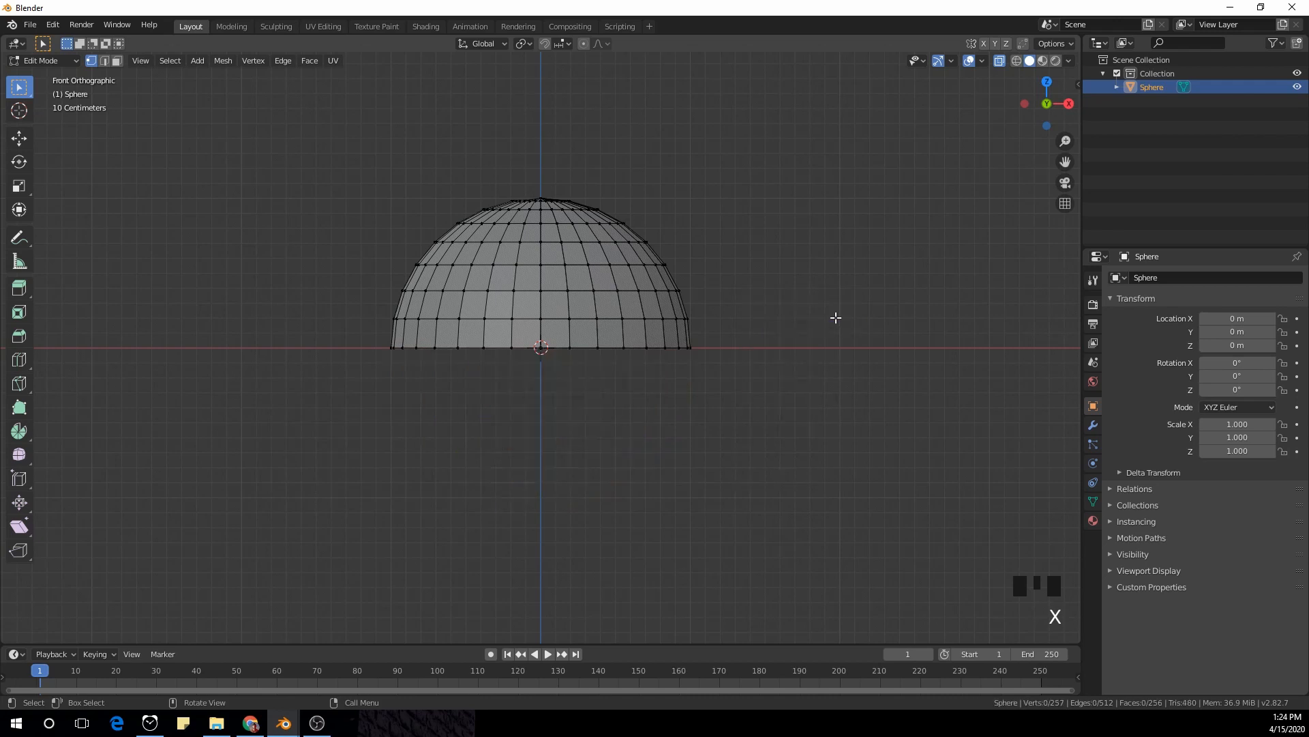
Rotate the half sphere -90° about the X axis in Object Mode and hide it from the viewport
{"action": "key", "text": "Tab"}
{"action": "scroll", "coordinate": [877, 361], "scroll_direction": "down", "scroll_amount": 1}
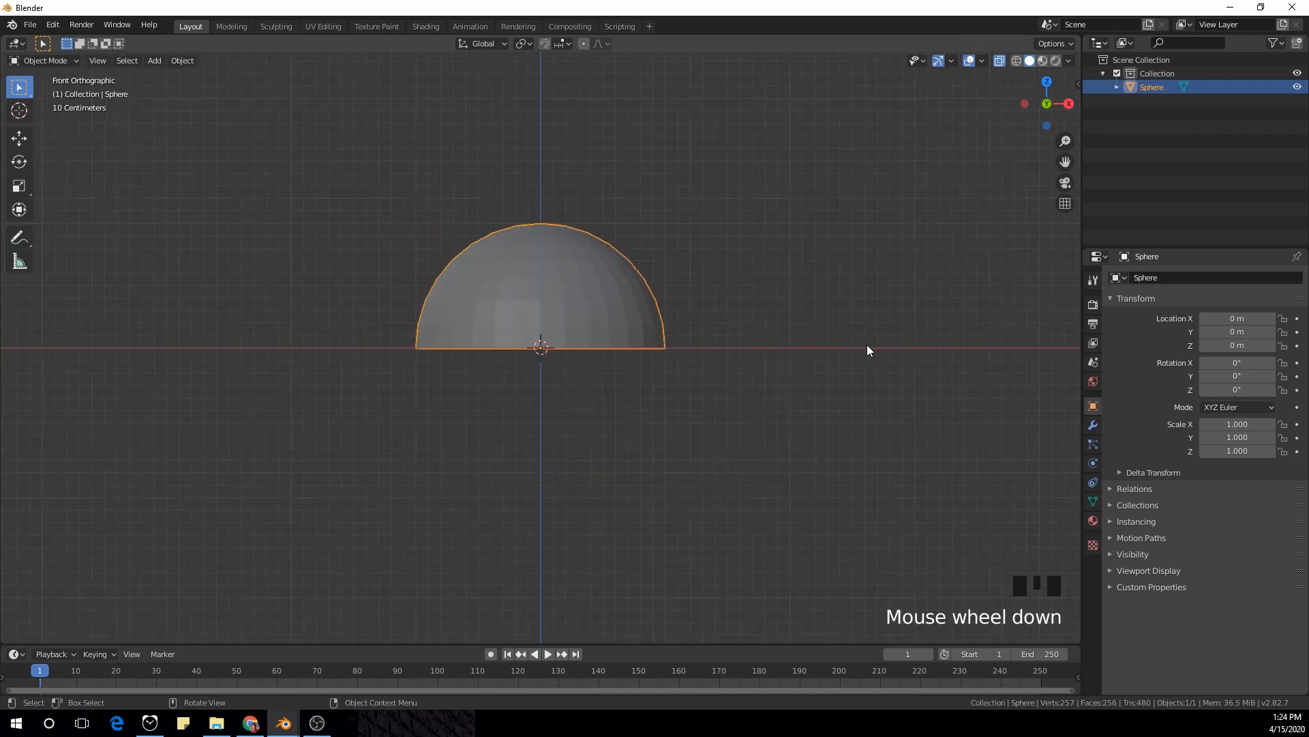
{"action": "type", "text": "rx"}
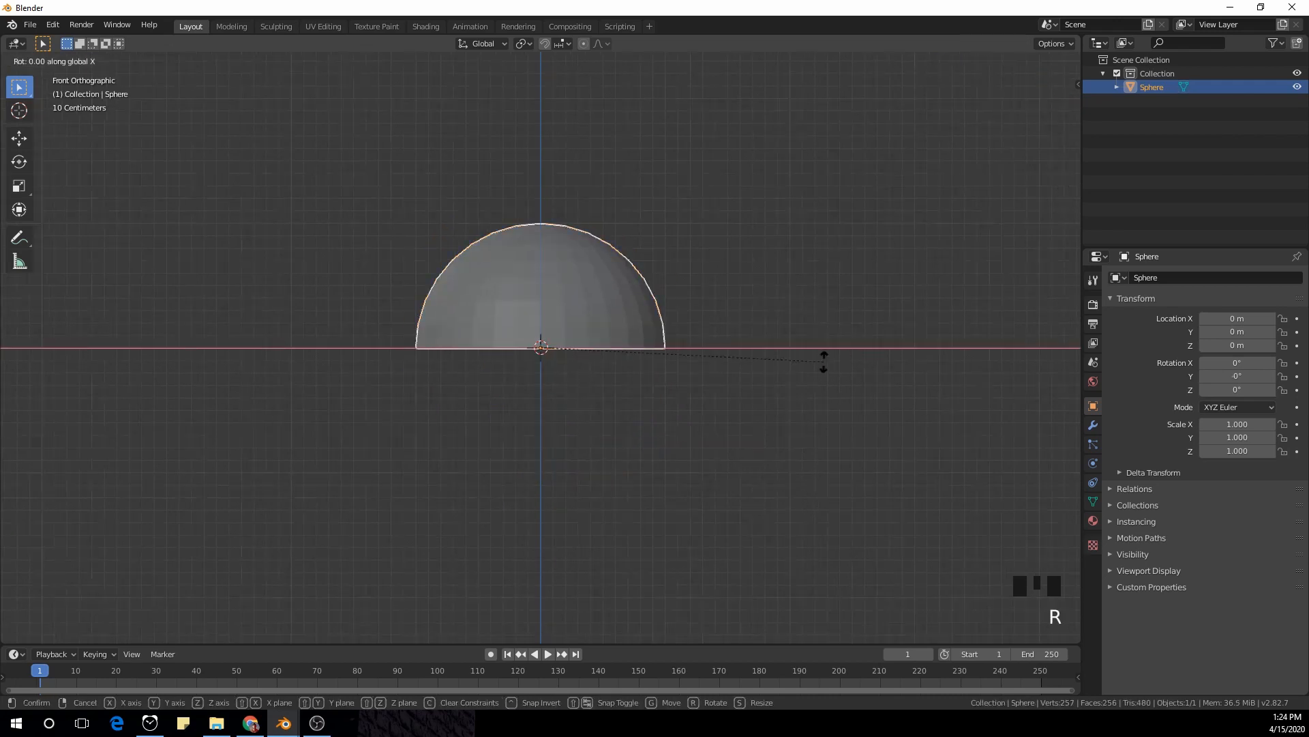
{"action": "type", "text": "-90"}
{"action": "key", "text": "Return"}
{"action": "middle_click_drag", "start_coordinate": [754, 369], "coordinate": [645, 311]}
{"action": "key", "text": "h"}
Add a mesh cube at the world origin with the view set to the front
{"action": "key", "text": "KP_1"}
{"action": "key", "text": "shift+a"}
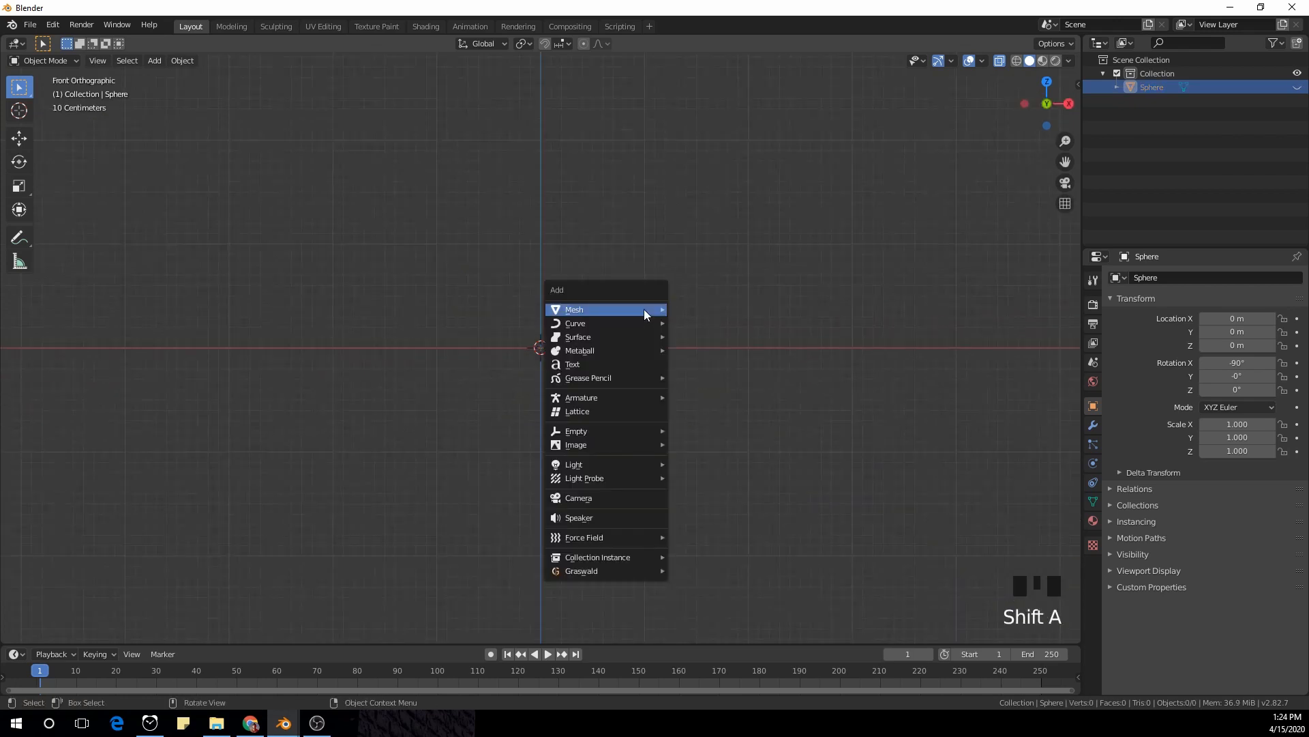
{"action": "mouse_move", "coordinate": [644, 309]}
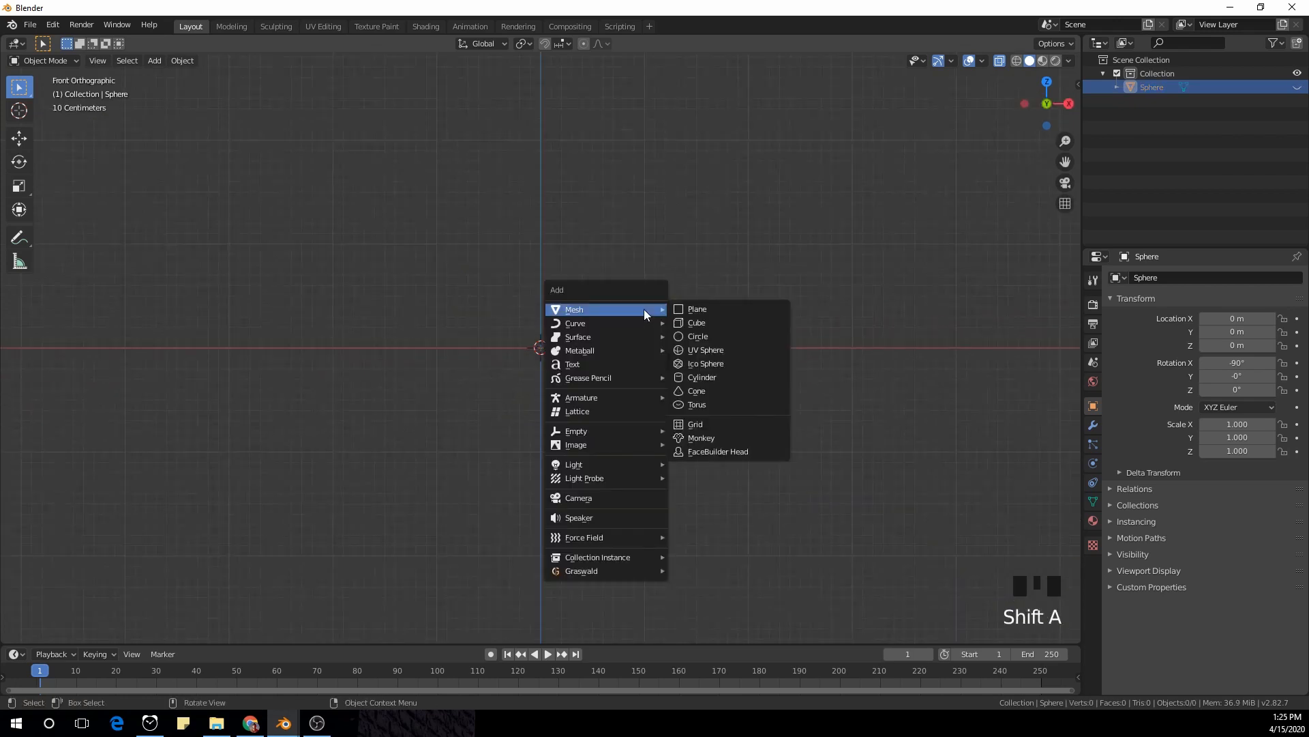
{"action": "left_click", "coordinate": [727, 325]}
{"action": "scroll", "coordinate": [637, 345], "scroll_direction": "up", "scroll_amount": 2}
{"action": "scroll", "coordinate": [637, 345], "scroll_direction": "down", "scroll_amount": 1}
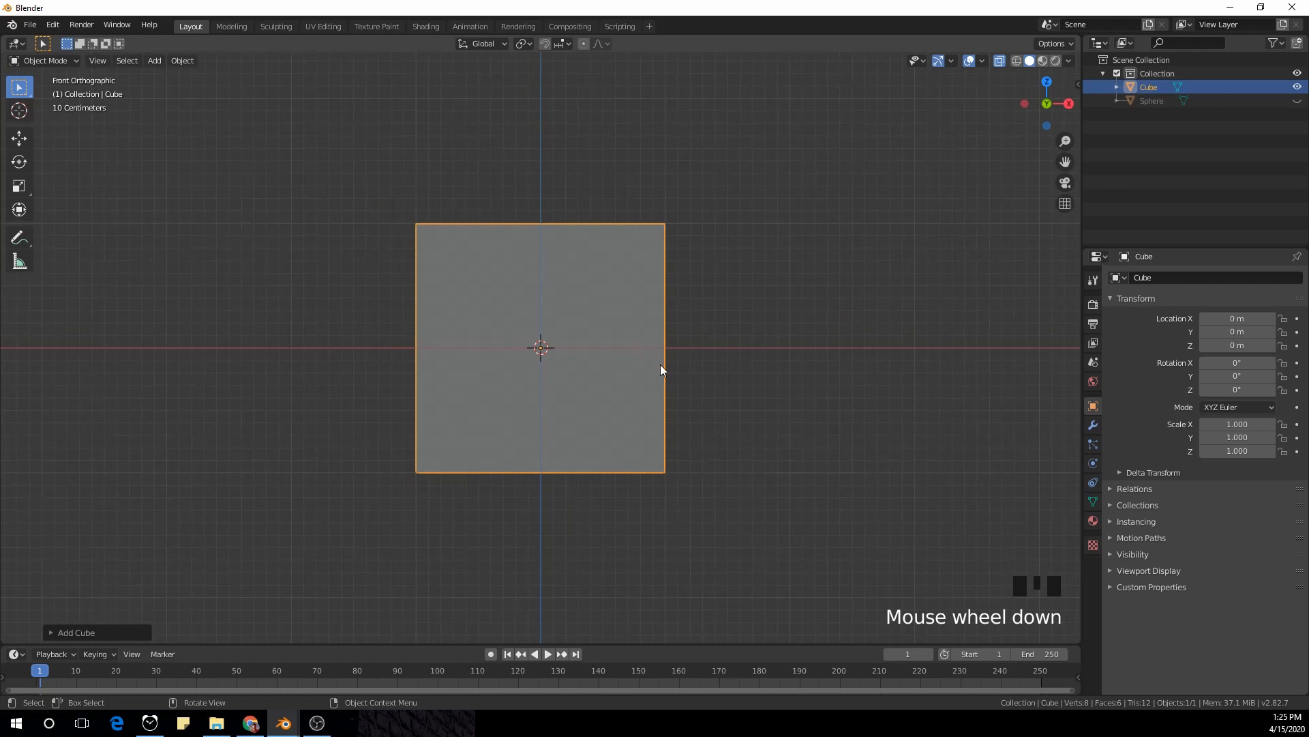
{"action": "middle_click_drag", "start_coordinate": [863, 249], "coordinate": [817, 342]}
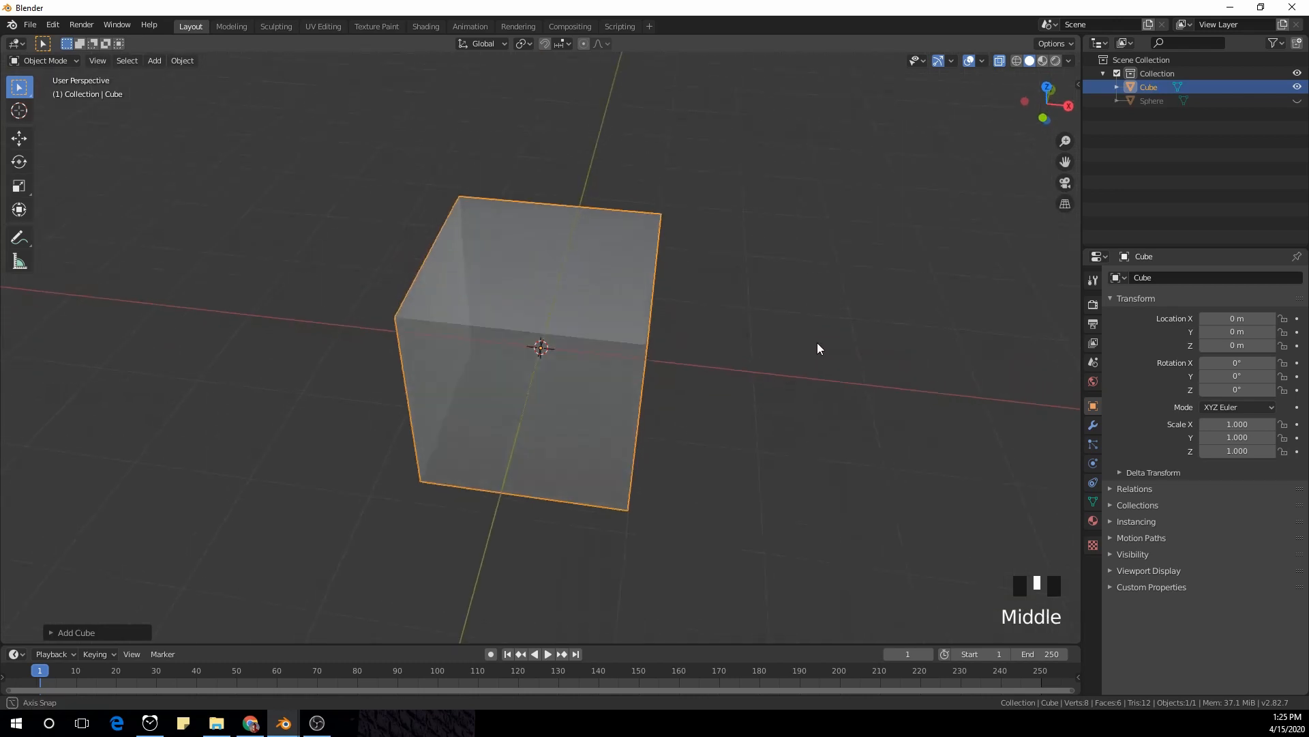
Merge the two upper vertices on one side of the cube at their center
{"action": "key", "text": "Tab"}
{"action": "middle_click_drag", "start_coordinate": [739, 307], "coordinate": [707, 289]}
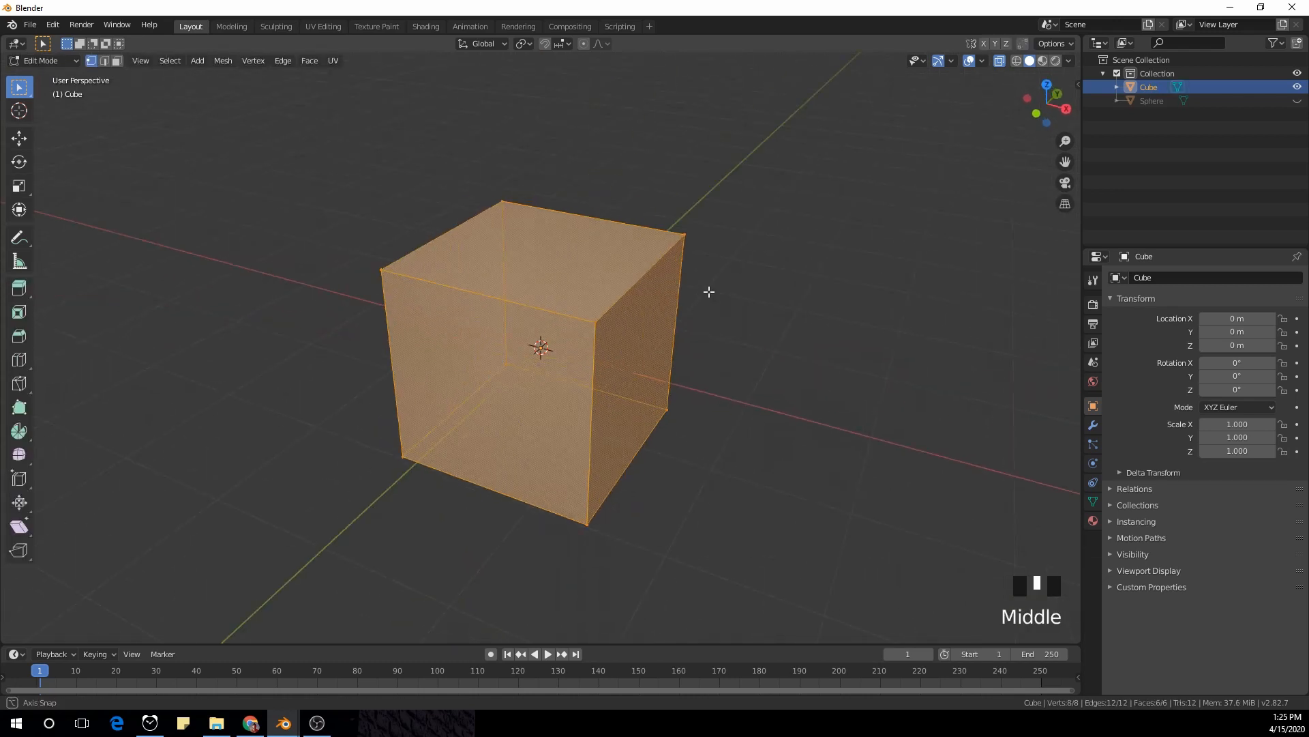
{"action": "left_click", "coordinate": [596, 321]}
{"action": "left_click", "coordinate": [684, 235], "text": "shift"}
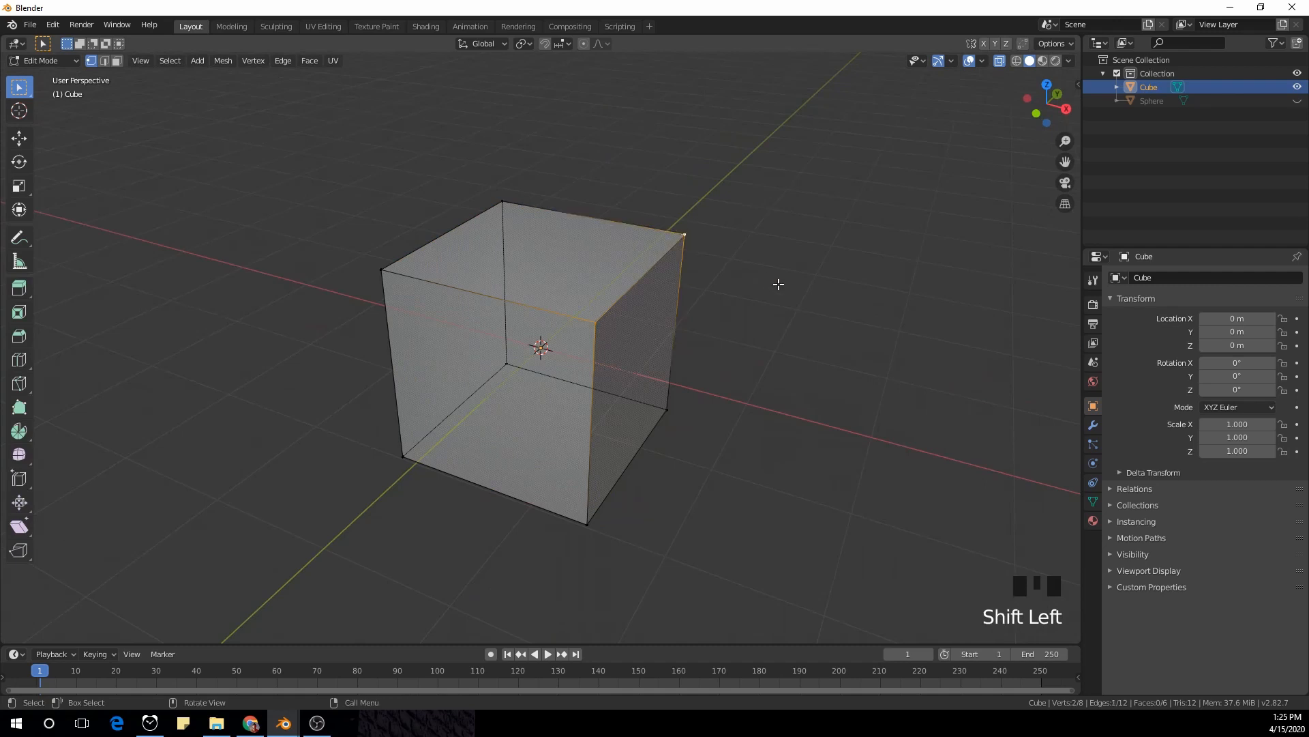
{"action": "key", "text": "alt+m"}
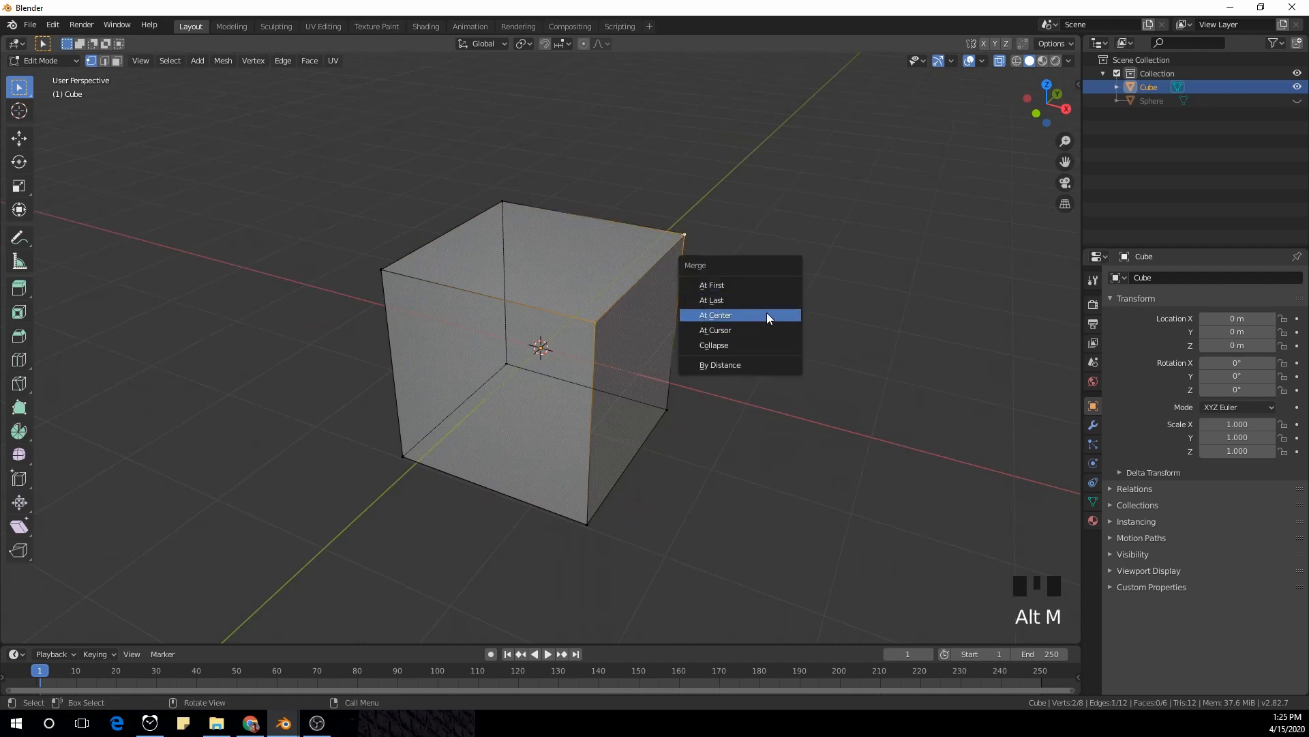
{"action": "left_click", "coordinate": [758, 310]}
Merge the two lower vertices beneath the merged upper vertex at their center to form a triangular prism
{"action": "middle_click_drag", "start_coordinate": [759, 310], "coordinate": [729, 416]}
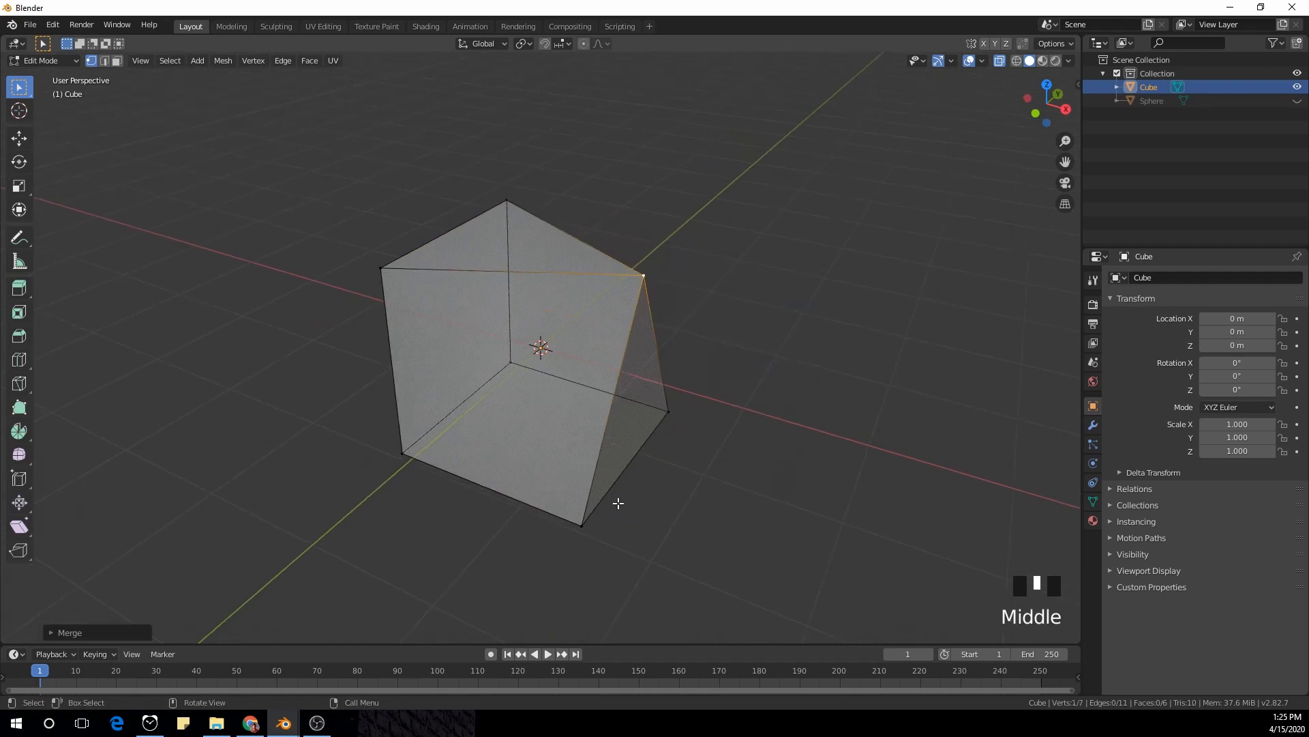
{"action": "left_click", "coordinate": [618, 503]}
{"action": "left_click", "coordinate": [678, 415], "text": "shift"}
{"action": "key", "text": "alt+m"}
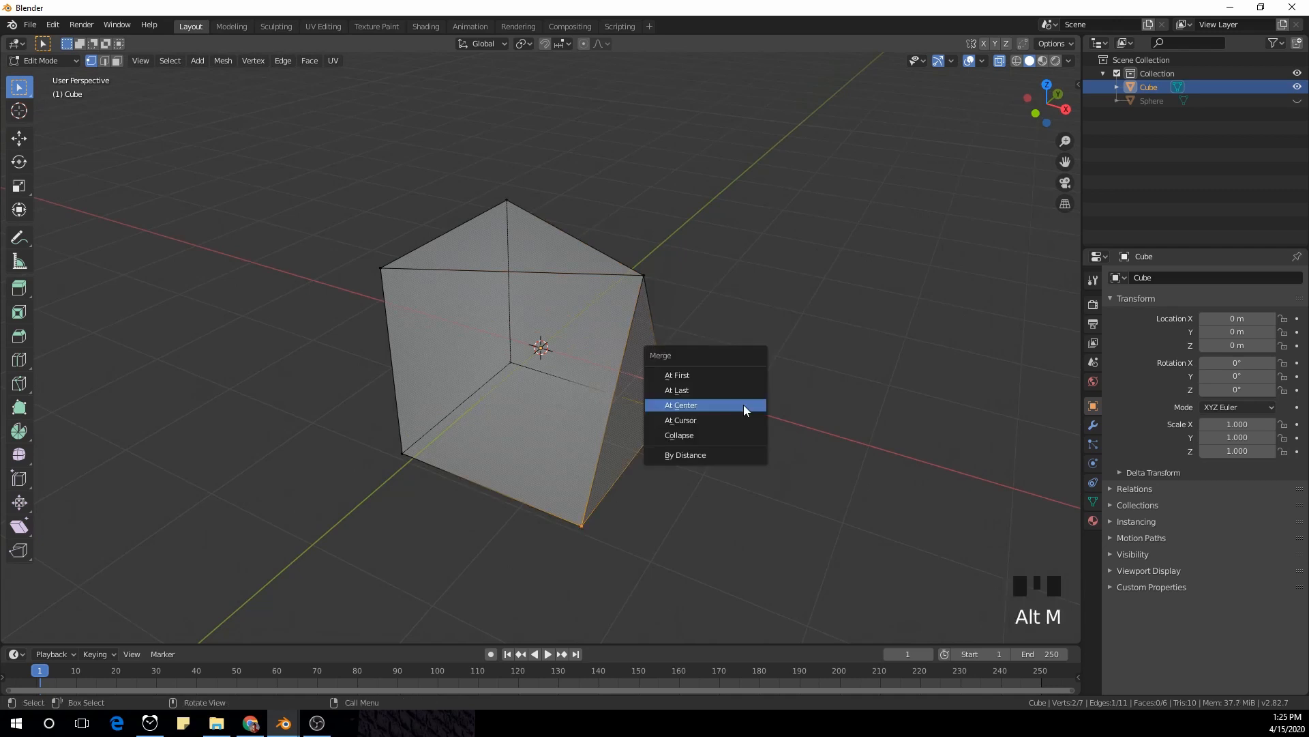
{"action": "left_click", "coordinate": [743, 405]}
{"action": "middle_click_drag", "start_coordinate": [716, 403], "coordinate": [713, 301]}
Extrude the prism's top face in place and scale it inward to about two thirds of its size
{"action": "left_click", "coordinate": [117, 61]}
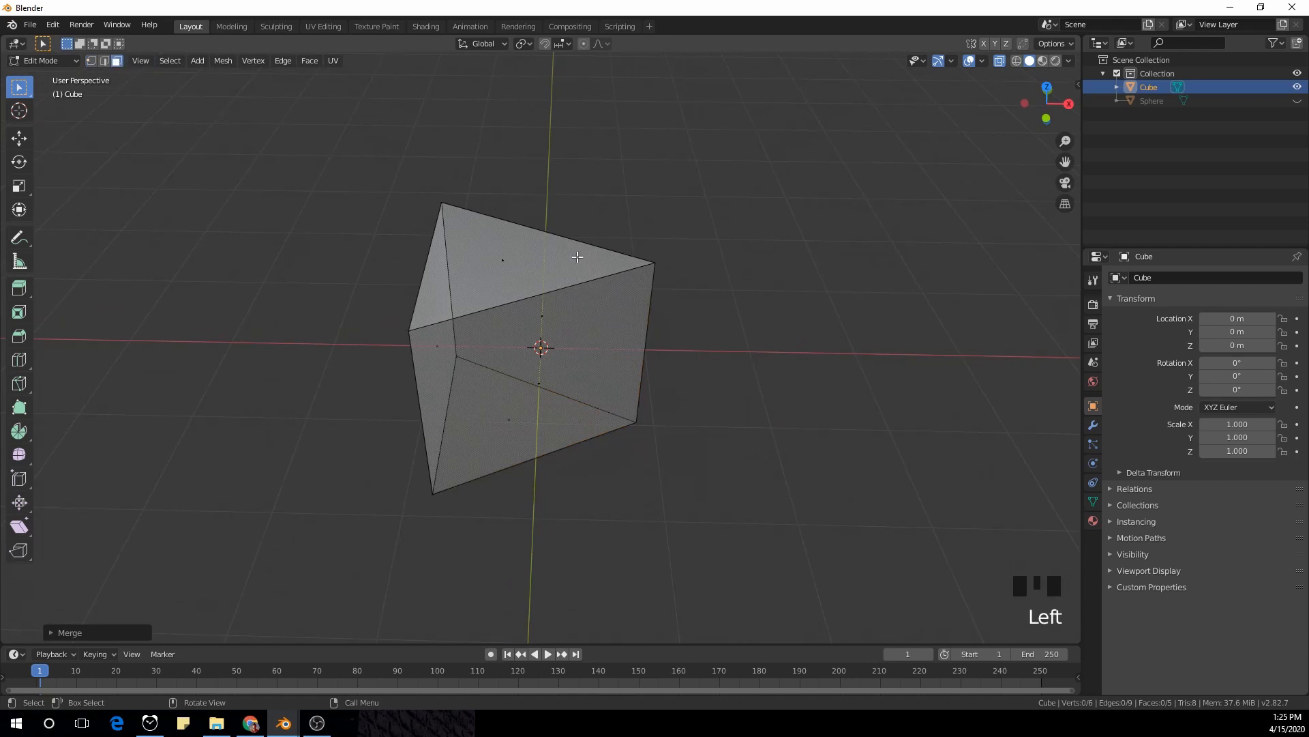
{"action": "scroll", "coordinate": [517, 243], "scroll_direction": "up", "scroll_amount": 1}
{"action": "left_click", "coordinate": [498, 227]}
{"action": "middle_click_drag", "start_coordinate": [491, 245], "coordinate": [614, 216]}
{"action": "key", "text": "e"}
{"action": "right_click", "coordinate": [842, 308]}
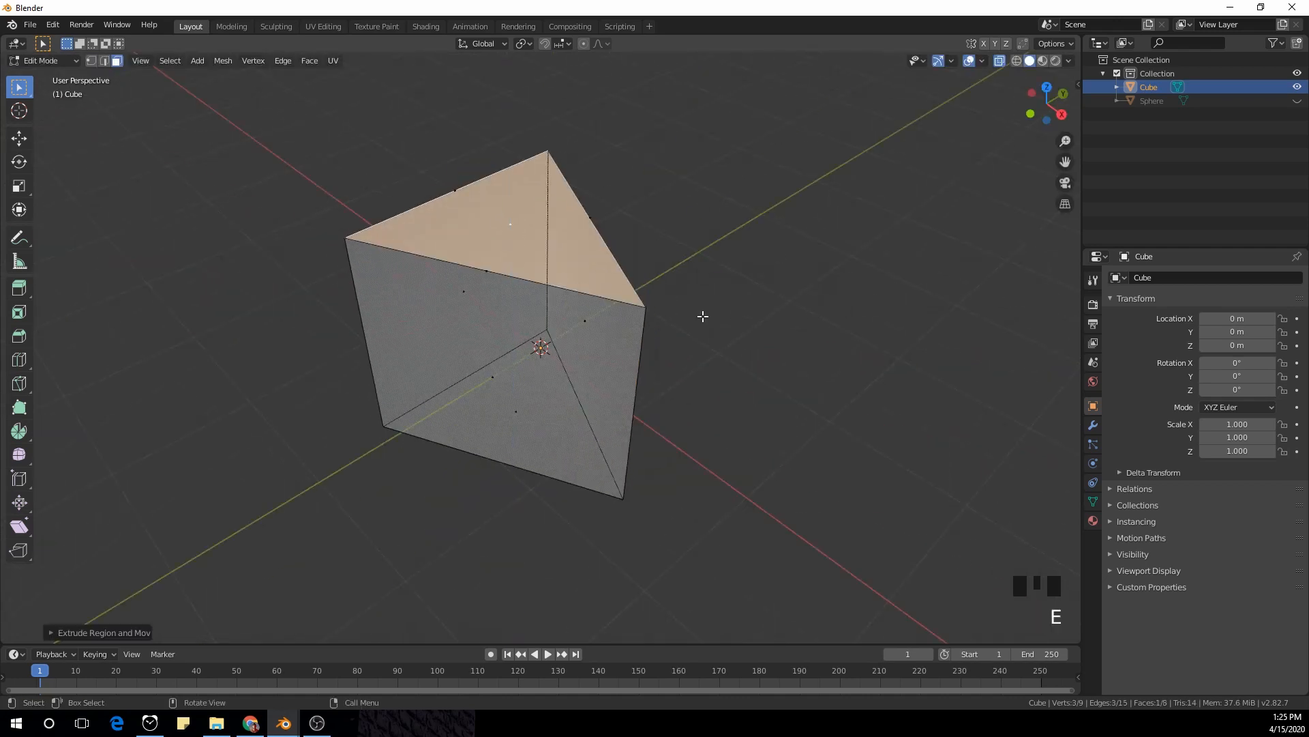
{"action": "middle_click_drag", "start_coordinate": [699, 312], "coordinate": [812, 383]}
{"action": "key", "text": "s"}
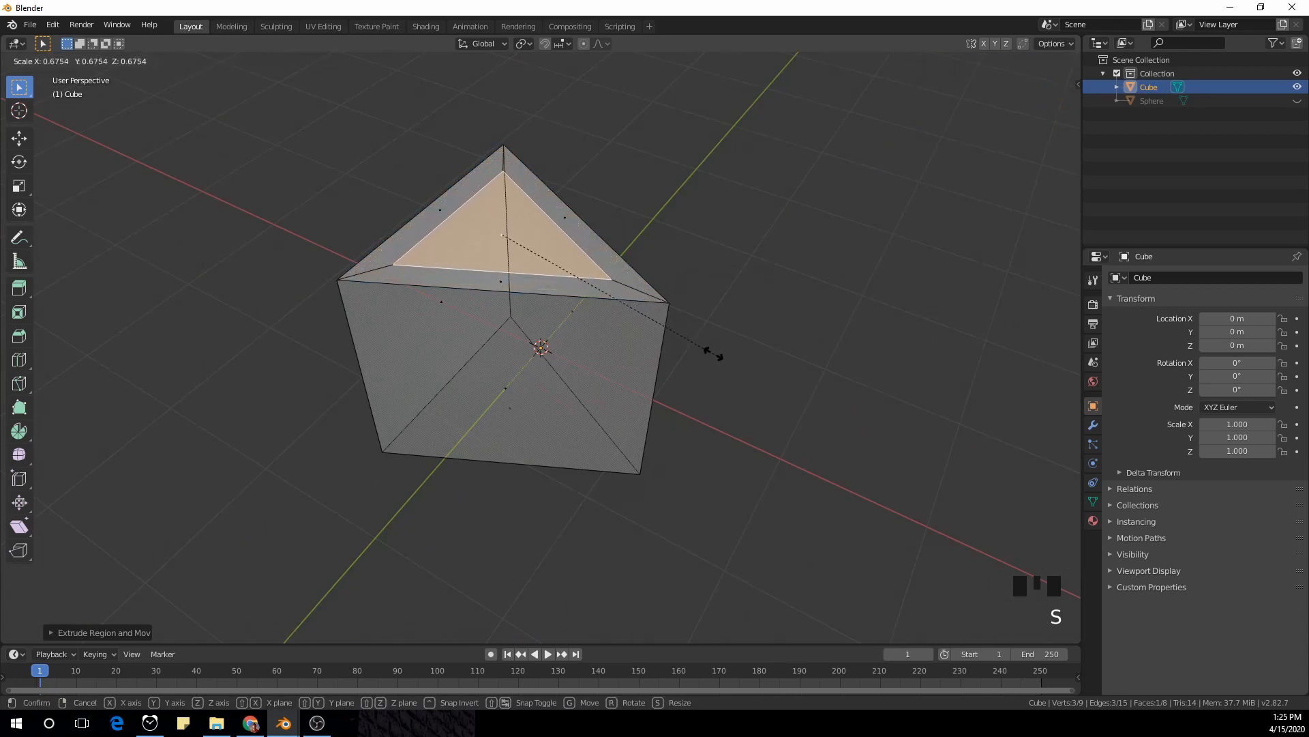
{"action": "left_click", "coordinate": [711, 351]}
{"action": "middle_click_drag", "start_coordinate": [716, 252], "coordinate": [830, 400], "text": "shift"}
{"action": "key", "text": "s"}
{"action": "left_click", "coordinate": [809, 394]}
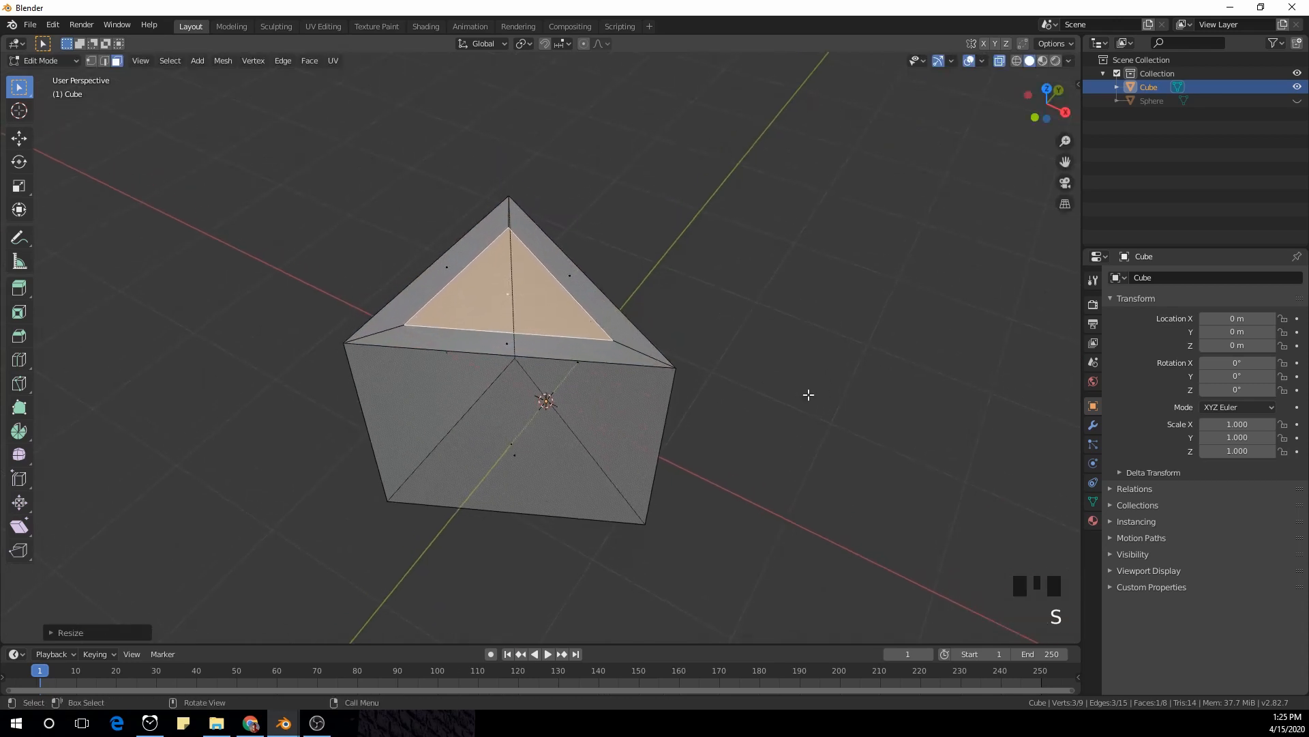
Extrude the inner triangular face again and move it down along Z to about mid-height, forming a cavity
{"action": "key", "text": "e"}
{"action": "right_click", "coordinate": [808, 395]}
{"action": "middle_click_drag", "start_coordinate": [809, 395], "coordinate": [798, 378]}
{"action": "key", "text": "g"}
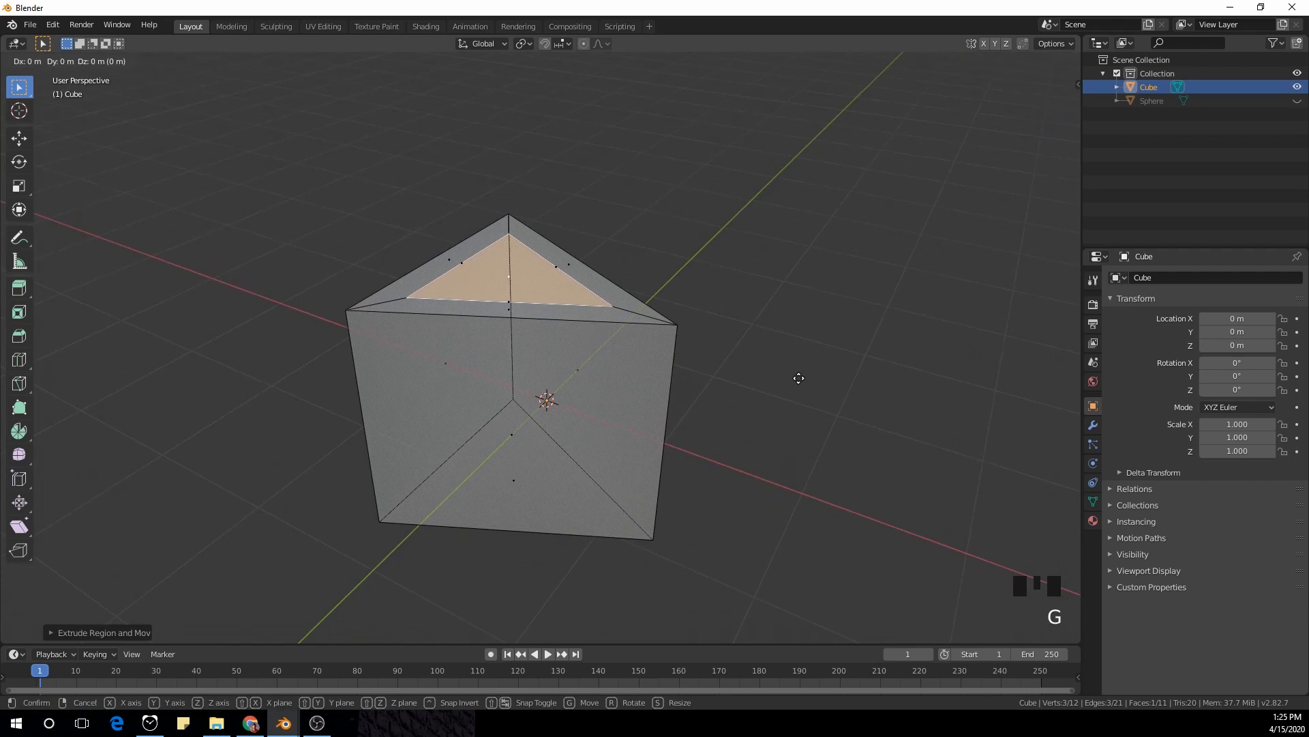
{"action": "key", "text": "z"}
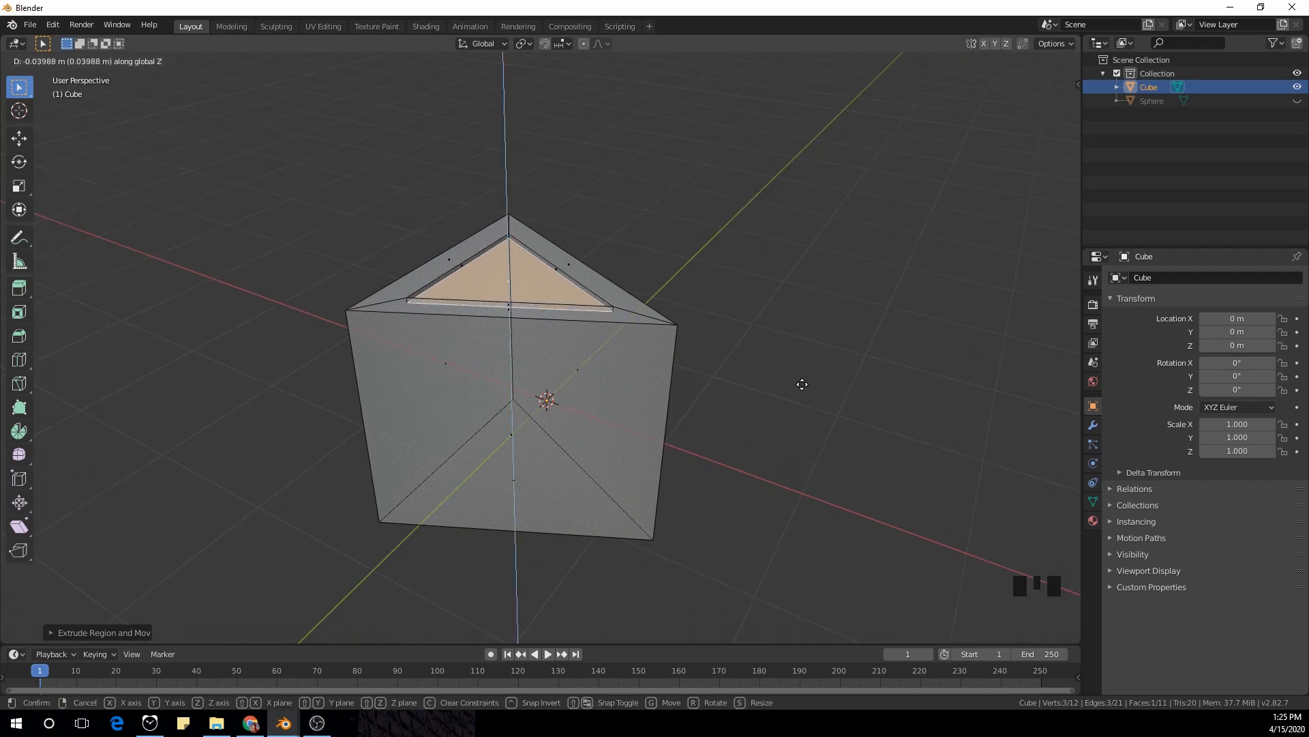
{"action": "left_click", "coordinate": [819, 485]}
{"action": "middle_click_drag", "start_coordinate": [819, 486], "coordinate": [1165, 419]}
Return to Object Mode, add a level 2 Subdivision Surface modifier to the prism and show its modifier settings
{"action": "key", "text": "Tab"}
{"action": "scroll", "coordinate": [759, 346], "scroll_direction": "down", "scroll_amount": 2}
{"action": "key", "text": "ctrl+2"}
{"action": "left_click", "coordinate": [1095, 425]}
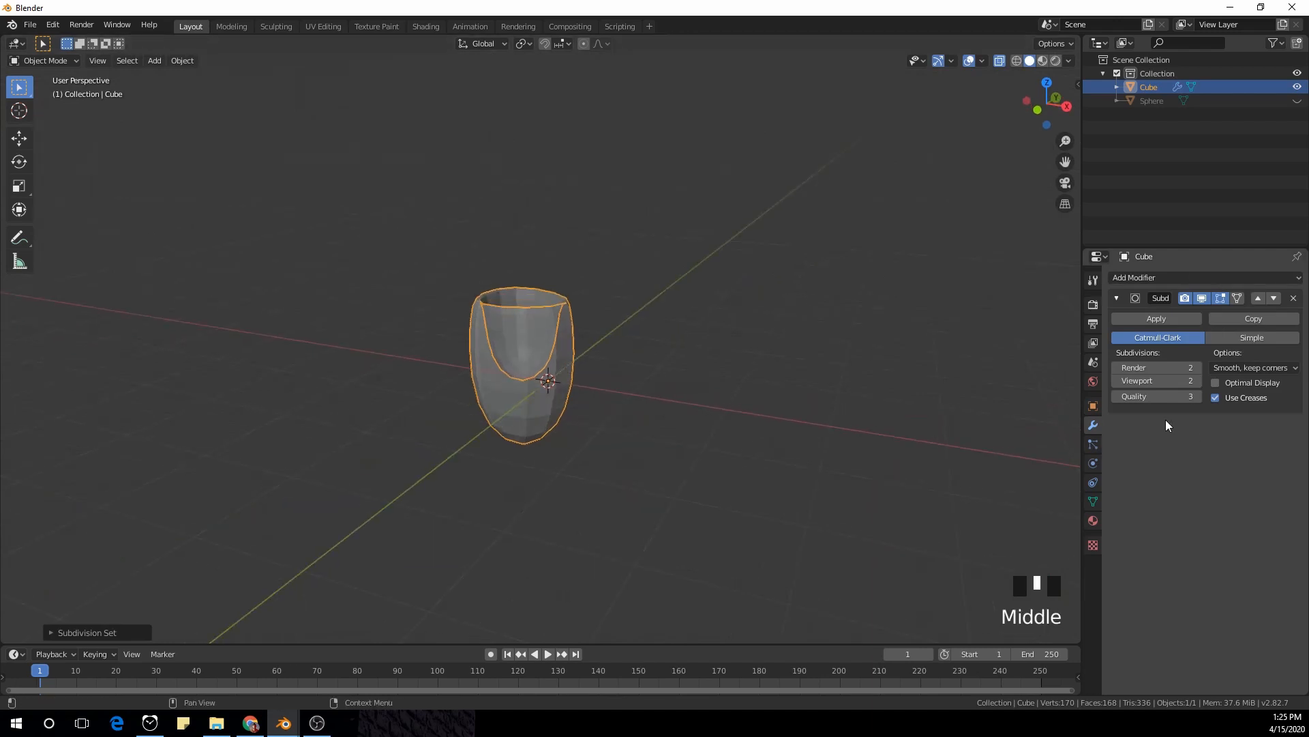
{"action": "left_click", "coordinate": [1171, 278]}
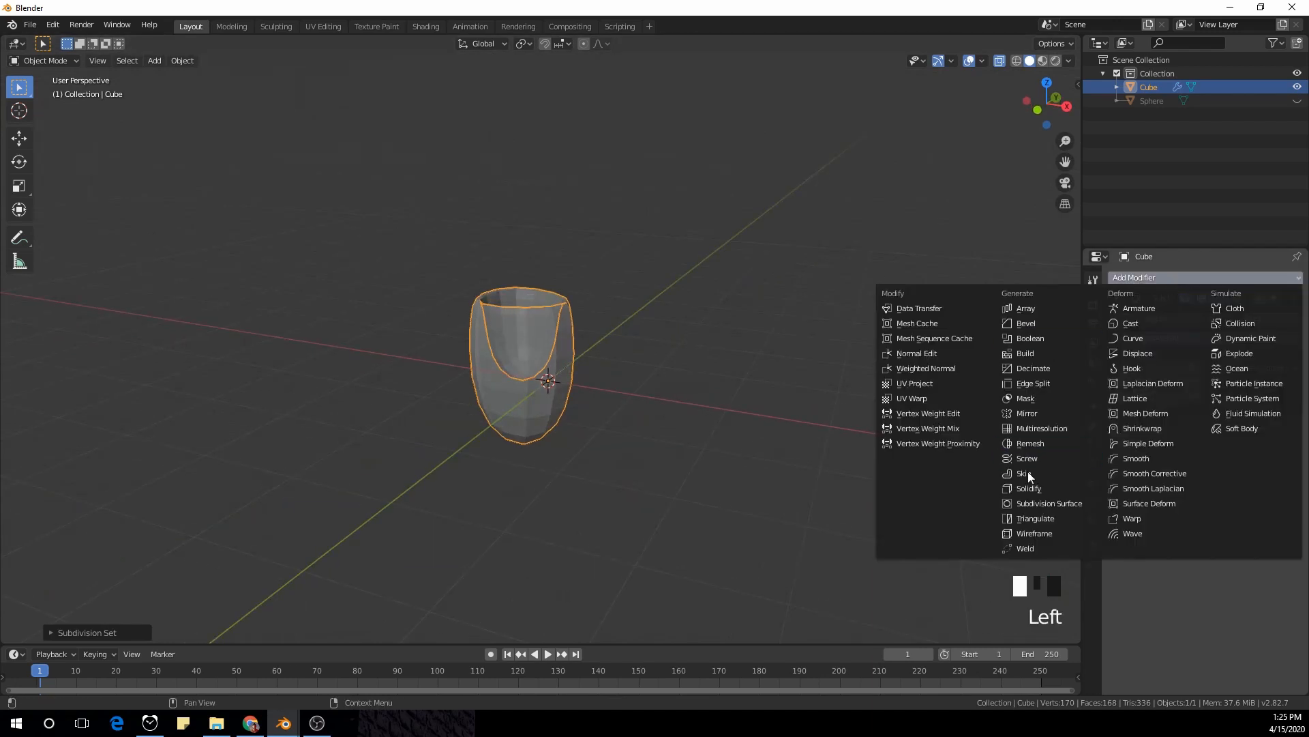
{"action": "scroll", "coordinate": [706, 243], "scroll_direction": "up", "scroll_amount": 1}
{"action": "middle_click_drag", "start_coordinate": [707, 248], "coordinate": [680, 266]}
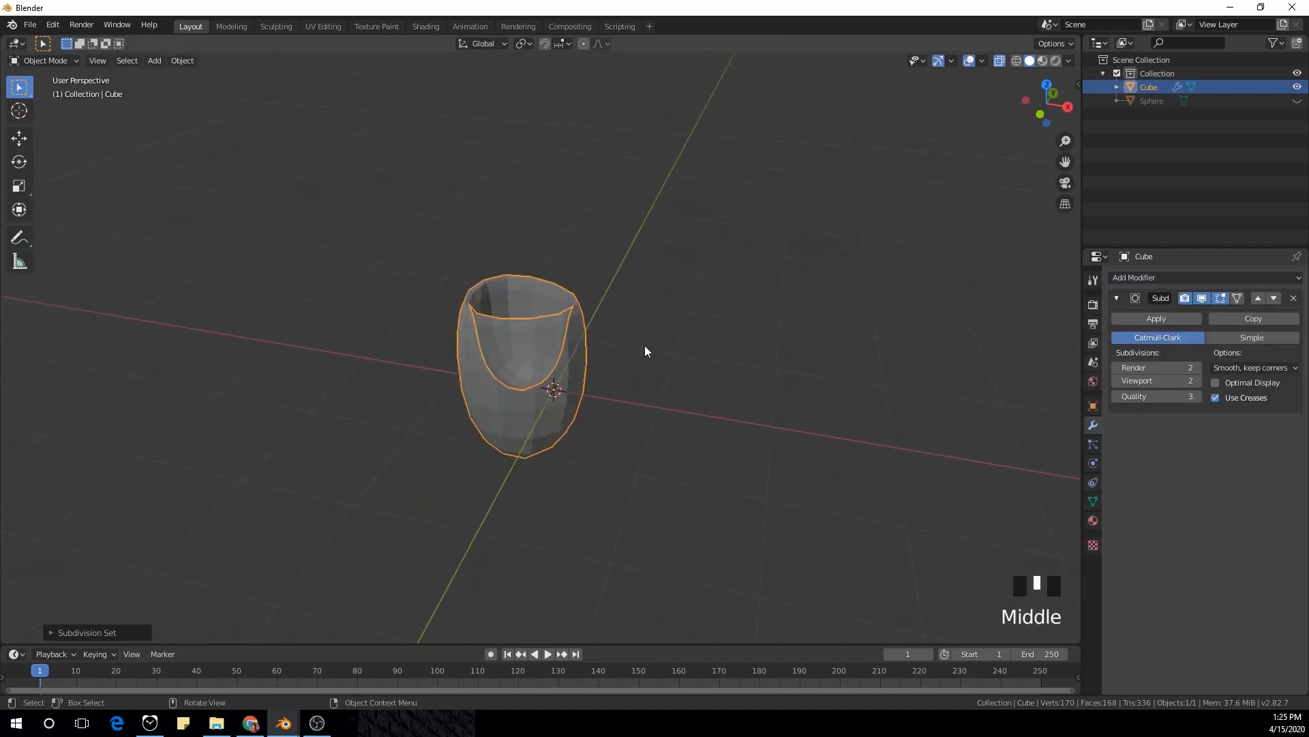
{"action": "scroll", "coordinate": [650, 351], "scroll_direction": "up", "scroll_amount": 1}
Add a centered horizontal loop cut around the prism's outer wall in Edit Mode
{"action": "key", "text": "Tab"}
{"action": "middle_click_drag", "start_coordinate": [740, 339], "coordinate": [695, 433]}
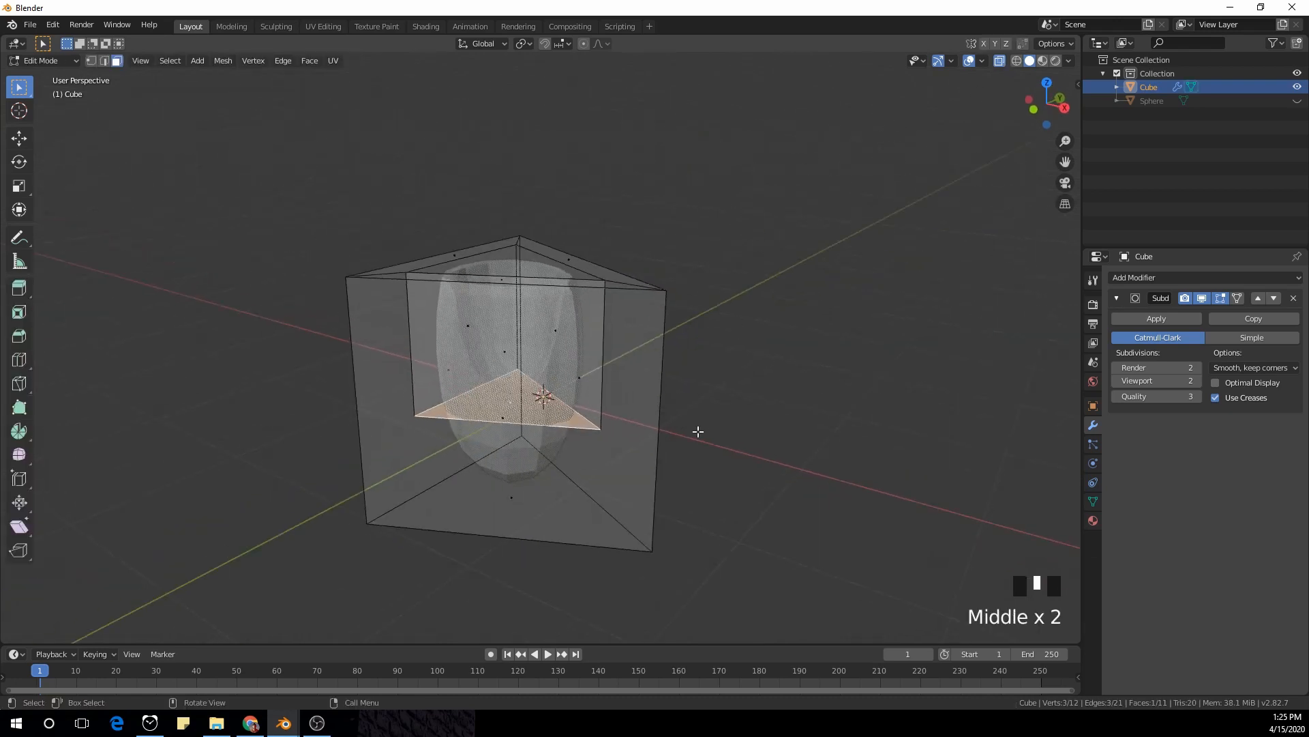
{"action": "key", "text": "ctrl+r"}
{"action": "left_click", "coordinate": [354, 437]}
{"action": "right_click", "coordinate": [354, 436]}
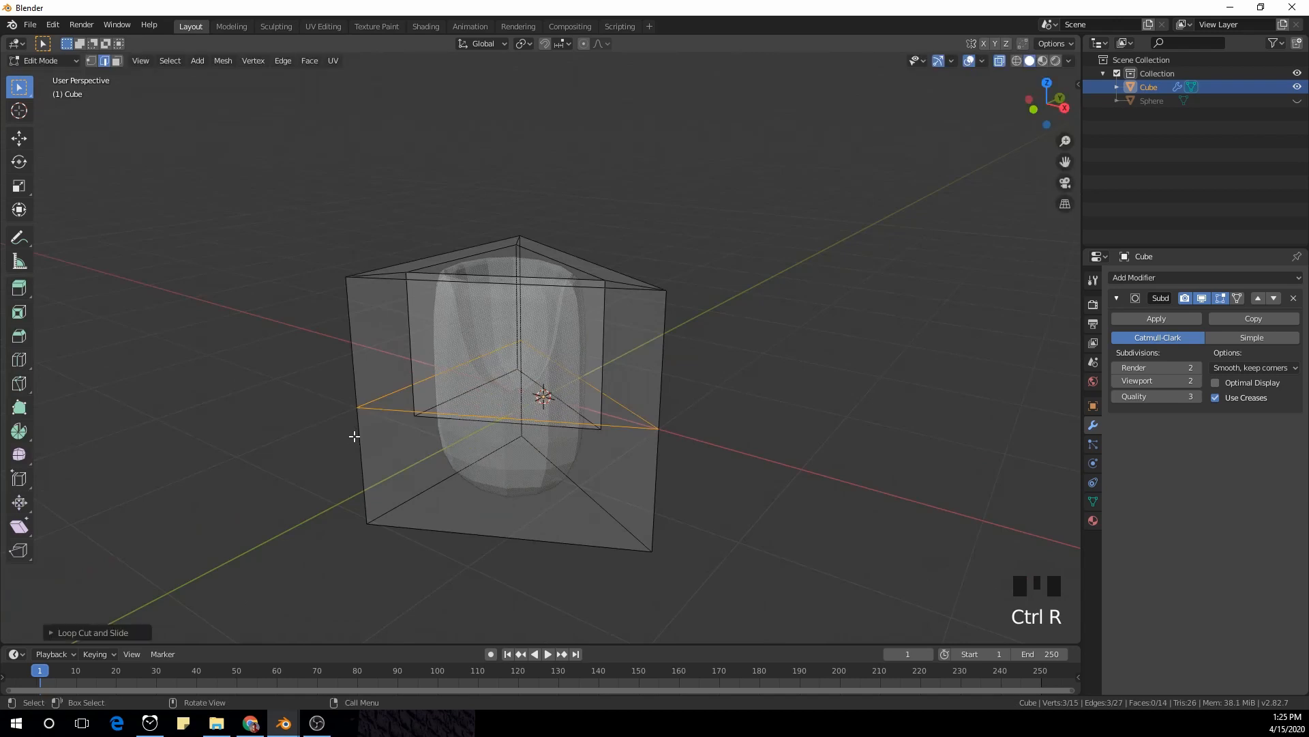
{"action": "middle_click_drag", "start_coordinate": [354, 437], "coordinate": [527, 358]}
Add a second loop cut around the outer wall and slide it up close to the top rim
{"action": "scroll", "coordinate": [453, 273], "scroll_direction": "up", "scroll_amount": 2}
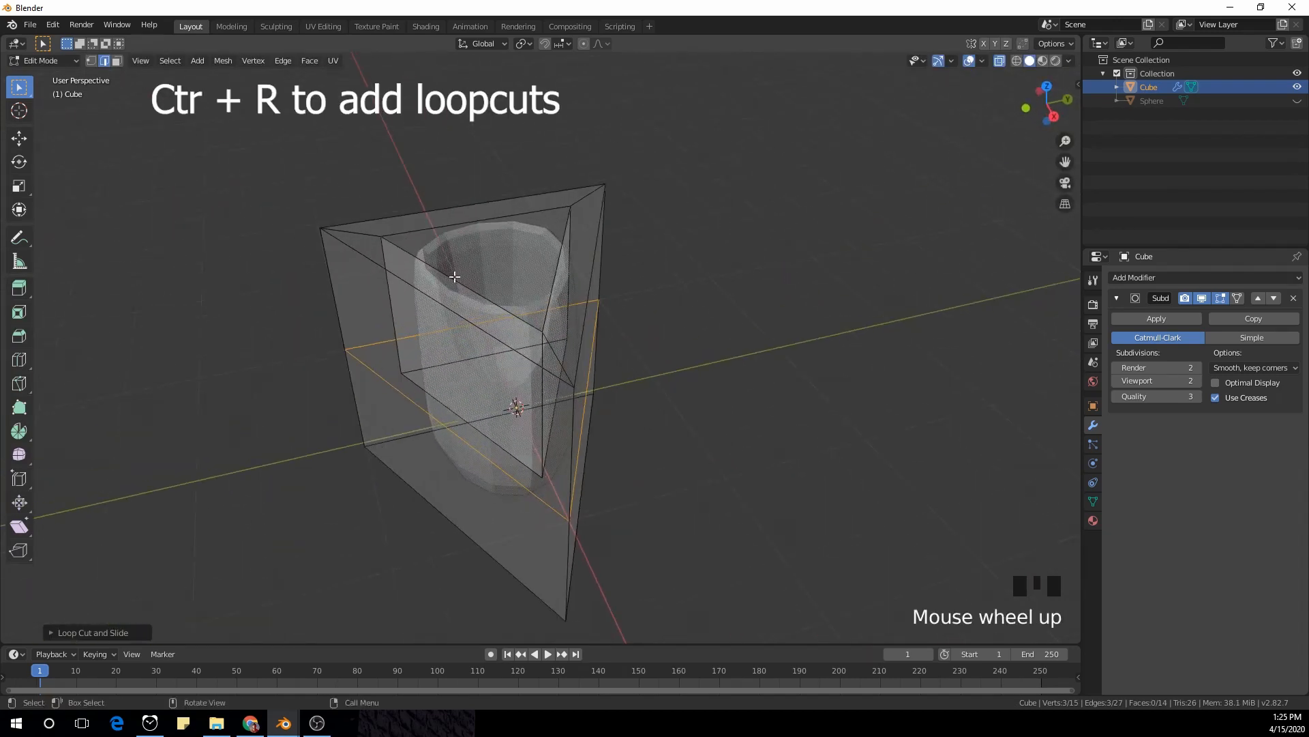
{"action": "middle_click_drag", "start_coordinate": [368, 327], "coordinate": [371, 292]}
{"action": "key", "text": "ctrl+r"}
{"action": "left_click", "coordinate": [346, 277]}
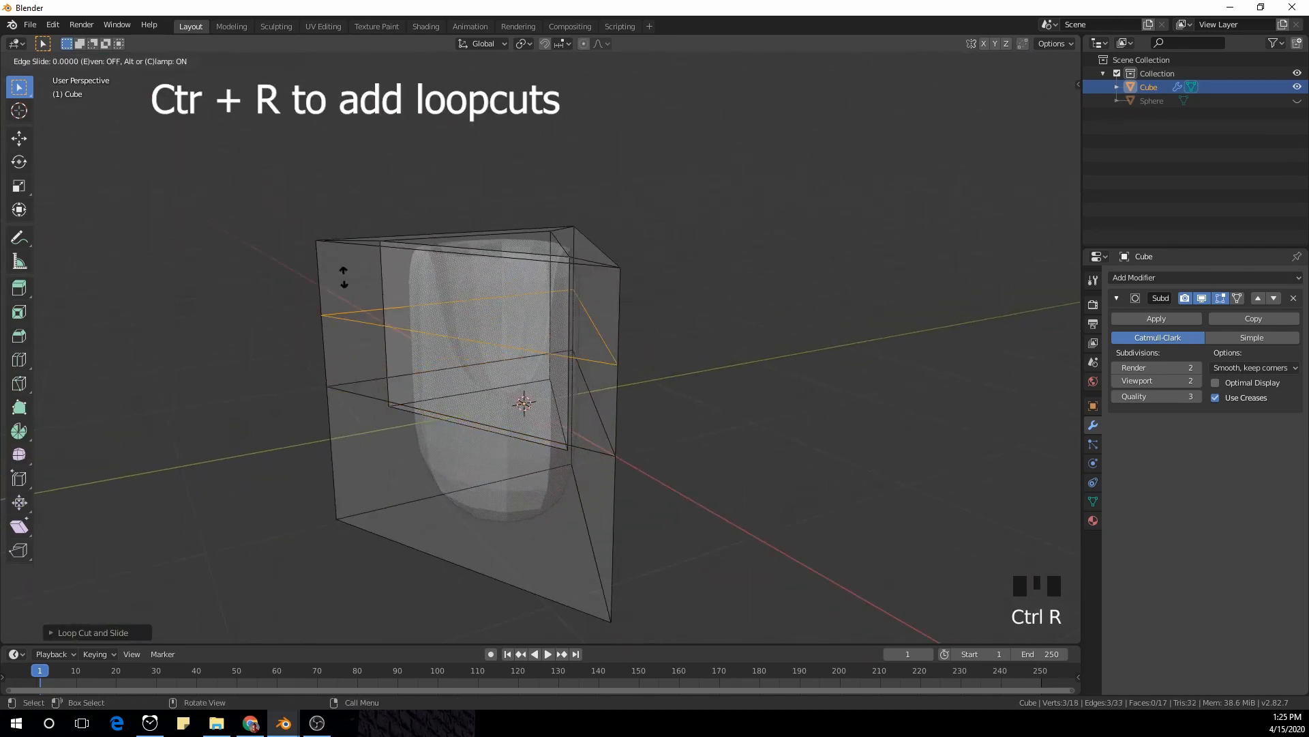
{"action": "left_click", "coordinate": [358, 220]}
Add a loop cut around the inner cavity wall and slide it up toward the rim
{"action": "middle_click_drag", "start_coordinate": [357, 220], "coordinate": [453, 240]}
{"action": "scroll", "coordinate": [453, 239], "scroll_direction": "up", "scroll_amount": 2}
{"action": "key", "text": "ctrl+r"}
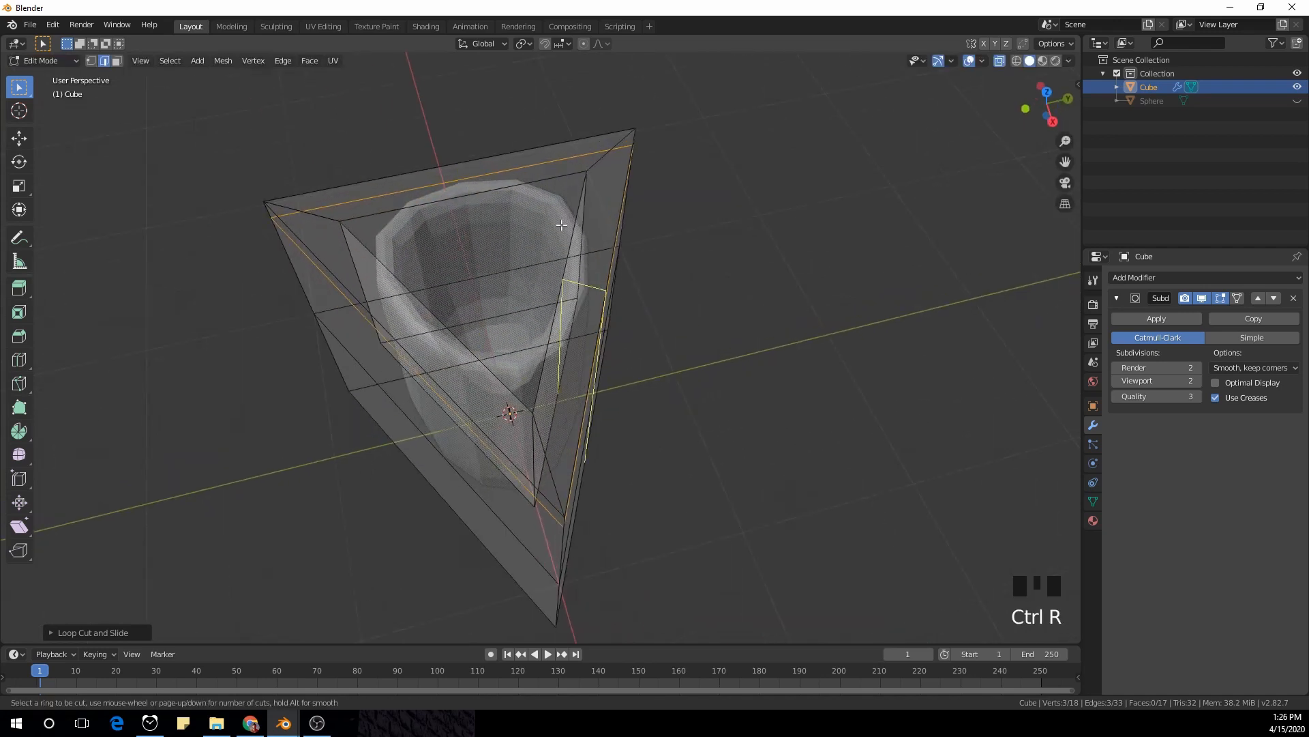
{"action": "middle_click_drag", "start_coordinate": [593, 288], "coordinate": [538, 385]}
{"action": "key", "text": "ctrl+r"}
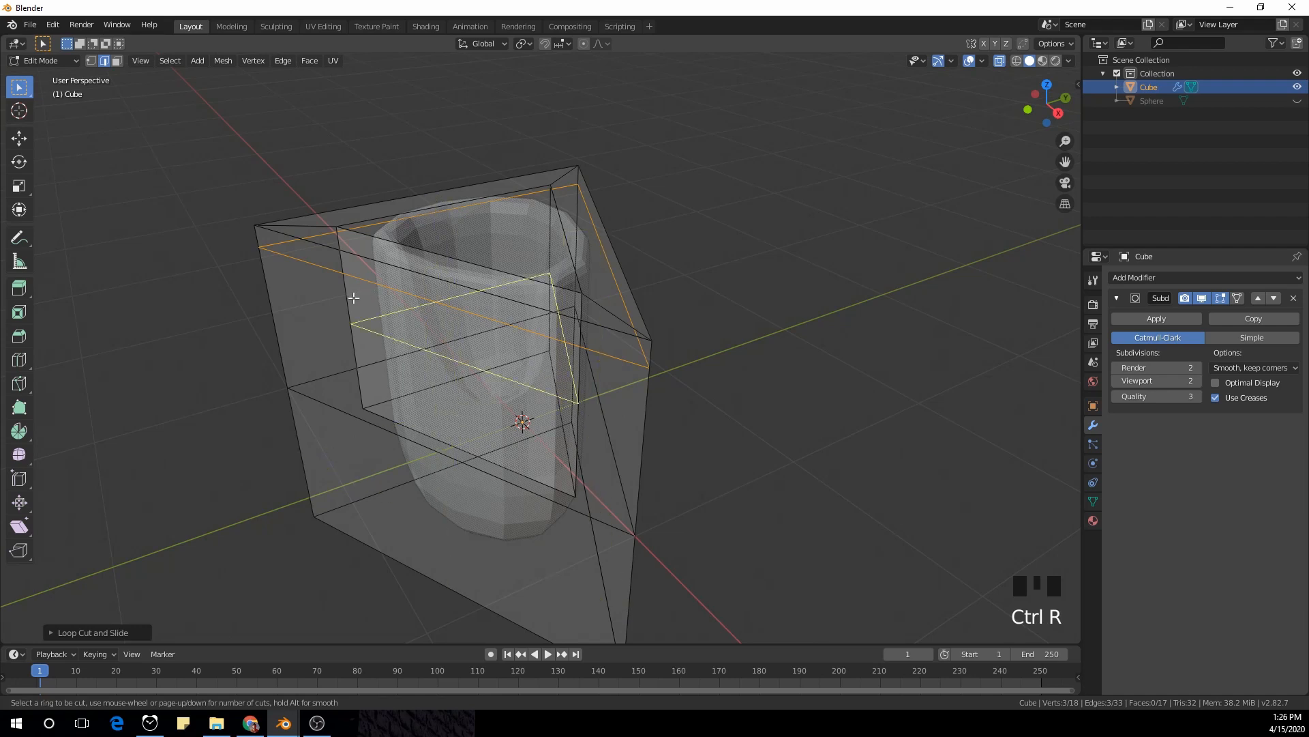
{"action": "left_click", "coordinate": [347, 298]}
{"action": "left_click", "coordinate": [373, 249]}
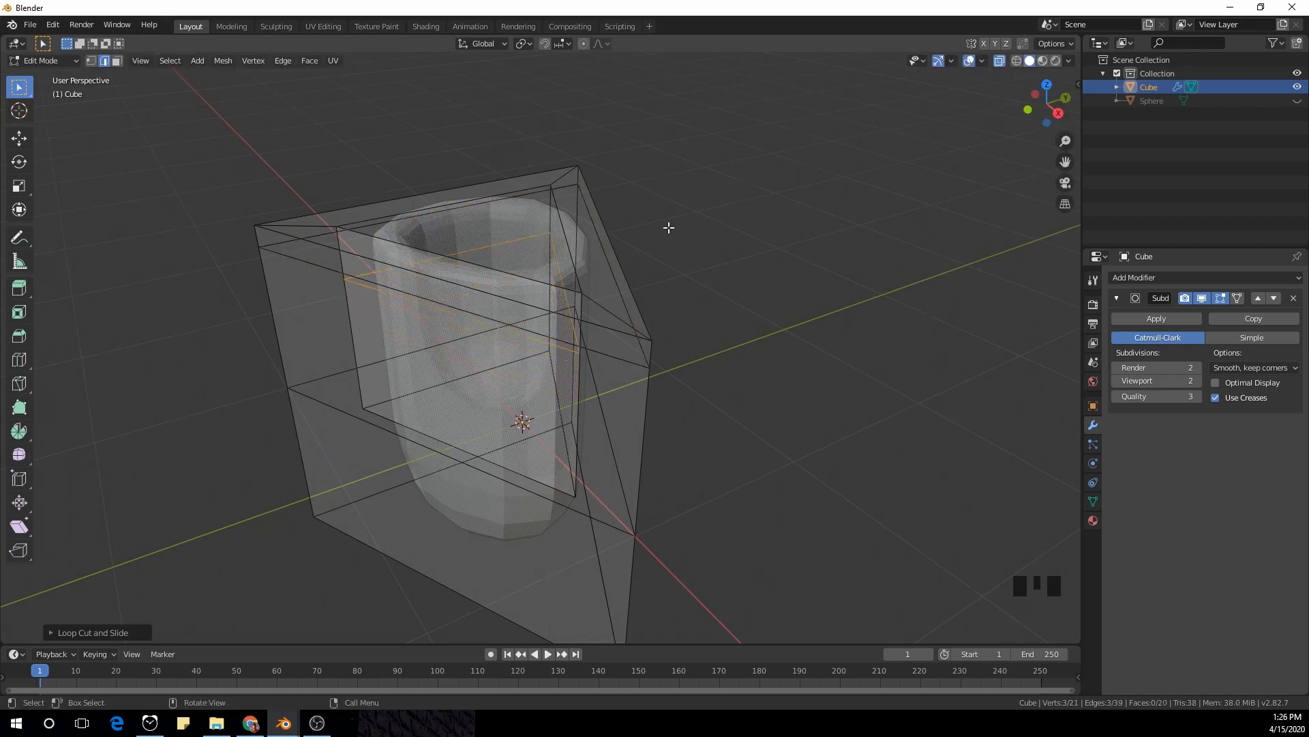
Delete the triangular bottom face of the prism to leave its underside open
{"action": "middle_click_drag", "start_coordinate": [669, 225], "coordinate": [516, 479]}
{"action": "scroll", "coordinate": [723, 432], "scroll_direction": "down", "scroll_amount": 1}
{"action": "key", "text": "3"}
{"action": "left_click", "coordinate": [519, 462]}
{"action": "middle_click_drag", "start_coordinate": [757, 341], "coordinate": [696, 341]}
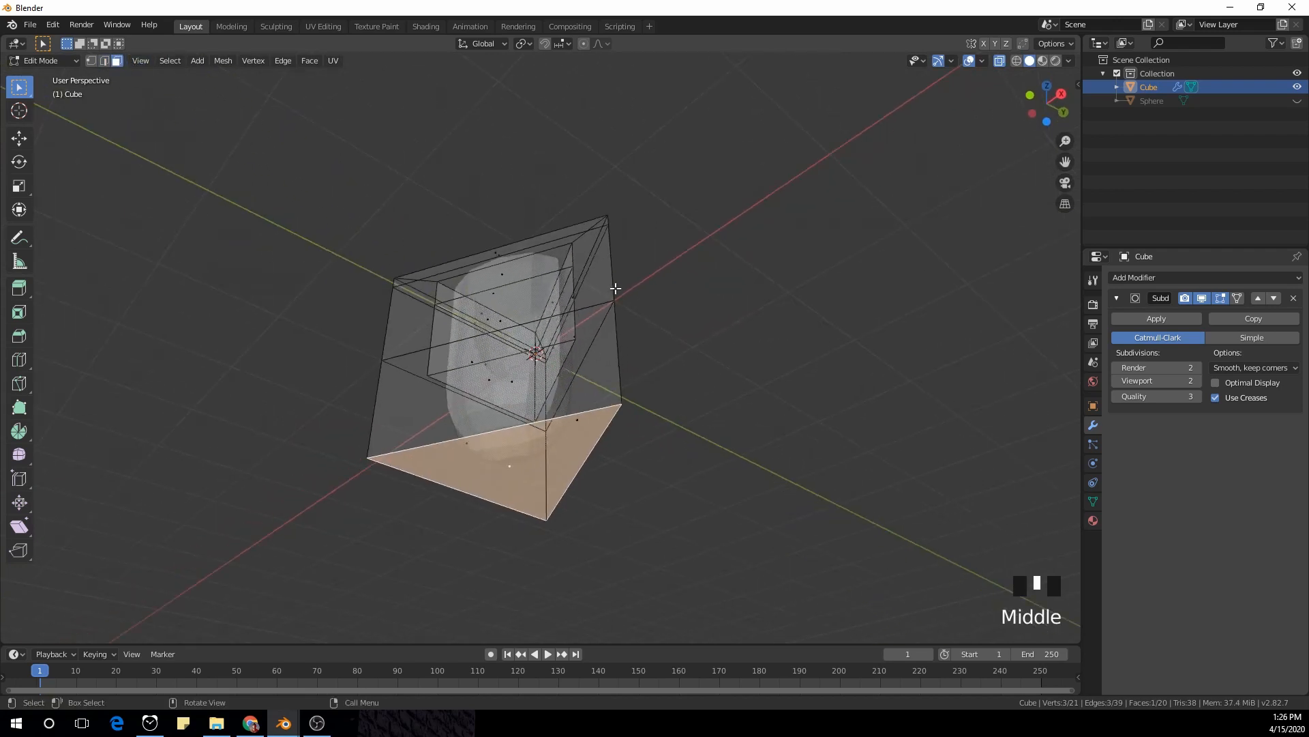
{"action": "middle_click_drag", "start_coordinate": [616, 289], "coordinate": [723, 325]}
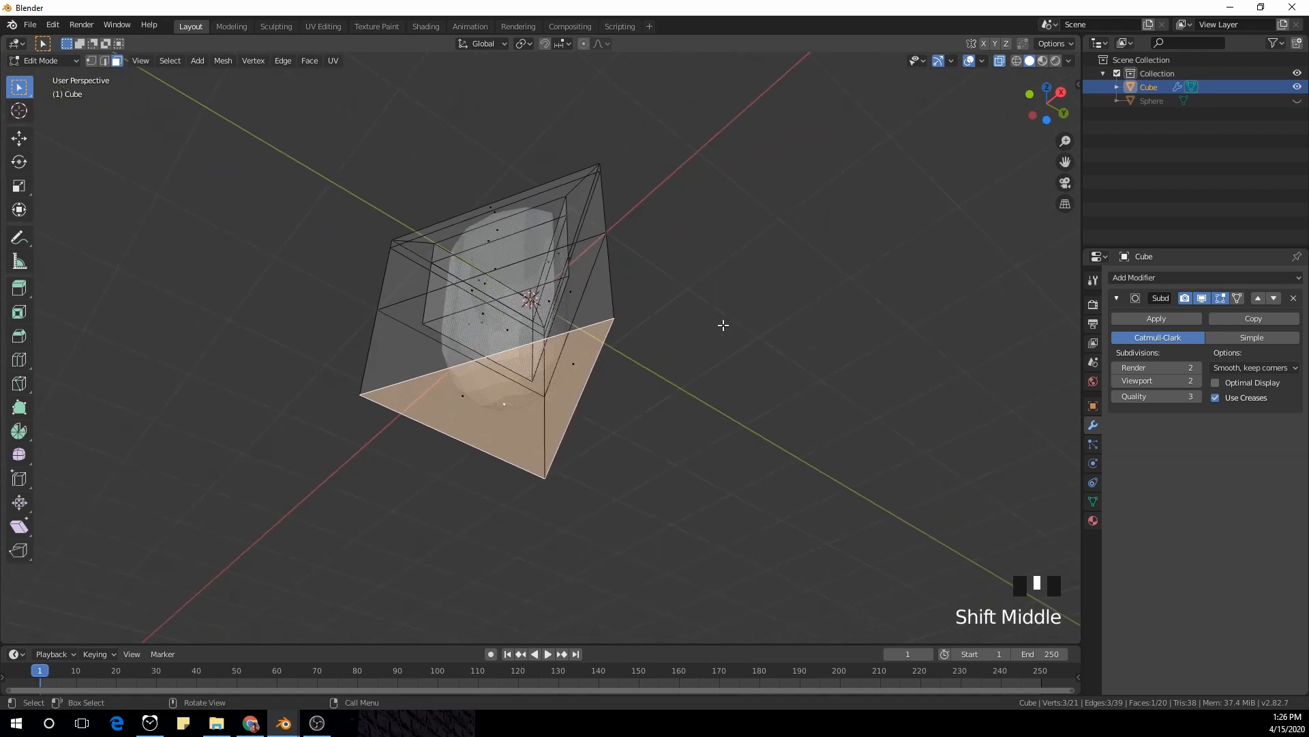
{"action": "key", "text": "x"}
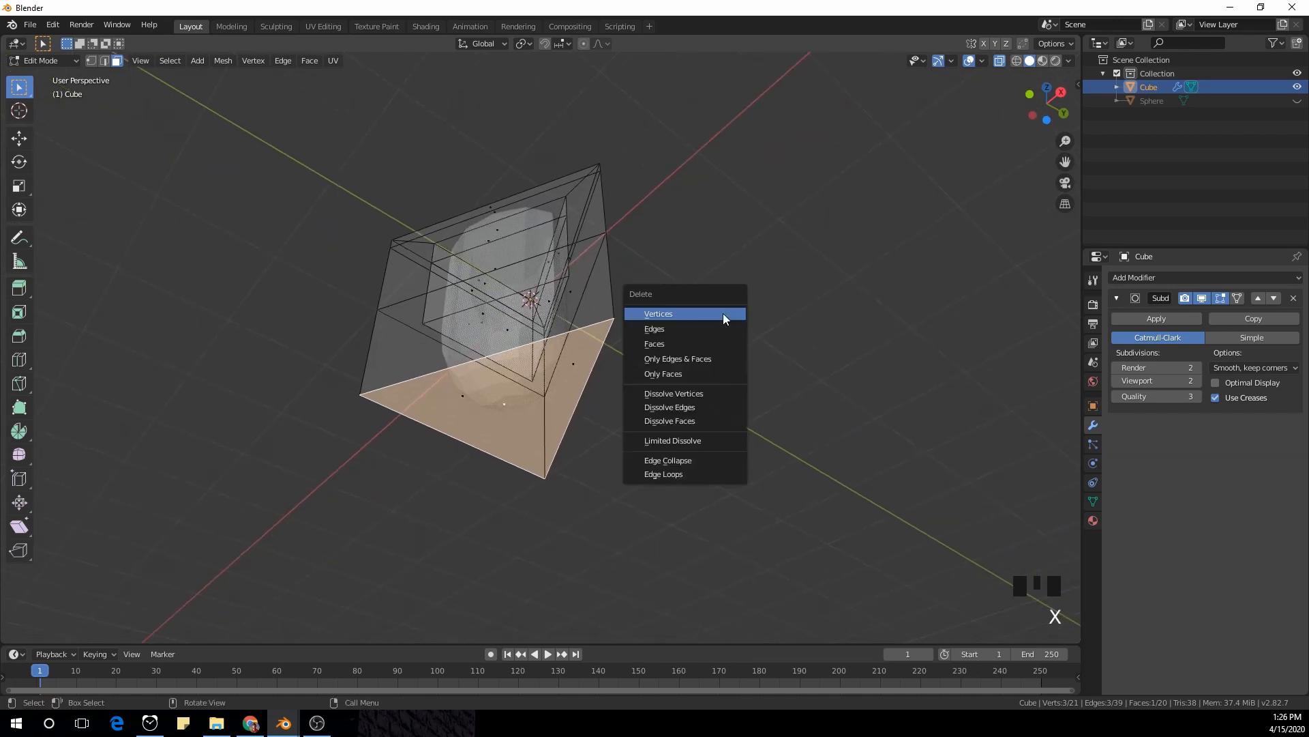
{"action": "left_click", "coordinate": [714, 341]}
{"action": "mouse_move", "coordinate": [713, 341]}
{"action": "middle_mouse_down"}
{"action": "mouse_move", "coordinate": [655, 280]}
{"action": "mouse_move", "coordinate": [705, 348]}
{"action": "mouse_move", "coordinate": [693, 336]}
{"action": "middle_mouse_up"}
In front view and vertex select mode, move the bottom vertices down along Z to lengthen the body
{"action": "key", "text": "KP_1"}
{"action": "scroll", "coordinate": [704, 343], "scroll_direction": "up", "scroll_amount": 1}
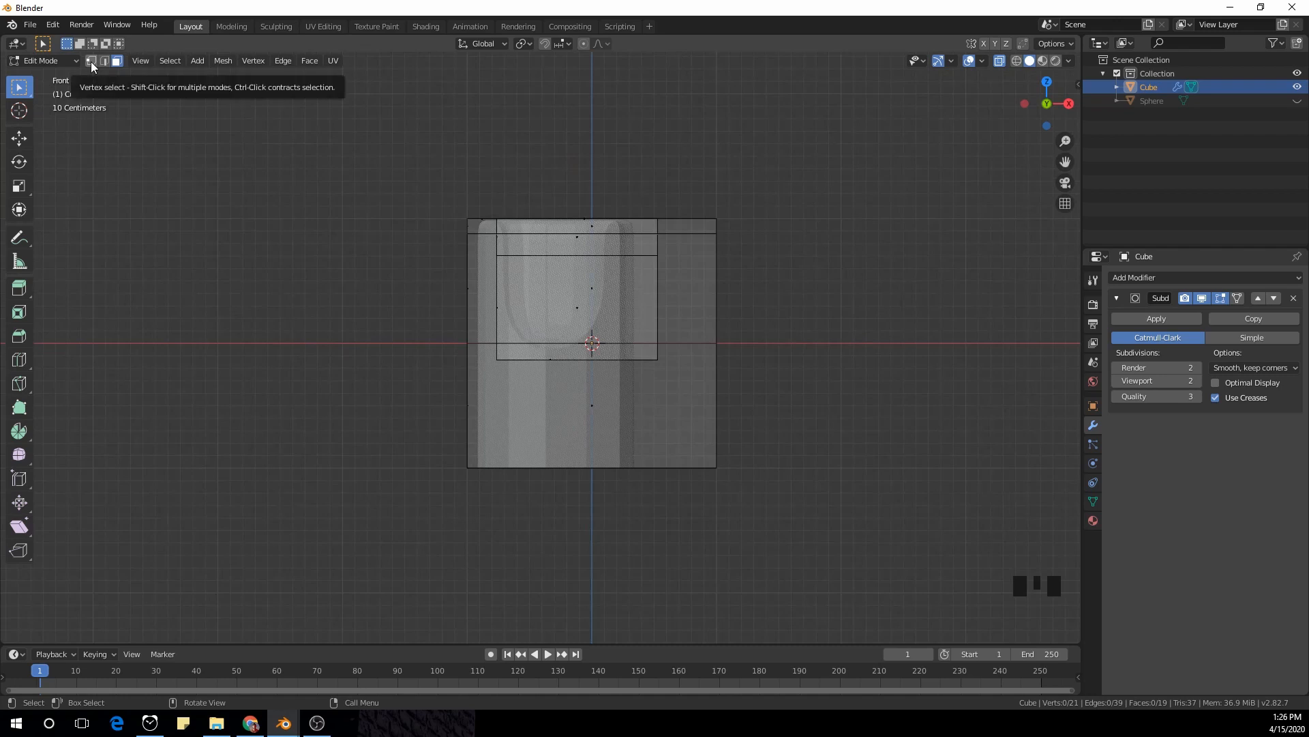
{"action": "middle_click_drag", "start_coordinate": [748, 486], "coordinate": [690, 423], "text": "shift"}
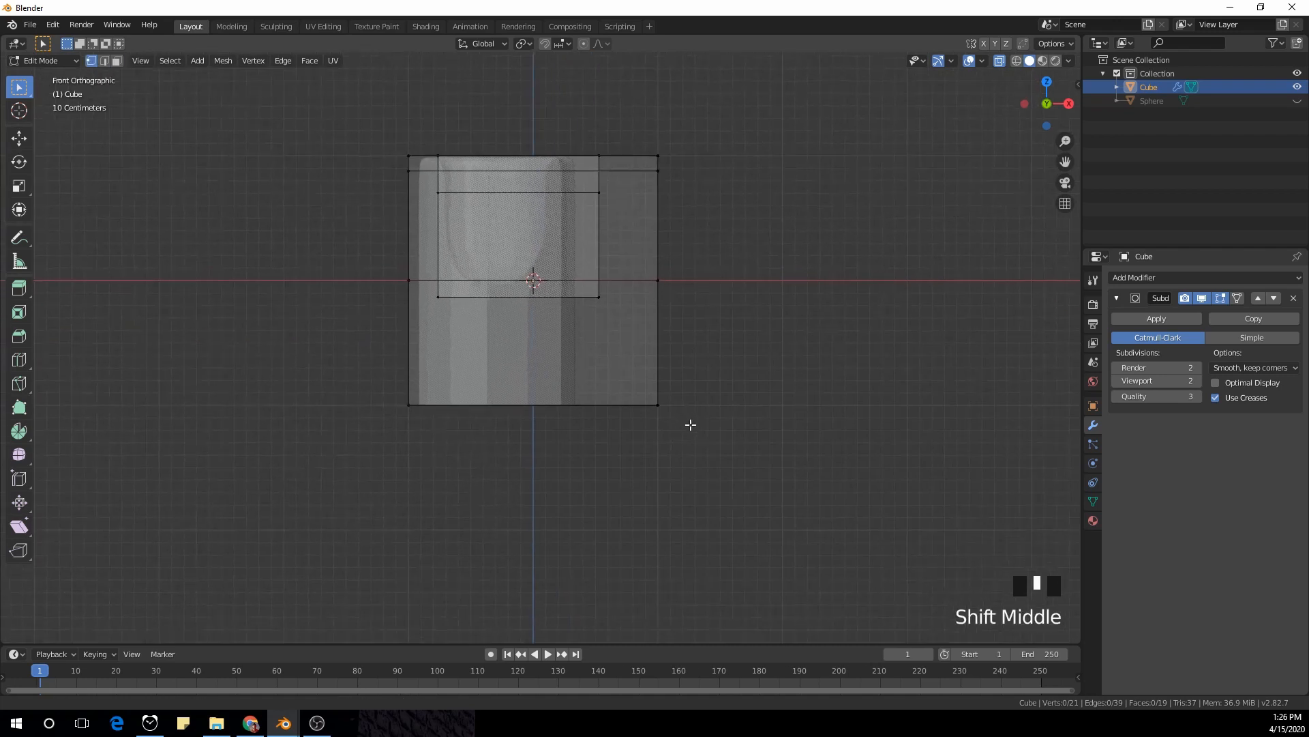
{"action": "left_click_drag", "start_coordinate": [289, 342], "coordinate": [734, 501]}
{"action": "key", "text": "g"}
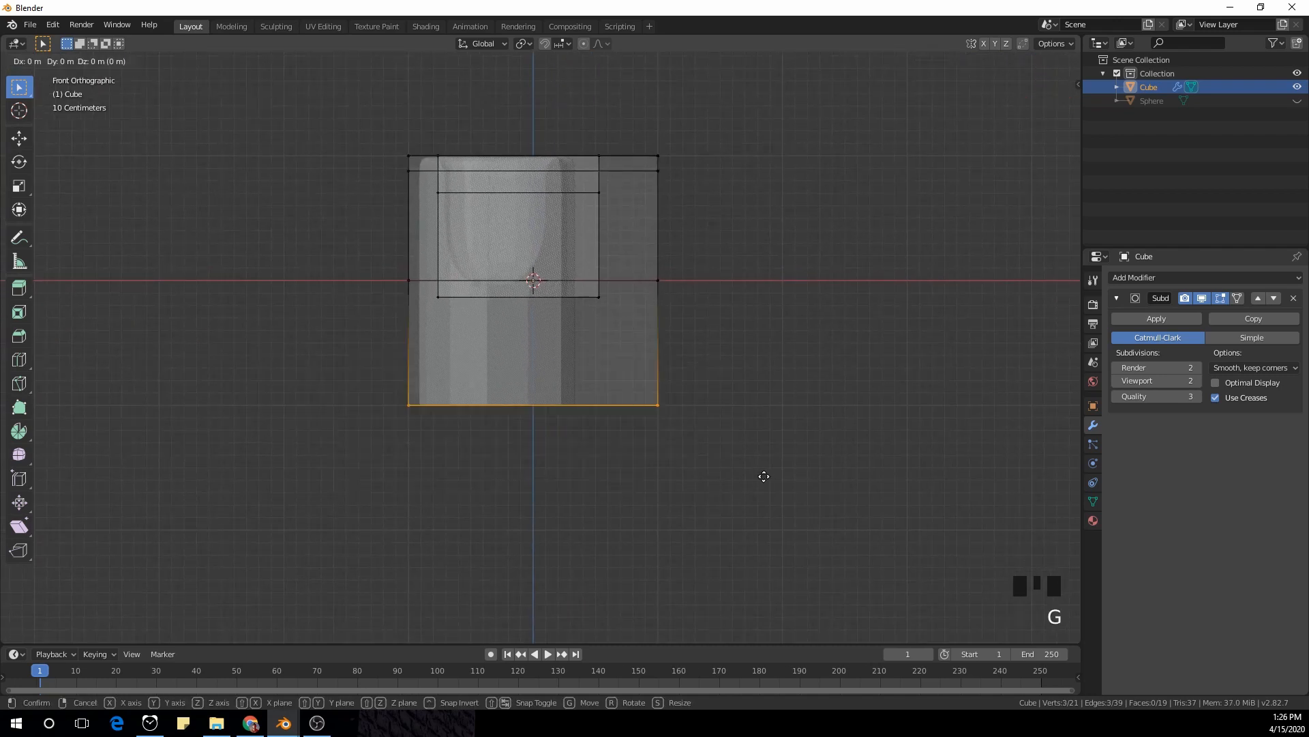
{"action": "key", "text": "z"}
{"action": "left_click", "coordinate": [773, 54]}
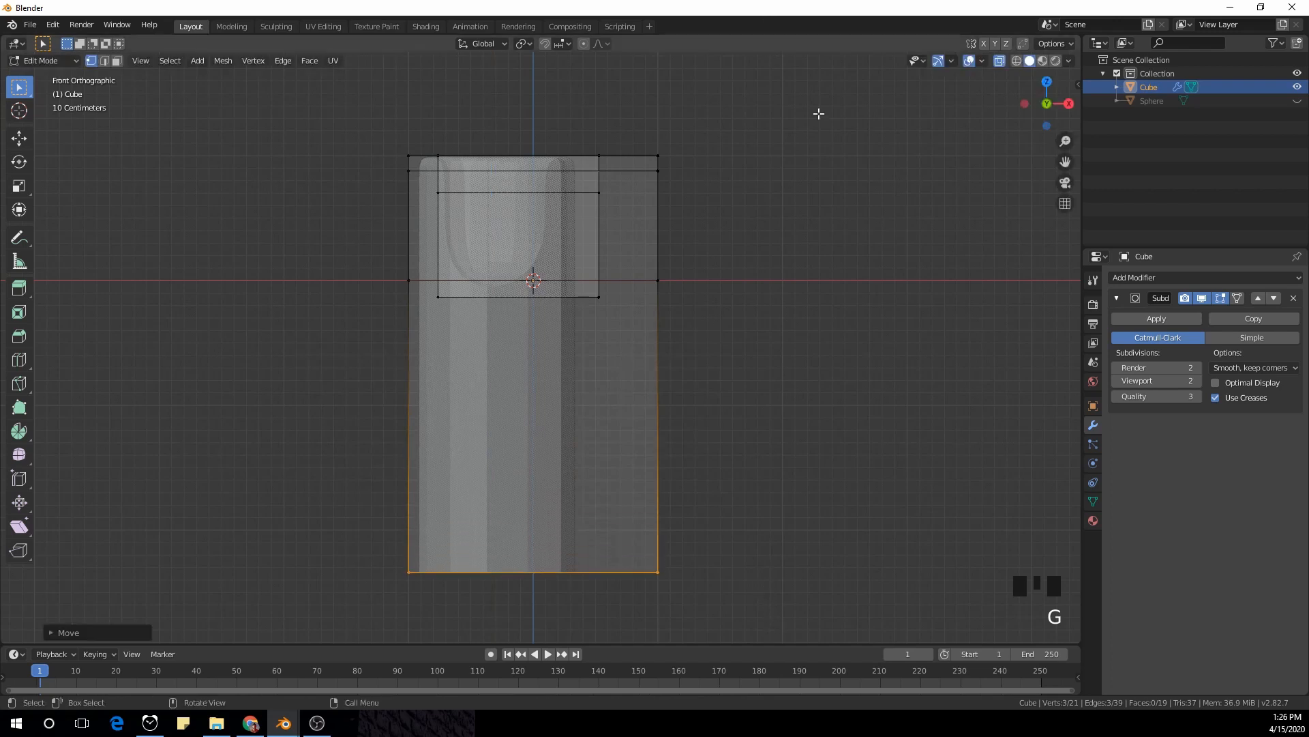
{"action": "middle_click_drag", "start_coordinate": [824, 207], "coordinate": [827, 307], "text": "shift"}
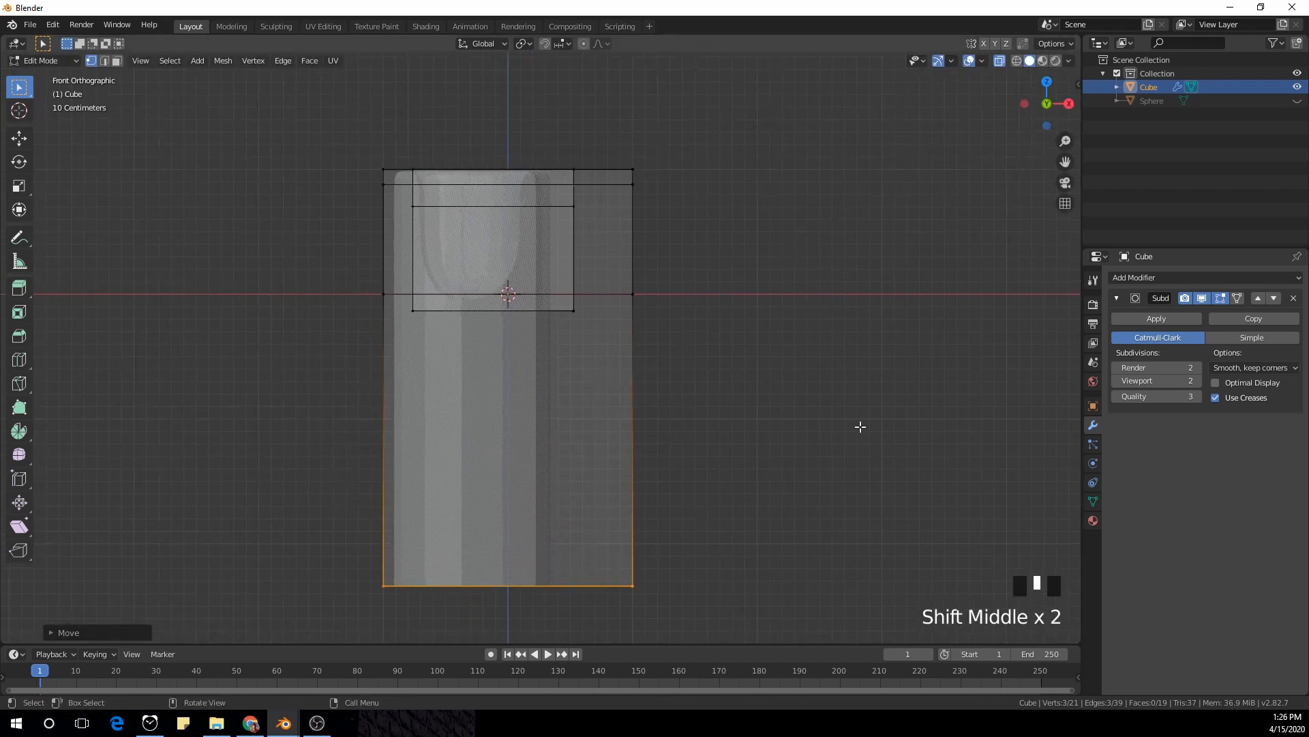
Scale the bottom vertices in to about 0.51 and move the middle outer edge loop down along Z
{"action": "key", "text": "s"}
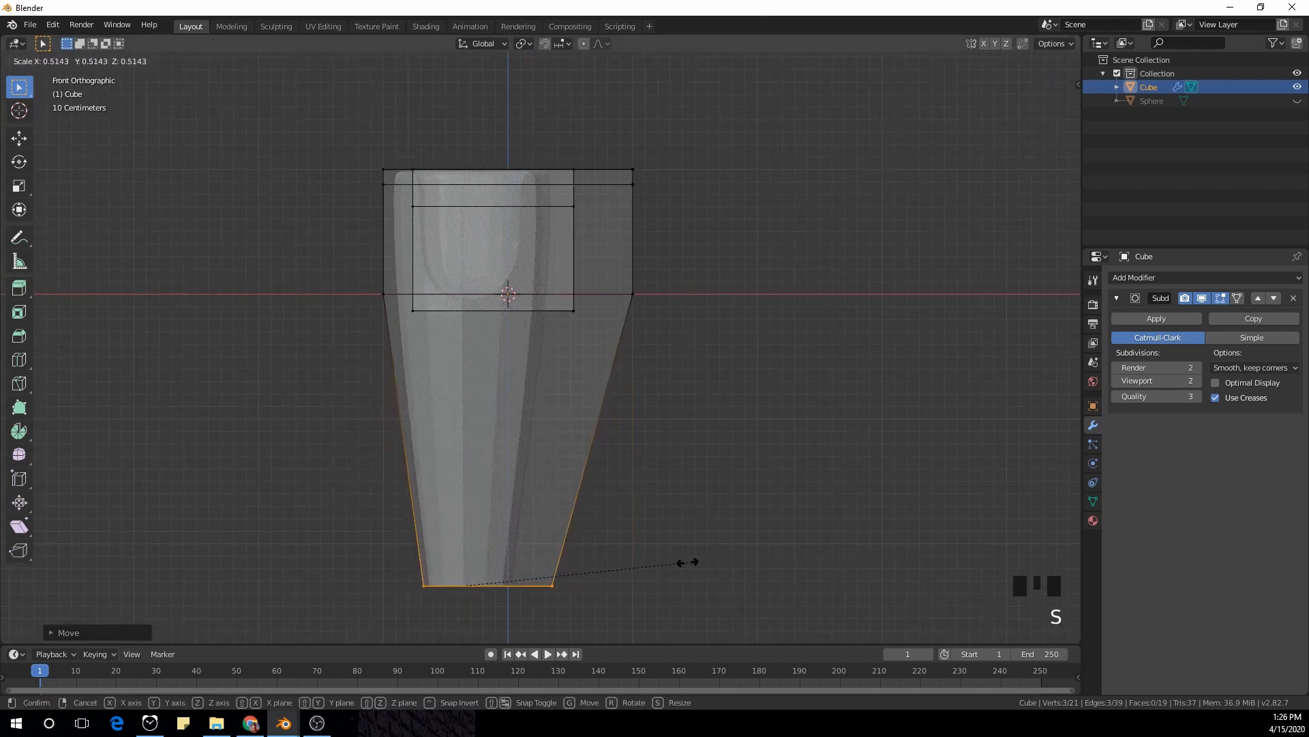
{"action": "left_click", "coordinate": [687, 561]}
{"action": "left_click", "coordinate": [608, 295], "text": "alt"}
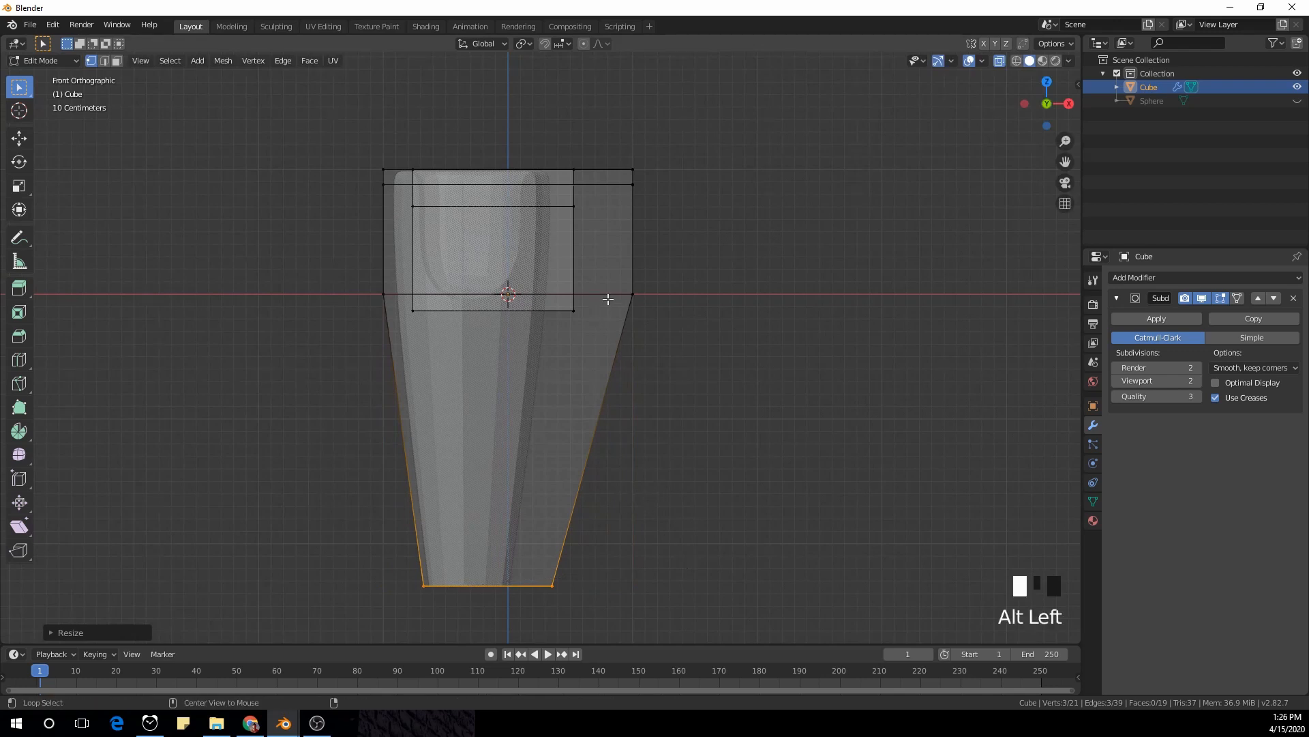
{"action": "key", "text": "g"}
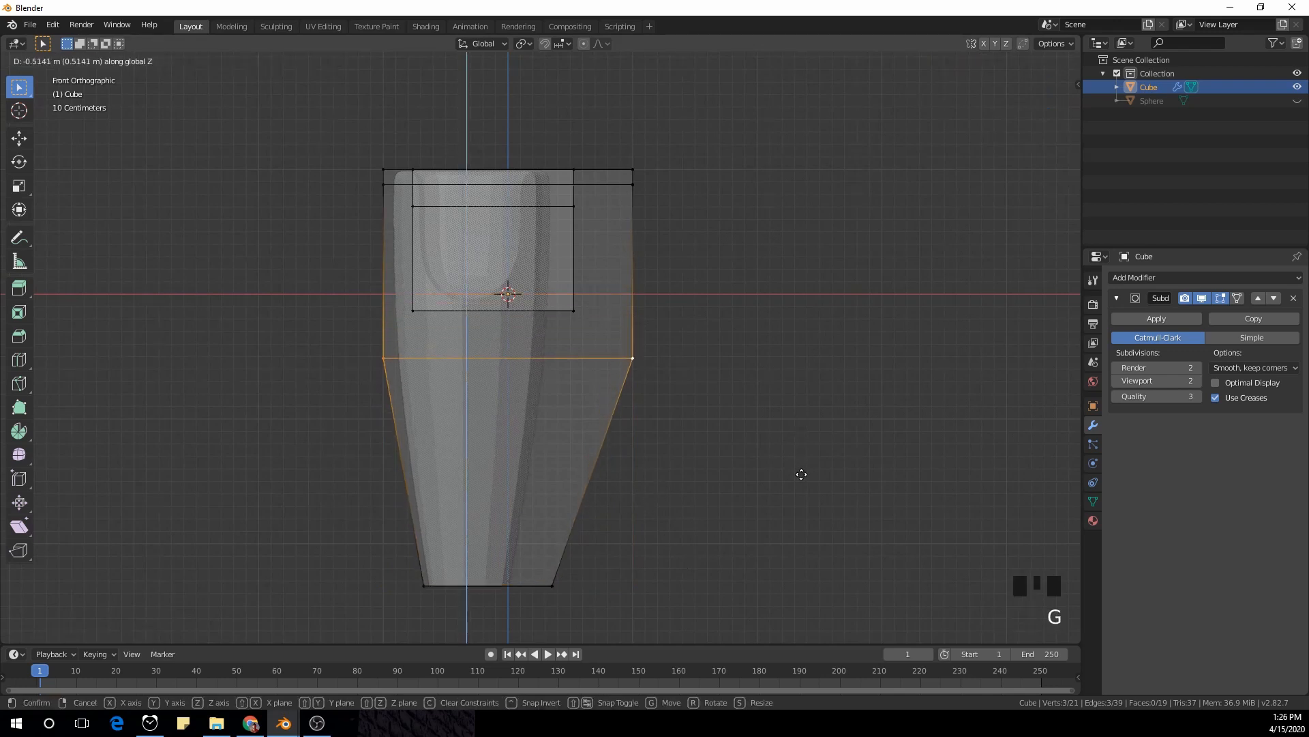
{"action": "left_click", "coordinate": [816, 487]}
Scale the middle edge loop inward to form a narrow waist and move it about 0.5 m further down along Z
{"action": "key", "text": "s"}
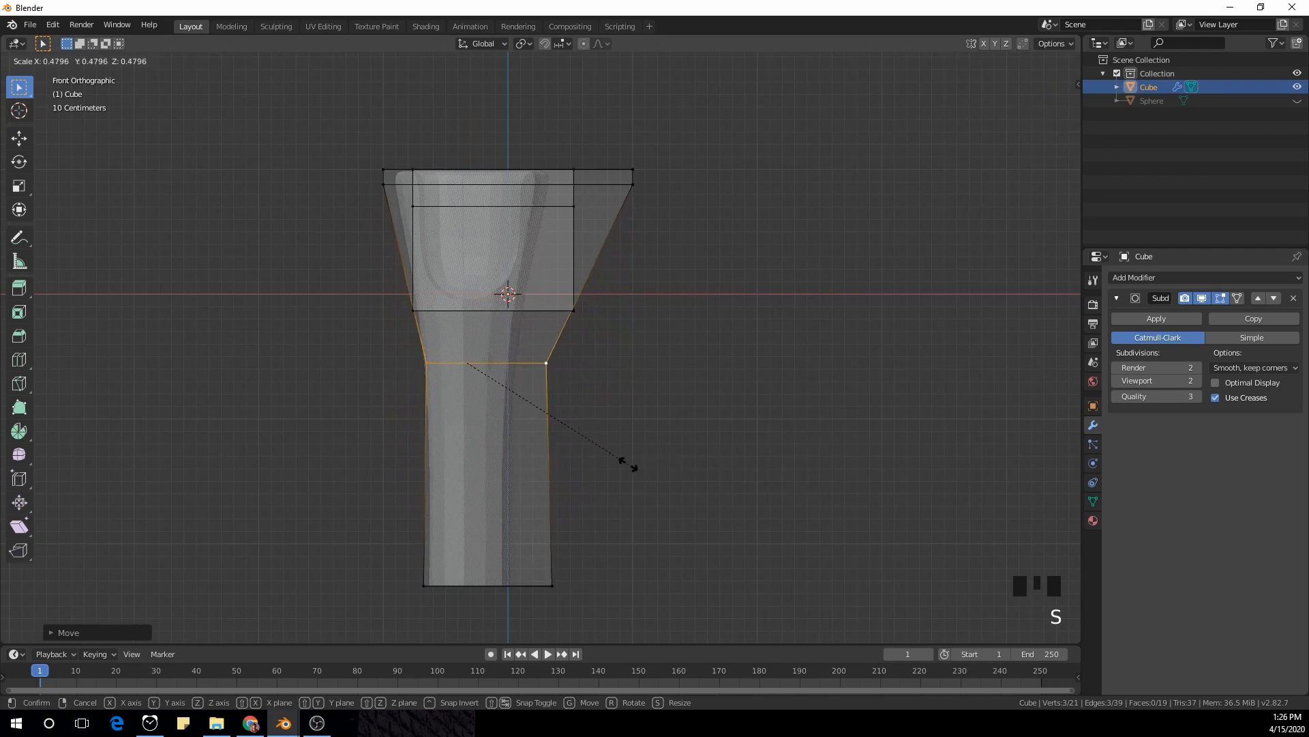
{"action": "left_click", "coordinate": [586, 467]}
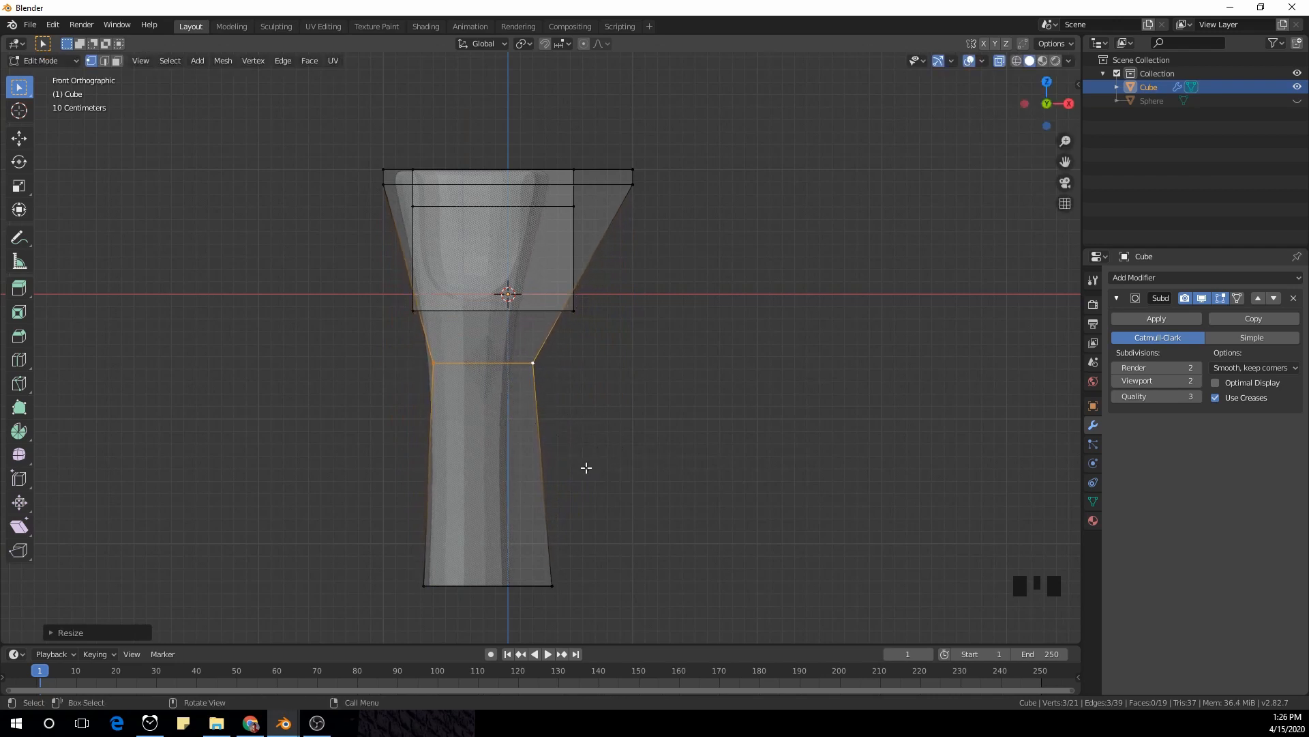
{"action": "key", "text": "g"}
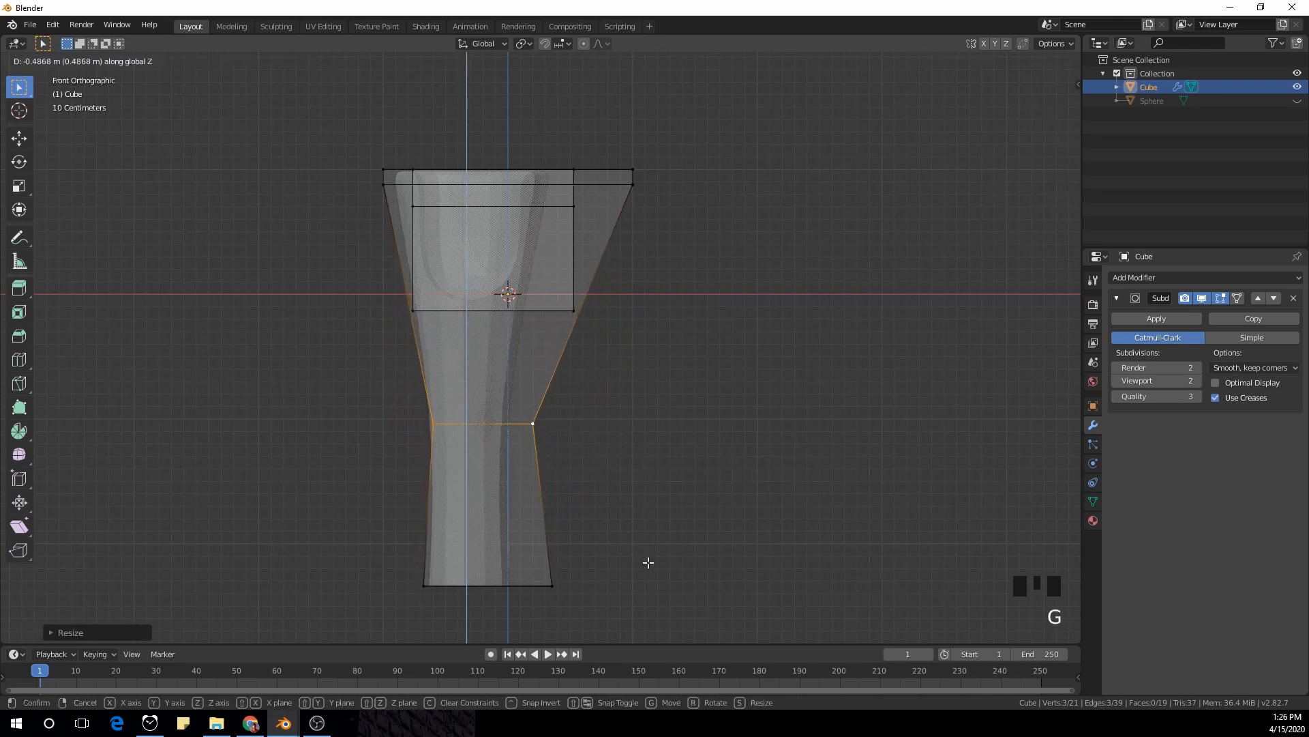
{"action": "left_click", "coordinate": [652, 576]}
Apply smooth shading to the tapered body in Object Mode and return to front view
{"action": "key", "text": "Tab"}
{"action": "right_click", "coordinate": [522, 238]}
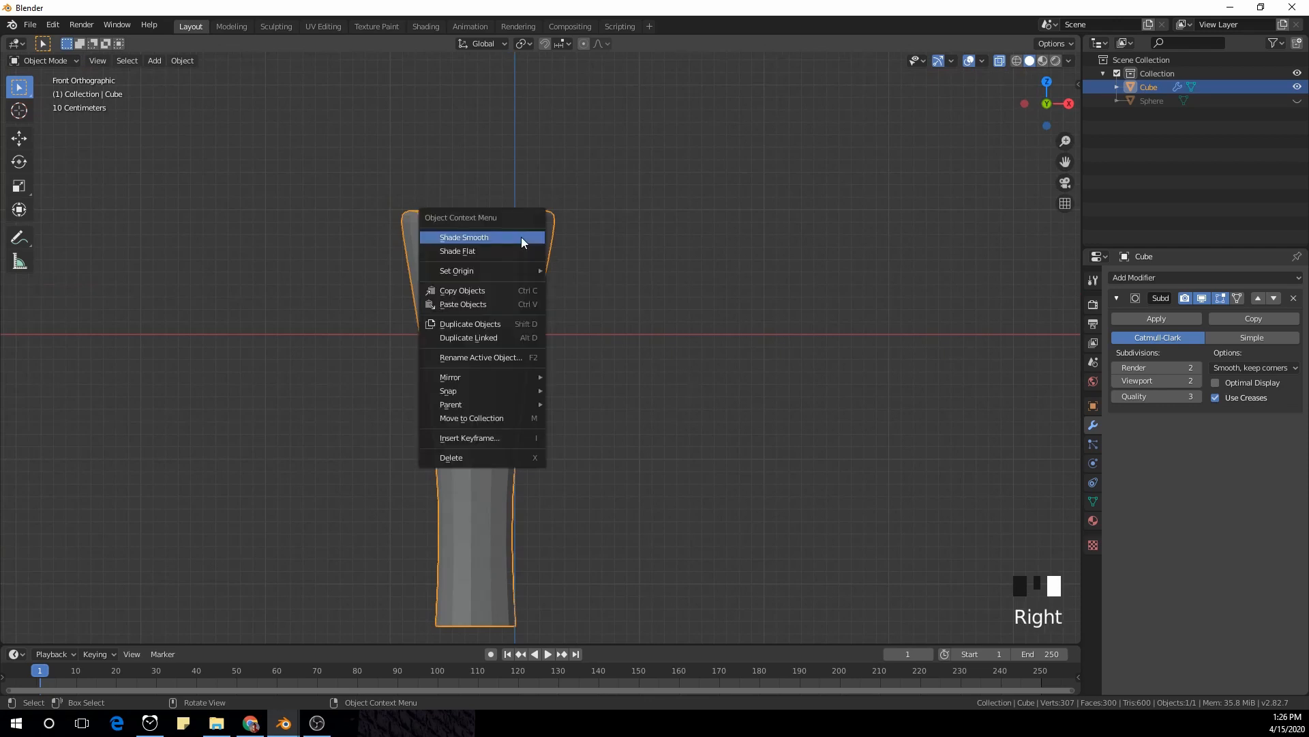
{"action": "left_click", "coordinate": [521, 236]}
{"action": "middle_click_drag", "start_coordinate": [521, 236], "coordinate": [596, 195]}
{"action": "key", "text": "KP_1"}
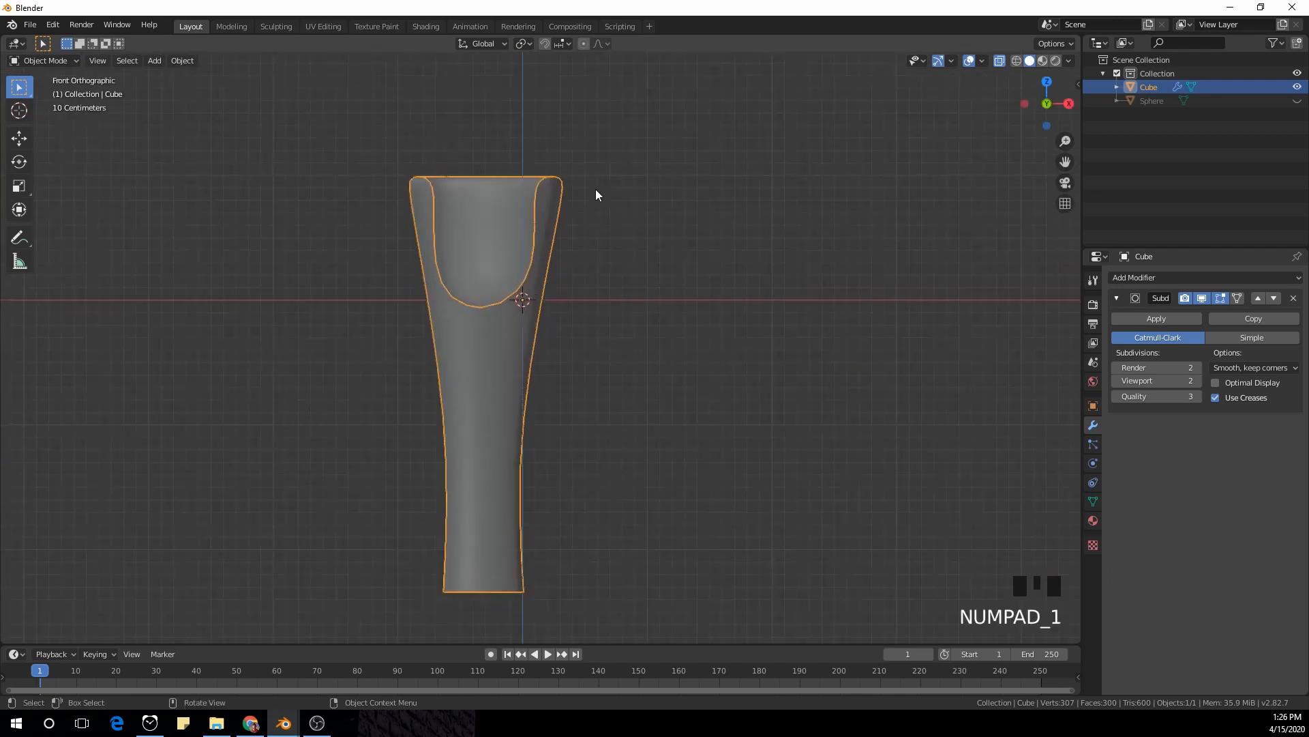
Slide the outer edge loop just below the rim slightly downward and scale it outward to make the top bulge
{"action": "scroll", "coordinate": [600, 204], "scroll_direction": "down", "scroll_amount": 1}
{"action": "key", "text": "Tab"}
{"action": "left_click", "coordinate": [625, 222], "text": "alt"}
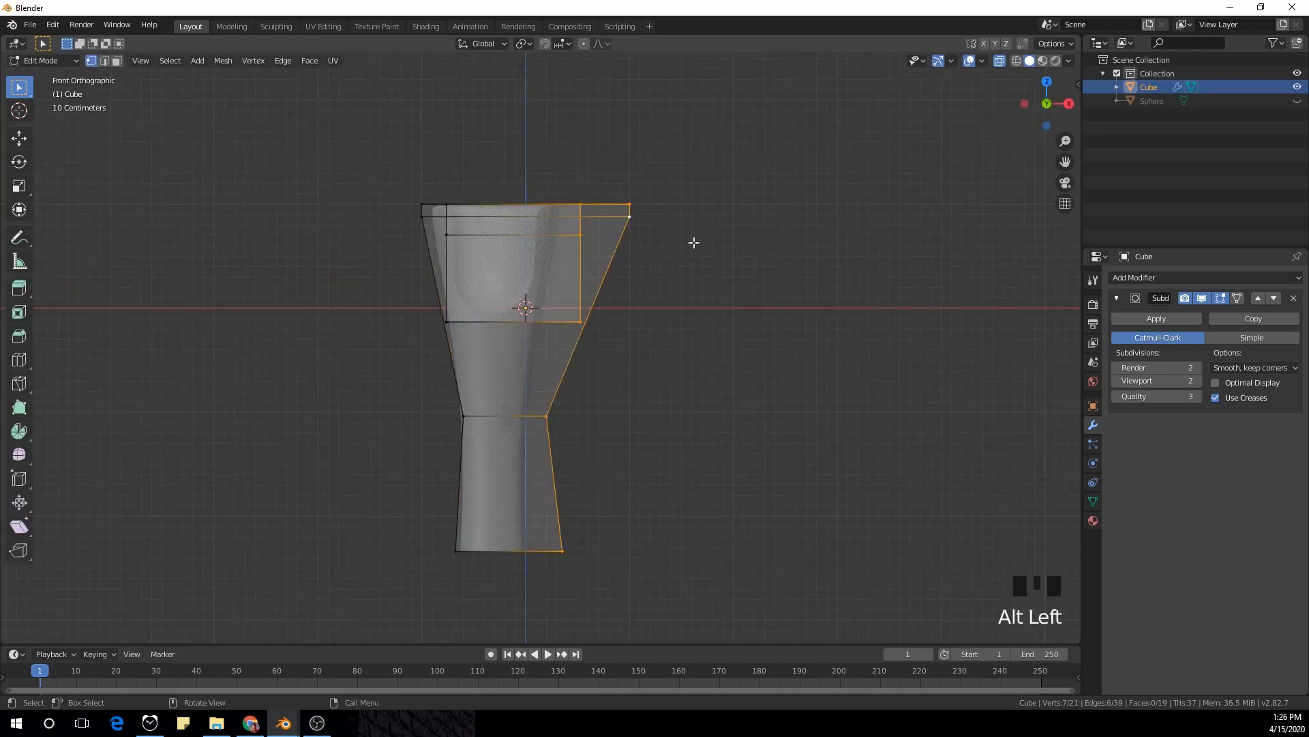
{"action": "left_click", "coordinate": [593, 216], "text": "alt"}
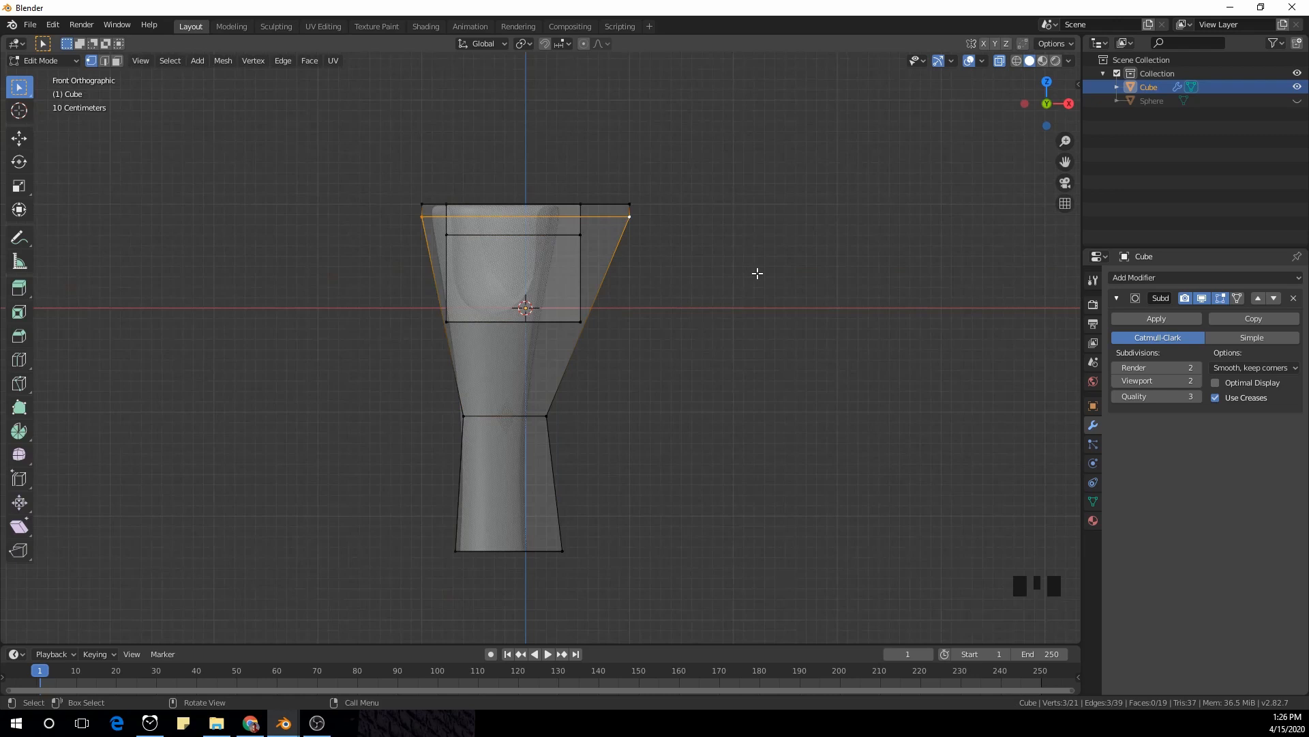
{"action": "key", "text": "g"}
{"action": "key", "text": "g"}
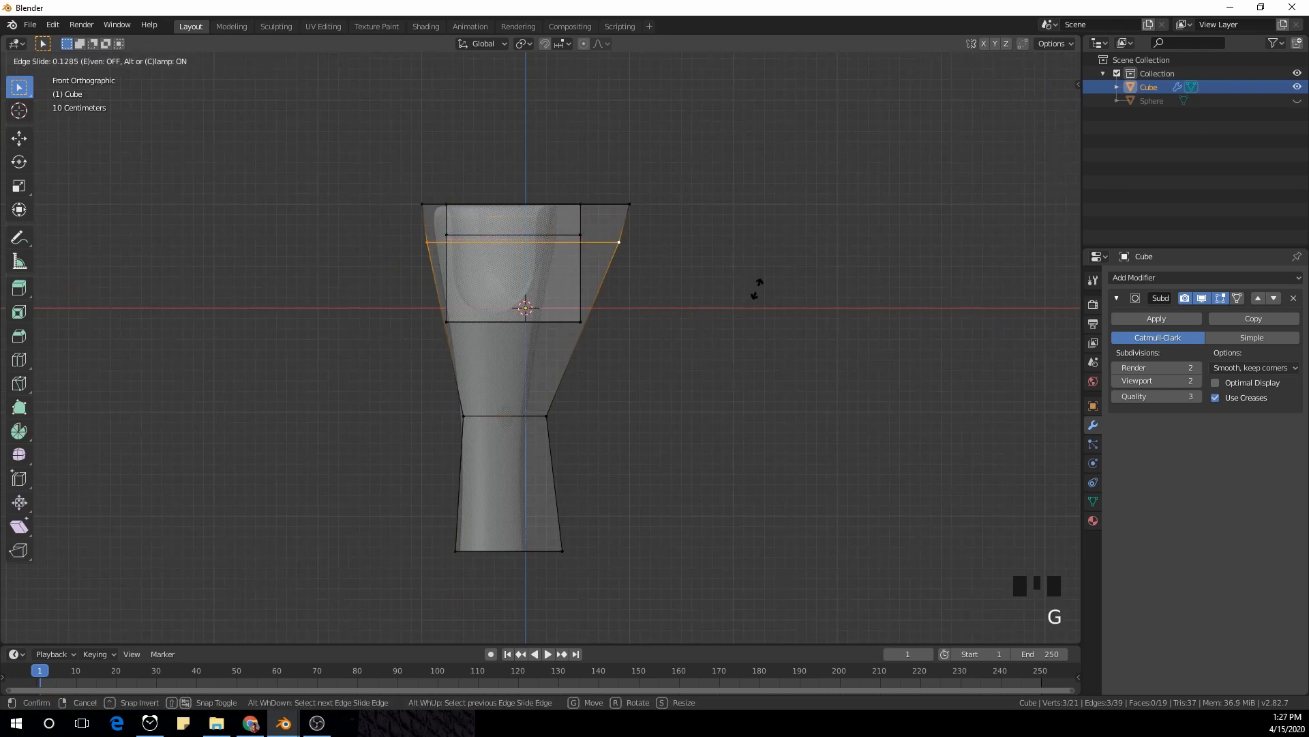
{"action": "left_click", "coordinate": [761, 287]}
{"action": "key", "text": "s"}
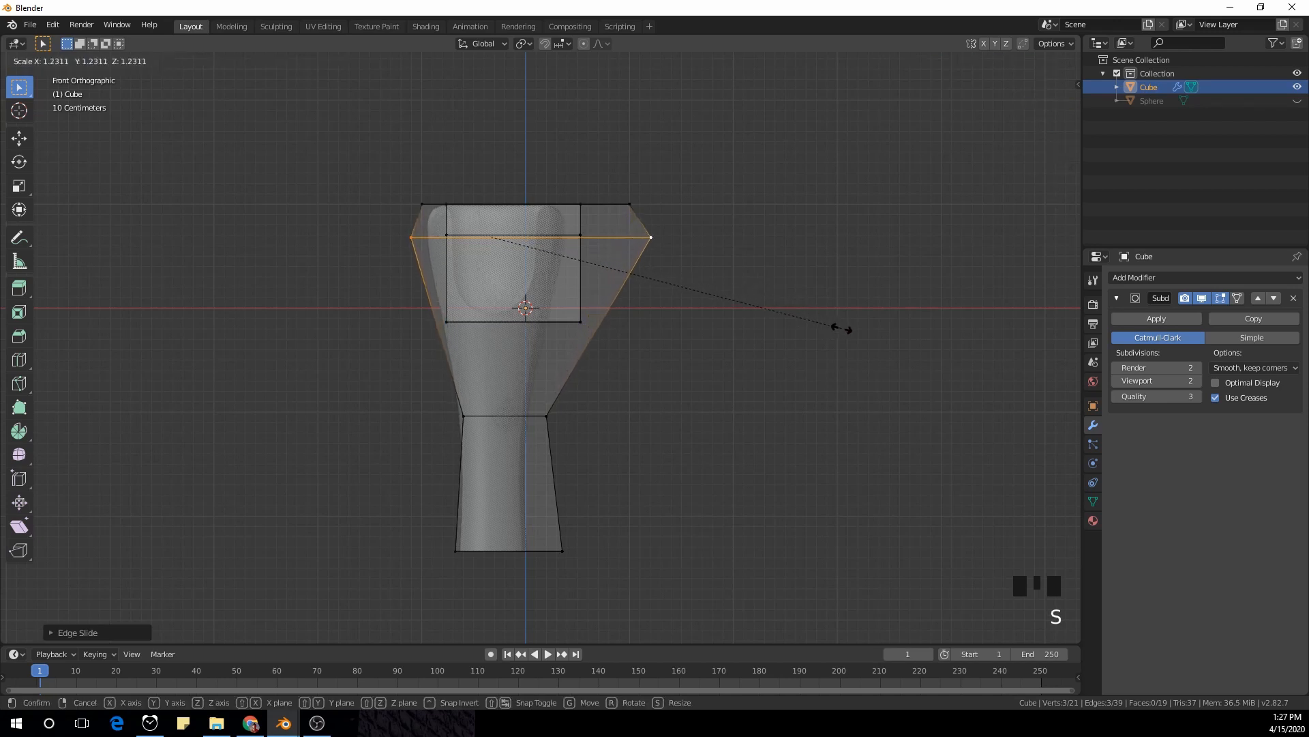
{"action": "left_click", "coordinate": [866, 342]}
Select the entire mesh in Edit Mode and move it upward in front view
{"action": "key", "text": "Tab"}
{"action": "middle_click_drag", "start_coordinate": [746, 222], "coordinate": [637, 225]}
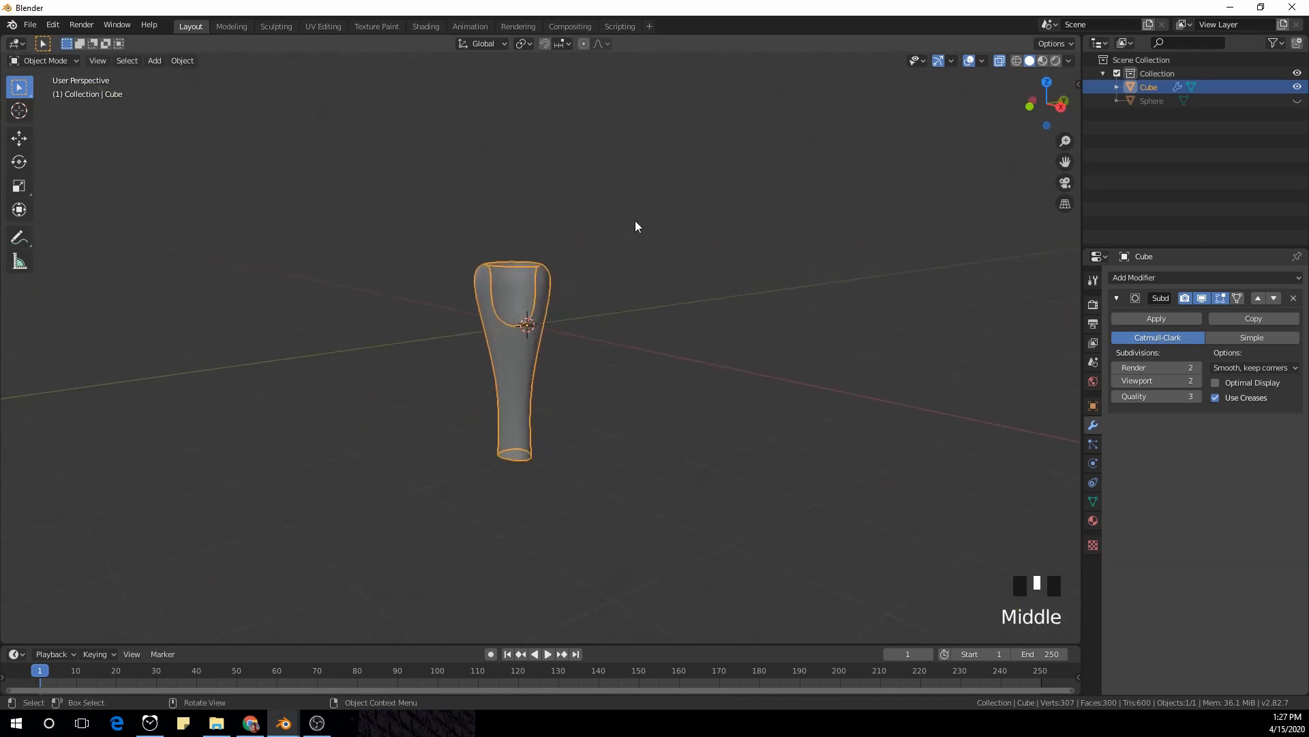
{"action": "key", "text": "KP_1"}
{"action": "scroll", "coordinate": [638, 229], "scroll_direction": "up", "scroll_amount": 2}
{"action": "scroll", "coordinate": [641, 242], "scroll_direction": "down", "scroll_amount": 3}
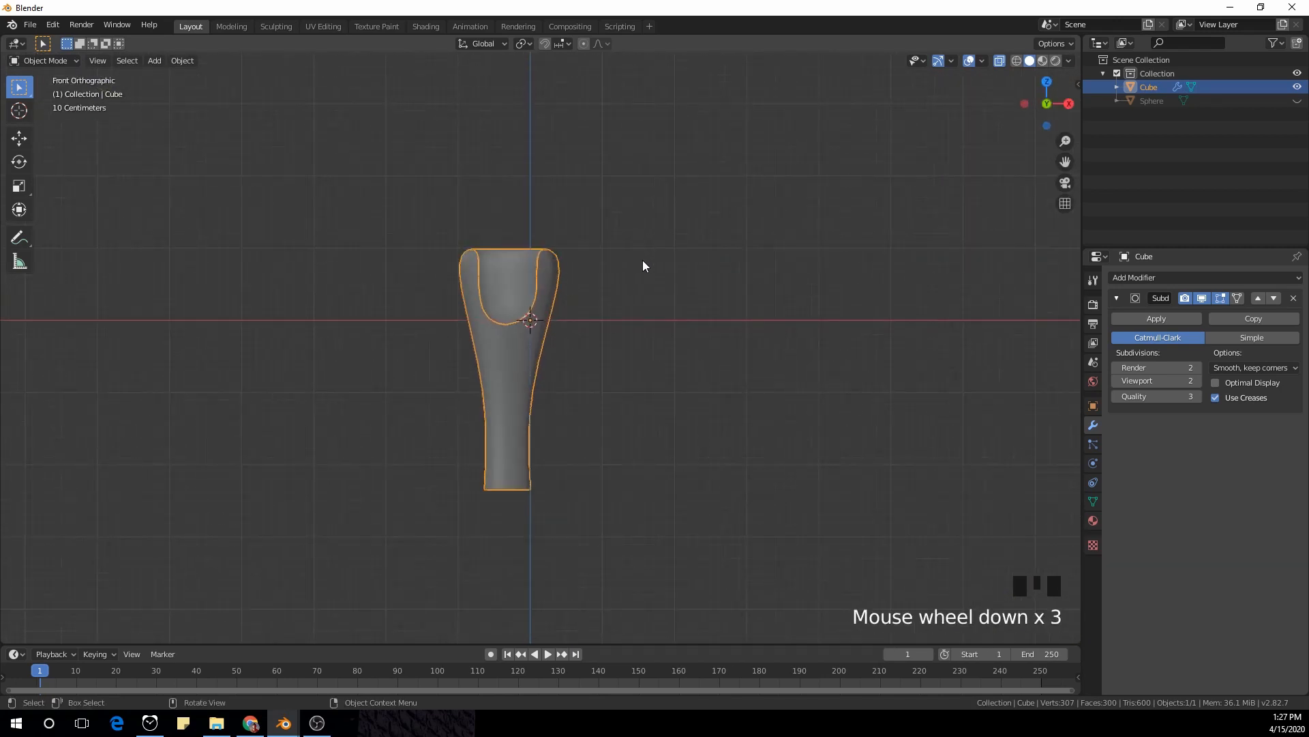
{"action": "key", "text": "Tab"}
{"action": "left_click", "coordinate": [447, 274]}
{"action": "left_click_drag", "start_coordinate": [272, 147], "coordinate": [766, 570]}
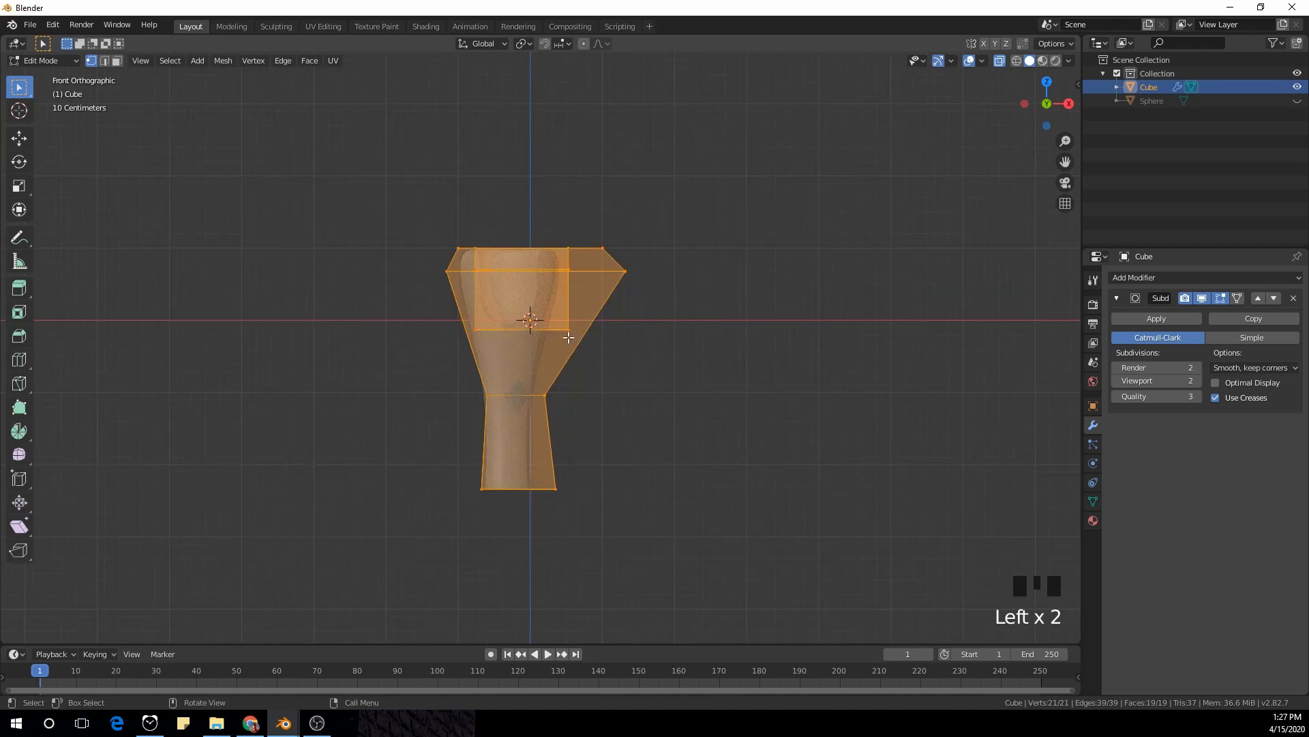
{"action": "scroll", "coordinate": [594, 343], "scroll_direction": "down", "scroll_amount": 1}
{"action": "key", "text": "g"}
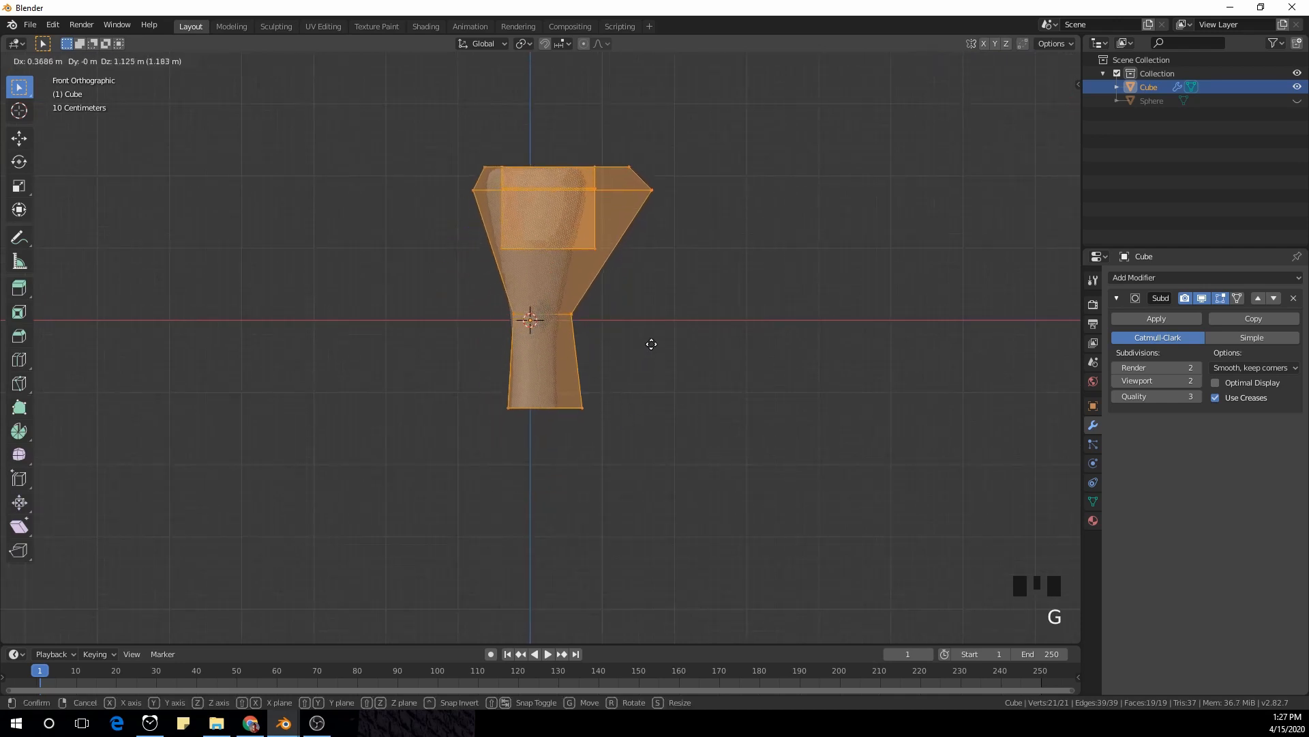
{"action": "left_click", "coordinate": [642, 315]}
Rotate the whole mesh 90 degrees around the Y axis so it lies horizontally
{"action": "scroll", "coordinate": [642, 314], "scroll_direction": "up", "scroll_amount": 2}
{"action": "middle_click_drag", "start_coordinate": [644, 316], "coordinate": [659, 342], "text": "shift"}
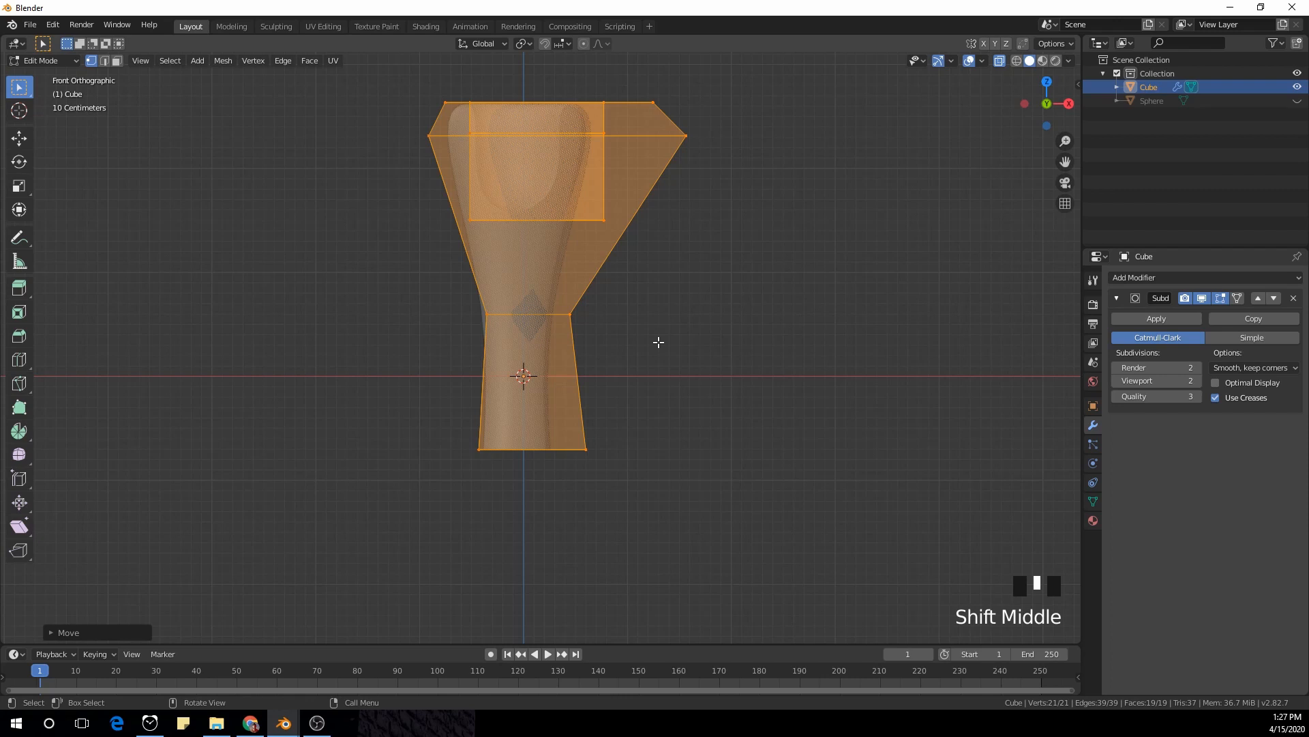
{"action": "key", "text": "r"}
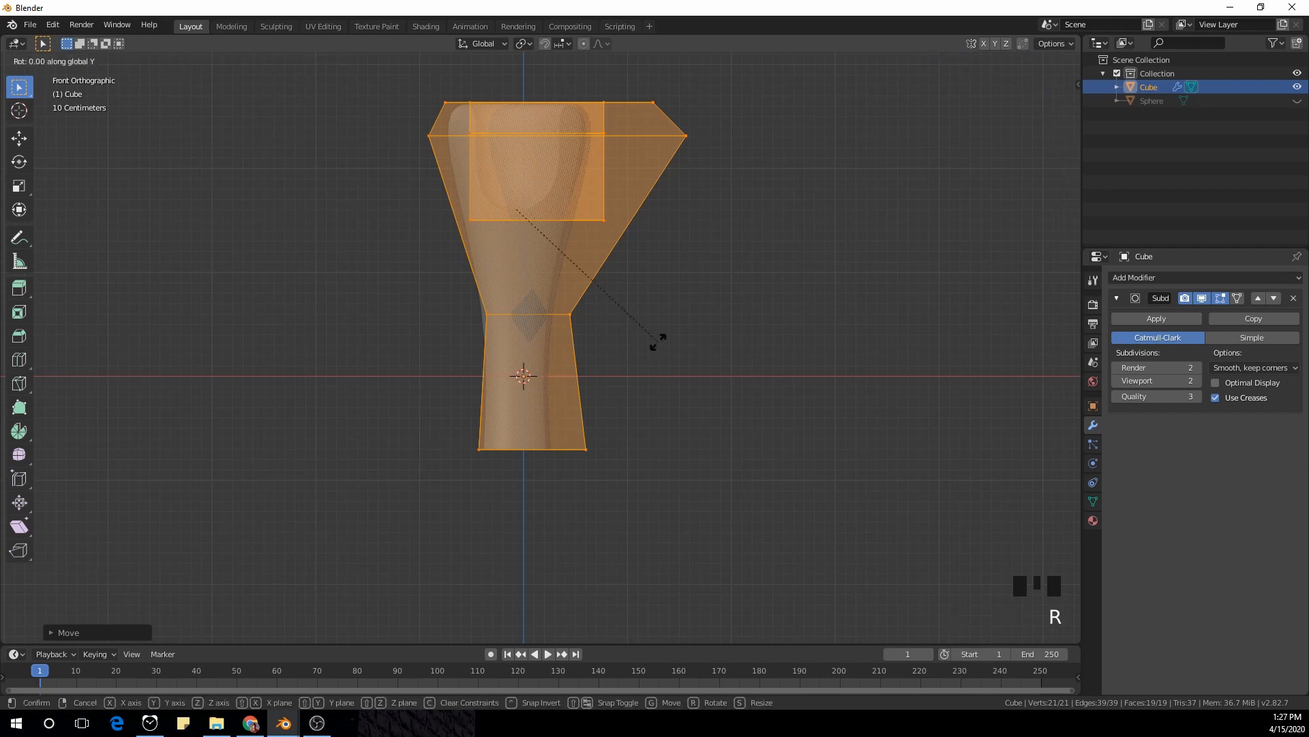
{"action": "type", "text": "90"}
{"action": "key", "text": "Return"}
Move the whole mesh so its narrow open end sits at the object origin, centred on the X axis
{"action": "scroll", "coordinate": [648, 357], "scroll_direction": "up", "scroll_amount": 1}
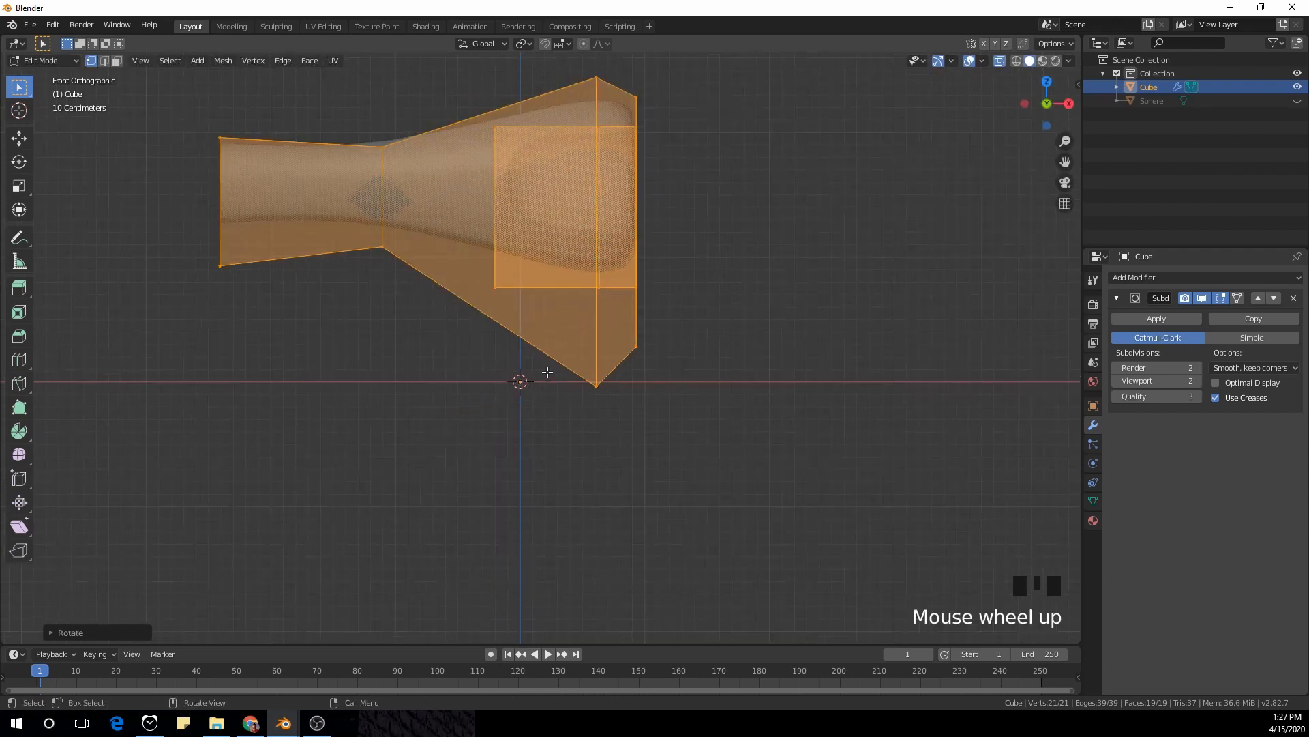
{"action": "scroll", "coordinate": [547, 371], "scroll_direction": "up", "scroll_amount": 1}
{"action": "key", "text": "g"}
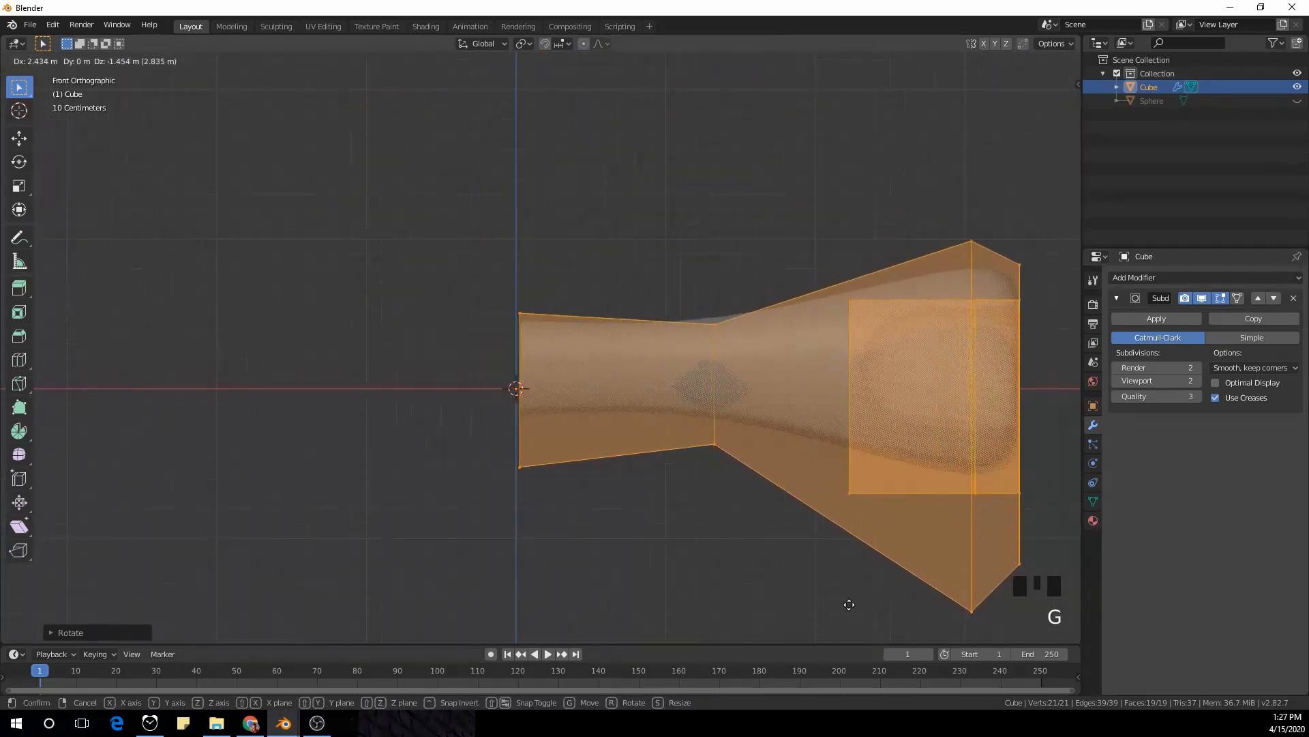
{"action": "left_click", "coordinate": [845, 608]}
{"action": "scroll", "coordinate": [549, 488], "scroll_direction": "up", "scroll_amount": 5}
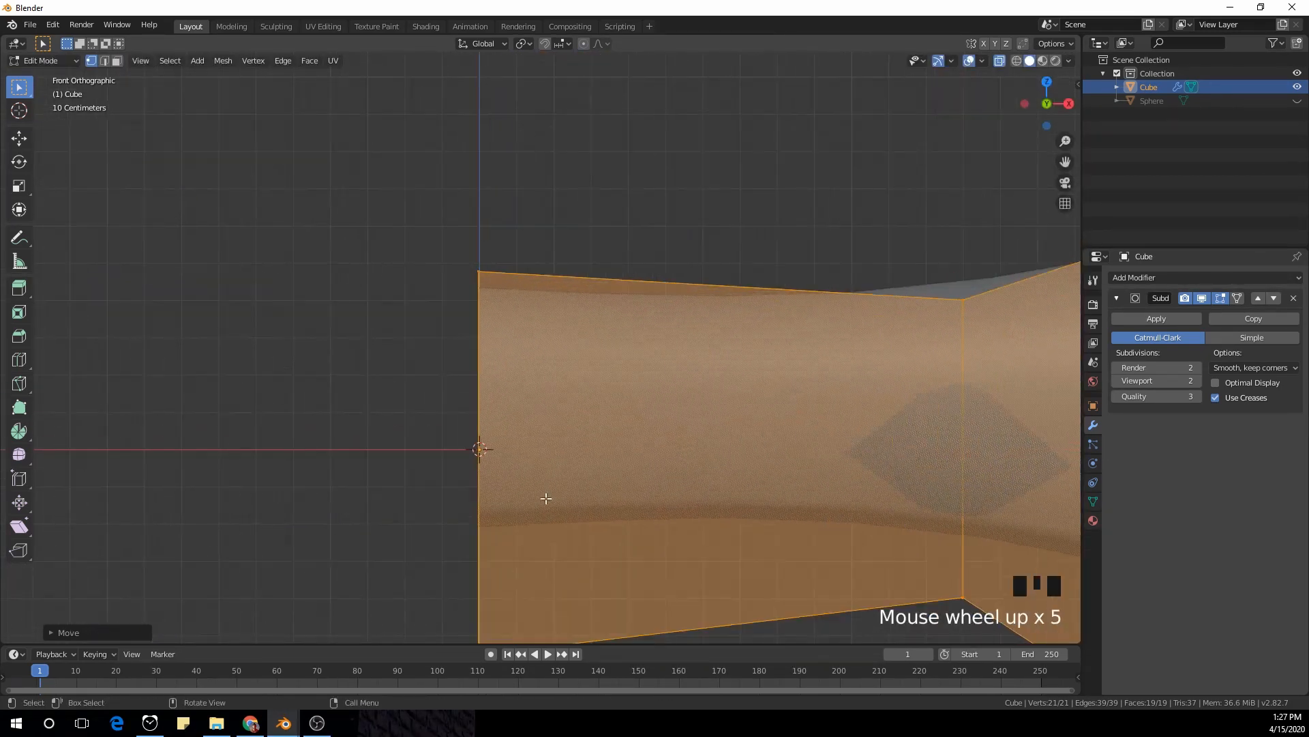
{"action": "middle_click_drag", "start_coordinate": [544, 497], "coordinate": [527, 375], "text": "shift"}
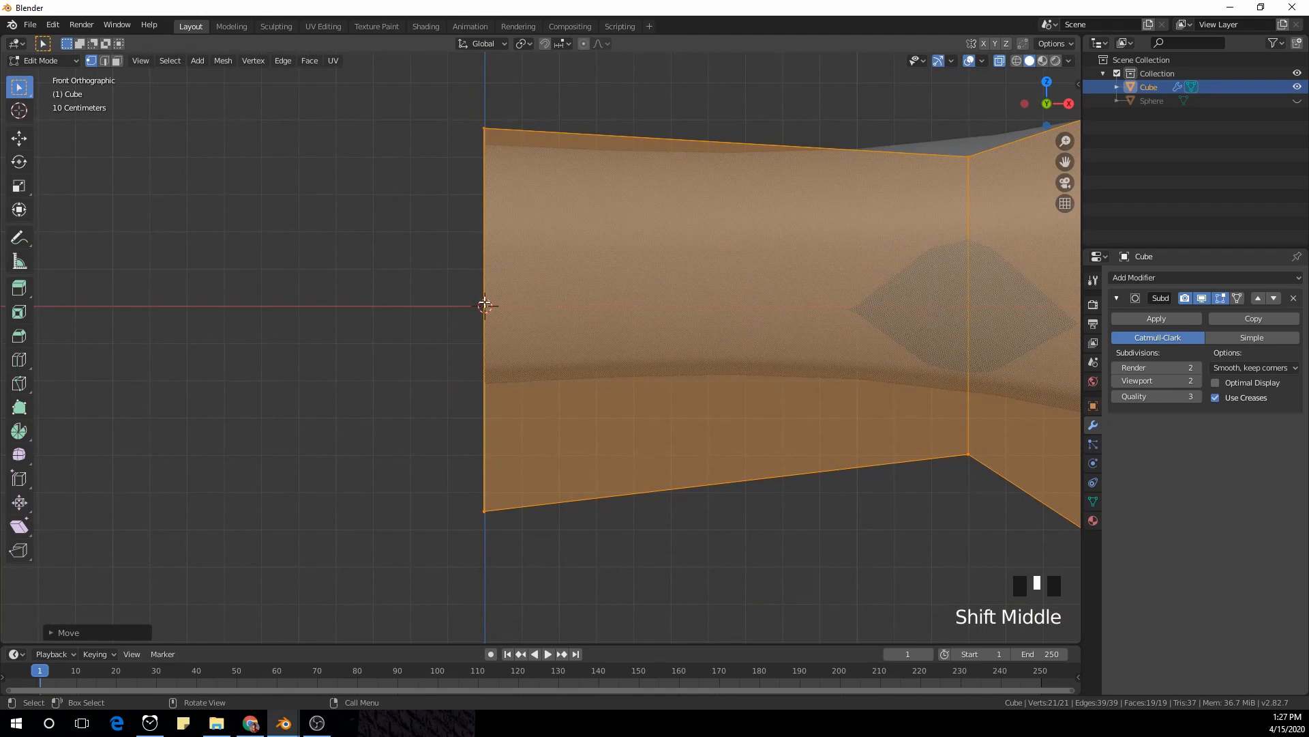
{"action": "scroll", "coordinate": [494, 331], "scroll_direction": "up", "scroll_amount": 2}
{"action": "scroll", "coordinate": [502, 348], "scroll_direction": "down", "scroll_amount": 1}
{"action": "key", "text": "g"}
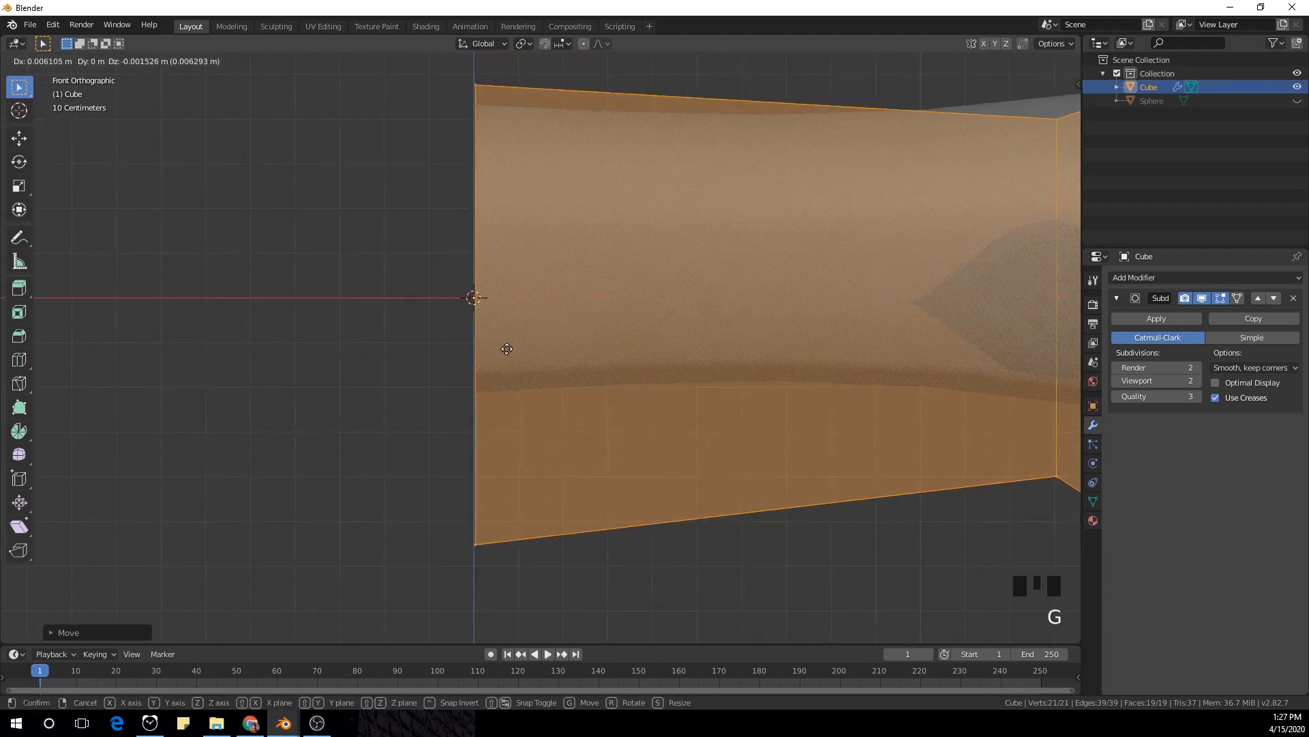
{"action": "left_click", "coordinate": [503, 350]}
{"action": "scroll", "coordinate": [506, 349], "scroll_direction": "down", "scroll_amount": 5}
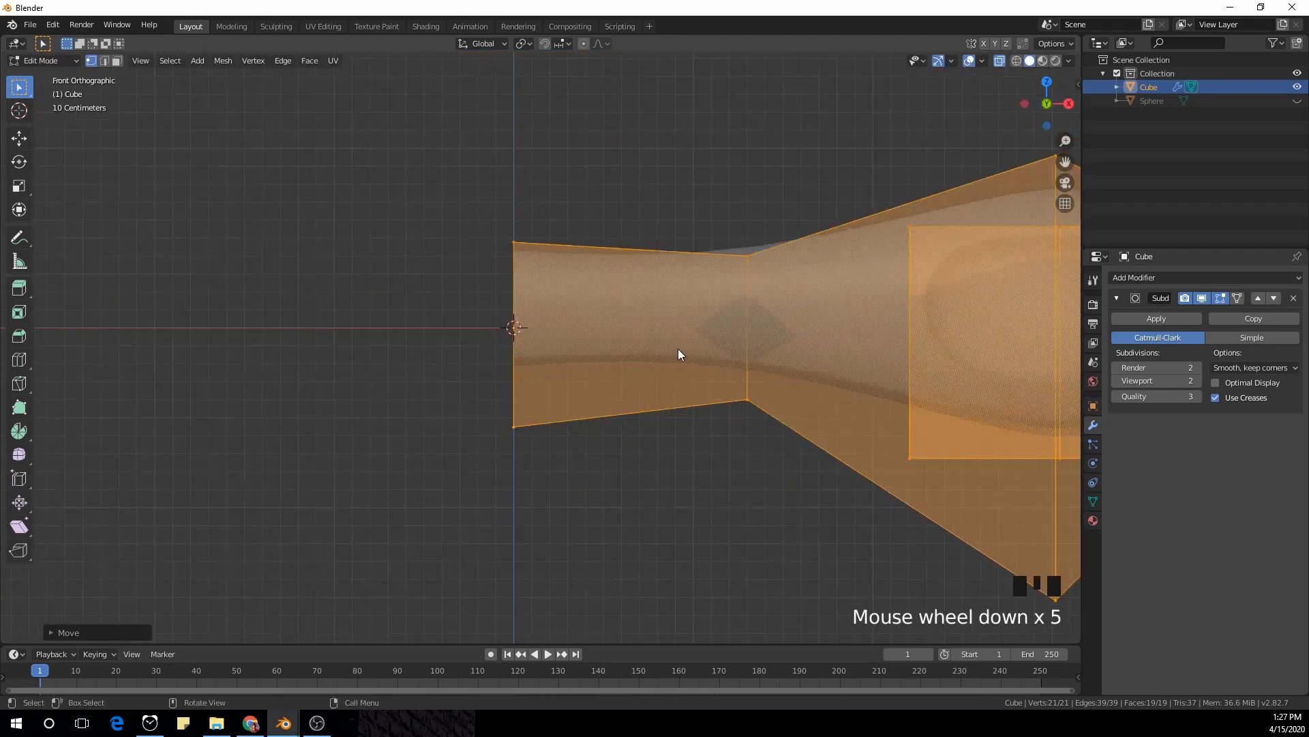
Leave Edit Mode and unhide the half sphere beside the finished body
{"action": "key", "text": "Tab"}
{"action": "scroll", "coordinate": [678, 350], "scroll_direction": "down", "scroll_amount": 4}
{"action": "middle_click_drag", "start_coordinate": [803, 354], "coordinate": [660, 362], "text": "shift"}
{"action": "middle_click_drag", "start_coordinate": [477, 264], "coordinate": [485, 298]}
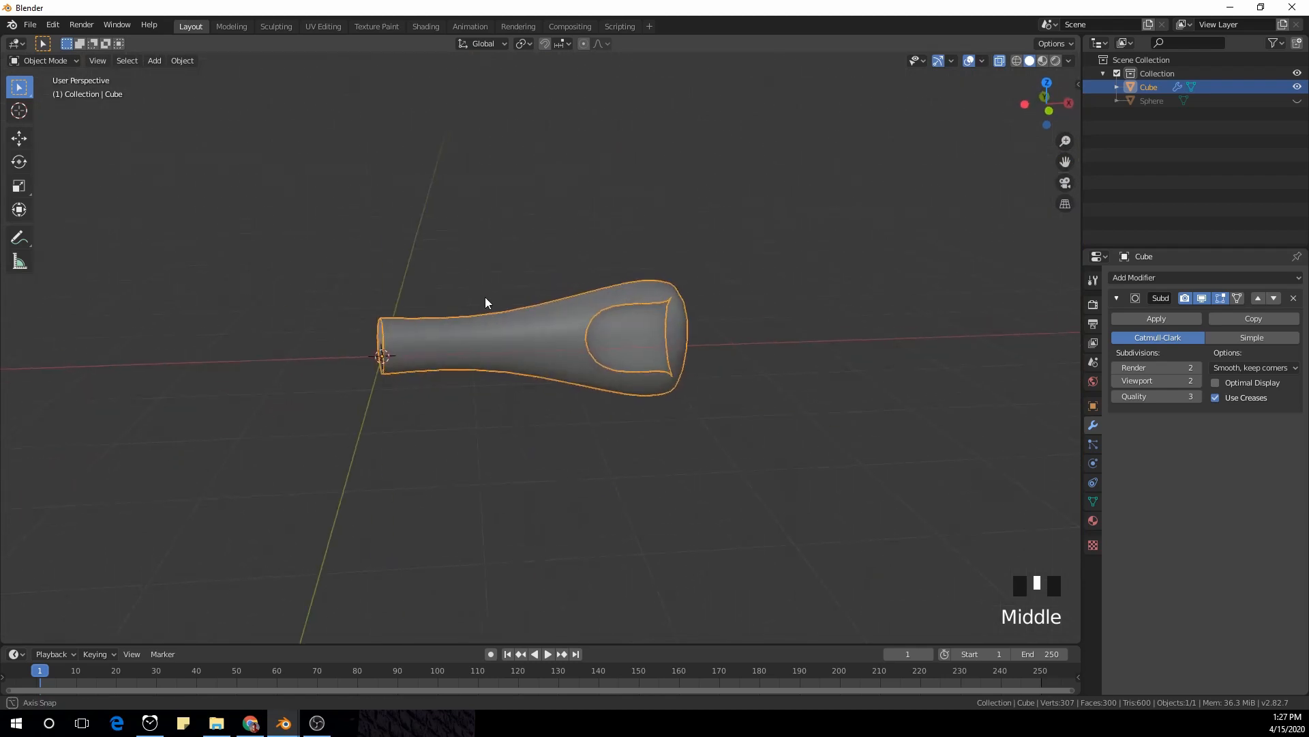
{"action": "key", "text": "KP_1"}
{"action": "scroll", "coordinate": [484, 299], "scroll_direction": "down", "scroll_amount": 1}
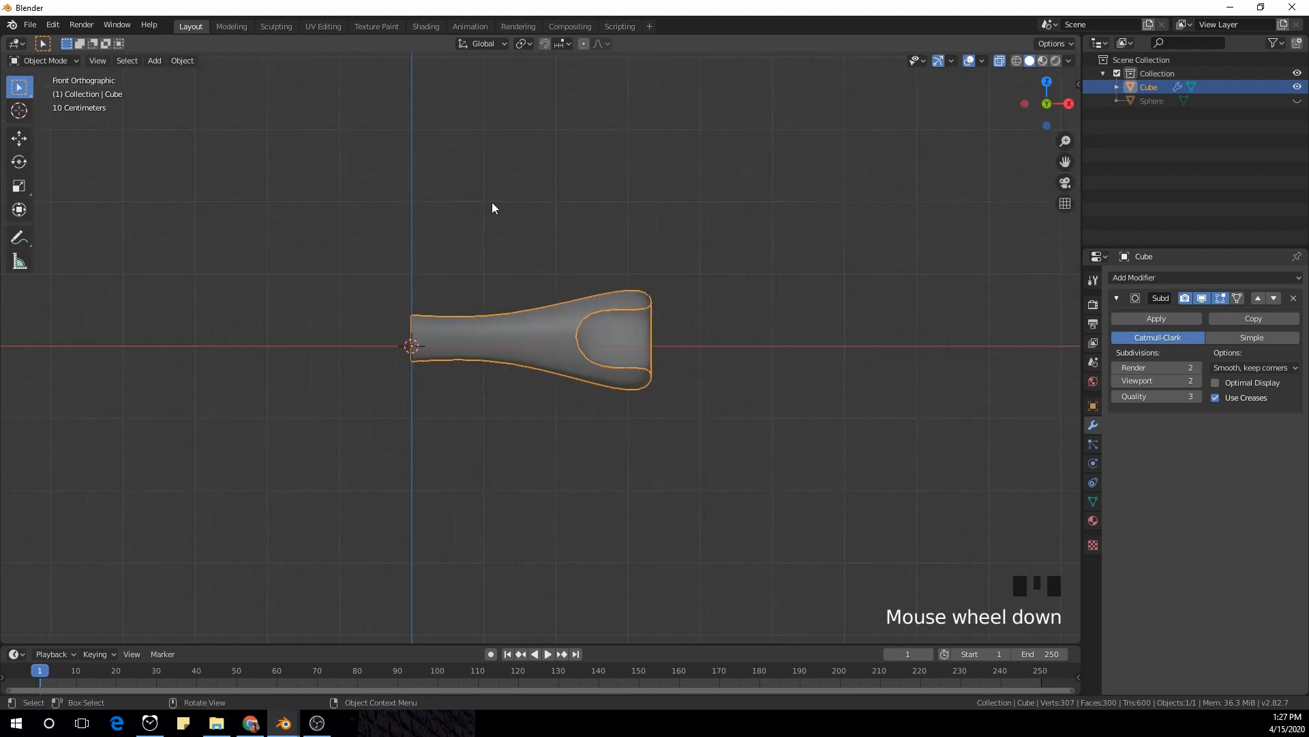
{"action": "middle_click_drag", "start_coordinate": [493, 208], "coordinate": [640, 339]}
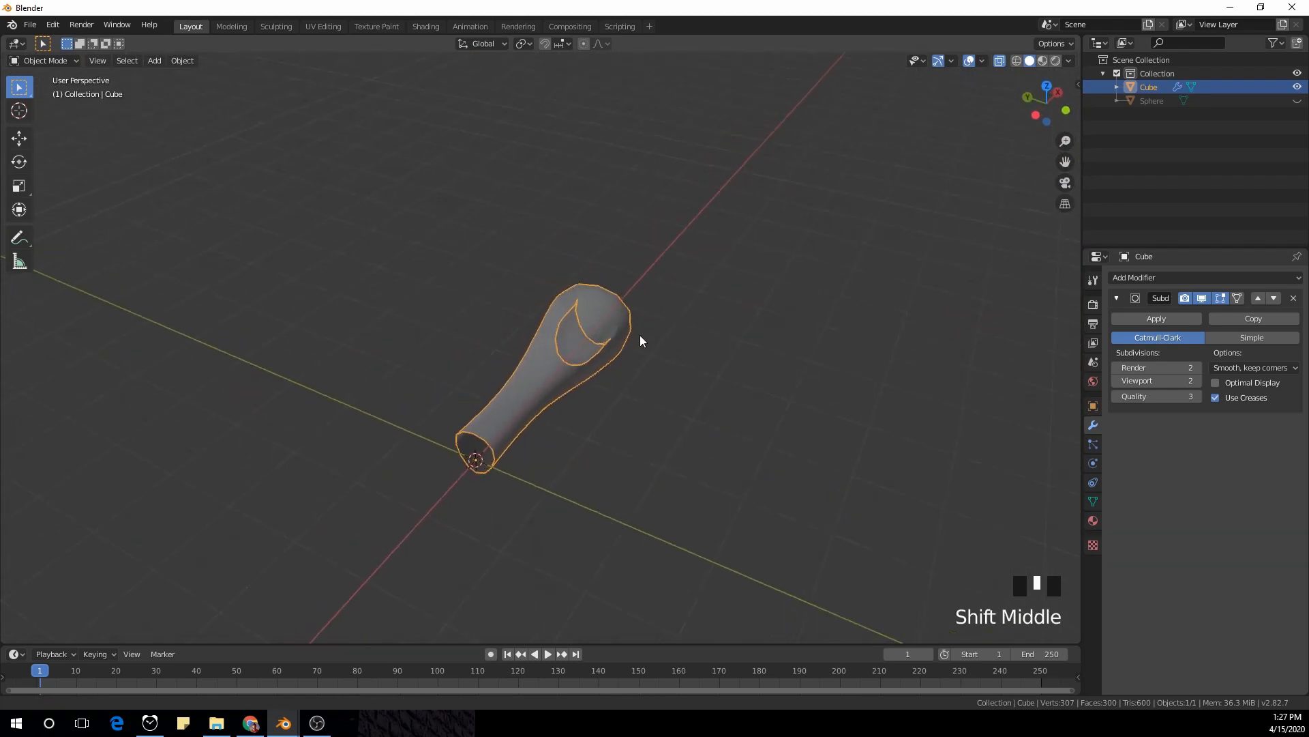
{"action": "left_click", "coordinate": [1297, 100]}
{"action": "scroll", "coordinate": [685, 347], "scroll_direction": "up", "scroll_amount": 1}
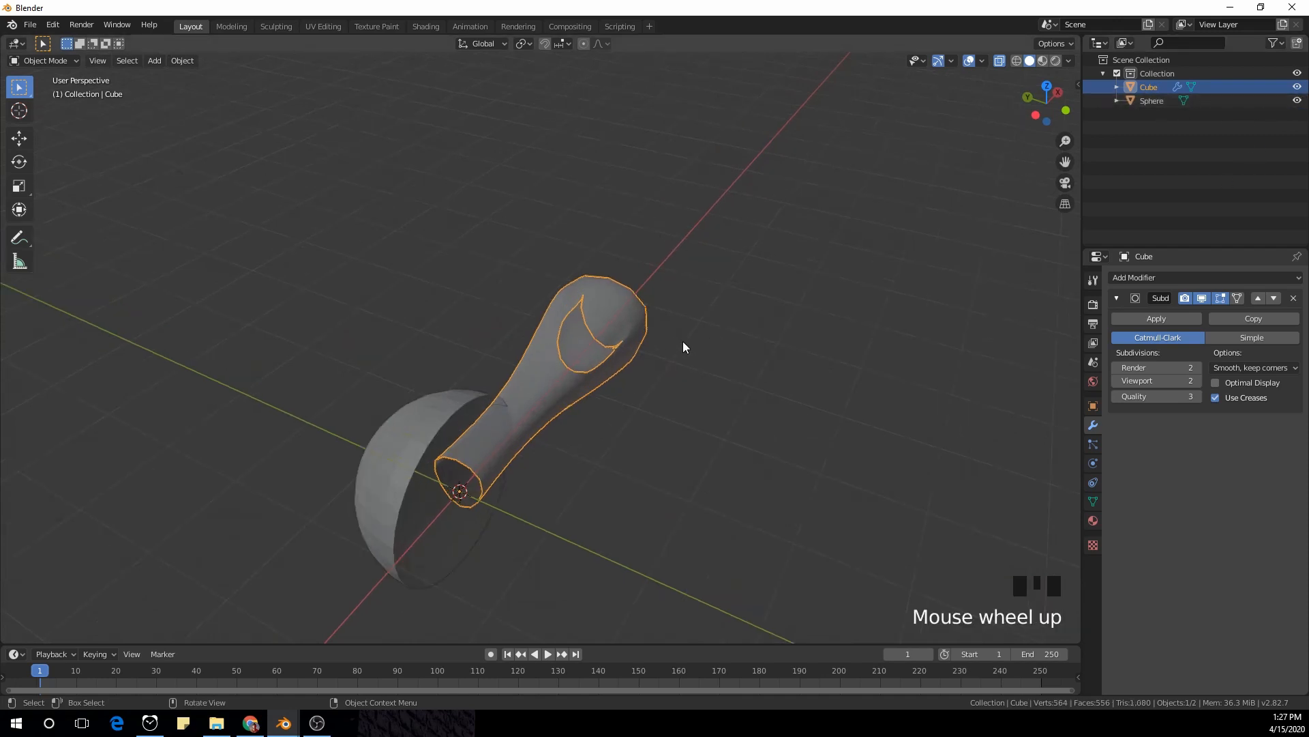
{"action": "middle_click_drag", "start_coordinate": [684, 347], "coordinate": [684, 357], "text": "shift"}
{"action": "scroll", "coordinate": [440, 311], "scroll_direction": "up", "scroll_amount": 2}
Apply smooth shading to the half sphere and turn off X-ray display
{"action": "left_click", "coordinate": [440, 308]}
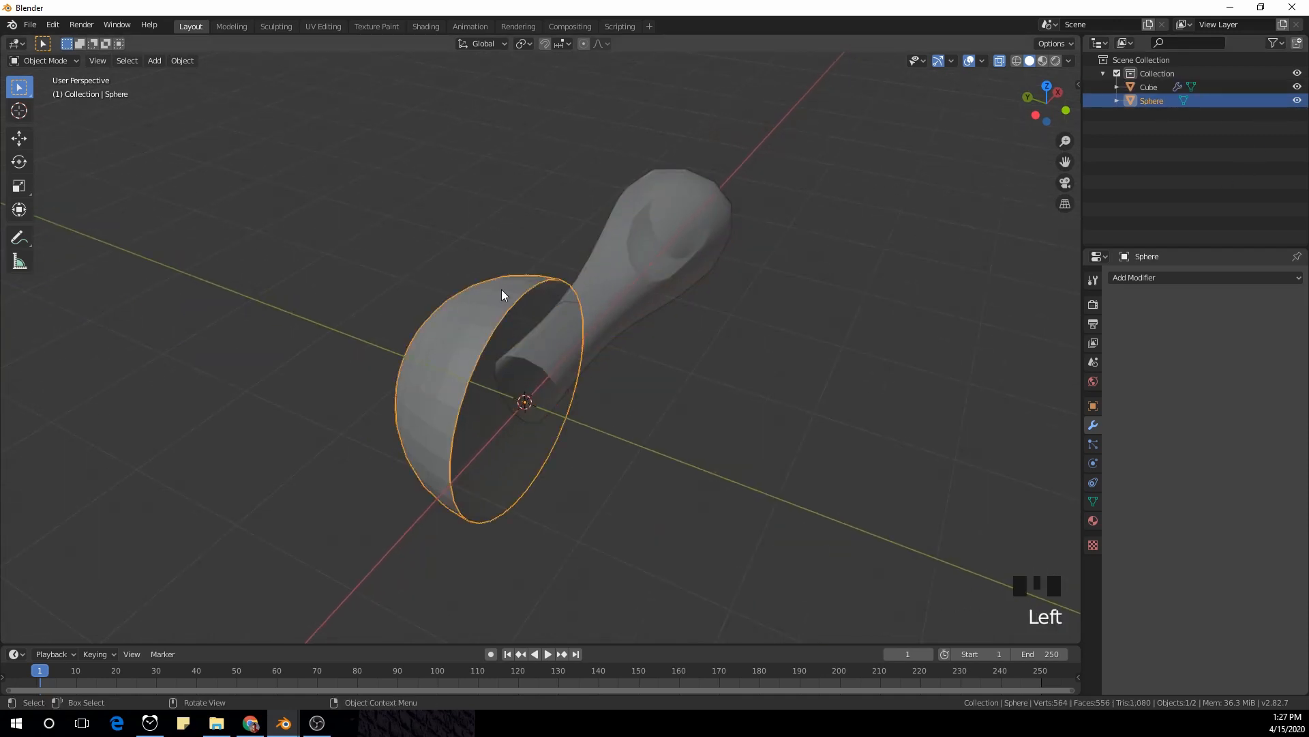
{"action": "right_click", "coordinate": [501, 289]}
{"action": "left_click", "coordinate": [997, 60]}
{"action": "middle_click_drag", "start_coordinate": [811, 243], "coordinate": [719, 289]}
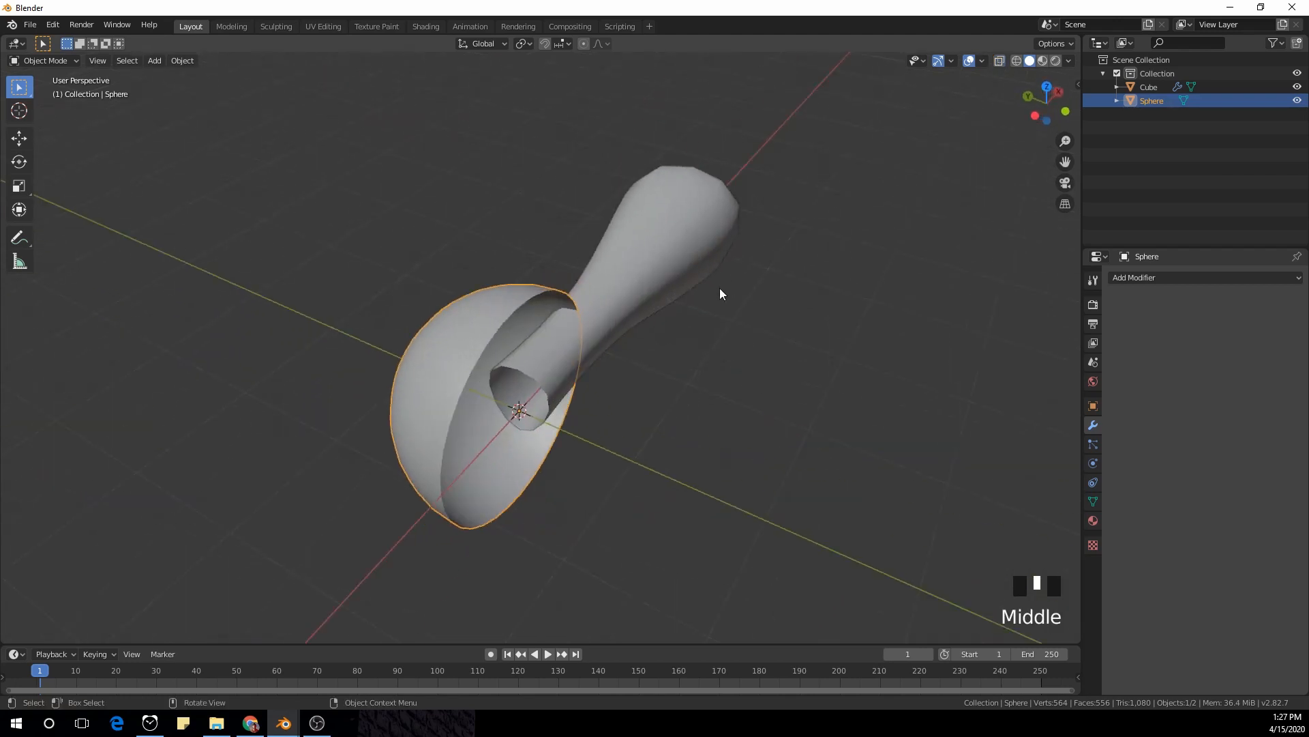
Add a particle system to the half sphere and set its type to Hair
{"action": "left_click", "coordinate": [1094, 446]}
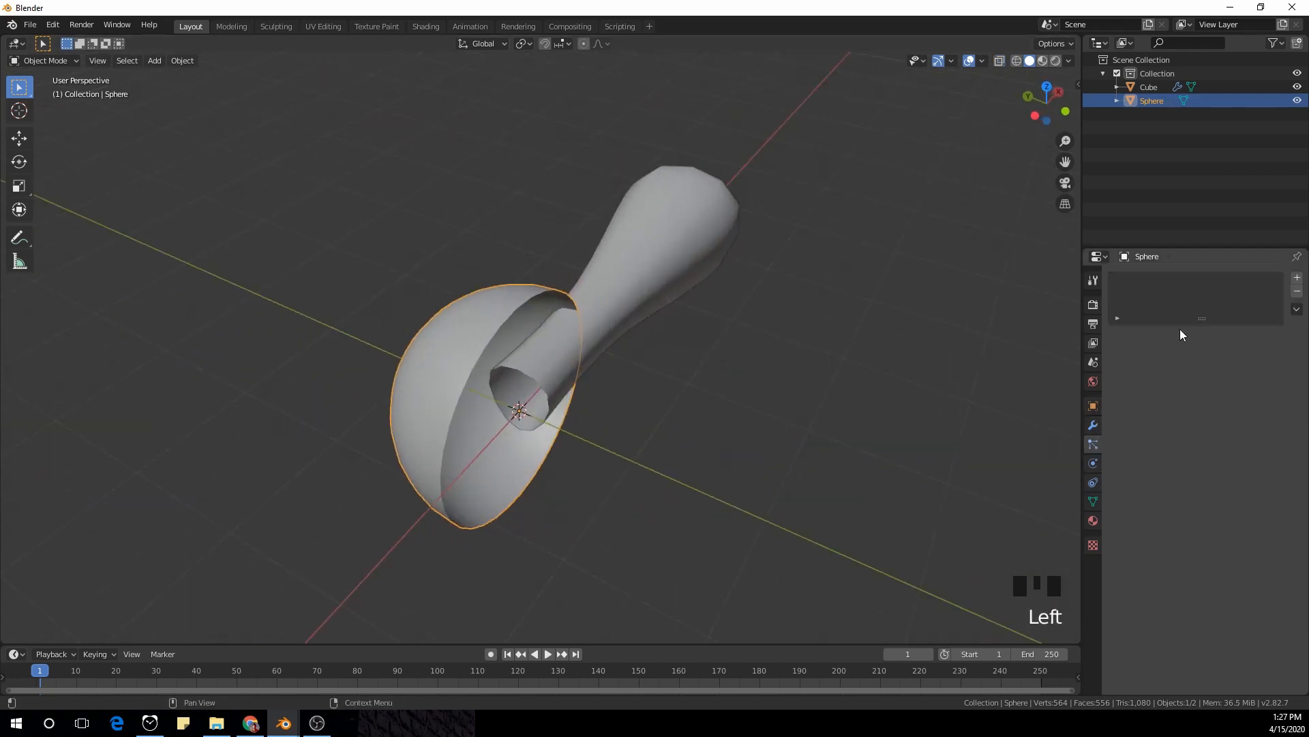
{"action": "left_click", "coordinate": [1295, 279]}
{"action": "mouse_move", "coordinate": [614, 389]}
{"action": "middle_mouse_down"}
{"action": "mouse_move", "coordinate": [710, 392]}
{"action": "mouse_move", "coordinate": [592, 394]}
{"action": "middle_mouse_up"}
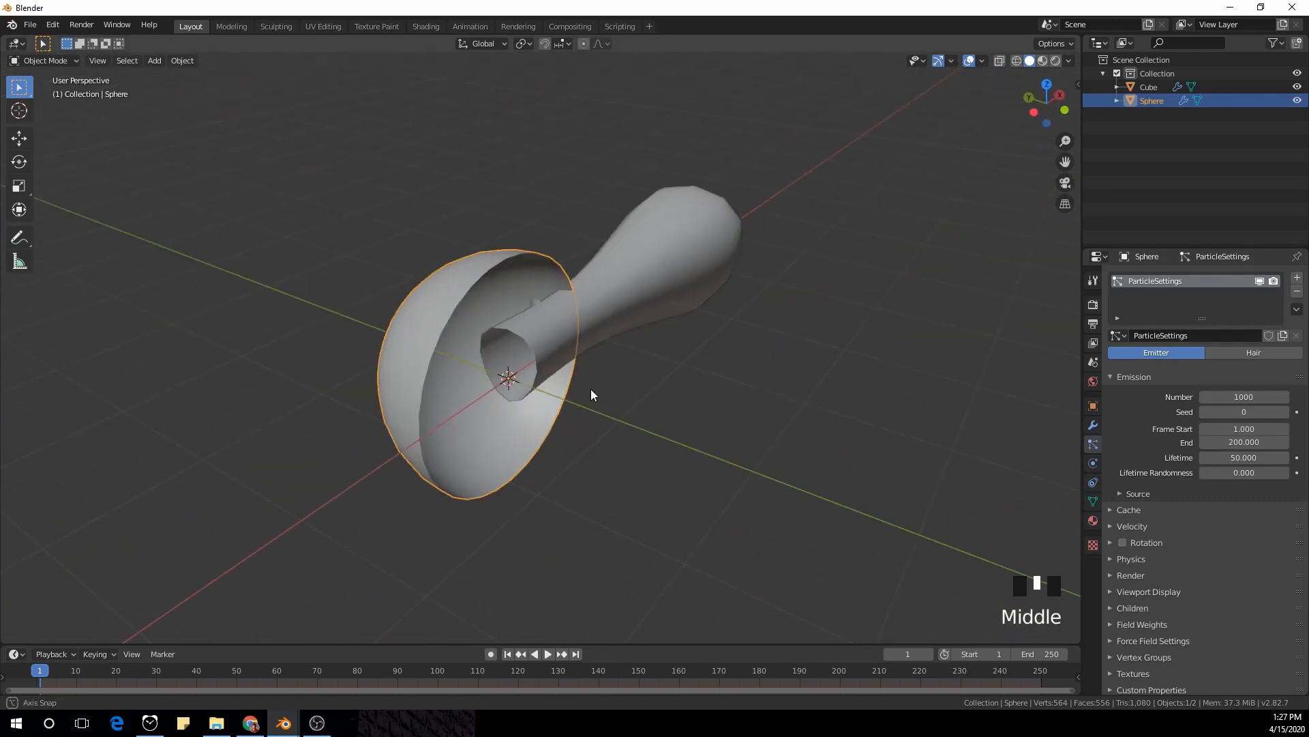
{"action": "left_click", "coordinate": [1255, 352]}
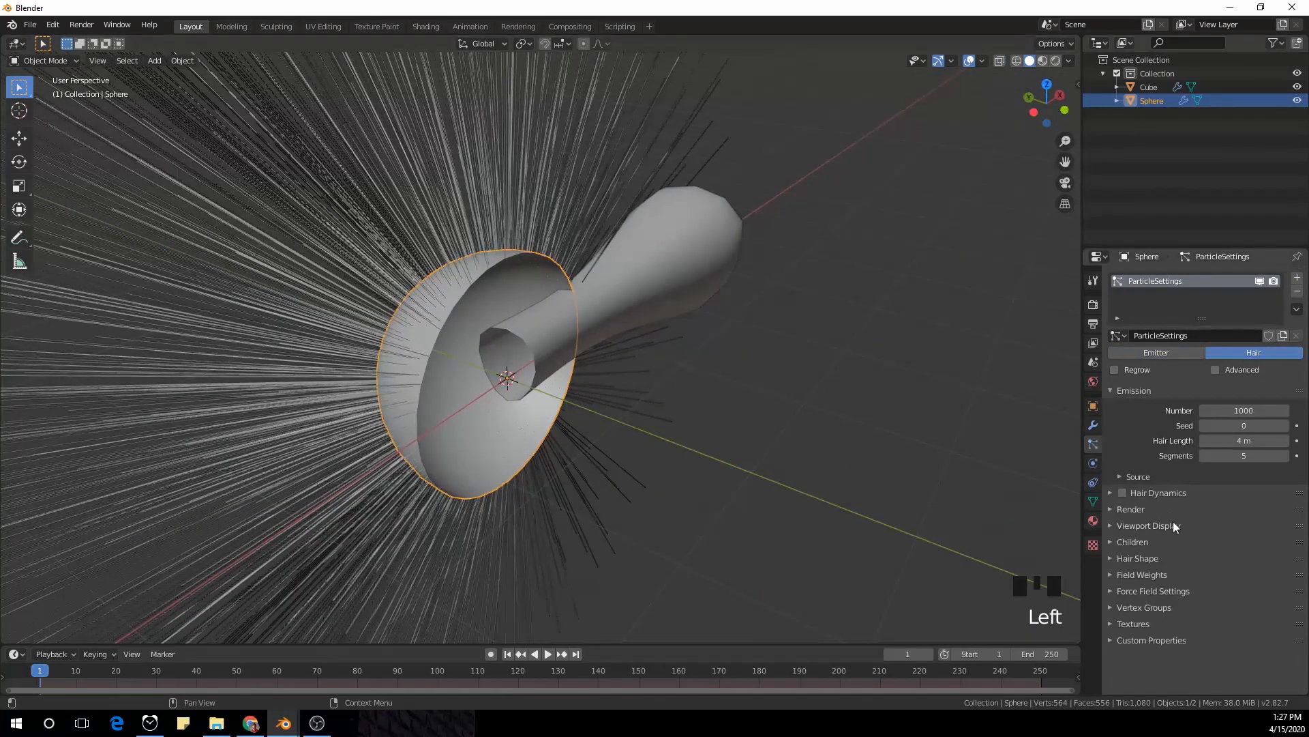
Set the hair particles on the half sphere to render as Object
{"action": "left_click", "coordinate": [1144, 509]}
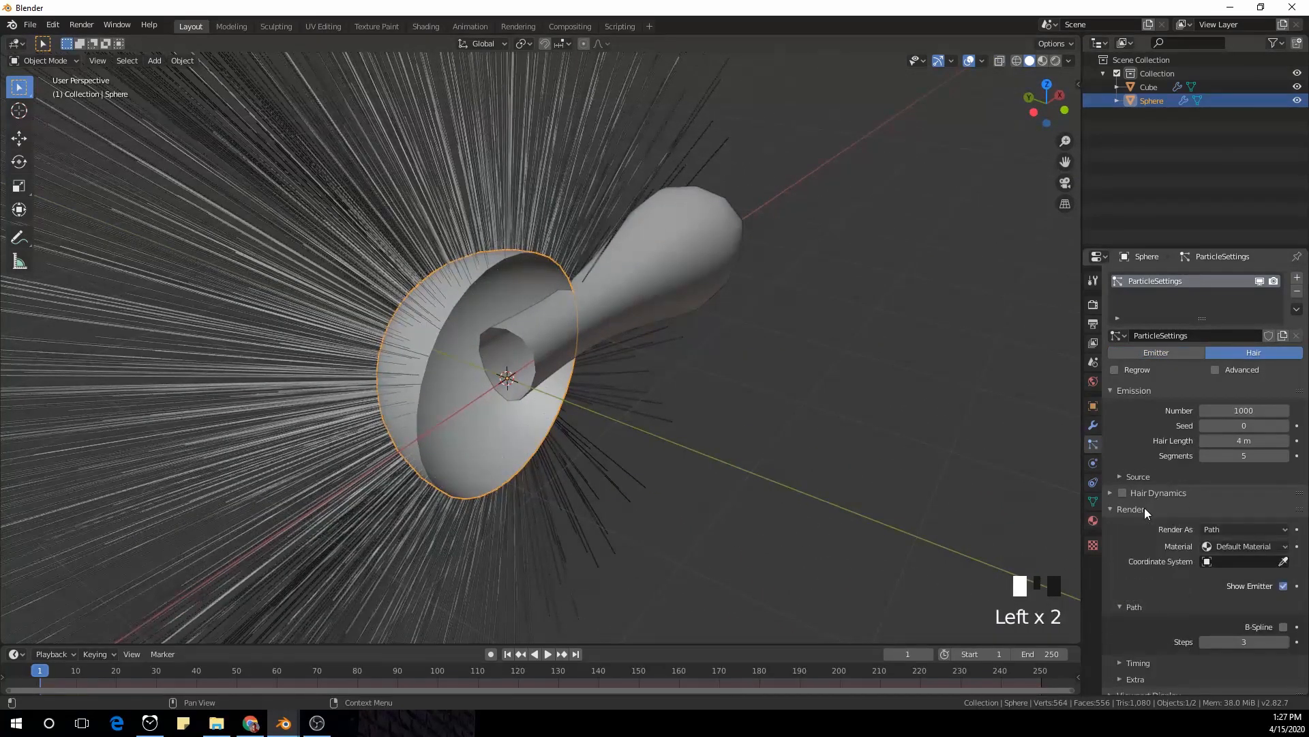
{"action": "left_click", "coordinate": [1260, 530]}
{"action": "left_click", "coordinate": [1222, 575]}
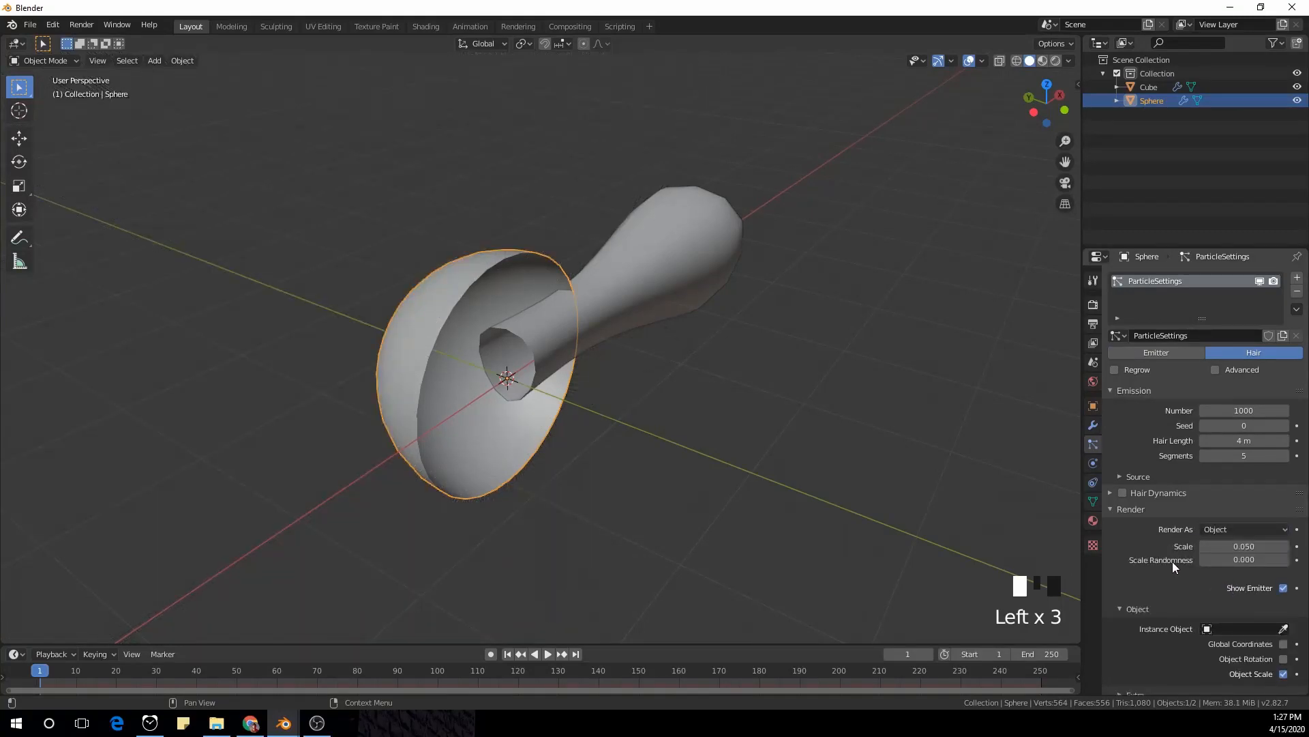
Assign the Cube as the instance object of the half sphere's hair particles
{"action": "left_click", "coordinate": [1246, 629]}
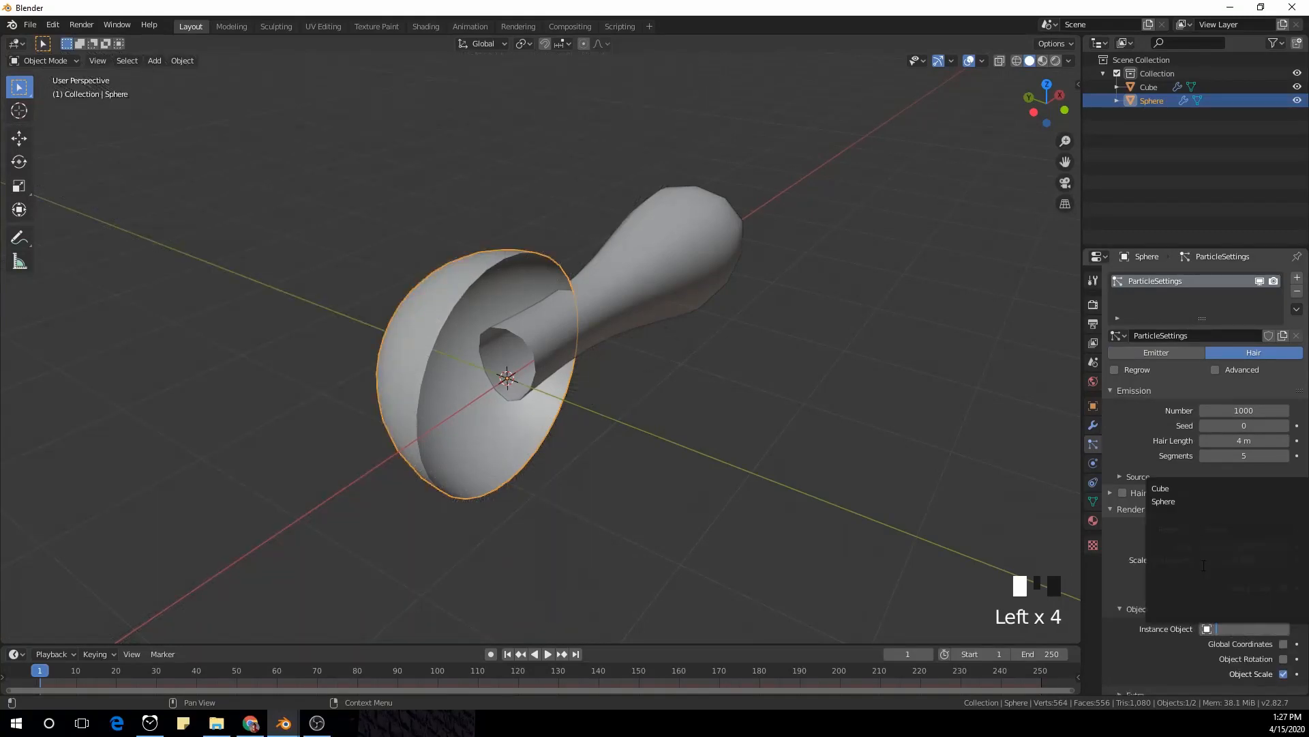
{"action": "left_click", "coordinate": [1208, 488]}
{"action": "middle_click_drag", "start_coordinate": [754, 389], "coordinate": [852, 358]}
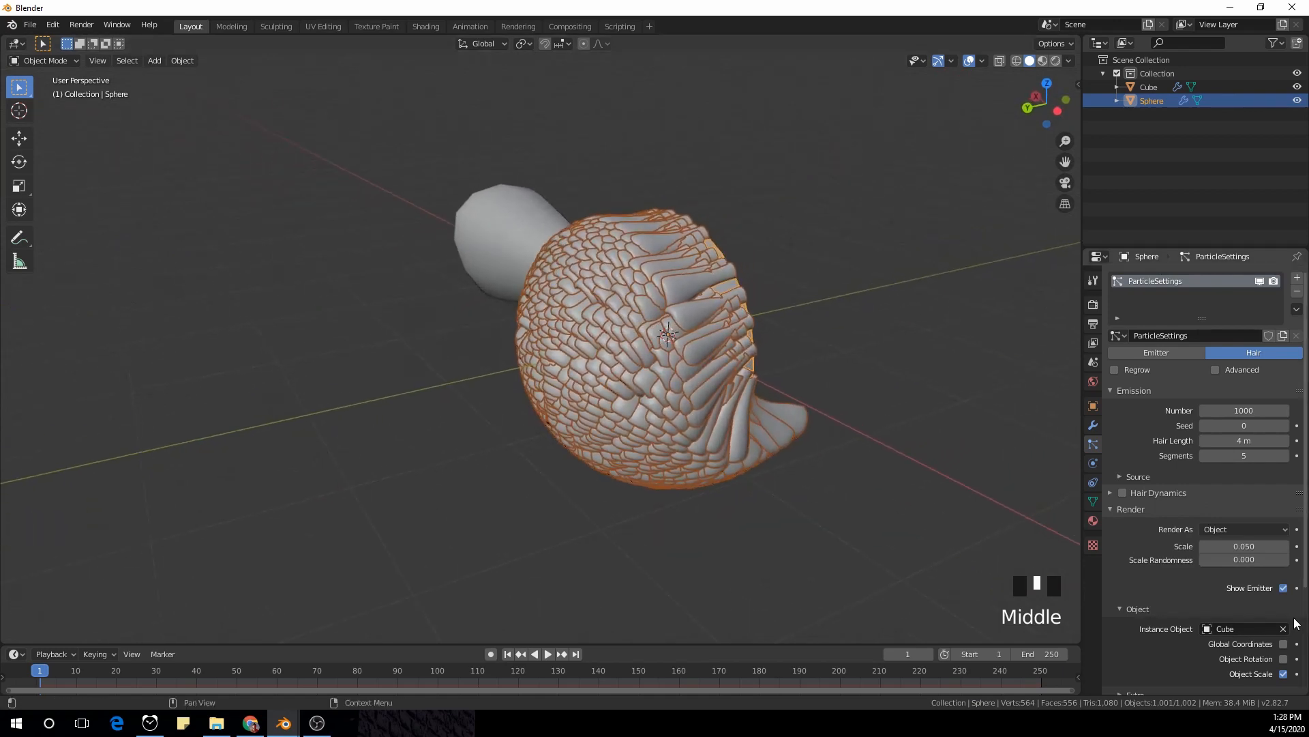
Enable Object Rotation for the particle instances so they follow the Cube's orientation around the half sphere
{"action": "left_click", "coordinate": [1284, 659]}
{"action": "scroll", "coordinate": [849, 439], "scroll_direction": "down", "scroll_amount": 2}
{"action": "middle_click_drag", "start_coordinate": [849, 440], "coordinate": [658, 410]}
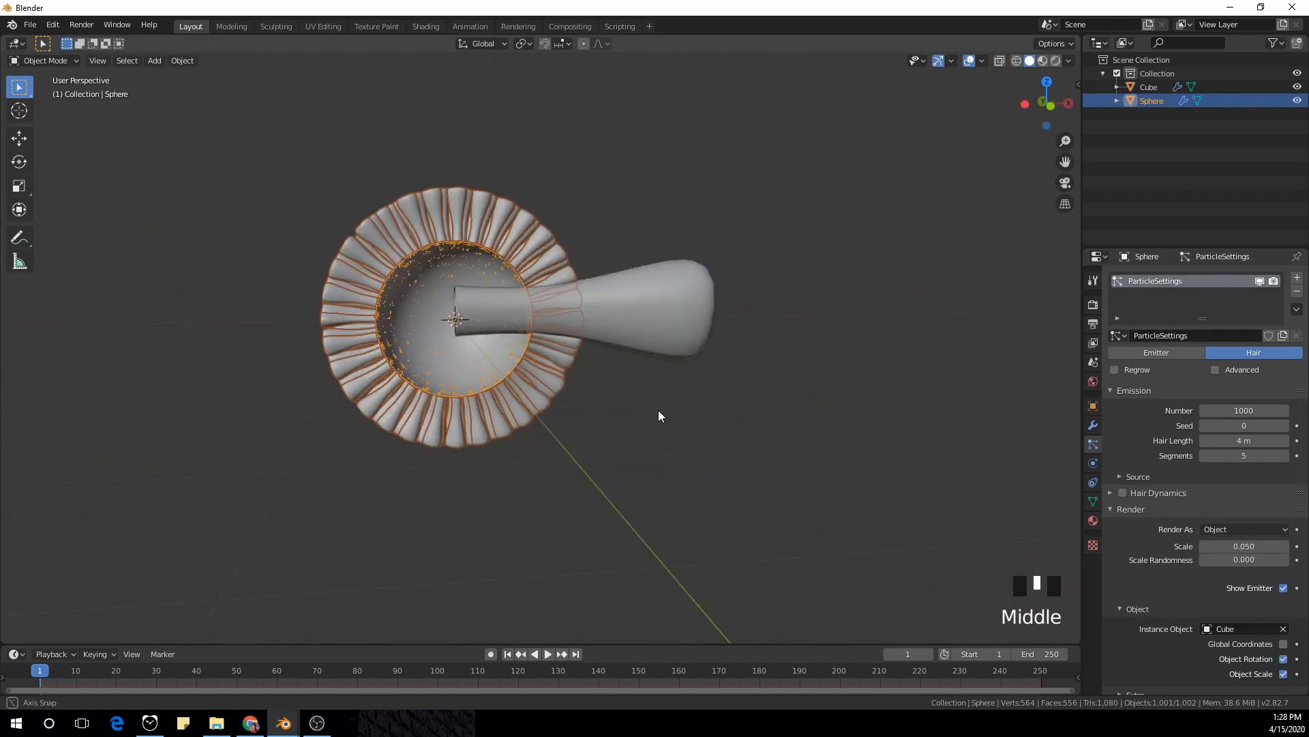
{"action": "scroll", "coordinate": [563, 382], "scroll_direction": "up", "scroll_amount": 1}
{"action": "scroll", "coordinate": [564, 382], "scroll_direction": "up", "scroll_amount": 1}
{"action": "middle_click_drag", "start_coordinate": [483, 362], "coordinate": [624, 402], "text": "shift"}
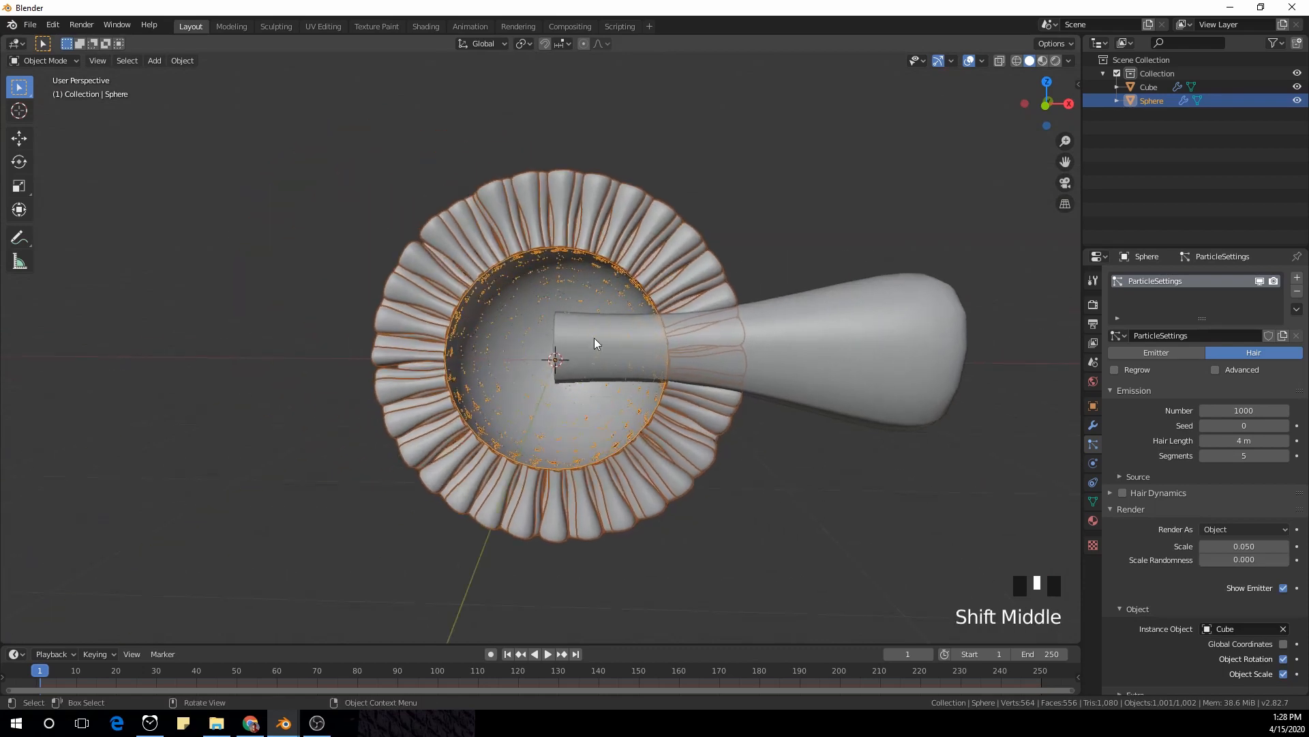
{"action": "middle_click_drag", "start_coordinate": [595, 338], "coordinate": [743, 326]}
{"action": "middle_click_drag", "start_coordinate": [630, 345], "coordinate": [636, 393]}
{"action": "scroll", "coordinate": [636, 398], "scroll_direction": "up", "scroll_amount": 2}
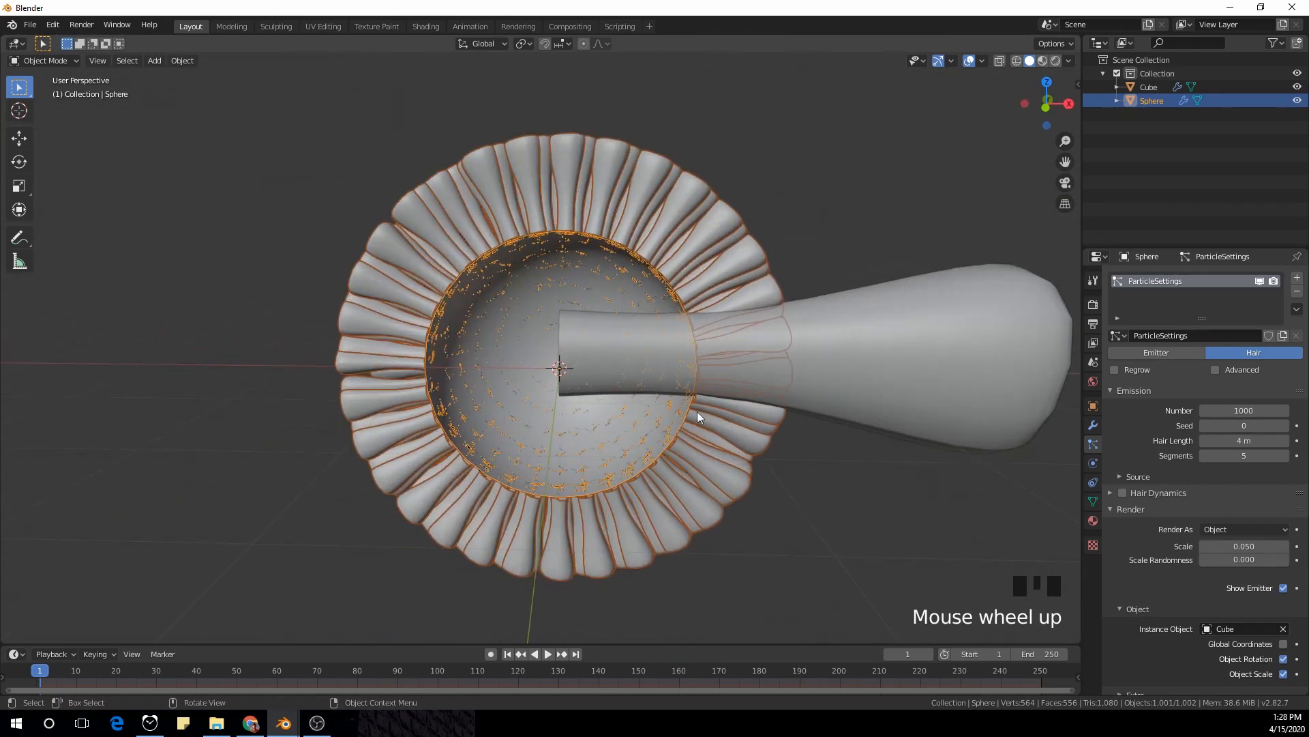
{"action": "left_click", "coordinate": [914, 334]}
{"action": "scroll", "coordinate": [809, 386], "scroll_direction": "down", "scroll_amount": 2}
{"action": "mouse_move", "coordinate": [789, 409]}
{"action": "middle_mouse_down"}
{"action": "mouse_move", "coordinate": [859, 398]}
{"action": "mouse_move", "coordinate": [782, 408]}
{"action": "mouse_move", "coordinate": [791, 416]}
{"action": "middle_mouse_up"}
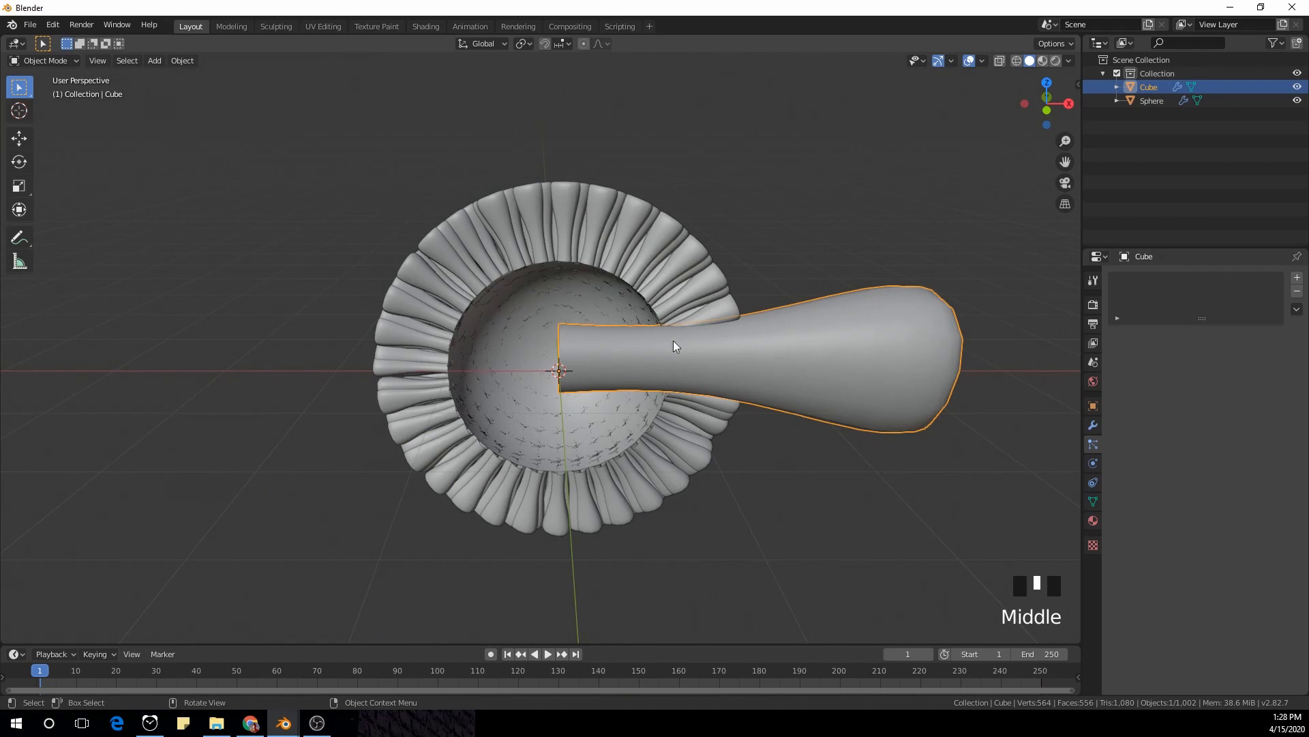
{"action": "scroll", "coordinate": [641, 349], "scroll_direction": "up", "scroll_amount": 2}
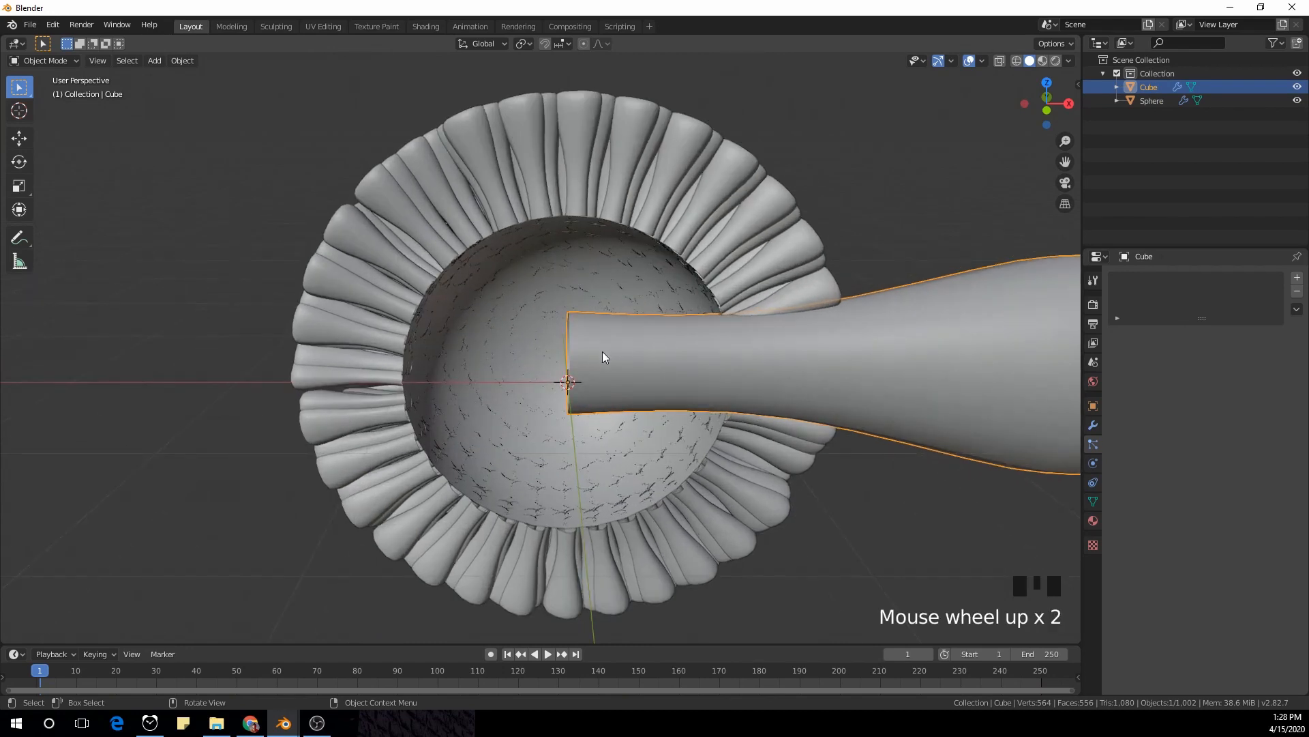
Set the number of hair particles emitted by the half sphere to 200
{"action": "left_click", "coordinate": [612, 261]}
{"action": "scroll", "coordinate": [612, 261], "scroll_direction": "up", "scroll_amount": 1}
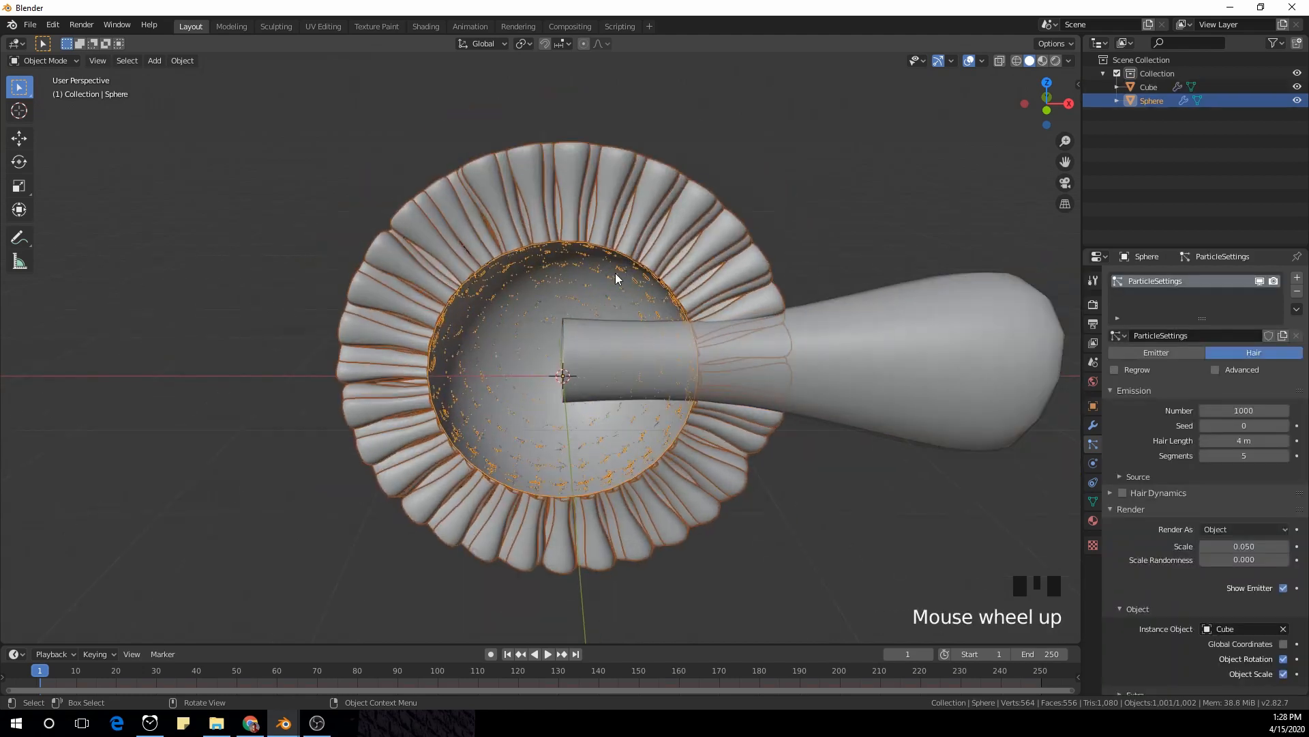
{"action": "scroll", "coordinate": [1250, 412], "scroll_direction": "up", "scroll_amount": 1}
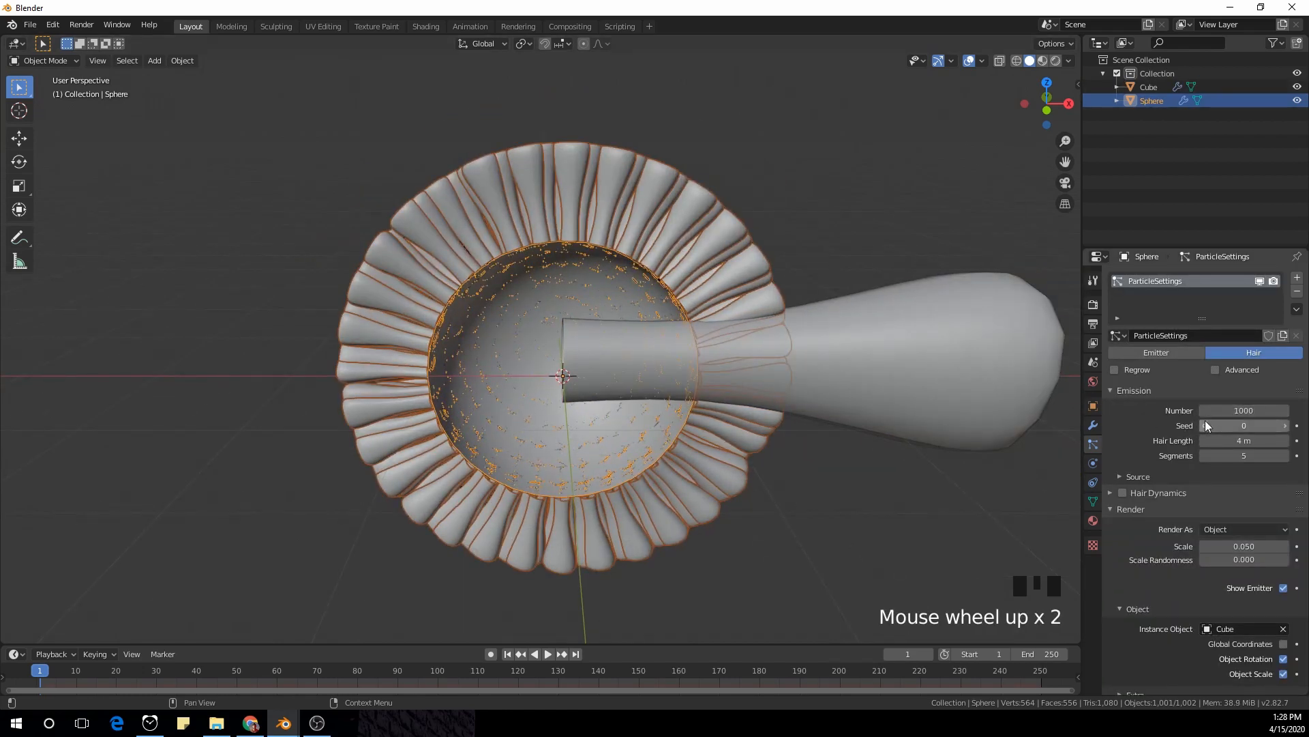
{"action": "left_click", "coordinate": [1246, 410]}
{"action": "type", "text": "200"}
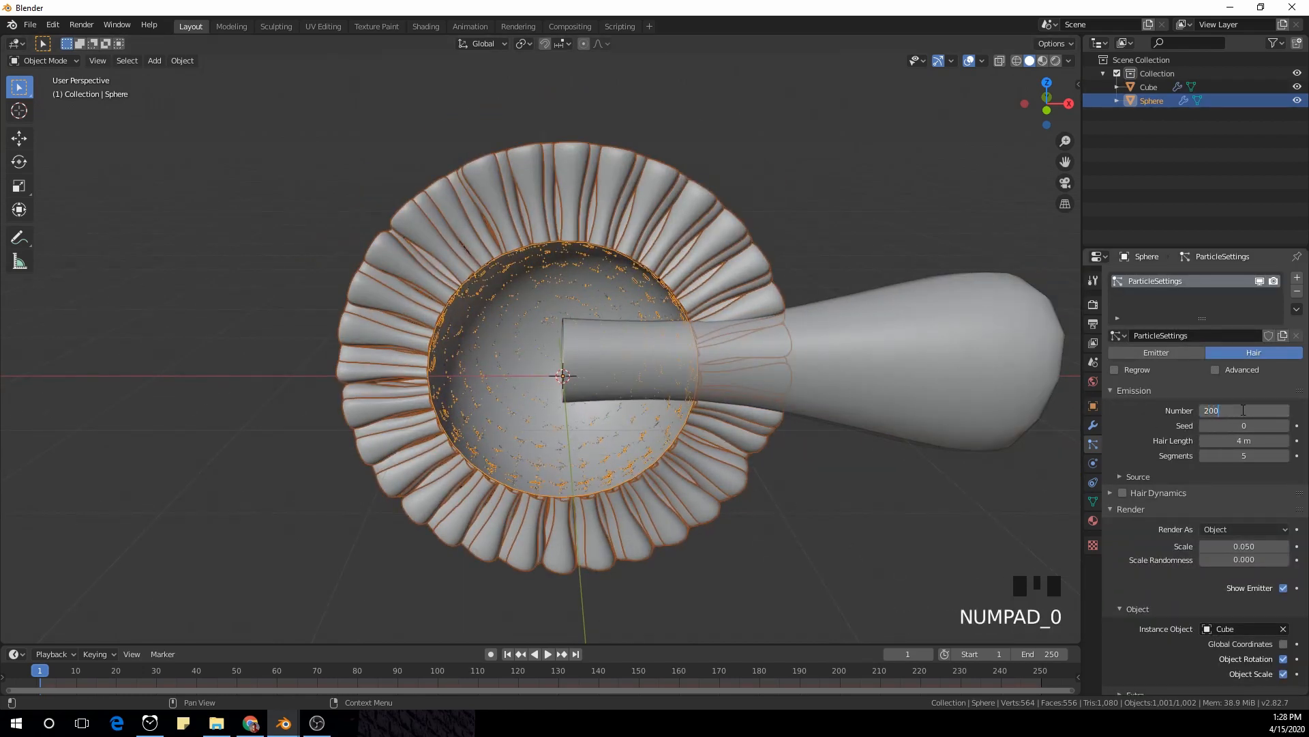
{"action": "key", "text": "Return"}
{"action": "middle_click_drag", "start_coordinate": [764, 225], "coordinate": [839, 234]}
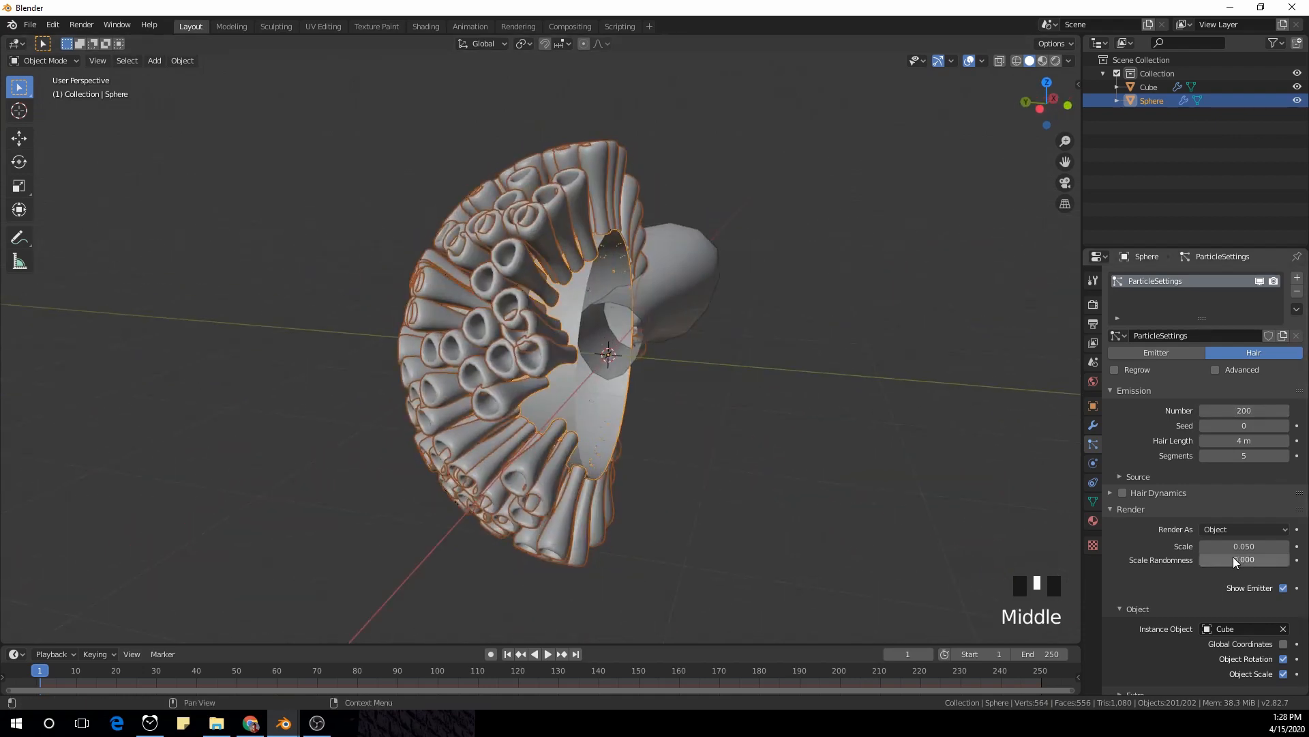
Set the Scale Randomness of the hair particles to 0.5
{"action": "left_click_drag", "start_coordinate": [1239, 558], "coordinate": [1248, 558]}
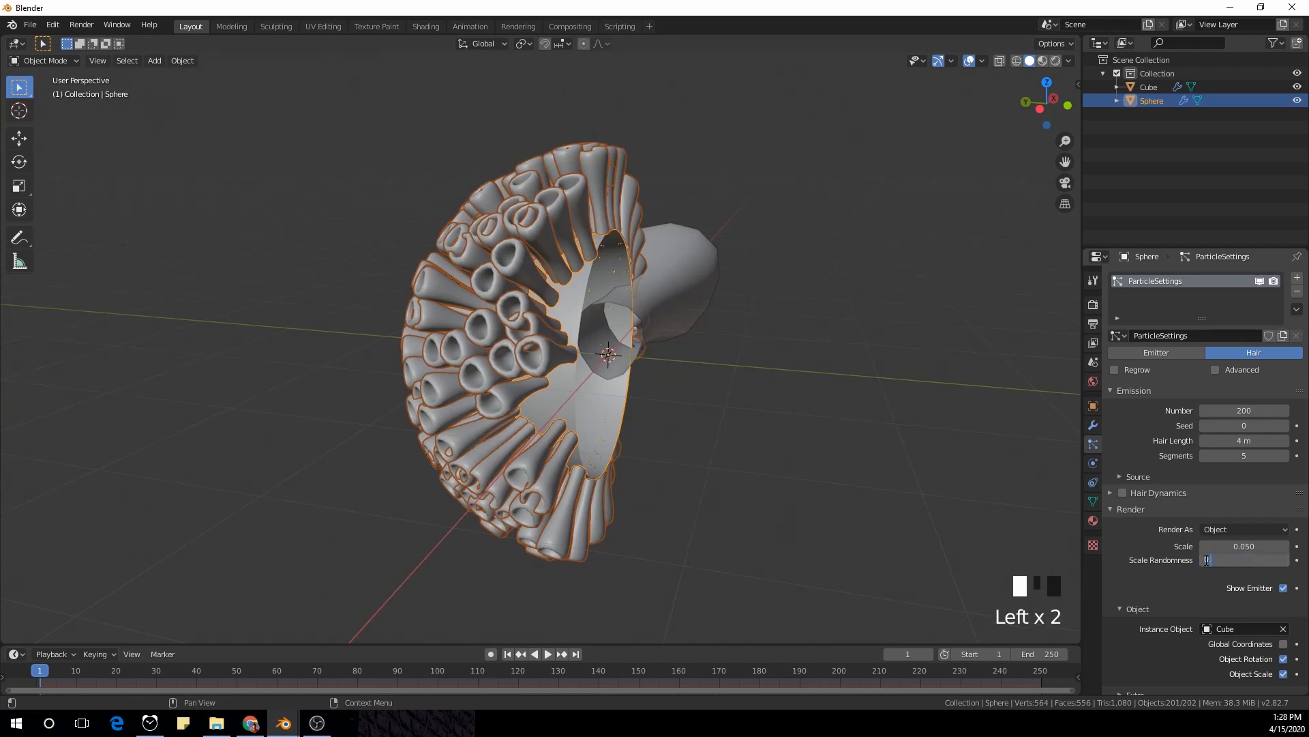
{"action": "type", "text": ".5"}
{"action": "key", "text": "Return"}
{"action": "middle_click_drag", "start_coordinate": [911, 363], "coordinate": [986, 413]}
{"action": "scroll", "coordinate": [776, 361], "scroll_direction": "down", "scroll_amount": 2}
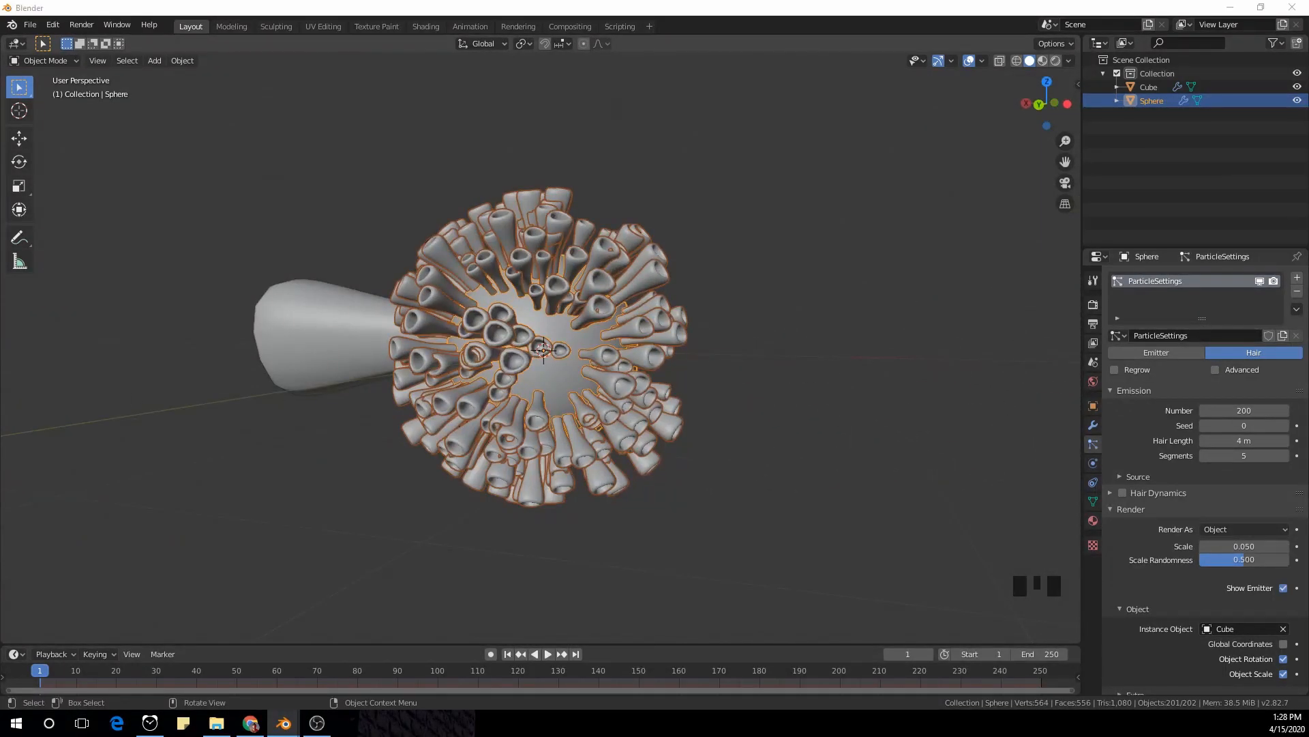
{"action": "middle_click_drag", "start_coordinate": [769, 368], "coordinate": [505, 382]}
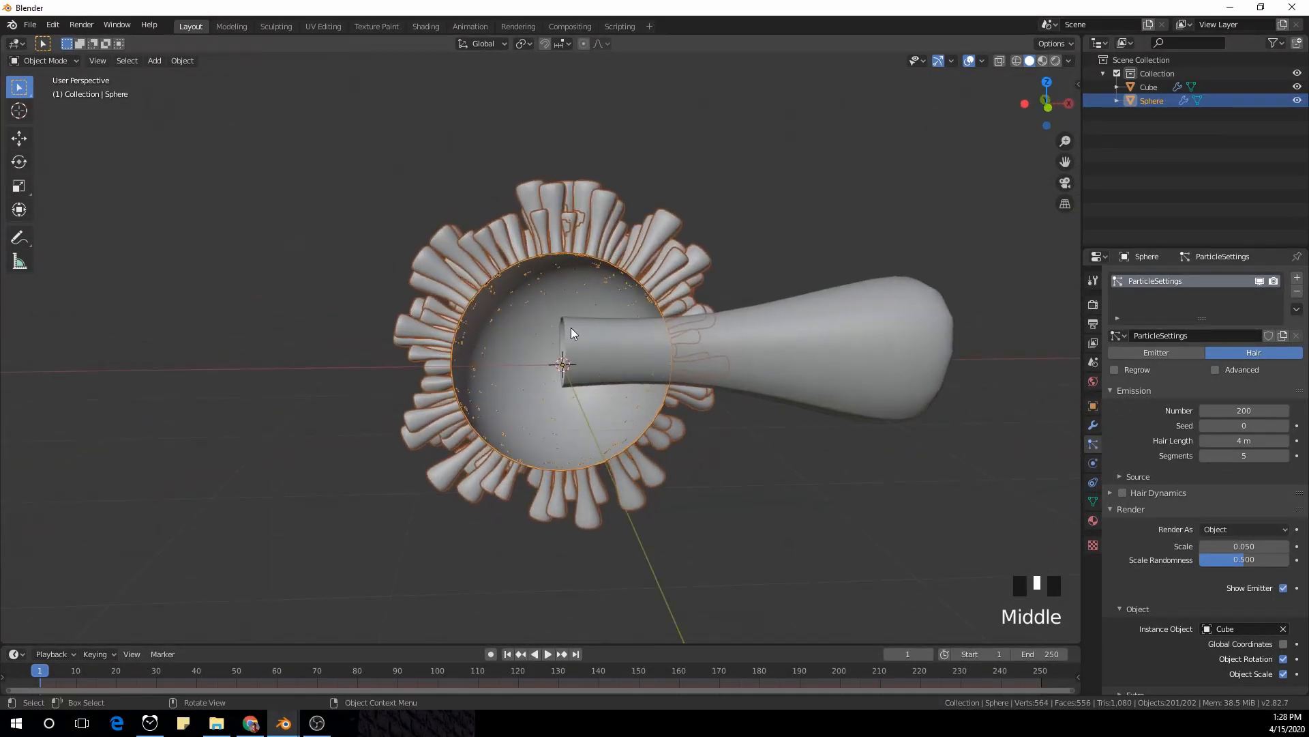
{"action": "middle_click_drag", "start_coordinate": [571, 333], "coordinate": [545, 302]}
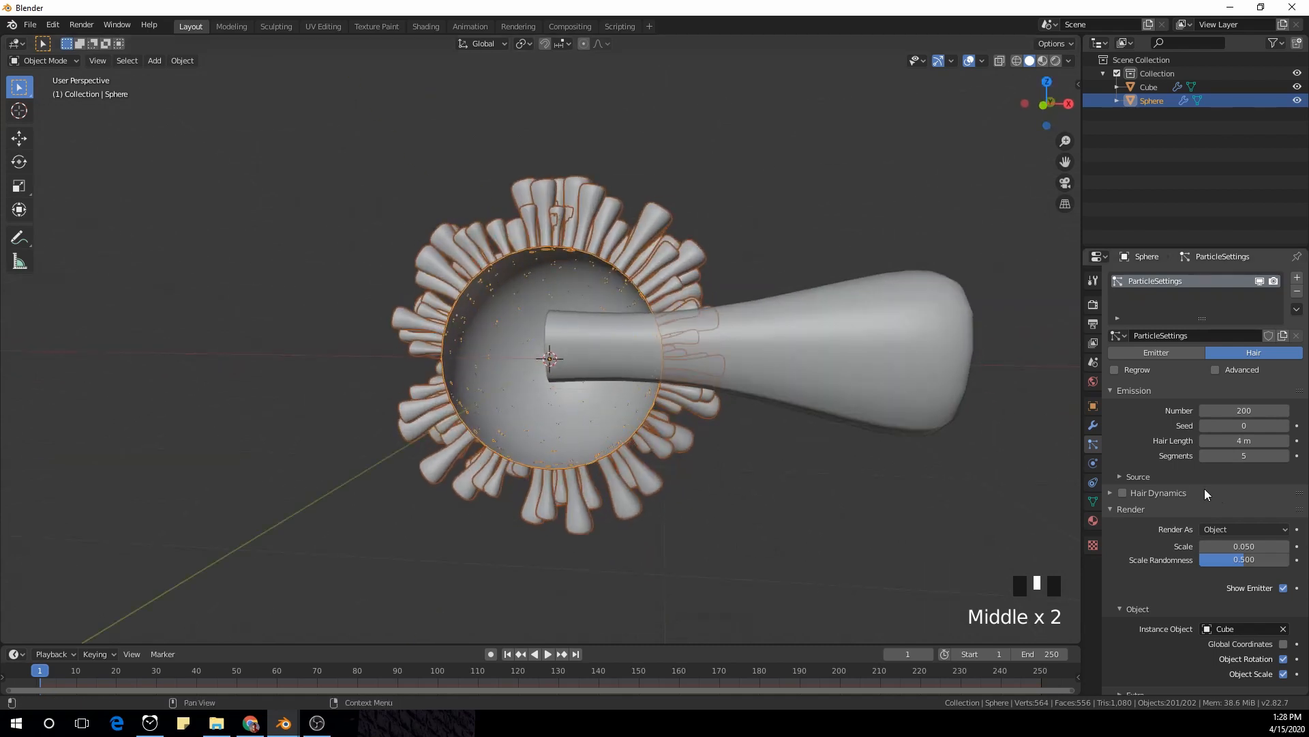
Move the original Cube body sideways in front view, well clear of the half sphere
{"action": "scroll", "coordinate": [759, 407], "scroll_direction": "down", "scroll_amount": 2}
{"action": "left_click", "coordinate": [766, 366]}
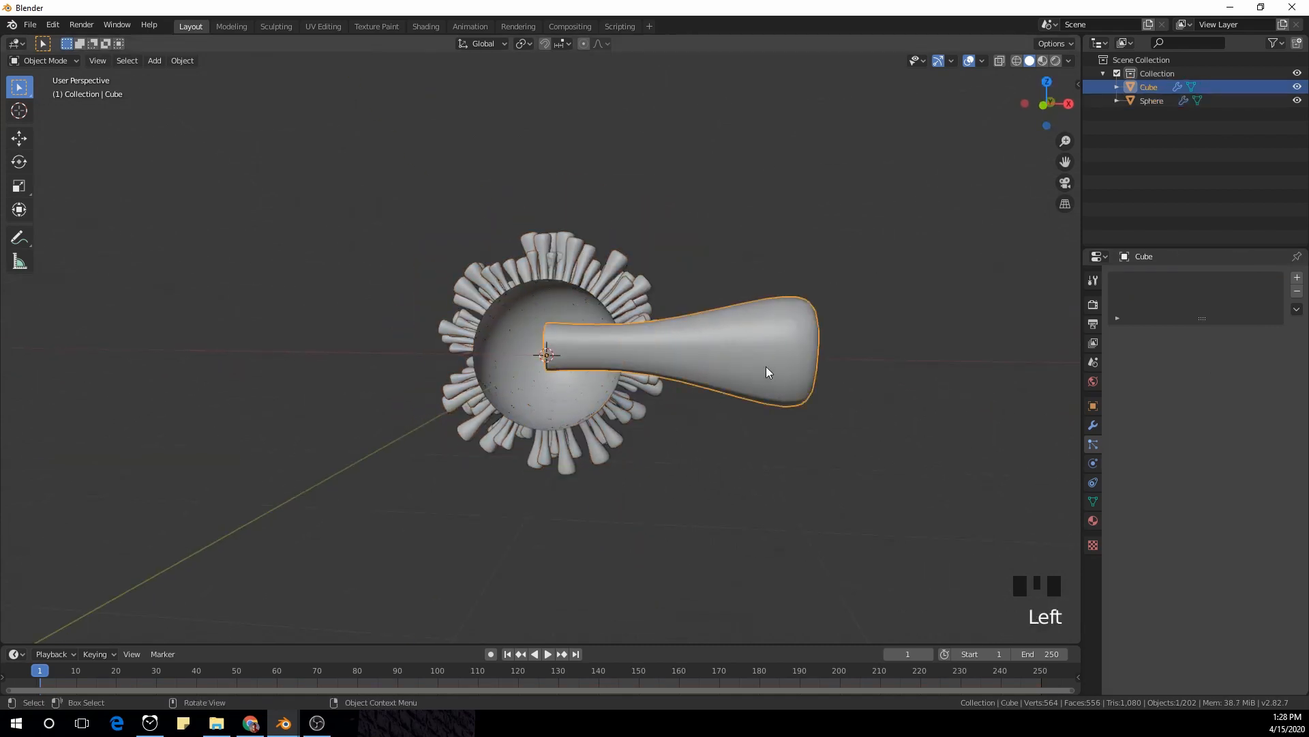
{"action": "scroll", "coordinate": [767, 366], "scroll_direction": "down", "scroll_amount": 1}
{"action": "key", "text": "KP_1"}
{"action": "key", "text": "g"}
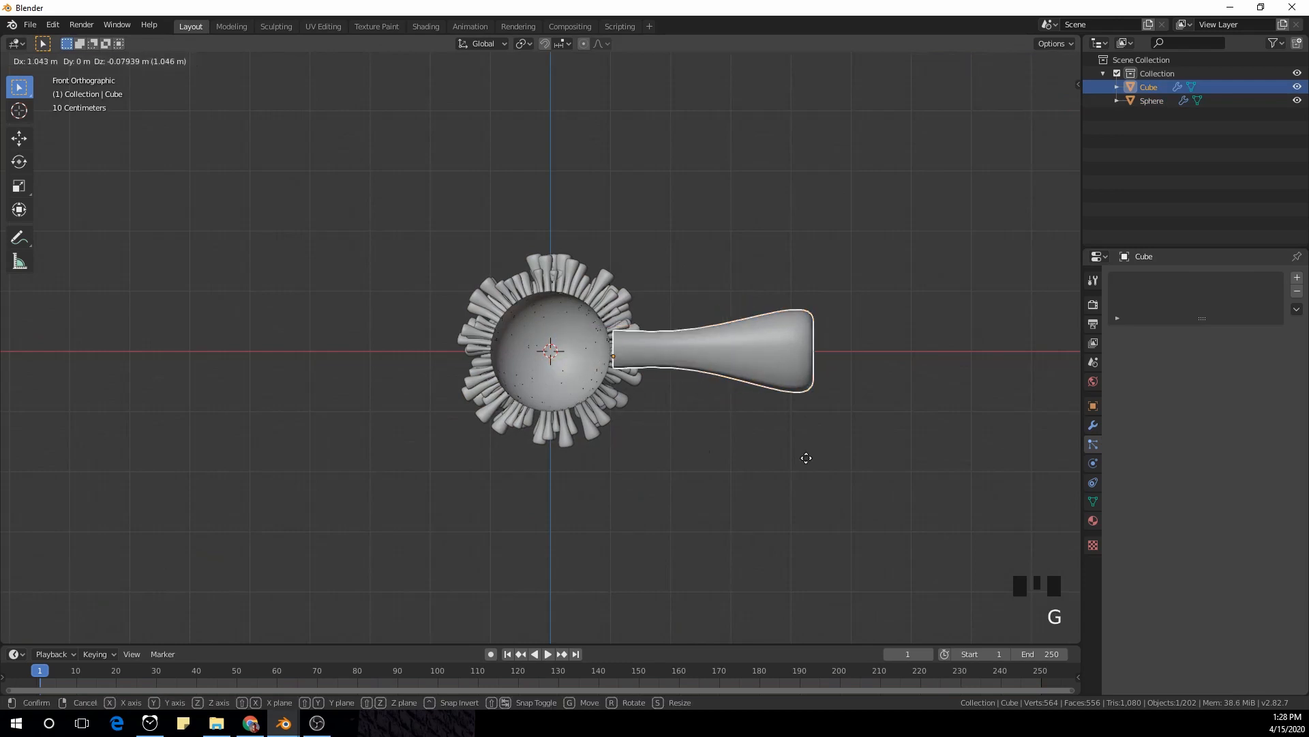
{"action": "left_click", "coordinate": [126, 458]}
{"action": "scroll", "coordinate": [585, 418], "scroll_direction": "up", "scroll_amount": 2}
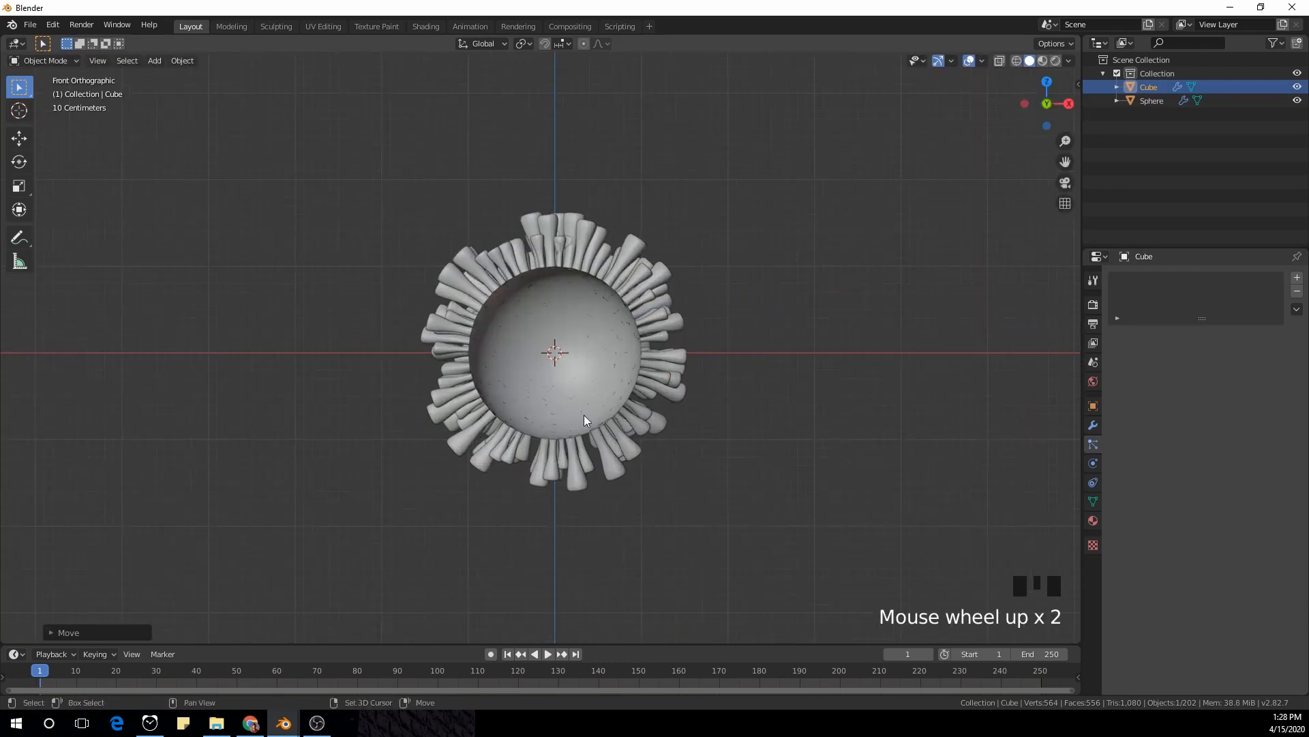
Duplicate the half sphere and leave the copy in the same place as the original
{"action": "left_click", "coordinate": [584, 418]}
{"action": "middle_click_drag", "start_coordinate": [584, 418], "coordinate": [288, 563]}
{"action": "middle_click_drag", "start_coordinate": [529, 518], "coordinate": [554, 373]}
{"action": "left_click", "coordinate": [551, 371]}
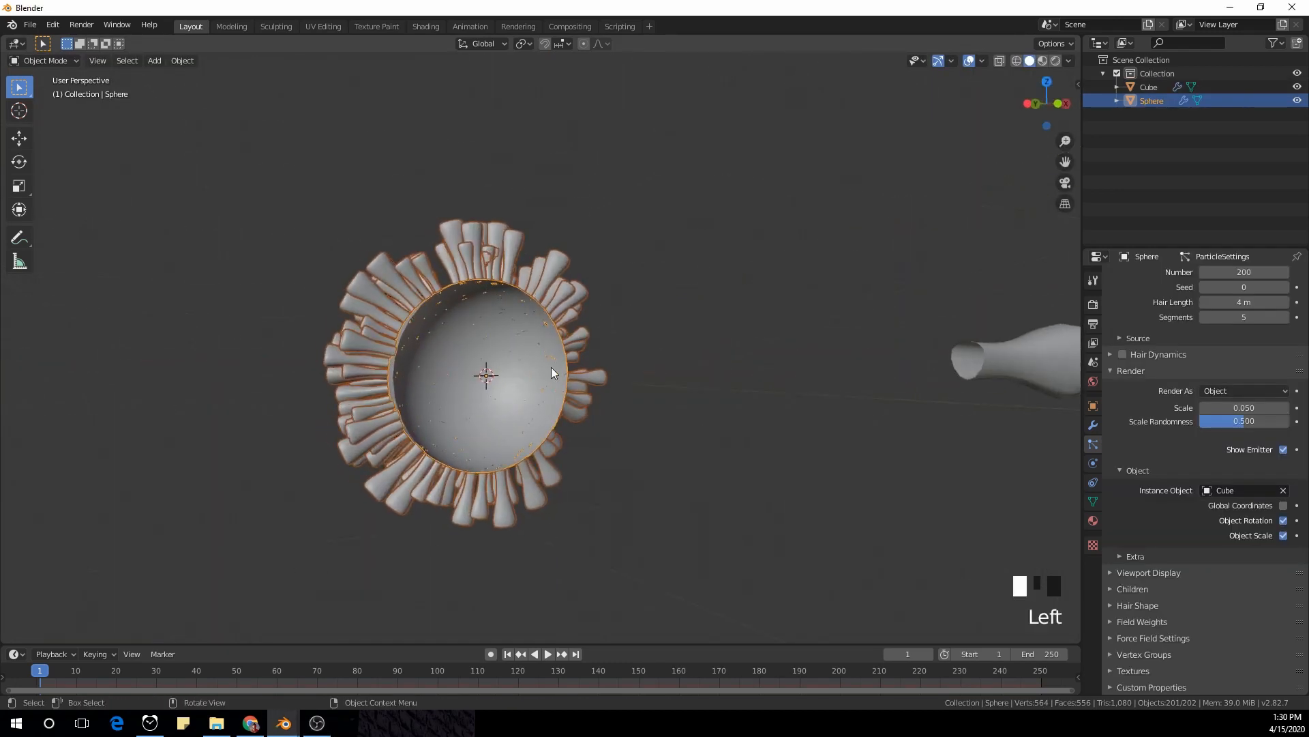
{"action": "key", "text": "shift+d"}
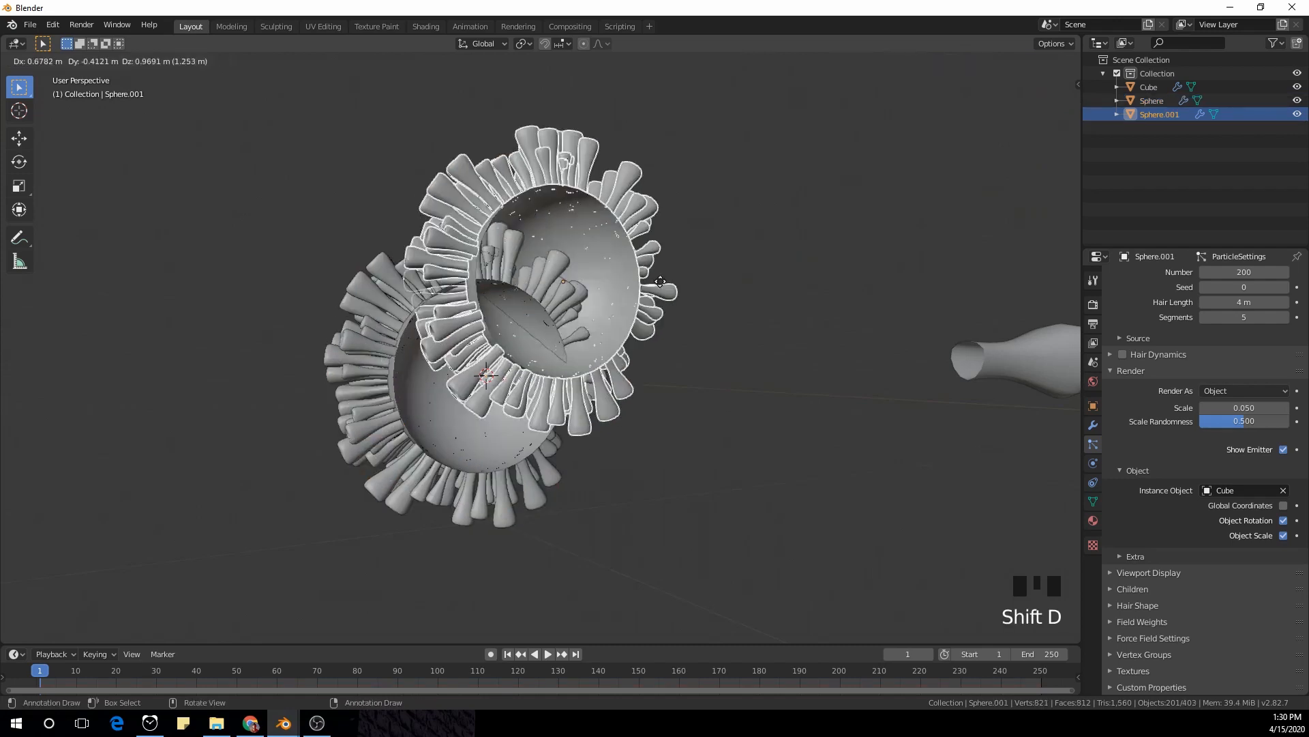
{"action": "right_click", "coordinate": [675, 300]}
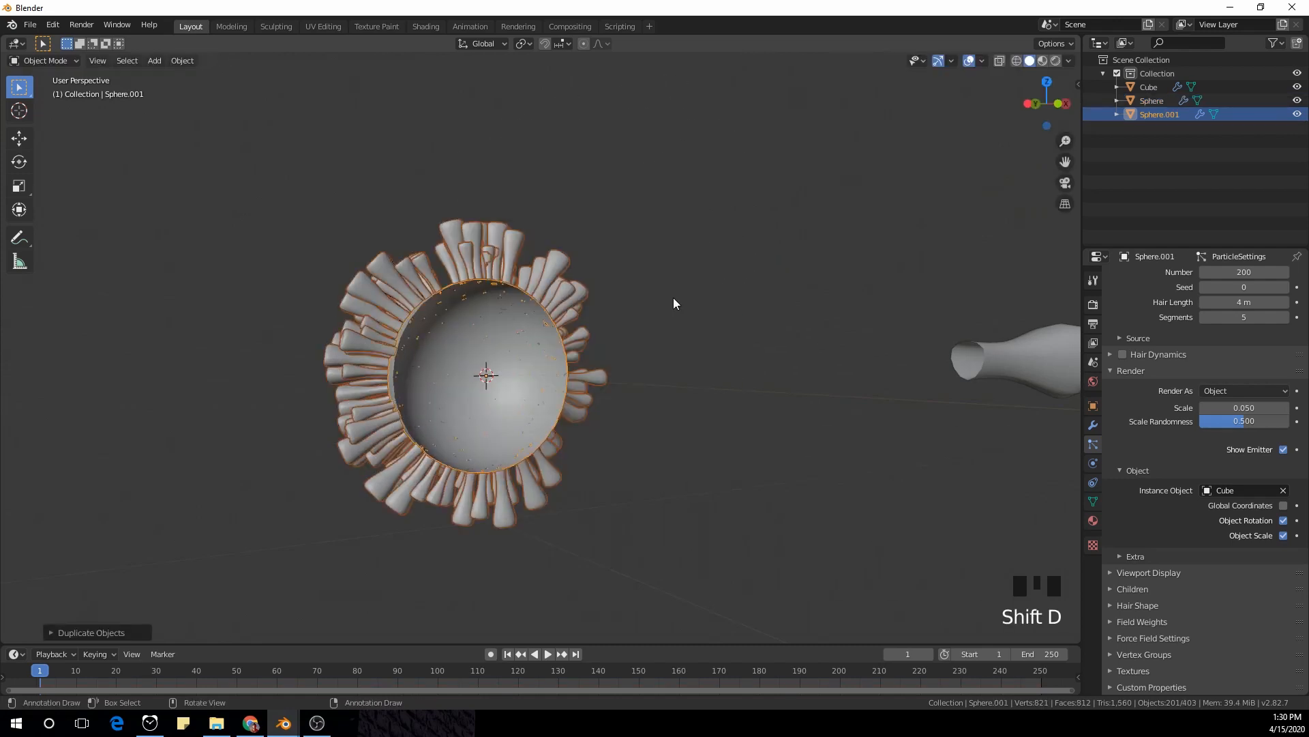
Remove the particle system from the duplicated half sphere
{"action": "left_click", "coordinate": [1092, 425]}
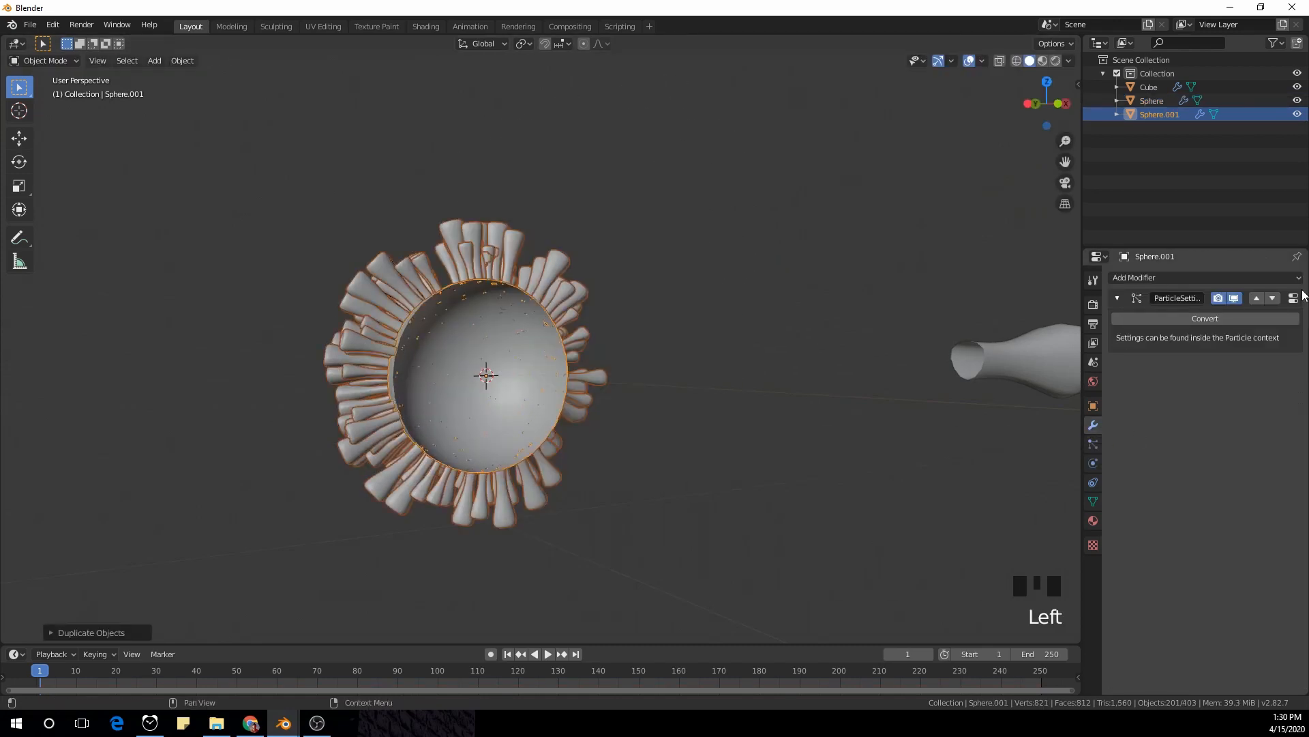
{"action": "left_click", "coordinate": [1093, 444]}
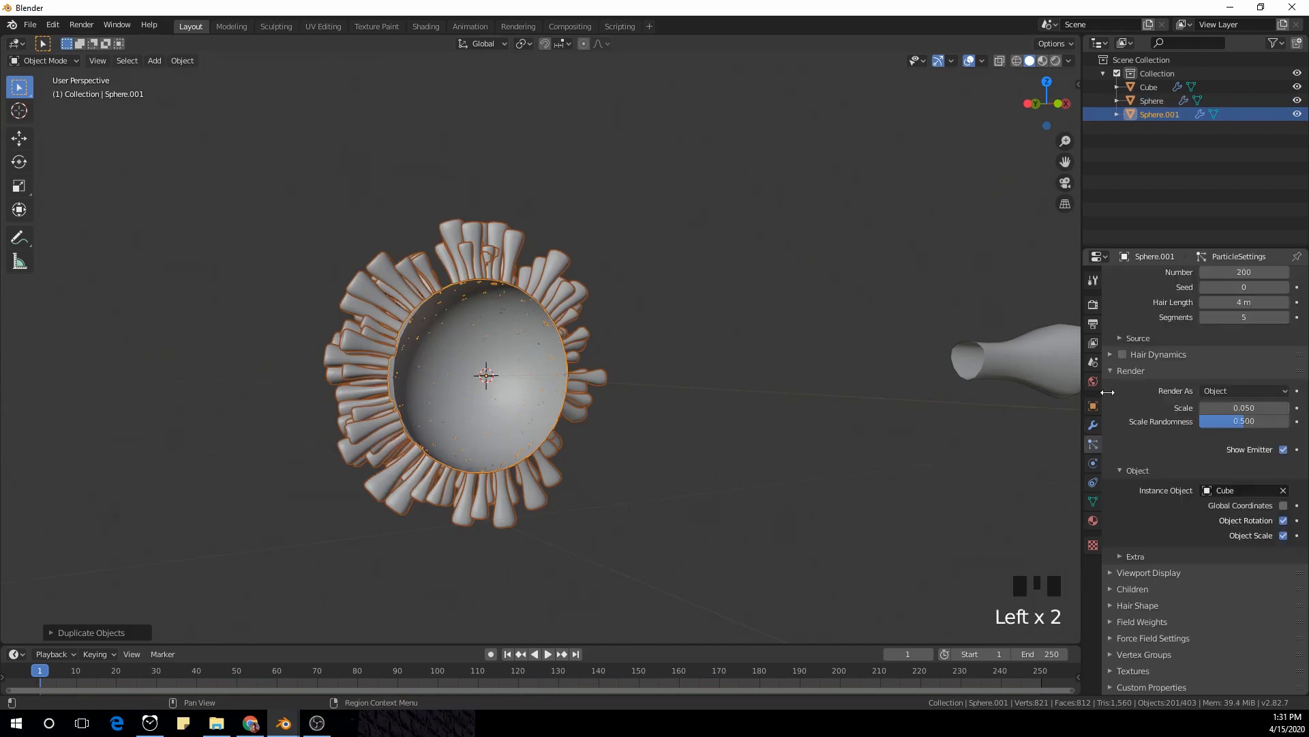
{"action": "scroll", "coordinate": [1200, 355], "scroll_direction": "up", "scroll_amount": 12}
{"action": "left_click", "coordinate": [1297, 293]}
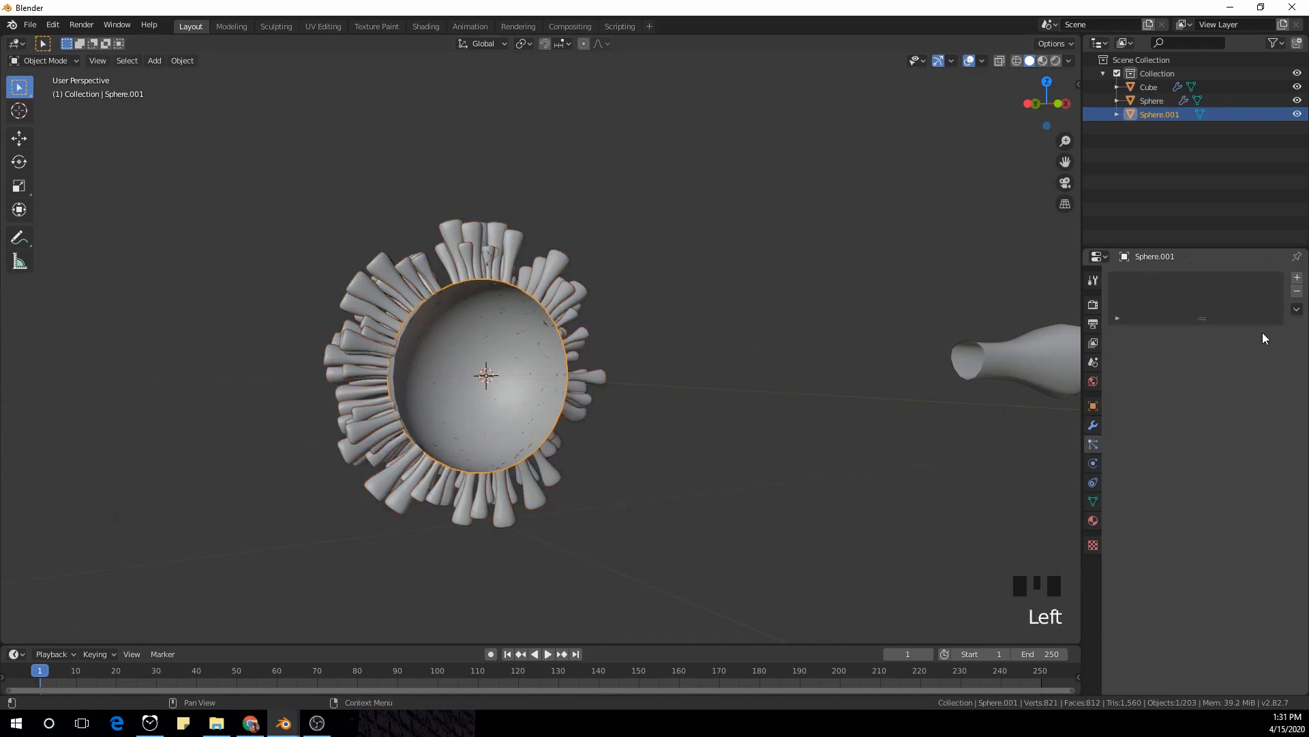
{"action": "middle_click_drag", "start_coordinate": [587, 525], "coordinate": [617, 529]}
{"action": "scroll", "coordinate": [616, 529], "scroll_direction": "up", "scroll_amount": 1}
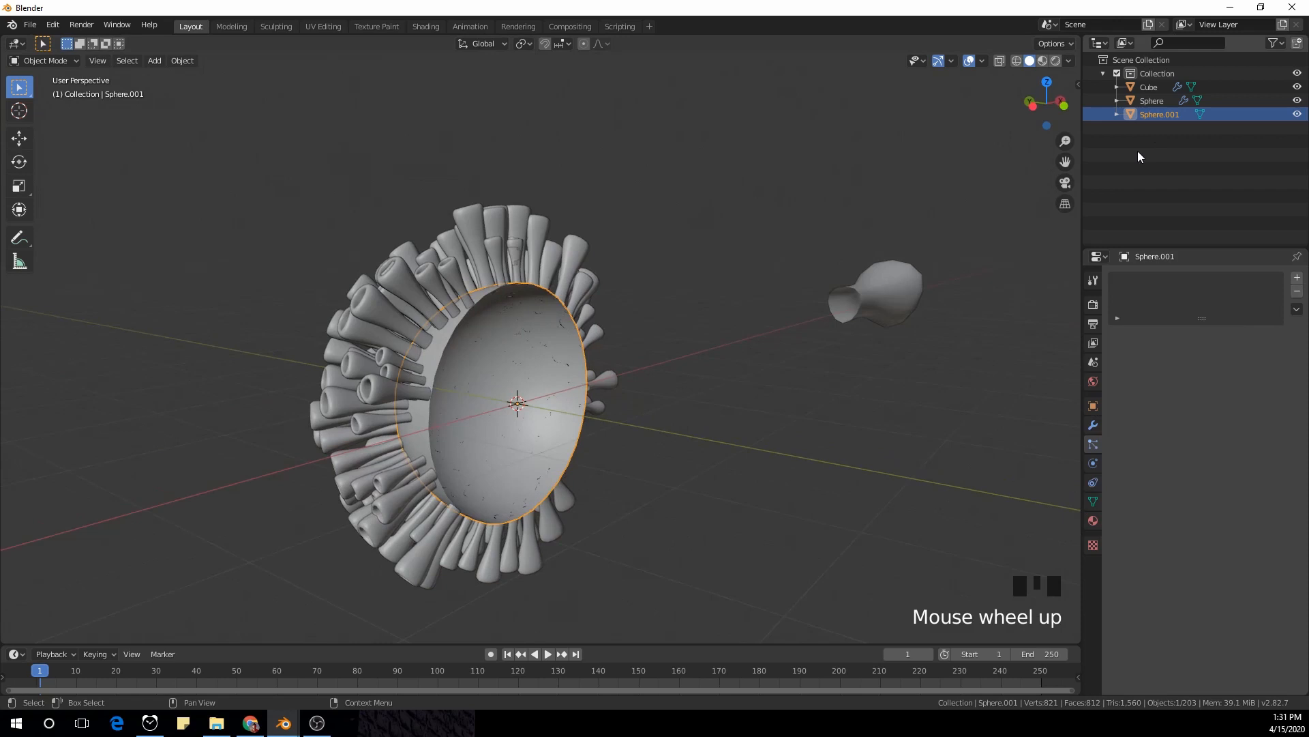
Rename the duplicated half sphere as "corona virus \"
{"action": "triple_click", "coordinate": [1171, 114]}
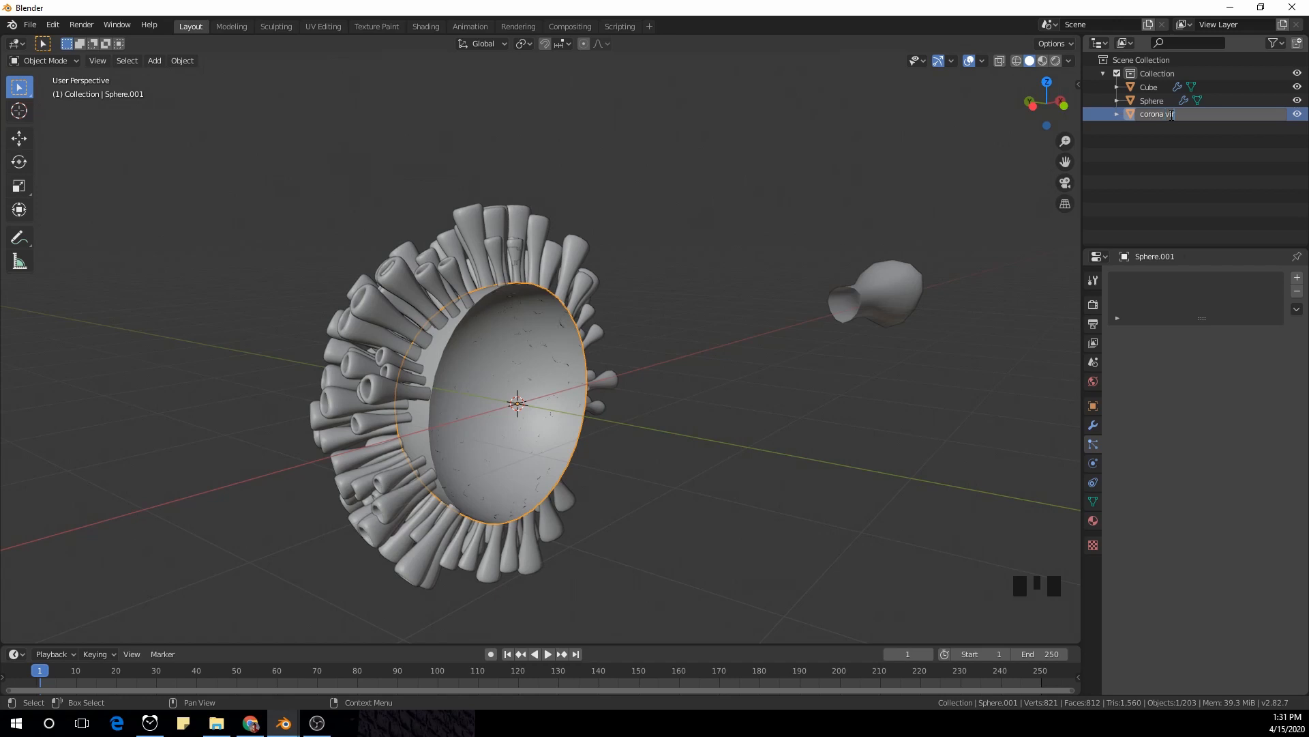
{"action": "type", "text": "\\"}
{"action": "key", "text": "Return"}
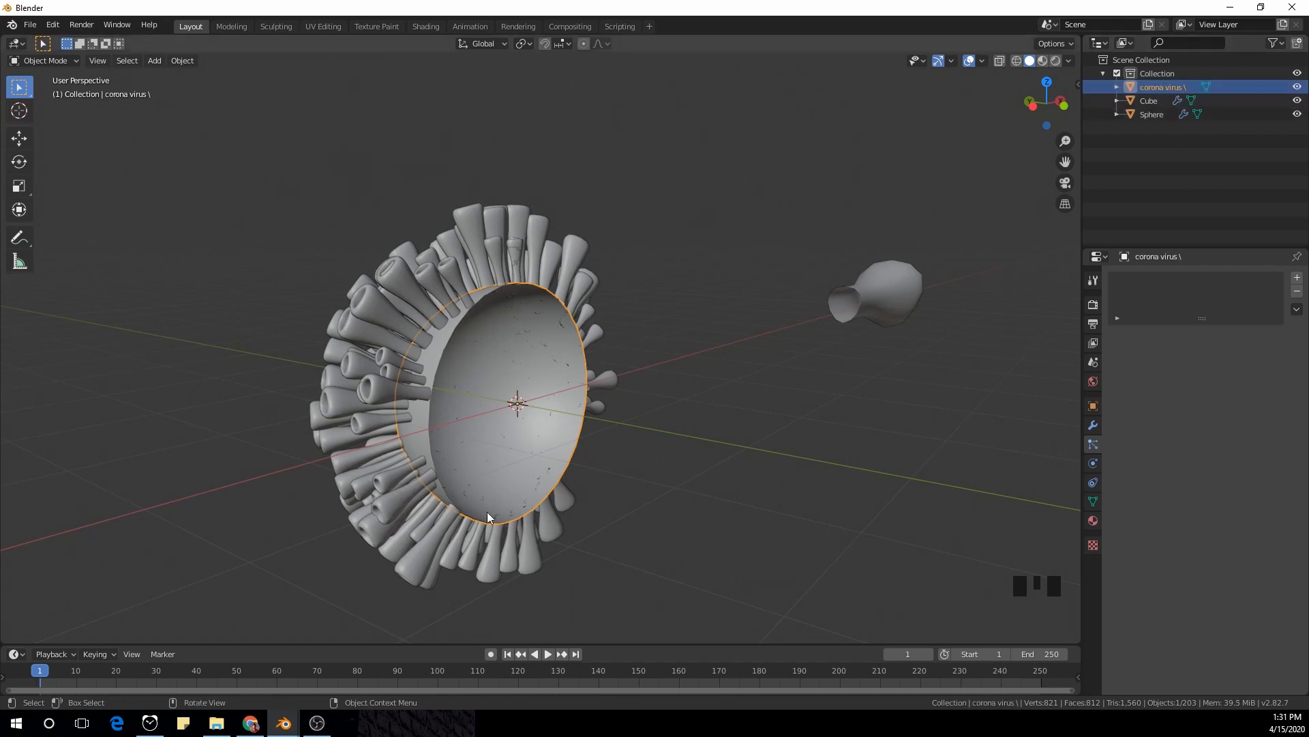
Turn off Show Emitter in the particle render settings of the original Sphere
{"action": "left_click", "coordinate": [1153, 117]}
{"action": "scroll", "coordinate": [1210, 519], "scroll_direction": "down", "scroll_amount": 2}
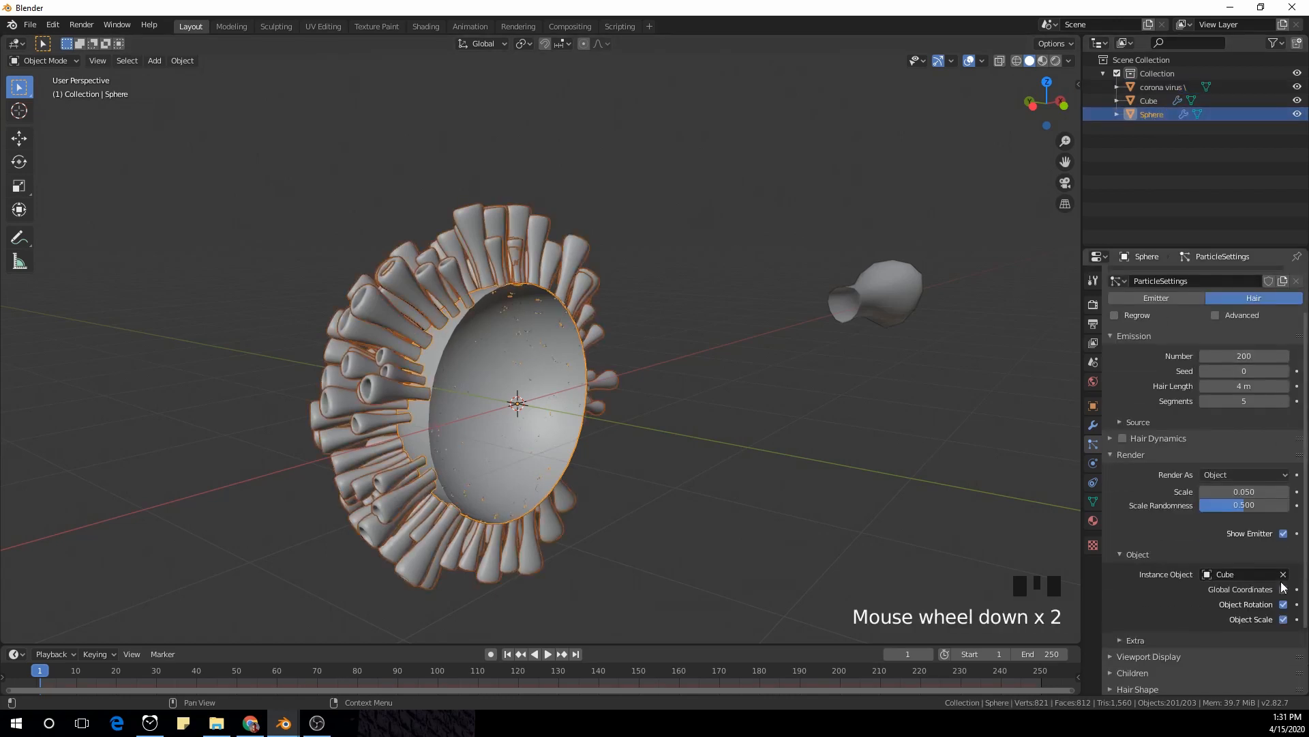
{"action": "left_click", "coordinate": [1284, 533]}
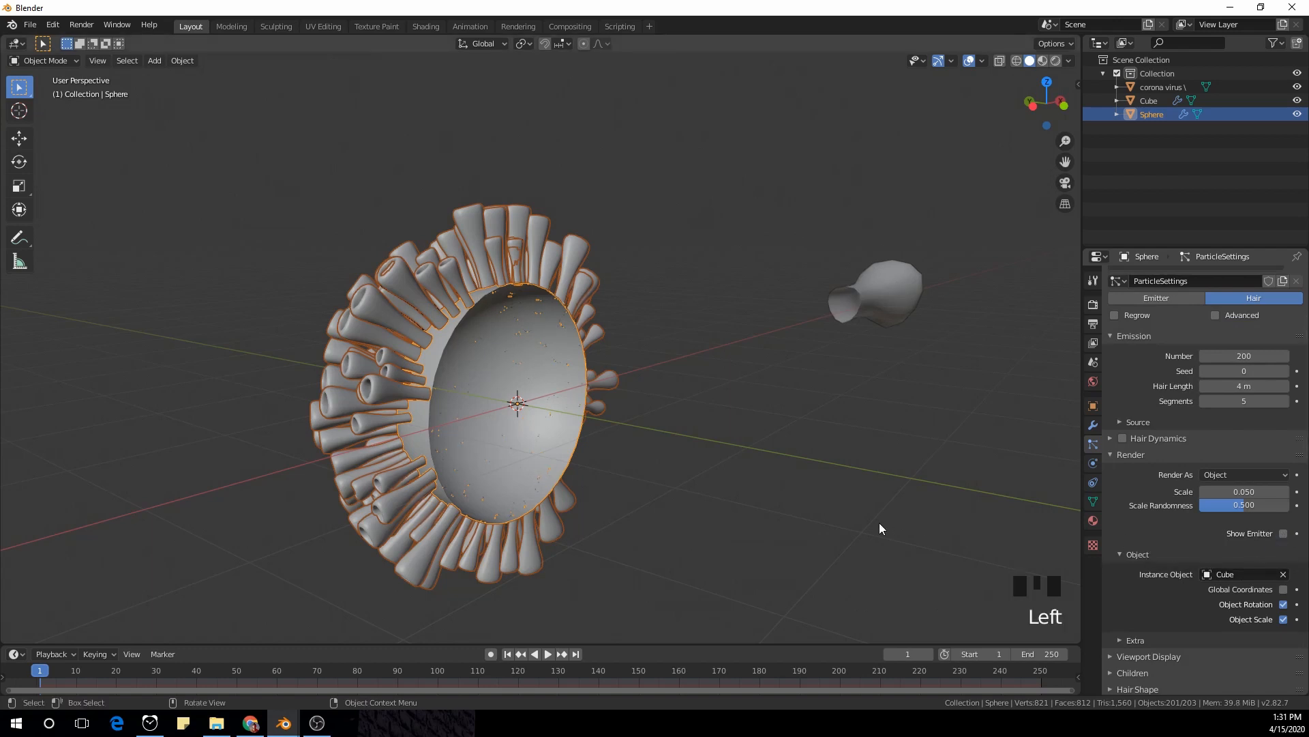
{"action": "scroll", "coordinate": [636, 486], "scroll_direction": "up", "scroll_amount": 1}
{"action": "scroll", "coordinate": [635, 485], "scroll_direction": "down", "scroll_amount": 1}
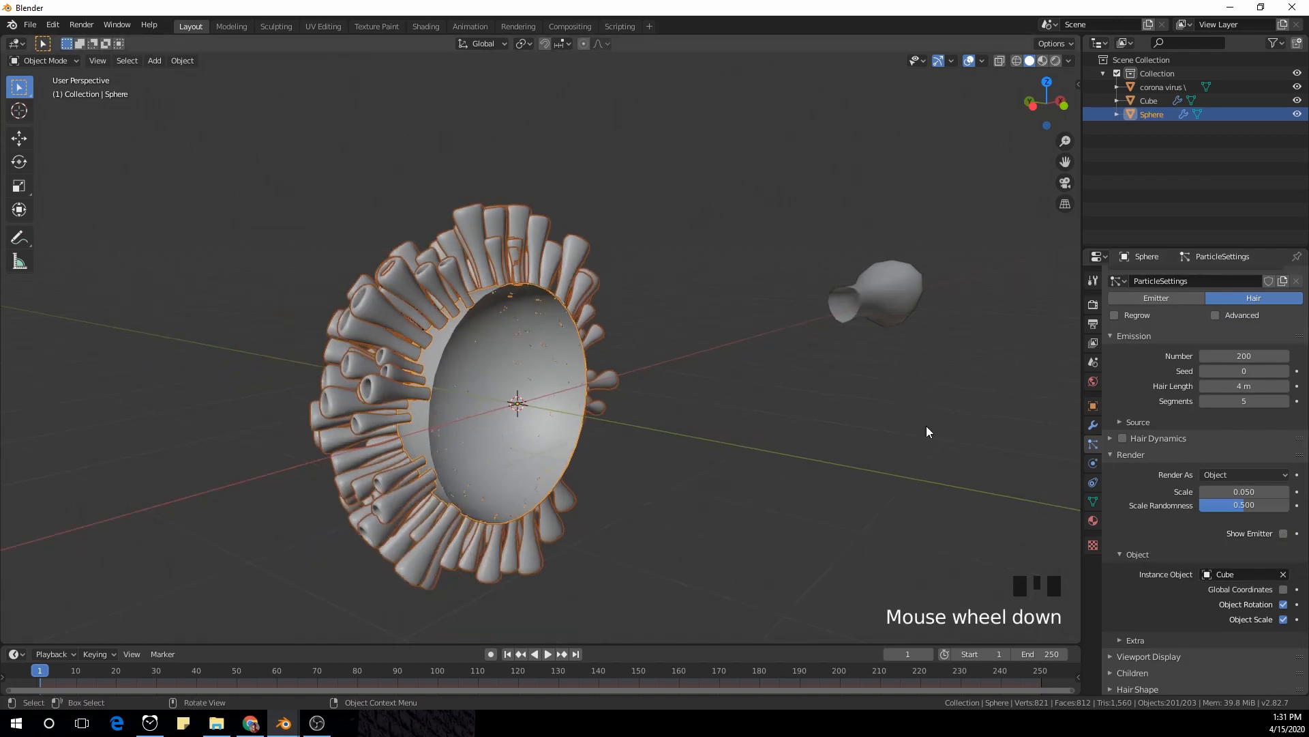
{"action": "middle_click_drag", "start_coordinate": [926, 426], "coordinate": [917, 425]}
{"action": "middle_click_drag", "start_coordinate": [738, 379], "coordinate": [681, 362]}
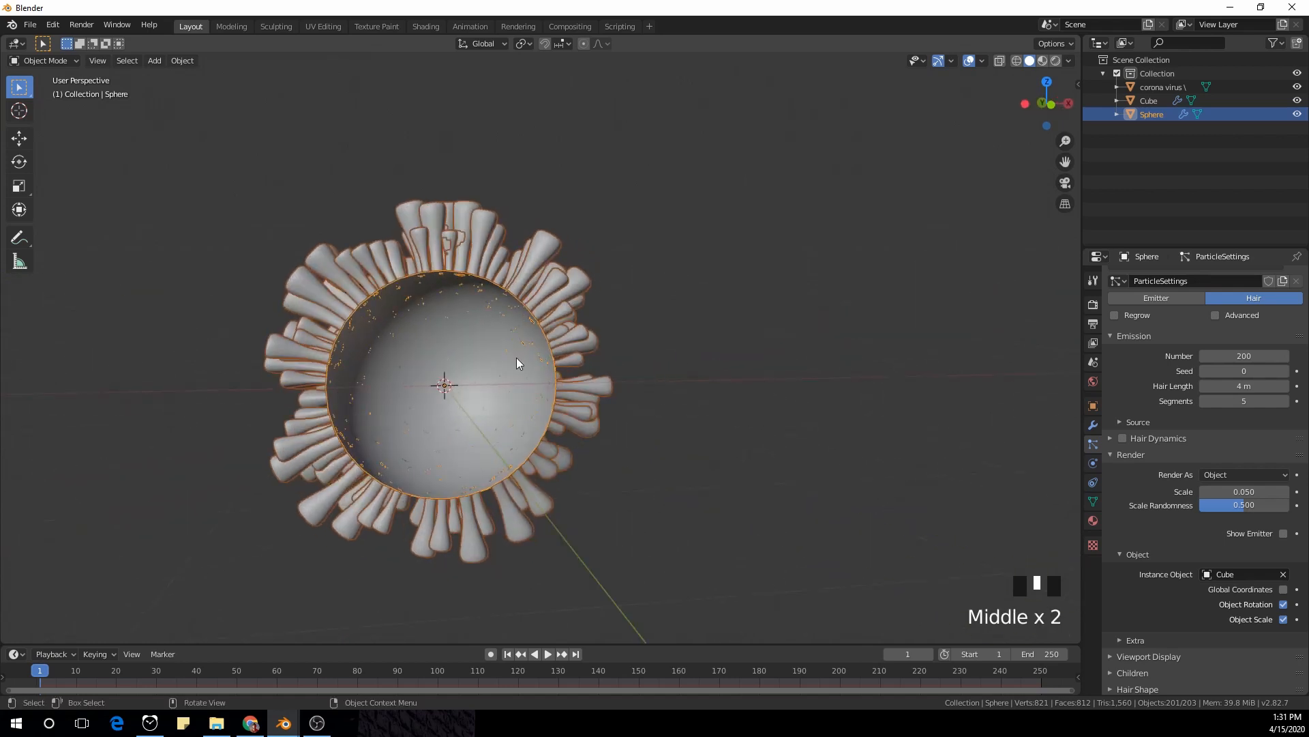
Hide the original Cube body that stands apart from the half sphere
{"action": "middle_click_drag", "start_coordinate": [988, 334], "coordinate": [742, 286]}
{"action": "left_click", "coordinate": [1010, 348]}
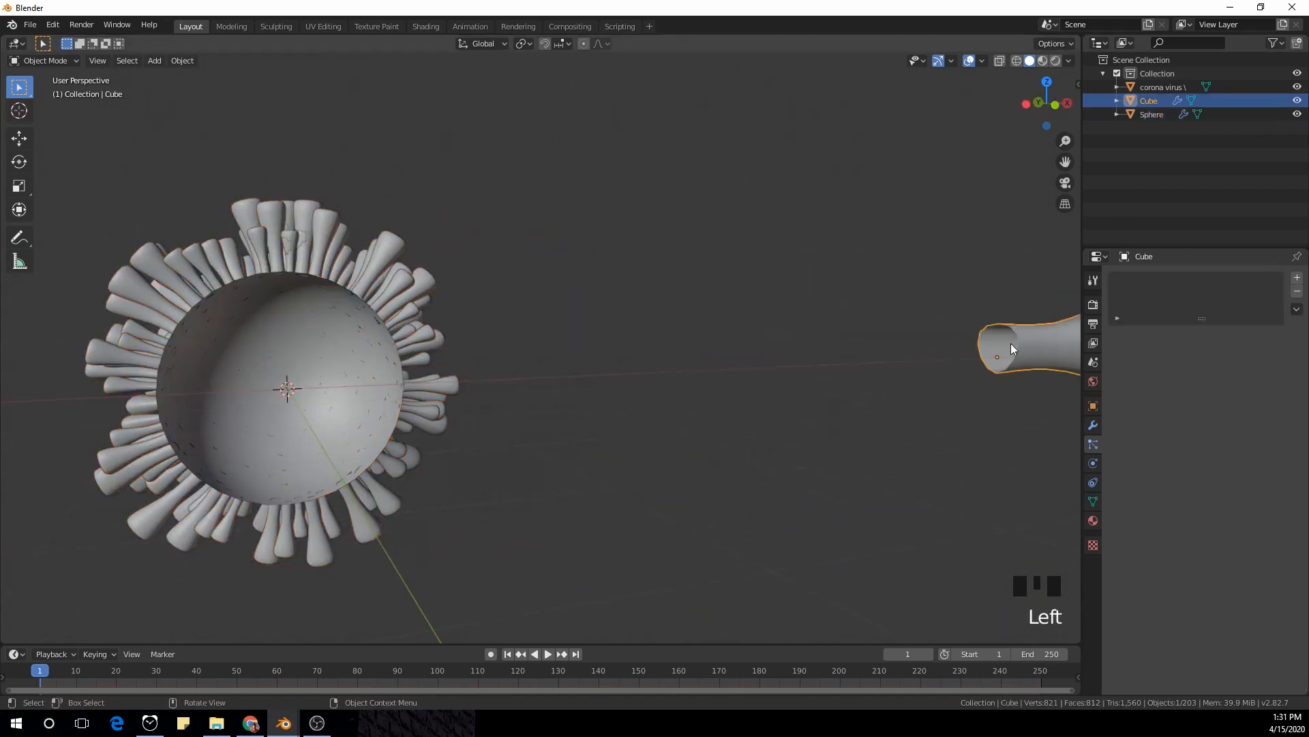
{"action": "scroll", "coordinate": [871, 342], "scroll_direction": "down", "scroll_amount": 2}
{"action": "key", "text": "h"}
{"action": "middle_click_drag", "start_coordinate": [698, 346], "coordinate": [654, 362], "text": "shift"}
{"action": "scroll", "coordinate": [804, 361], "scroll_direction": "up", "scroll_amount": 2}
{"action": "scroll", "coordinate": [806, 360], "scroll_direction": "down", "scroll_amount": 2}
Enter Edit Mode on the duplicated half sphere and select the edge loop around its open rim
{"action": "left_click", "coordinate": [1160, 85]}
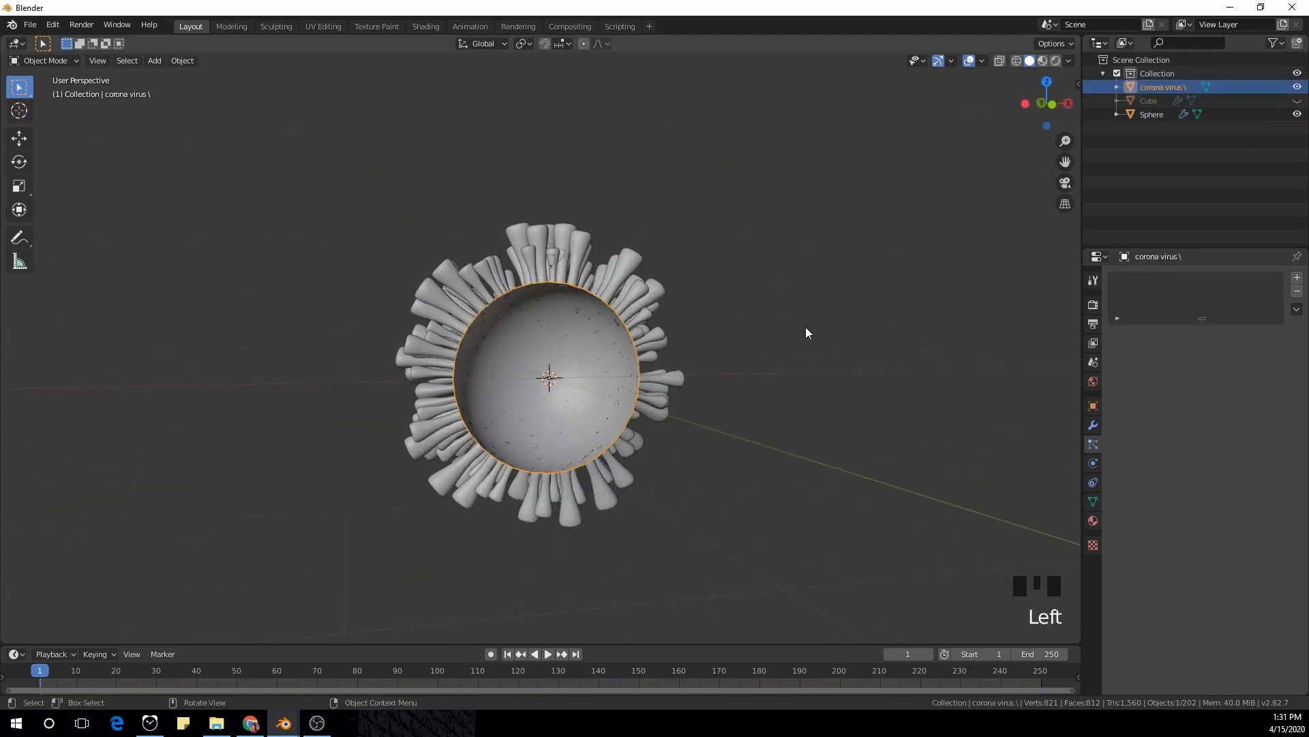
{"action": "scroll", "coordinate": [753, 357], "scroll_direction": "up", "scroll_amount": 1}
{"action": "key", "text": "Tab"}
{"action": "middle_click_drag", "start_coordinate": [730, 357], "coordinate": [667, 335]}
{"action": "scroll", "coordinate": [667, 336], "scroll_direction": "up", "scroll_amount": 1}
{"action": "left_click", "coordinate": [600, 300], "text": "alt"}
{"action": "middle_click_drag", "start_coordinate": [600, 300], "coordinate": [665, 337]}
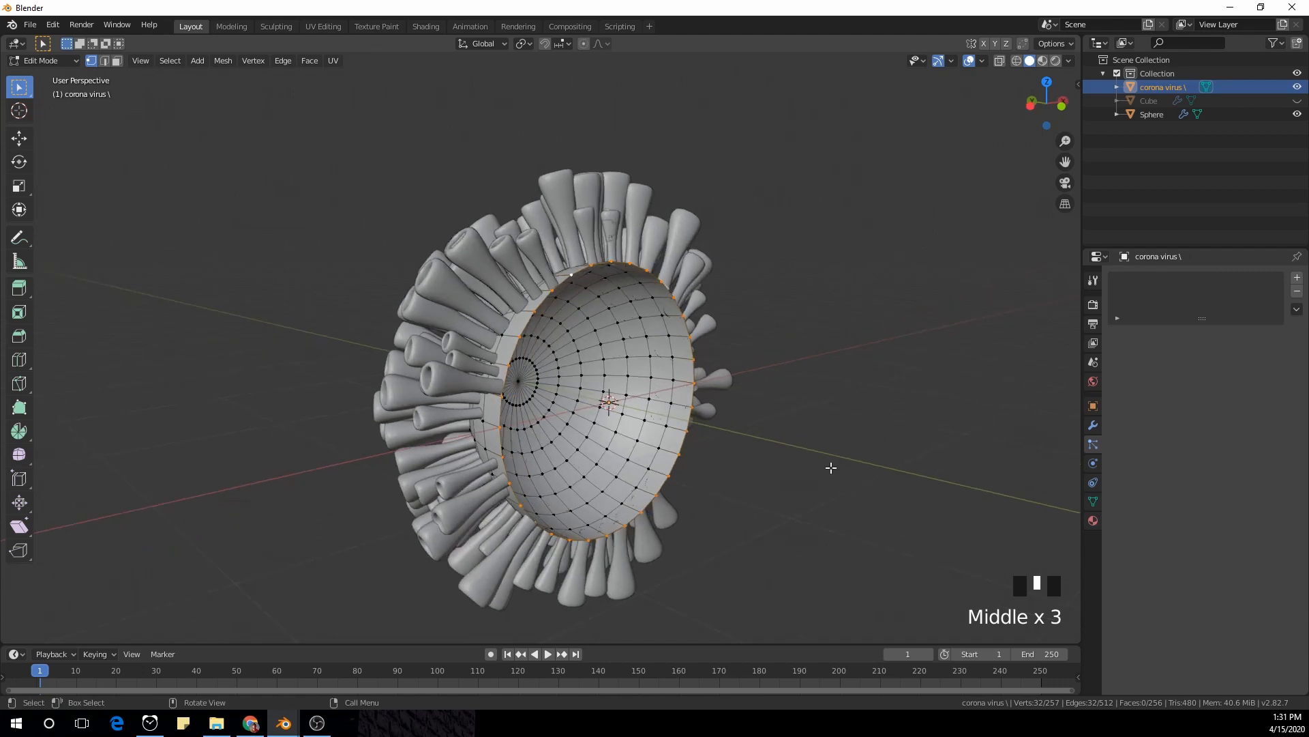
Extrude the half sphere's open rim loop and scale it inward to form a flat rim face
{"action": "key", "text": "e"}
{"action": "right_click", "coordinate": [839, 485]}
{"action": "key", "text": "s"}
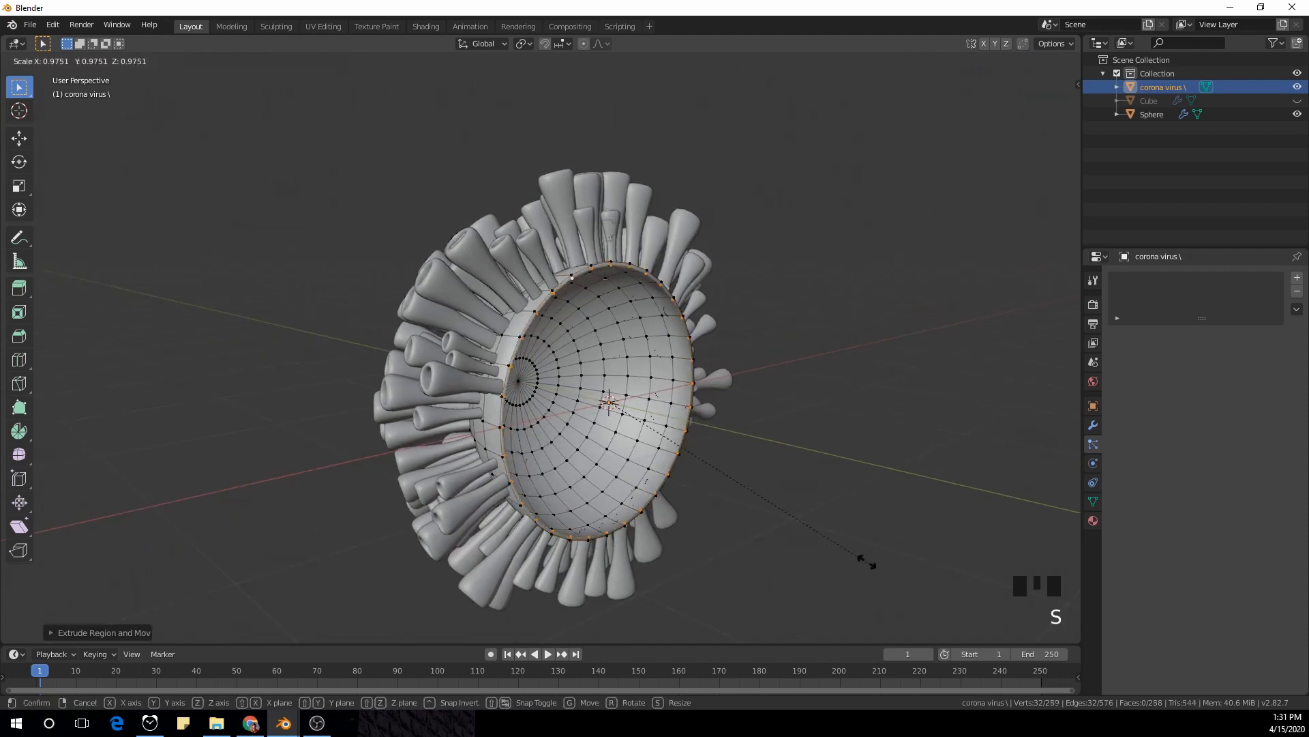
{"action": "left_click", "coordinate": [810, 514]}
{"action": "middle_click_drag", "start_coordinate": [810, 514], "coordinate": [765, 471]}
Extrude the inner rim loop, move it along Y into the shell, and scale it to shape the inner wall
{"action": "key", "text": "e"}
{"action": "right_click", "coordinate": [822, 471]}
{"action": "key", "text": "g"}
{"action": "key", "text": "y"}
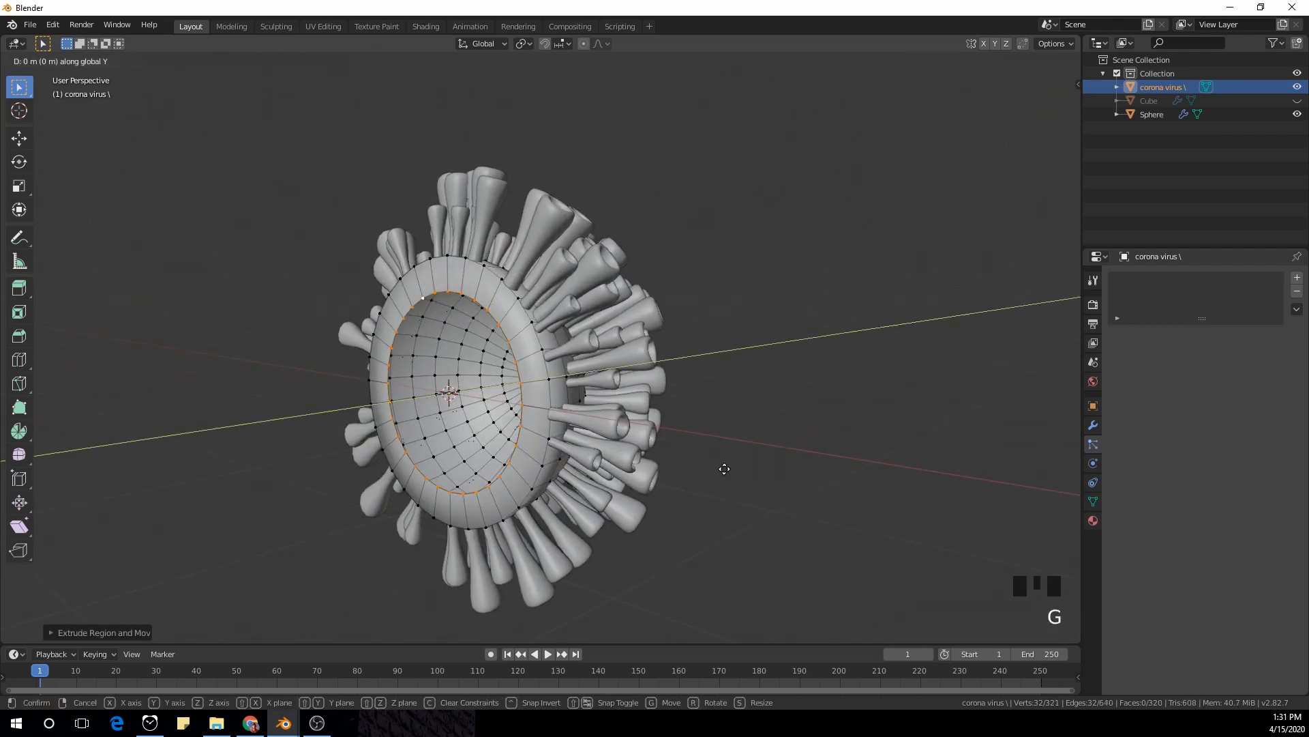
{"action": "left_click", "coordinate": [779, 477]}
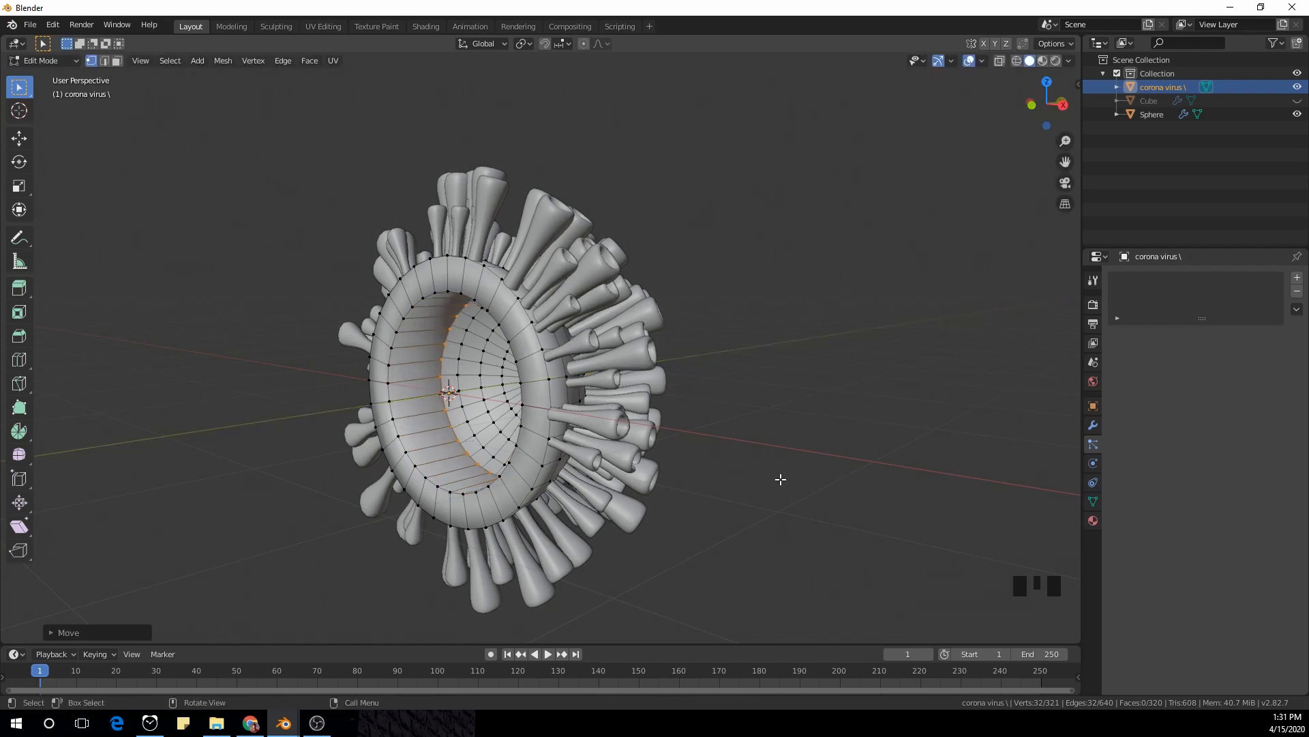
{"action": "middle_click_drag", "start_coordinate": [692, 505], "coordinate": [719, 497]}
{"action": "key", "text": "s"}
{"action": "left_click", "coordinate": [702, 510]}
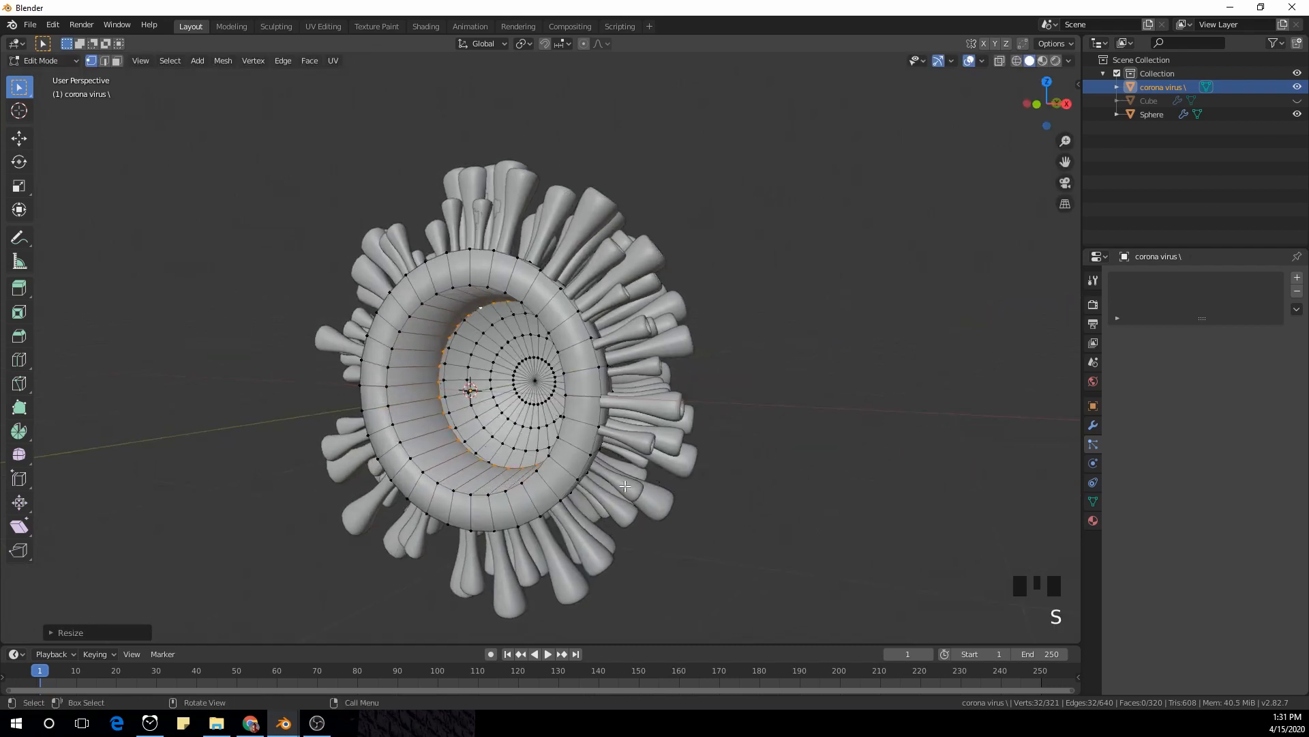
Leave Edit Mode and add a level 2 Subdivision Surface to the thickened half sphere
{"action": "middle_click_drag", "start_coordinate": [614, 464], "coordinate": [596, 285]}
{"action": "key", "text": "Tab"}
{"action": "key", "text": "ctrl+2"}
{"action": "left_click", "coordinate": [621, 328]}
{"action": "scroll", "coordinate": [509, 399], "scroll_direction": "up", "scroll_amount": 2}
{"action": "left_click", "coordinate": [475, 352]}
{"action": "left_click", "coordinate": [704, 335]}
Add a loop cut around the rim face of the half sphere and slide it close to the outer edge
{"action": "key", "text": "Tab"}
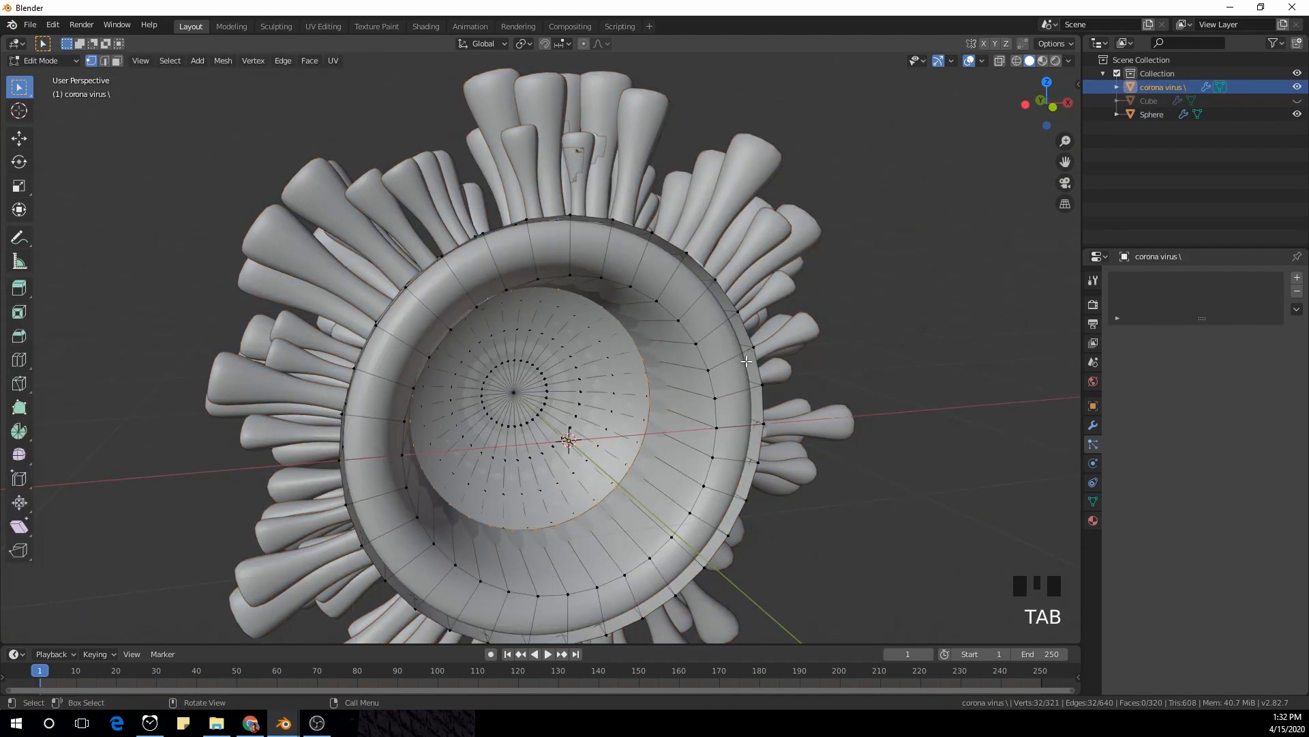
{"action": "middle_click_drag", "start_coordinate": [704, 334], "coordinate": [427, 304]}
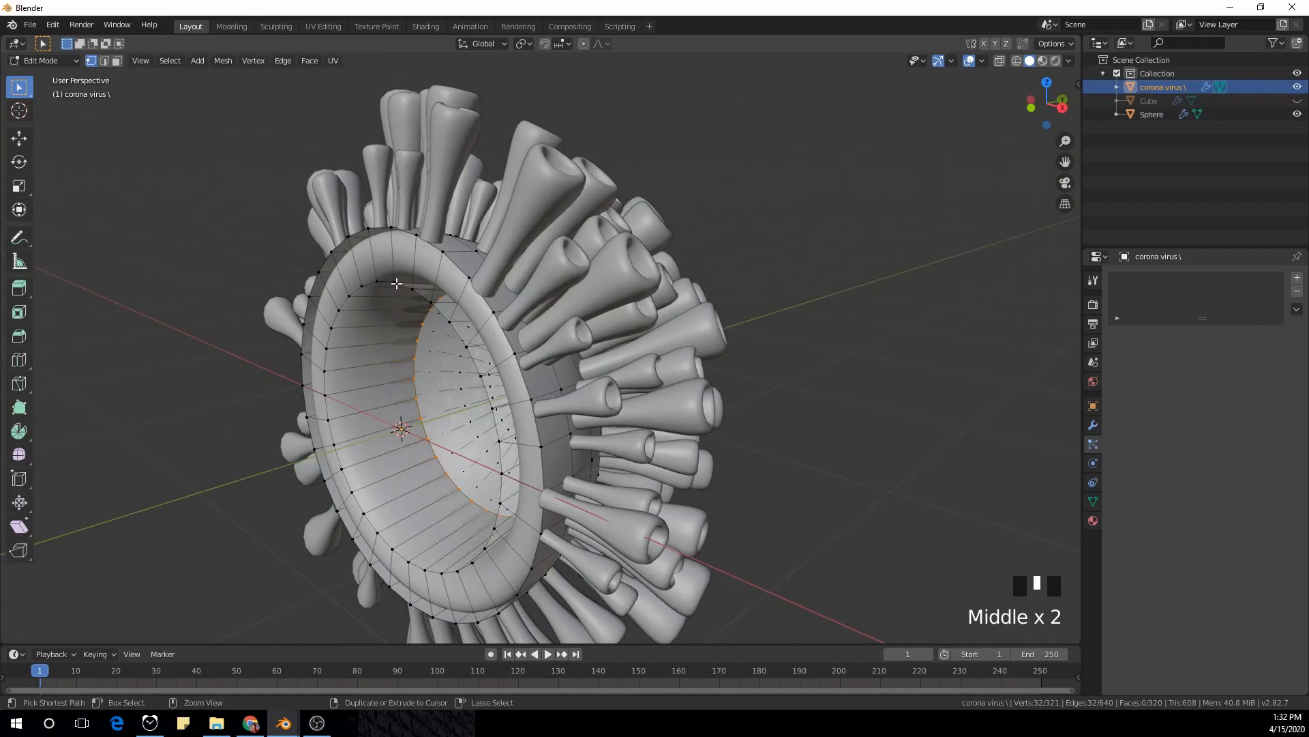
{"action": "key", "text": "ctrl+r"}
{"action": "left_click", "coordinate": [334, 276]}
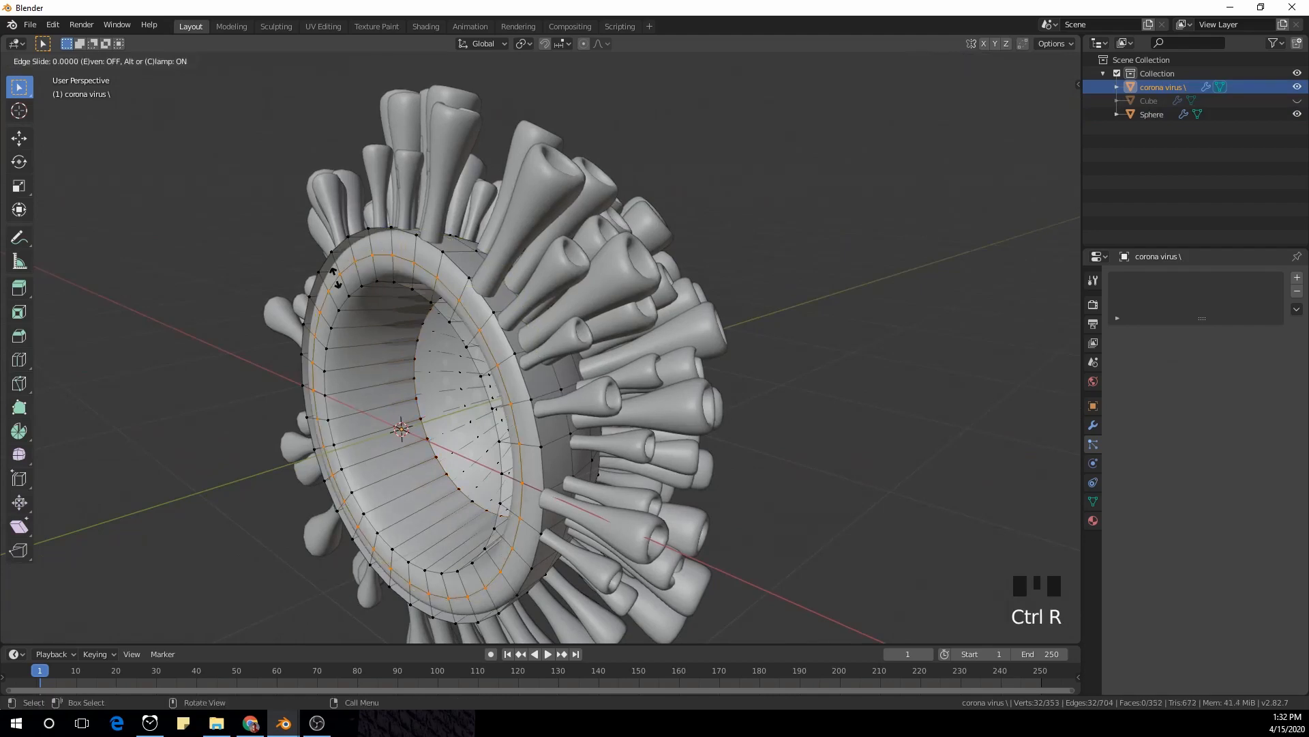
{"action": "middle_click_drag", "start_coordinate": [334, 276], "coordinate": [614, 302]}
{"action": "scroll", "coordinate": [641, 300], "scroll_direction": "up", "scroll_amount": 2}
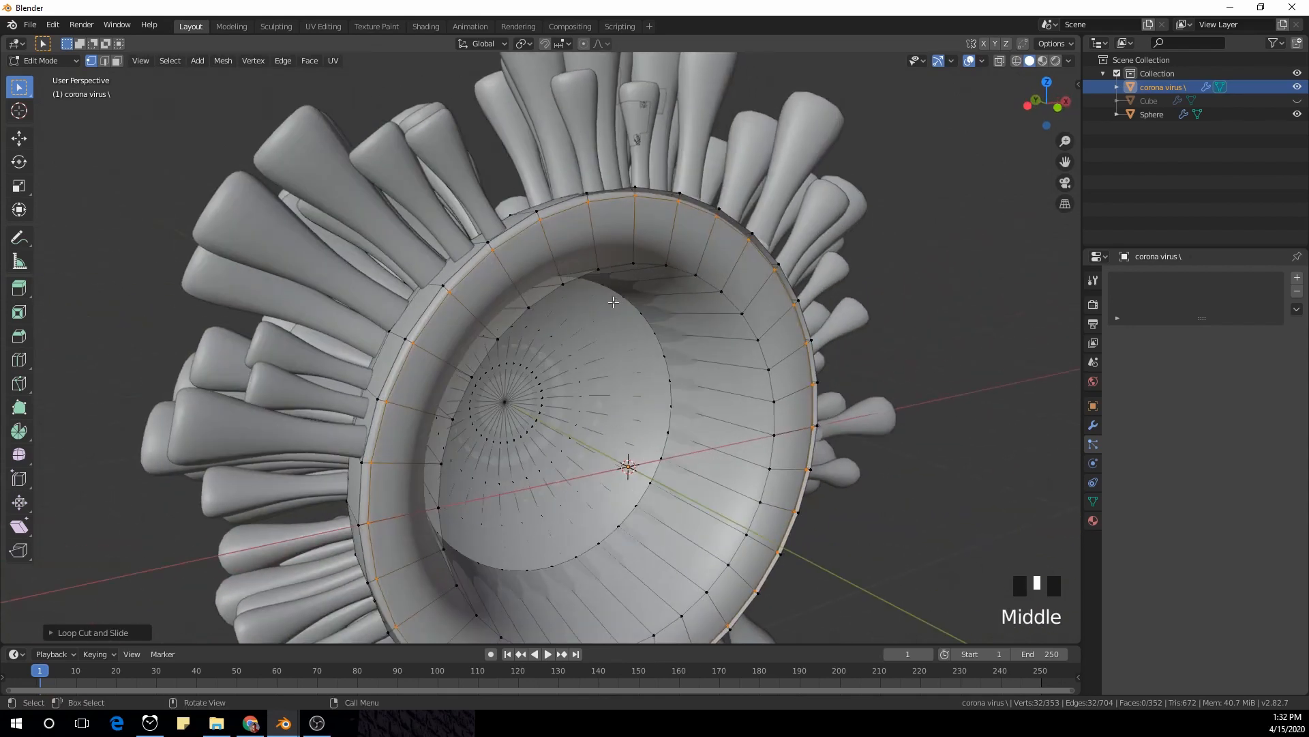
Select the face loop around the front of the rim, move it outward about -0.07 m along Y, and leave Edit Mode
{"action": "key", "text": "3"}
{"action": "left_click", "coordinate": [638, 237], "text": "alt"}
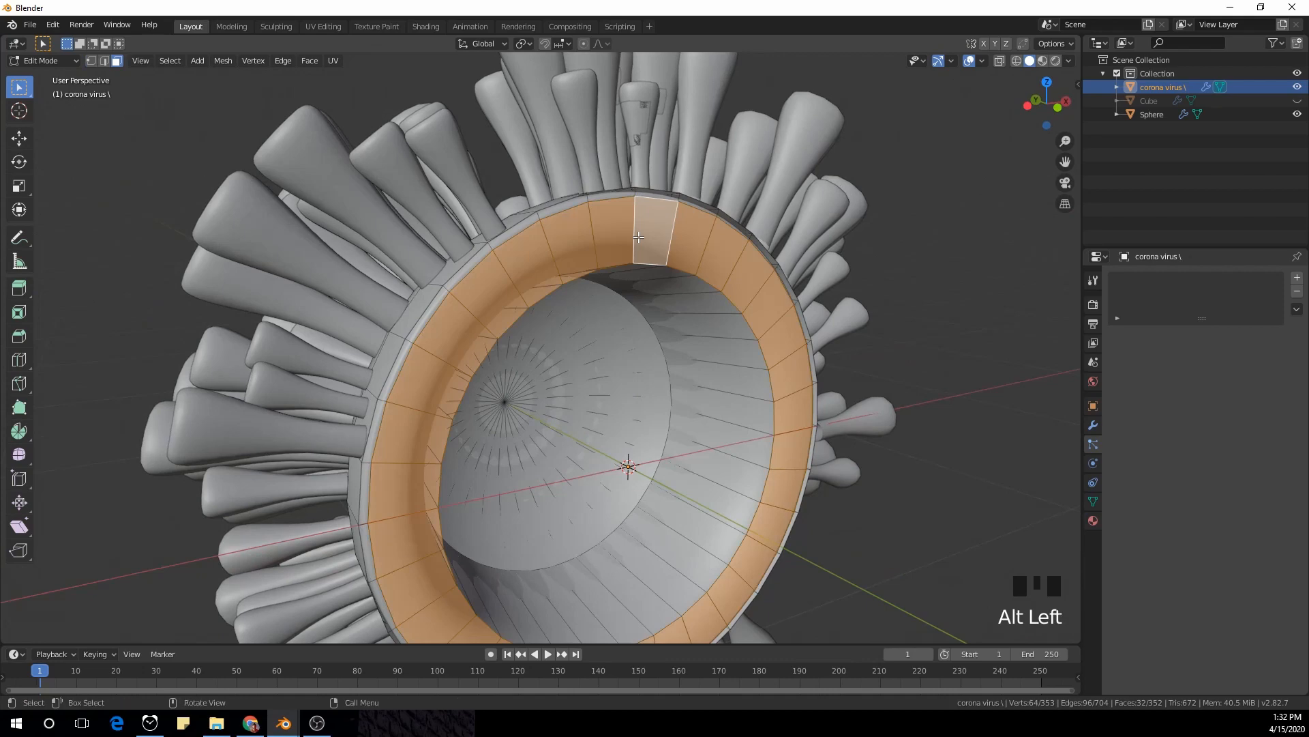
{"action": "key", "text": "ctrl+KP_Add"}
{"action": "scroll", "coordinate": [580, 205], "scroll_direction": "down", "scroll_amount": 2}
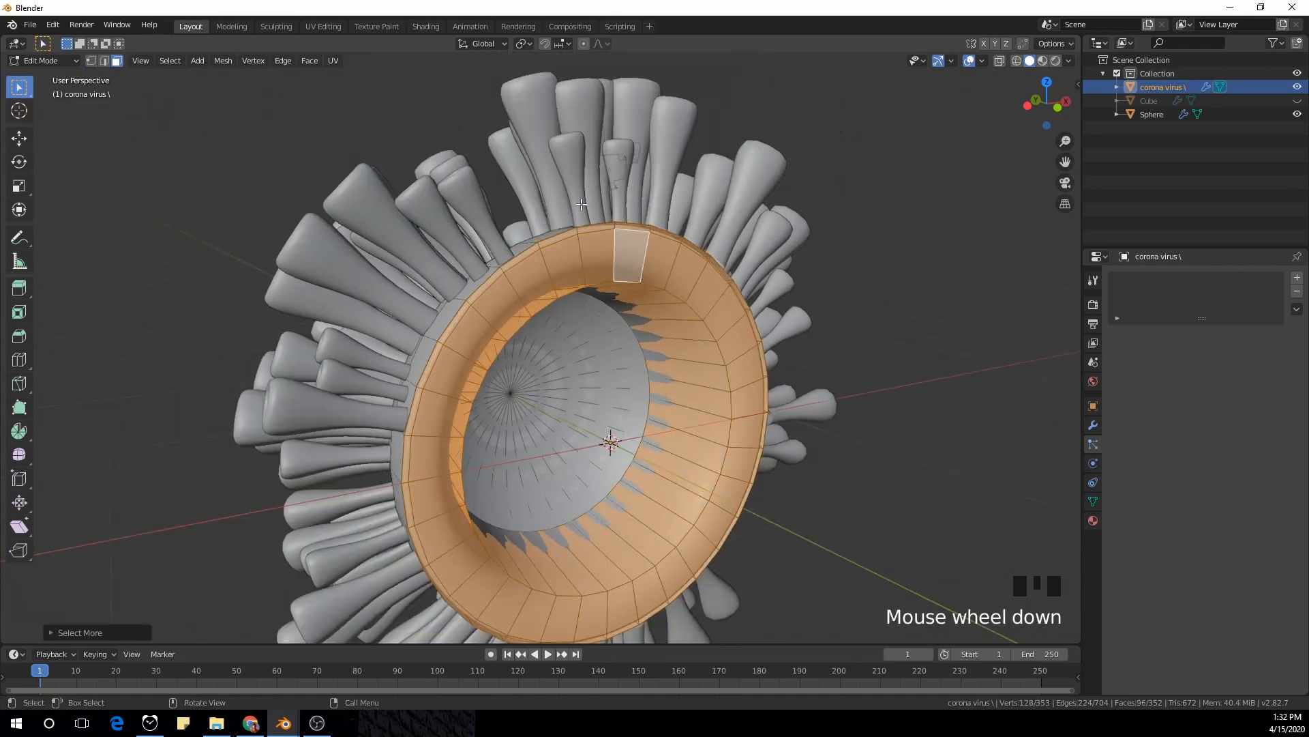
{"action": "middle_click_drag", "start_coordinate": [580, 205], "coordinate": [276, 167]}
{"action": "left_click", "coordinate": [723, 410], "text": "alt"}
{"action": "middle_click_drag", "start_coordinate": [386, 247], "coordinate": [617, 318]}
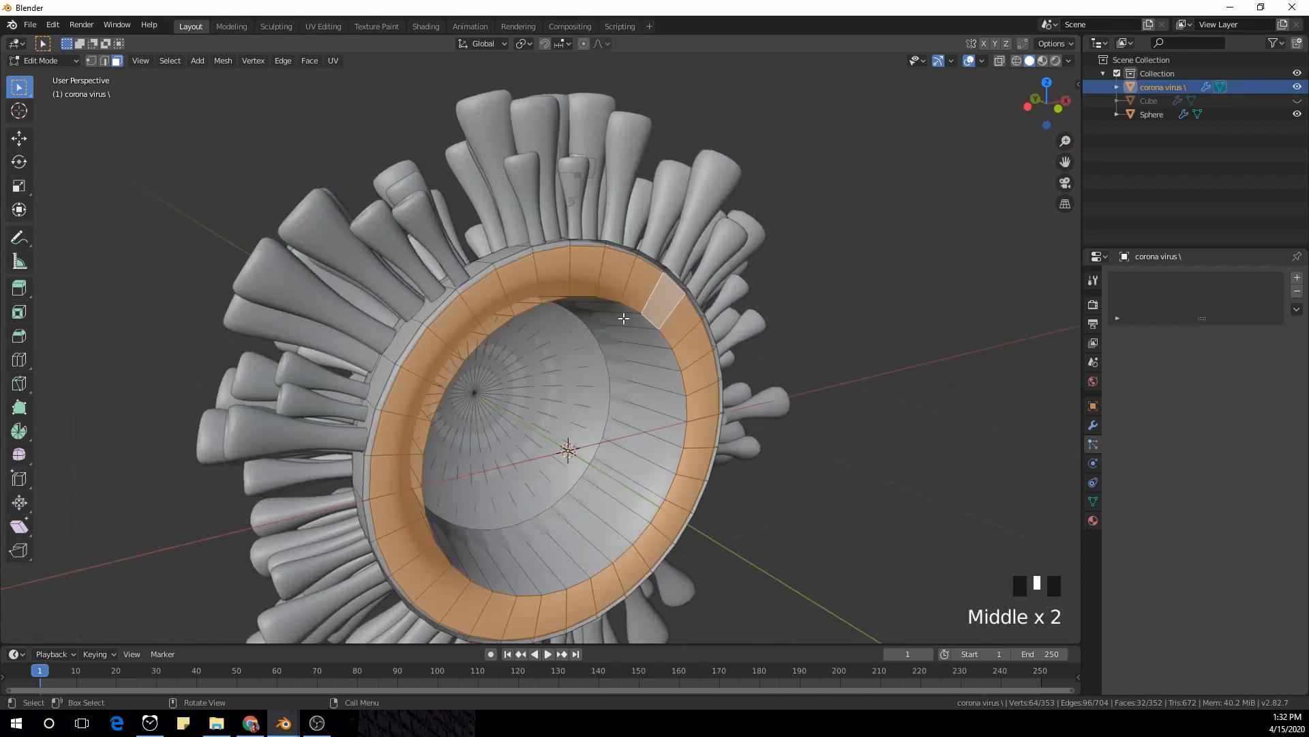
{"action": "key", "text": "g"}
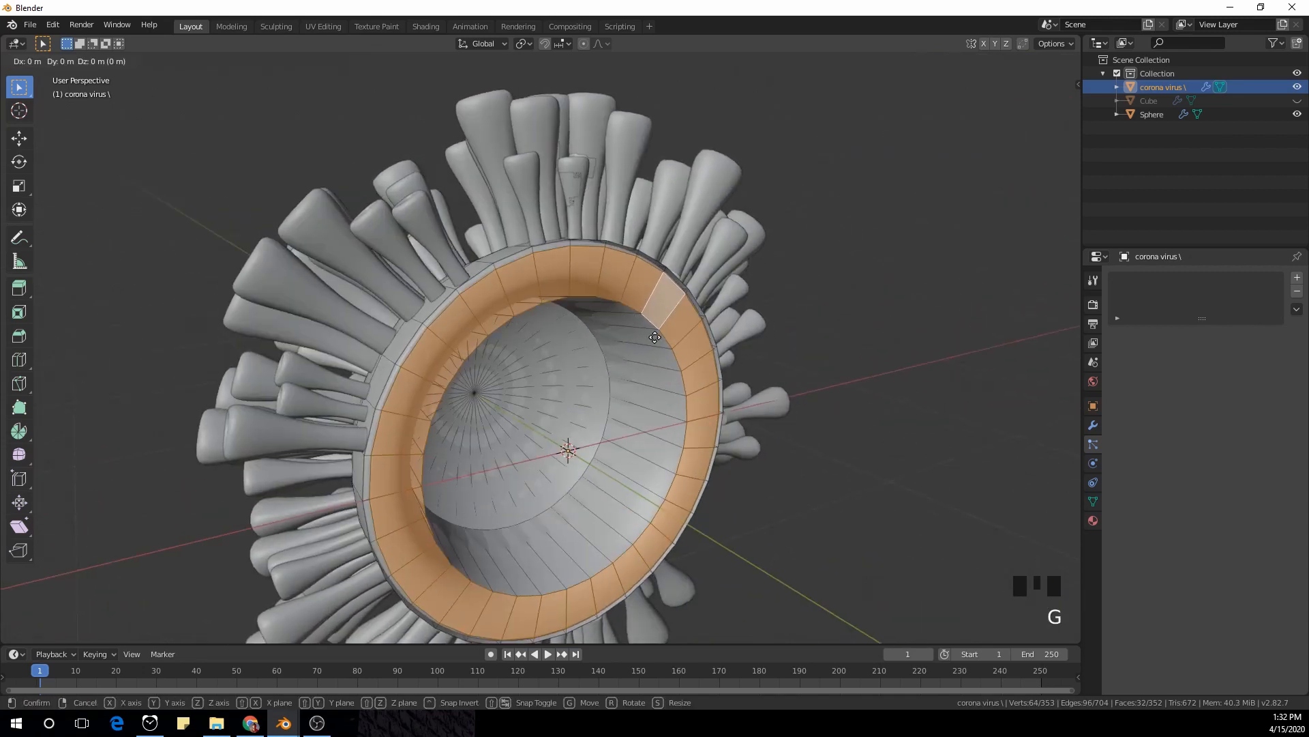
{"action": "key", "text": "y"}
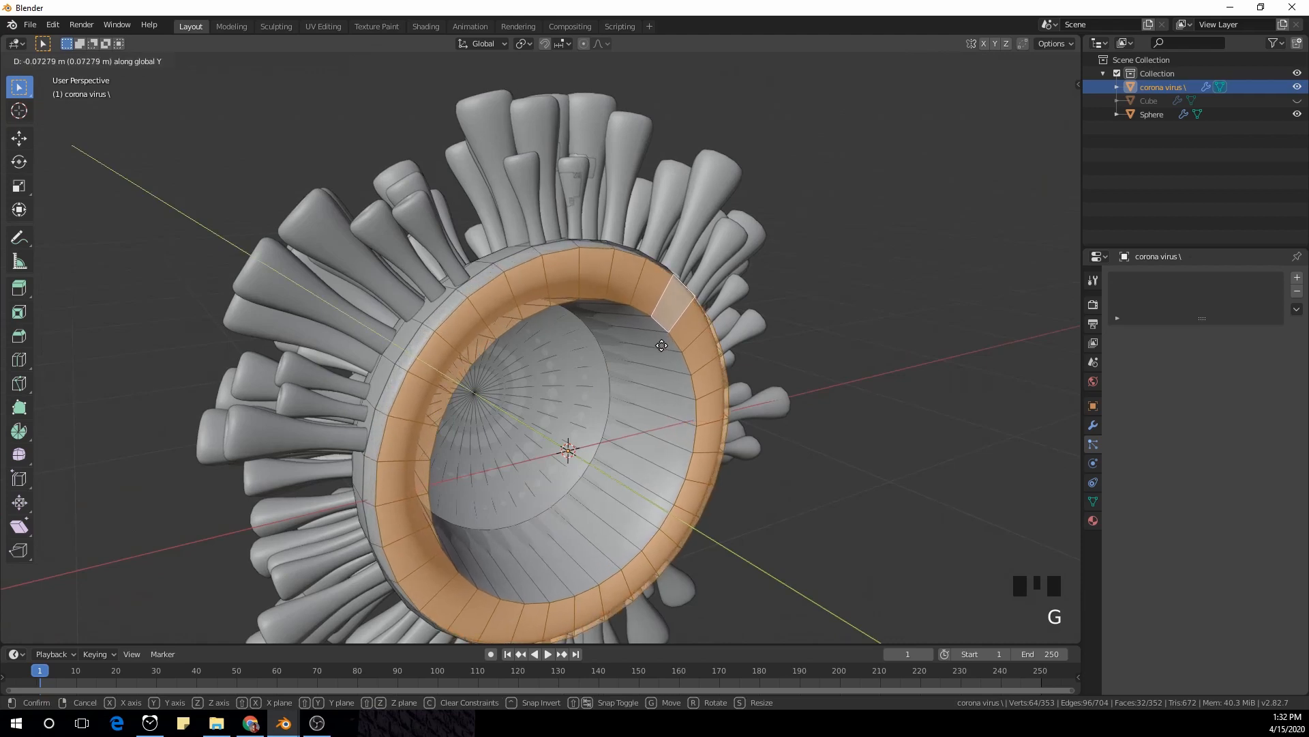
{"action": "left_click", "coordinate": [659, 344]}
{"action": "key", "text": "Tab"}
Scale the "corona virus \" shell up to about 1.01 so that it covers the original sphere
{"action": "scroll", "coordinate": [765, 348], "scroll_direction": "down", "scroll_amount": 2}
{"action": "middle_click_drag", "start_coordinate": [765, 344], "coordinate": [648, 320]}
{"action": "scroll", "coordinate": [482, 329], "scroll_direction": "up", "scroll_amount": 2}
{"action": "middle_click_drag", "start_coordinate": [484, 274], "coordinate": [654, 294]}
{"action": "scroll", "coordinate": [443, 300], "scroll_direction": "up", "scroll_amount": 2}
{"action": "scroll", "coordinate": [478, 150], "scroll_direction": "down", "scroll_amount": 2}
{"action": "scroll", "coordinate": [763, 334], "scroll_direction": "up", "scroll_amount": 1}
{"action": "middle_click_drag", "start_coordinate": [763, 334], "coordinate": [652, 321]}
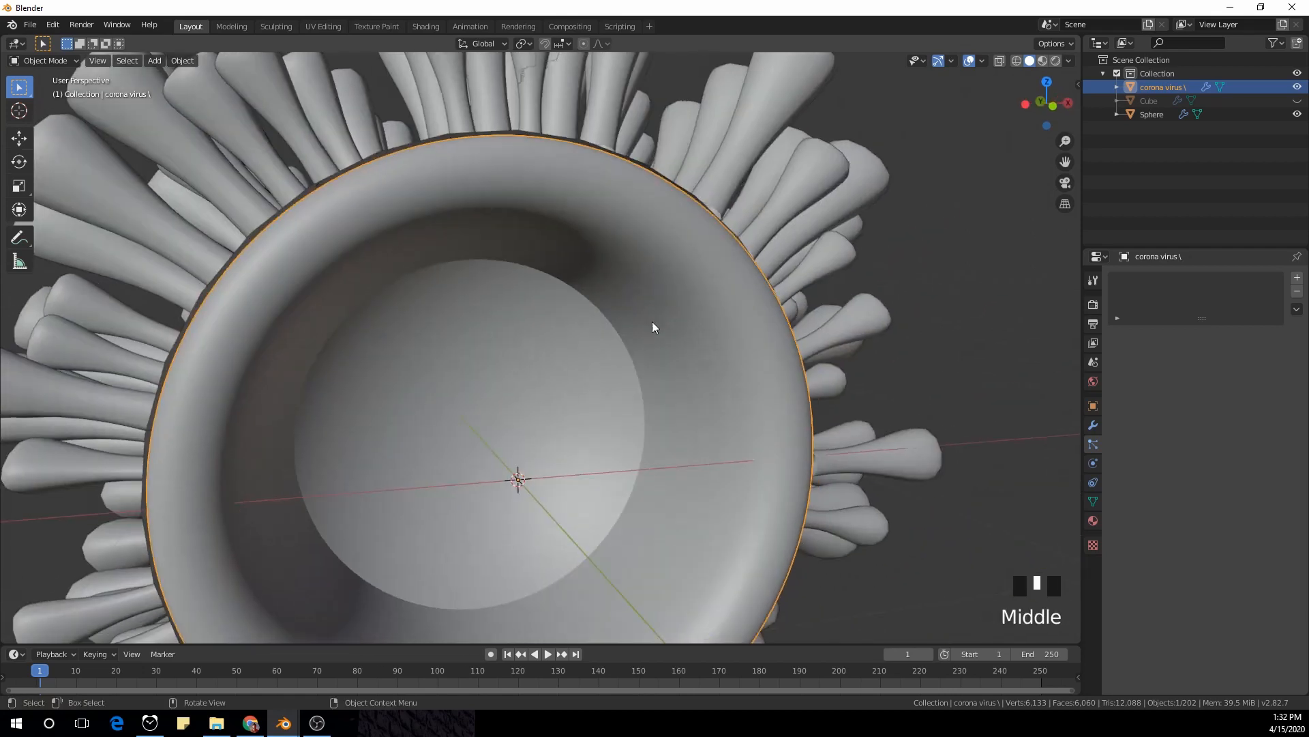
{"action": "scroll", "coordinate": [607, 277], "scroll_direction": "down", "scroll_amount": 1}
{"action": "middle_click_drag", "start_coordinate": [607, 276], "coordinate": [697, 338]}
{"action": "scroll", "coordinate": [698, 338], "scroll_direction": "down", "scroll_amount": 1}
{"action": "key", "text": "s"}
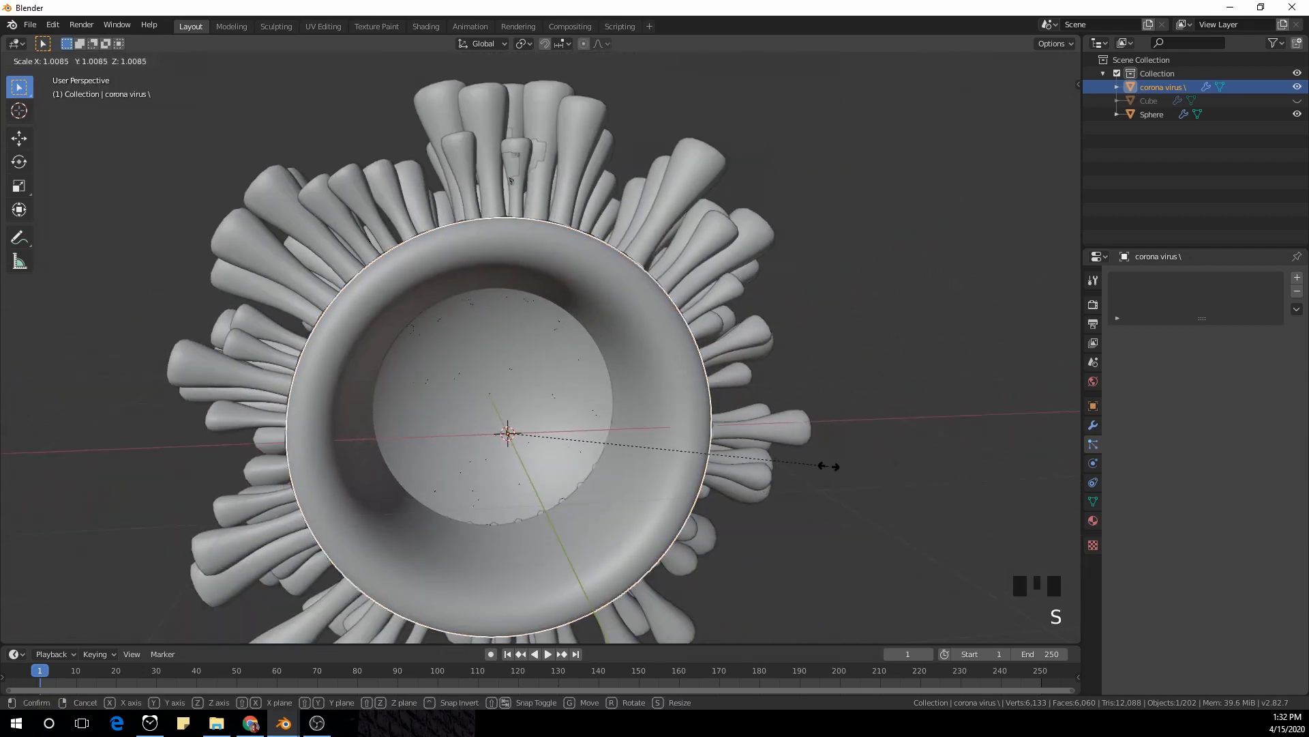
{"action": "left_click", "coordinate": [832, 462]}
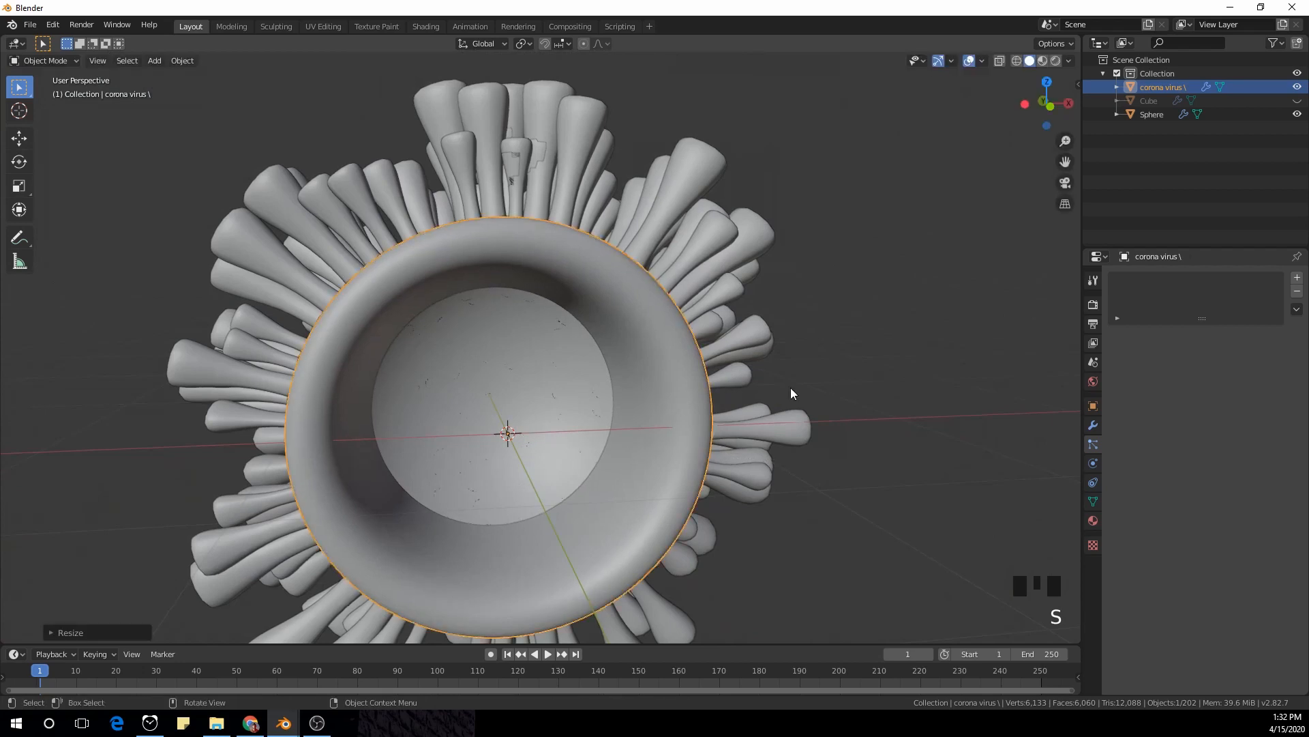
In front view, add a cube at the centre of the shell and give it a level 2 Subdivision Surface
{"action": "middle_click_drag", "start_coordinate": [791, 388], "coordinate": [729, 443]}
{"action": "scroll", "coordinate": [570, 395], "scroll_direction": "down", "scroll_amount": 3}
{"action": "middle_click_drag", "start_coordinate": [570, 396], "coordinate": [577, 341]}
{"action": "scroll", "coordinate": [719, 345], "scroll_direction": "down", "scroll_amount": 2}
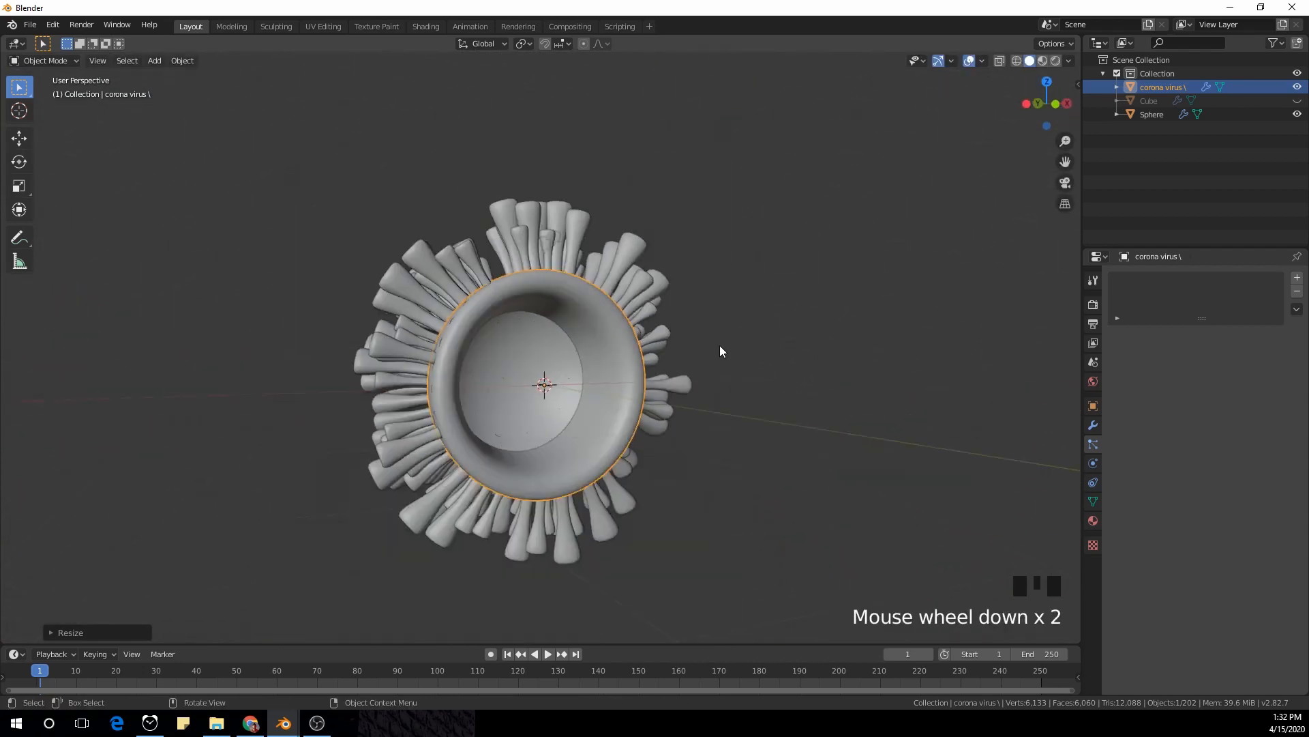
{"action": "key", "text": "KP_1"}
{"action": "key", "text": "shift+a"}
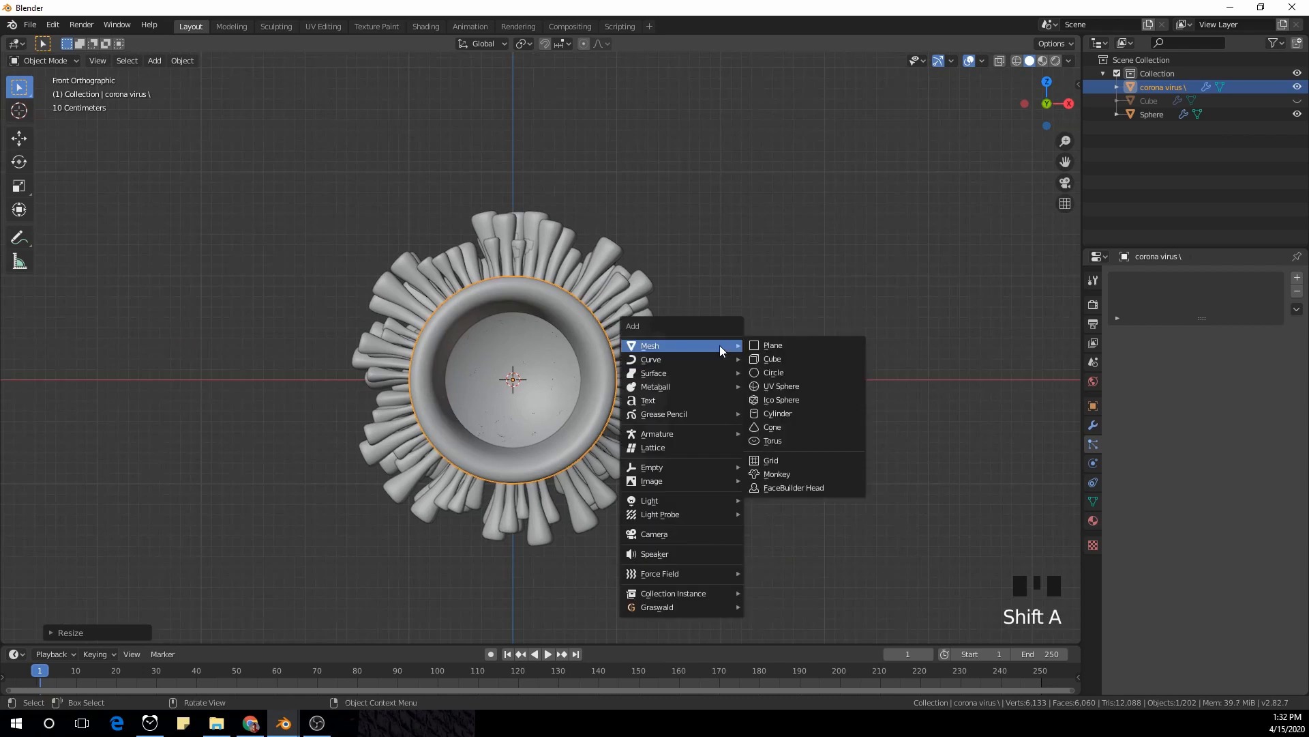
{"action": "left_click", "coordinate": [790, 359]}
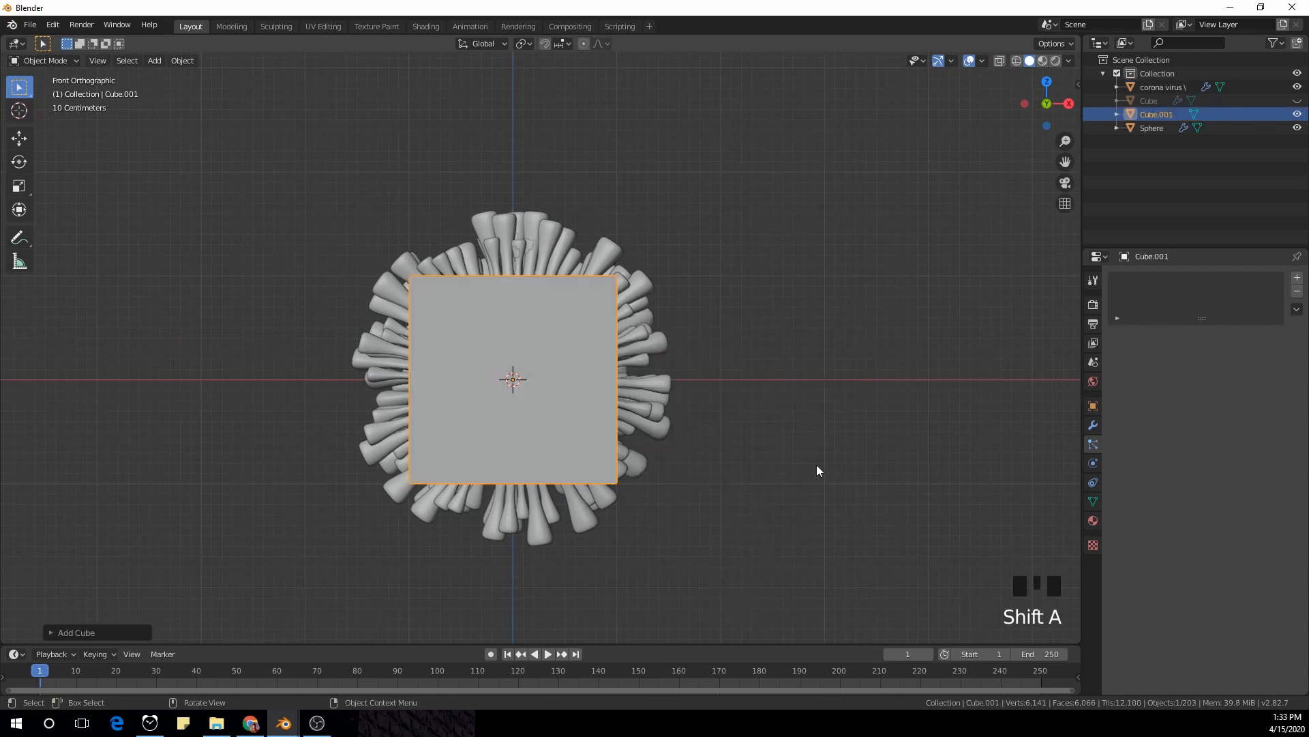
{"action": "scroll", "coordinate": [813, 471], "scroll_direction": "up", "scroll_amount": 1}
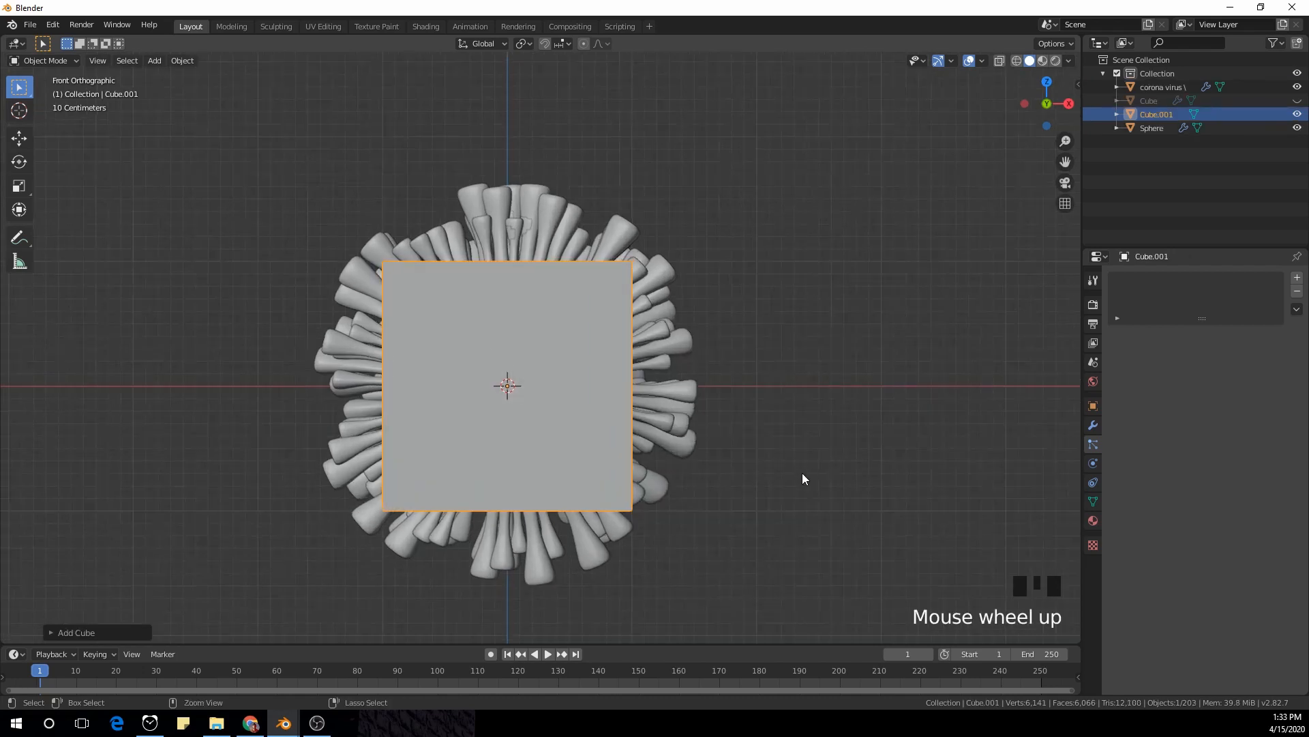
{"action": "key", "text": "ctrl+2"}
{"action": "left_click", "coordinate": [558, 384]}
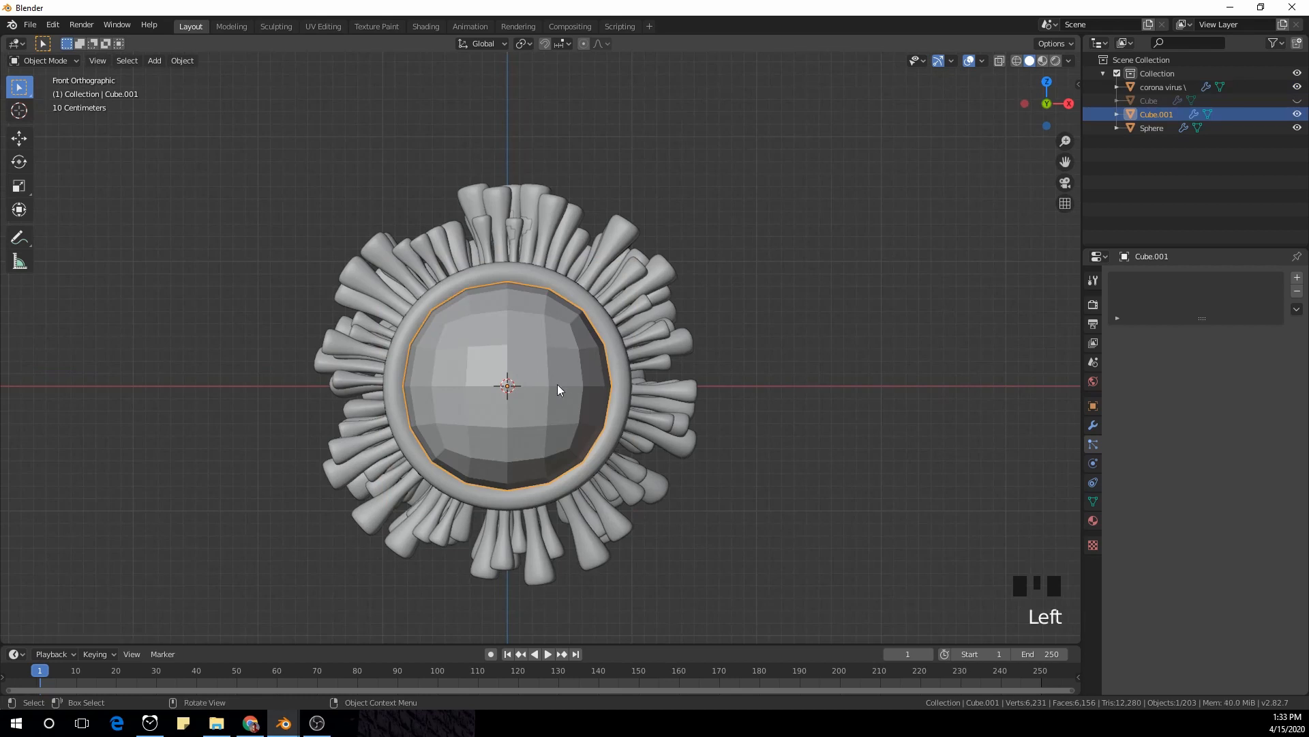
With X-ray on, scale the new cube's four bottom vertices inward to make an egg shape, then return to solid Object Mode display
{"action": "key", "text": "Tab"}
{"action": "middle_click_drag", "start_coordinate": [710, 473], "coordinate": [834, 403], "text": "shift"}
{"action": "left_click", "coordinate": [834, 403]}
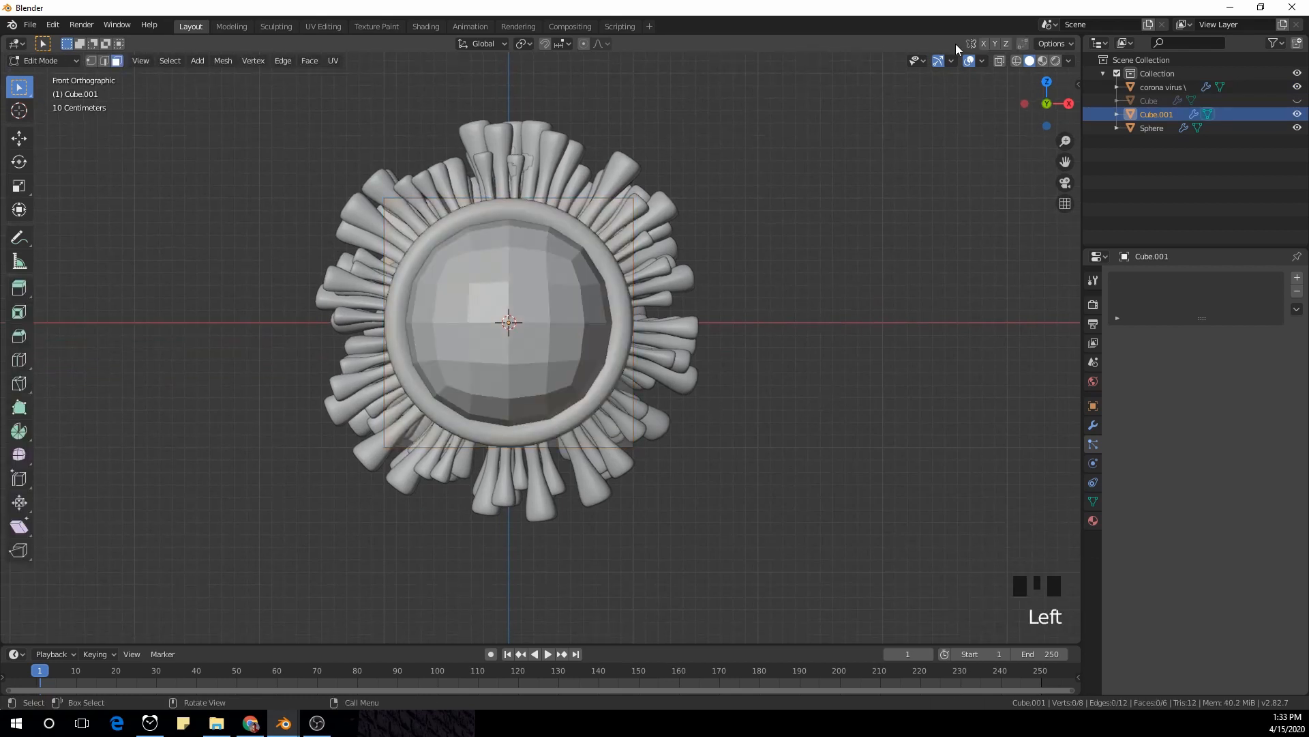
{"action": "left_click", "coordinate": [1000, 60]}
{"action": "left_click_drag", "start_coordinate": [215, 390], "coordinate": [481, 504]}
{"action": "left_click", "coordinate": [107, 135]}
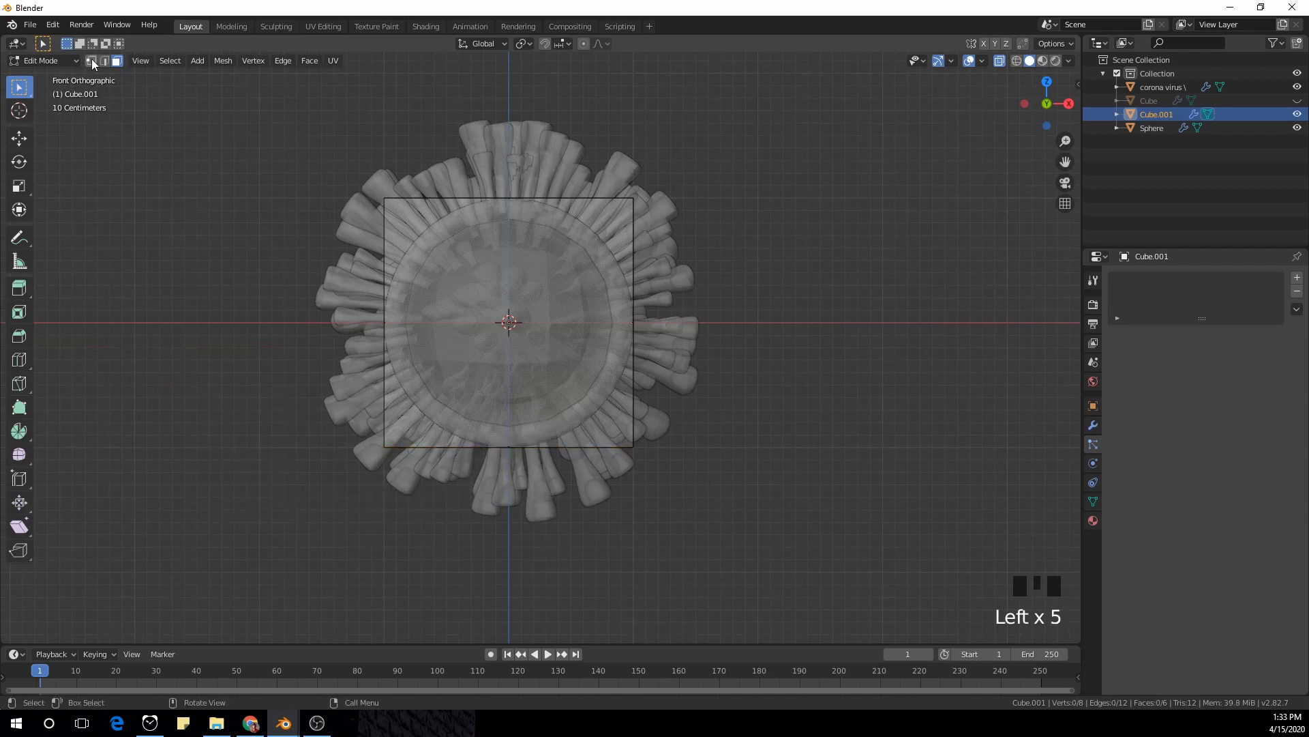
{"action": "left_click", "coordinate": [90, 60]}
{"action": "left_click_drag", "start_coordinate": [237, 350], "coordinate": [727, 528]}
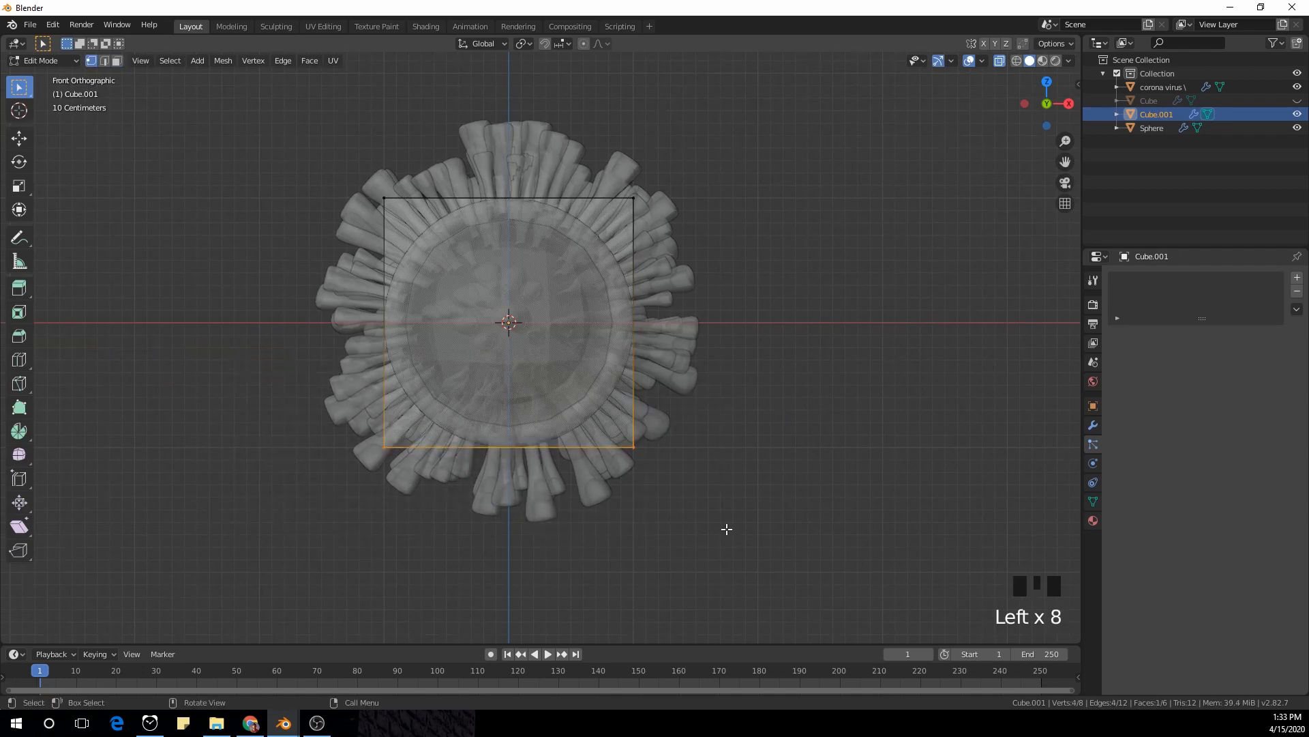
{"action": "key", "text": "s"}
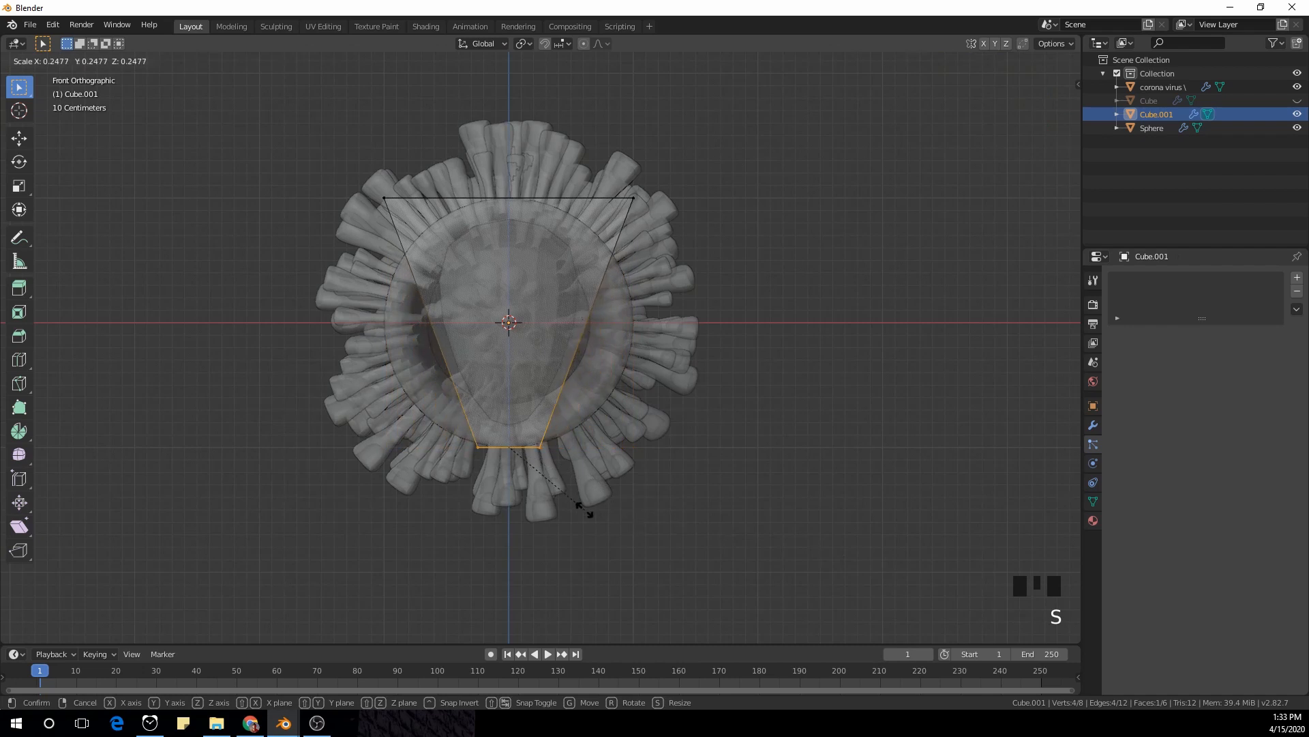
{"action": "left_click", "coordinate": [631, 513]}
{"action": "key", "text": "Tab"}
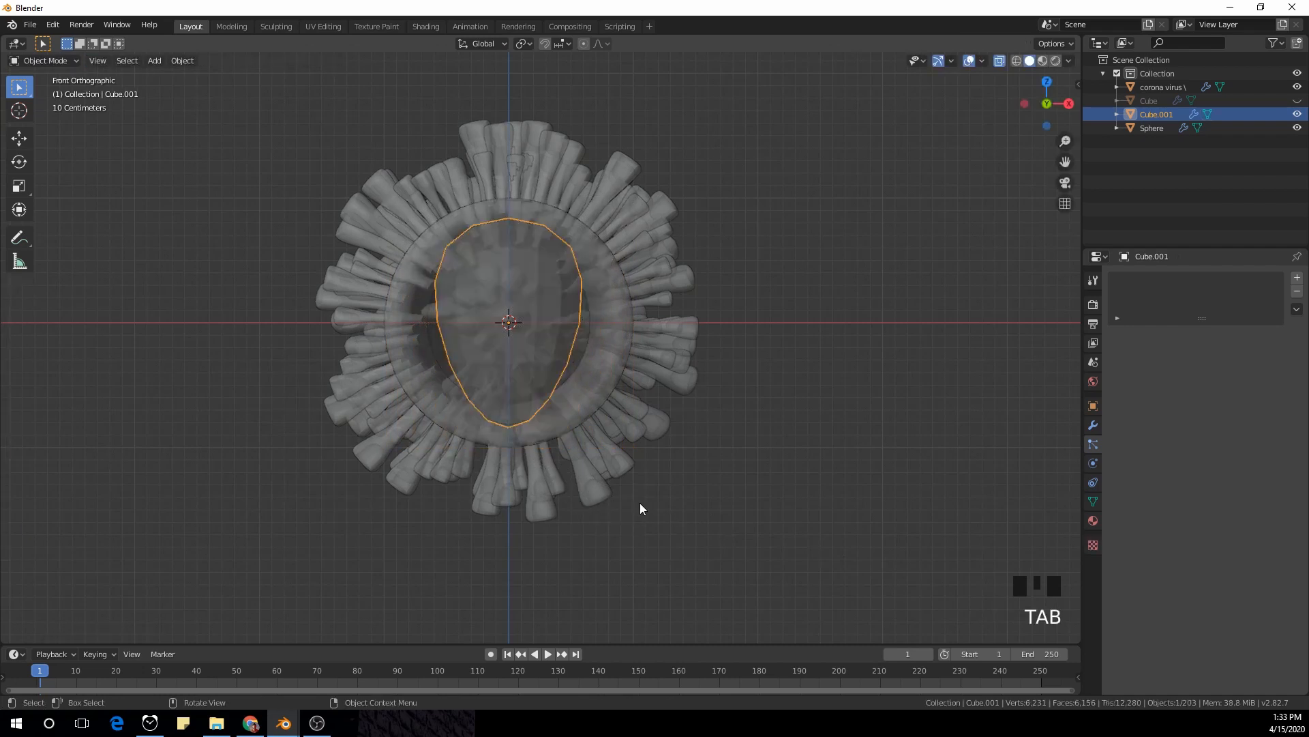
{"action": "left_click", "coordinate": [998, 62]}
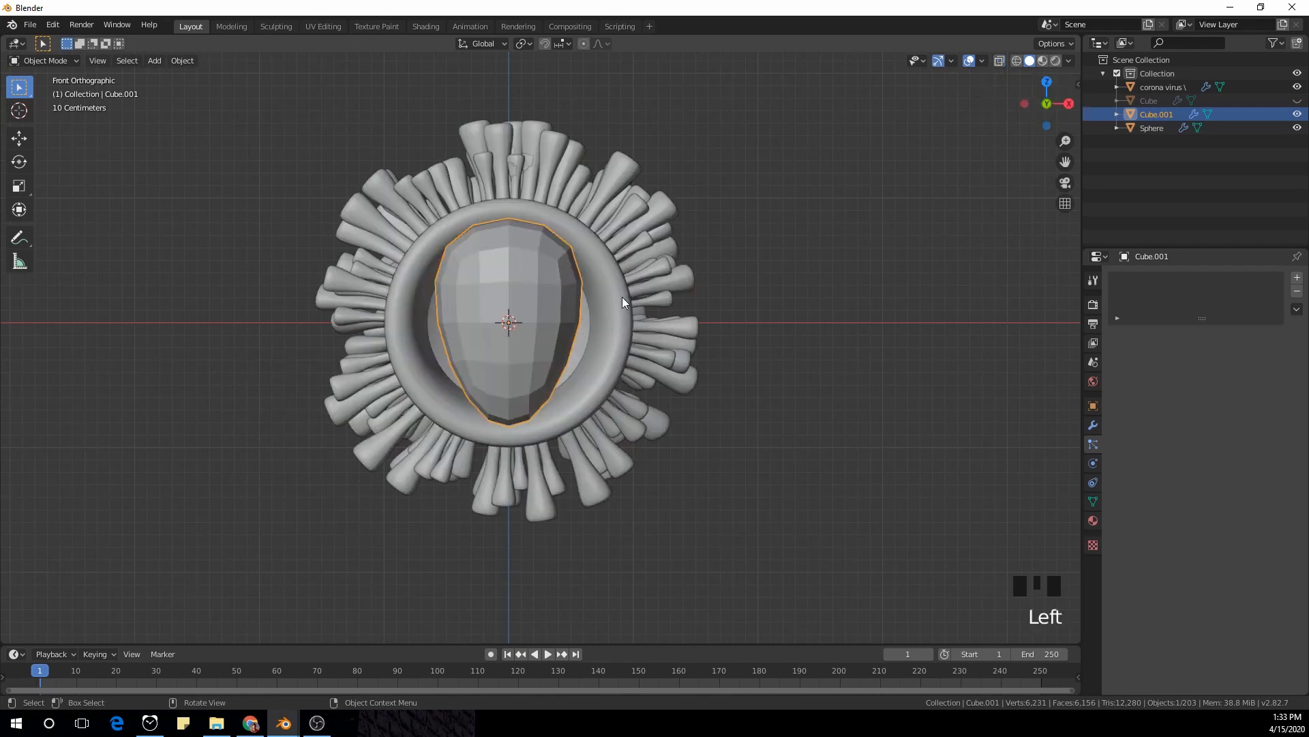
Apply Shade Smooth to the egg-shaped core
{"action": "scroll", "coordinate": [622, 297], "scroll_direction": "up", "scroll_amount": 2}
{"action": "middle_click_drag", "start_coordinate": [673, 248], "coordinate": [624, 306]}
{"action": "right_click", "coordinate": [589, 306]}
{"action": "right_click", "coordinate": [518, 295]}
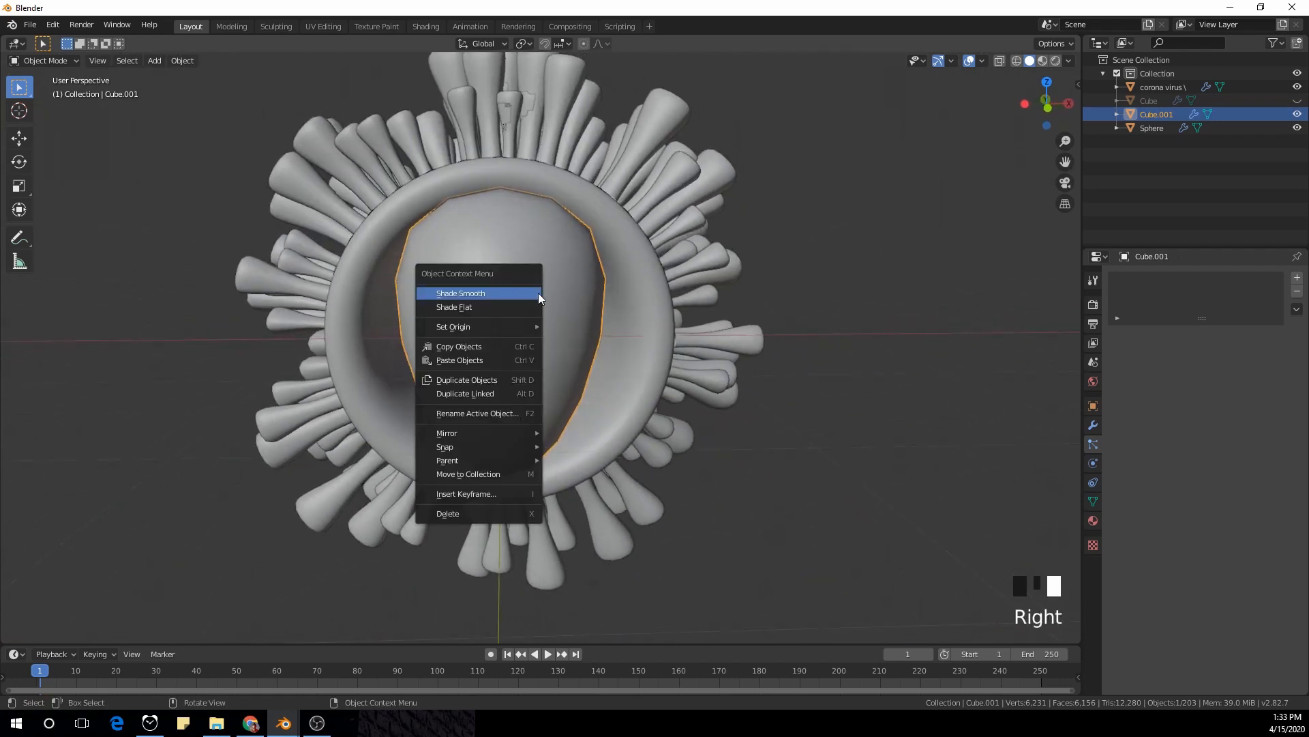
{"action": "left_click", "coordinate": [468, 293]}
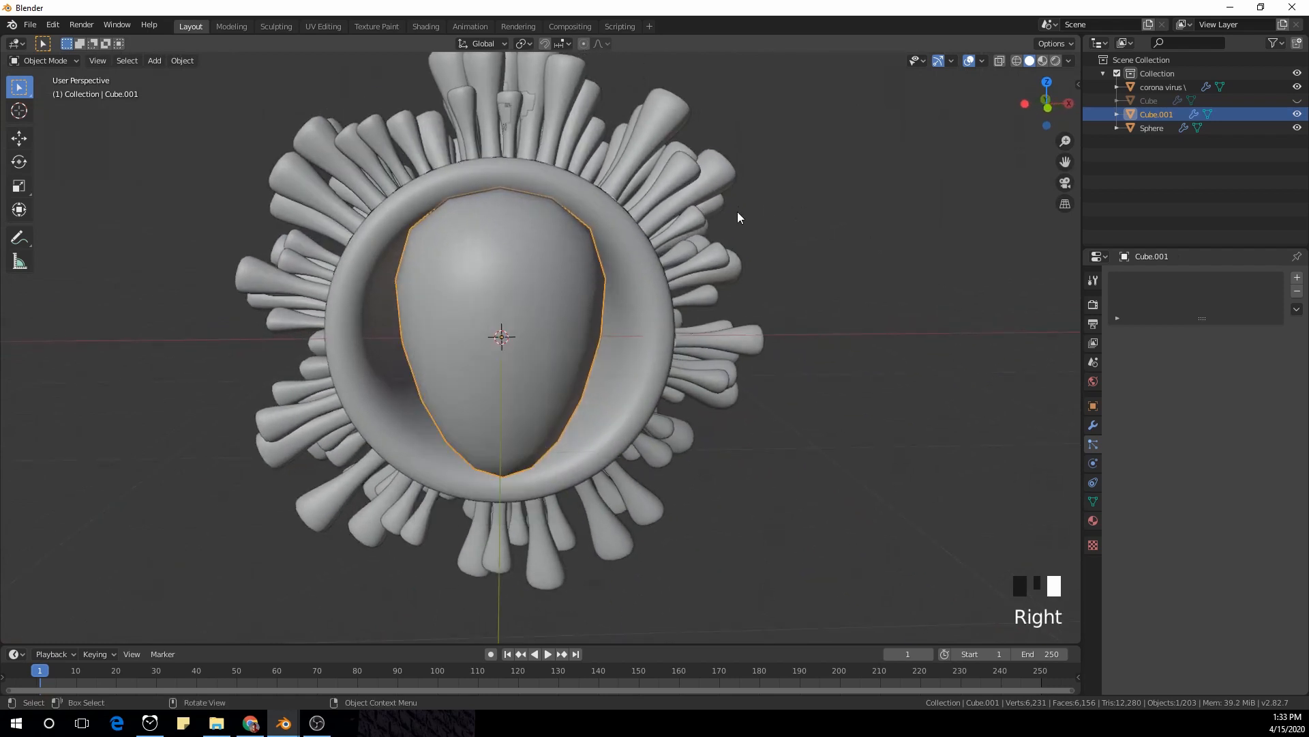
Add a particle system to the "corona virus \" shell and set its type to Hair
{"action": "mouse_move", "coordinate": [738, 212]}
{"action": "middle_mouse_down"}
{"action": "mouse_move", "coordinate": [824, 225]}
{"action": "mouse_move", "coordinate": [723, 211]}
{"action": "middle_mouse_up"}
{"action": "middle_click_drag", "start_coordinate": [669, 211], "coordinate": [648, 241]}
{"action": "left_click", "coordinate": [607, 283]}
{"action": "middle_click_drag", "start_coordinate": [607, 284], "coordinate": [976, 432]}
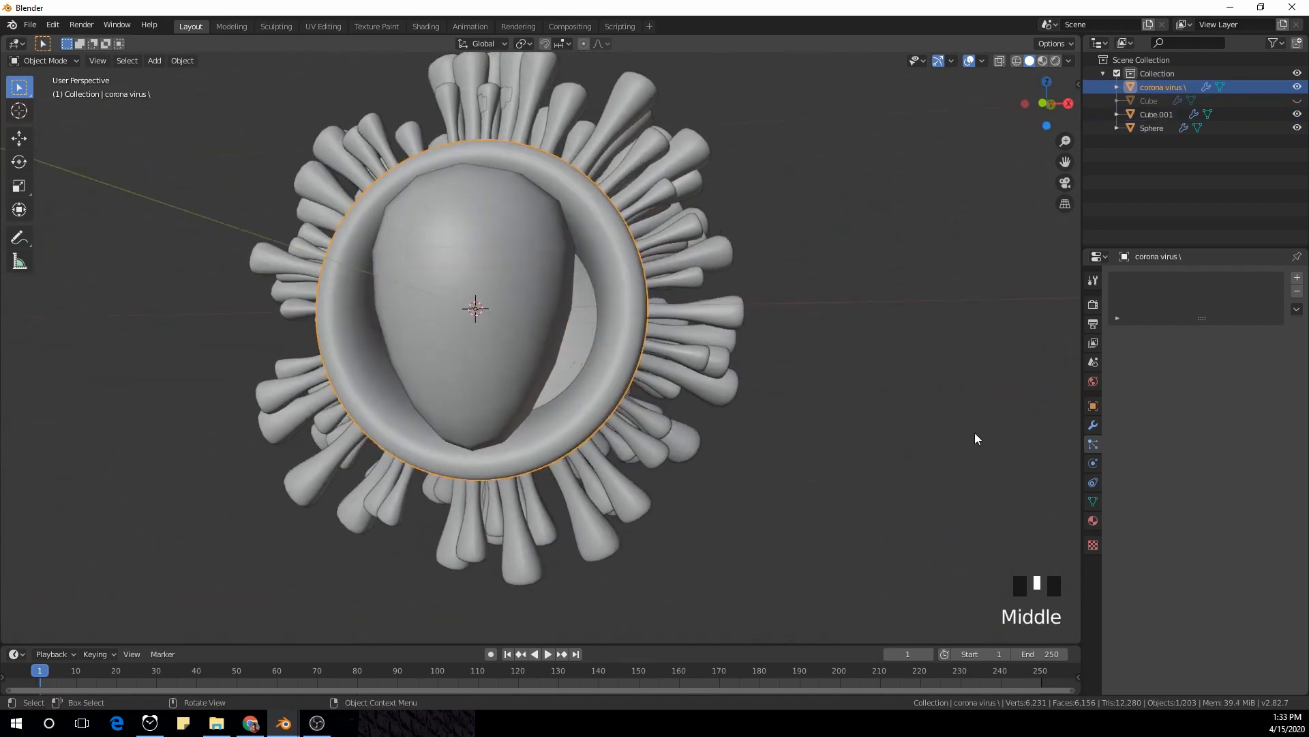
{"action": "middle_click_drag", "start_coordinate": [394, 290], "coordinate": [620, 284]}
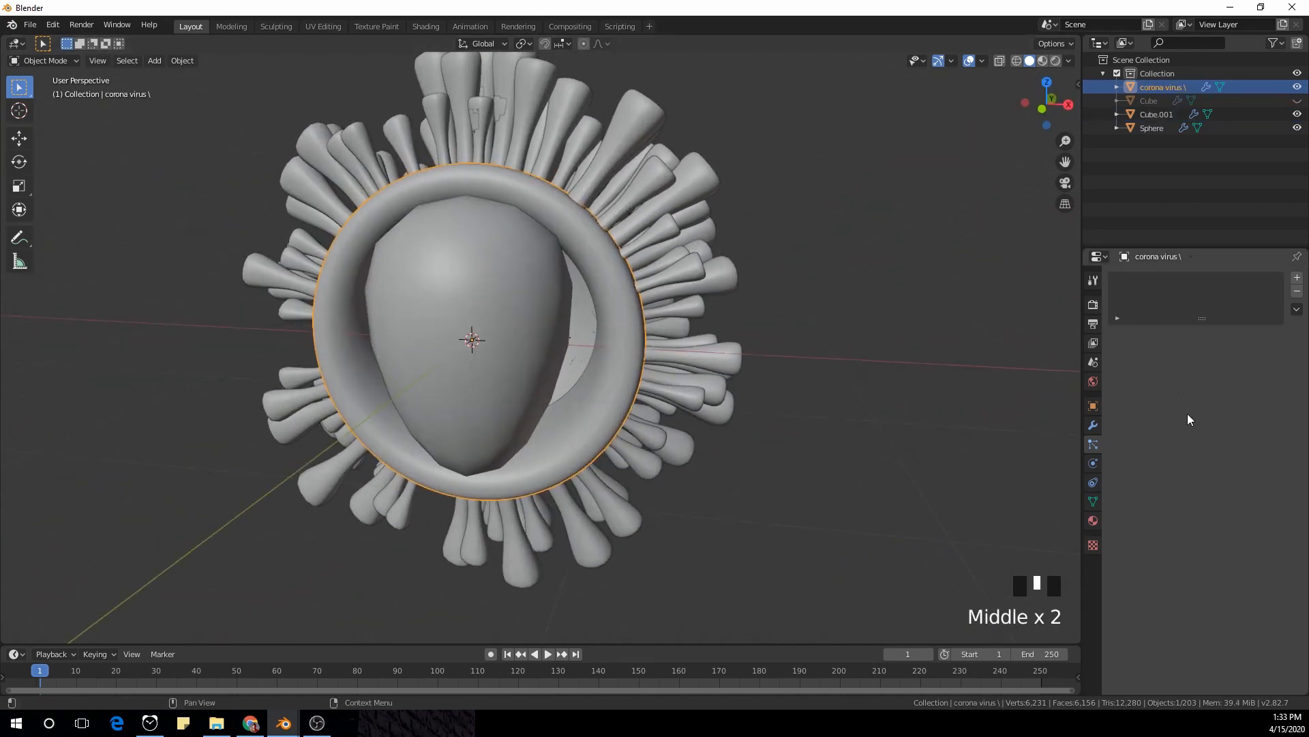
{"action": "left_click", "coordinate": [1093, 425]}
{"action": "left_click", "coordinate": [1094, 444]}
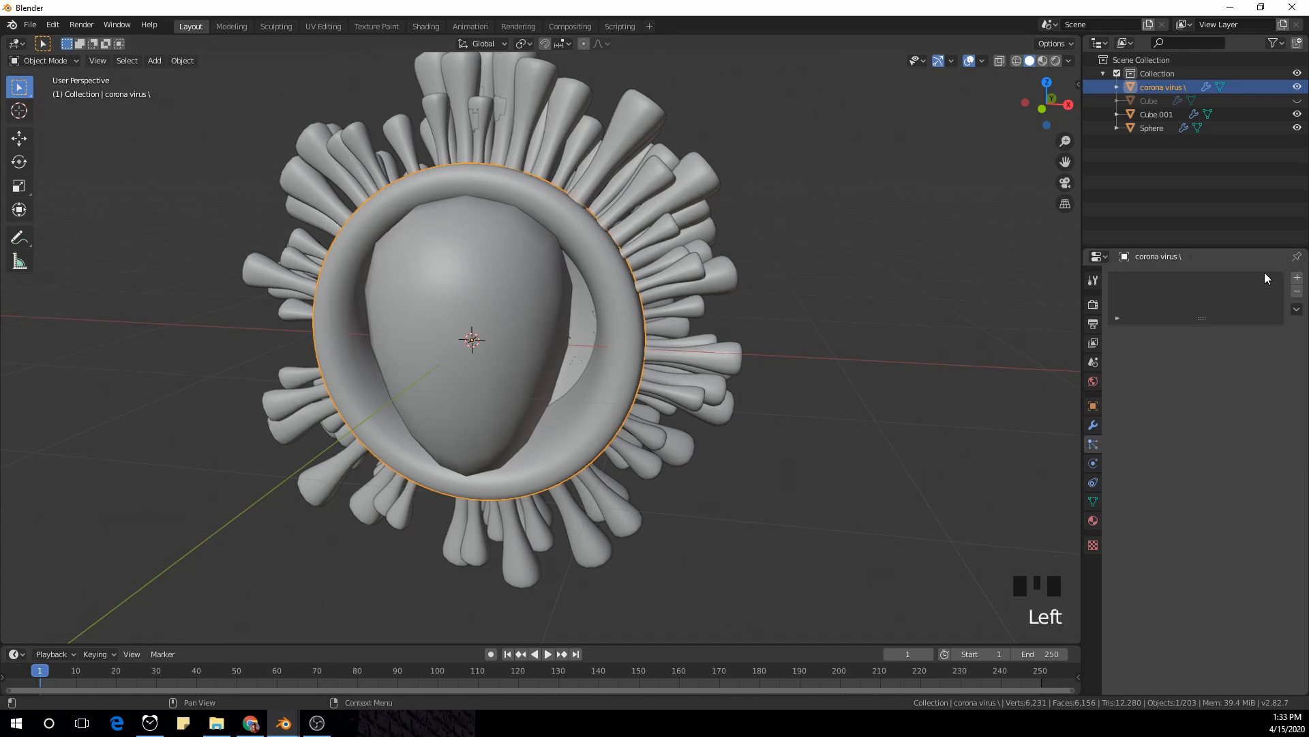
{"action": "left_click", "coordinate": [1298, 278]}
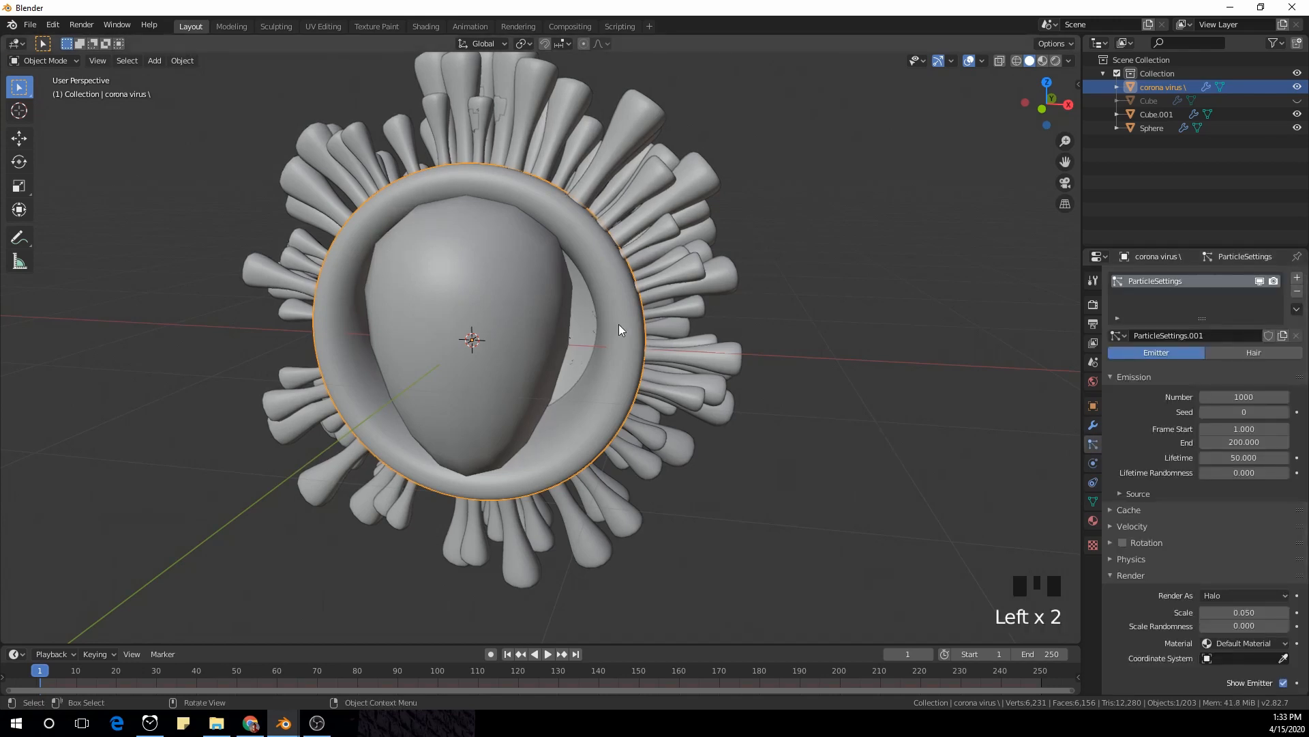
{"action": "middle_click_drag", "start_coordinate": [620, 325], "coordinate": [628, 282]}
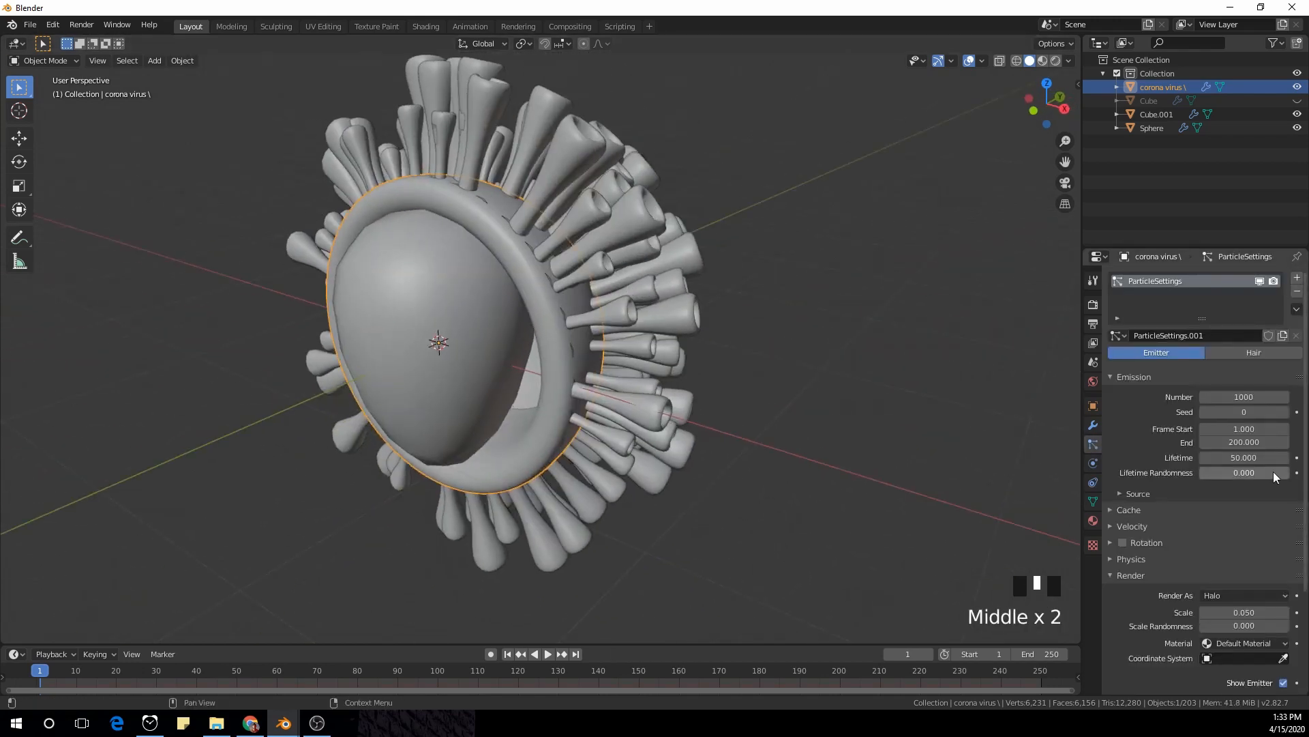
{"action": "left_click", "coordinate": [1262, 352]}
{"action": "middle_click_drag", "start_coordinate": [921, 409], "coordinate": [755, 452]}
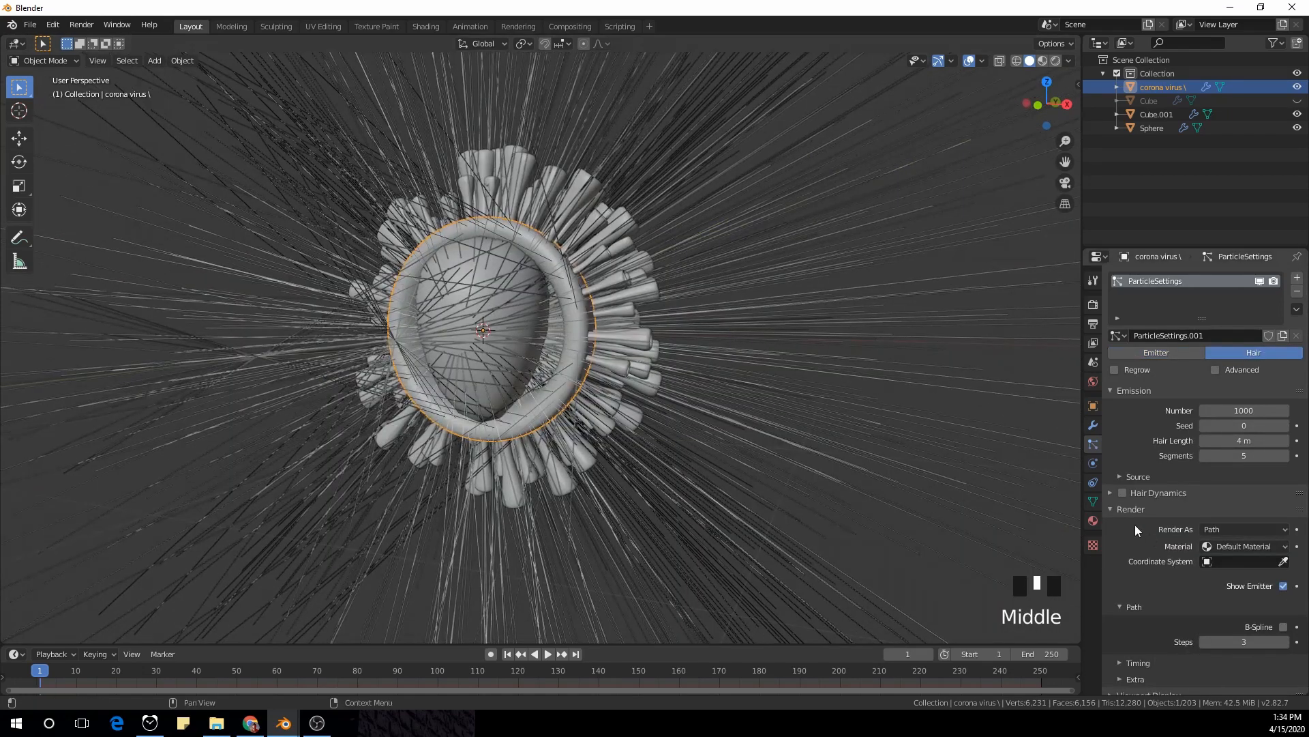
Render the shell's hair particles as Object and use the egg-shaped Cube.001 as the instance object
{"action": "left_click", "coordinate": [1224, 528]}
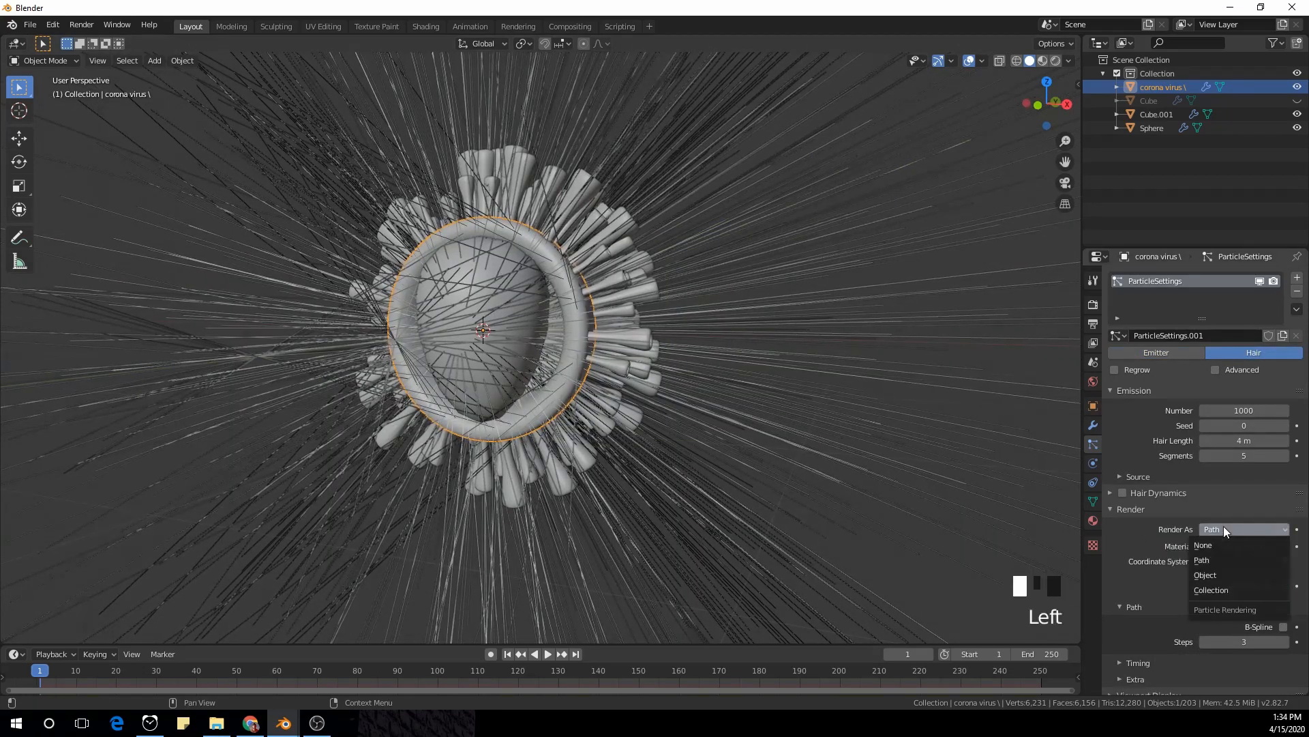
{"action": "left_click", "coordinate": [1230, 576]}
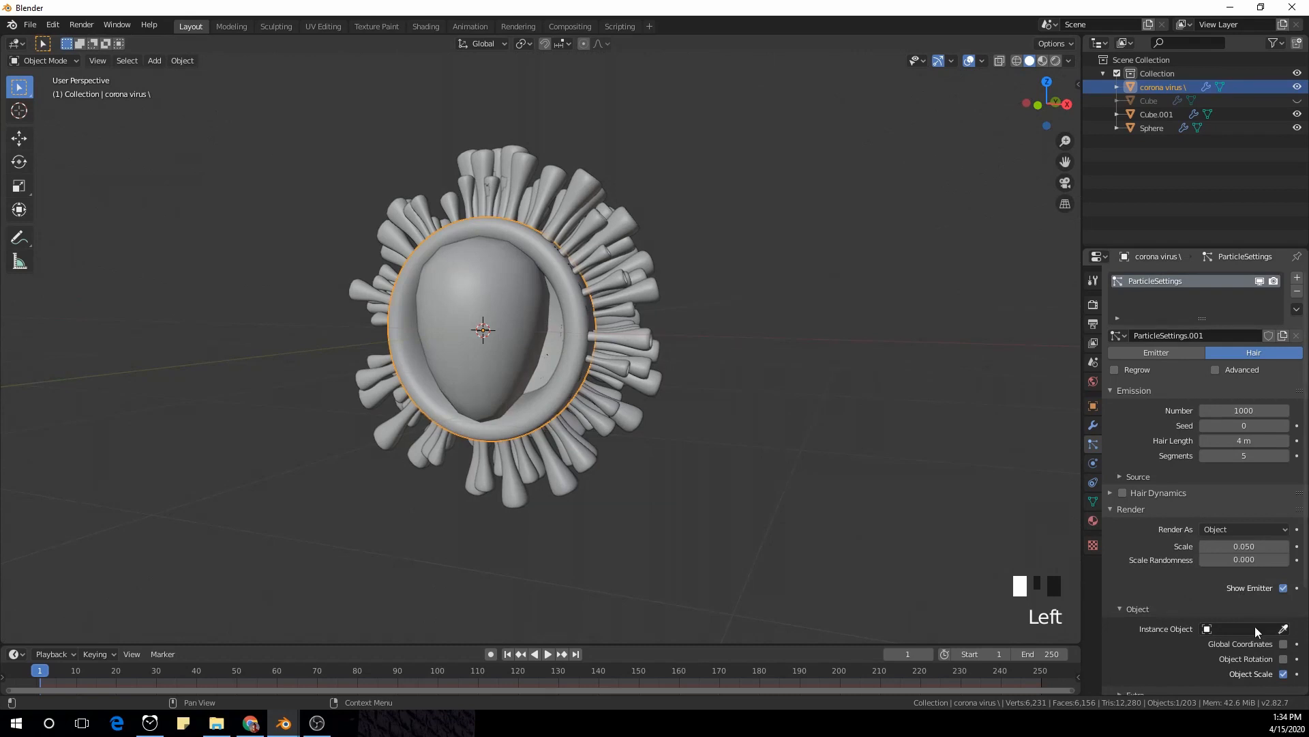
{"action": "scroll", "coordinate": [1246, 621], "scroll_direction": "down", "scroll_amount": 2}
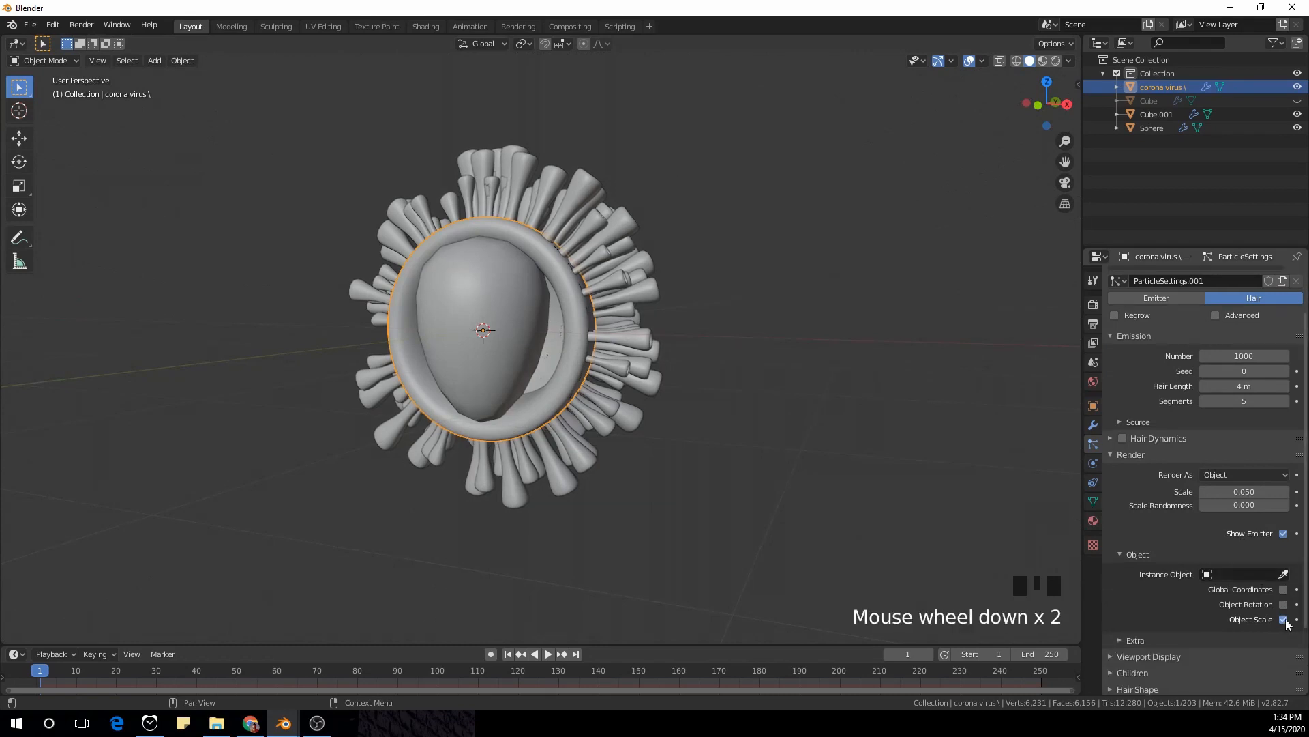
{"action": "left_click", "coordinate": [1267, 576]}
{"action": "left_click", "coordinate": [1192, 461]}
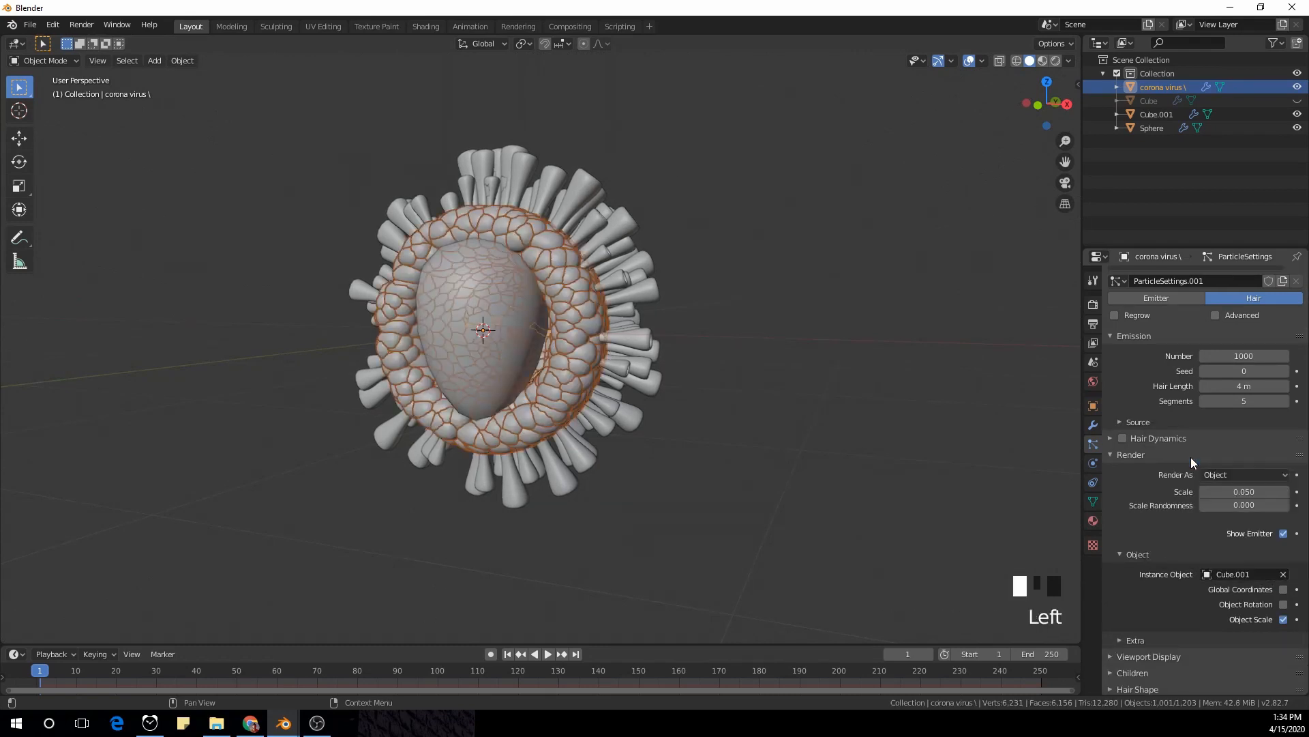
Set the particle render scale to 0.010 and view the shell from the front
{"action": "scroll", "coordinate": [748, 405], "scroll_direction": "up", "scroll_amount": 1}
{"action": "left_click_drag", "start_coordinate": [1259, 496], "coordinate": [1227, 496]}
{"action": "scroll", "coordinate": [718, 410], "scroll_direction": "up", "scroll_amount": 1}
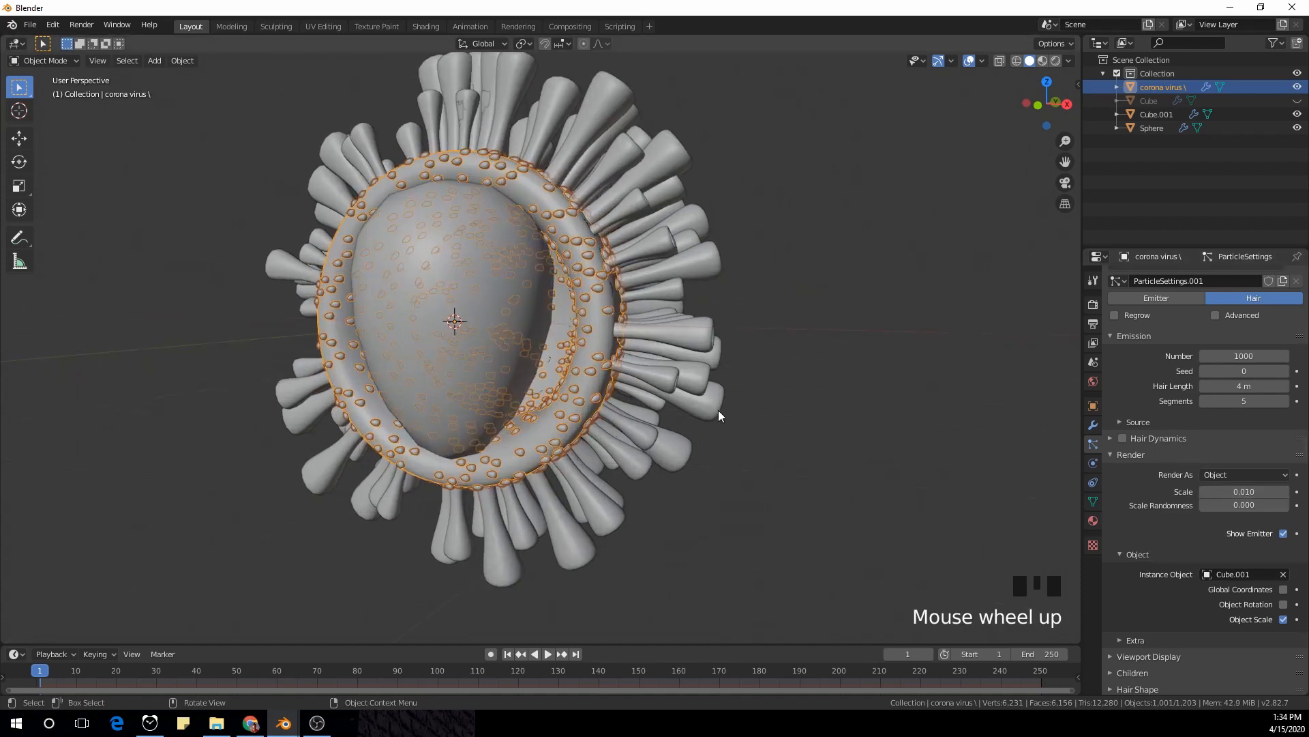
{"action": "middle_click_drag", "start_coordinate": [719, 410], "coordinate": [750, 414]}
{"action": "key", "text": "KP_1"}
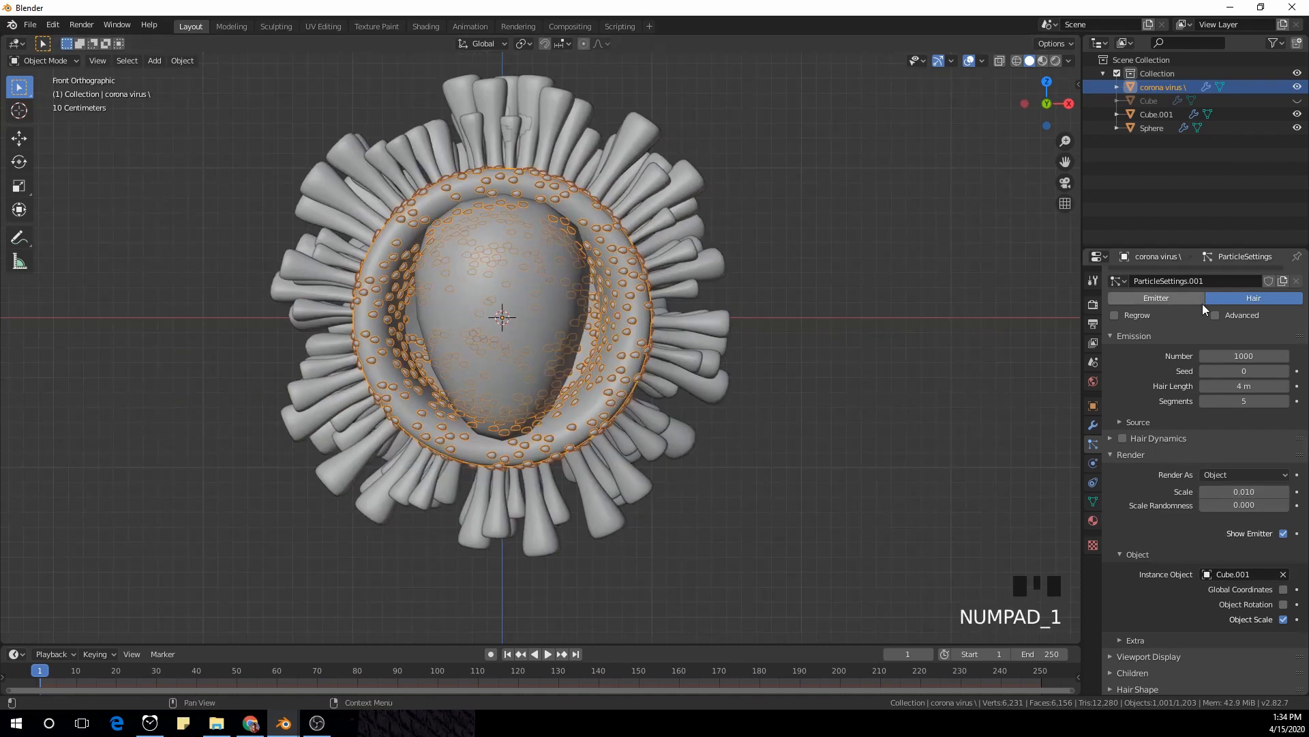
Enable the advanced hair options and set the particle scale randomness to 1.000, keeping the render scale at 0.010
{"action": "left_click", "coordinate": [1216, 315]}
{"action": "scroll", "coordinate": [1208, 431], "scroll_direction": "down", "scroll_amount": 3}
{"action": "scroll", "coordinate": [1178, 481], "scroll_direction": "down", "scroll_amount": 2}
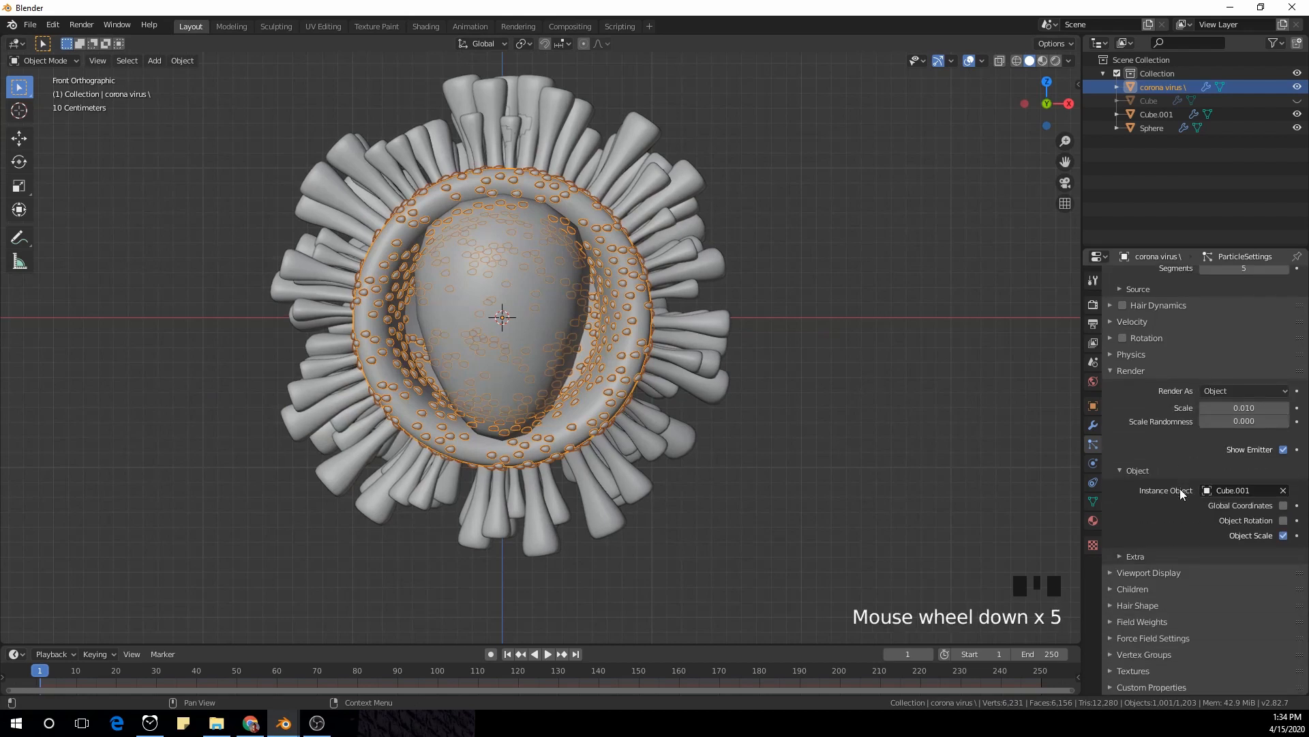
{"action": "left_click", "coordinate": [1232, 424]}
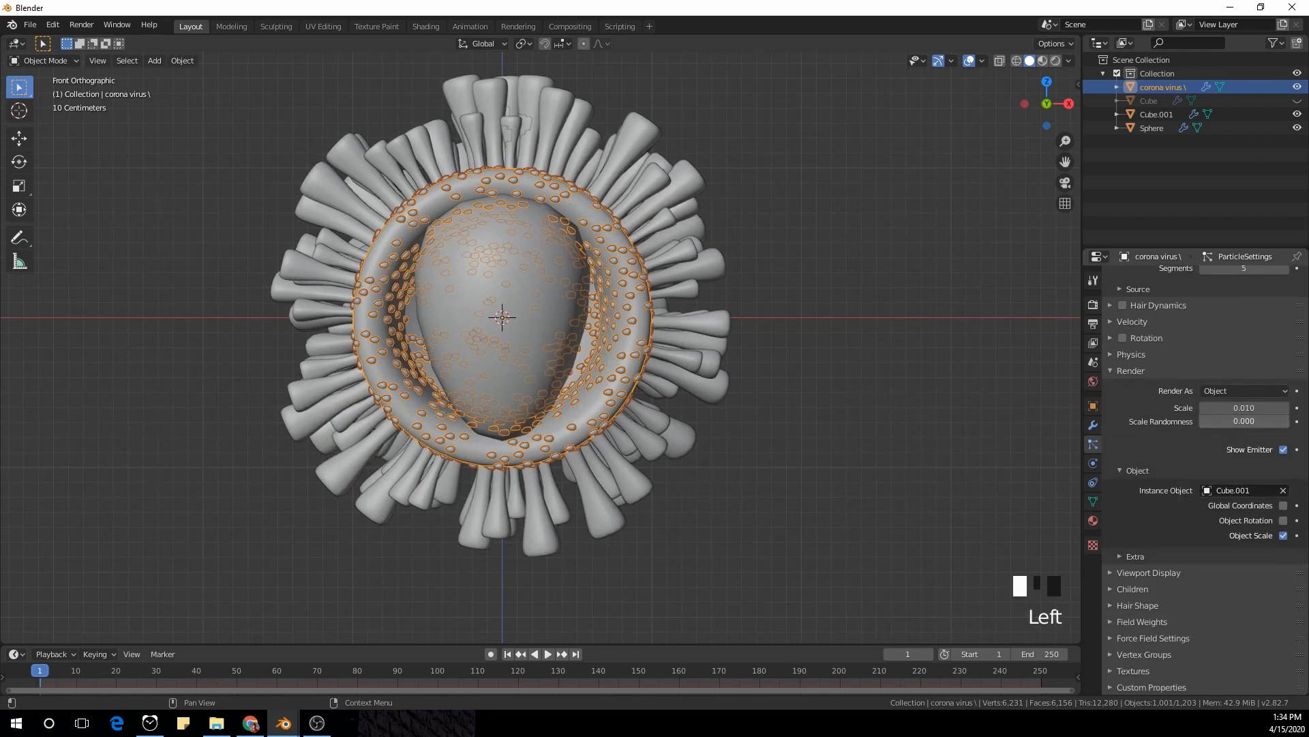
{"action": "left_click_drag", "start_coordinate": [1232, 421], "coordinate": [1270, 421]}
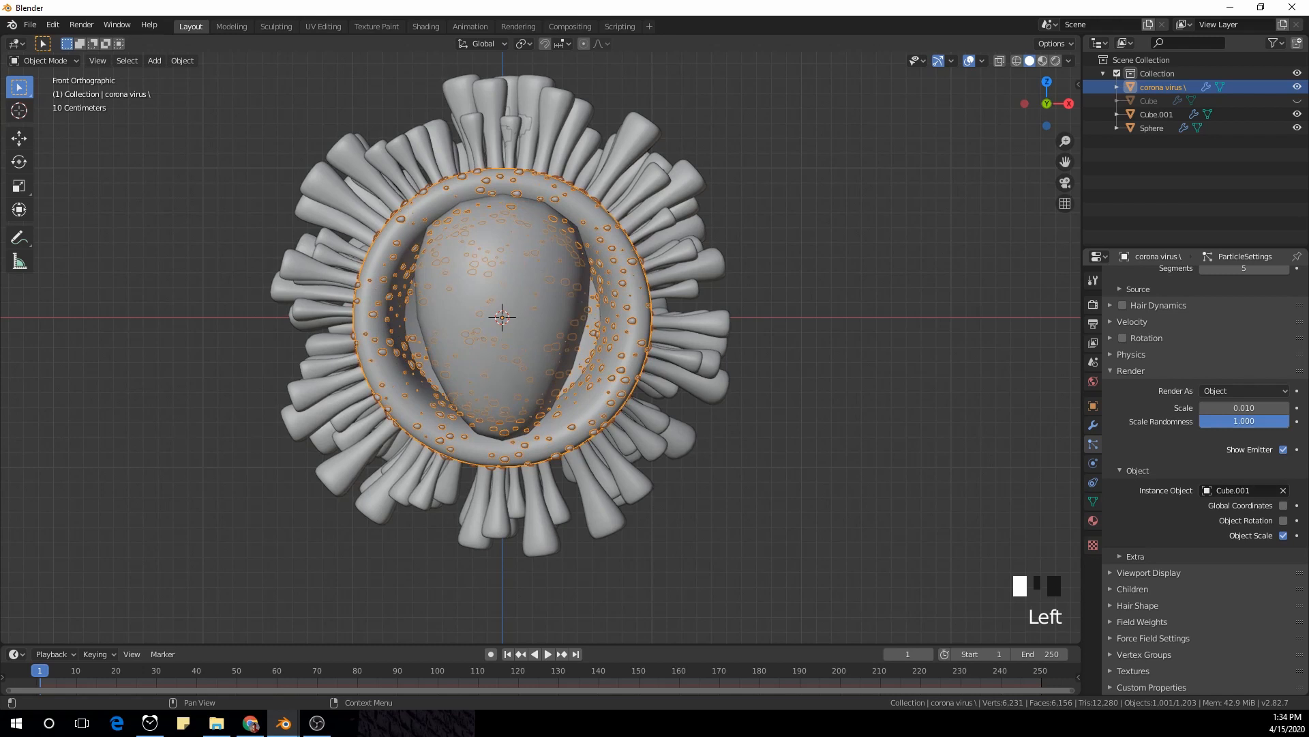
{"action": "scroll", "coordinate": [641, 407], "scroll_direction": "up", "scroll_amount": 1}
{"action": "scroll", "coordinate": [1178, 478], "scroll_direction": "up", "scroll_amount": 1}
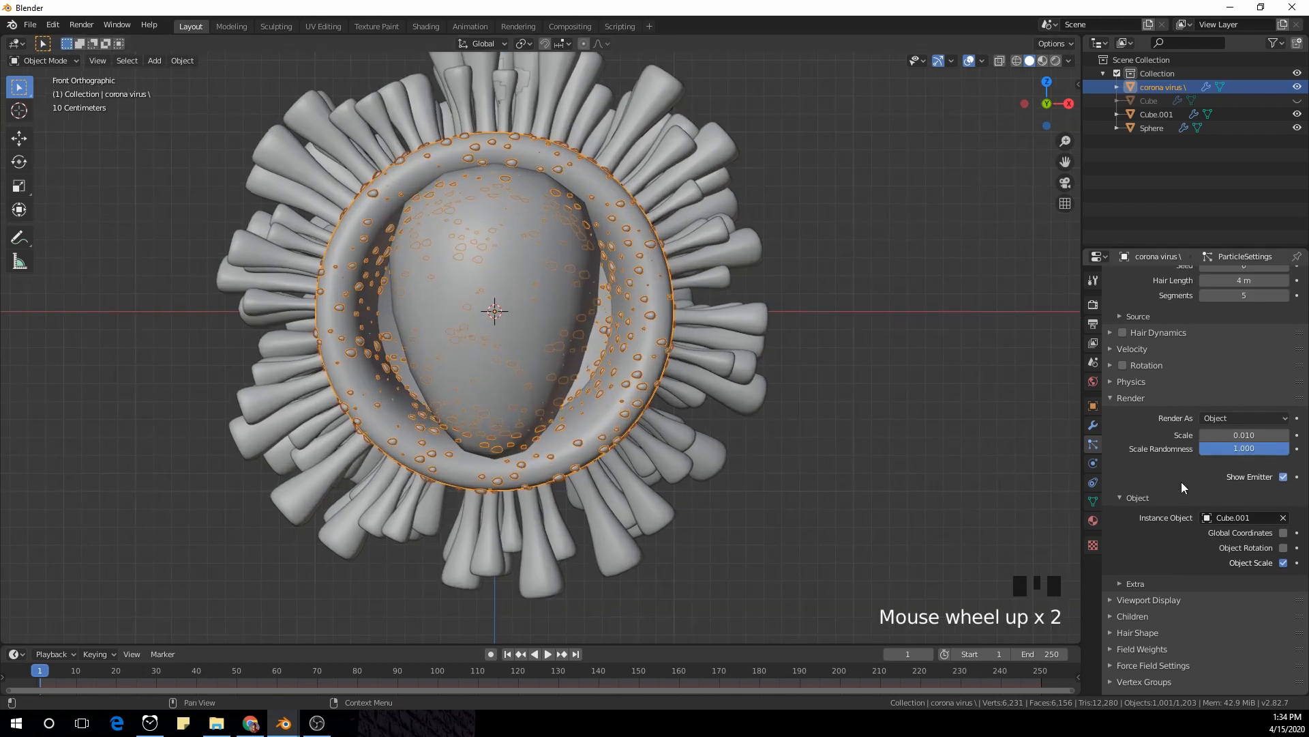
{"action": "scroll", "coordinate": [1182, 482], "scroll_direction": "up", "scroll_amount": 1}
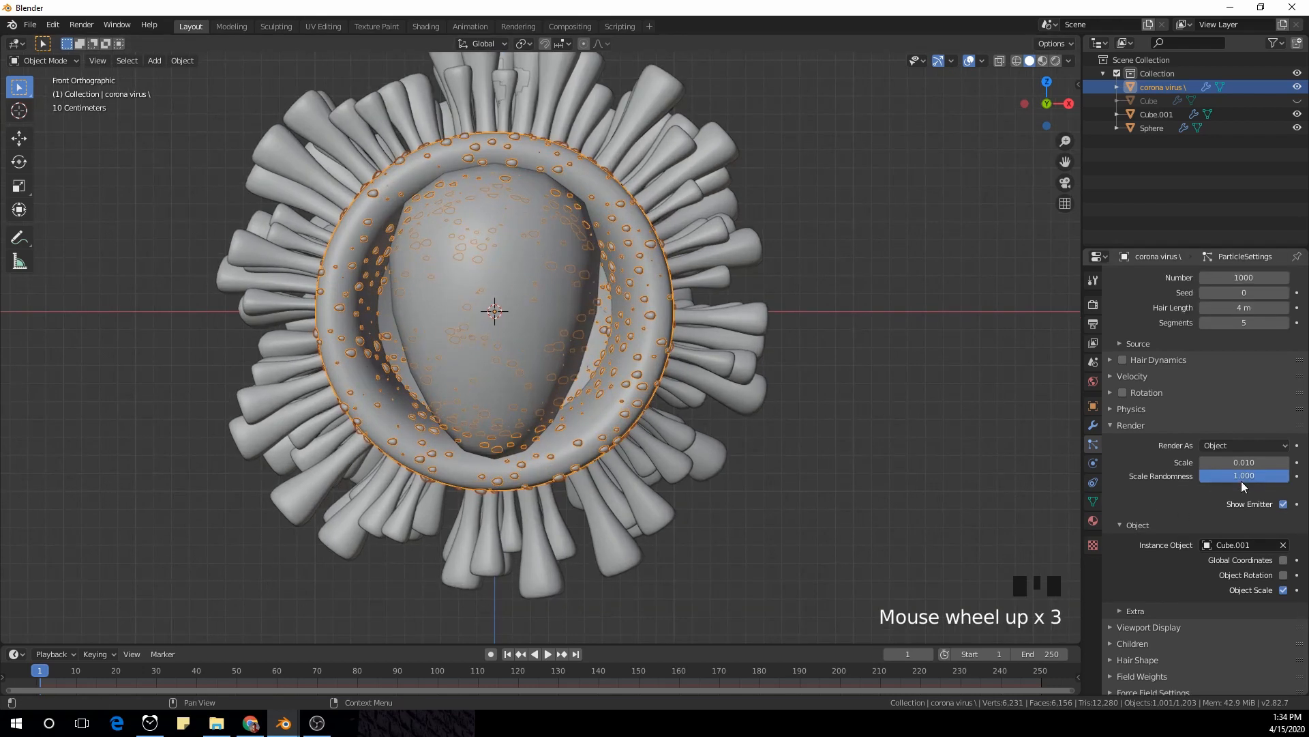
{"action": "left_click", "coordinate": [1287, 464]}
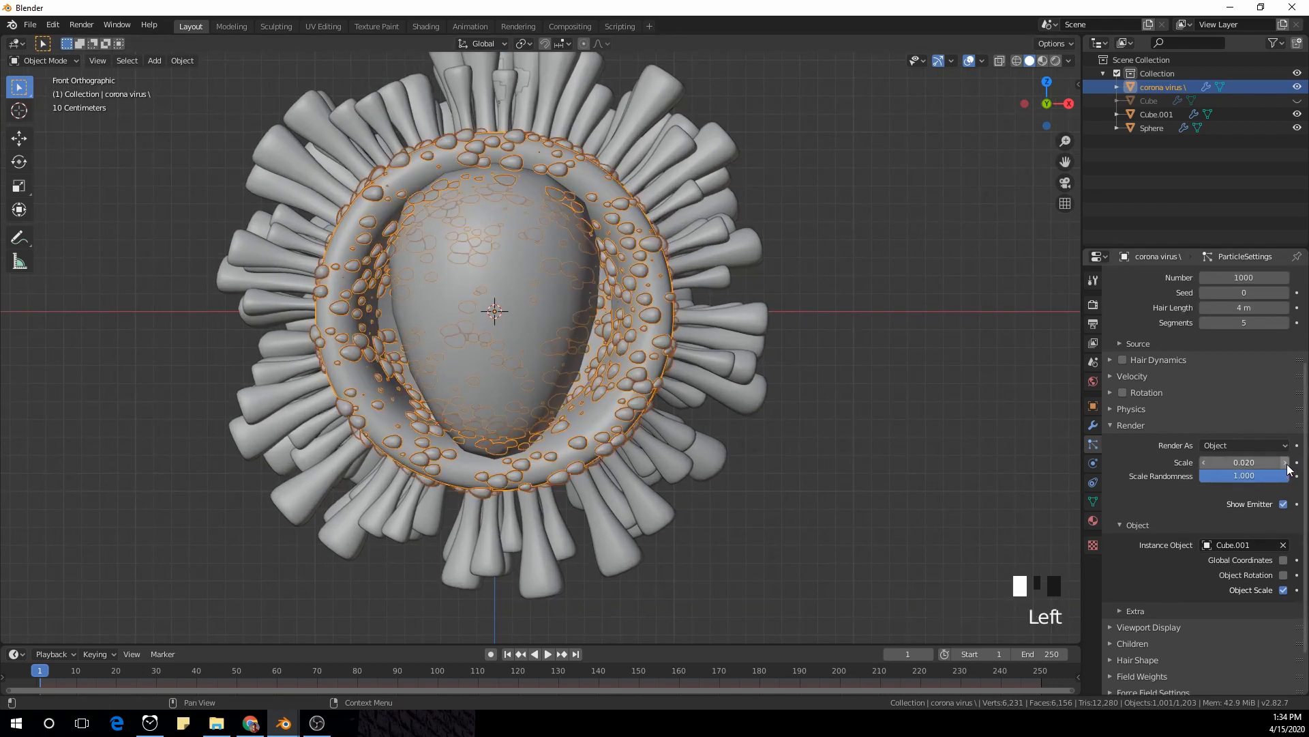
{"action": "left_click", "coordinate": [1205, 462]}
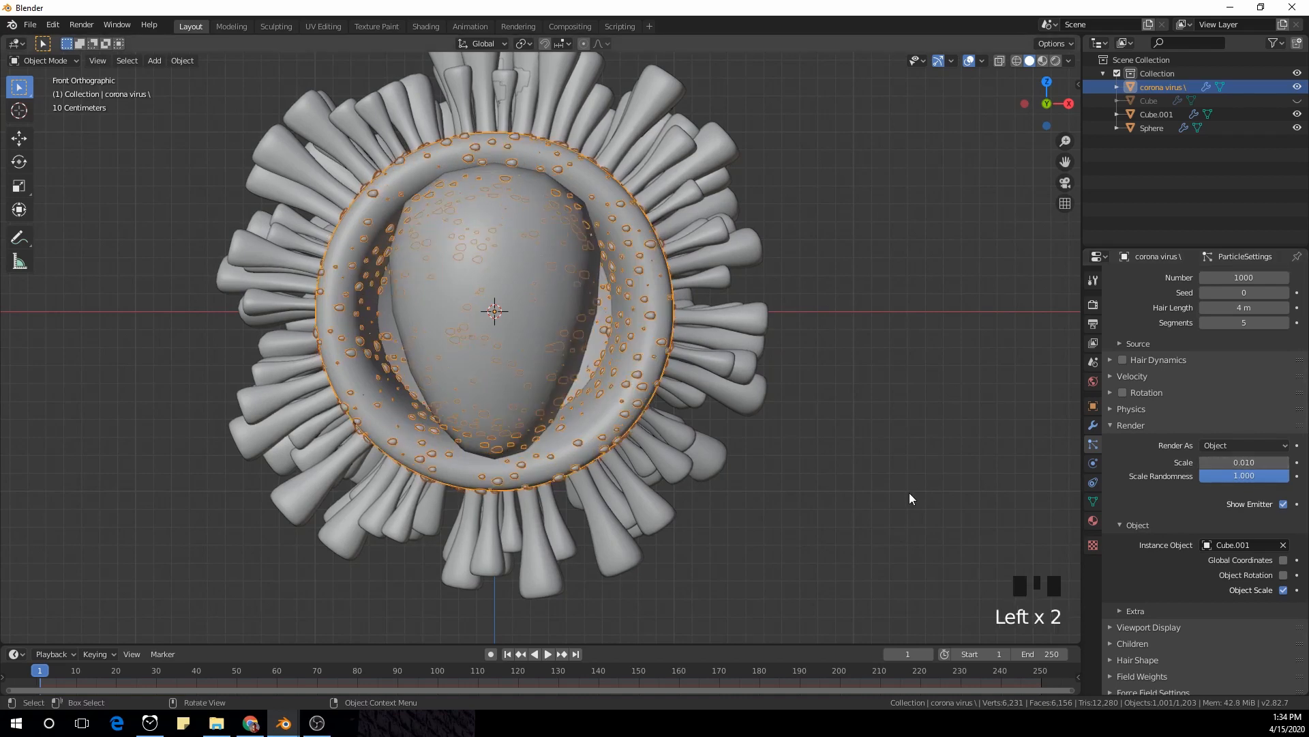
Move the egg-shaped core Cube.001 out of the shell, far along the positive X direction
{"action": "scroll", "coordinate": [579, 396], "scroll_direction": "down", "scroll_amount": 1}
{"action": "left_click", "coordinate": [508, 315]}
{"action": "left_click", "coordinate": [509, 314]}
{"action": "scroll", "coordinate": [509, 315], "scroll_direction": "down", "scroll_amount": 1}
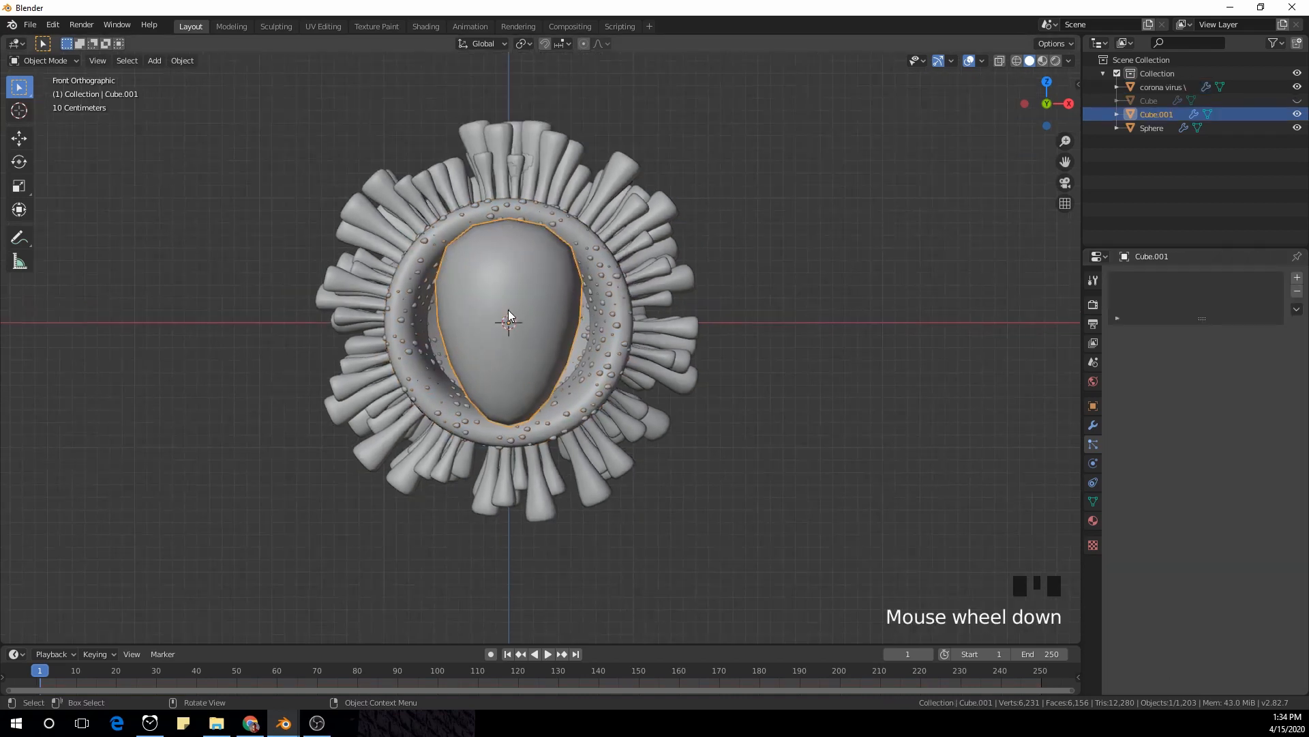
{"action": "scroll", "coordinate": [559, 351], "scroll_direction": "down", "scroll_amount": 9}
{"action": "key", "text": "g"}
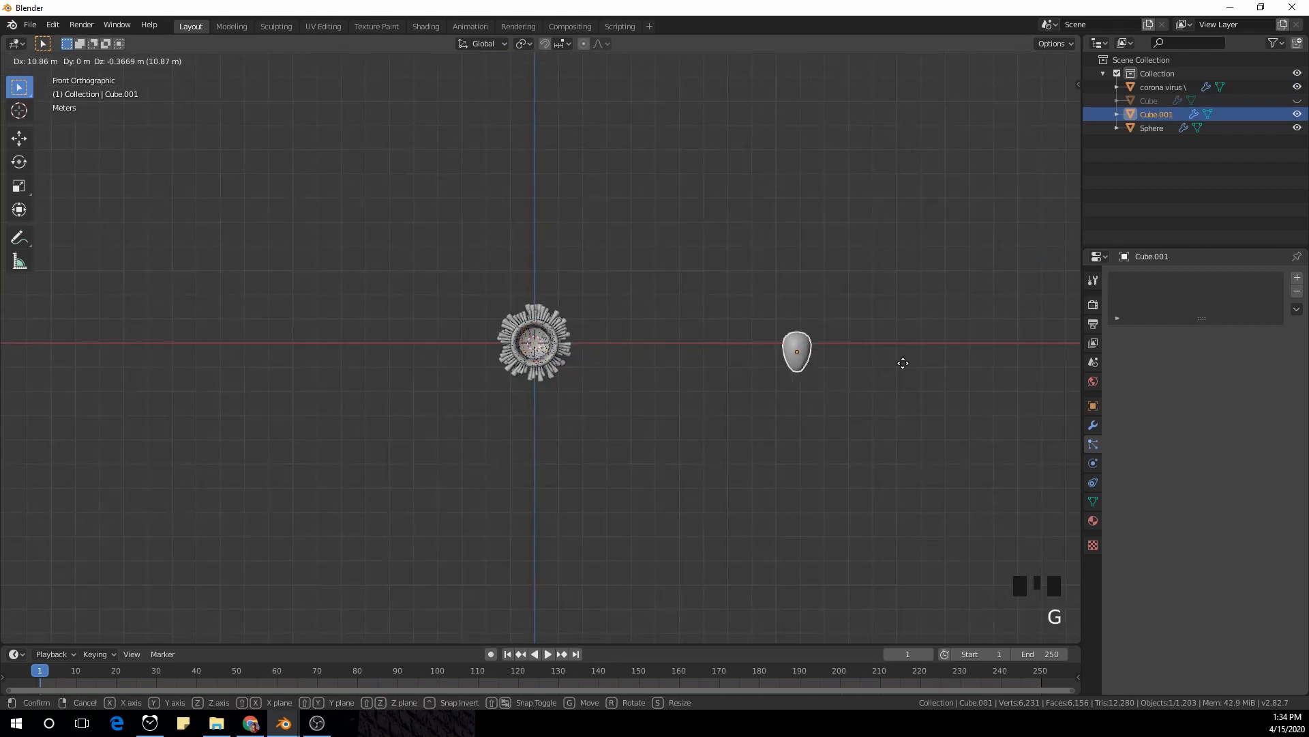
{"action": "left_click", "coordinate": [955, 363]}
{"action": "scroll", "coordinate": [627, 362], "scroll_direction": "up", "scroll_amount": 8}
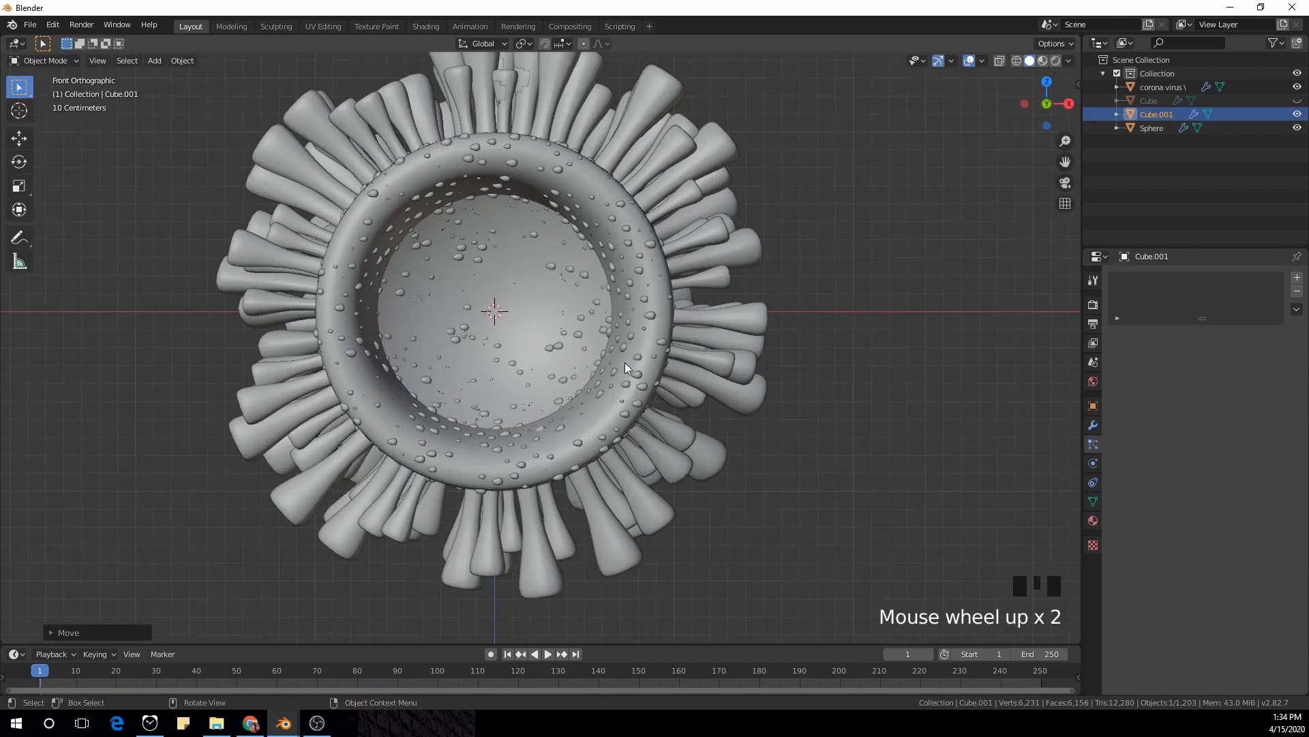
Set the velocity randomization of the shell's hair particles to 0.1
{"action": "left_click", "coordinate": [640, 337]}
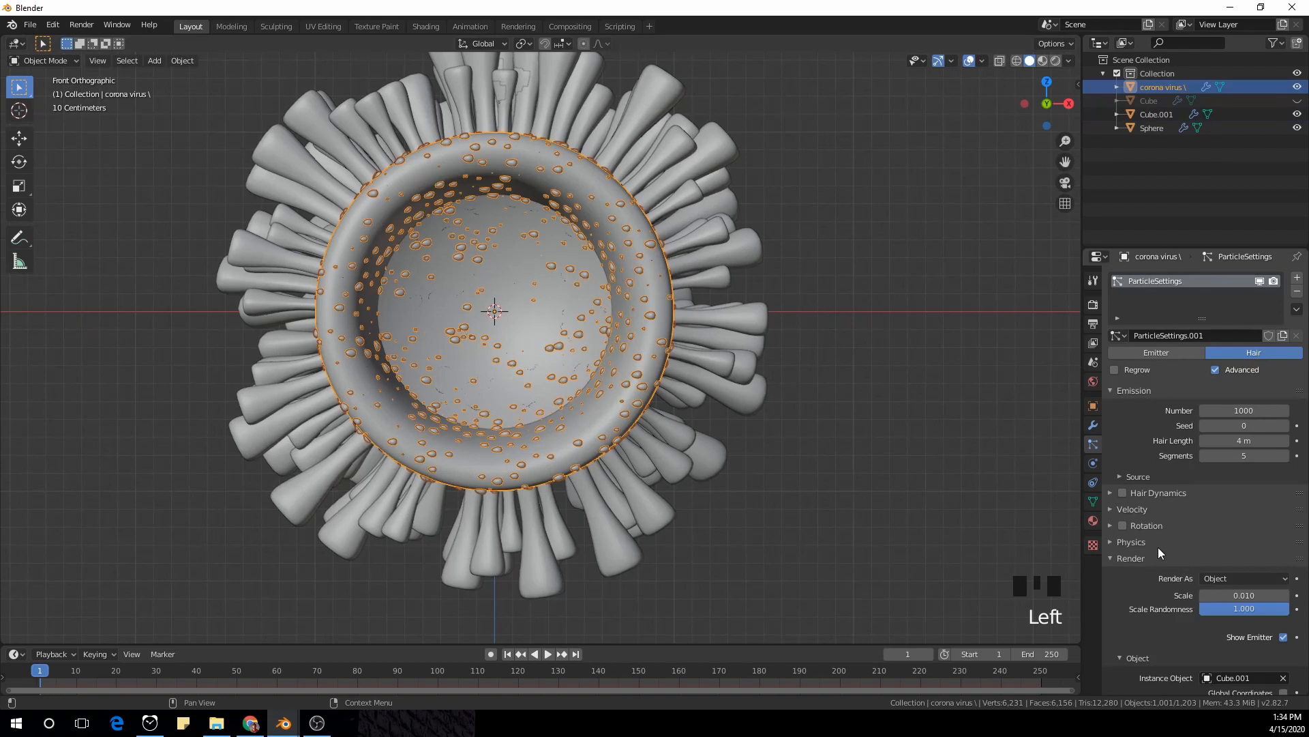
{"action": "left_click", "coordinate": [1132, 509]}
{"action": "scroll", "coordinate": [1194, 573], "scroll_direction": "down", "scroll_amount": 1}
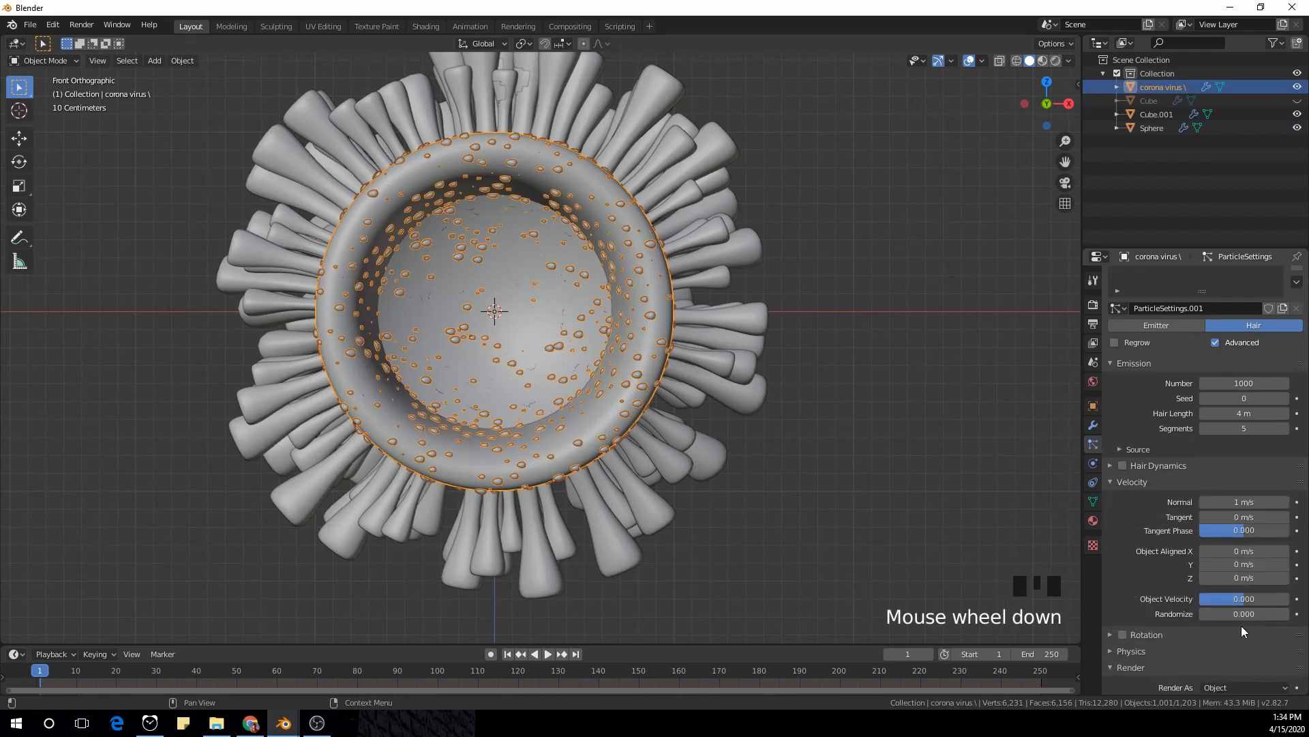
{"action": "left_click_drag", "start_coordinate": [1247, 615], "coordinate": [1289, 615]}
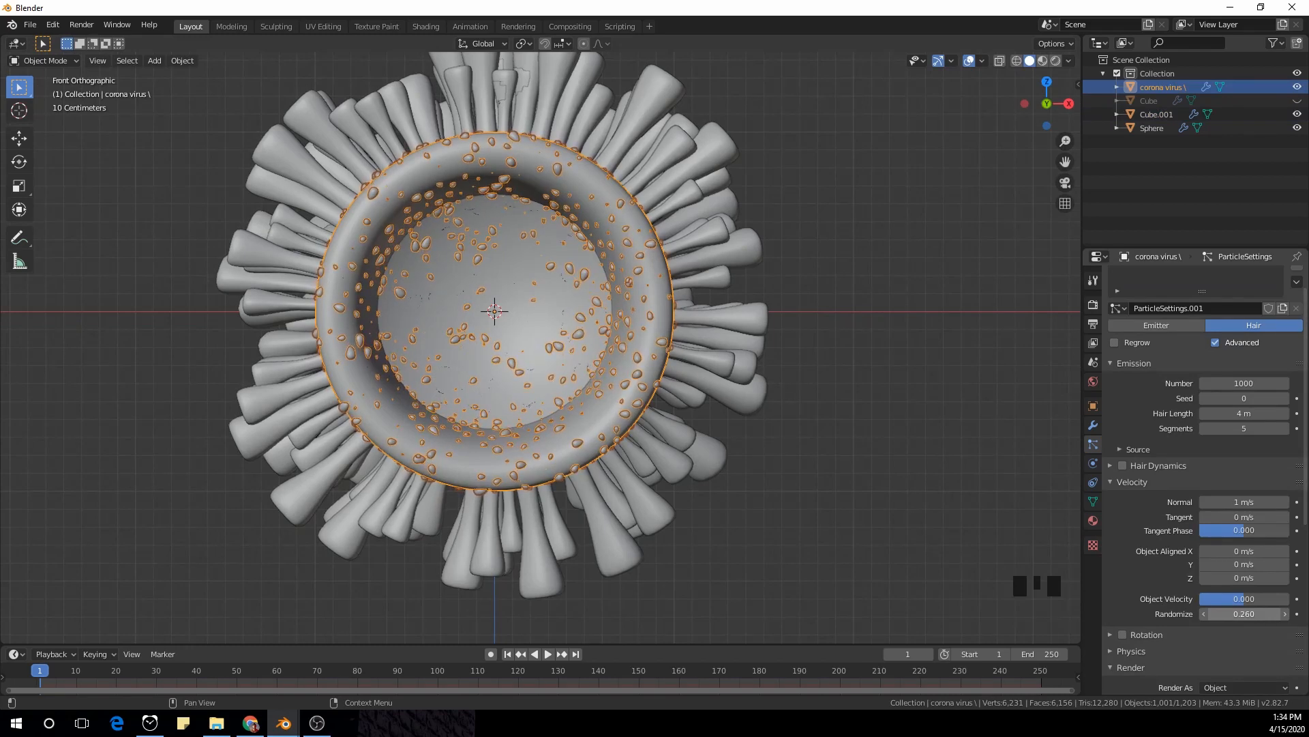
{"action": "left_click", "coordinate": [1250, 615]}
{"action": "type", "text": "0.1"}
{"action": "key", "text": "Return"}
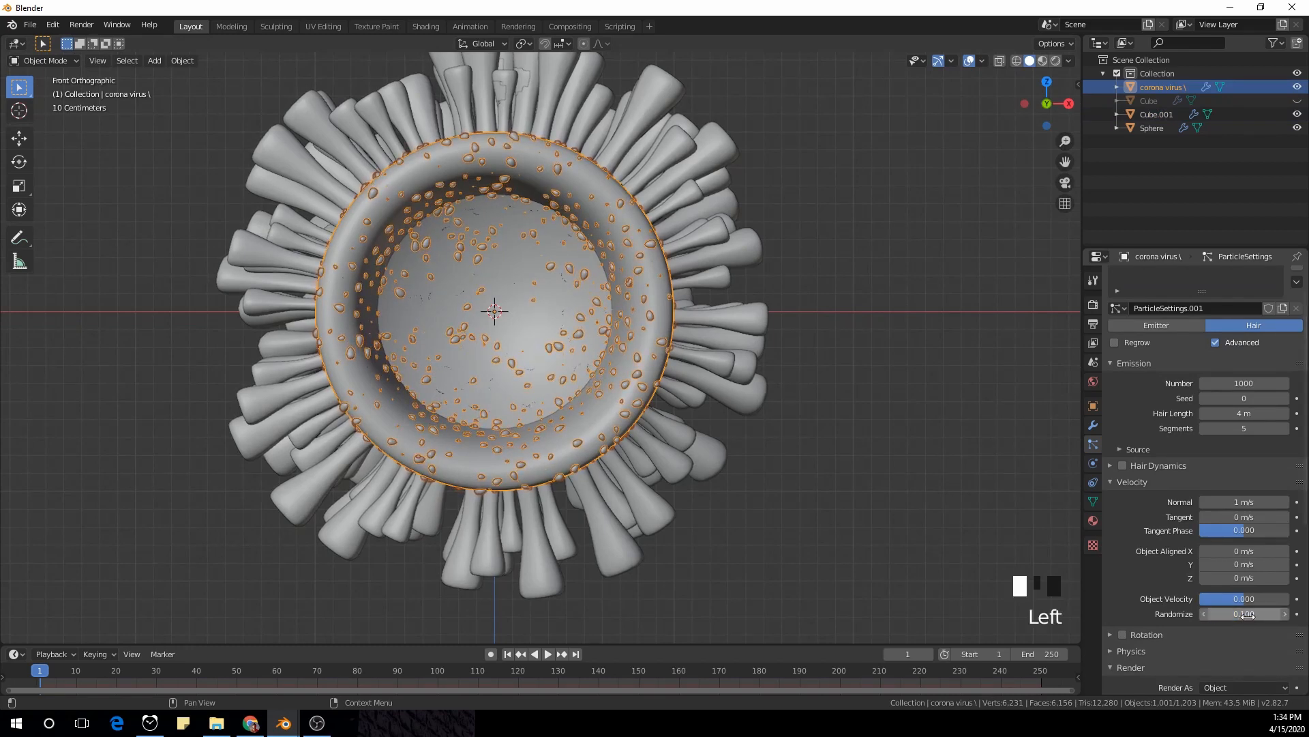
Select the "corona virus \" shell together with its Sphere spikes and hide both objects
{"action": "middle_click_drag", "start_coordinate": [799, 209], "coordinate": [806, 224]}
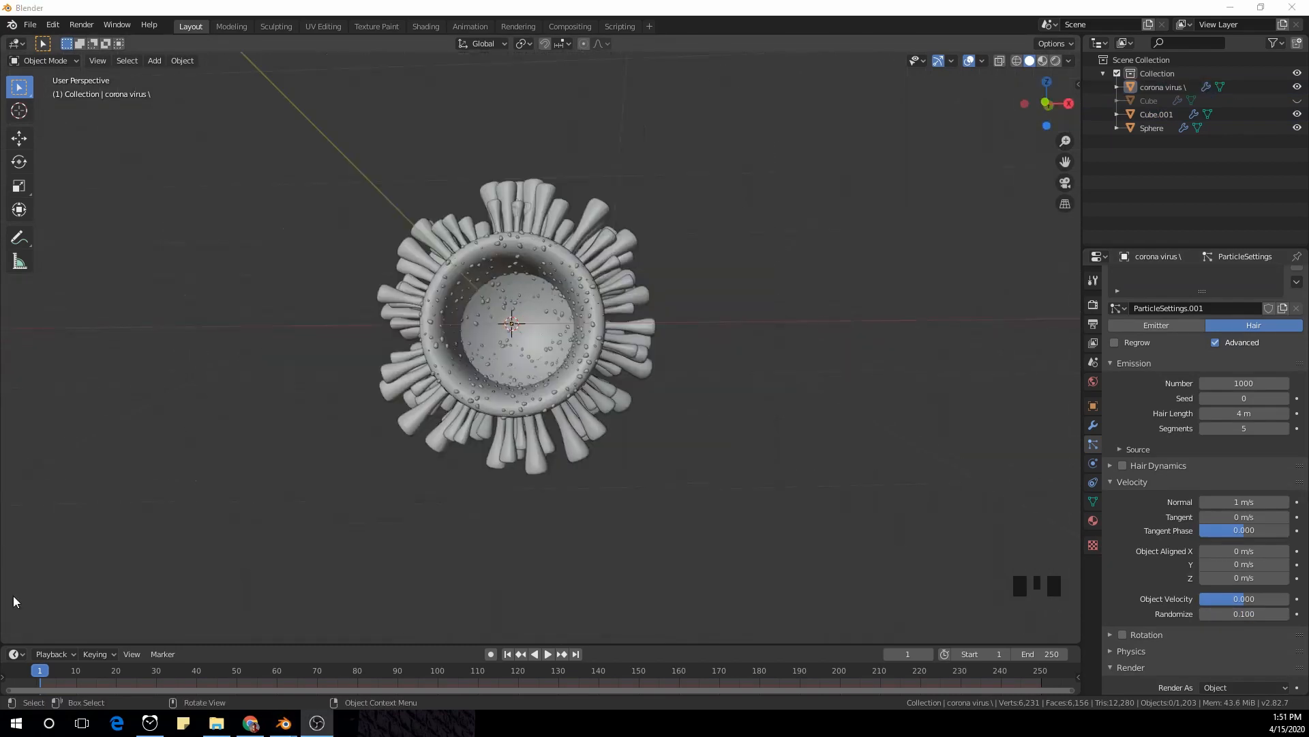
{"action": "middle_click_drag", "start_coordinate": [874, 539], "coordinate": [710, 521]}
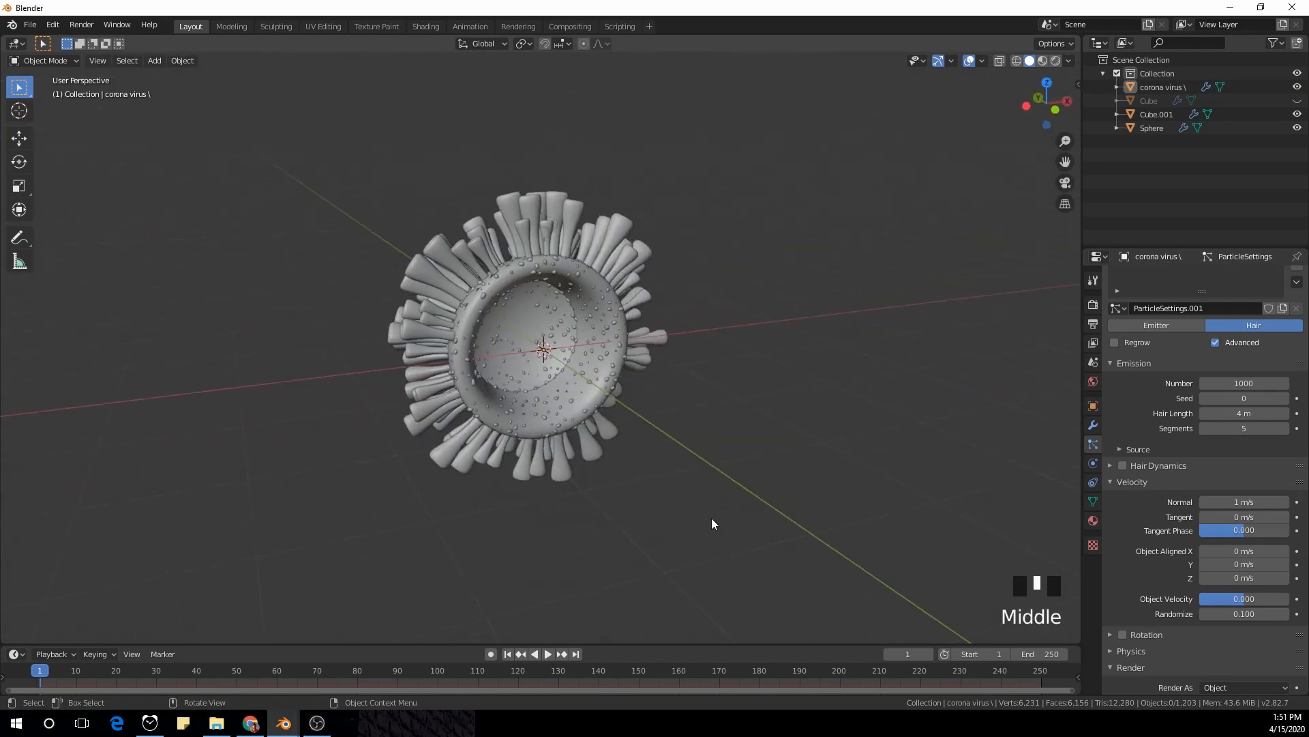
{"action": "middle_click", "coordinate": [731, 493]}
{"action": "left_click_drag", "start_coordinate": [338, 179], "coordinate": [687, 437]}
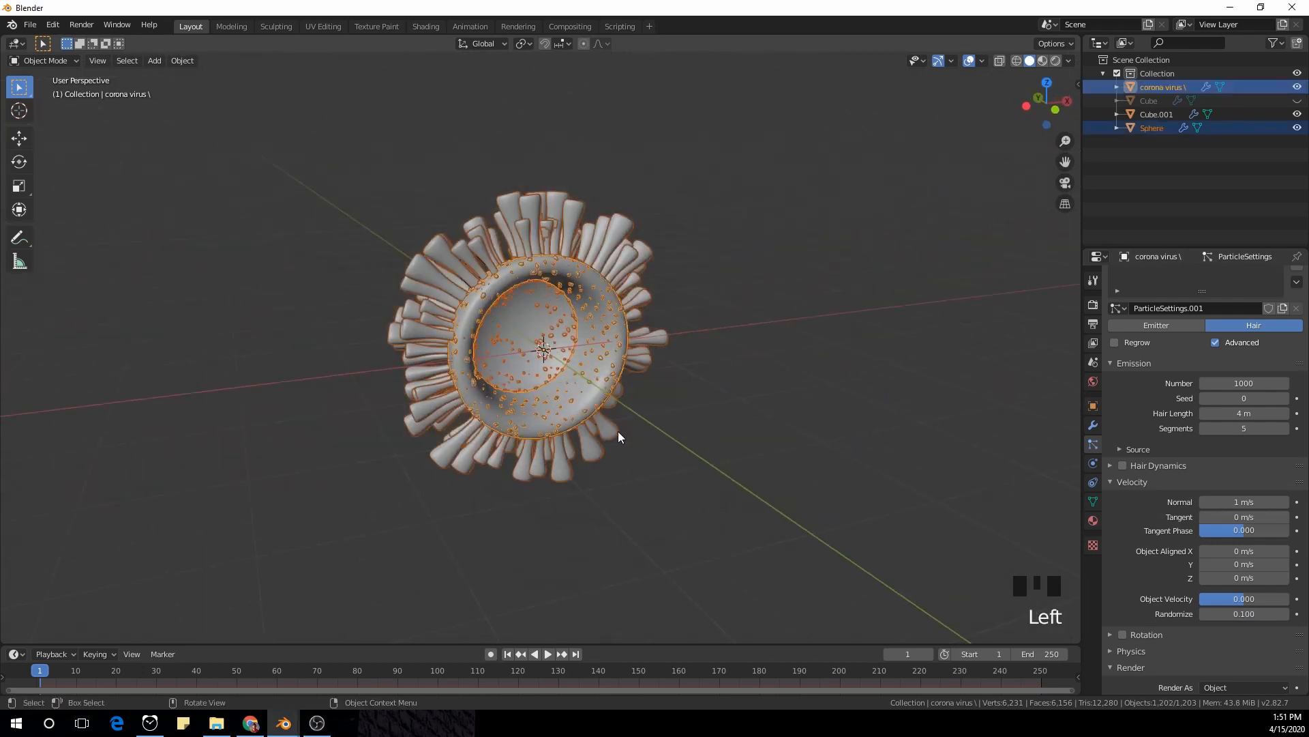
{"action": "key", "text": "h"}
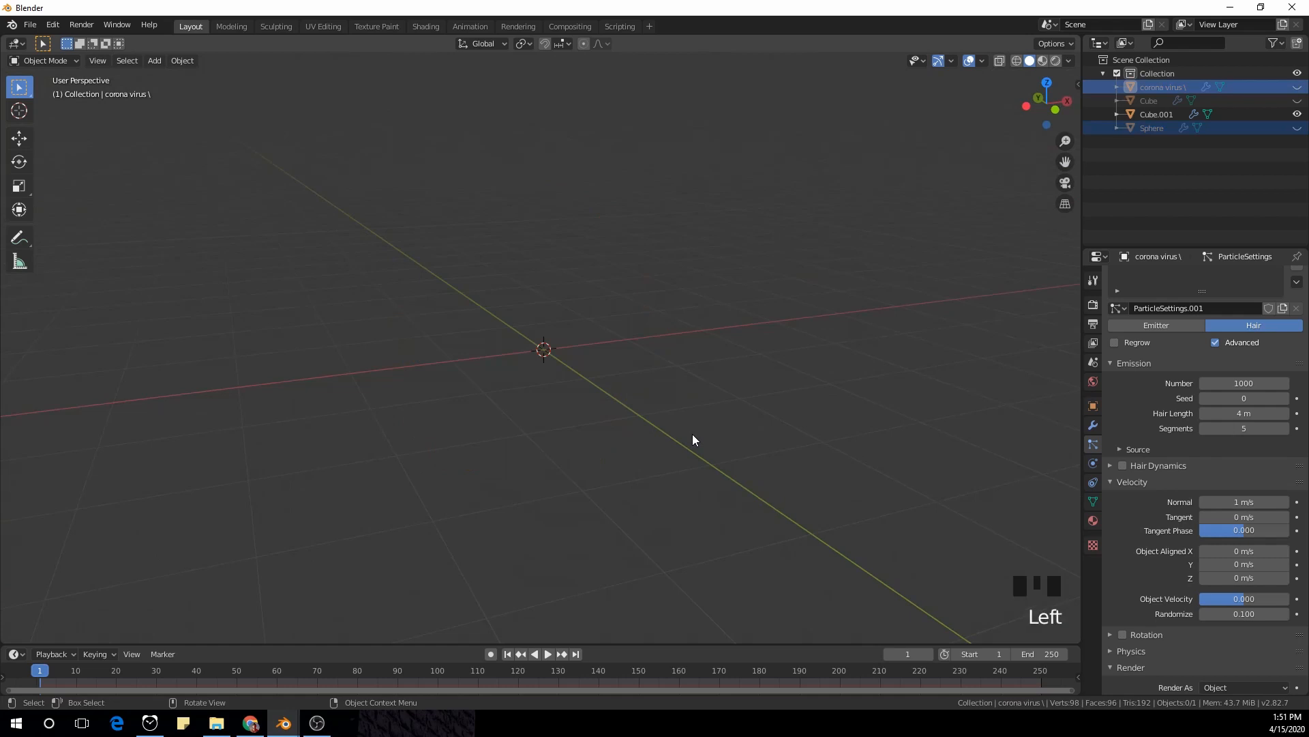
In front view, add a cube at the world origin and enter Edit Mode on it
{"action": "key", "text": "KP_1"}
{"action": "scroll", "coordinate": [693, 434], "scroll_direction": "up", "scroll_amount": 2}
{"action": "key", "text": "shift+a"}
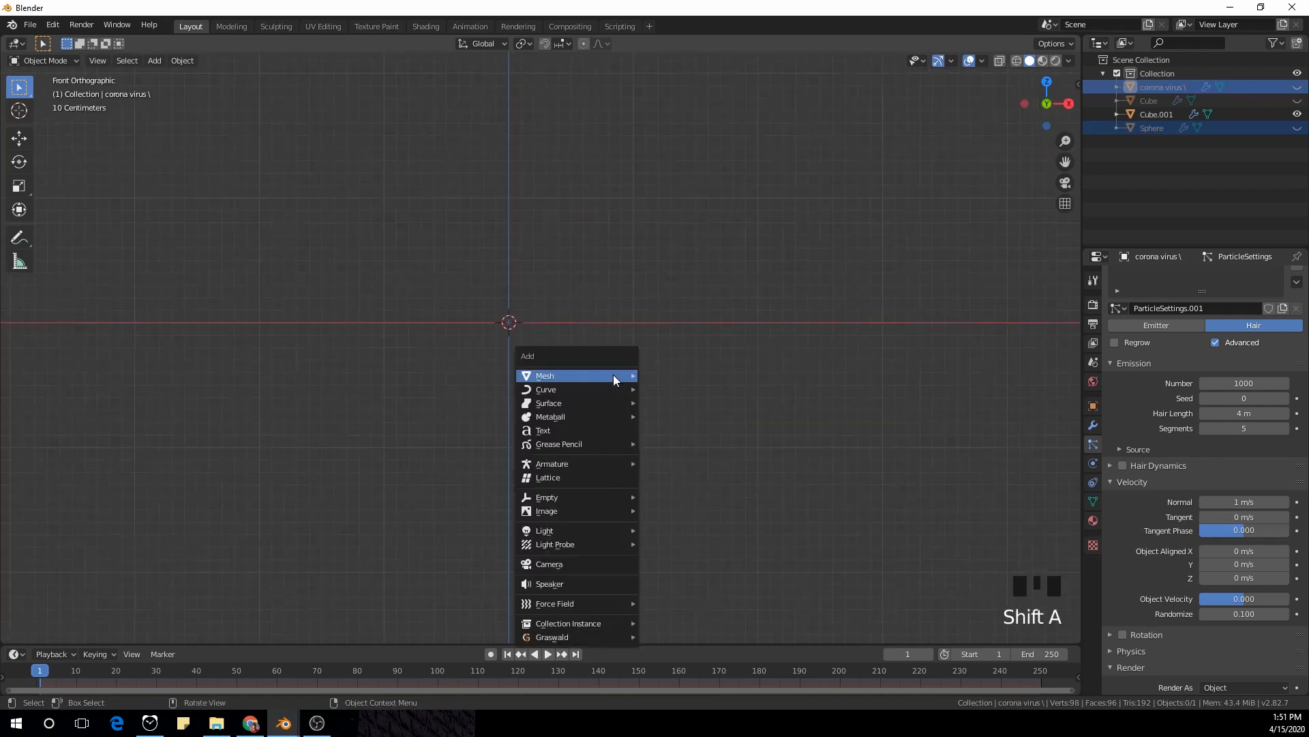
{"action": "mouse_move", "coordinate": [613, 375]}
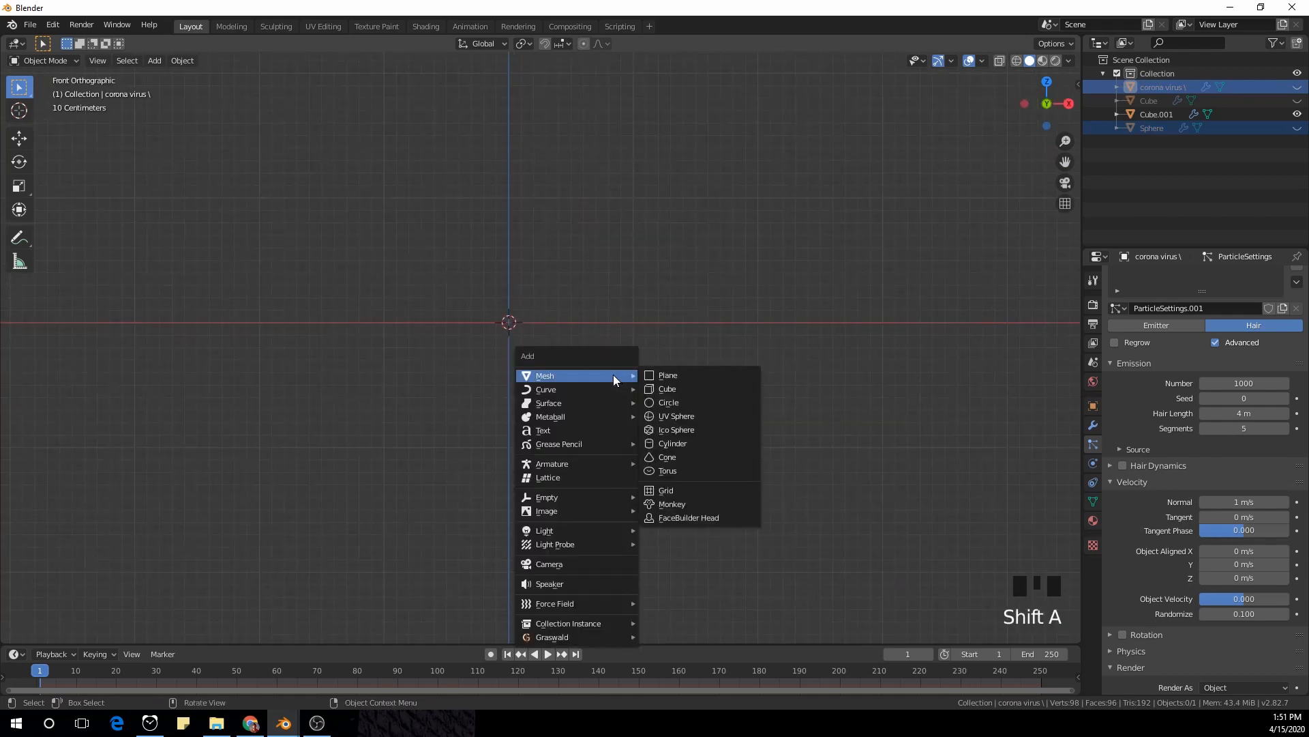
{"action": "left_click", "coordinate": [729, 394]}
{"action": "scroll", "coordinate": [543, 356], "scroll_direction": "down", "scroll_amount": 2}
{"action": "key", "text": "Tab"}
{"action": "scroll", "coordinate": [628, 368], "scroll_direction": "down", "scroll_amount": 2}
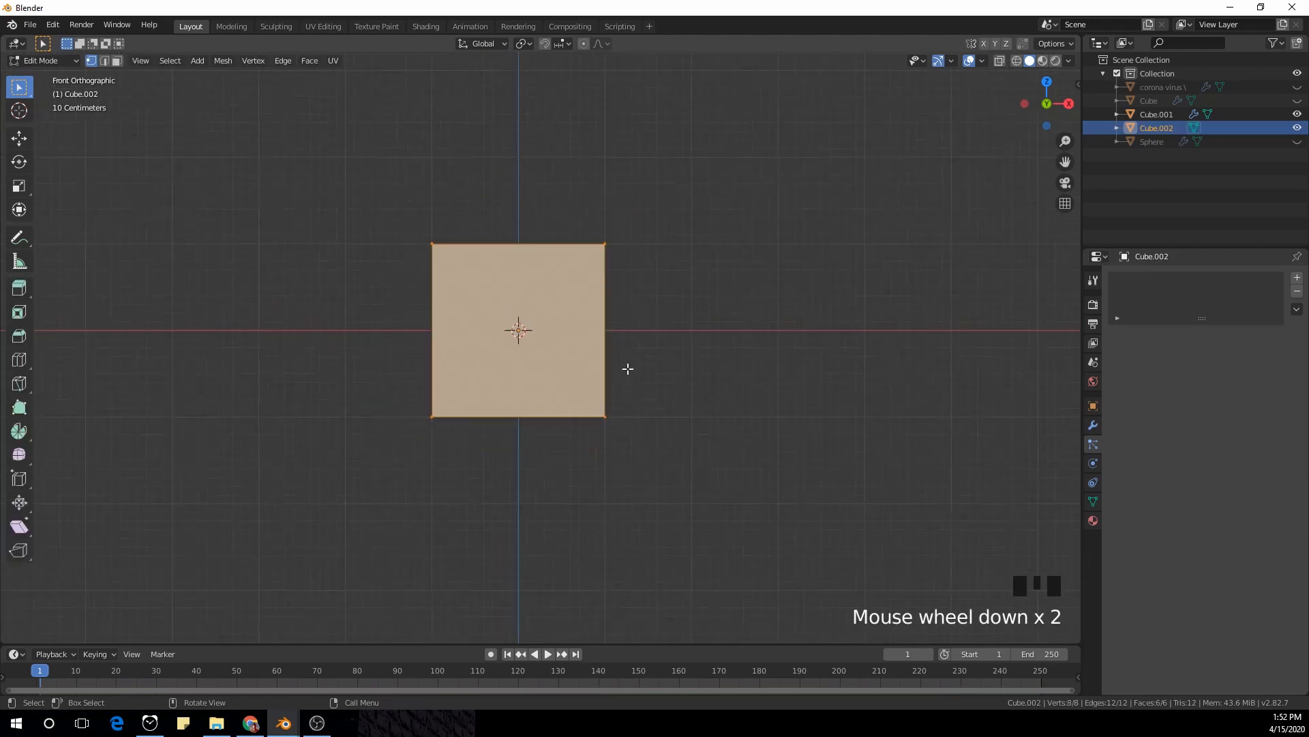
{"action": "scroll", "coordinate": [386, 198], "scroll_direction": "down", "scroll_amount": 3}
With X-ray on, select the new cube's four top vertices and extrude the top face upward
{"action": "left_click_drag", "start_coordinate": [388, 213], "coordinate": [672, 358]}
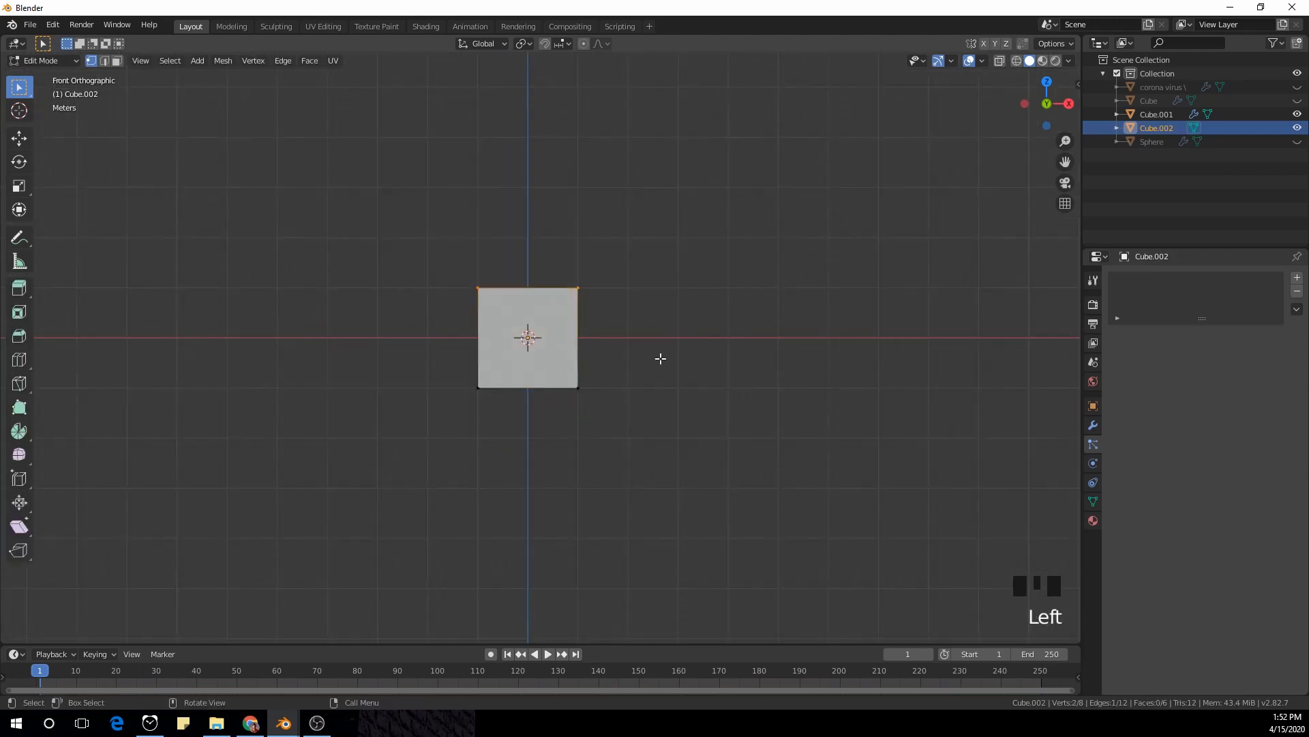
{"action": "left_click", "coordinate": [1000, 61]}
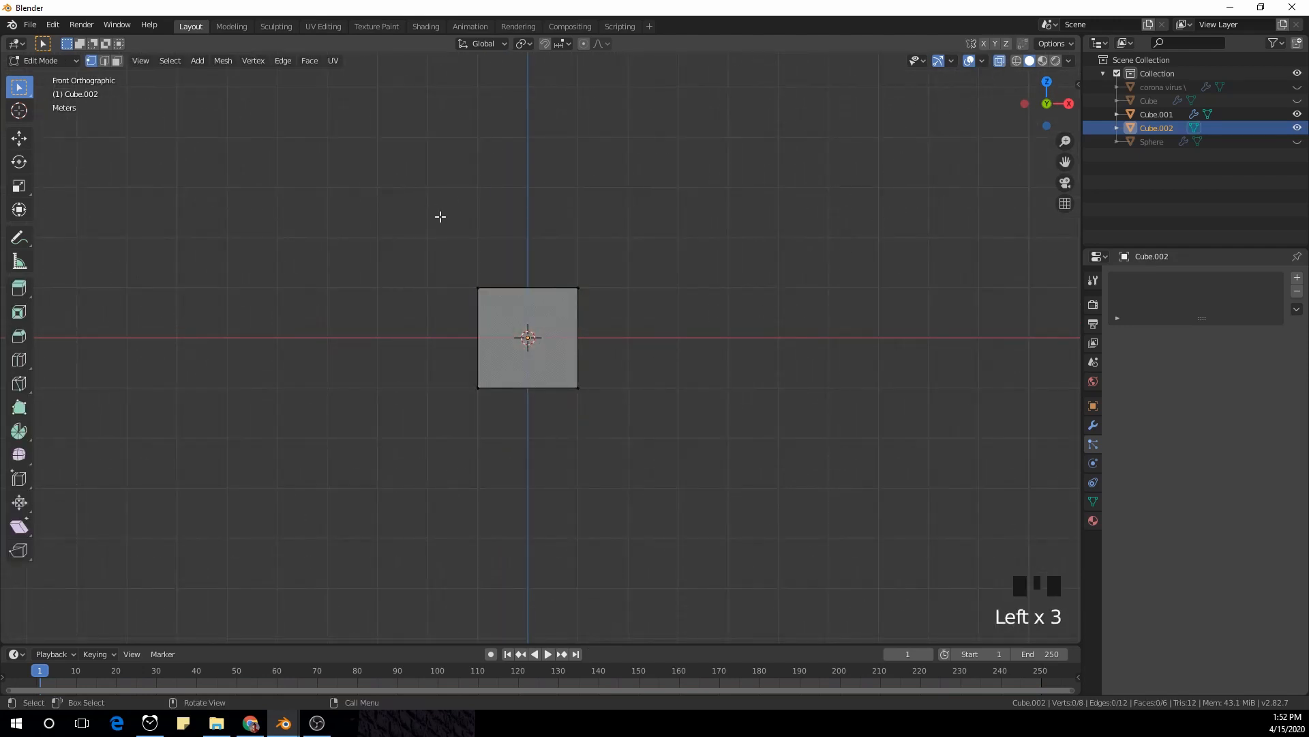
{"action": "left_click_drag", "start_coordinate": [437, 215], "coordinate": [625, 320]}
{"action": "scroll", "coordinate": [624, 320], "scroll_direction": "up", "scroll_amount": 2}
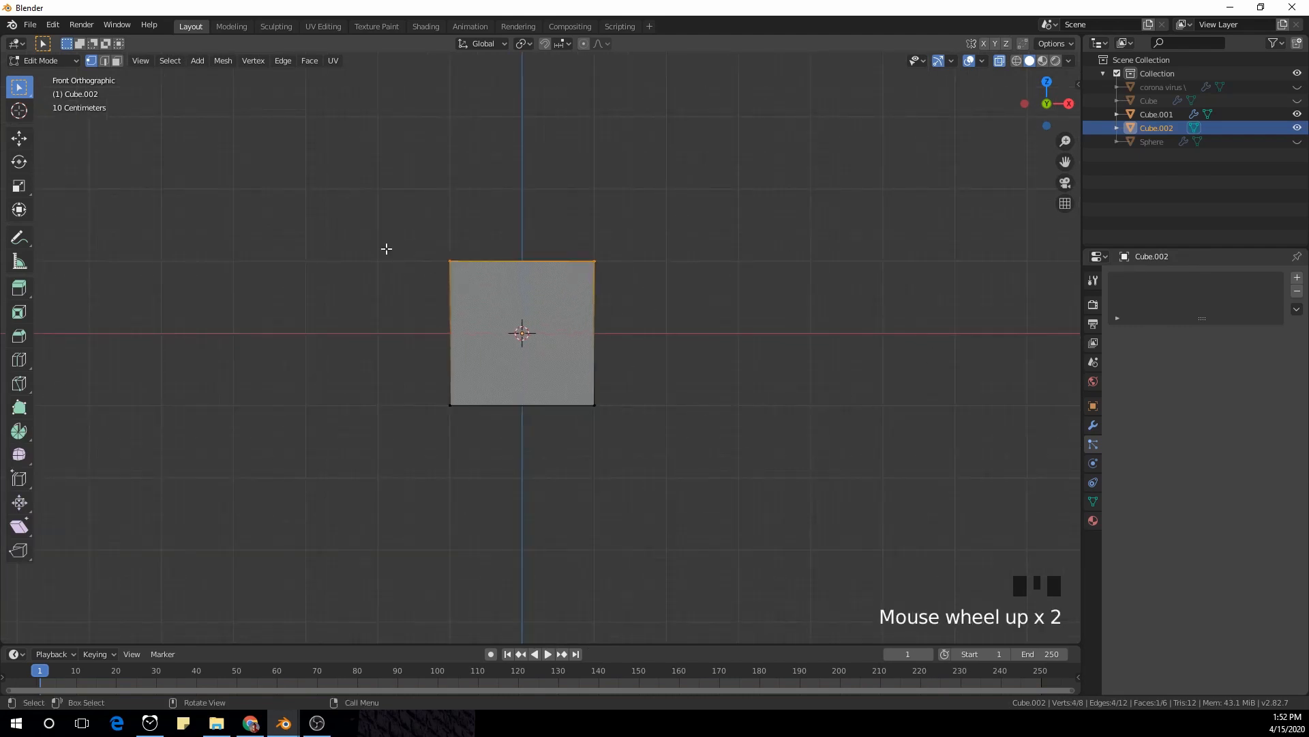
{"action": "left_click_drag", "start_coordinate": [376, 201], "coordinate": [743, 314]}
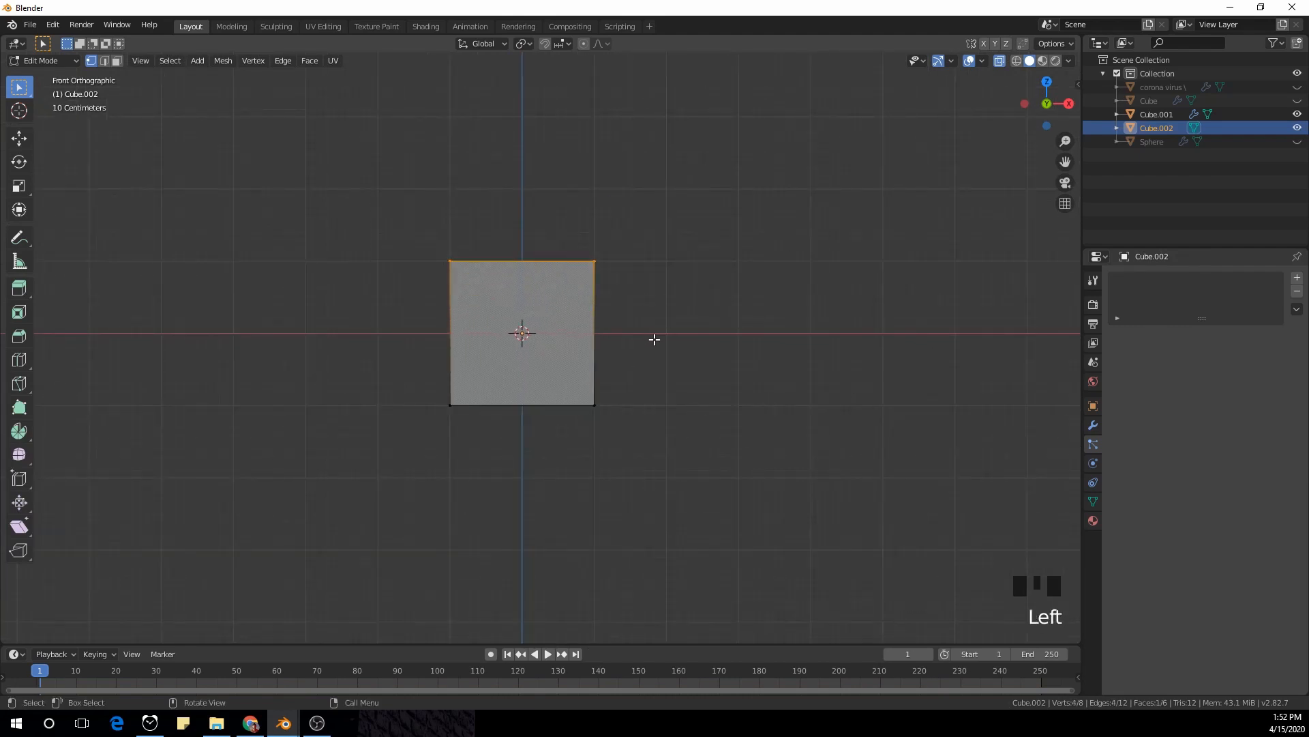
{"action": "key", "text": "e"}
{"action": "left_click", "coordinate": [661, 234]}
{"action": "scroll", "coordinate": [692, 270], "scroll_direction": "down", "scroll_amount": 2}
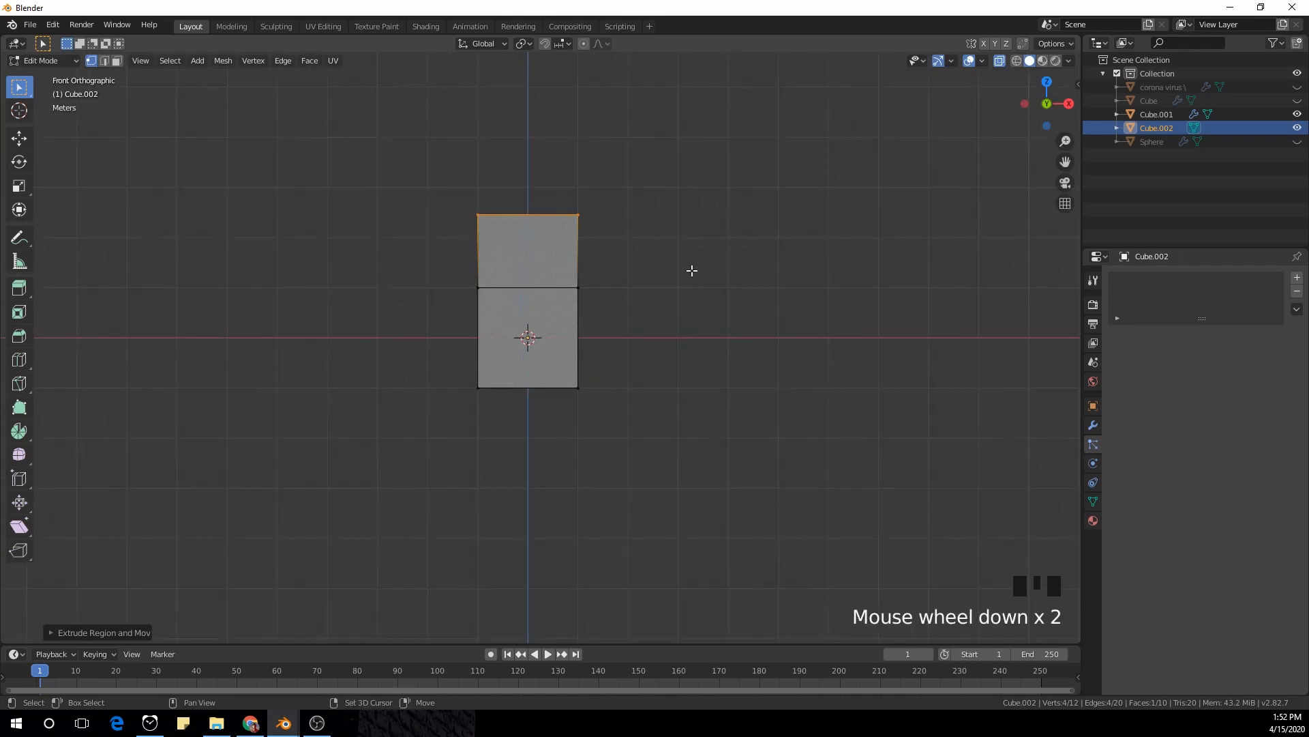
Scale the extruded top face inward, tilt it about 21° clockwise and shift it slightly up and toward positive X
{"action": "middle_click_drag", "start_coordinate": [692, 270], "coordinate": [689, 447], "text": "shift"}
{"action": "key", "text": "s"}
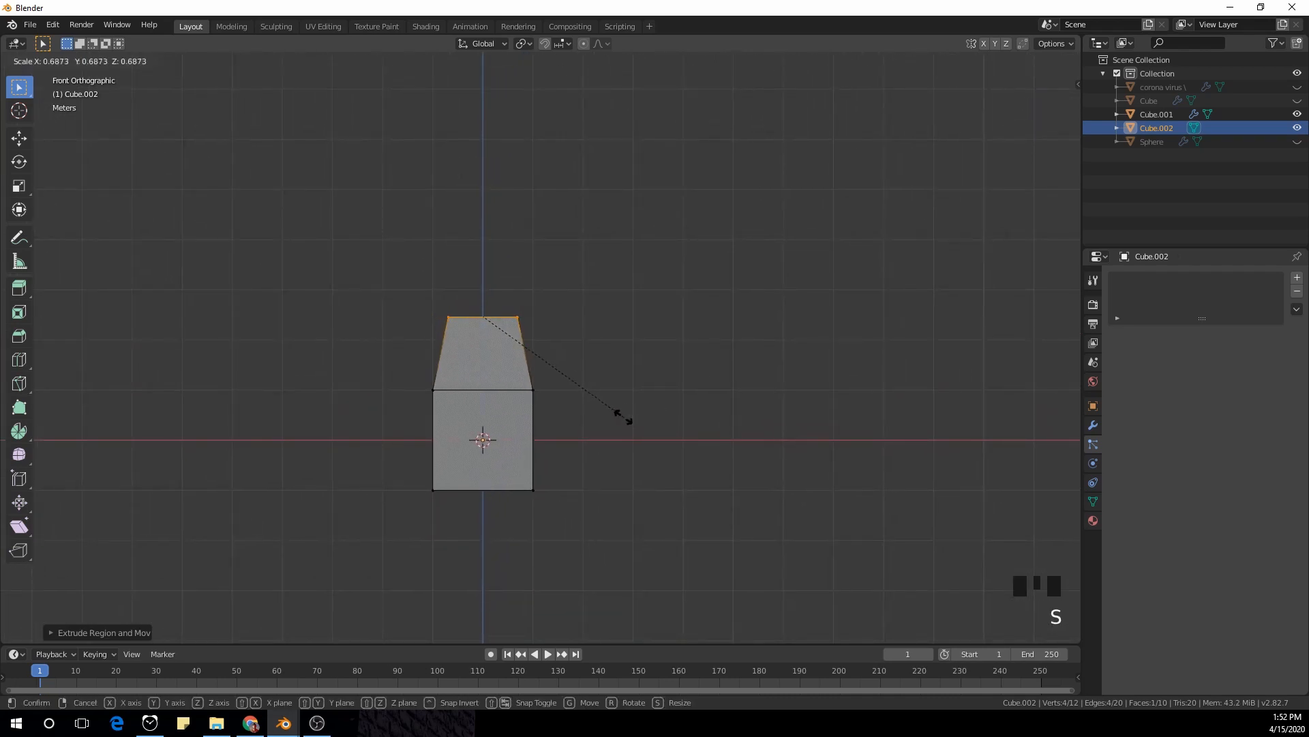
{"action": "left_click", "coordinate": [643, 429]}
{"action": "key", "text": "r"}
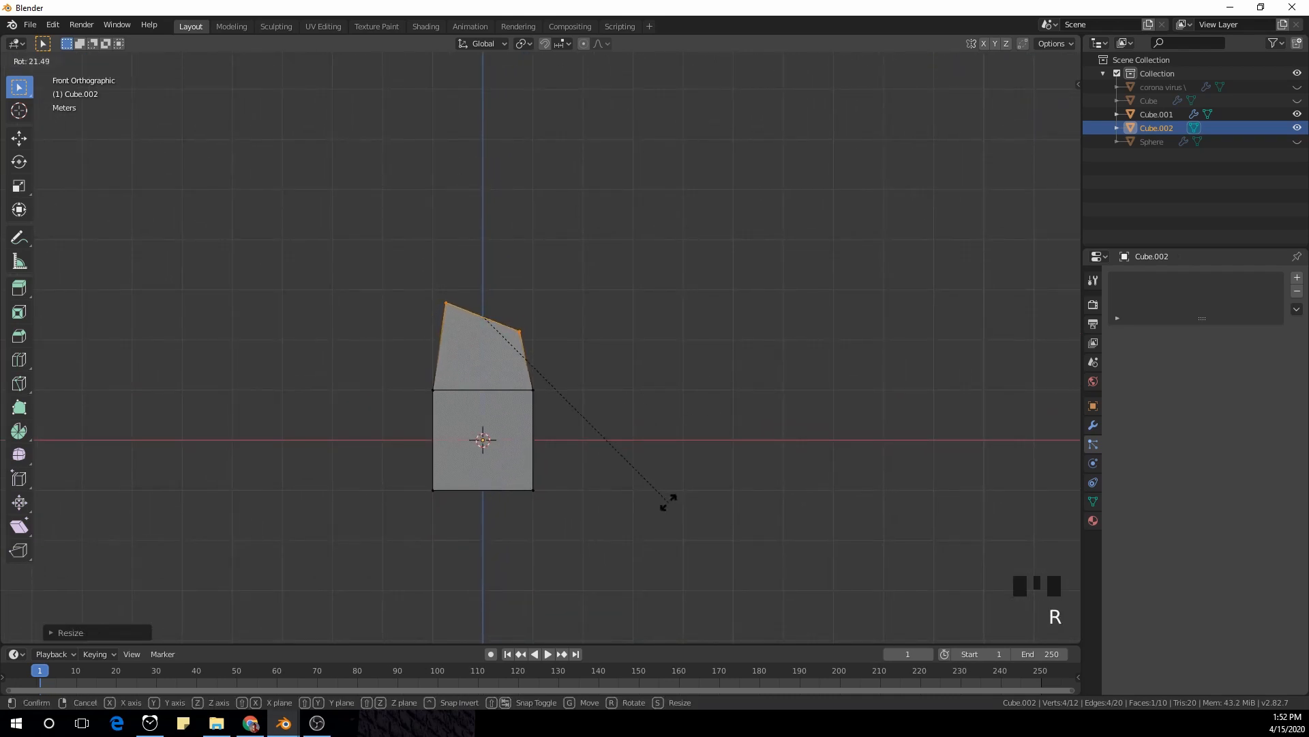
{"action": "left_click", "coordinate": [665, 503]}
{"action": "key", "text": "g"}
{"action": "left_click", "coordinate": [674, 489]}
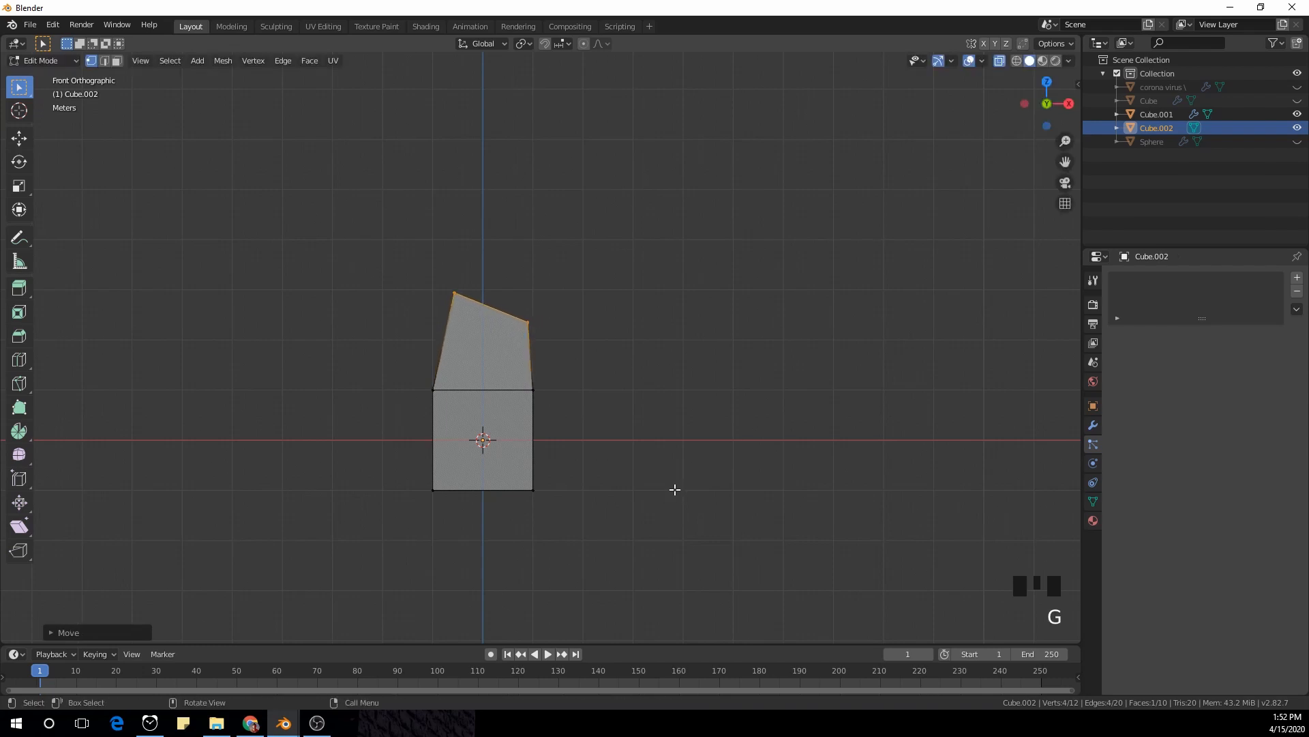
Extrude the tilted top face outward along its direction and scale the new end face down to roughly half
{"action": "key", "text": "e"}
{"action": "left_click", "coordinate": [716, 432]}
{"action": "key", "text": "s"}
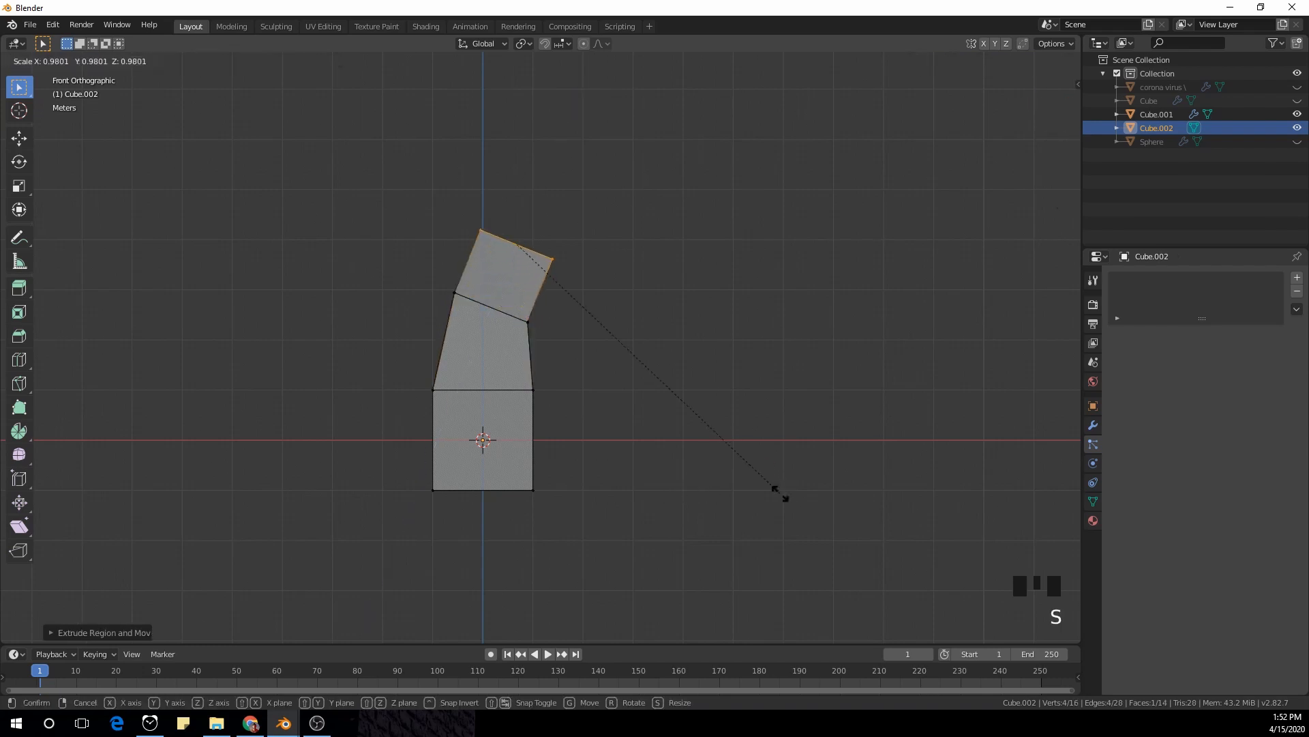
{"action": "left_click", "coordinate": [614, 376]}
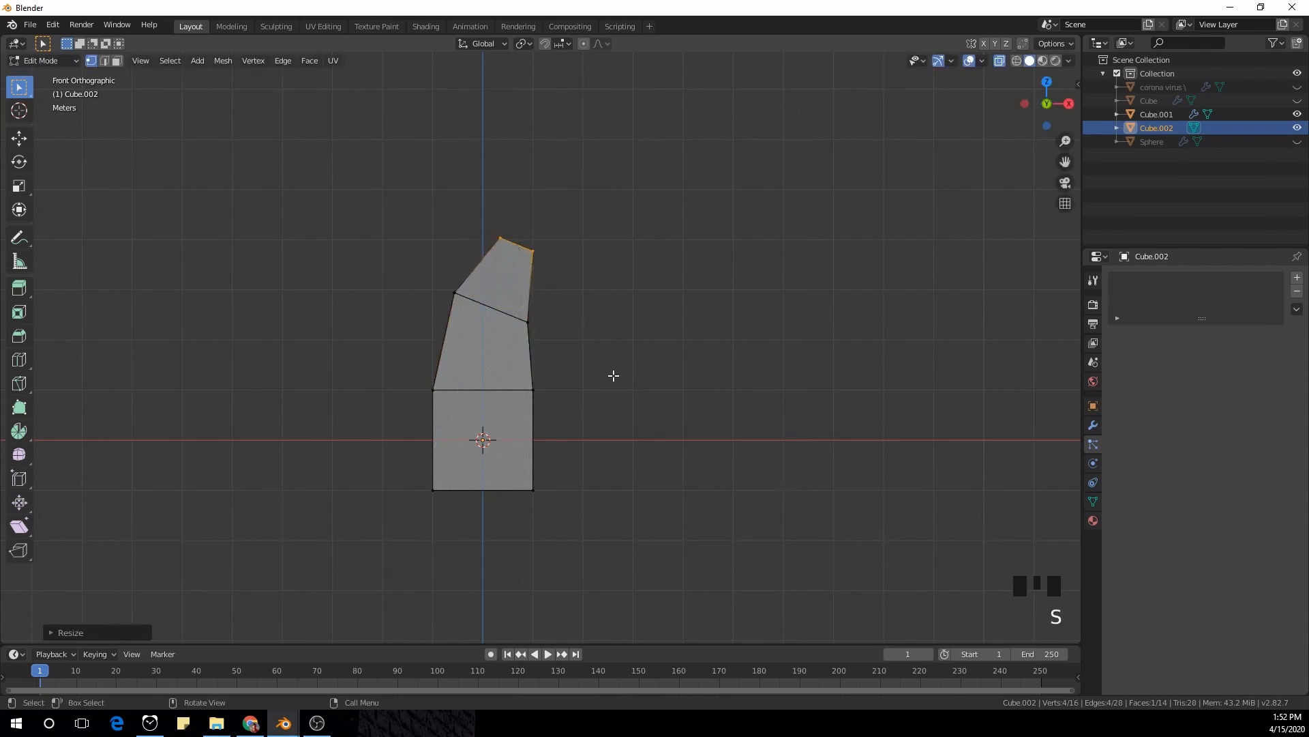
Shift the narrowed end face up and toward positive X, rotate it about 28° clockwise and fine-tune its scale
{"action": "key", "text": "g"}
{"action": "left_click", "coordinate": [650, 373]}
{"action": "key", "text": "r"}
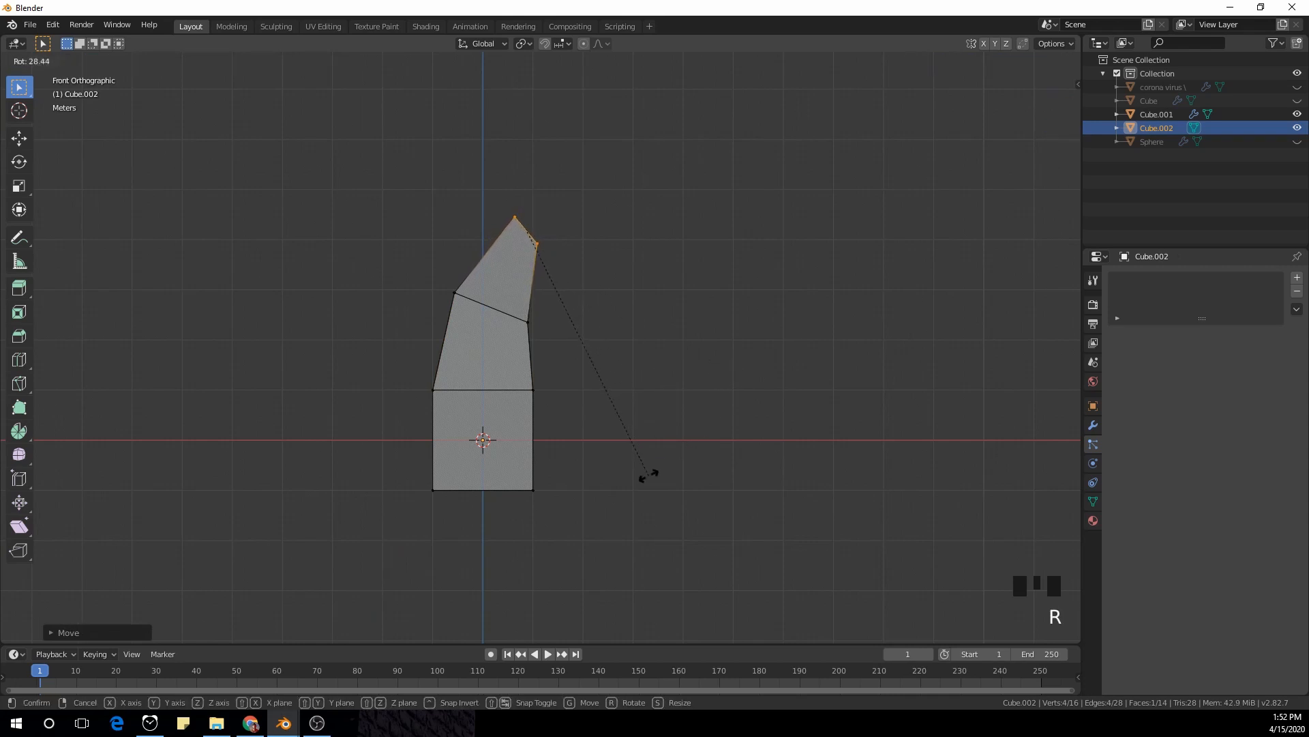
{"action": "left_click", "coordinate": [643, 479]}
{"action": "key", "text": "s"}
{"action": "left_click", "coordinate": [680, 491]}
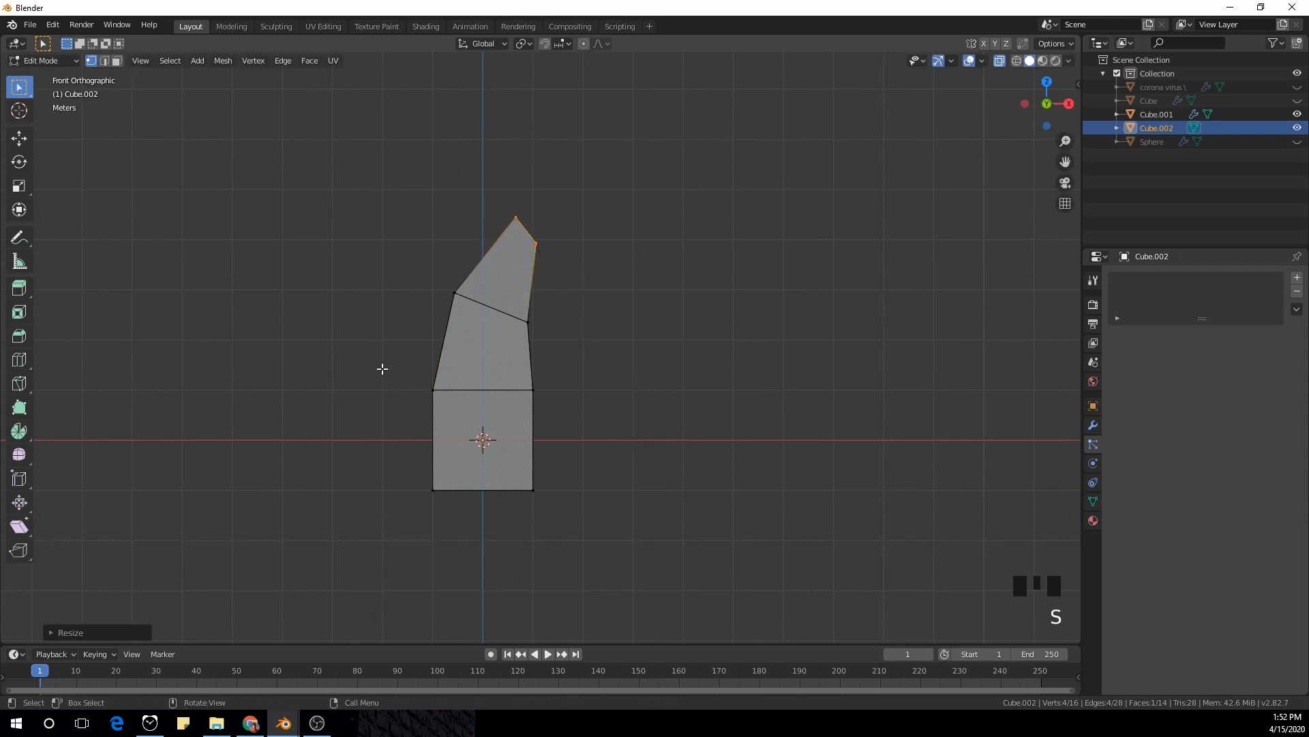
Rotate the lower, middle and tip cross-sections further clockwise one by one, the lower one by about 13°
{"action": "left_click_drag", "start_coordinate": [382, 369], "coordinate": [614, 440]}
{"action": "key", "text": "r"}
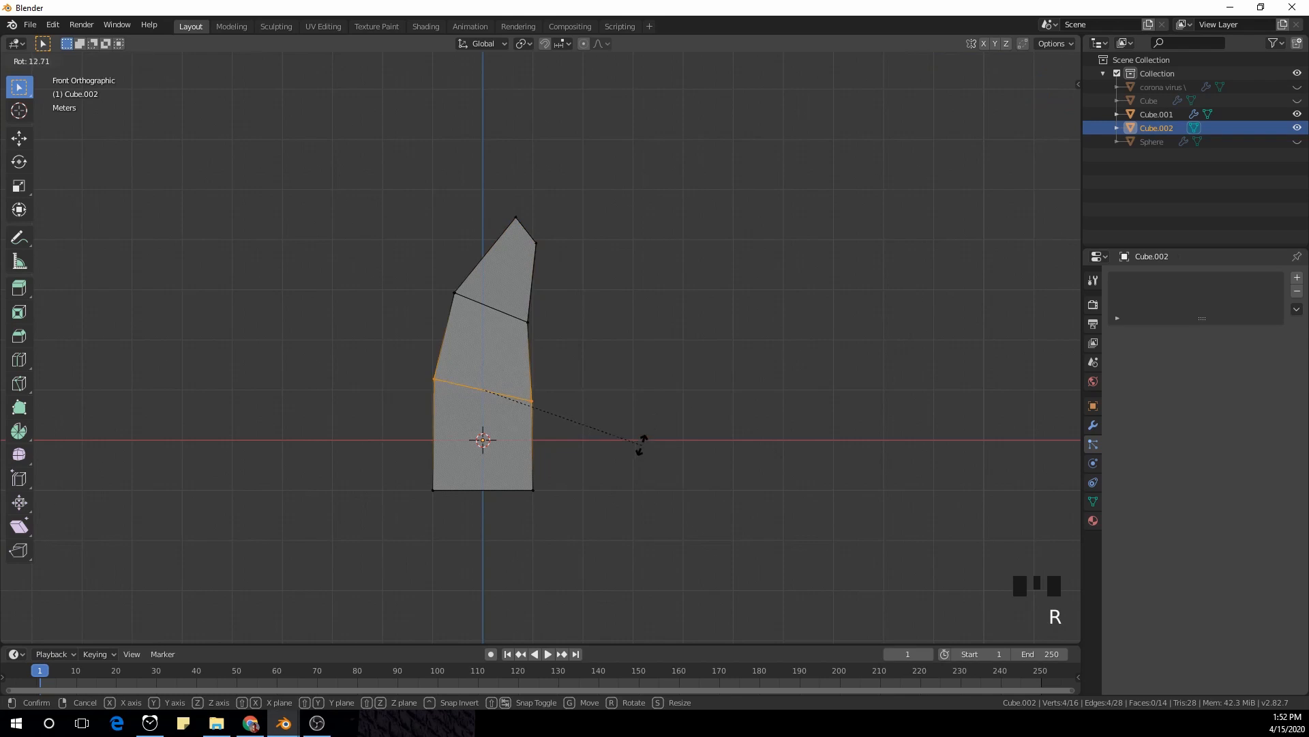
{"action": "left_click", "coordinate": [641, 445]}
{"action": "left_click_drag", "start_coordinate": [409, 251], "coordinate": [573, 352]}
{"action": "key", "text": "r"}
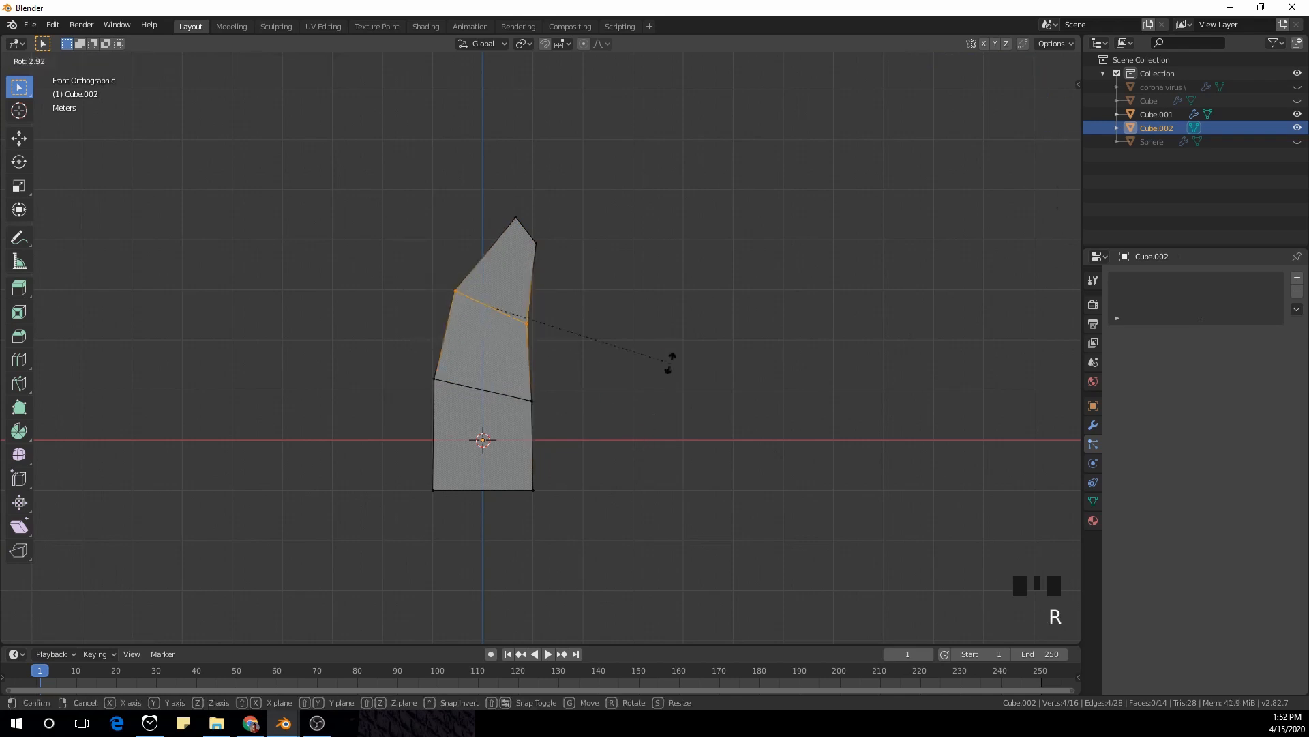
{"action": "left_click", "coordinate": [667, 406]}
{"action": "left_click", "coordinate": [498, 211]}
{"action": "key", "text": "r"}
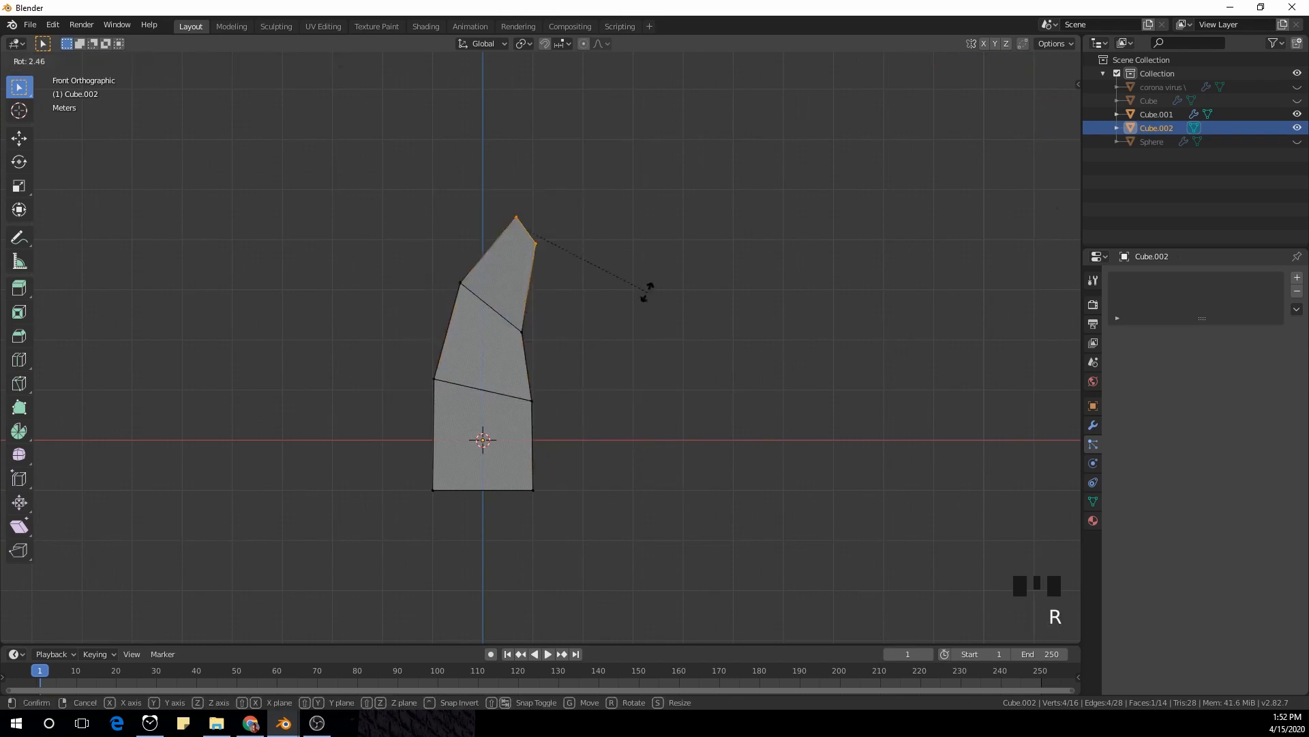
{"action": "left_click", "coordinate": [601, 324]}
Shift the uppermost segment toward positive X, and nudge the lower cross-section slightly toward negative X and up
{"action": "left_click_drag", "start_coordinate": [379, 206], "coordinate": [591, 341]}
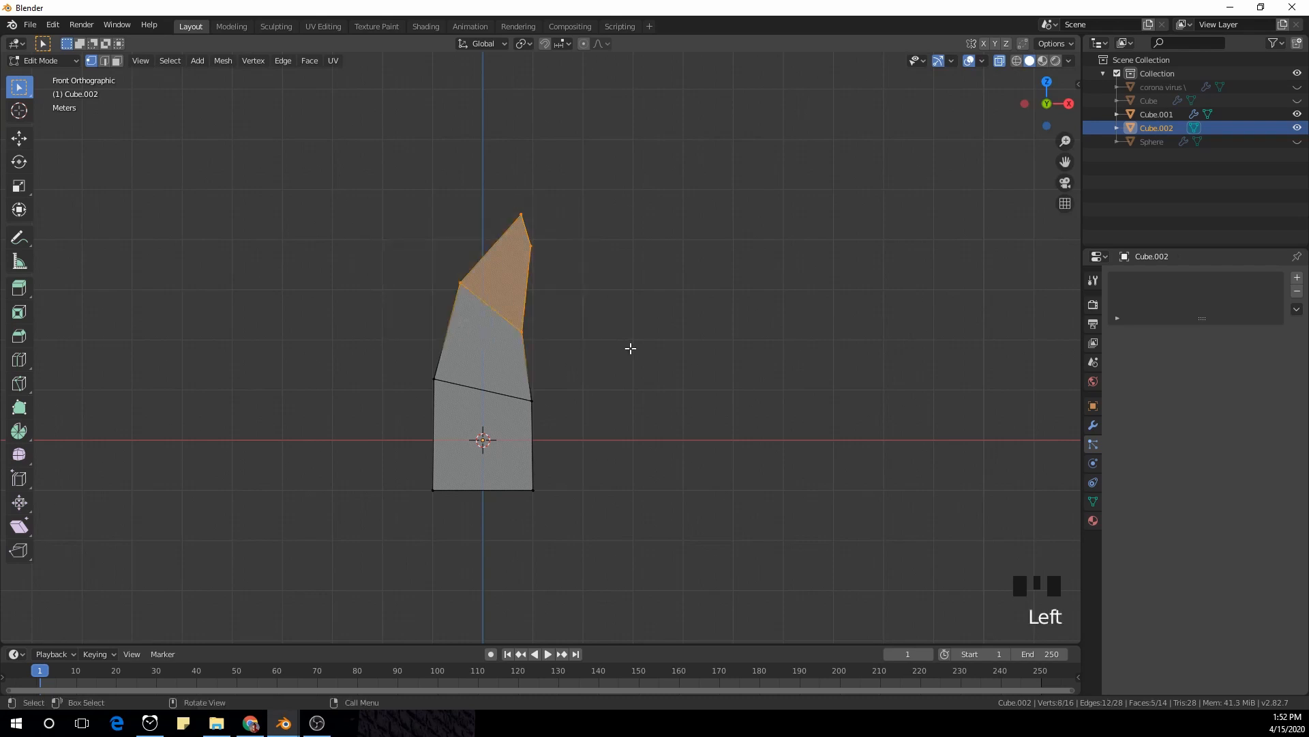
{"action": "key", "text": "g"}
{"action": "left_click", "coordinate": [658, 355]}
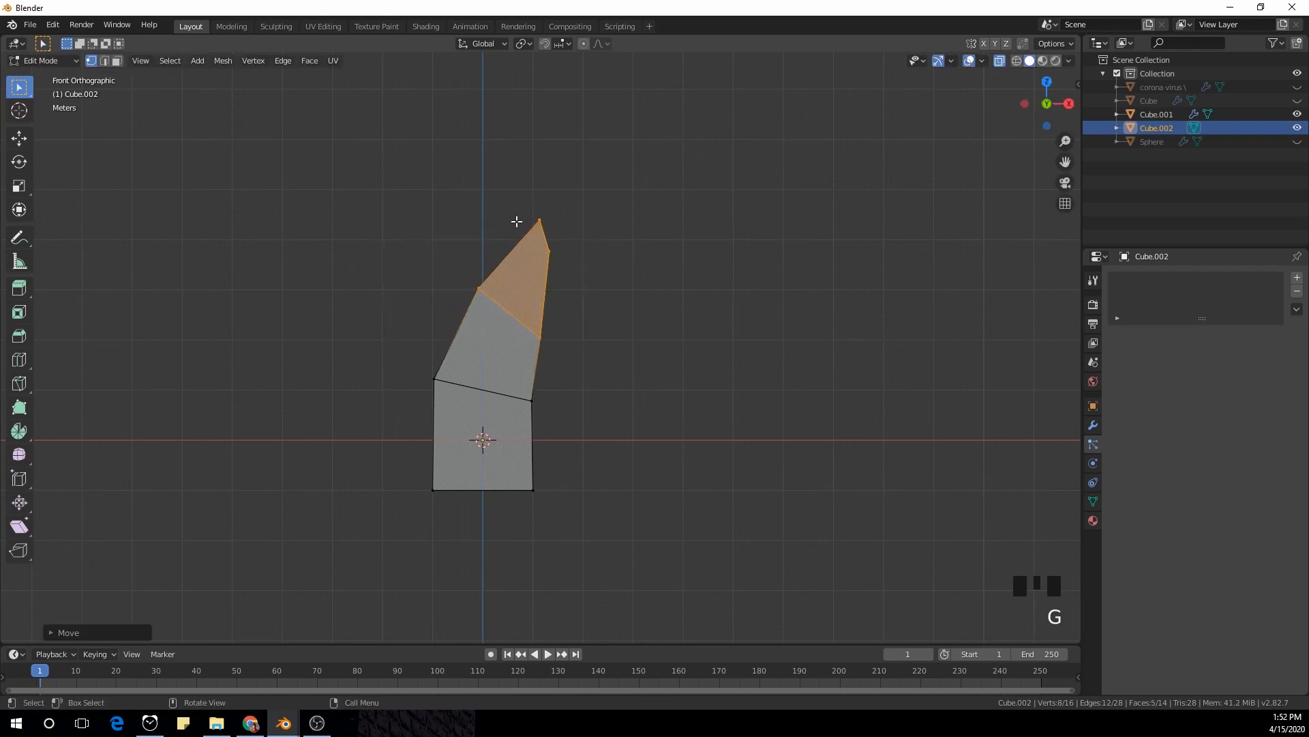
{"action": "left_click", "coordinate": [608, 319]}
{"action": "left_click_drag", "start_coordinate": [407, 362], "coordinate": [536, 409]}
{"action": "key", "text": "g"}
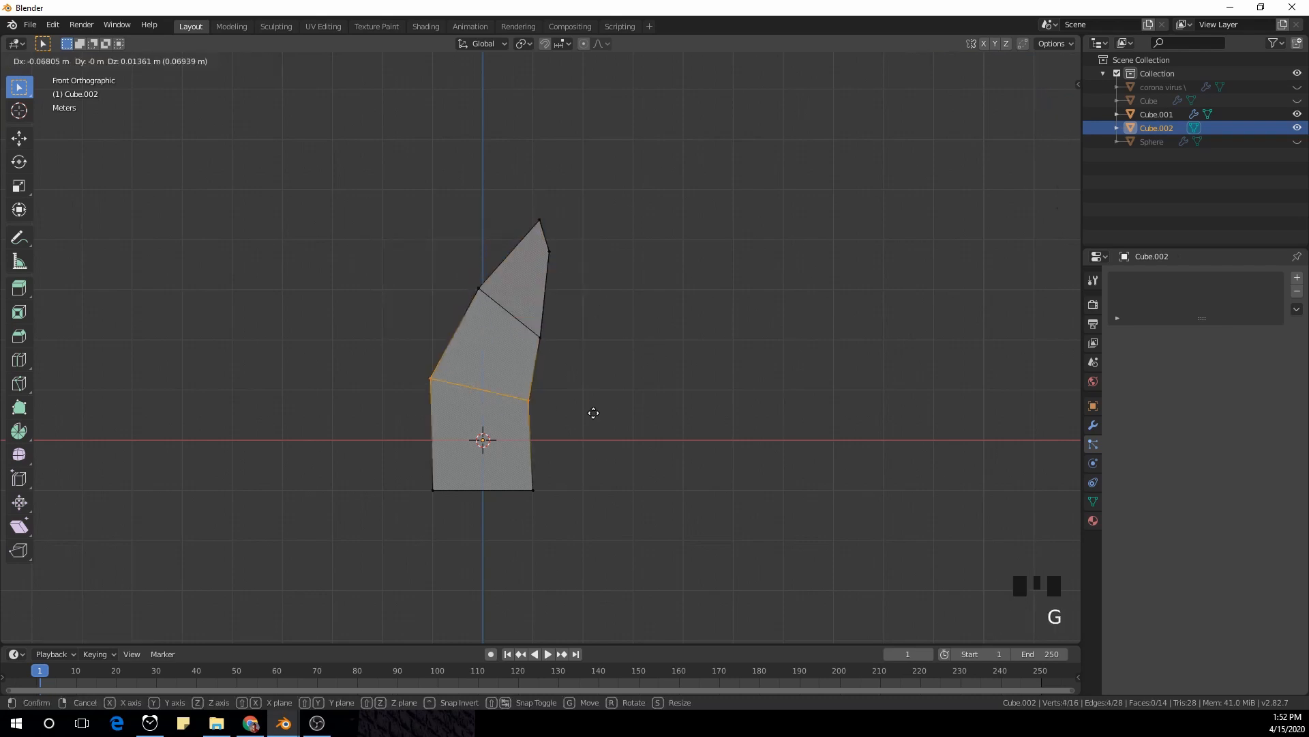
{"action": "left_click", "coordinate": [594, 407]}
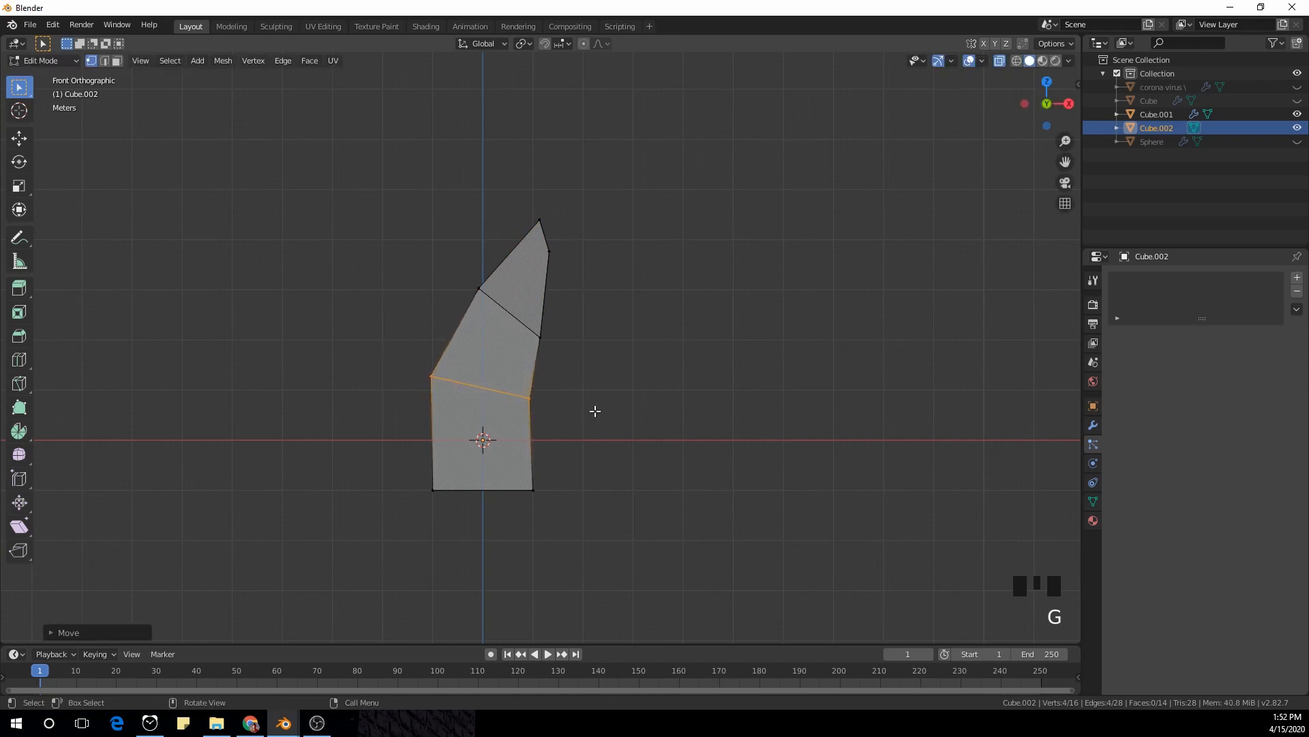
Select the uppermost segment's vertices and rotate the segment slightly clockwise to bend the piece more
{"action": "scroll", "coordinate": [593, 409], "scroll_direction": "down", "scroll_amount": 1}
{"action": "left_click_drag", "start_coordinate": [465, 227], "coordinate": [593, 348]}
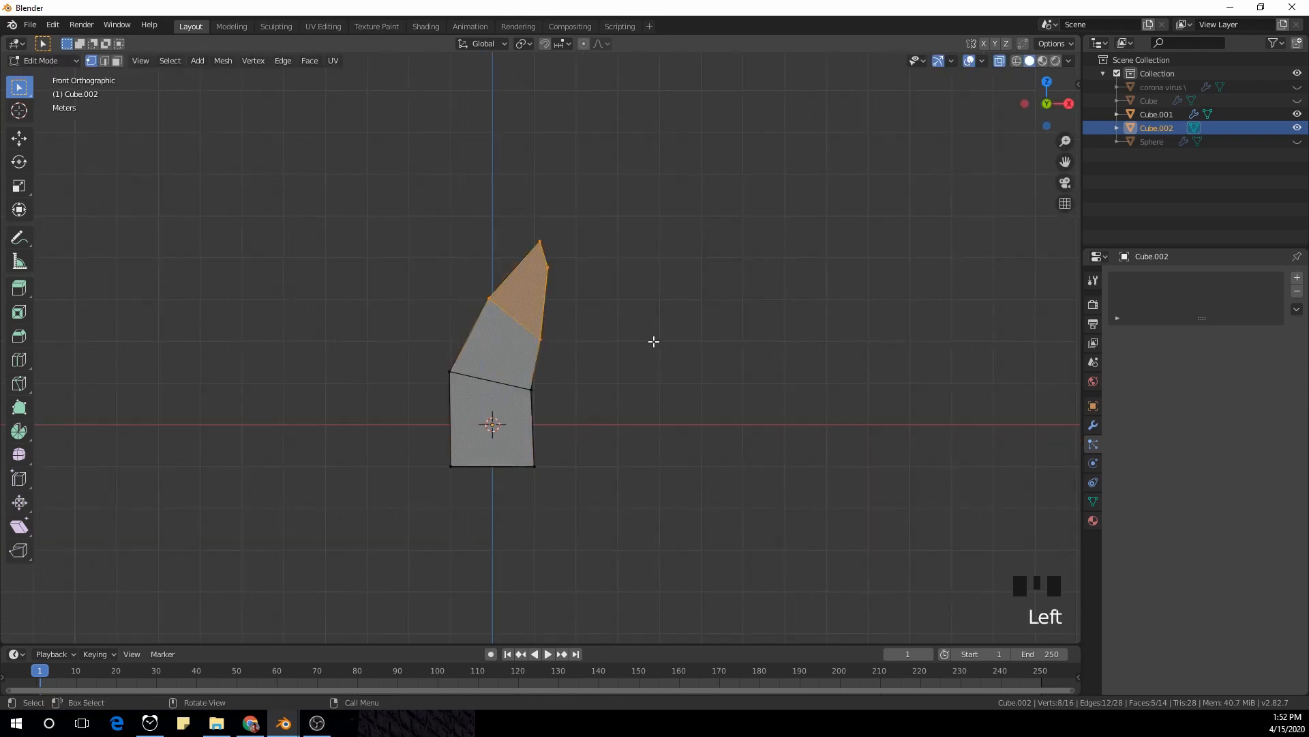
{"action": "key", "text": "r"}
{"action": "left_click", "coordinate": [677, 374]}
Return to Object Mode and smooth the bent piece with a level 2 subdivision surface
{"action": "key", "text": "Tab"}
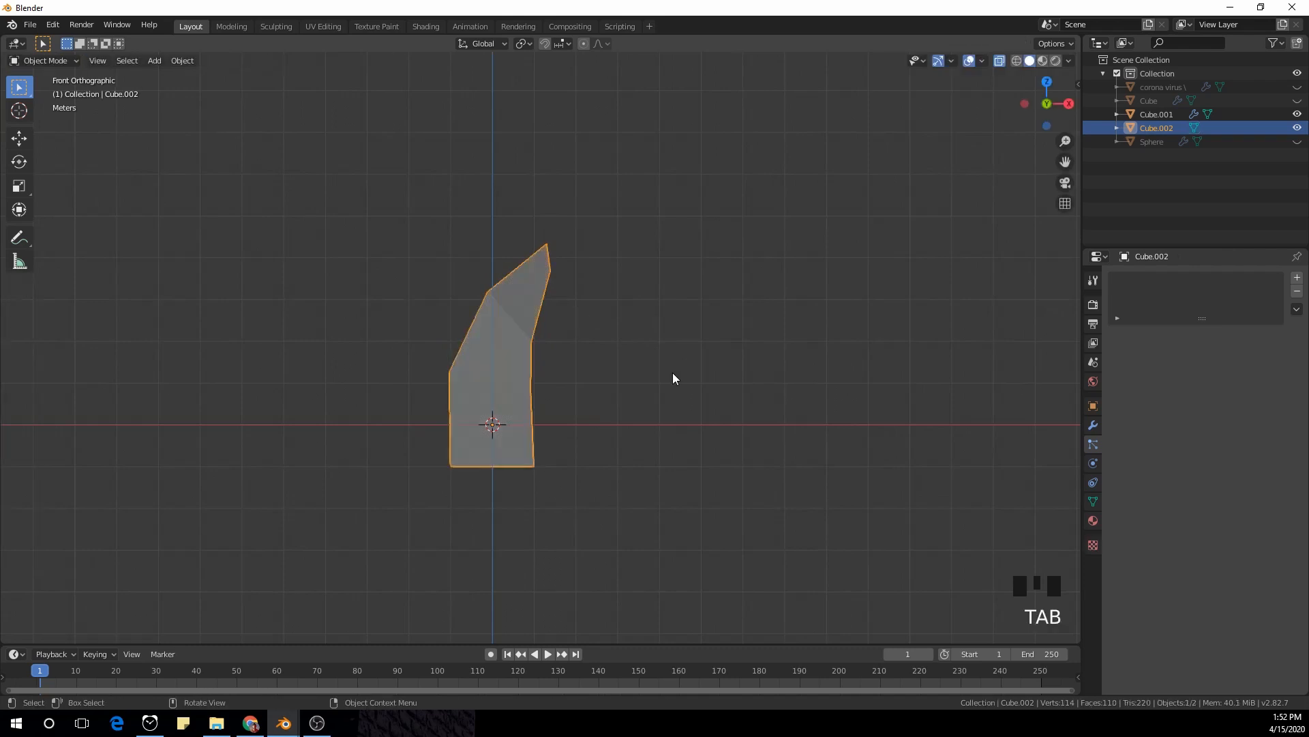
{"action": "key", "text": "ctrl+2"}
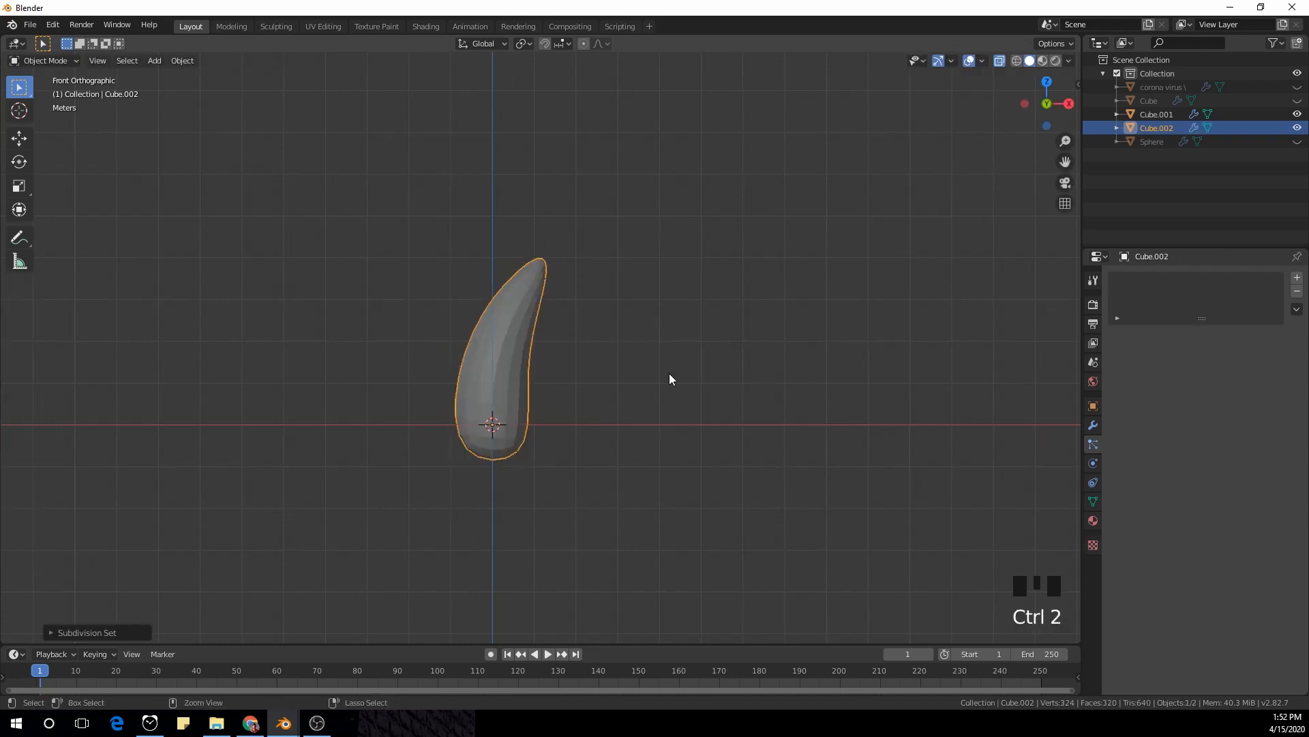
{"action": "scroll", "coordinate": [578, 388], "scroll_direction": "up", "scroll_amount": 2}
{"action": "scroll", "coordinate": [546, 387], "scroll_direction": "down", "scroll_amount": 2}
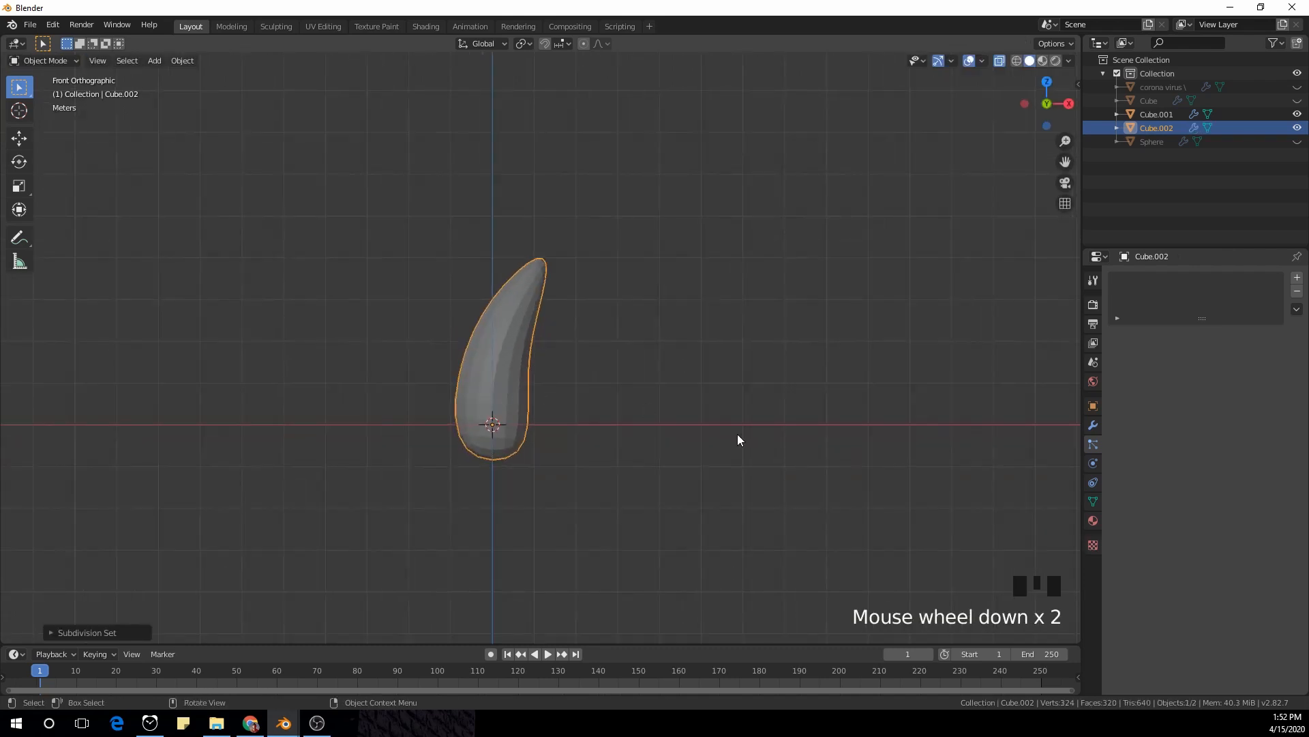
In Edit Mode, move the tip about 0.4 m up and toward positive X, and raise the middle cross-section slightly
{"action": "key", "text": "Tab"}
{"action": "left_click", "coordinate": [596, 351]}
{"action": "left_click", "coordinate": [564, 278]}
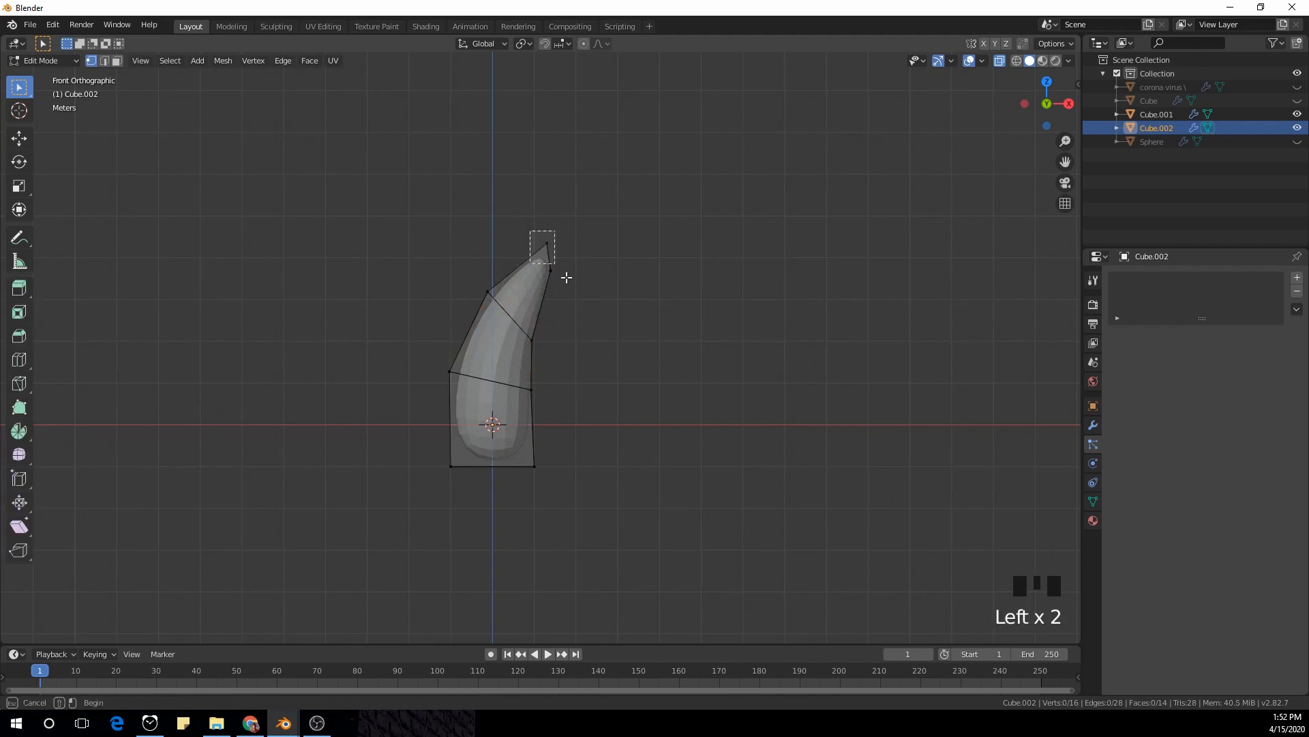
{"action": "key", "text": "g"}
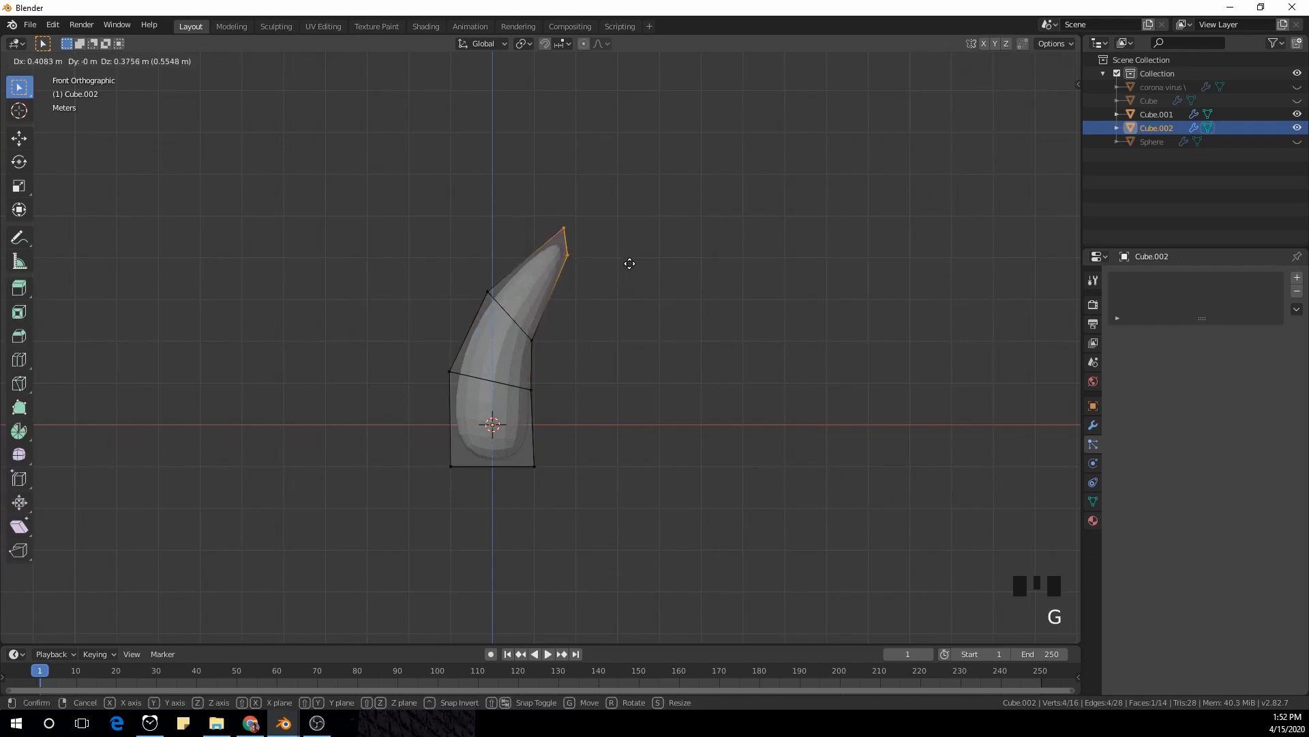
{"action": "left_click", "coordinate": [626, 260]}
{"action": "left_click_drag", "start_coordinate": [428, 260], "coordinate": [546, 380]}
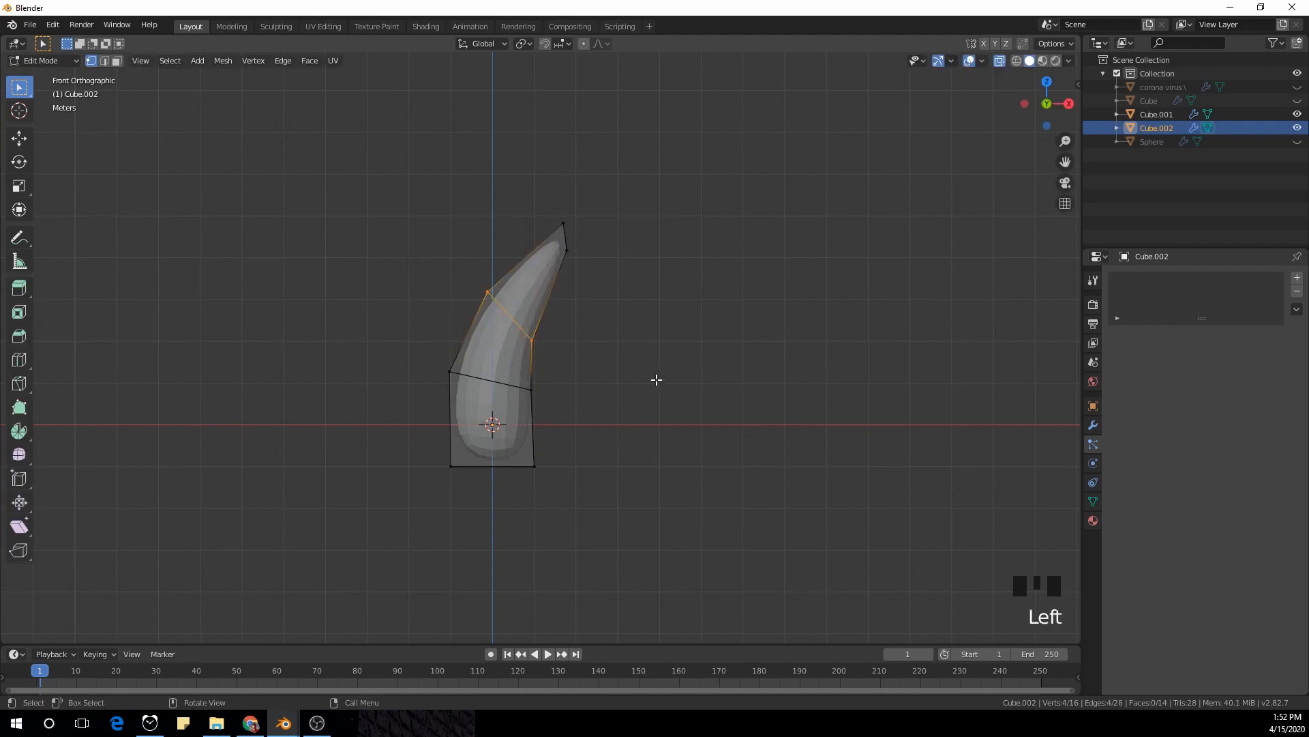
{"action": "key", "text": "g"}
{"action": "left_click", "coordinate": [652, 363]}
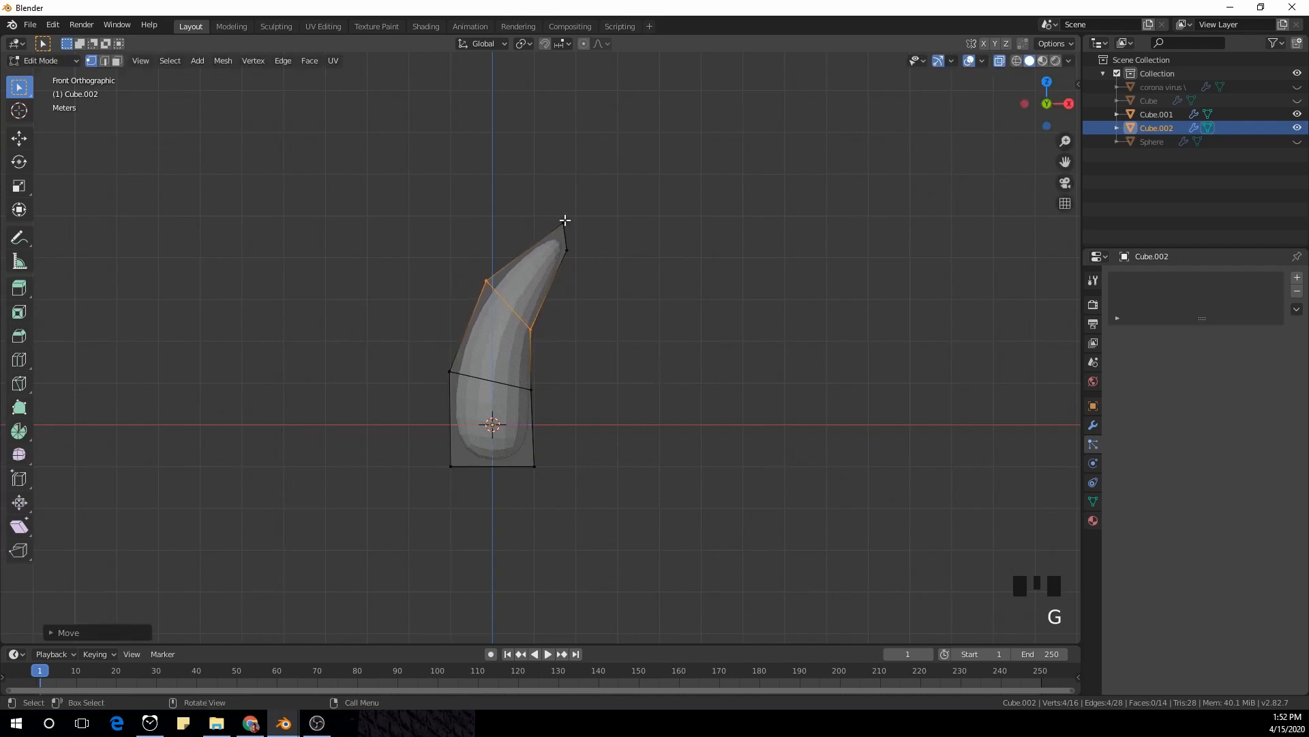
Scale the tip vertices down to about 0.4 for a sharper point
{"action": "left_click", "coordinate": [564, 223]}
{"action": "key", "text": "s"}
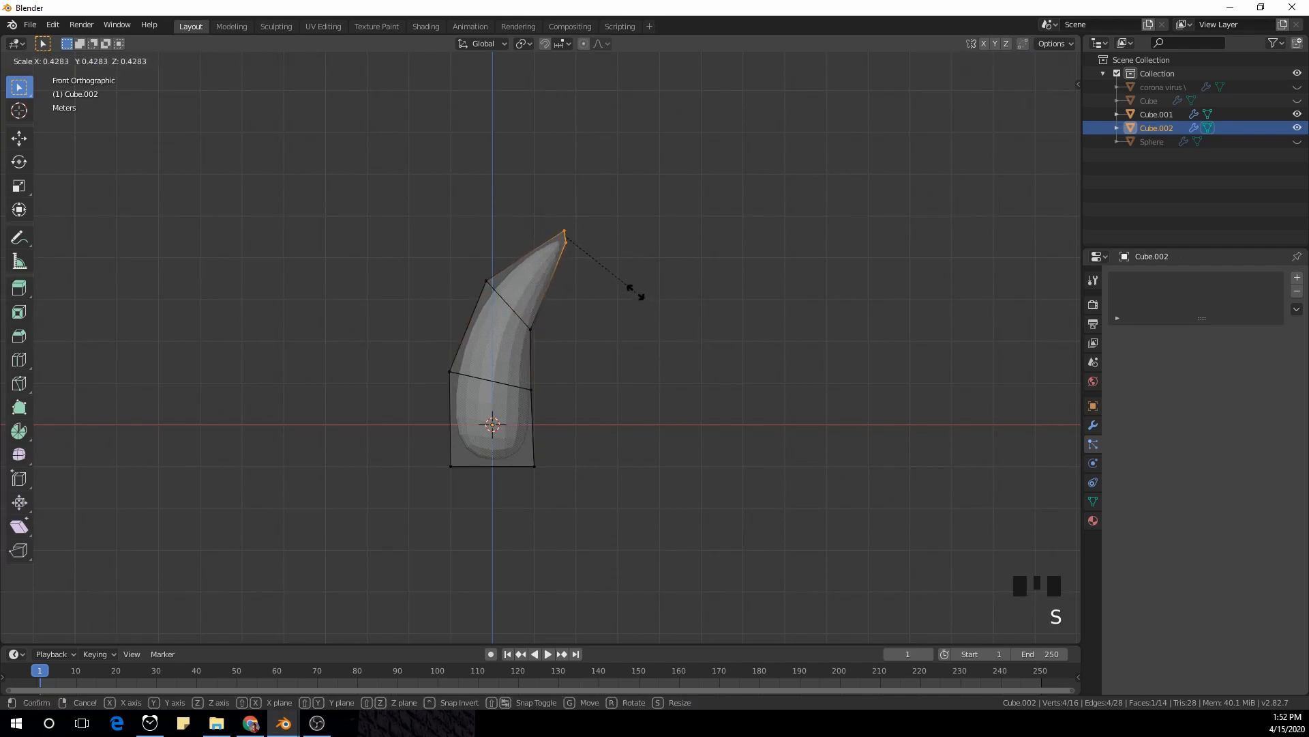
{"action": "left_click", "coordinate": [624, 287]}
Scale the middle and lower cross-sections down slightly, the lower one to about 0.9, and leave Edit Mode
{"action": "left_click_drag", "start_coordinate": [419, 264], "coordinate": [546, 379]}
{"action": "key", "text": "s"}
{"action": "left_click", "coordinate": [678, 390]}
{"action": "left_click_drag", "start_coordinate": [412, 339], "coordinate": [682, 436]}
{"action": "key", "text": "s"}
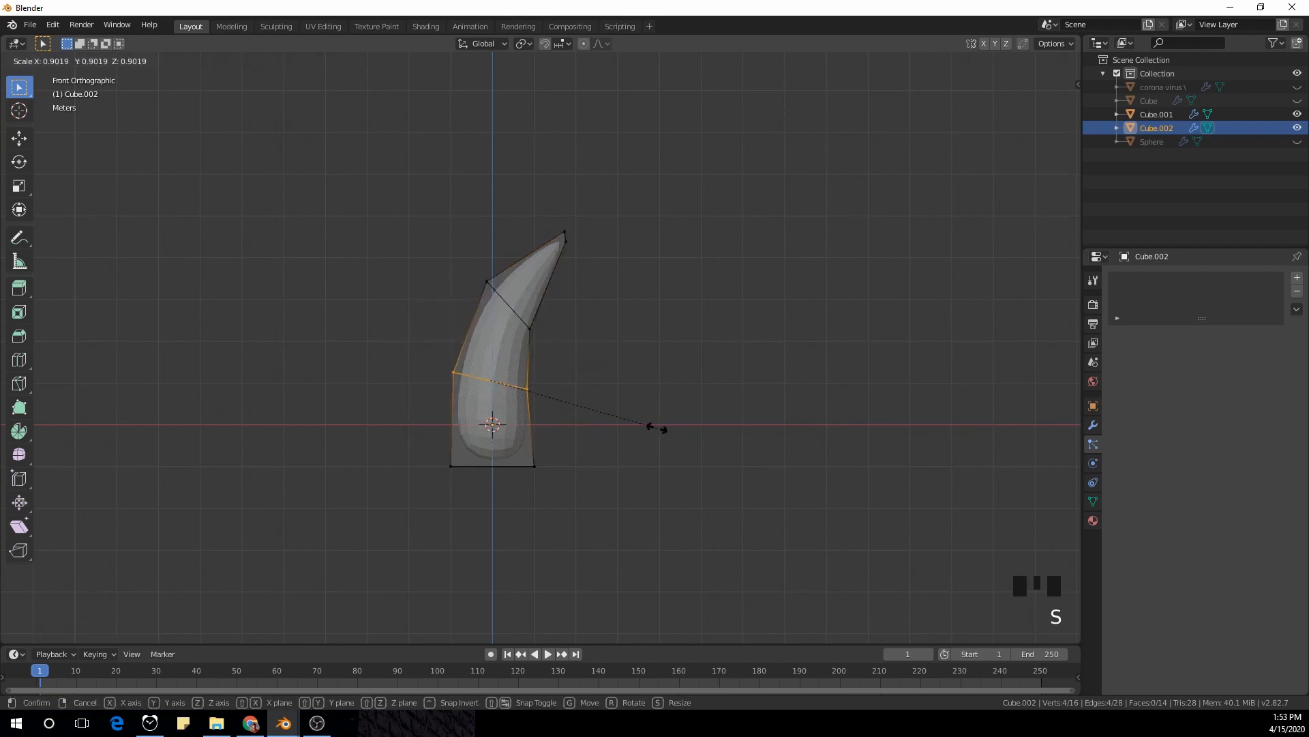
{"action": "left_click", "coordinate": [649, 427]}
{"action": "left_click_drag", "start_coordinate": [458, 270], "coordinate": [644, 372]}
{"action": "key", "text": "s"}
{"action": "left_click", "coordinate": [617, 354]}
{"action": "key", "text": "Tab"}
{"action": "scroll", "coordinate": [614, 354], "scroll_direction": "down", "scroll_amount": 3}
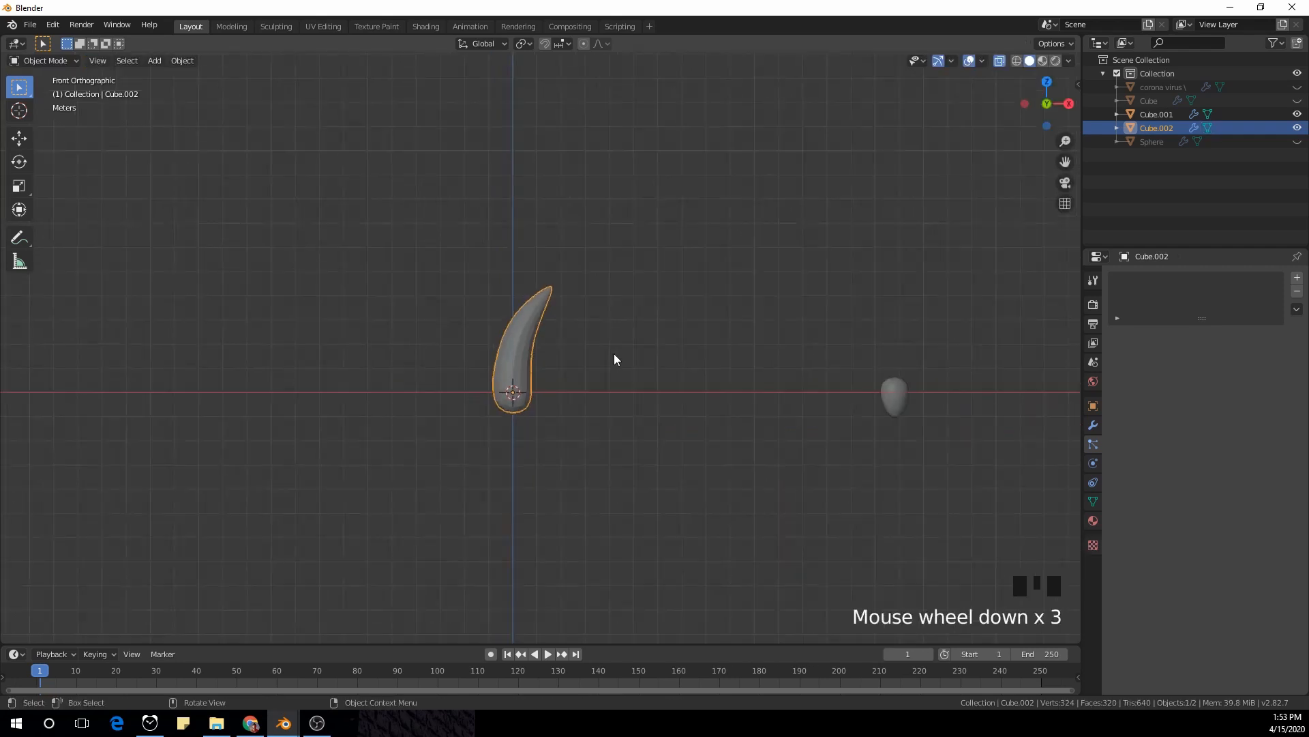
{"action": "scroll", "coordinate": [612, 353], "scroll_direction": "up", "scroll_amount": 5}
Narrow the middle cross-section further in Edit Mode, scaling it to about 0.85, and return to Object Mode
{"action": "key", "text": "Tab"}
{"action": "left_click_drag", "start_coordinate": [452, 262], "coordinate": [536, 334]}
{"action": "key", "text": "s"}
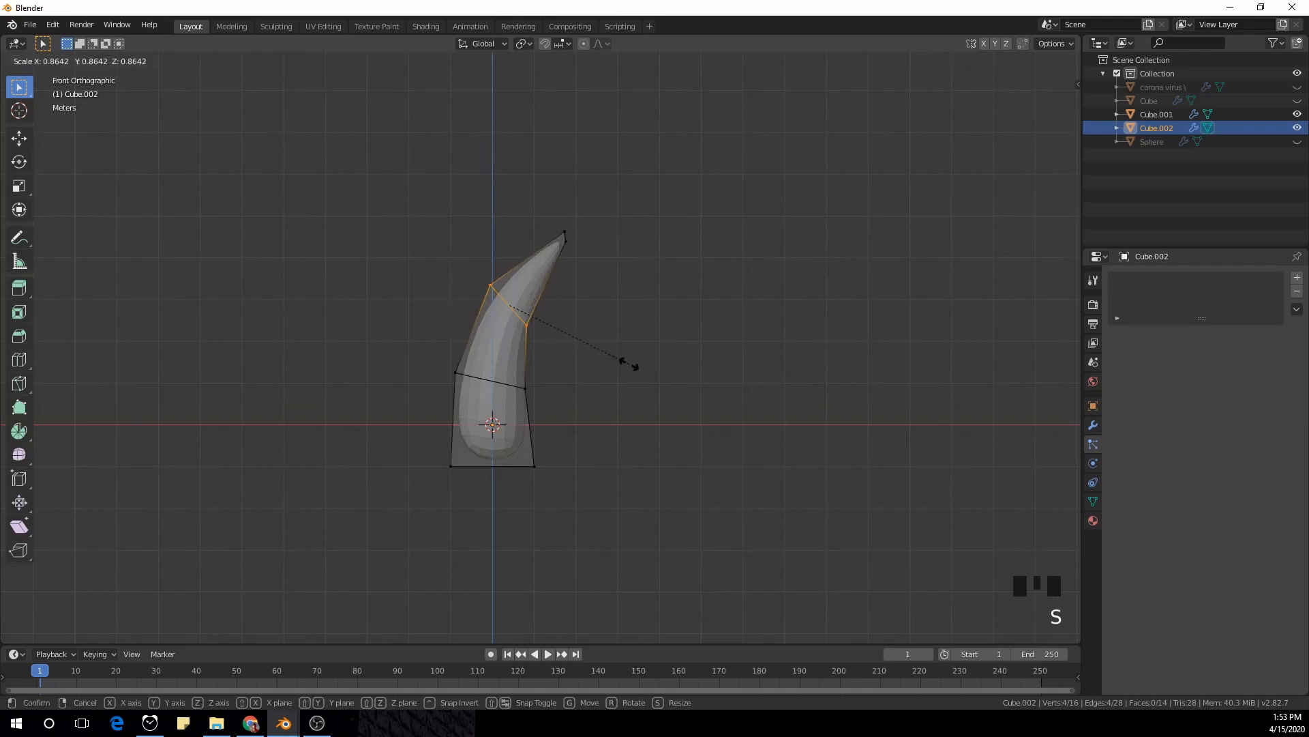
{"action": "left_click", "coordinate": [620, 361]}
{"action": "key", "text": "Tab"}
{"action": "scroll", "coordinate": [620, 362], "scroll_direction": "down", "scroll_amount": 3}
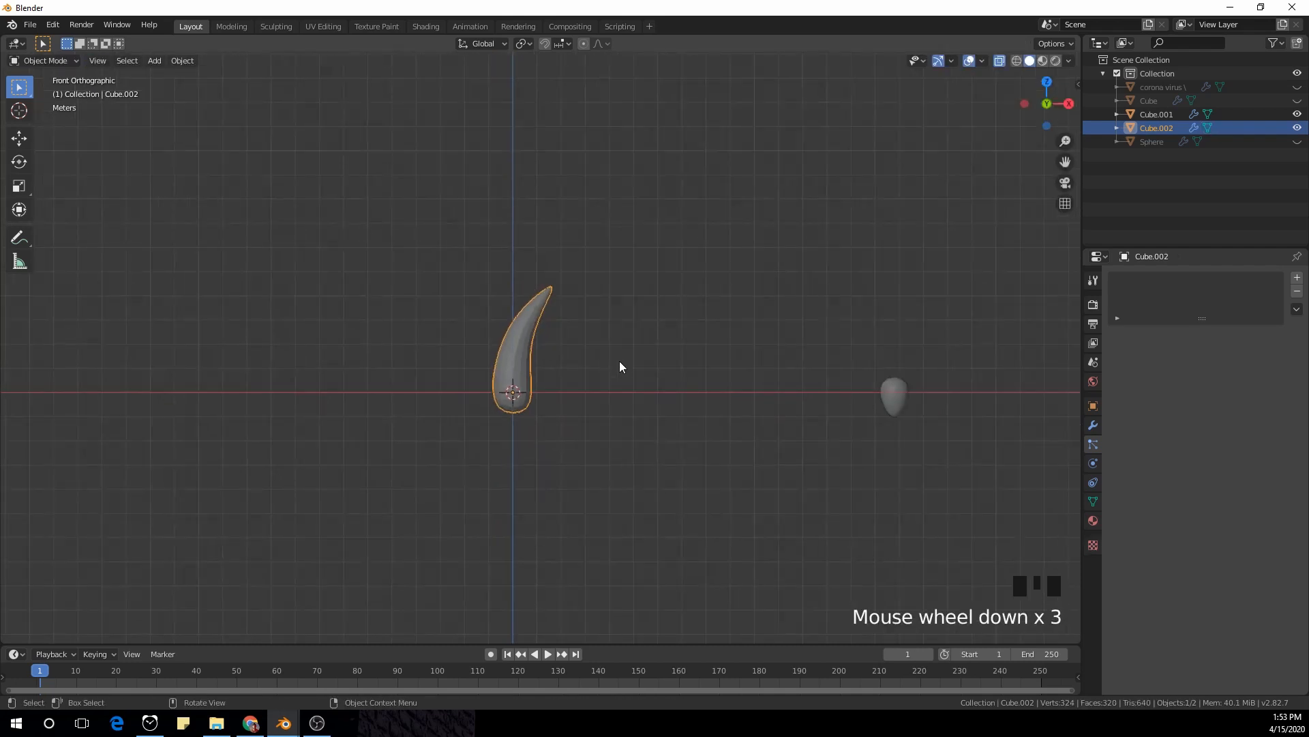
{"action": "scroll", "coordinate": [766, 379], "scroll_direction": "up", "scroll_amount": 3}
Select the horn's whole mesh in Edit Mode and rotate it clockwise so its tip leans toward positive X
{"action": "key", "text": "Tab"}
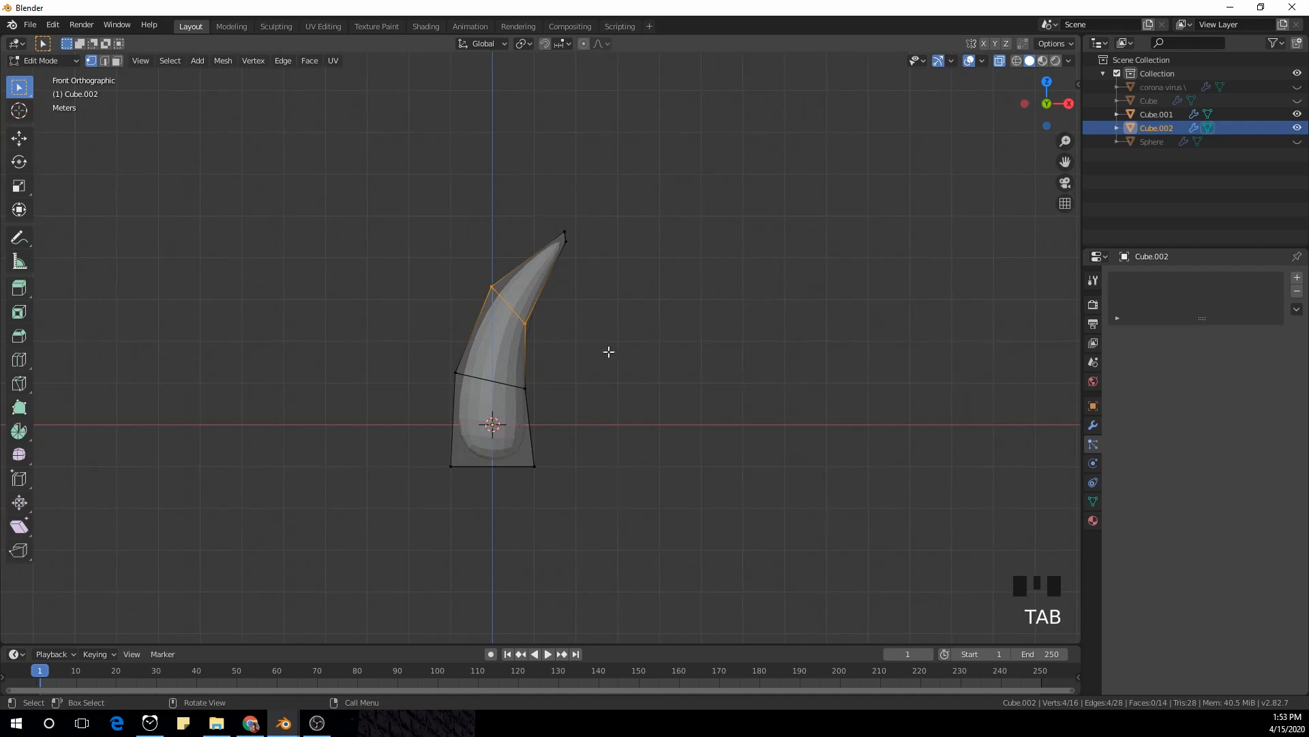
{"action": "left_click_drag", "start_coordinate": [287, 196], "coordinate": [694, 491]}
{"action": "key", "text": "r"}
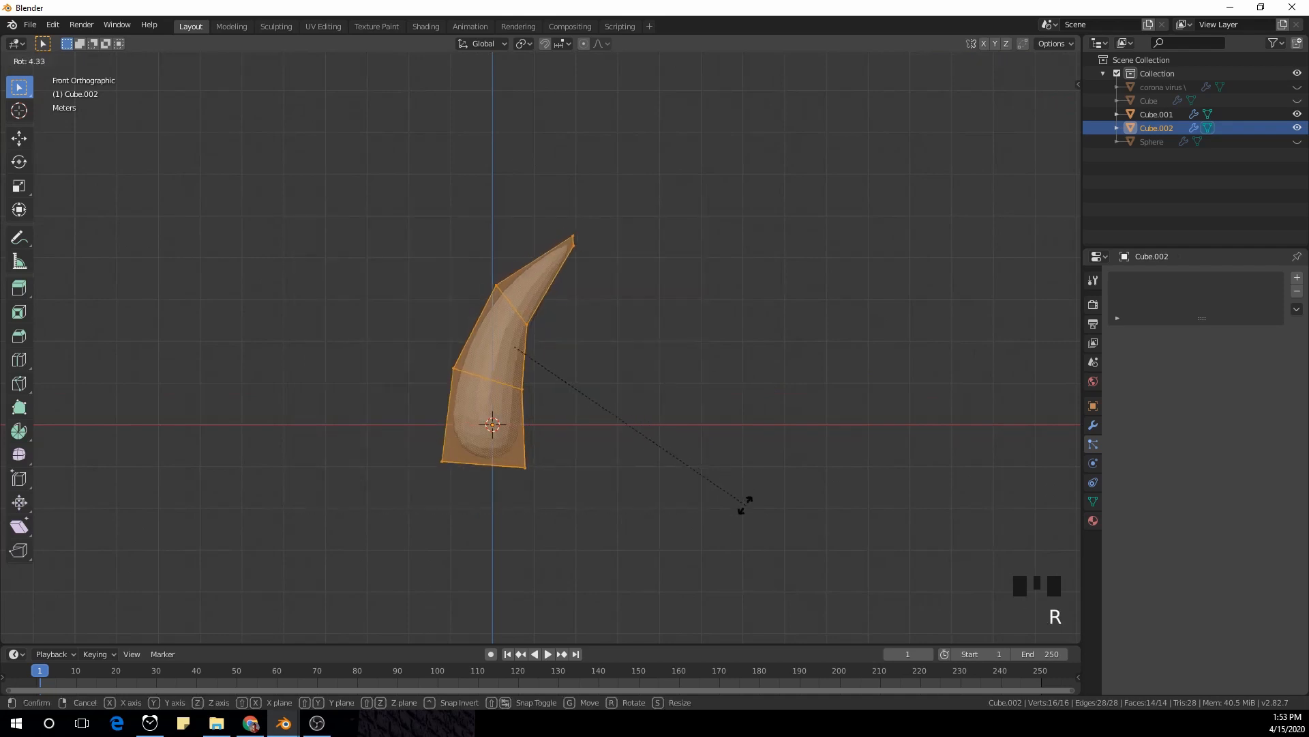
{"action": "left_click", "coordinate": [696, 635]}
Move the horn's whole mesh about 7 m toward negative X, leaving its origin at the world centre
{"action": "scroll", "coordinate": [551, 454], "scroll_direction": "down", "scroll_amount": 2}
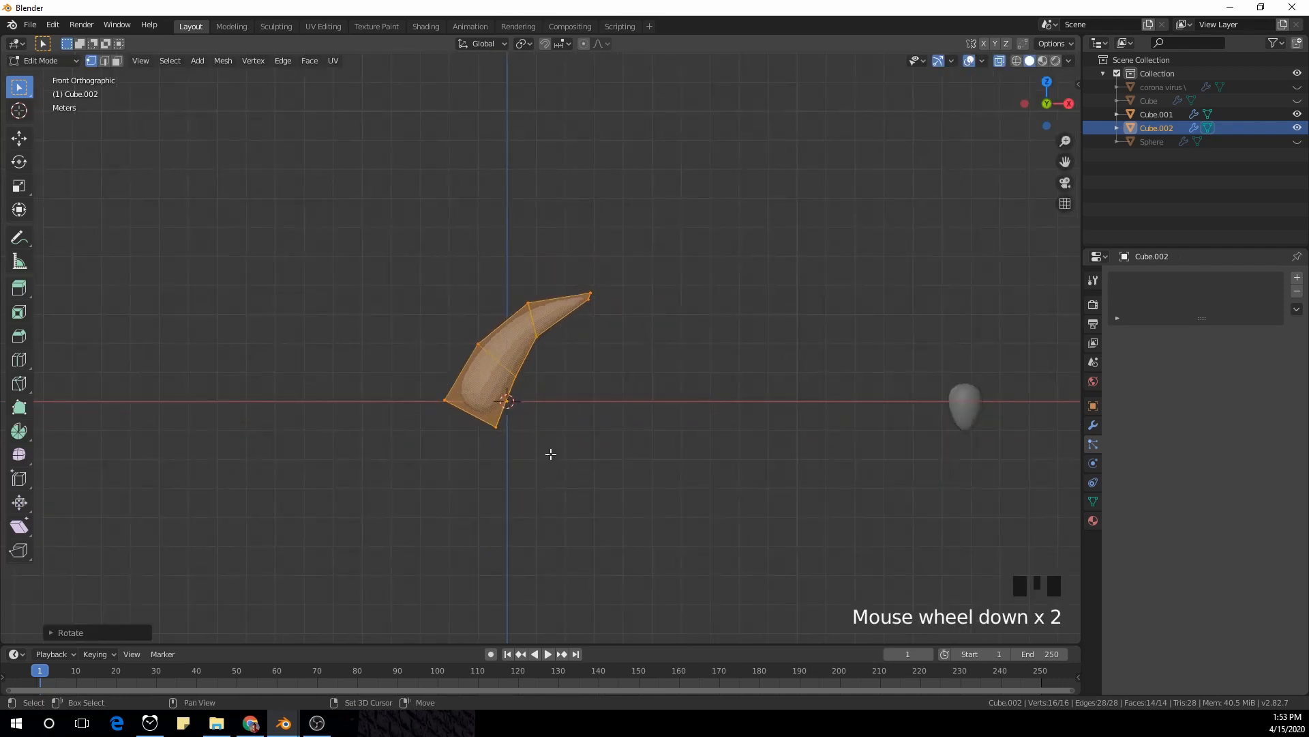
{"action": "middle_click_drag", "start_coordinate": [552, 453], "coordinate": [716, 467], "text": "shift"}
{"action": "key", "text": "g"}
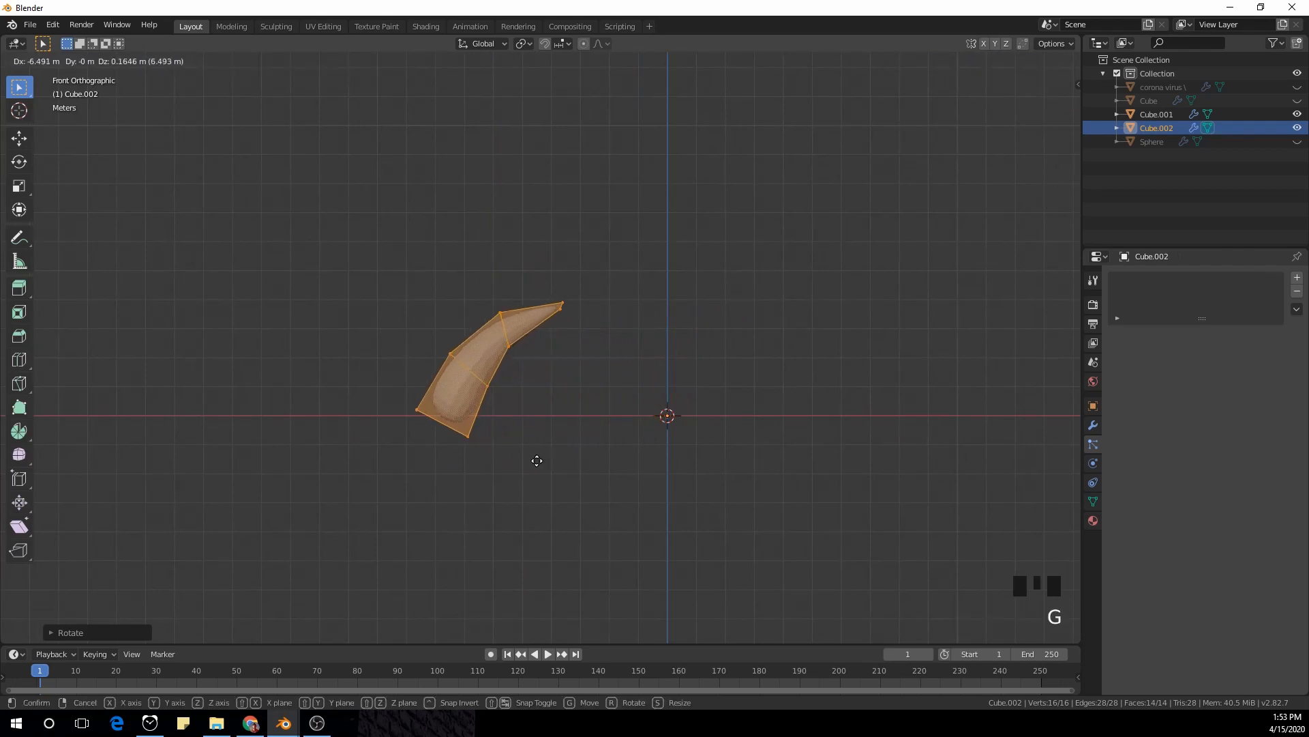
{"action": "left_click", "coordinate": [518, 466]}
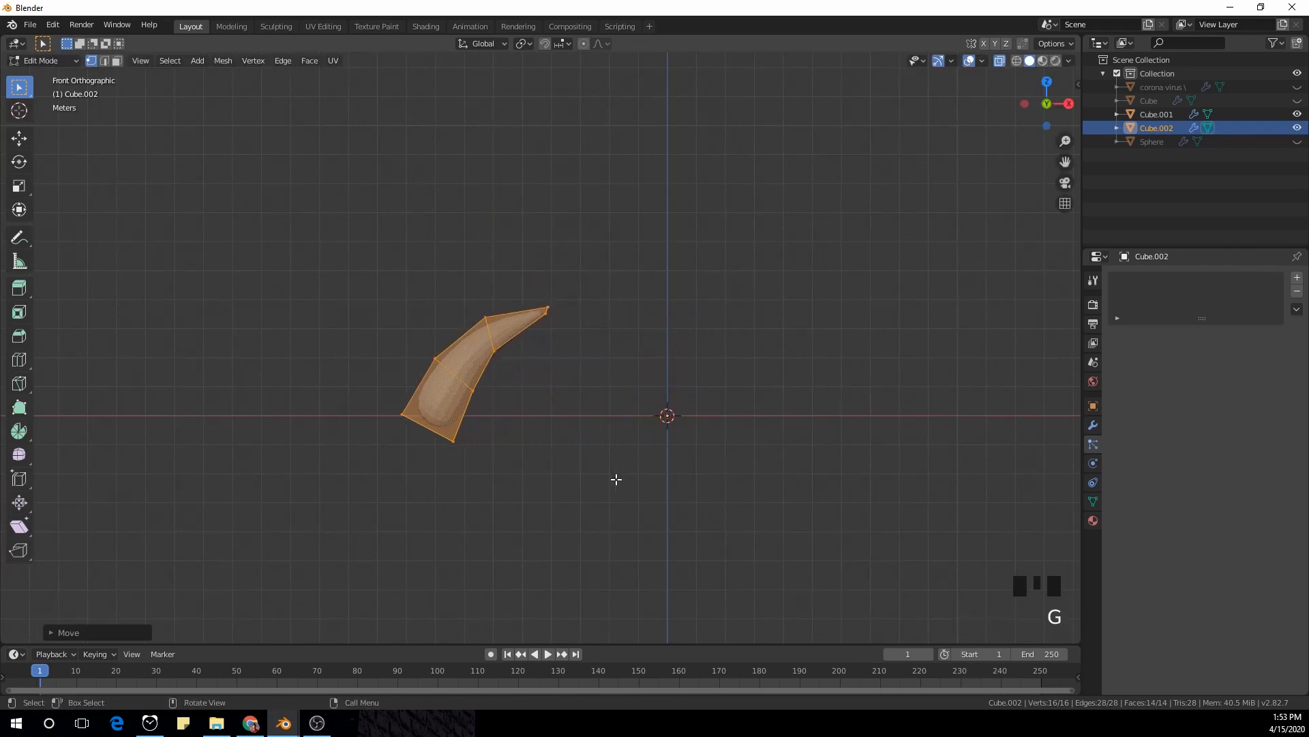
Rotate the offset horn a little more clockwise, nudge its position and return to Object Mode
{"action": "key", "text": "r"}
{"action": "left_click", "coordinate": [617, 553]}
{"action": "key", "text": "g"}
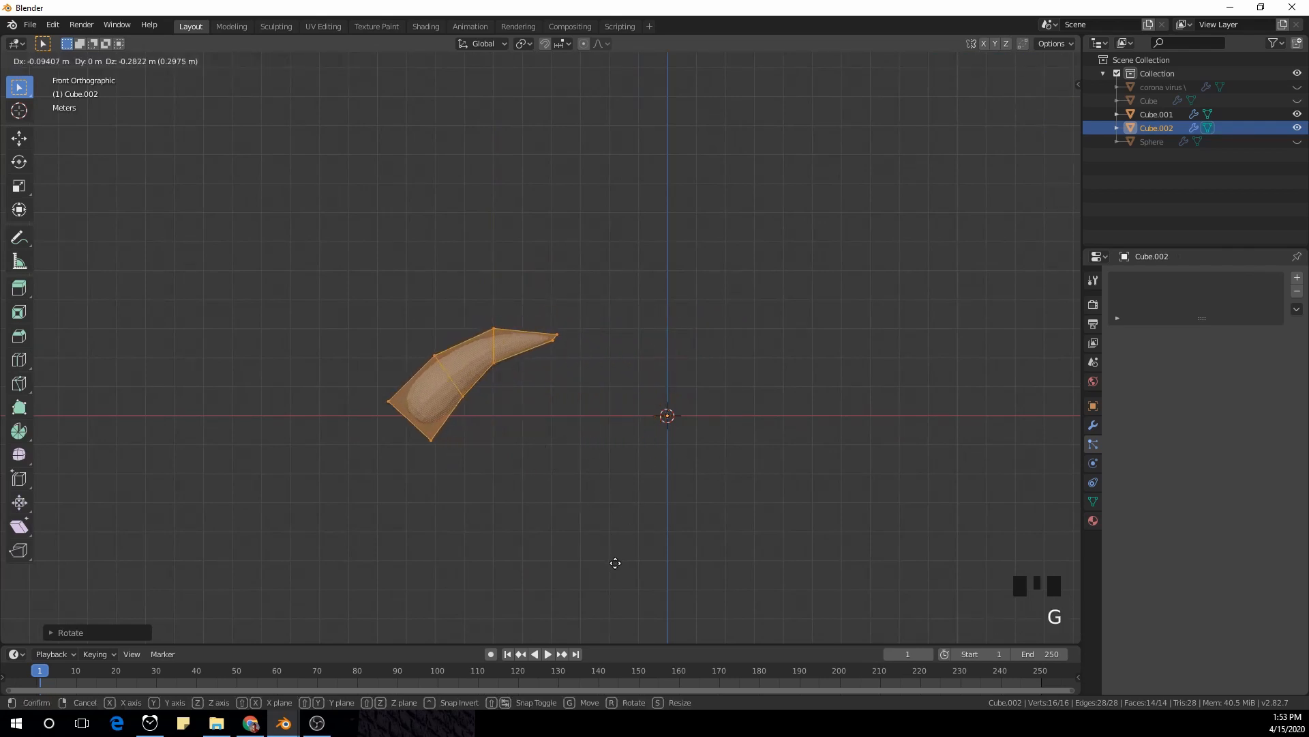
{"action": "left_click", "coordinate": [617, 549]}
{"action": "key", "text": "Tab"}
{"action": "scroll", "coordinate": [649, 471], "scroll_direction": "down", "scroll_amount": 3}
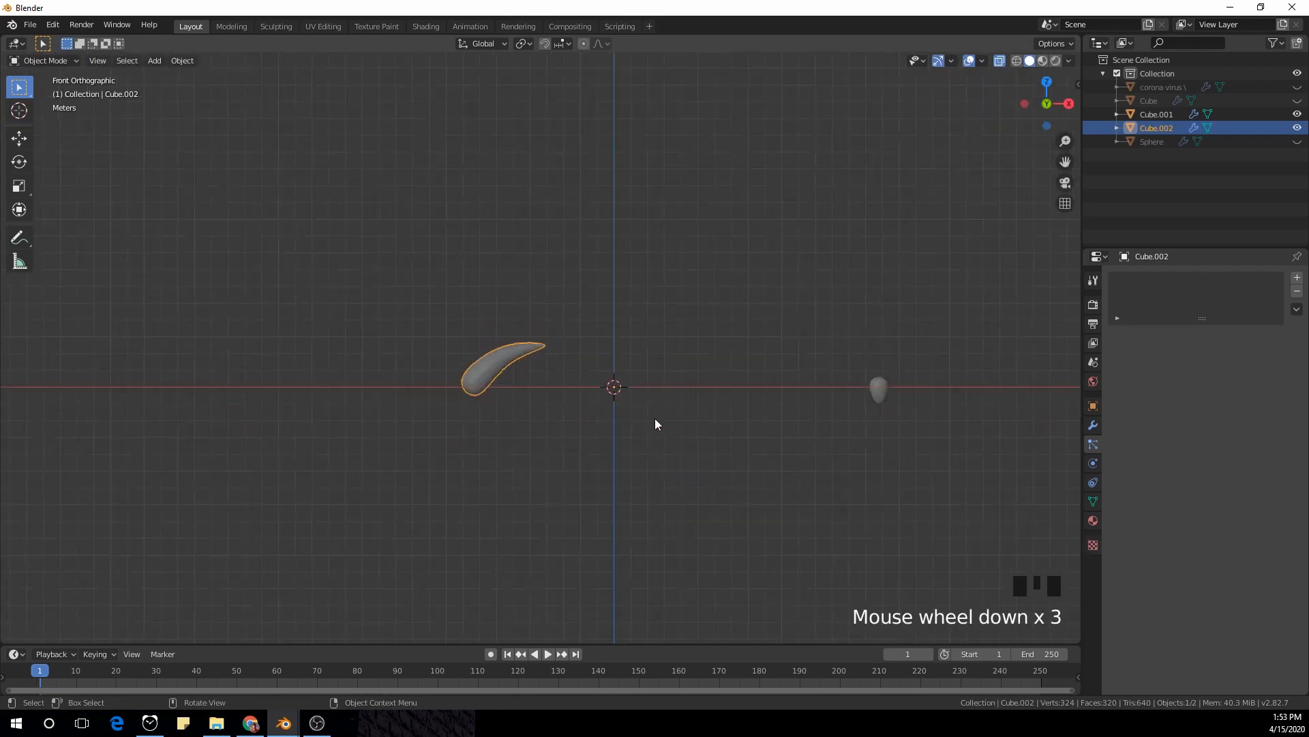
{"action": "scroll", "coordinate": [711, 424], "scroll_direction": "up", "scroll_amount": 3}
In front view, add a Plain Axes empty at the world origin
{"action": "middle_click_drag", "start_coordinate": [711, 424], "coordinate": [573, 444], "text": "shift"}
{"action": "key", "text": "KP_1"}
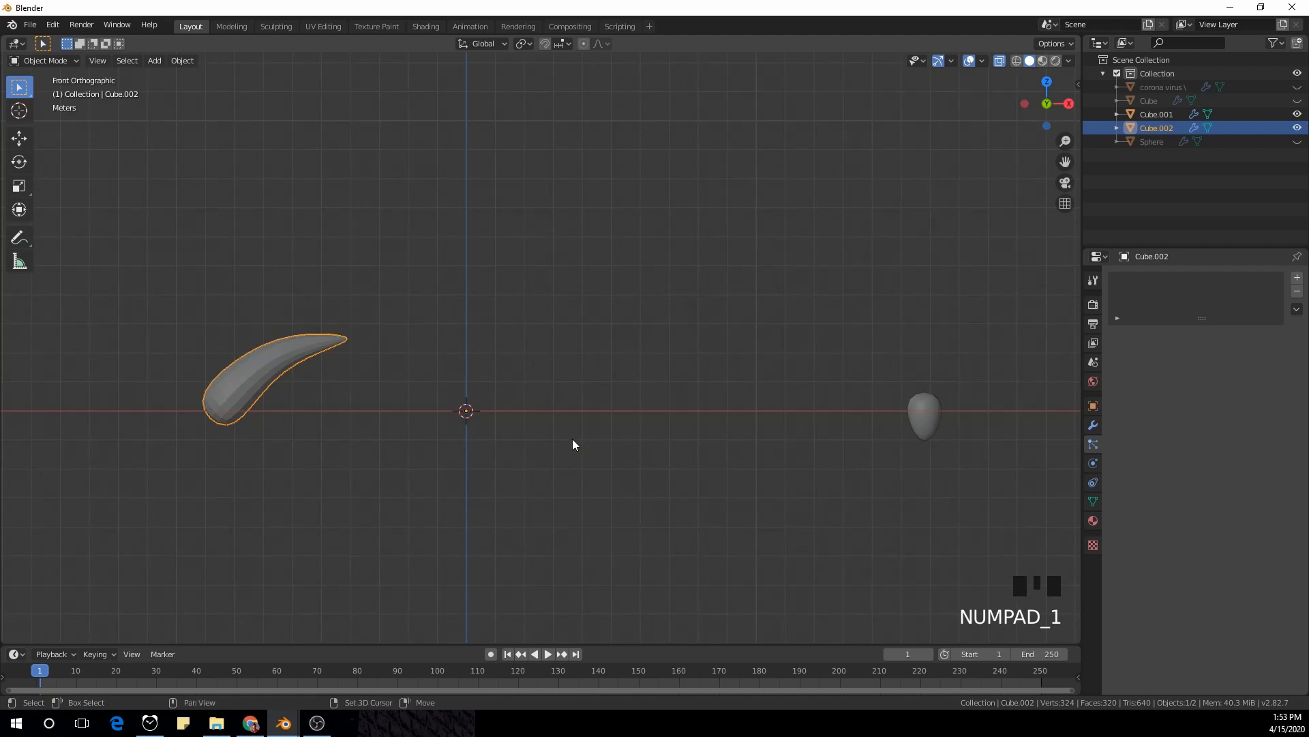
{"action": "key", "text": "shift+a"}
{"action": "mouse_move", "coordinate": [570, 415]}
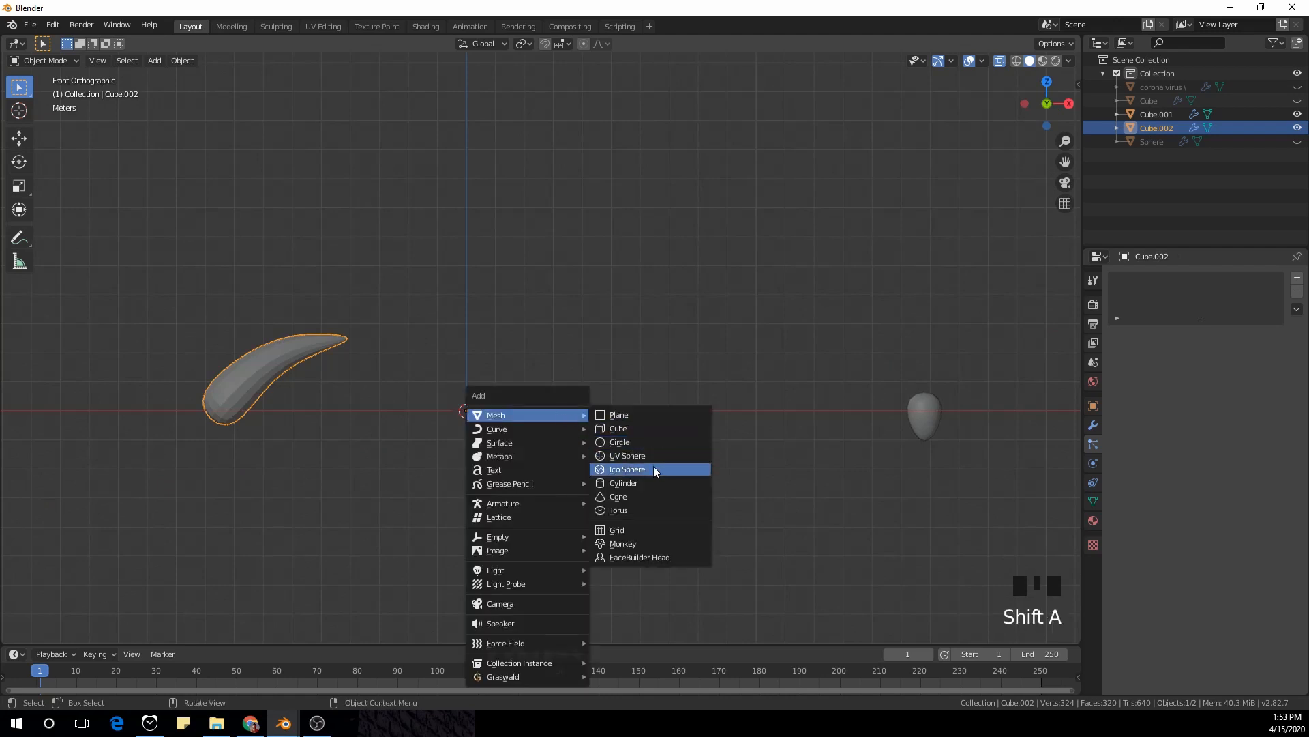
{"action": "mouse_move", "coordinate": [539, 534]}
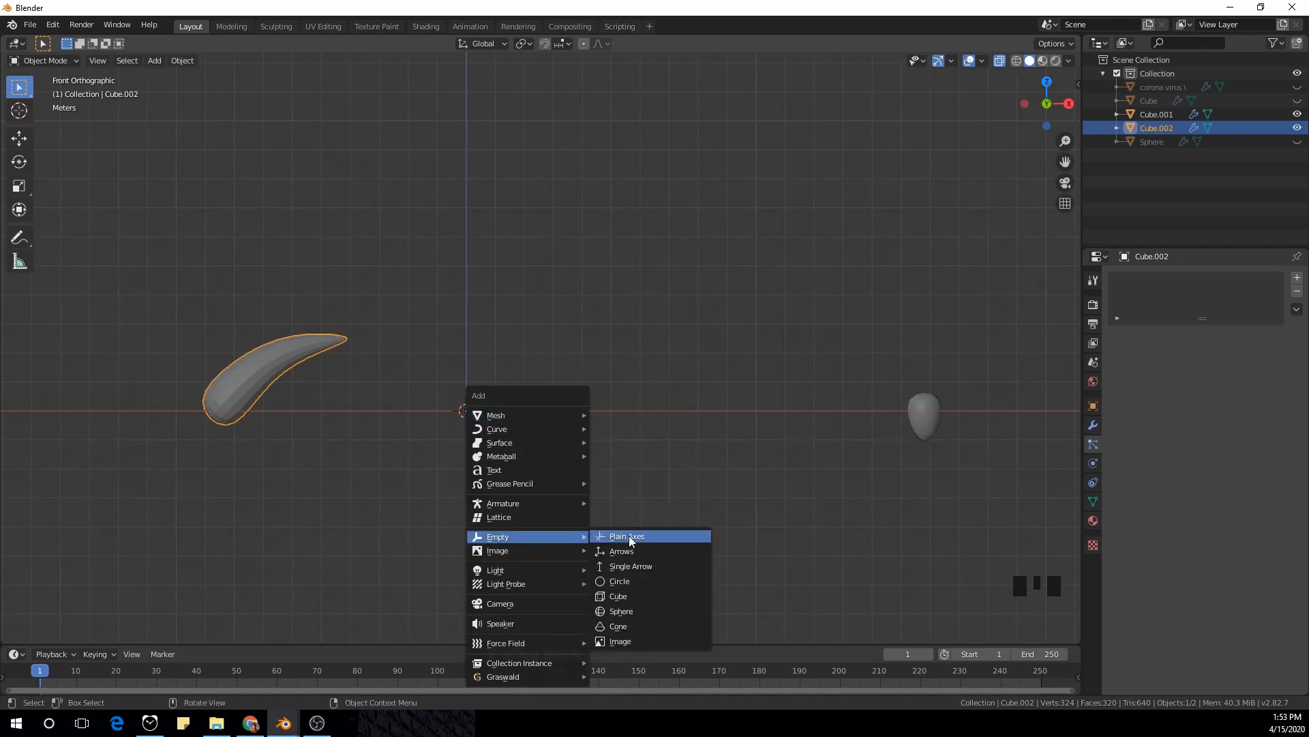
{"action": "left_click", "coordinate": [655, 535]}
{"action": "scroll", "coordinate": [608, 447], "scroll_direction": "down", "scroll_amount": 1}
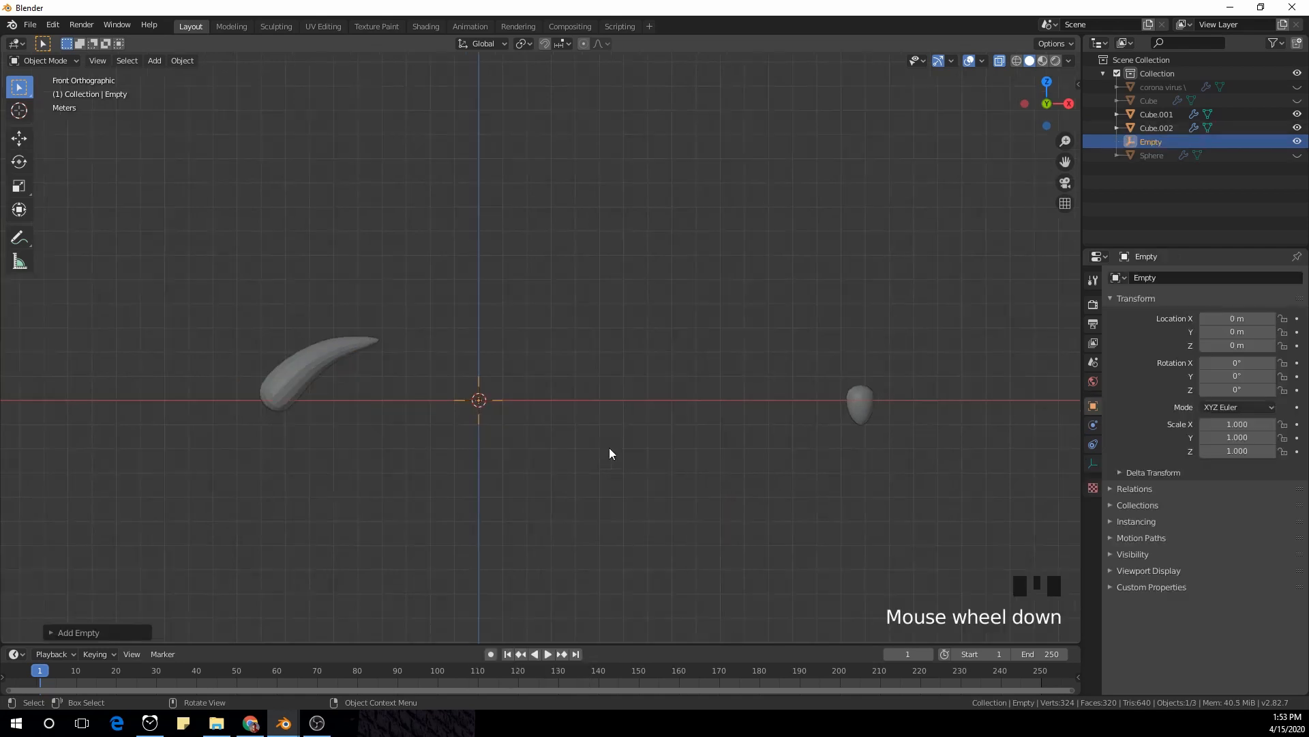
Add an Array modifier to the curved horn
{"action": "middle_click_drag", "start_coordinate": [614, 381], "coordinate": [384, 349], "text": "shift"}
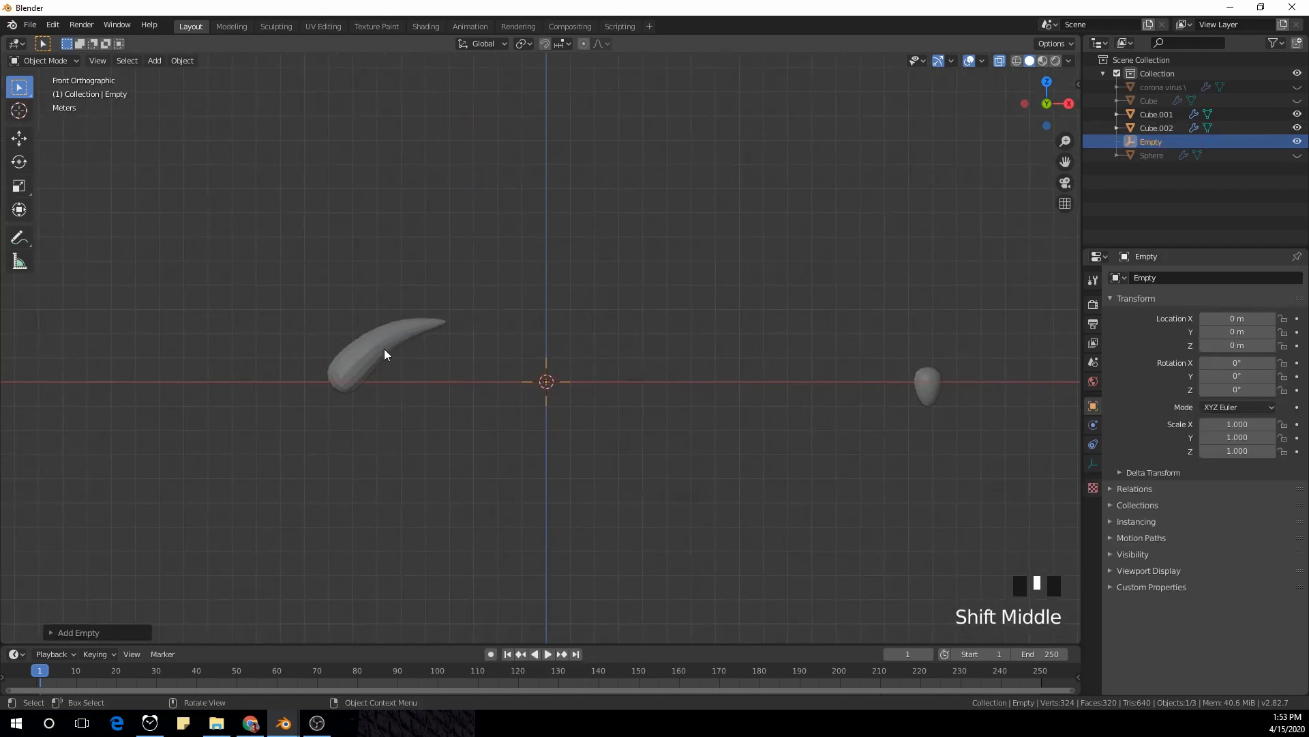
{"action": "left_click", "coordinate": [382, 346]}
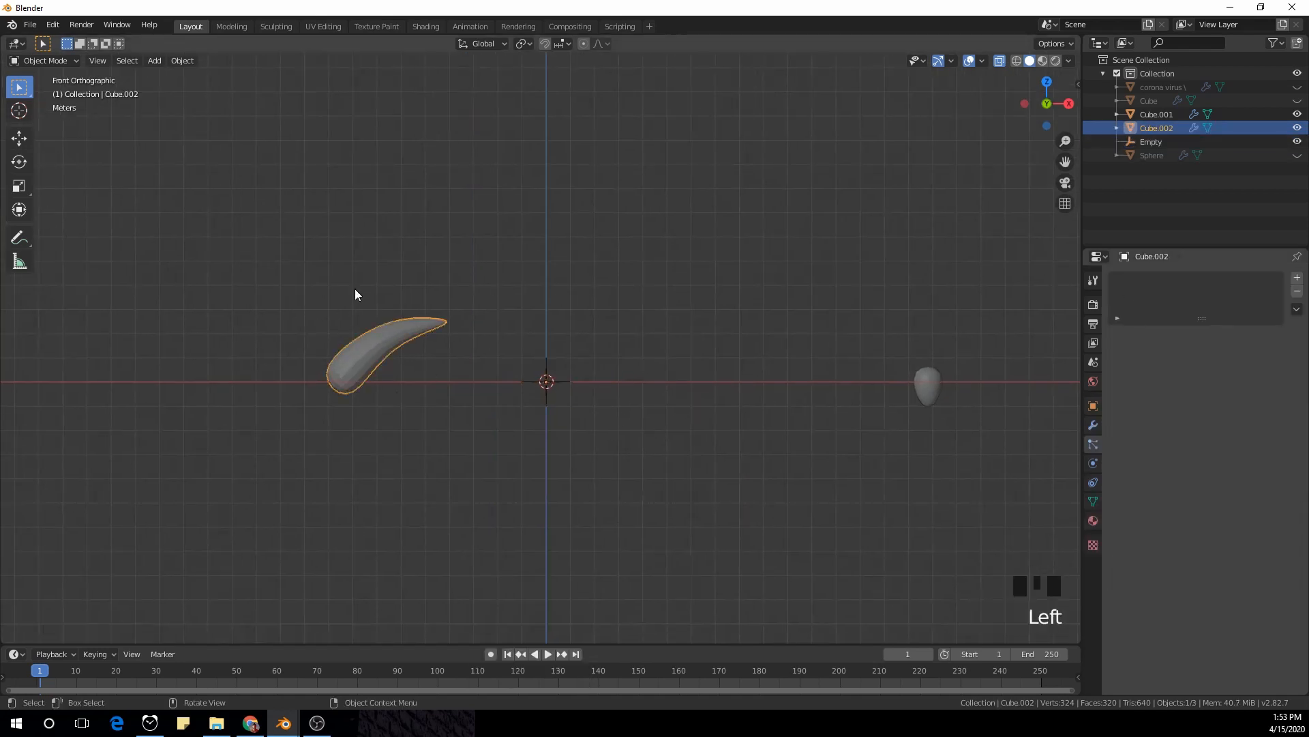
{"action": "left_click", "coordinate": [1094, 423]}
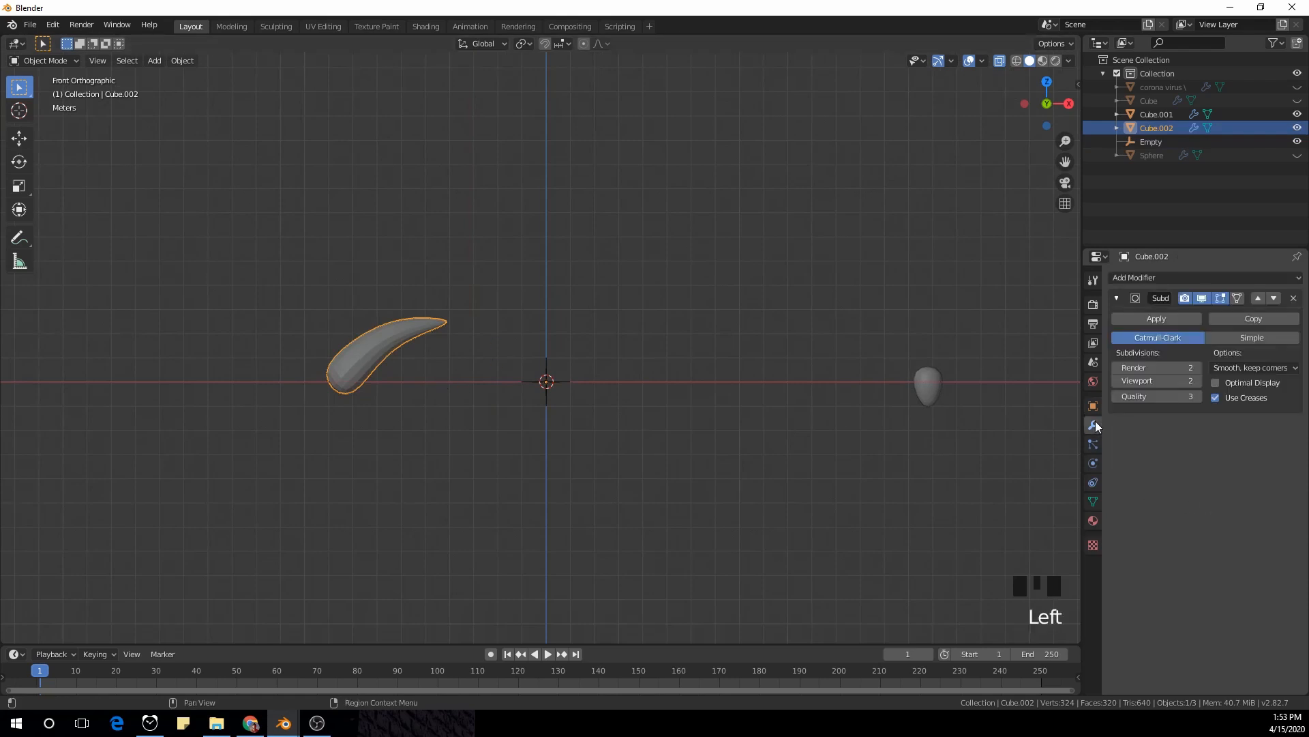
{"action": "left_click", "coordinate": [1219, 280]}
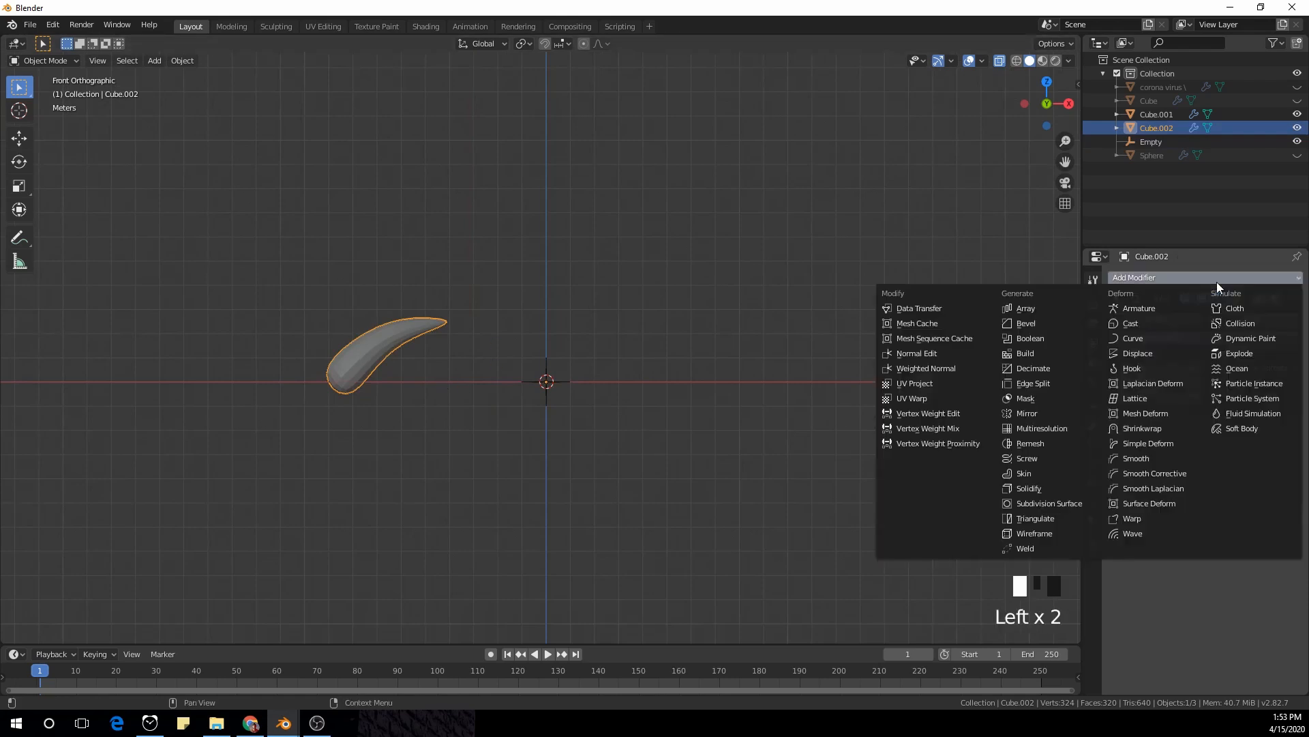
{"action": "left_click", "coordinate": [1058, 310]}
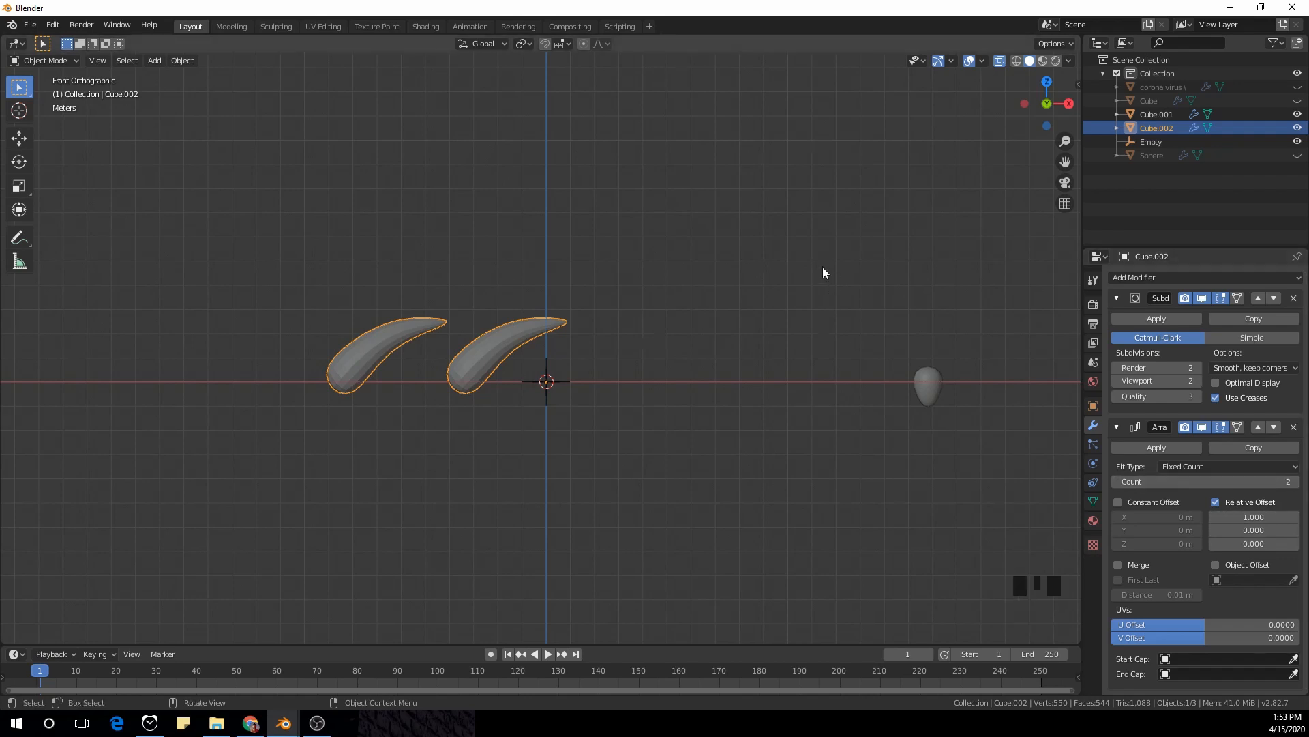
Turn off the array's Relative Offset and enable Object Offset using the plain axes empty as the offset object
{"action": "middle_click_drag", "start_coordinate": [823, 269], "coordinate": [828, 312]}
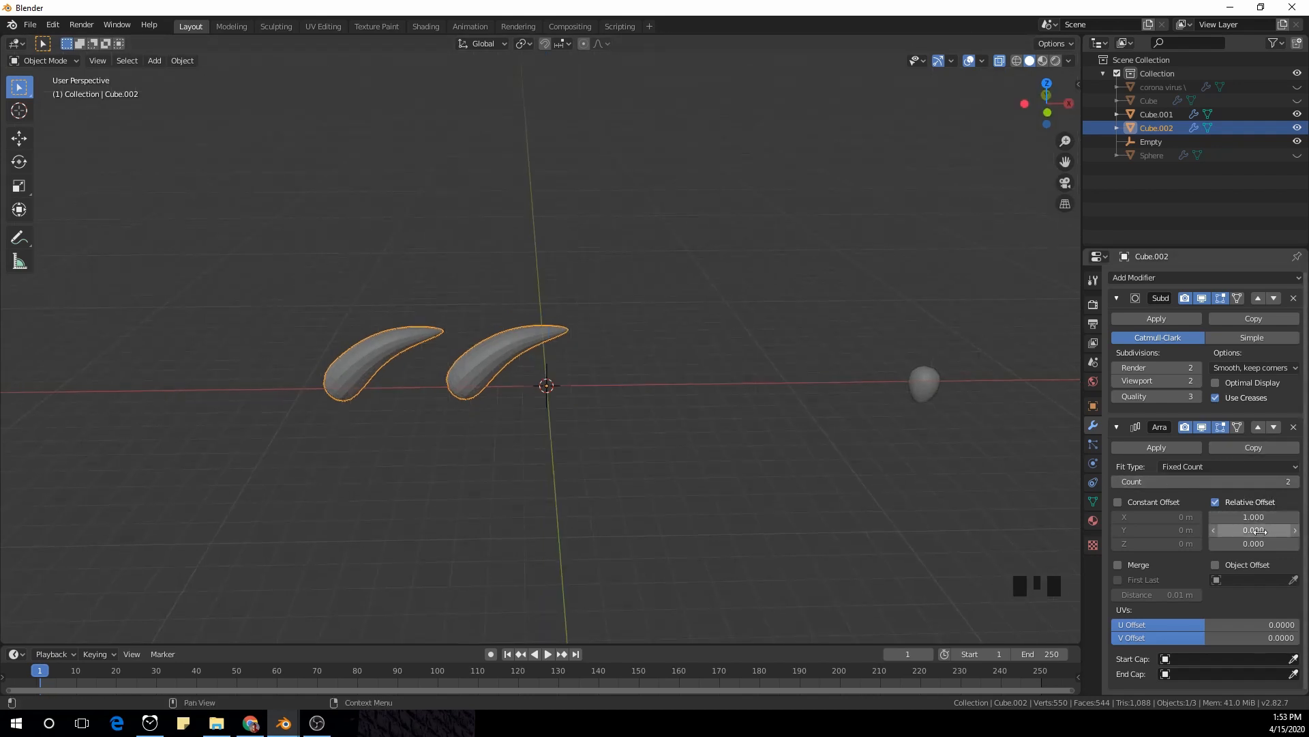
{"action": "left_click", "coordinate": [1214, 501]}
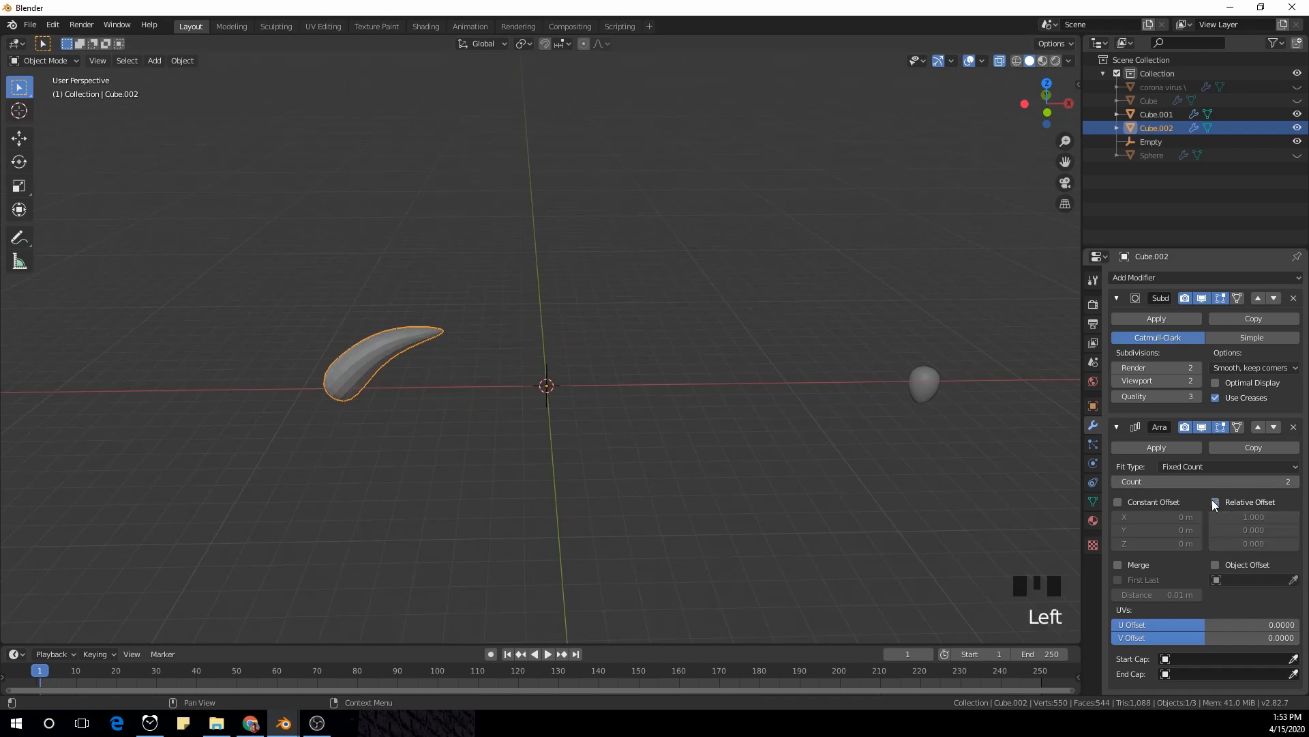
{"action": "left_click", "coordinate": [1214, 565]}
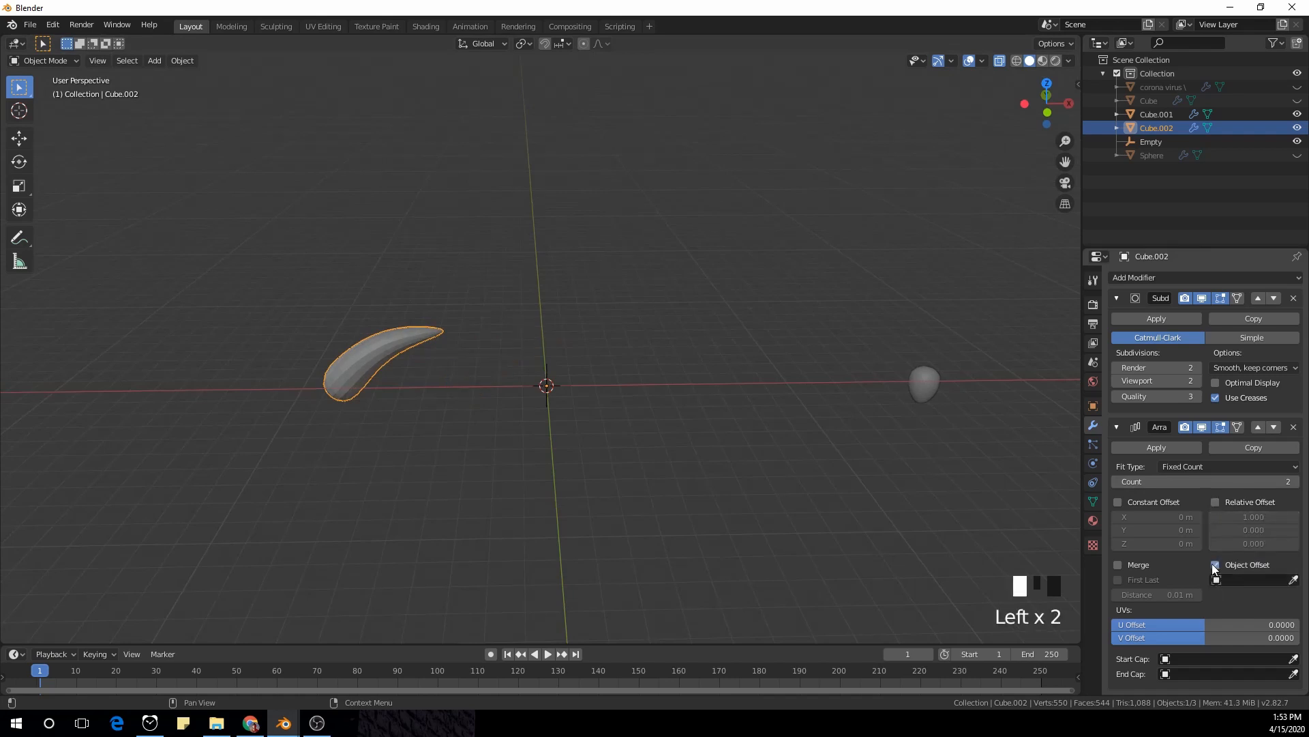
{"action": "left_click", "coordinate": [1245, 579]}
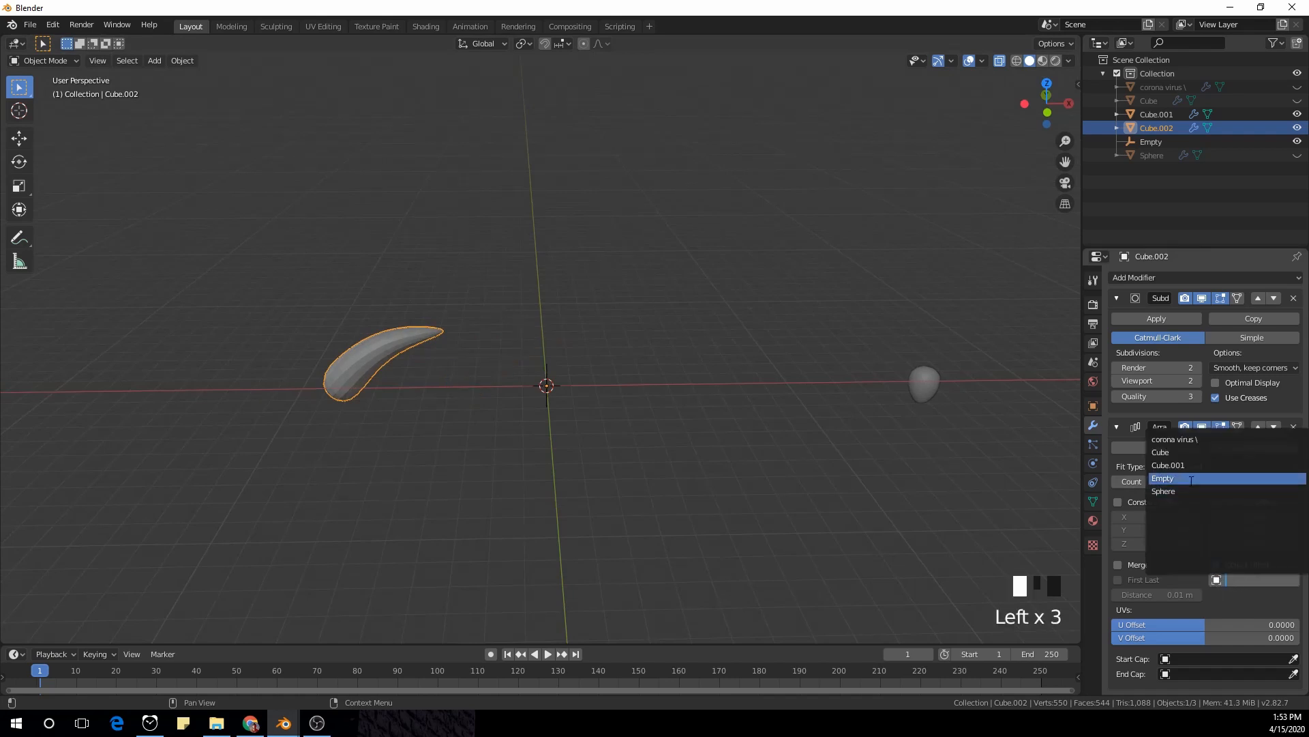
{"action": "left_click", "coordinate": [1165, 478]}
{"action": "middle_click_drag", "start_coordinate": [799, 342], "coordinate": [800, 407]}
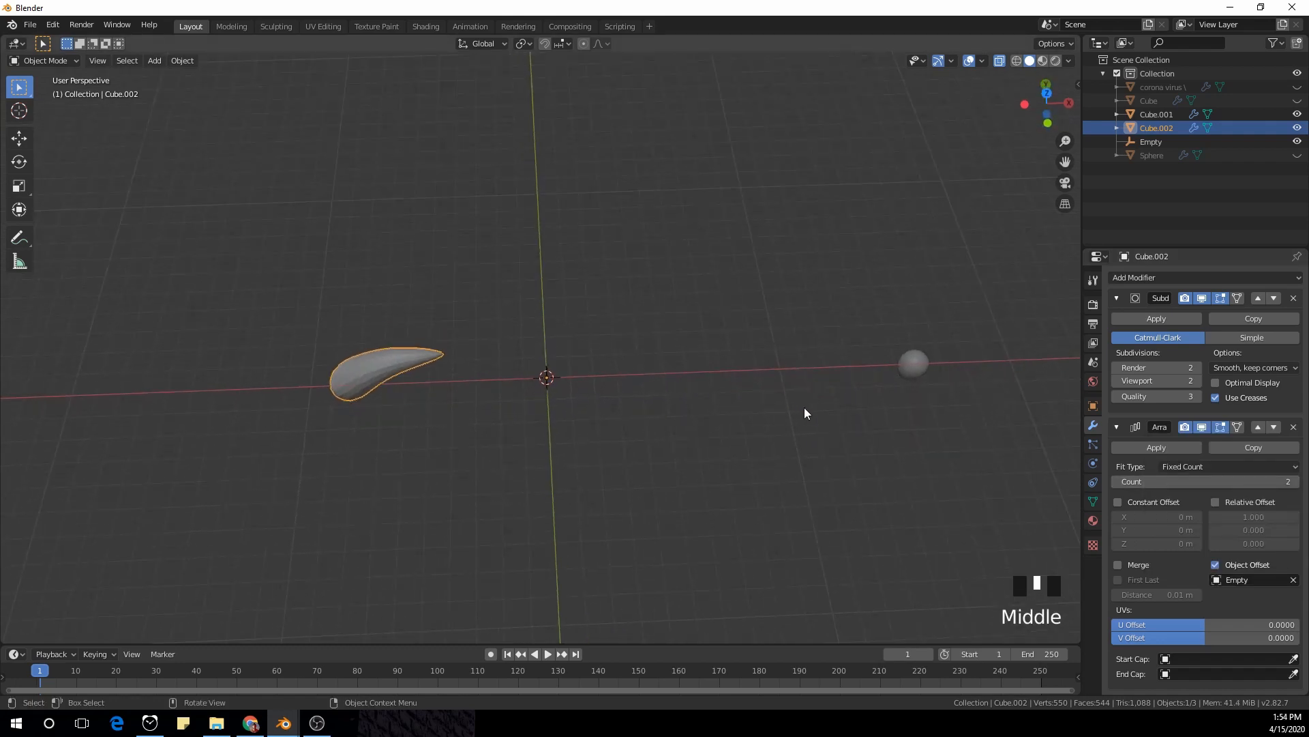
Show the transform values in the viewport and set the horn's Array count to 30
{"action": "key", "text": "n"}
{"action": "left_click", "coordinate": [1072, 86]}
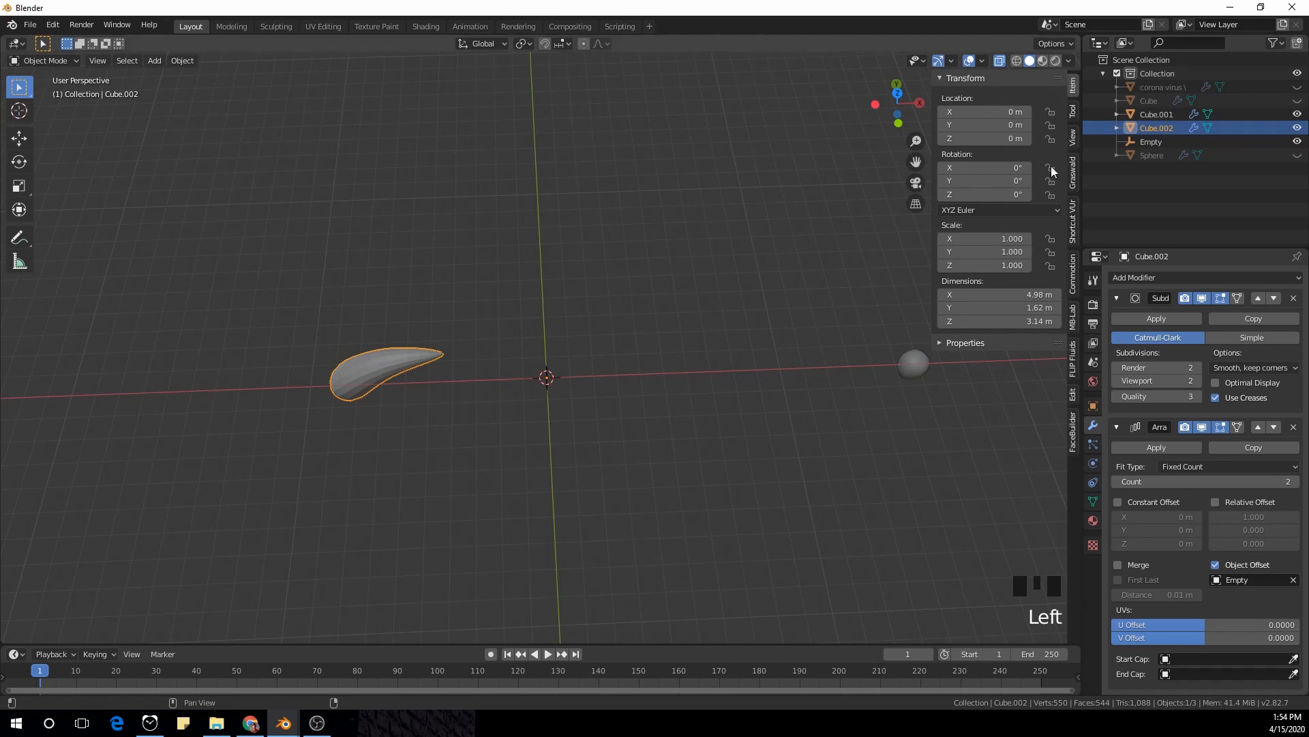
{"action": "middle_click_drag", "start_coordinate": [779, 259], "coordinate": [568, 371]}
{"action": "left_click", "coordinate": [567, 371]}
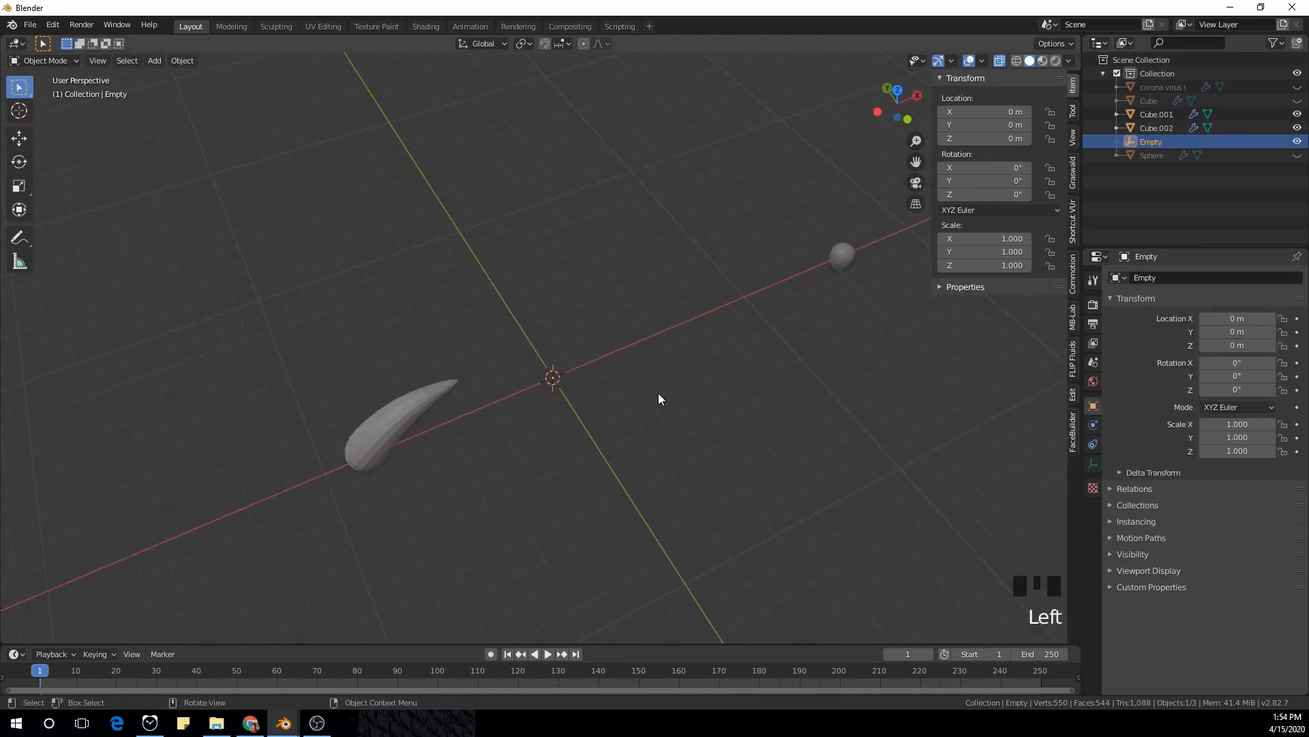
{"action": "middle_click_drag", "start_coordinate": [641, 366], "coordinate": [682, 311]}
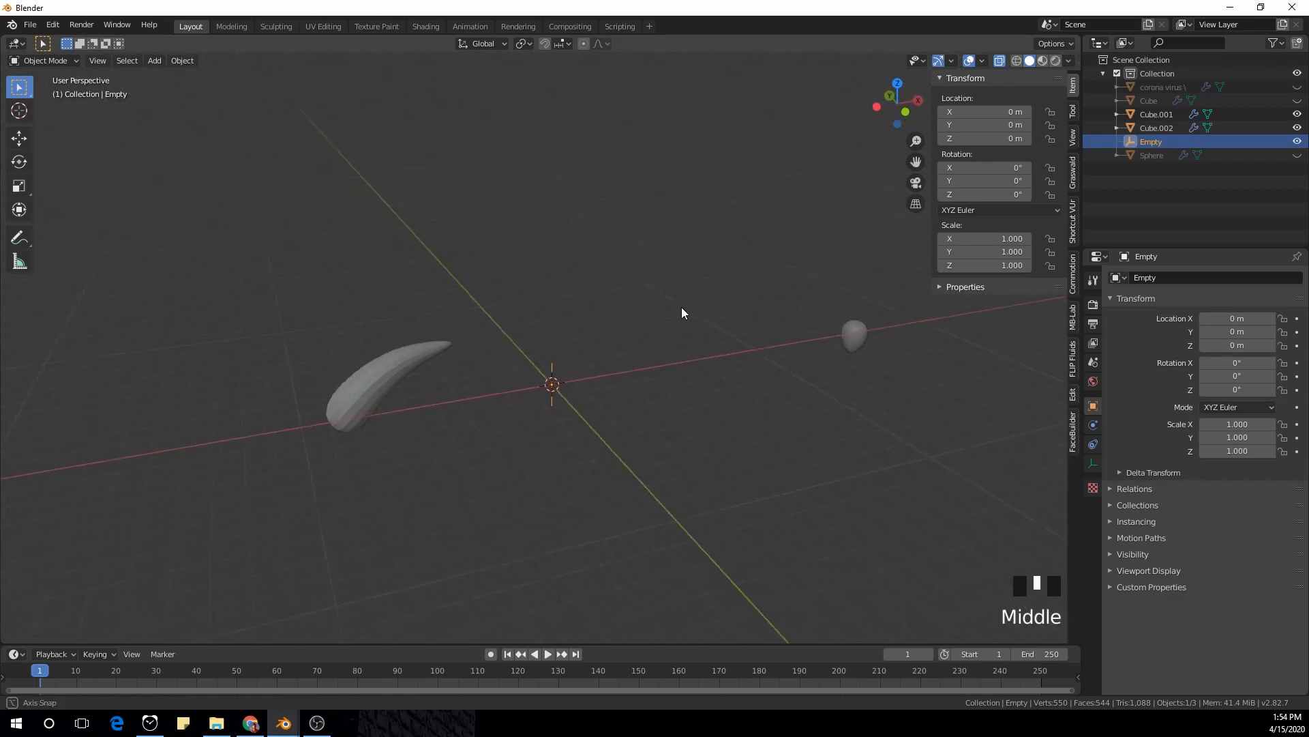
{"action": "left_click", "coordinate": [337, 389]}
{"action": "left_click_drag", "start_coordinate": [1245, 485], "coordinate": [1253, 479]}
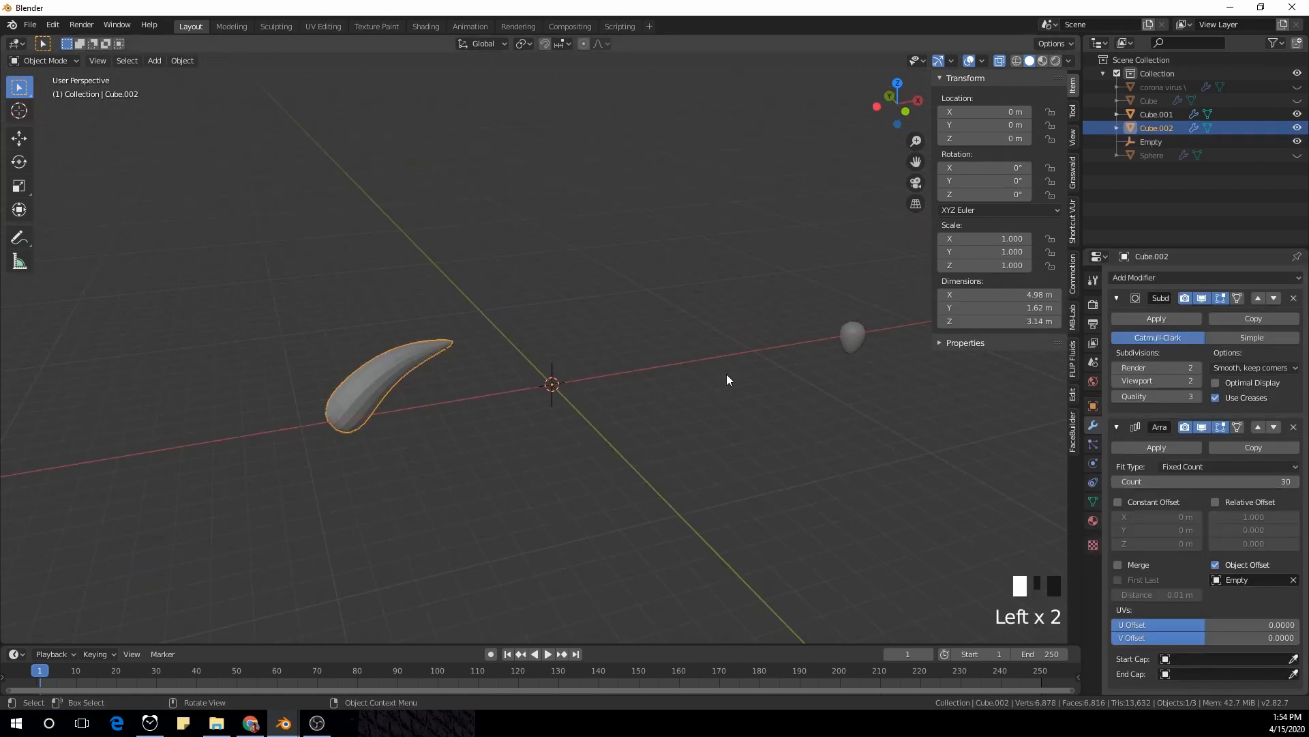
Set the plain axes empty's Z rotation to 360/30 degrees to spread the horn copies into a full ring
{"action": "left_click", "coordinate": [554, 369]}
{"action": "middle_click_drag", "start_coordinate": [553, 369], "coordinate": [1010, 346]}
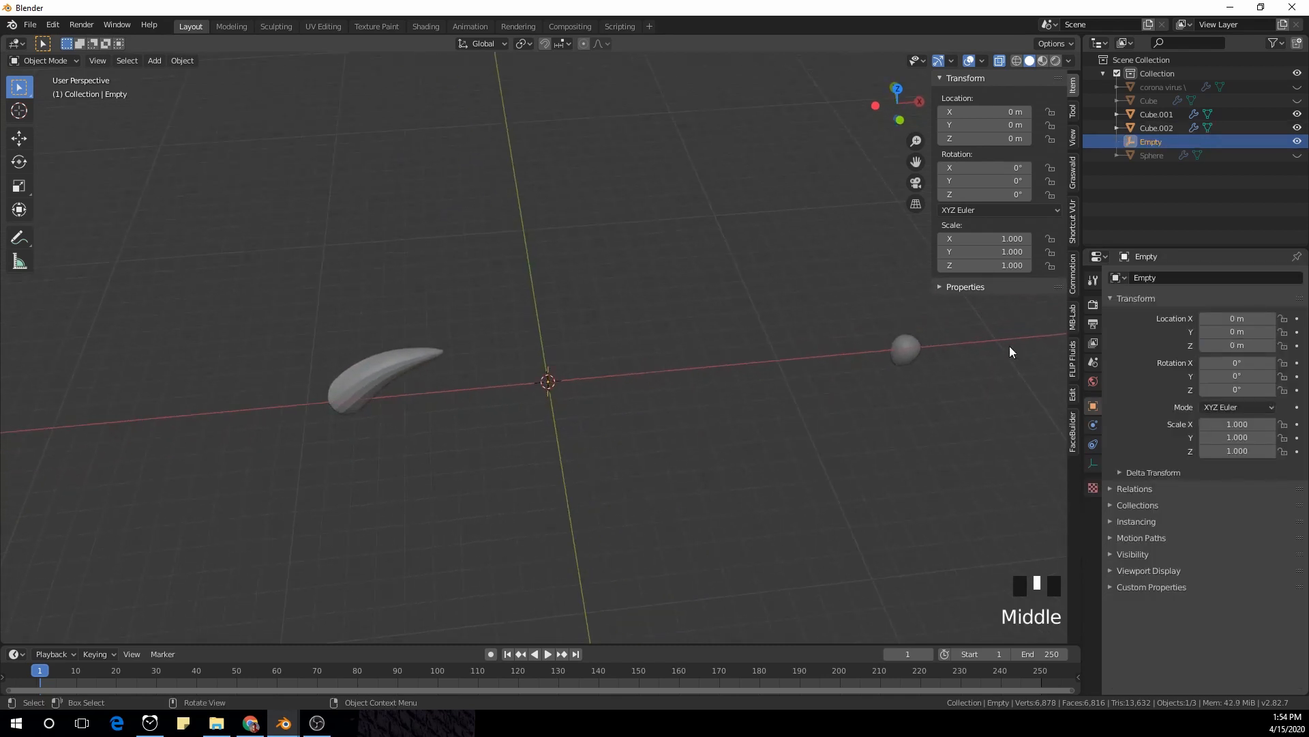
{"action": "left_click", "coordinate": [999, 193]}
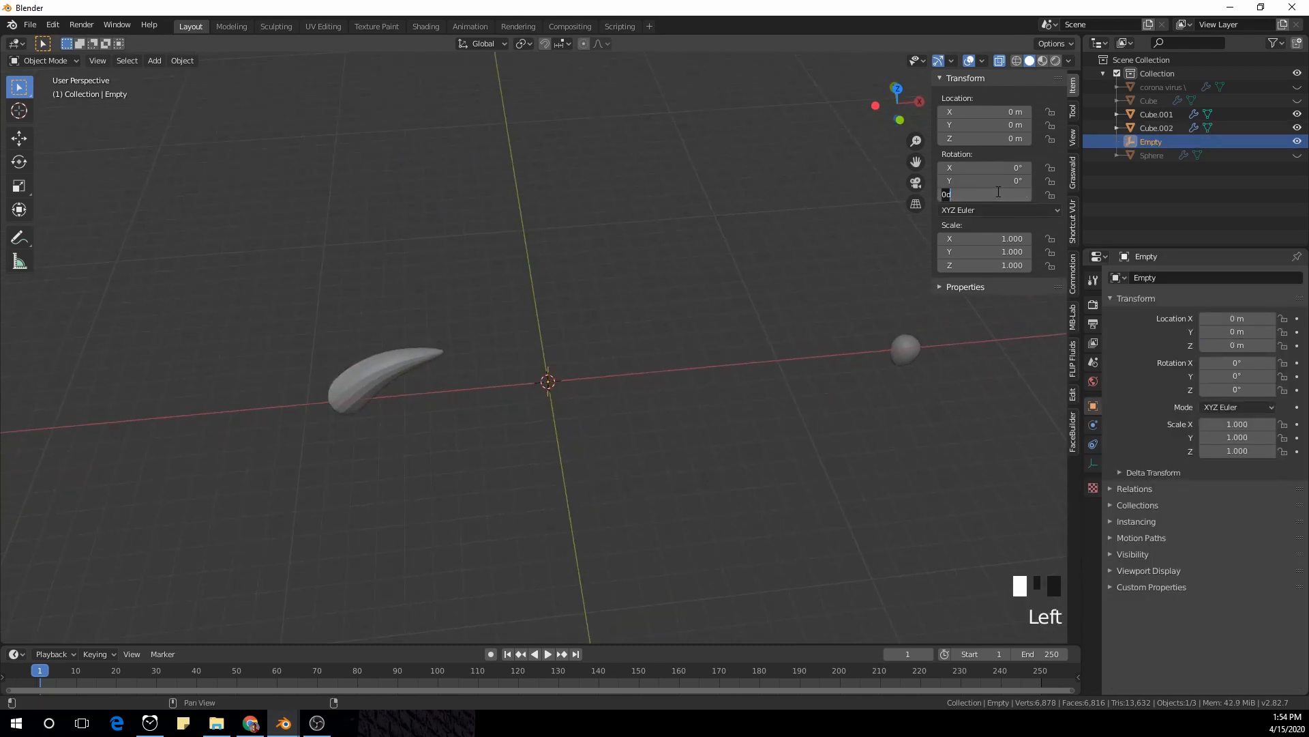
{"action": "type", "text": "360/30"}
{"action": "key", "text": "Return"}
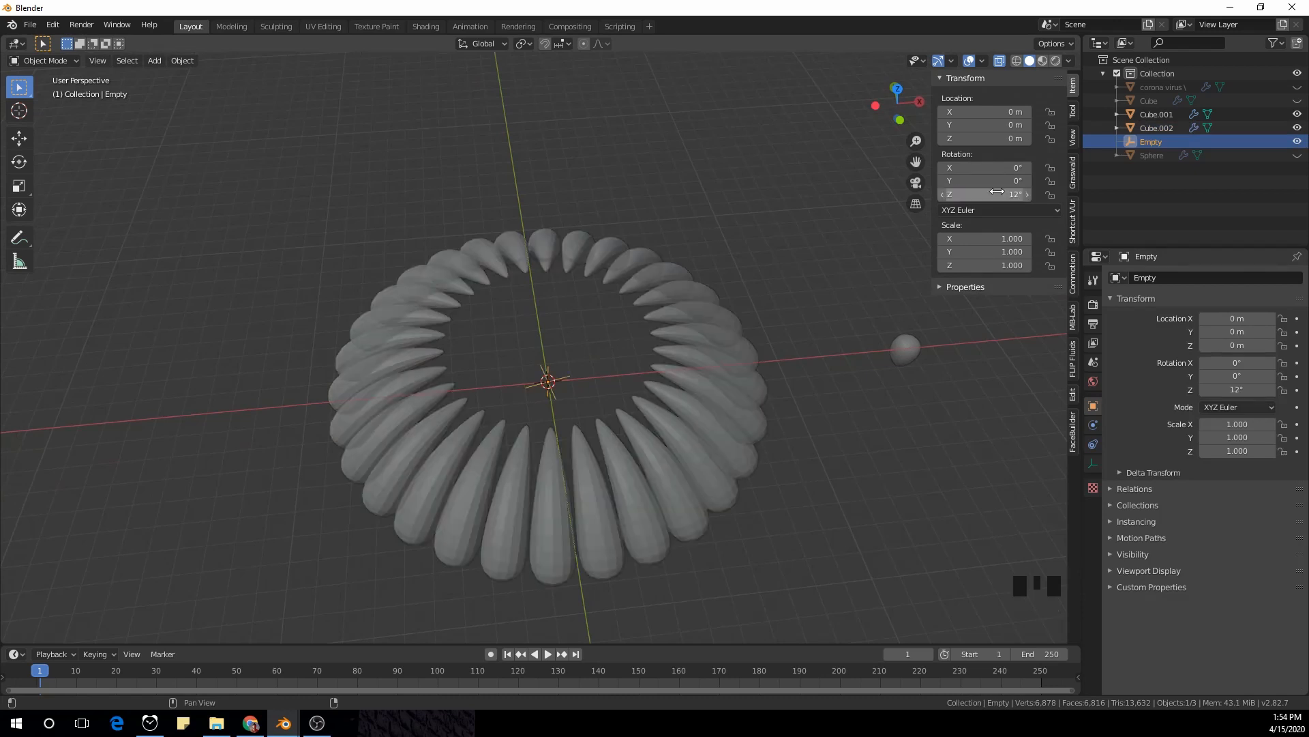
Select the ring of horns and shade it smooth
{"action": "middle_click_drag", "start_coordinate": [331, 217], "coordinate": [465, 283]}
{"action": "scroll", "coordinate": [598, 295], "scroll_direction": "down", "scroll_amount": 4}
{"action": "left_click", "coordinate": [555, 273]}
{"action": "scroll", "coordinate": [699, 354], "scroll_direction": "up", "scroll_amount": 3}
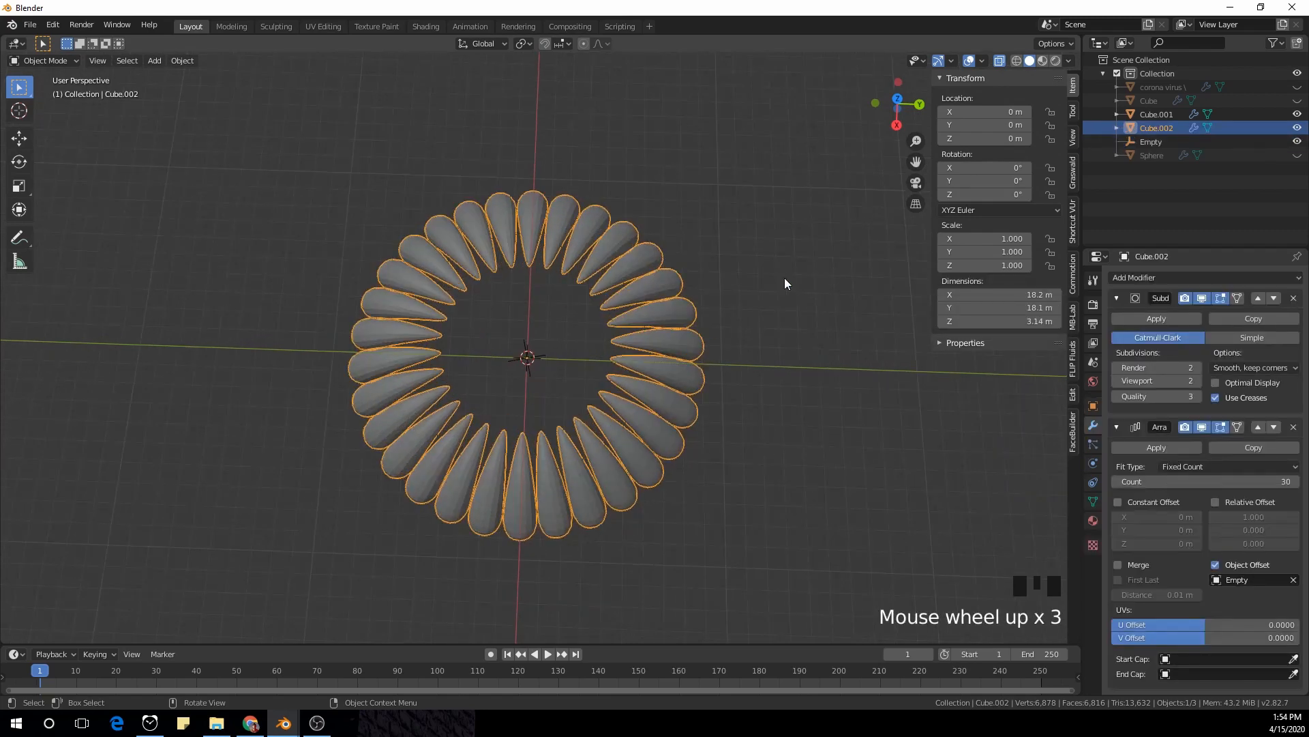
{"action": "middle_click_drag", "start_coordinate": [738, 279], "coordinate": [675, 261]}
{"action": "right_click", "coordinate": [730, 233]}
{"action": "left_click", "coordinate": [730, 231]}
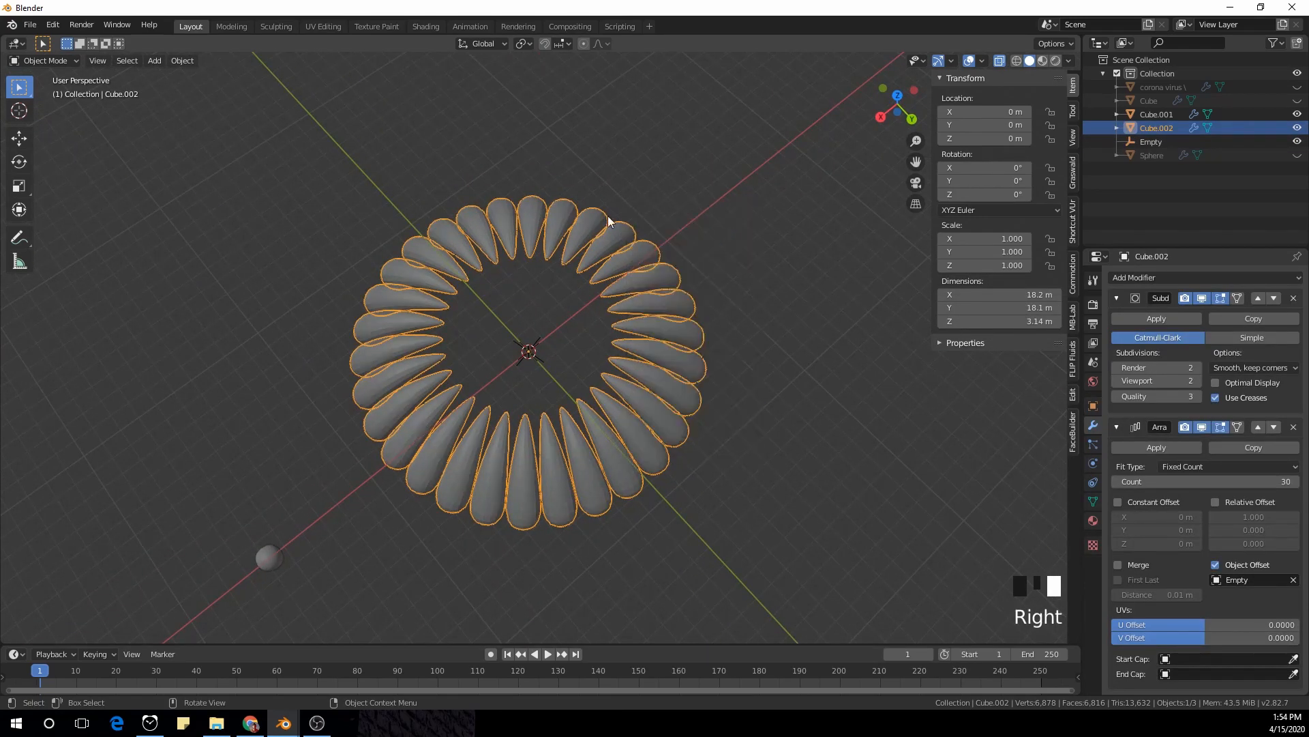
In top view, add a Cube empty at the world origin
{"action": "middle_click_drag", "start_coordinate": [607, 216], "coordinate": [669, 282]}
{"action": "key", "text": "KP_7"}
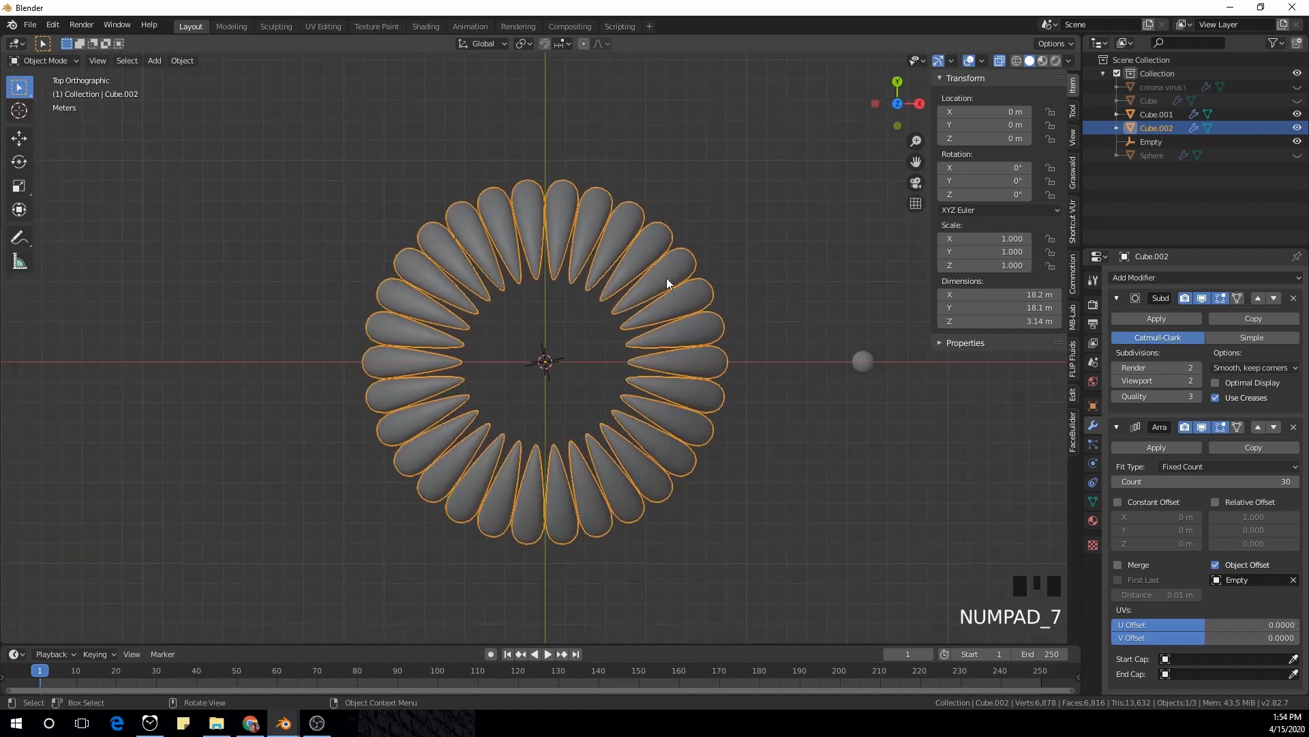
{"action": "scroll", "coordinate": [666, 277], "scroll_direction": "down", "scroll_amount": 1}
{"action": "key", "text": "shift+a"}
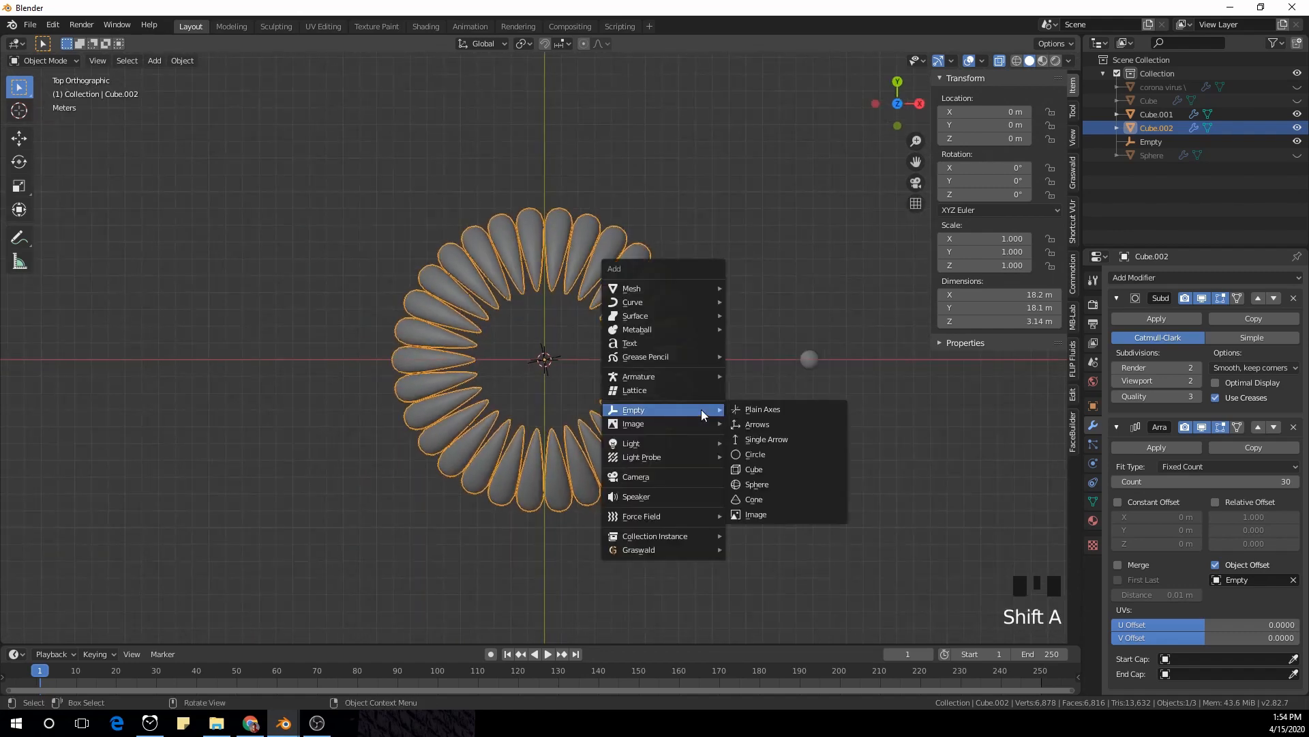
{"action": "key", "text": "shift+a"}
{"action": "mouse_move", "coordinate": [725, 387]}
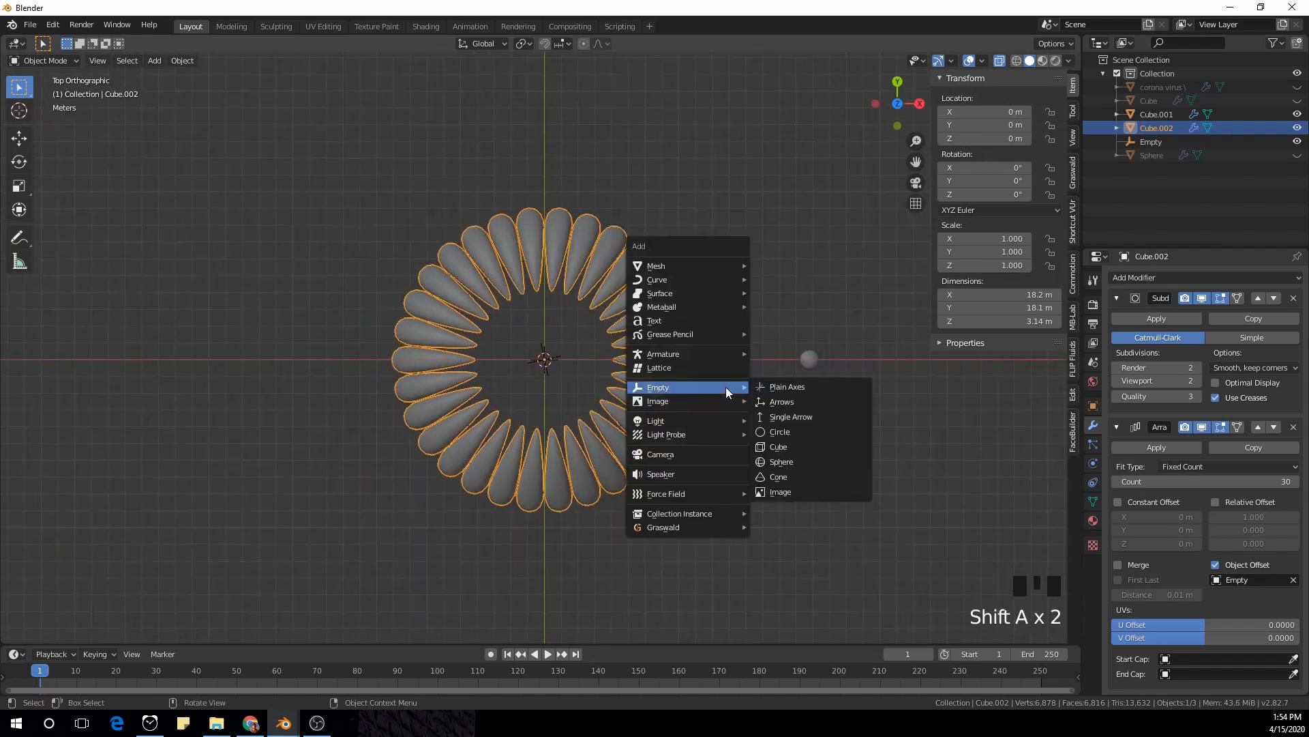
{"action": "left_click", "coordinate": [798, 447]}
Scale the cube empty uniformly to about 10.447 so that it surrounds the ring of horns
{"action": "scroll", "coordinate": [733, 395], "scroll_direction": "down", "scroll_amount": 1}
{"action": "key", "text": "s"}
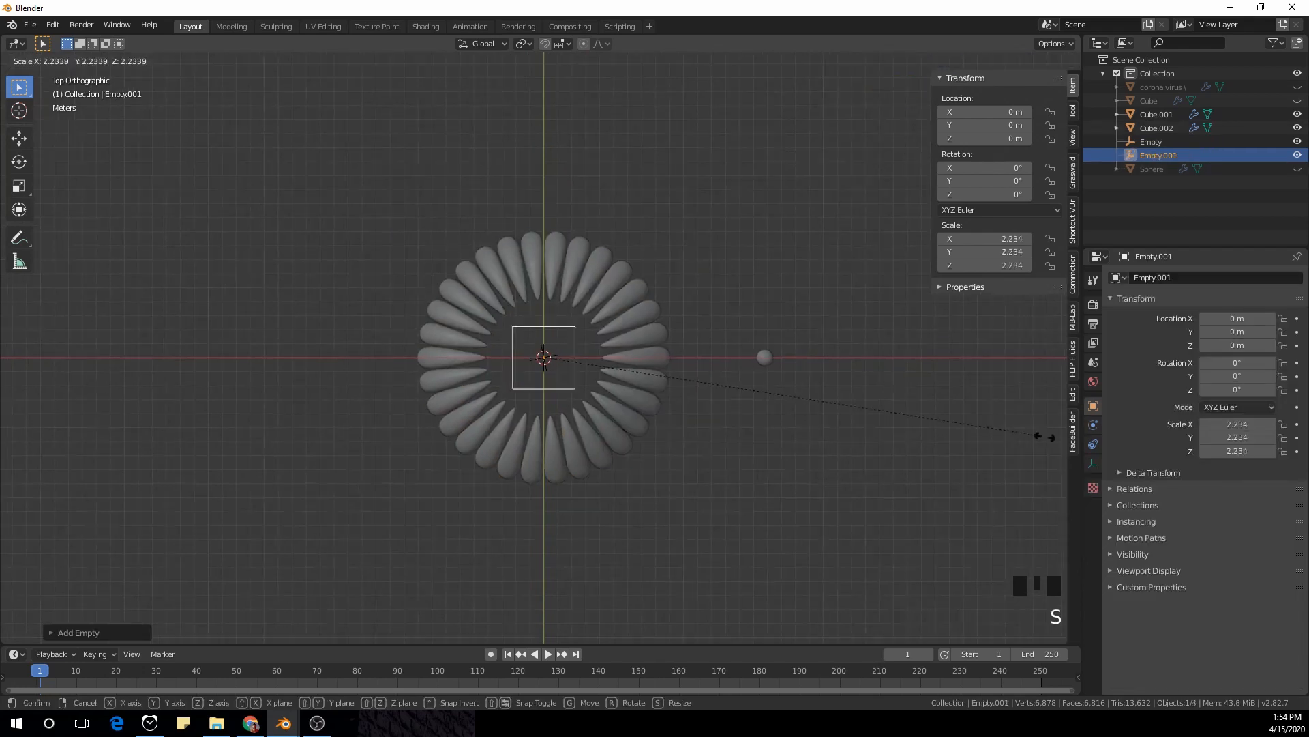
{"action": "left_click", "coordinate": [697, 601]}
{"action": "scroll", "coordinate": [552, 410], "scroll_direction": "up", "scroll_amount": 2}
{"action": "left_click", "coordinate": [532, 365]}
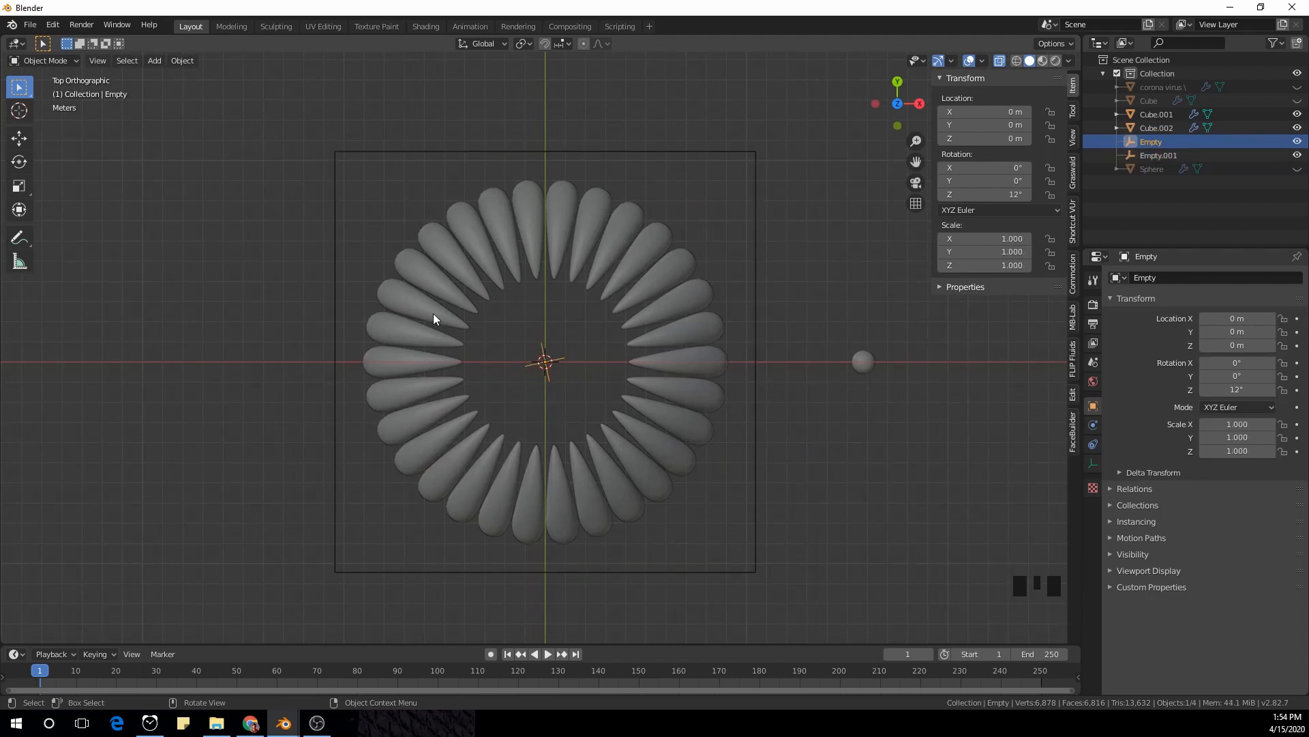
{"action": "left_click", "coordinate": [435, 280], "text": "shift"}
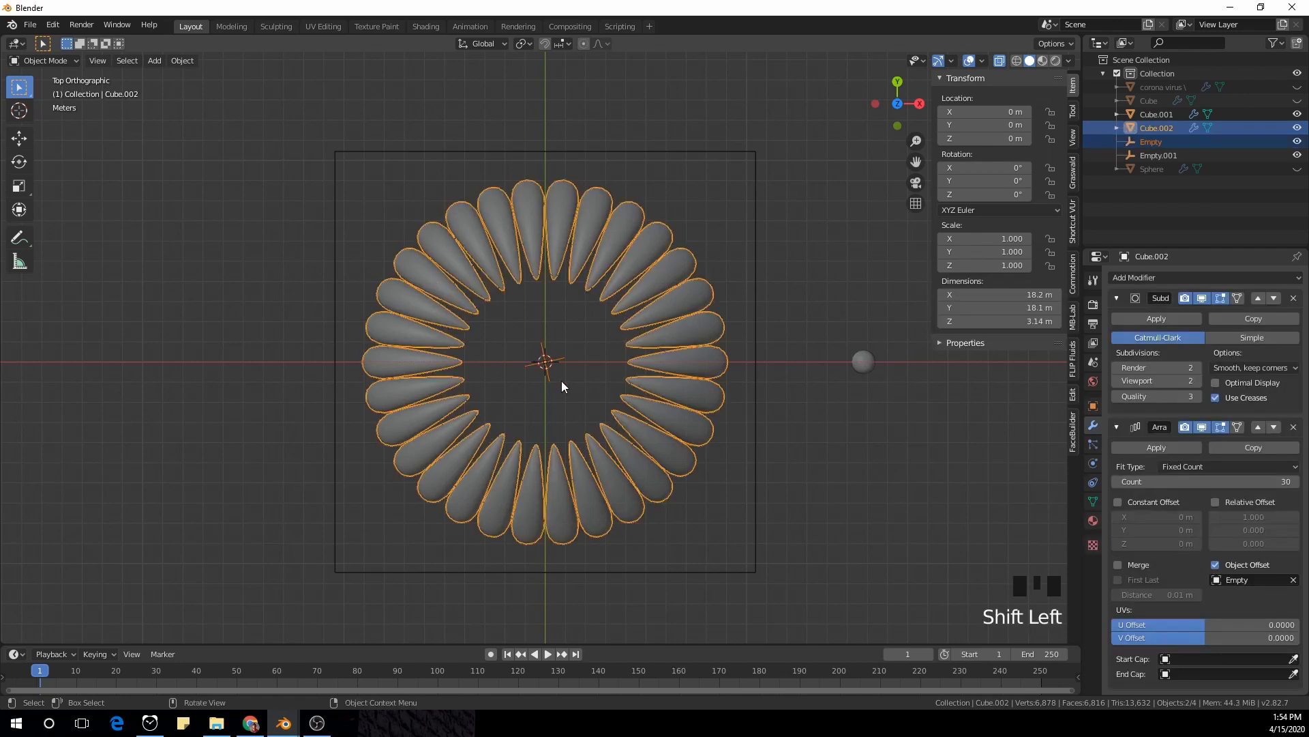
{"action": "scroll", "coordinate": [618, 442], "scroll_direction": "down", "scroll_amount": 1}
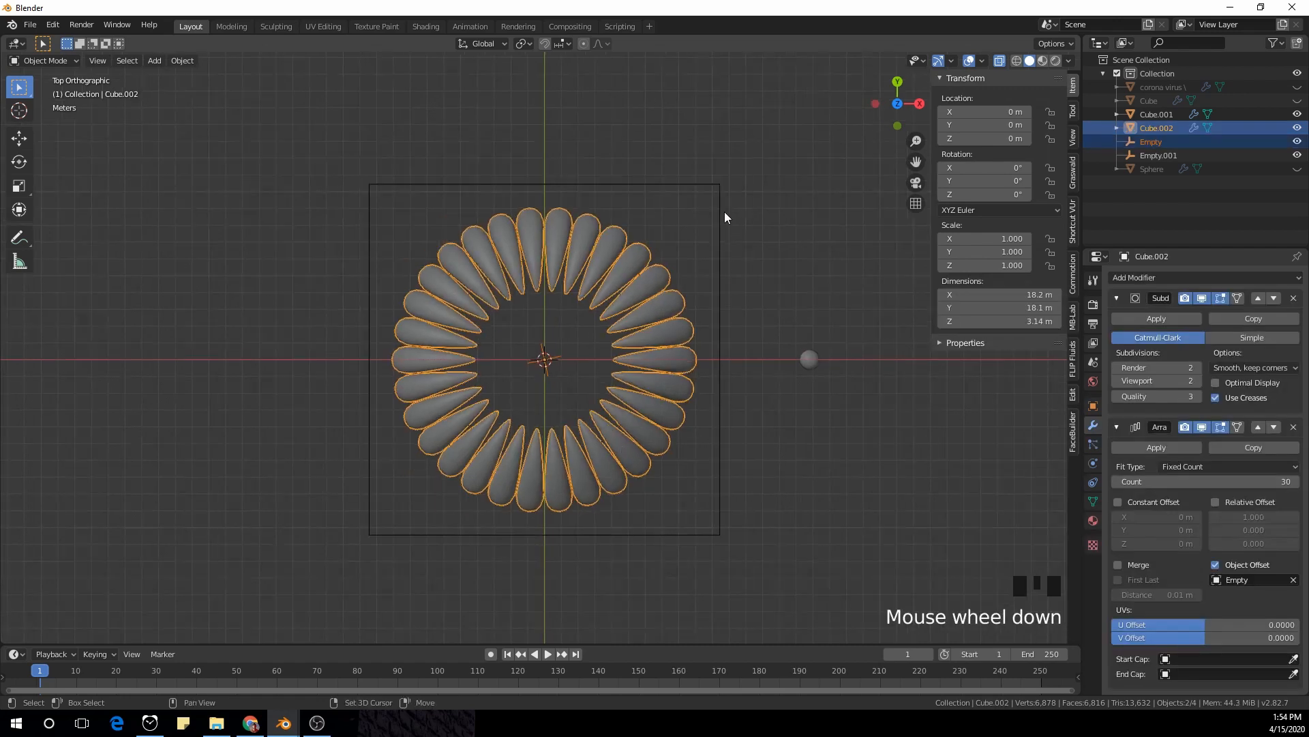
{"action": "middle_click_drag", "start_coordinate": [724, 212], "coordinate": [789, 350]}
{"action": "scroll", "coordinate": [785, 337], "scroll_direction": "down", "scroll_amount": 1}
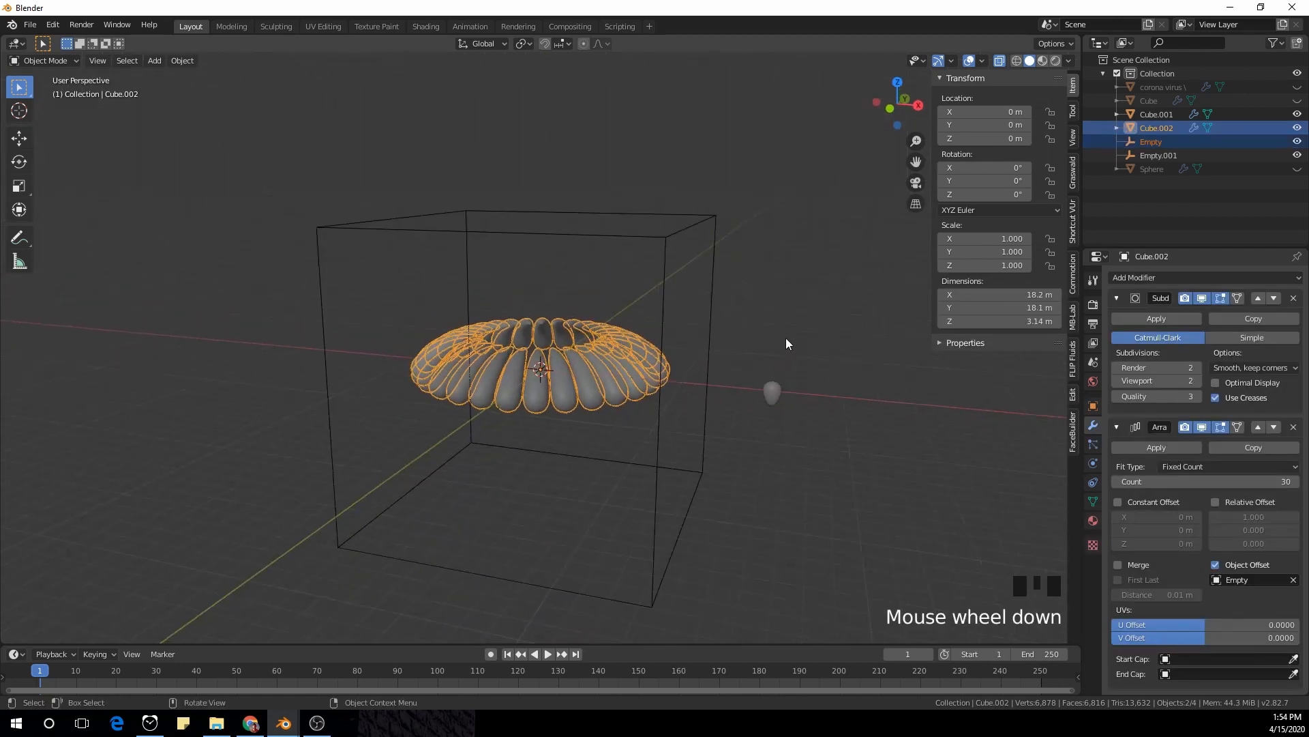
Flatten the cube empty by scaling it along Z to about 2.55
{"action": "left_click", "coordinate": [712, 295]}
{"action": "scroll", "coordinate": [869, 526], "scroll_direction": "down", "scroll_amount": 2}
{"action": "scroll", "coordinate": [829, 498], "scroll_direction": "up", "scroll_amount": 2}
{"action": "key", "text": "s"}
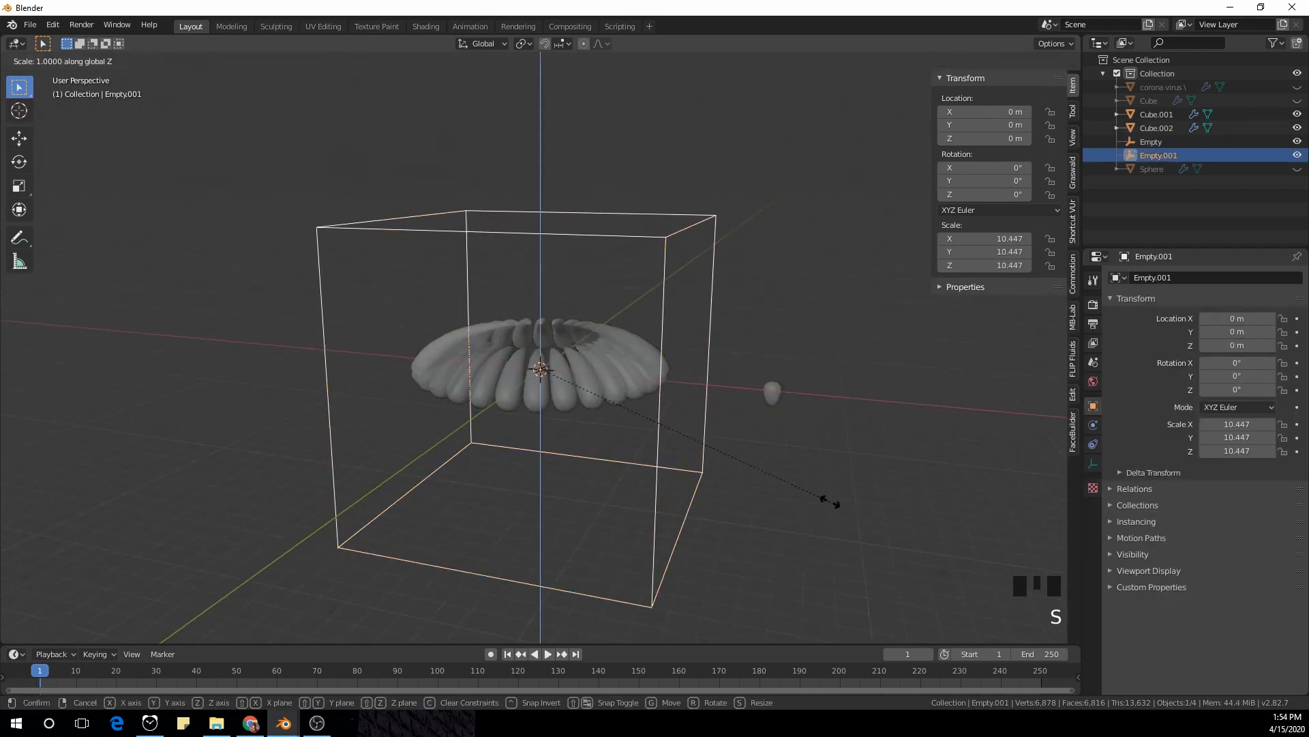
{"action": "left_click", "coordinate": [604, 414]}
{"action": "middle_click_drag", "start_coordinate": [604, 413], "coordinate": [675, 373]}
In front view, move the cube empty up 1 m along Z to centre it around the ring of horns
{"action": "key", "text": "KP_1"}
{"action": "scroll", "coordinate": [675, 381], "scroll_direction": "up", "scroll_amount": 2}
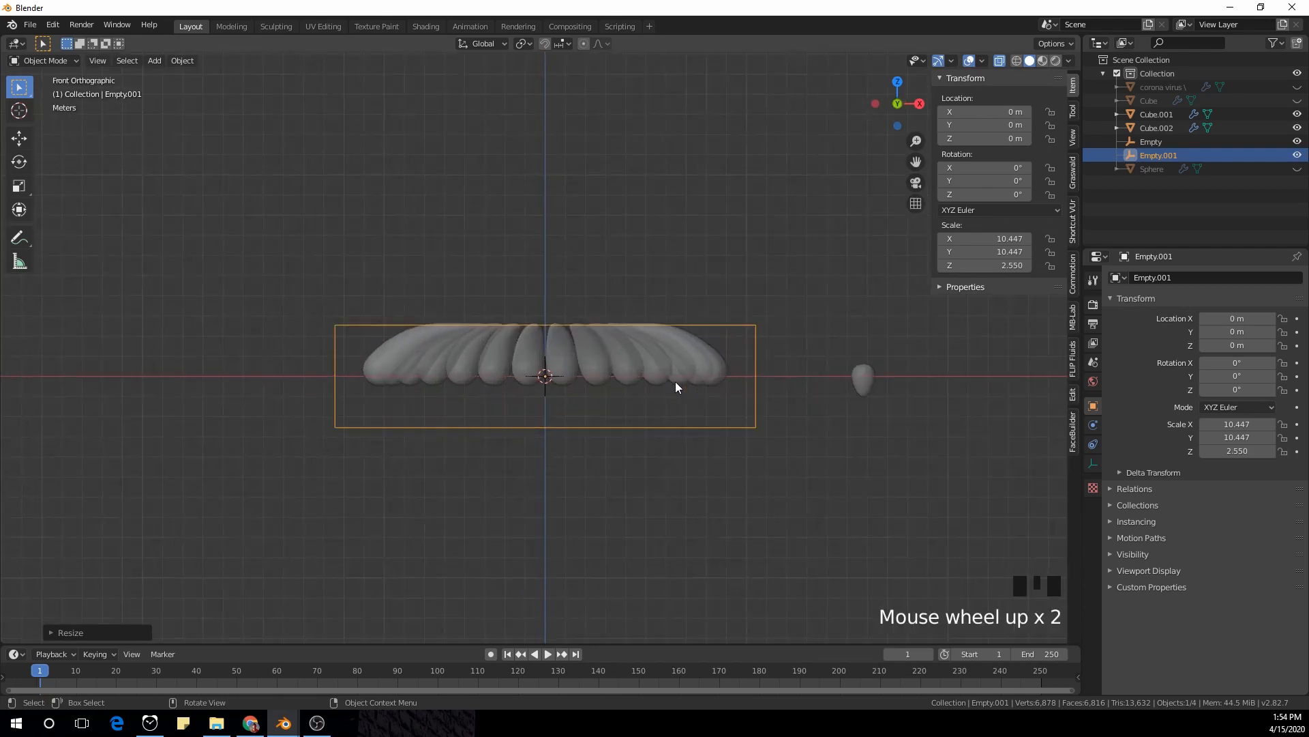
{"action": "key", "text": "g"}
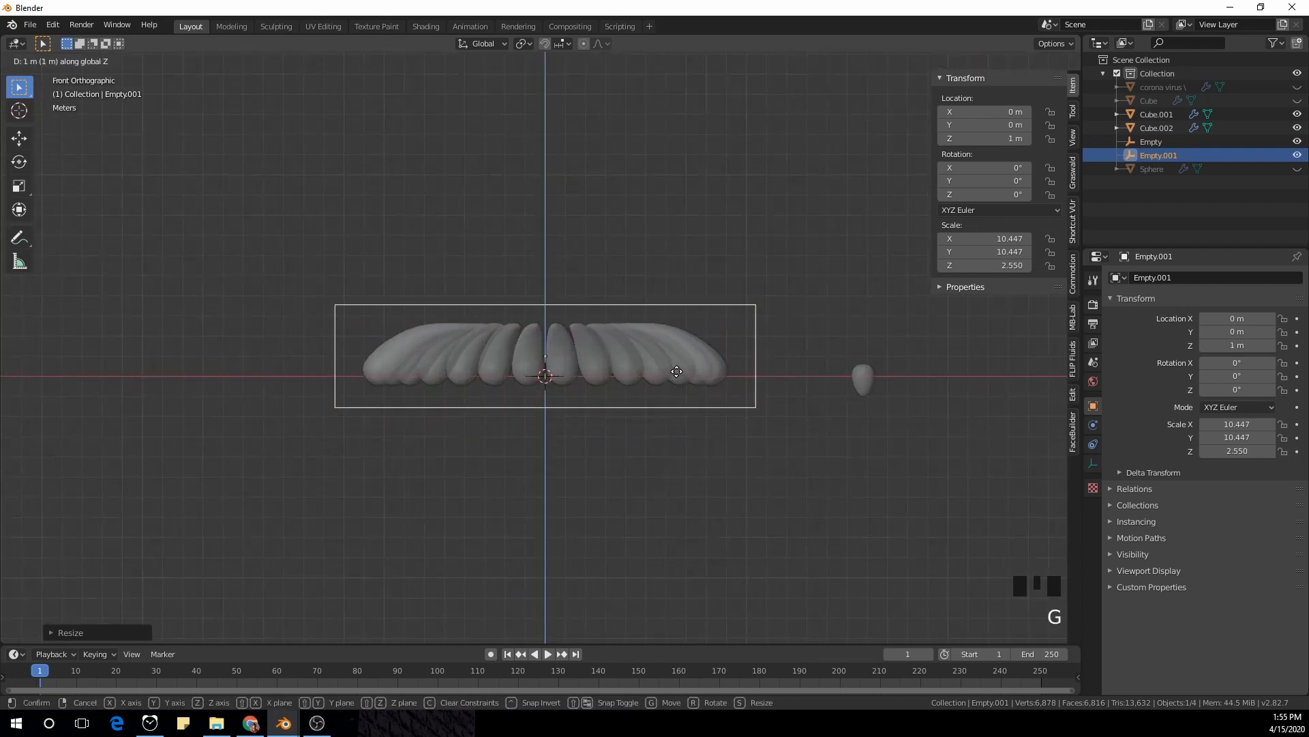
{"action": "left_click", "coordinate": [678, 360]}
{"action": "scroll", "coordinate": [707, 349], "scroll_direction": "up", "scroll_amount": 1}
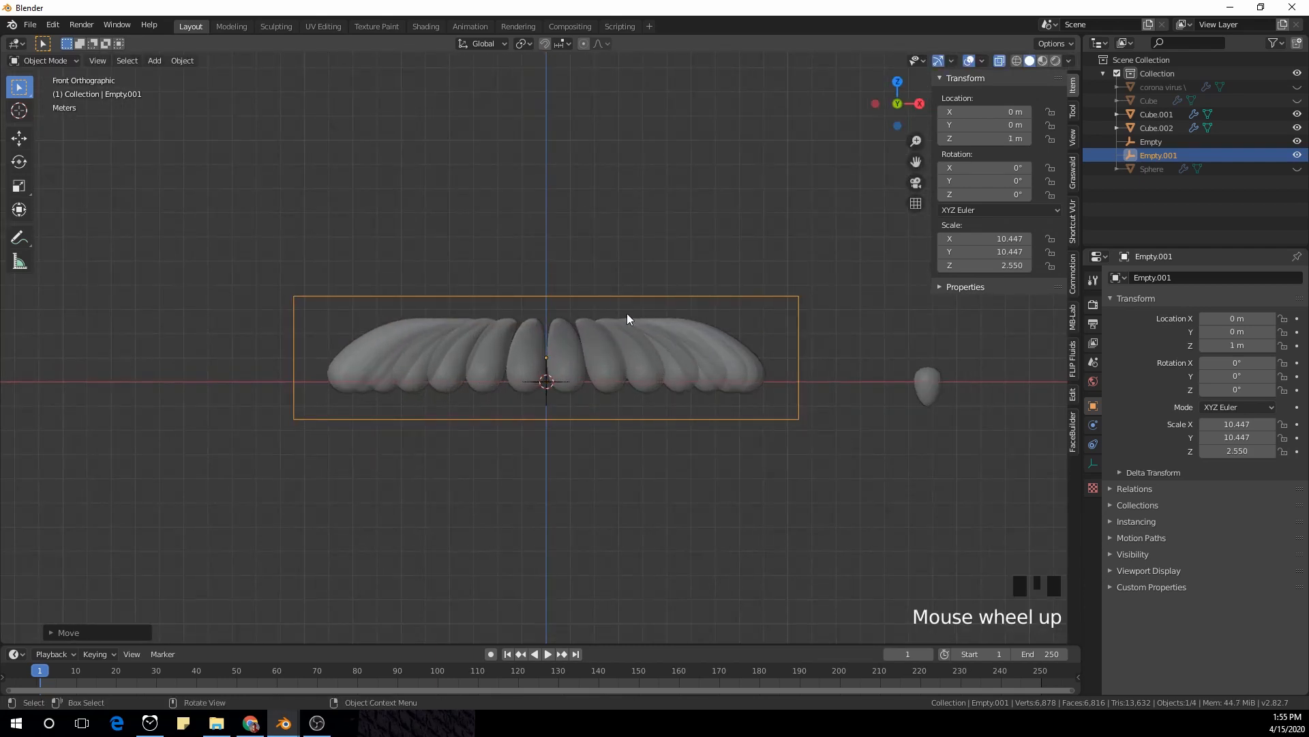
Parent the horn ring and its array-offset empty to the cube empty using the Object parent type
{"action": "middle_click_drag", "start_coordinate": [627, 315], "coordinate": [587, 379]}
{"action": "left_click", "coordinate": [548, 386]}
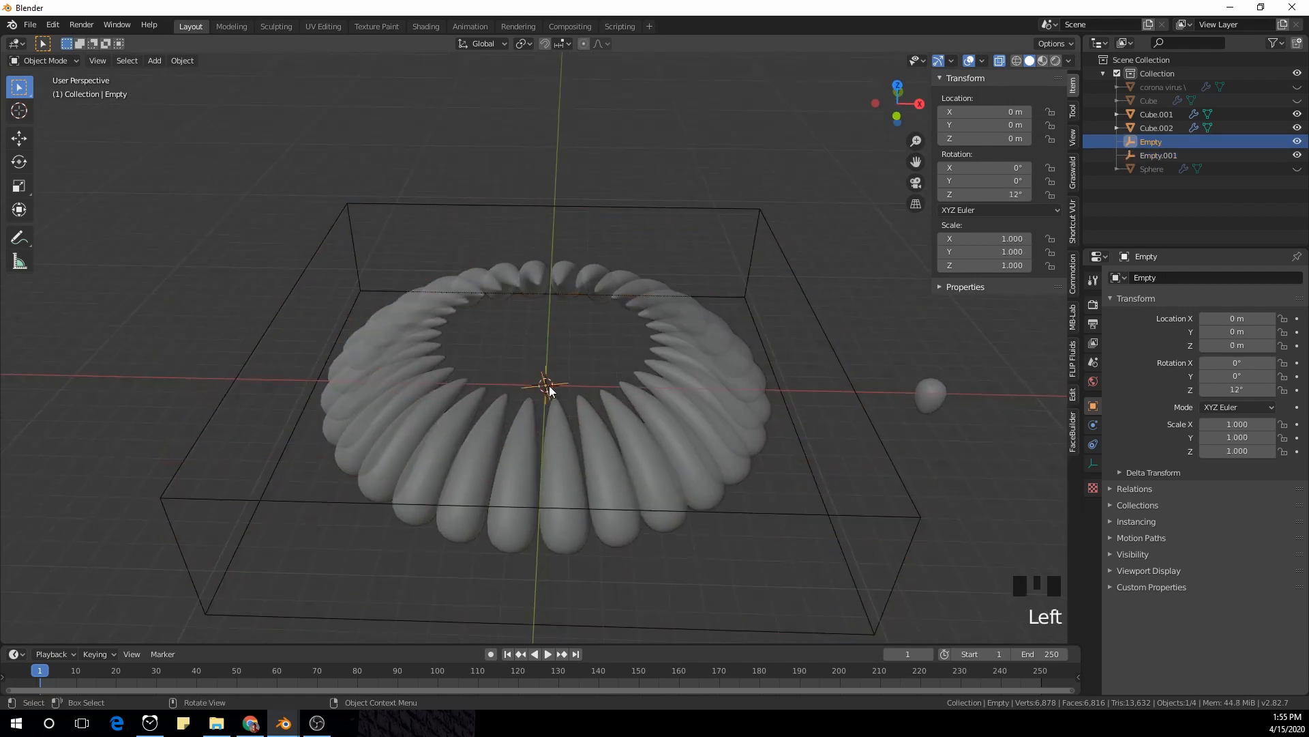
{"action": "left_click", "coordinate": [678, 374], "text": "shift"}
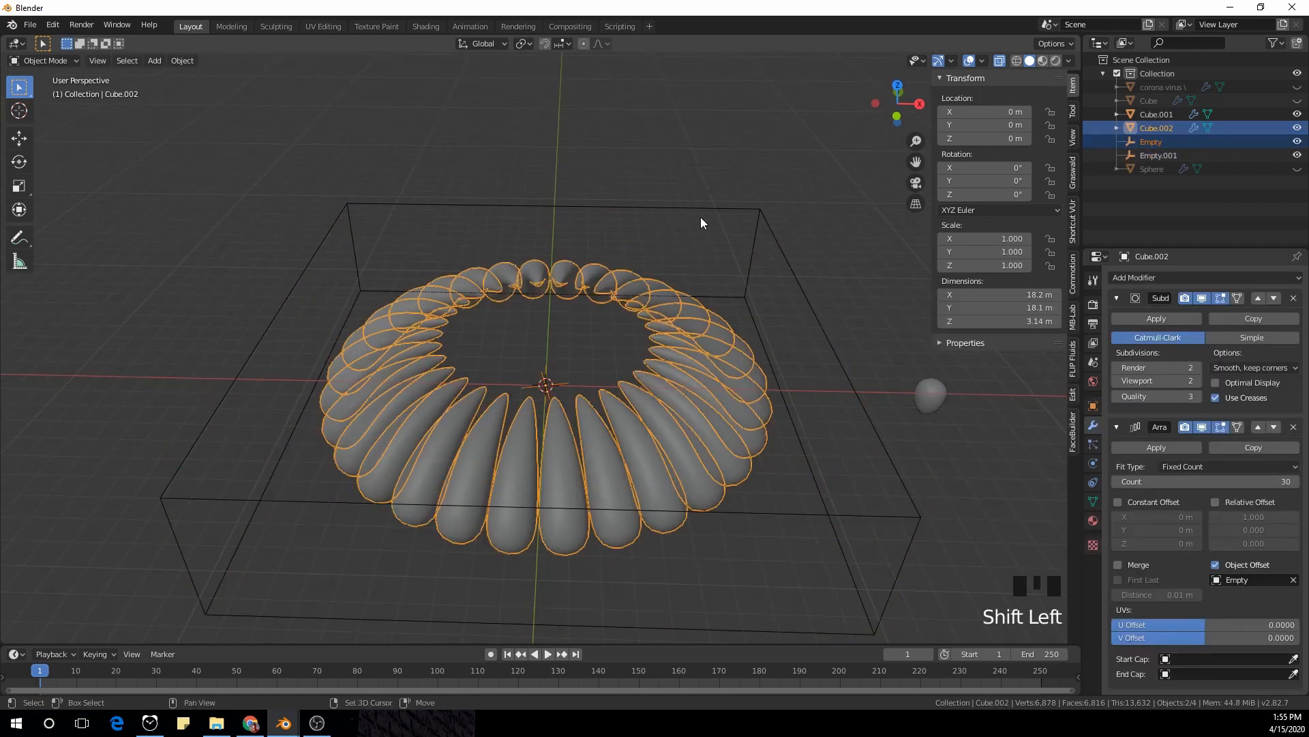
{"action": "scroll", "coordinate": [792, 303], "scroll_direction": "down", "scroll_amount": 1}
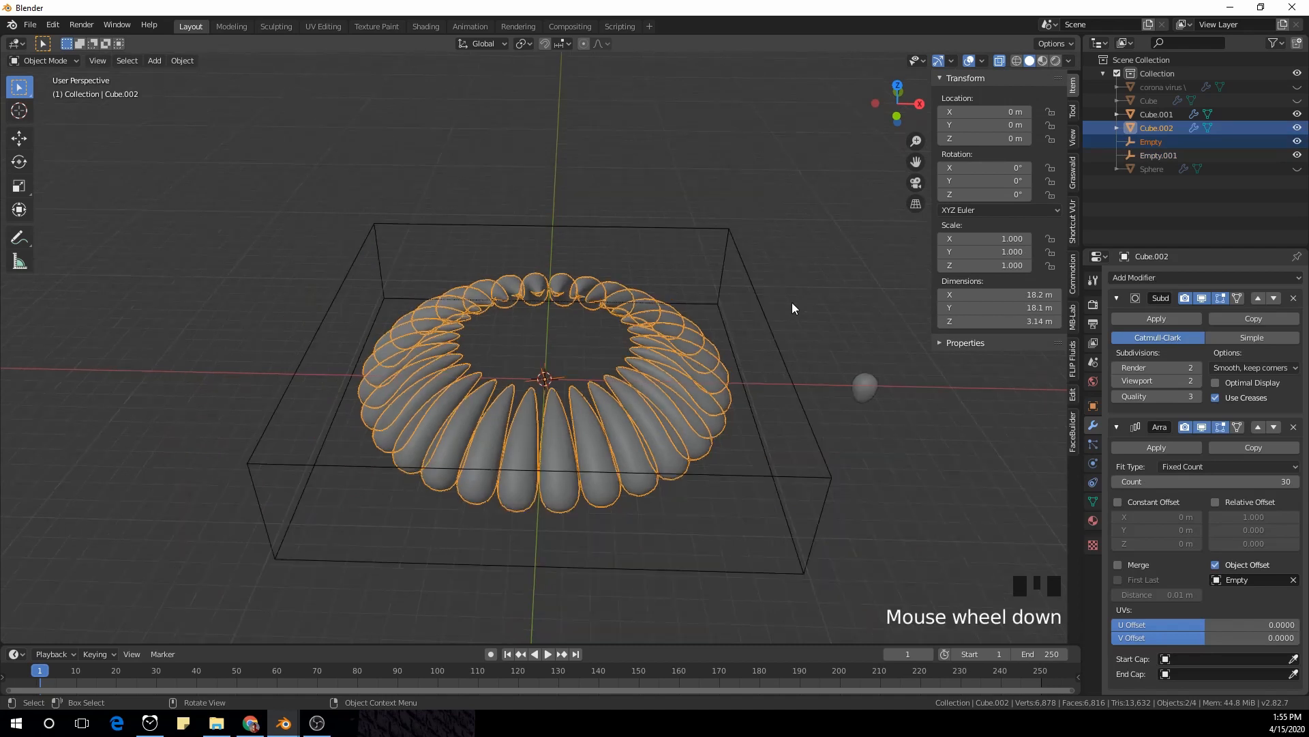
{"action": "left_click", "coordinate": [755, 283], "text": "shift"}
{"action": "key", "text": "ctrl+p"}
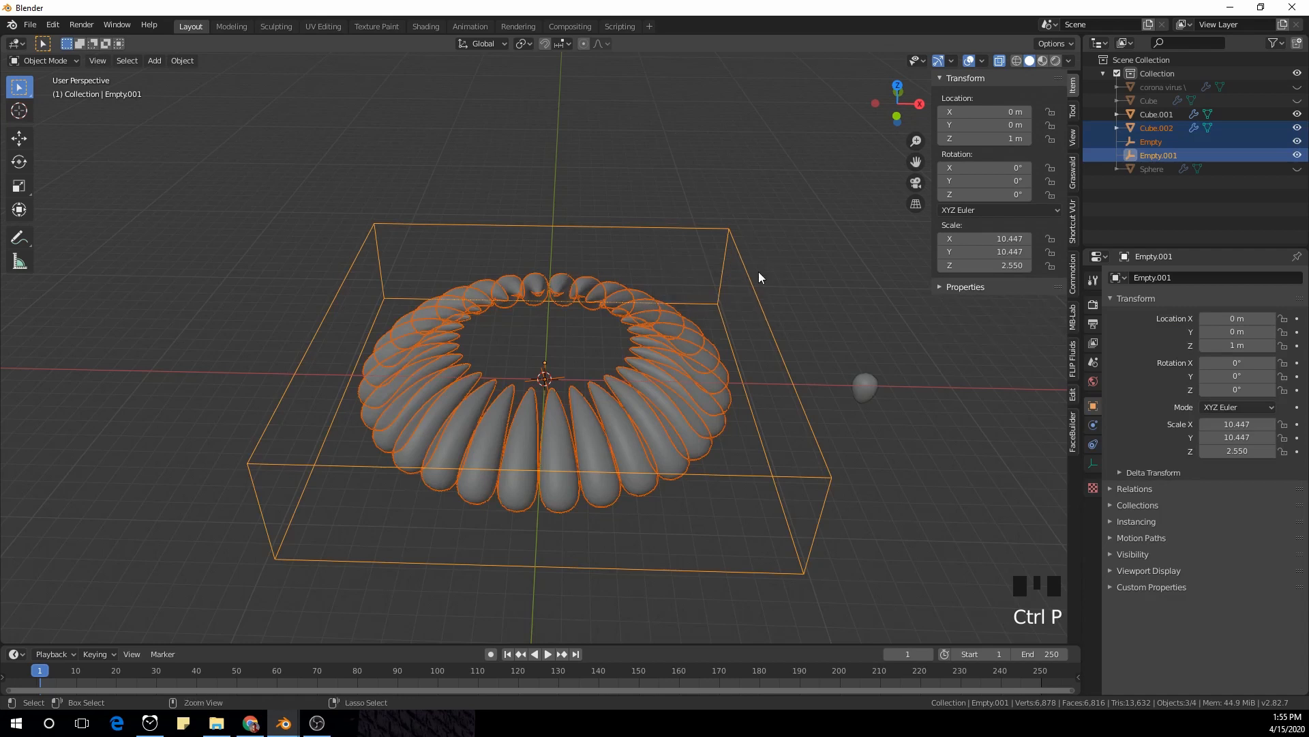
{"action": "key", "text": "ctrl+p"}
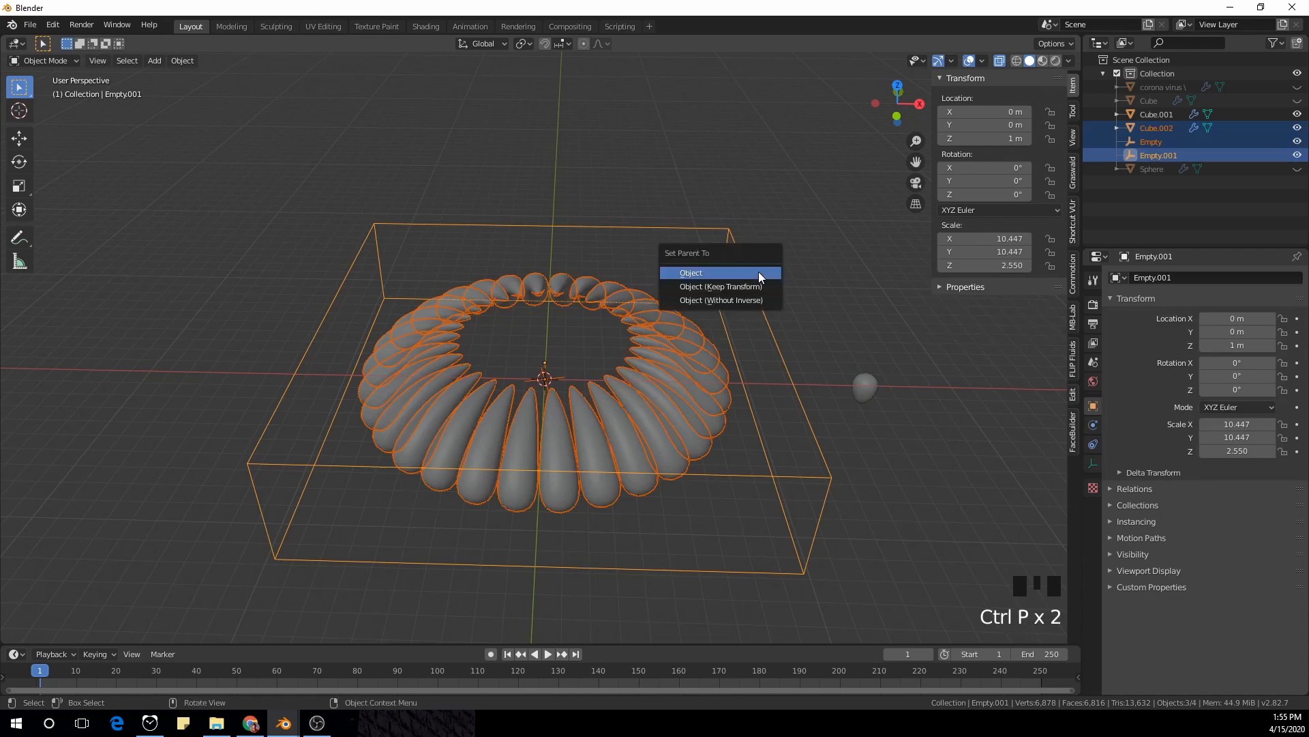
{"action": "left_click", "coordinate": [723, 272]}
Select only the cube empty and try moving it to test the parenting, cancelling the move and inspecting the ring
{"action": "left_click", "coordinate": [766, 323]}
{"action": "scroll", "coordinate": [766, 323], "scroll_direction": "down", "scroll_amount": 3}
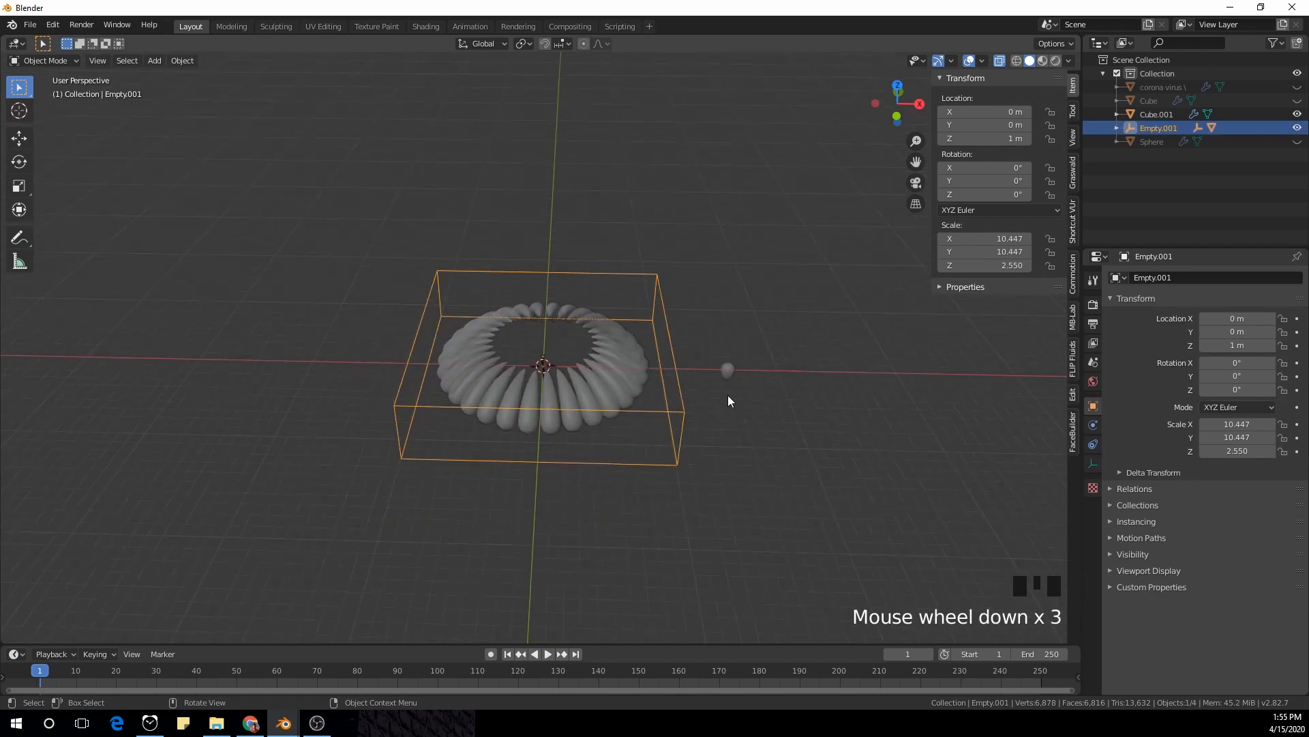
{"action": "key", "text": "g"}
{"action": "right_click", "coordinate": [678, 368]}
{"action": "middle_click_drag", "start_coordinate": [677, 368], "coordinate": [570, 300]}
{"action": "scroll", "coordinate": [653, 416], "scroll_direction": "up", "scroll_amount": 3}
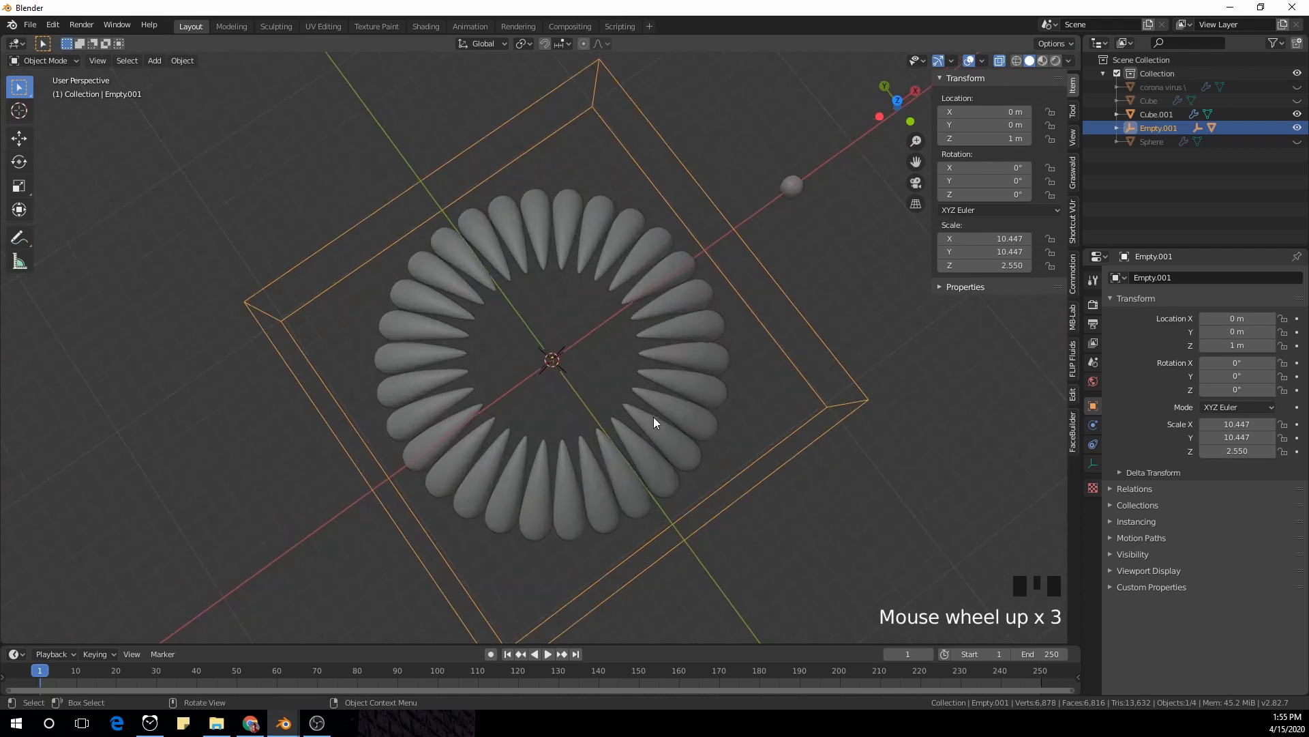
{"action": "middle_click_drag", "start_coordinate": [654, 416], "coordinate": [723, 313]}
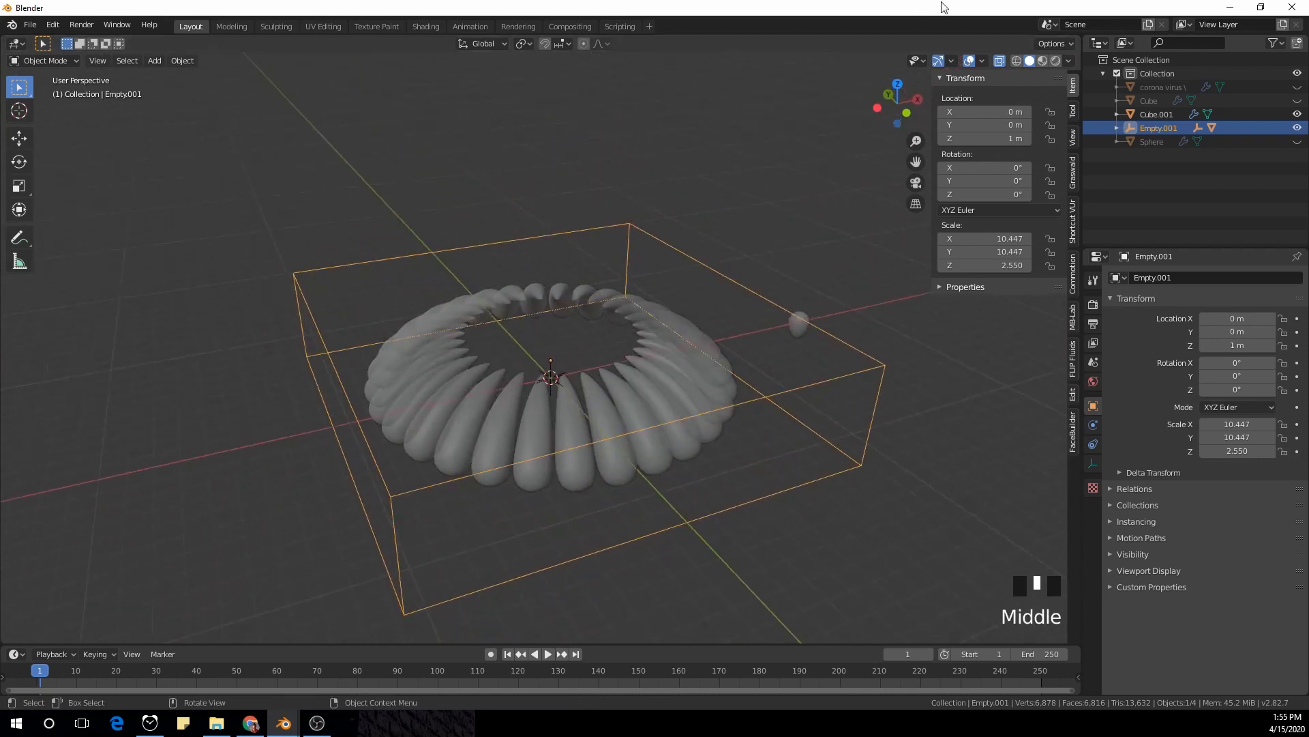
{"action": "scroll", "coordinate": [773, 317], "scroll_direction": "down", "scroll_amount": 1}
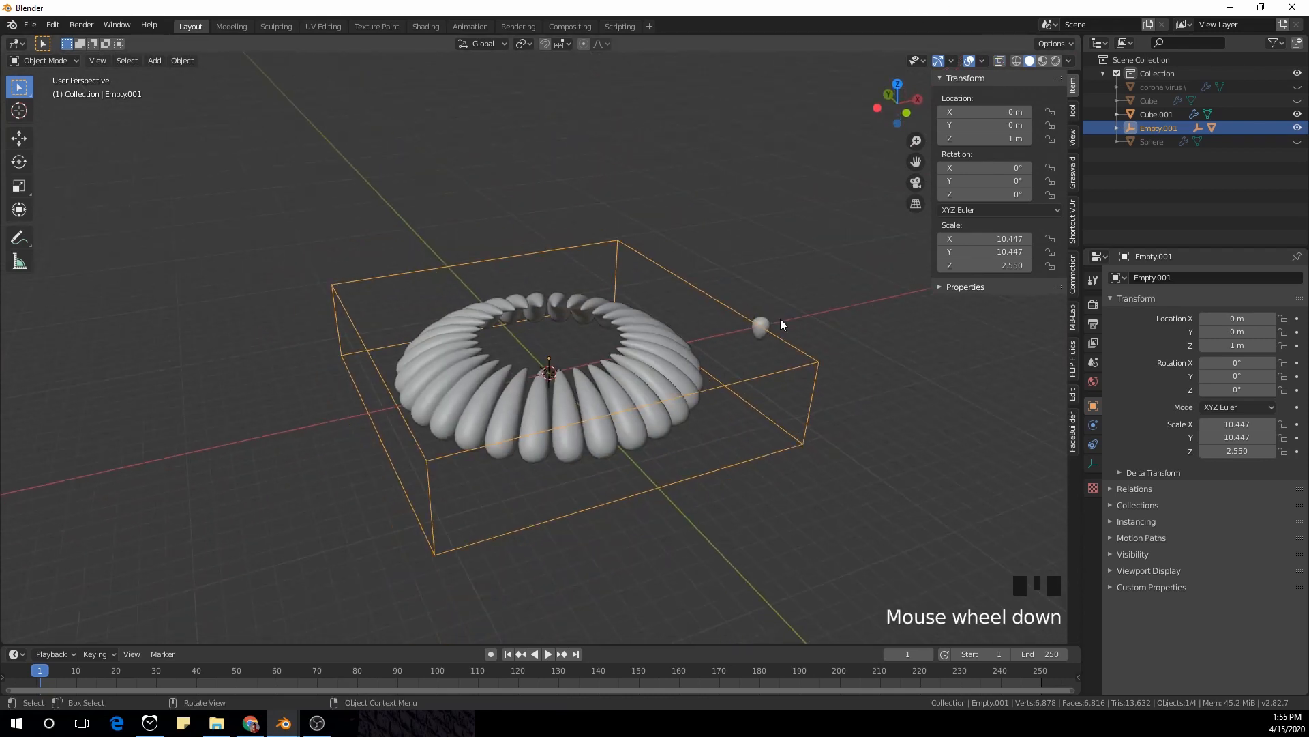
Unhide all objects and, in front view, scale the cube empty down uniformly to about 2.235 in X and Y
{"action": "key", "text": "alt+h"}
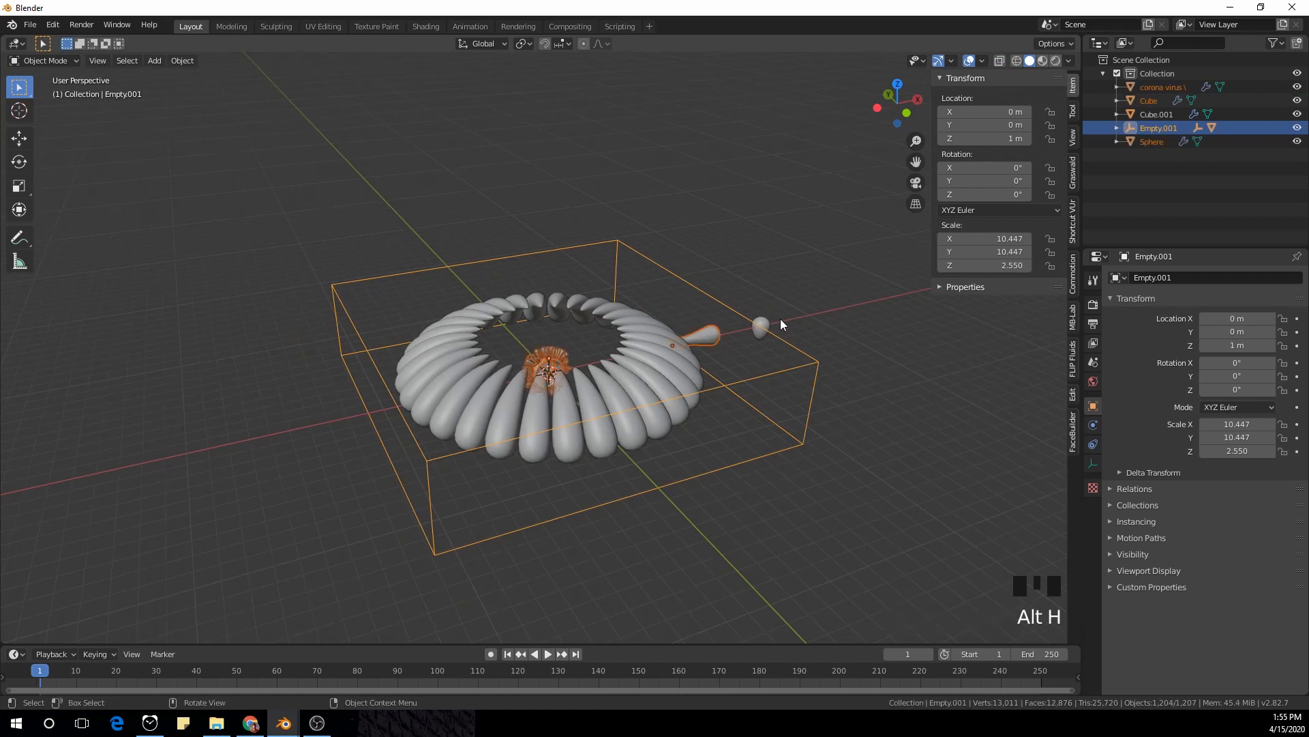
{"action": "key", "text": "KP_1"}
{"action": "left_click", "coordinate": [721, 334]}
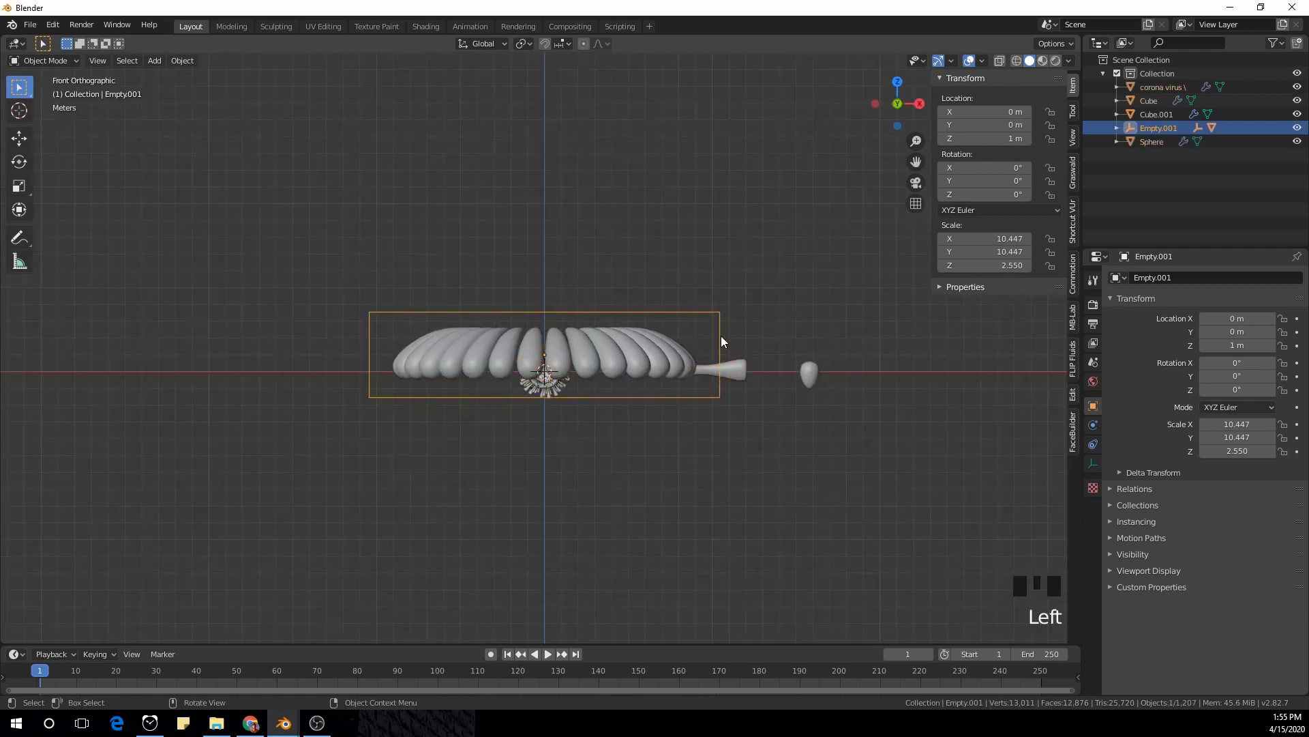
{"action": "scroll", "coordinate": [869, 518], "scroll_direction": "up", "scroll_amount": 1}
{"action": "middle_click_drag", "start_coordinate": [706, 454], "coordinate": [612, 468], "text": "shift"}
{"action": "scroll", "coordinate": [587, 402], "scroll_direction": "up", "scroll_amount": 2}
{"action": "key", "text": "s"}
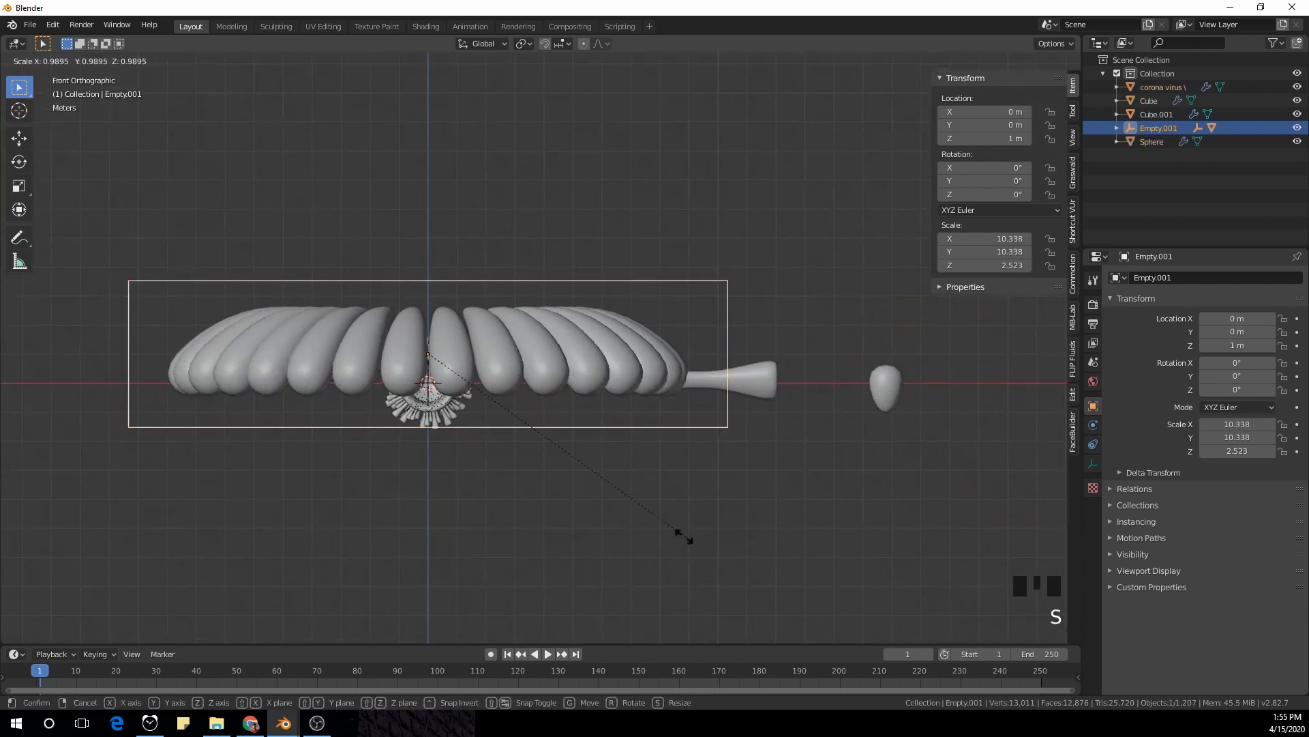
{"action": "left_click", "coordinate": [486, 390]}
Rotate the cube empty with its horn ring 90° around the X axis
{"action": "scroll", "coordinate": [477, 445], "scroll_direction": "up", "scroll_amount": 3}
{"action": "middle_click_drag", "start_coordinate": [478, 444], "coordinate": [594, 418], "text": "shift"}
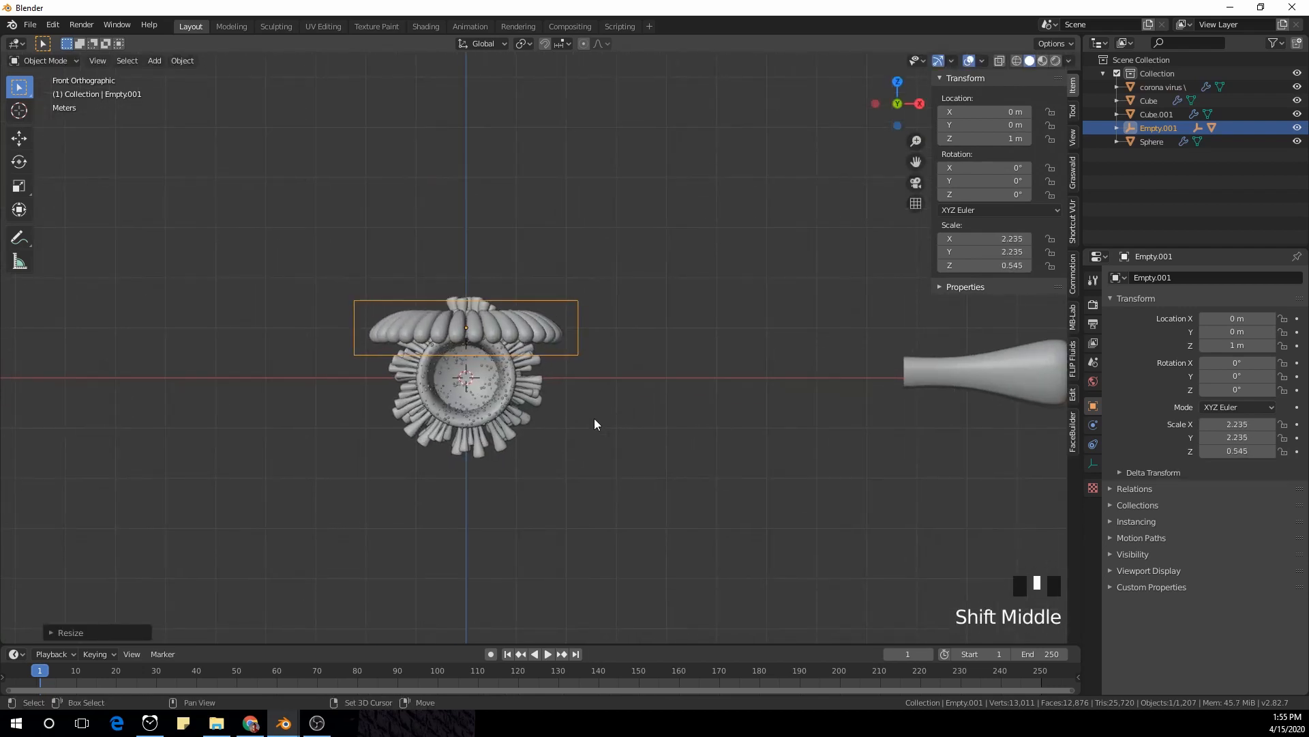
{"action": "type", "text": "rx90"}
{"action": "key", "text": "Return"}
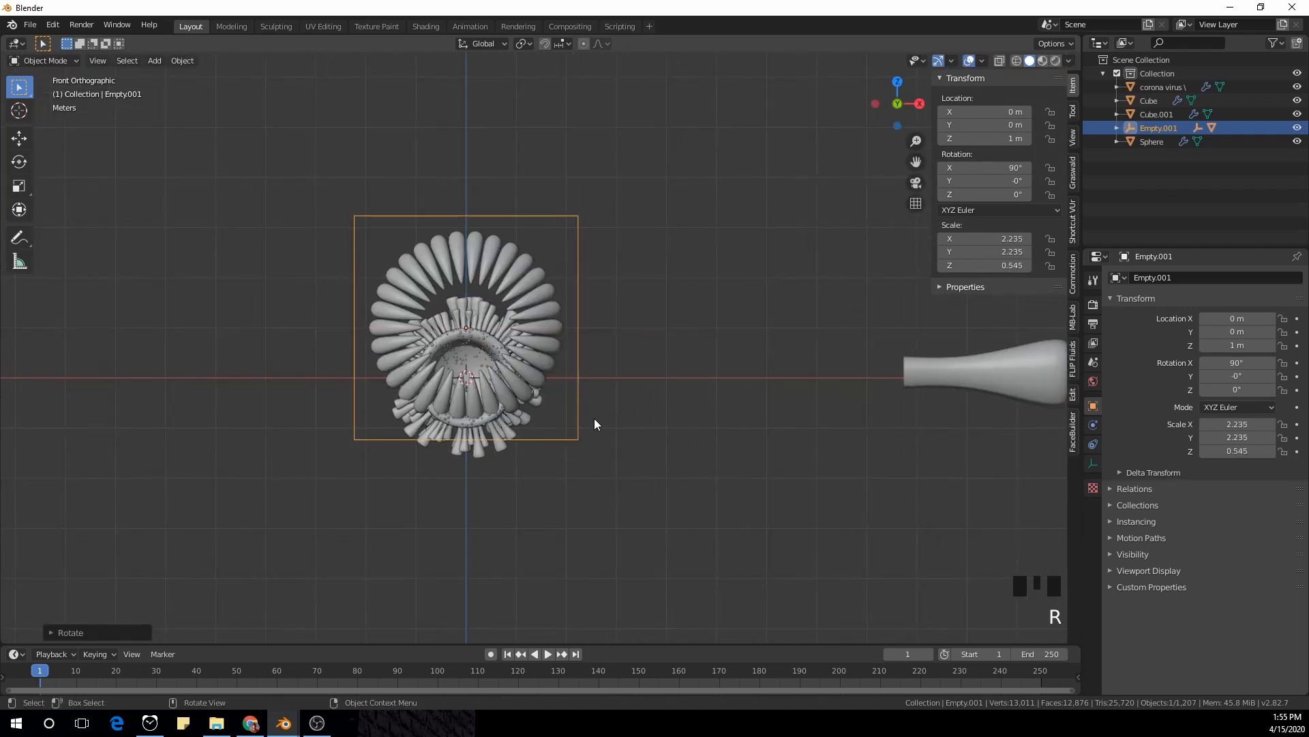
Scale the cube empty with its horn ring down uniformly to about 1.043 in X and Y
{"action": "scroll", "coordinate": [595, 419], "scroll_direction": "up", "scroll_amount": 3}
{"action": "middle_click_drag", "start_coordinate": [595, 418], "coordinate": [753, 452], "text": "shift"}
{"action": "scroll", "coordinate": [852, 469], "scroll_direction": "up", "scroll_amount": 1}
{"action": "middle_click_drag", "start_coordinate": [852, 469], "coordinate": [855, 525], "text": "shift"}
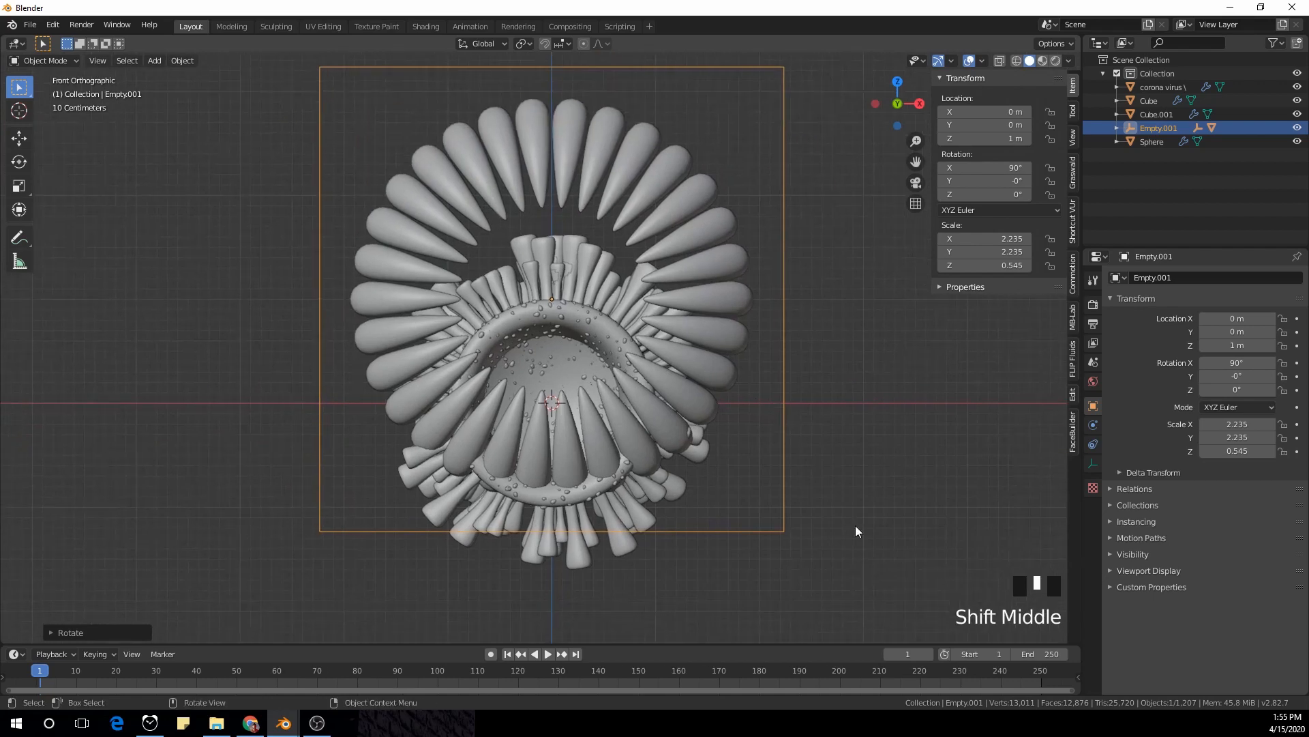
{"action": "key", "text": "s"}
{"action": "left_click", "coordinate": [690, 408]}
Move the cube empty down along Z to about -0.028 m, centring the horn ring in the virus opening
{"action": "middle_click_drag", "start_coordinate": [690, 407], "coordinate": [700, 396], "text": "shift"}
{"action": "scroll", "coordinate": [699, 395], "scroll_direction": "up", "scroll_amount": 1}
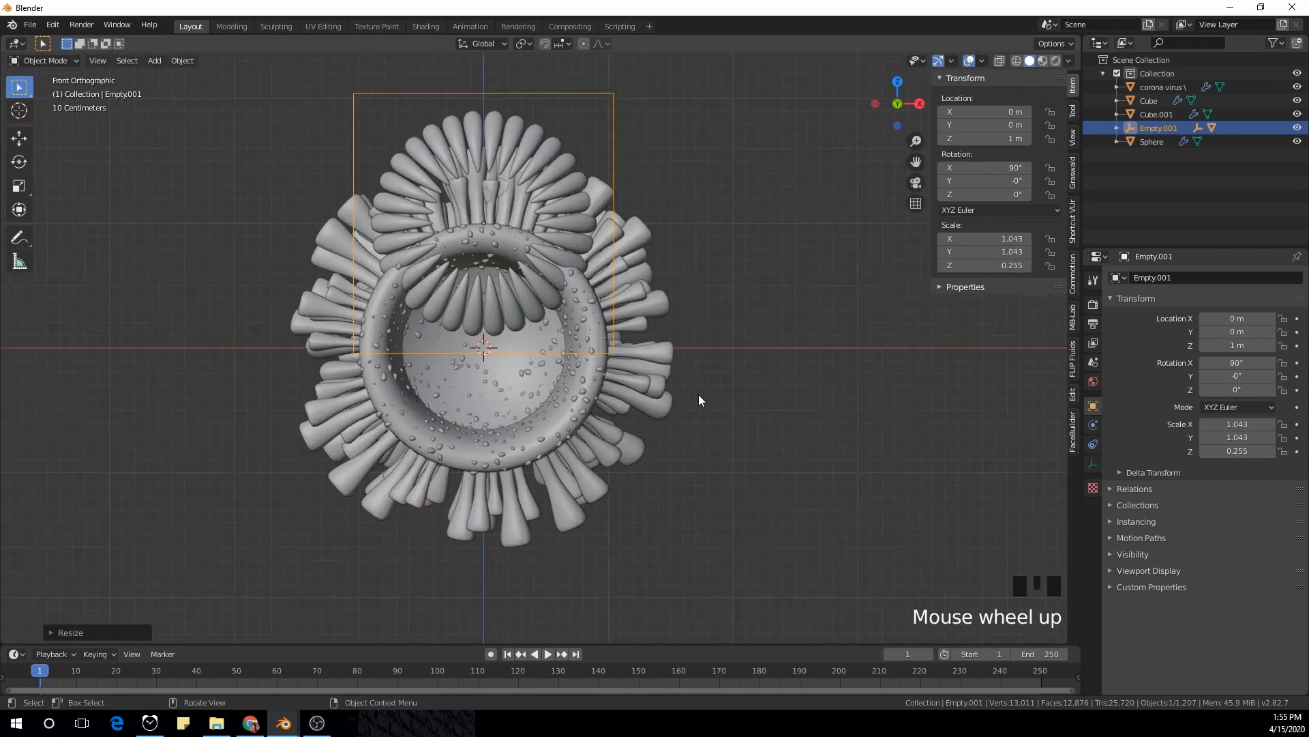
{"action": "key", "text": "g"}
{"action": "key", "text": "z"}
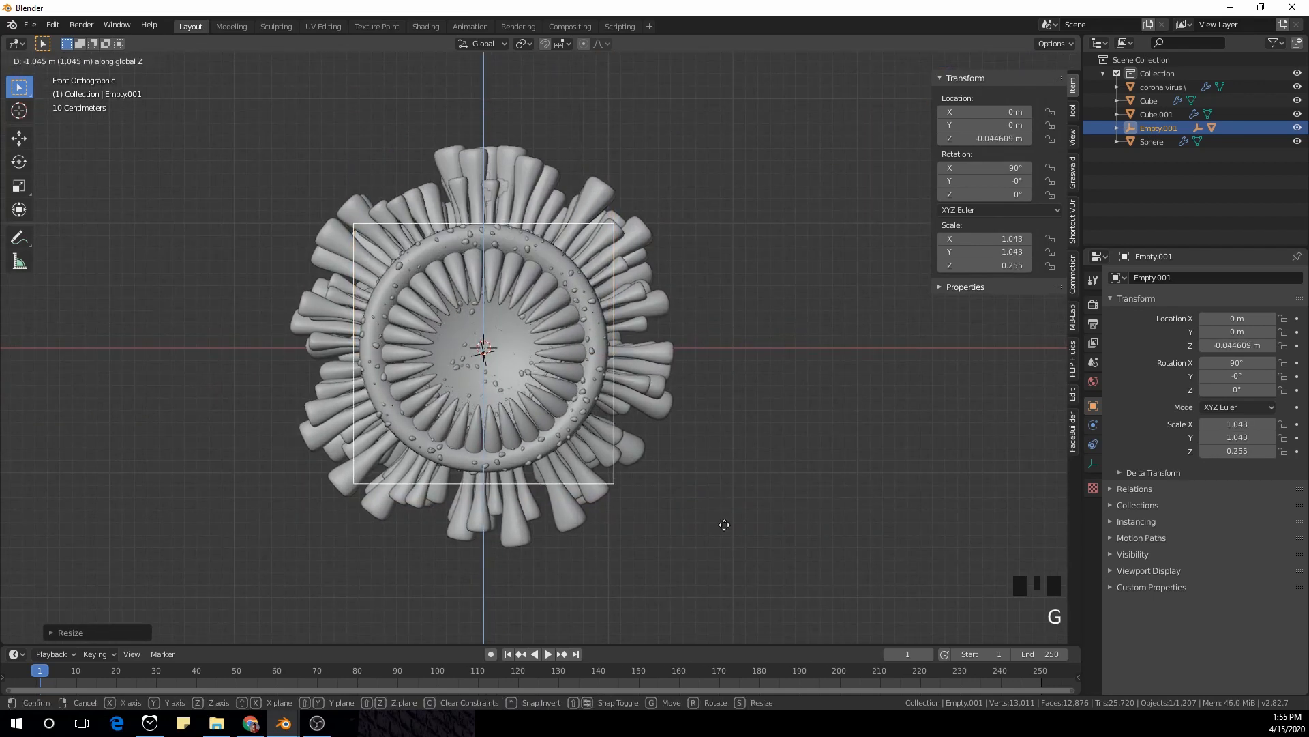
{"action": "left_click", "coordinate": [725, 522]}
Scale the cube empty uniformly to about 0.927 in X and Y to fit the horns inside the shell's rim
{"action": "scroll", "coordinate": [726, 522], "scroll_direction": "up", "scroll_amount": 3}
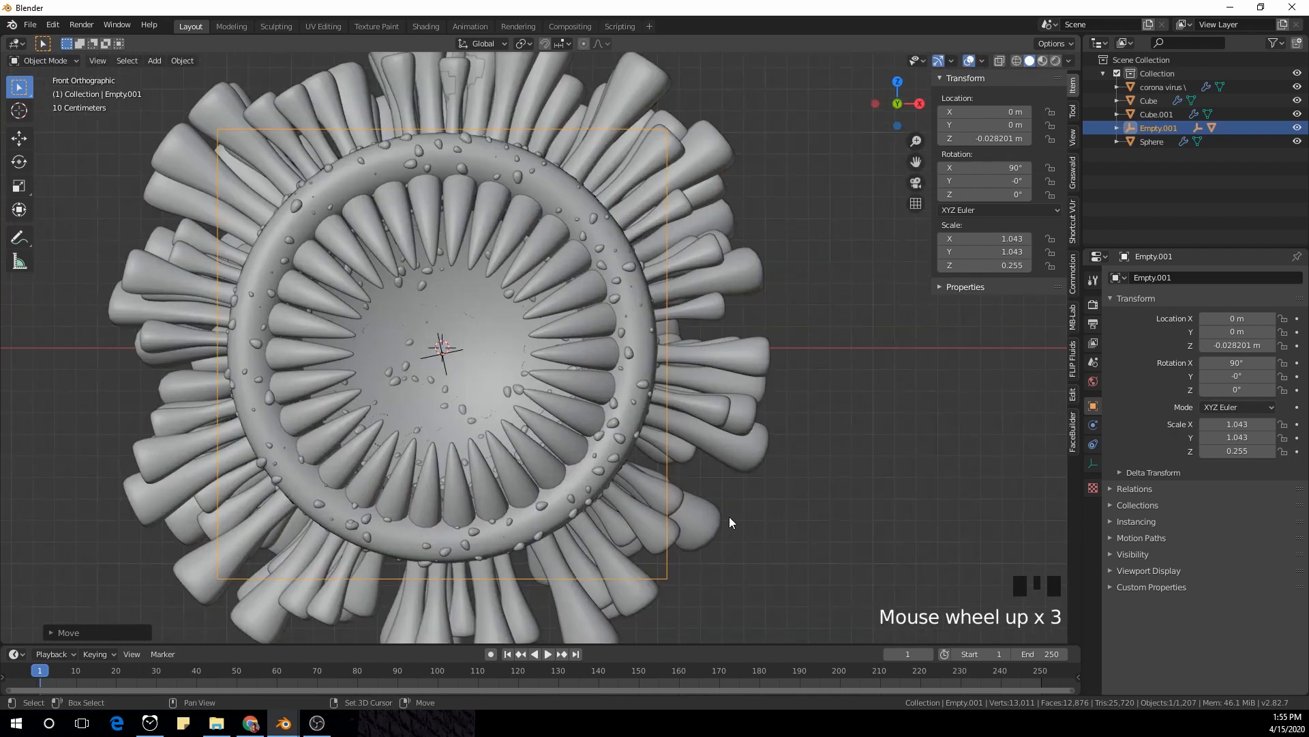
{"action": "key", "text": "s"}
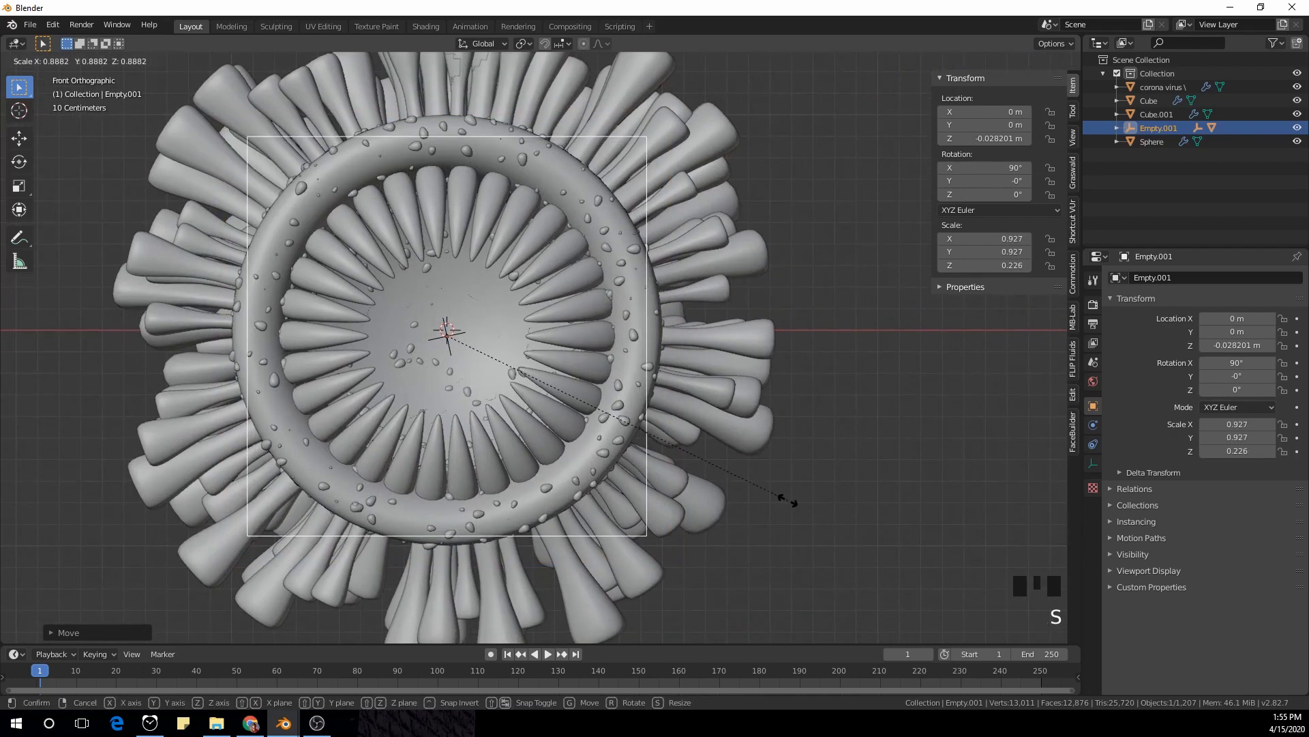
{"action": "left_click", "coordinate": [787, 505]}
{"action": "scroll", "coordinate": [788, 498], "scroll_direction": "down", "scroll_amount": 3}
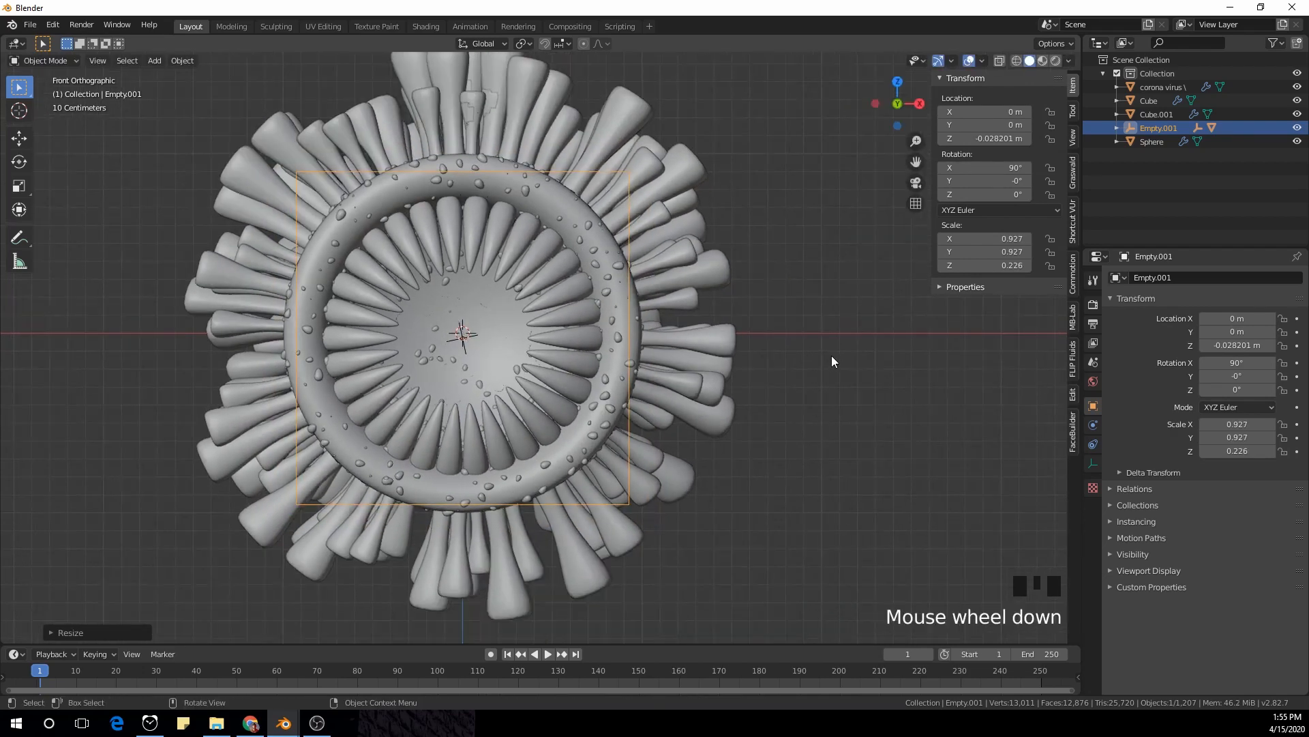
Duplicate Empty.001 together with its children Cube.002 and Empty, leaving the copies in place
{"action": "left_click", "coordinate": [1119, 129]}
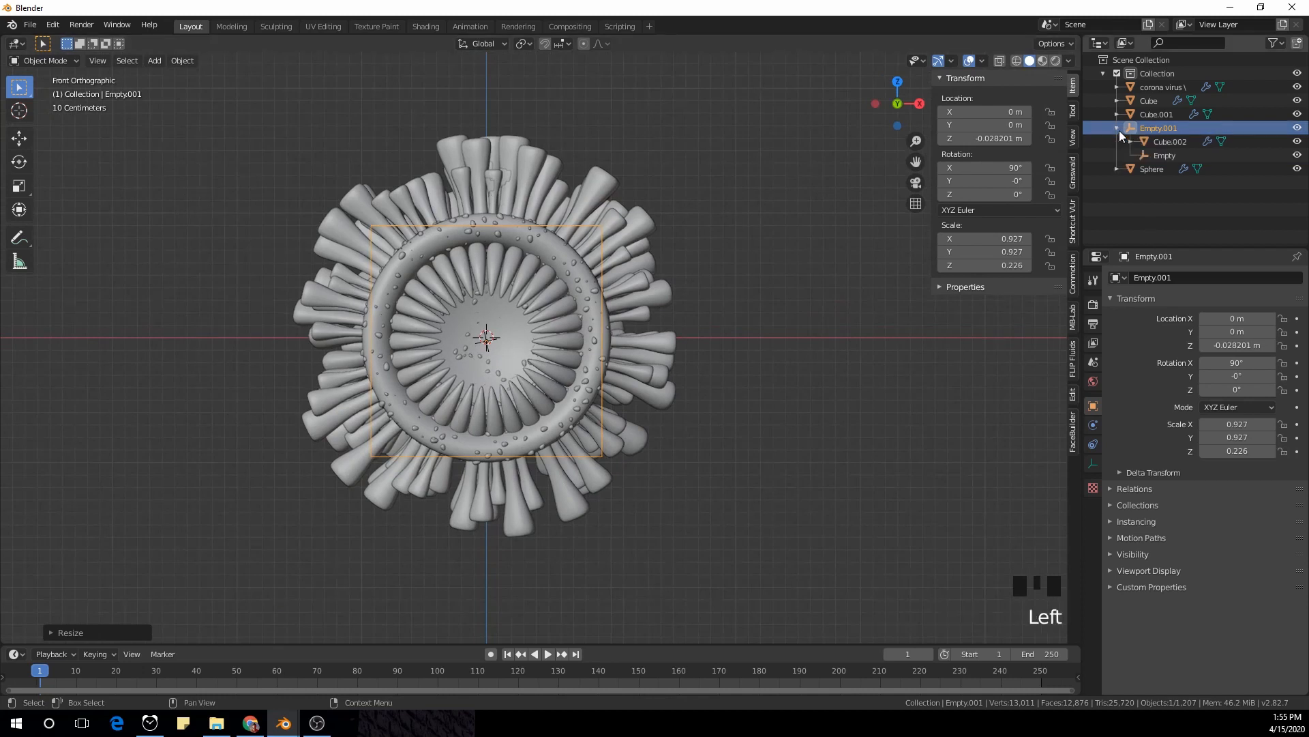
{"action": "left_click", "coordinate": [1164, 155]}
{"action": "left_click", "coordinate": [1164, 141], "text": "shift"}
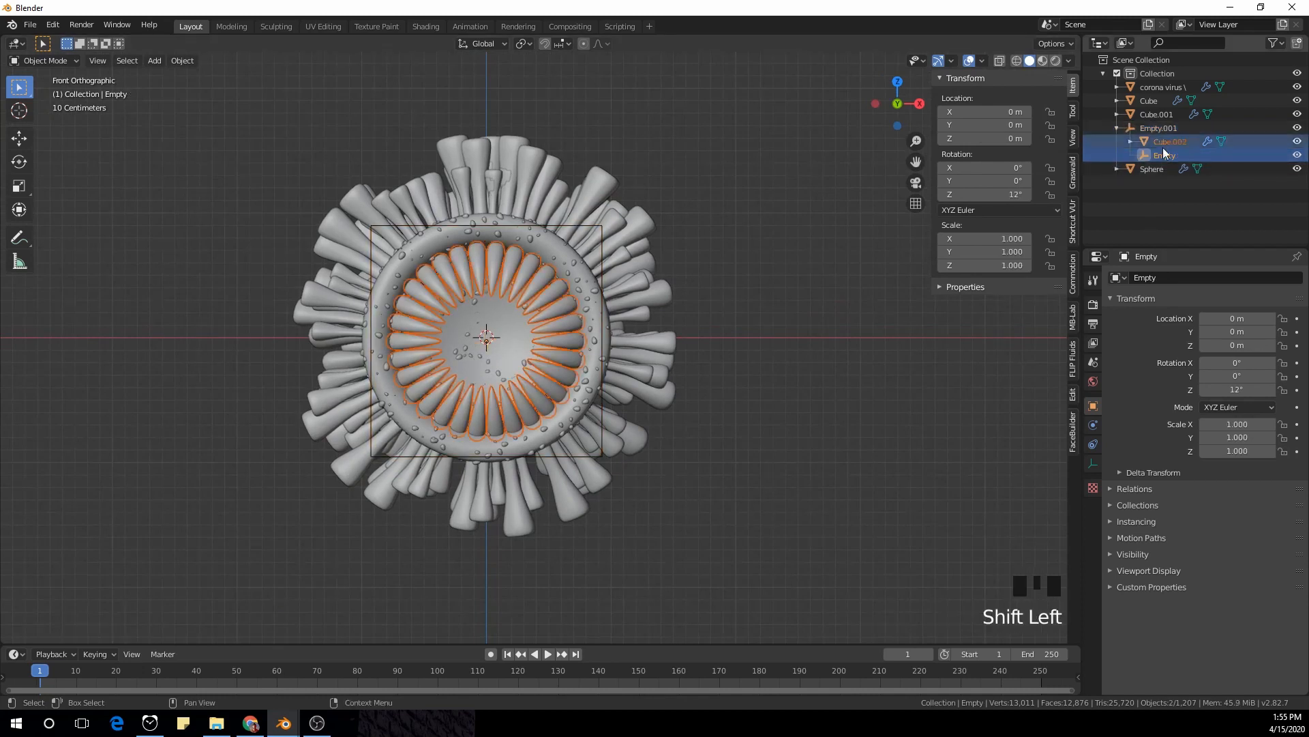
{"action": "left_click", "coordinate": [807, 273]}
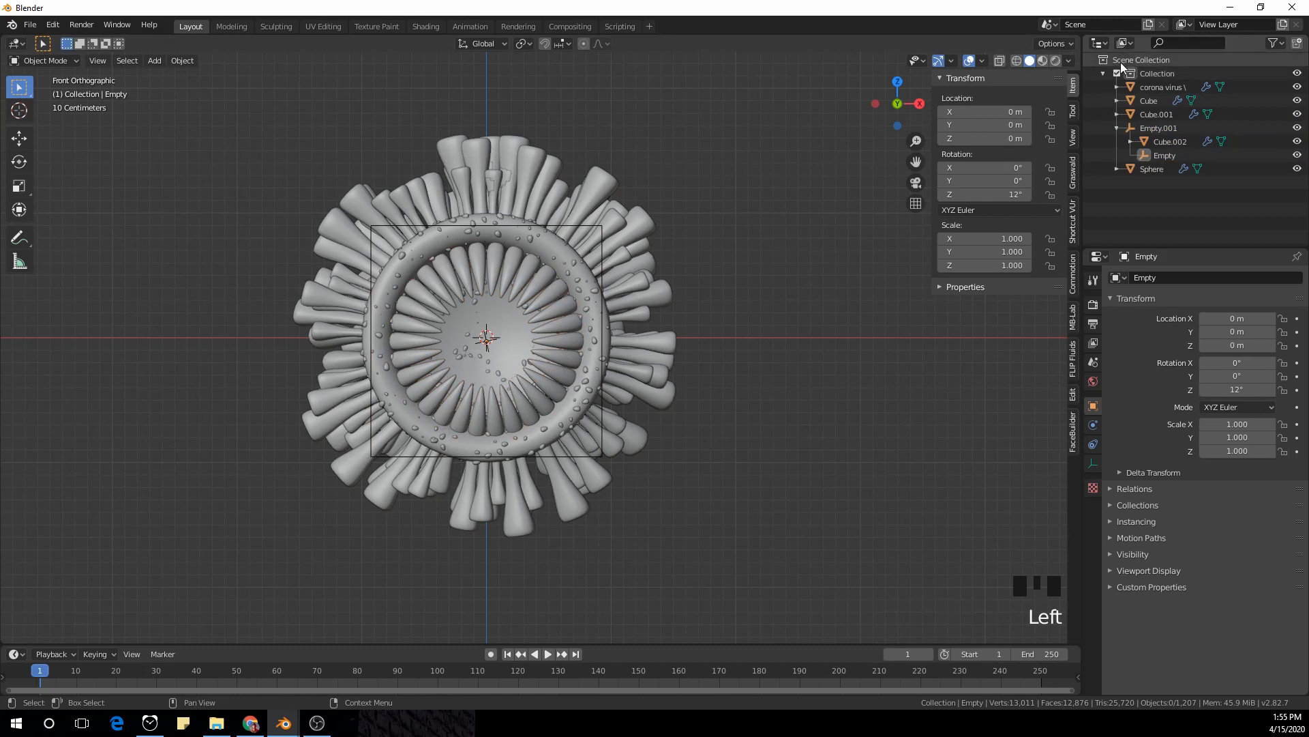
{"action": "left_click", "coordinate": [1166, 125]}
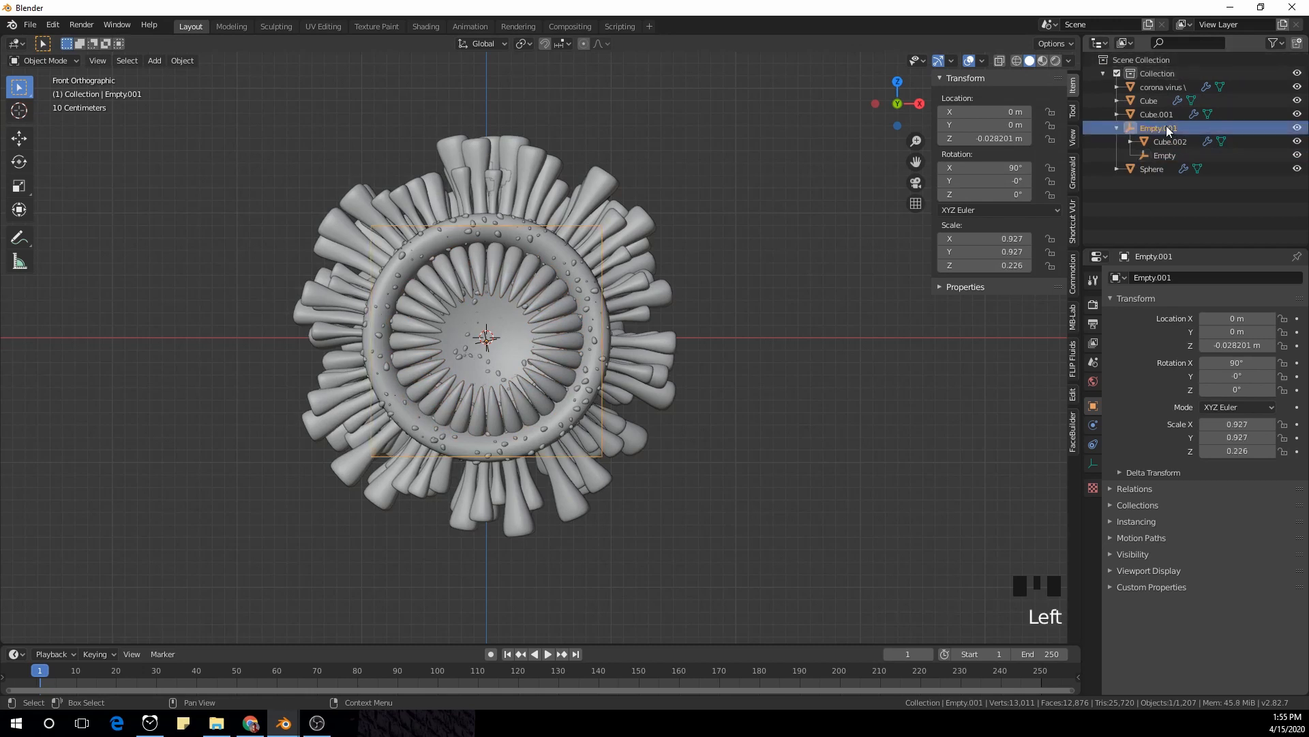
{"action": "left_click", "coordinate": [1174, 141], "text": "ctrl"}
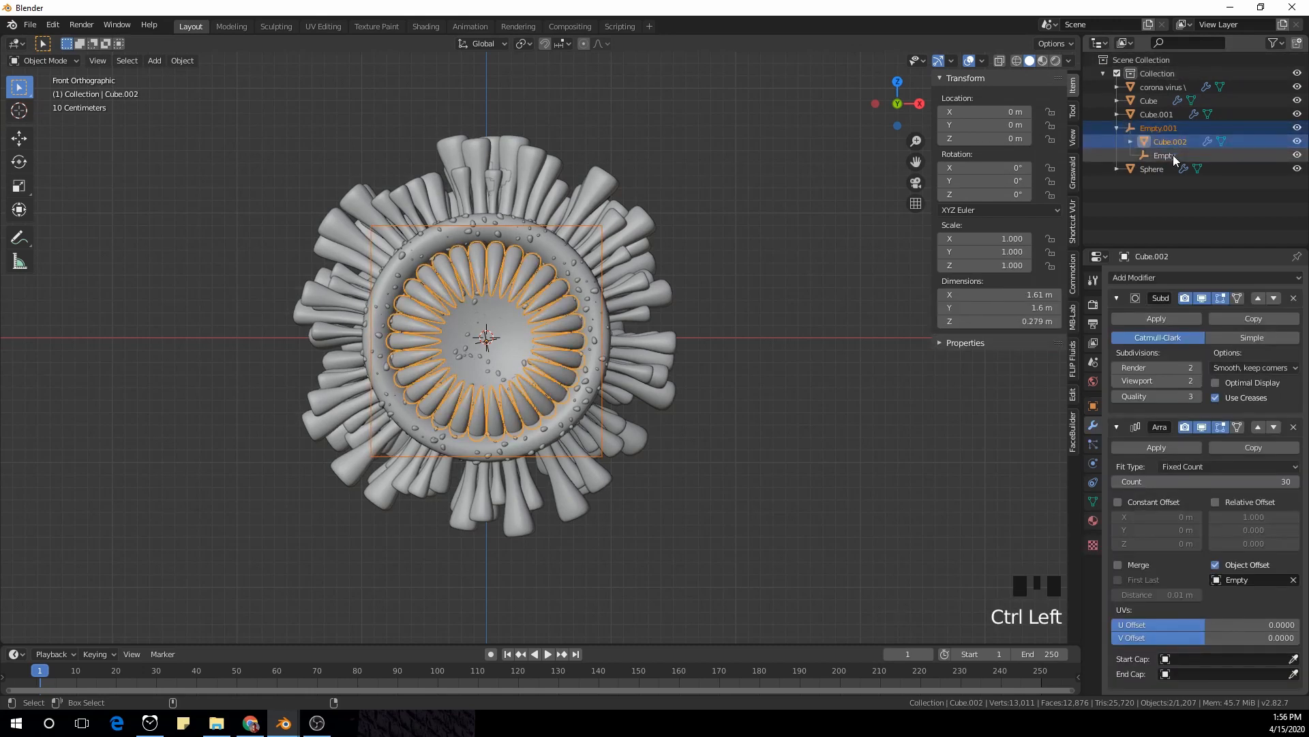
{"action": "left_click", "coordinate": [1173, 154], "text": "ctrl"}
{"action": "scroll", "coordinate": [642, 338], "scroll_direction": "down", "scroll_amount": 1}
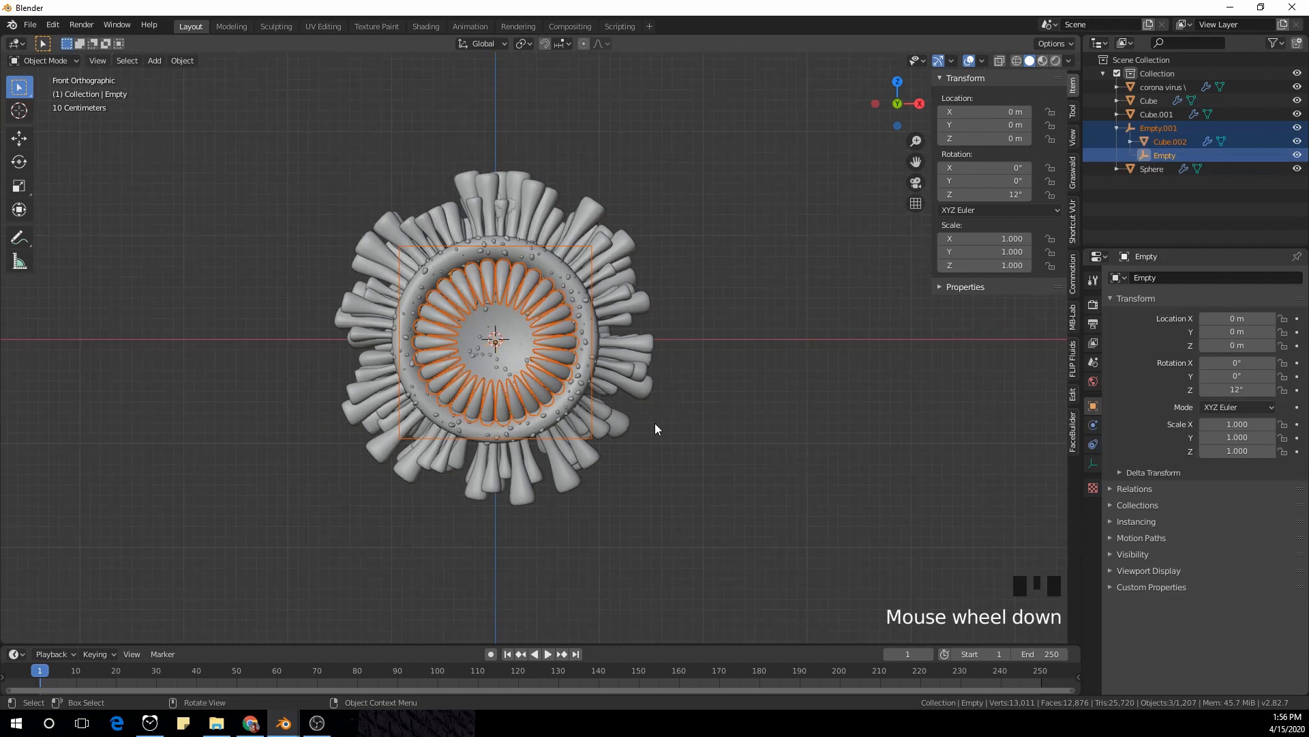
{"action": "key", "text": "shift+d"}
{"action": "right_click", "coordinate": [653, 317]}
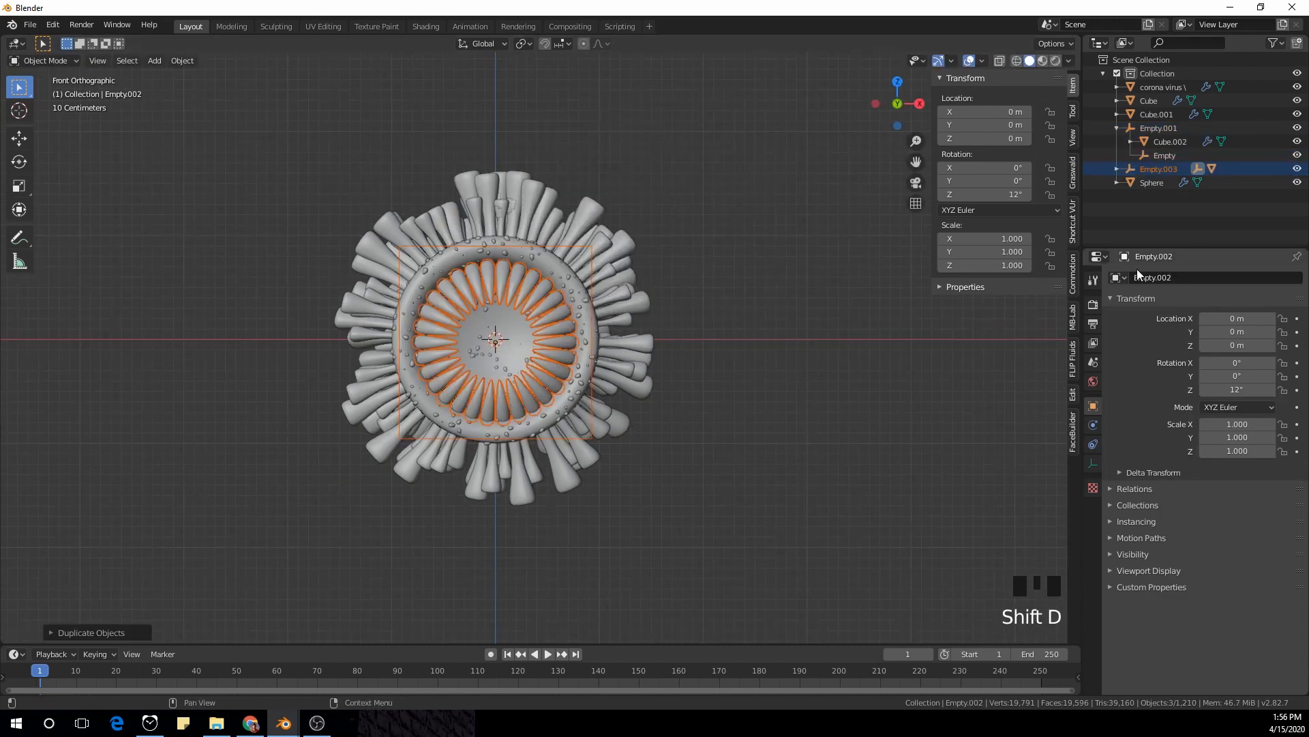
Move only the duplicated parent empty about 0.28 m along the global Y axis, deeper into the virus body
{"action": "left_click", "coordinate": [1165, 170]}
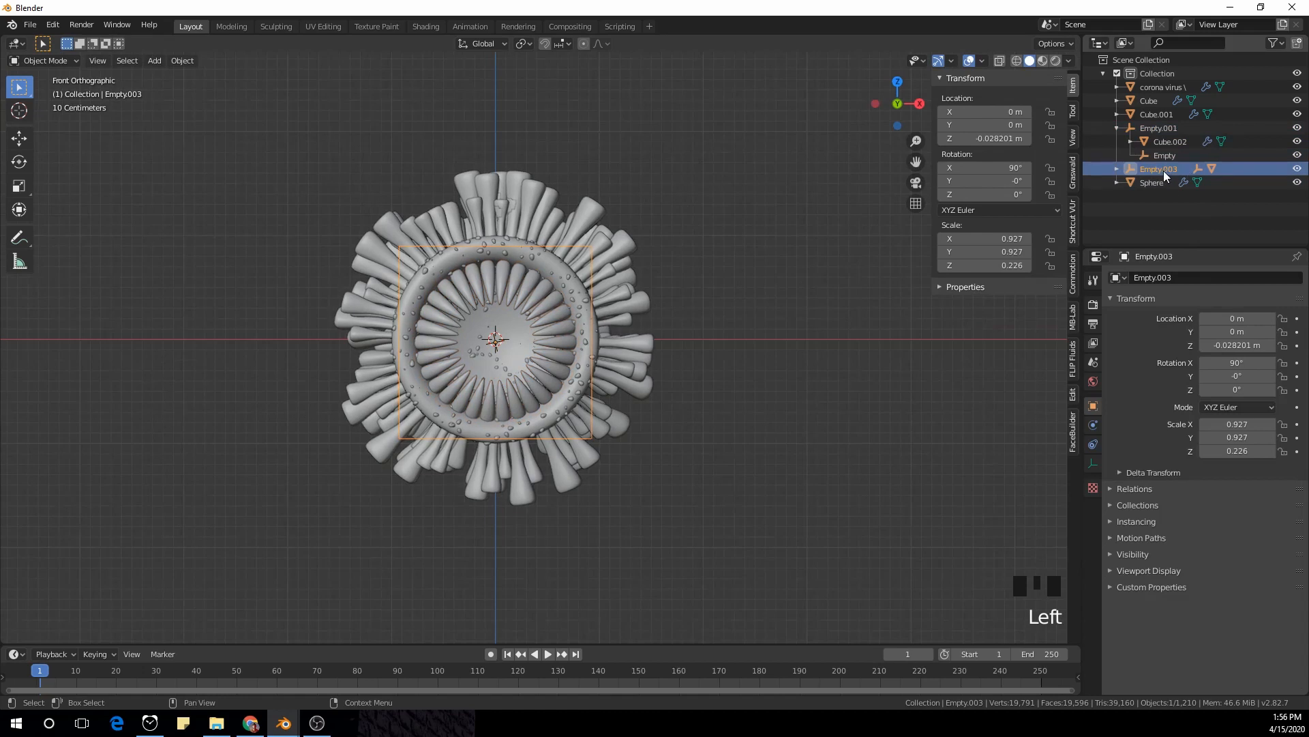
{"action": "middle_click_drag", "start_coordinate": [710, 316], "coordinate": [626, 338]}
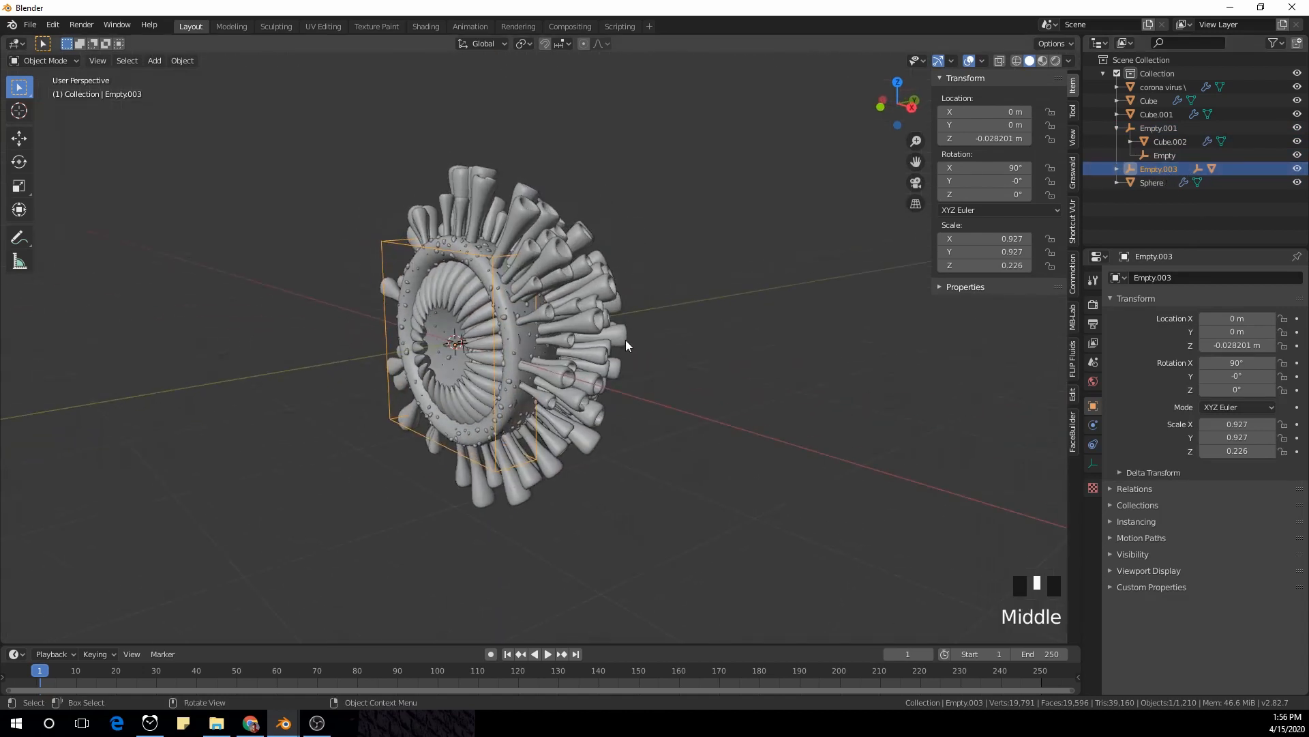
{"action": "key", "text": "g"}
{"action": "key", "text": "y"}
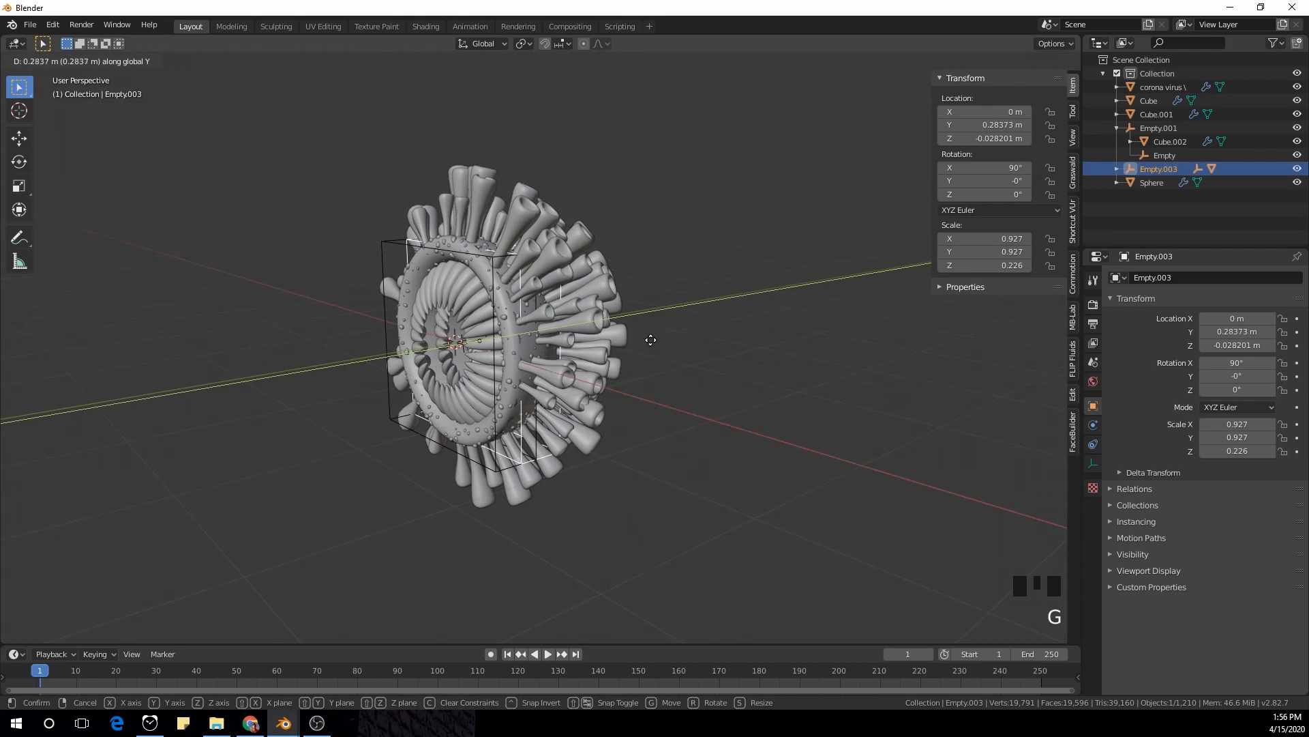
{"action": "left_click", "coordinate": [651, 340]}
Scale the duplicated parent empty down uniformly until its X and Y scale are about 0.6
{"action": "key", "text": "KP_1"}
{"action": "scroll", "coordinate": [645, 322], "scroll_direction": "up", "scroll_amount": 3}
{"action": "key", "text": "s"}
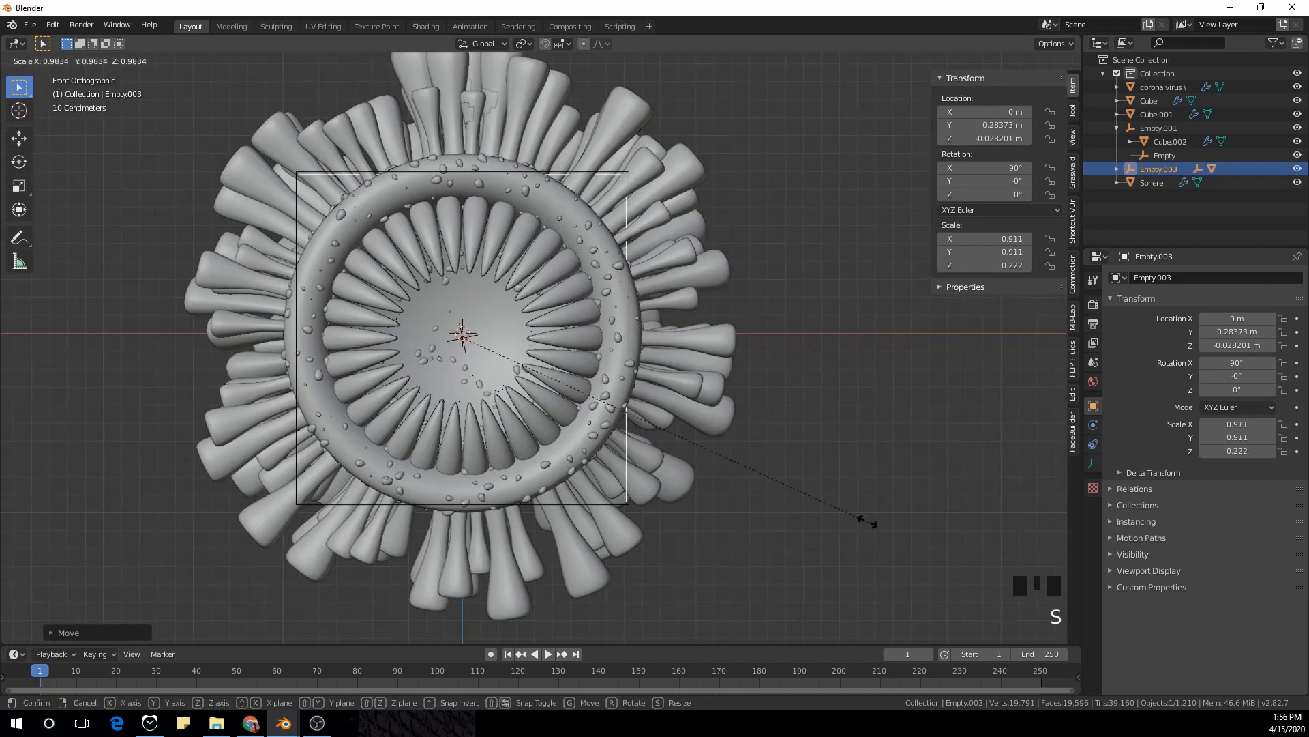
{"action": "left_click", "coordinate": [727, 453]}
Move the duplicated inner spike ring's parent empty along the Y axis to about 0.18 m
{"action": "middle_click_drag", "start_coordinate": [798, 430], "coordinate": [685, 430]}
{"action": "key", "text": "g"}
{"action": "key", "text": "y"}
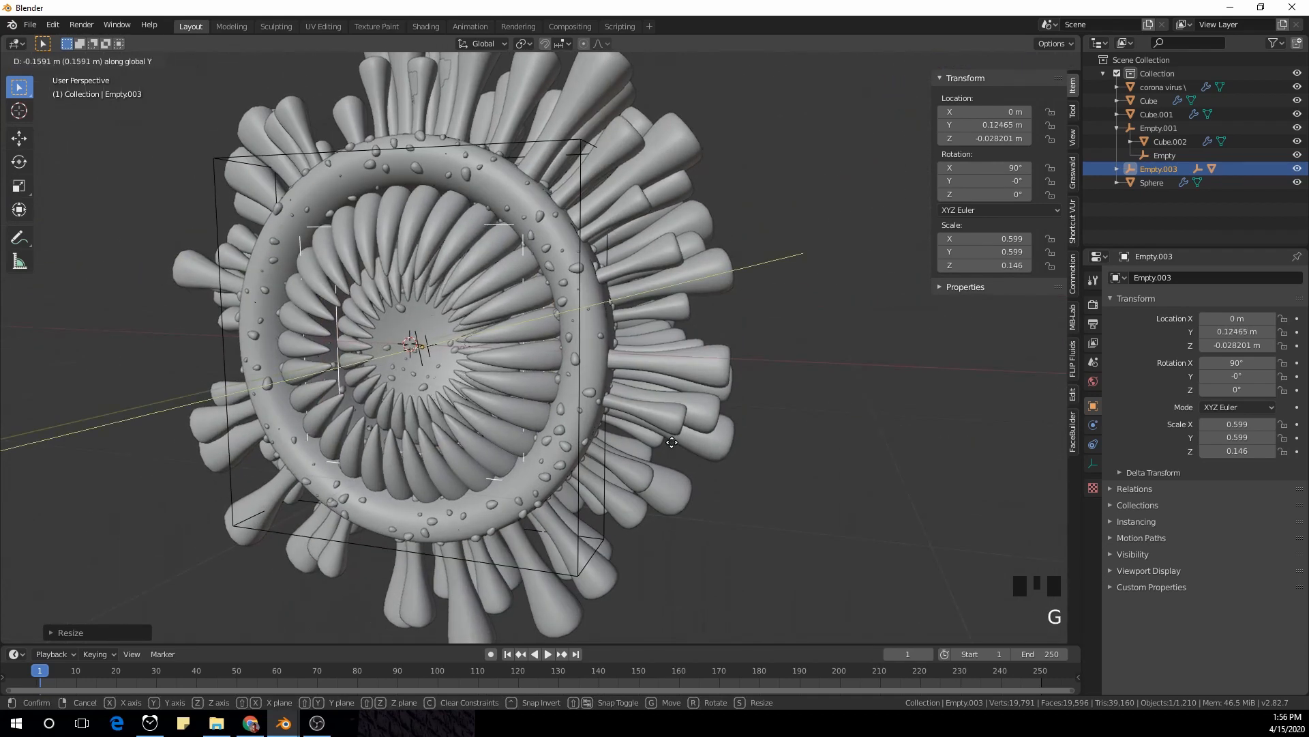
{"action": "left_click", "coordinate": [506, 423]}
{"action": "middle_click_drag", "start_coordinate": [506, 422], "coordinate": [693, 401]}
{"action": "scroll", "coordinate": [522, 406], "scroll_direction": "down", "scroll_amount": 3}
{"action": "scroll", "coordinate": [771, 422], "scroll_direction": "up", "scroll_amount": 4}
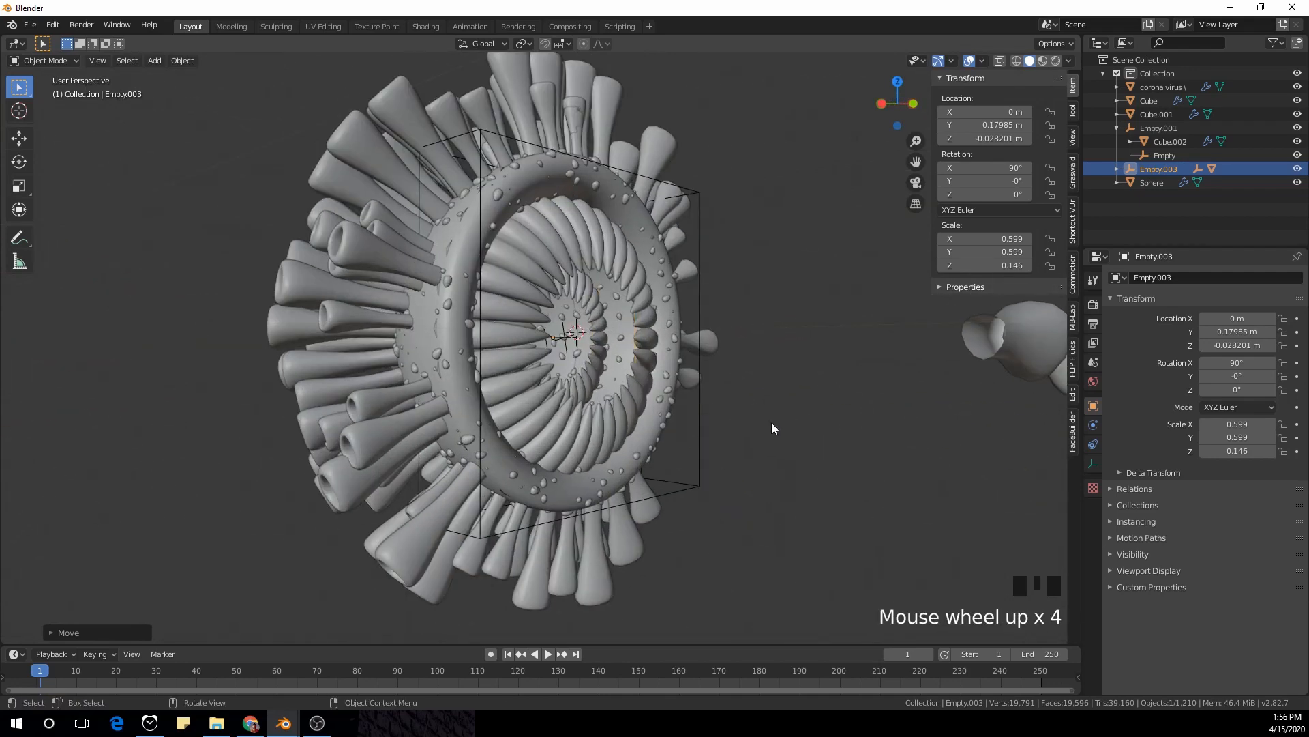
Push the duplicated spike ring's parent empty further along the Y axis to about 0.31 m
{"action": "key", "text": "g"}
{"action": "key", "text": "y"}
{"action": "left_click", "coordinate": [754, 424]}
{"action": "middle_click_drag", "start_coordinate": [755, 424], "coordinate": [753, 423]}
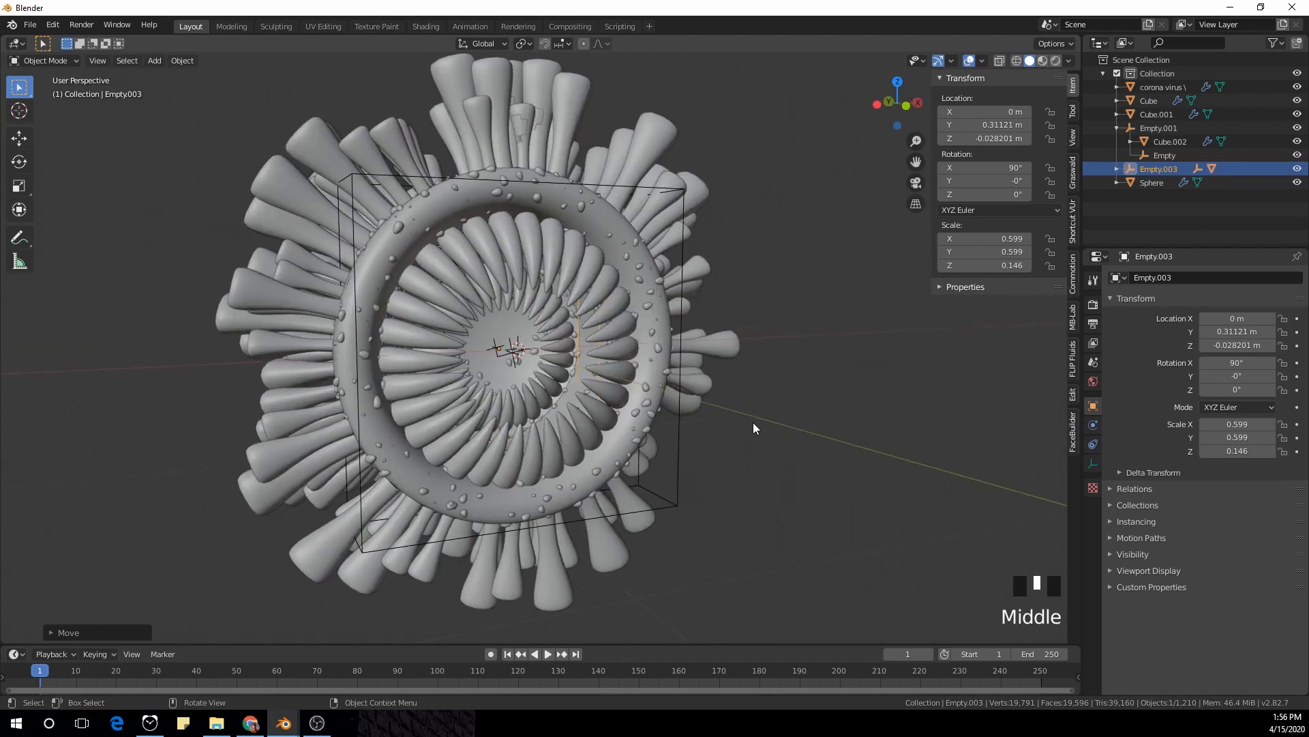
Scale the duplicated spike ring's parent empty up uniformly to about 0.75 in X and Y
{"action": "key", "text": "s"}
{"action": "left_click", "coordinate": [767, 434]}
{"action": "scroll", "coordinate": [607, 401], "scroll_direction": "down", "scroll_amount": 3}
{"action": "middle_click_drag", "start_coordinate": [607, 401], "coordinate": [557, 406]}
{"action": "scroll", "coordinate": [710, 409], "scroll_direction": "down", "scroll_amount": 1}
{"action": "middle_click_drag", "start_coordinate": [723, 410], "coordinate": [672, 408]}
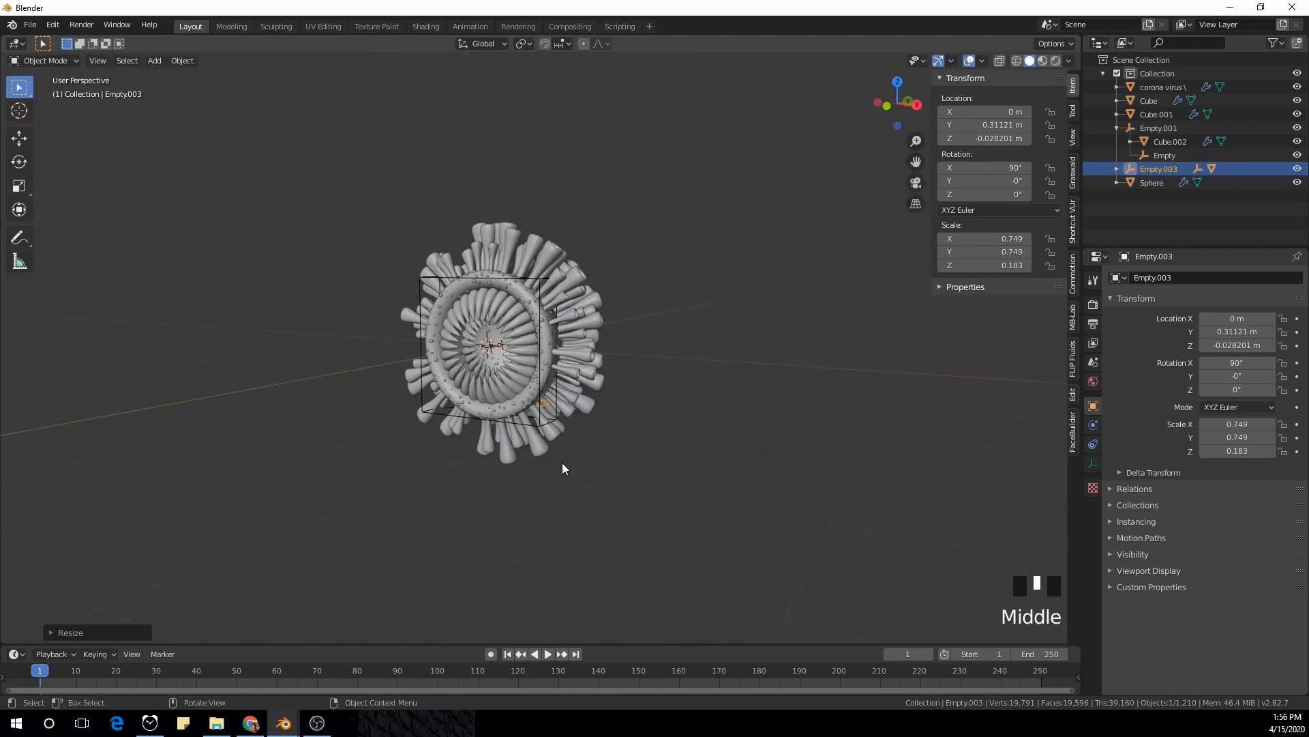
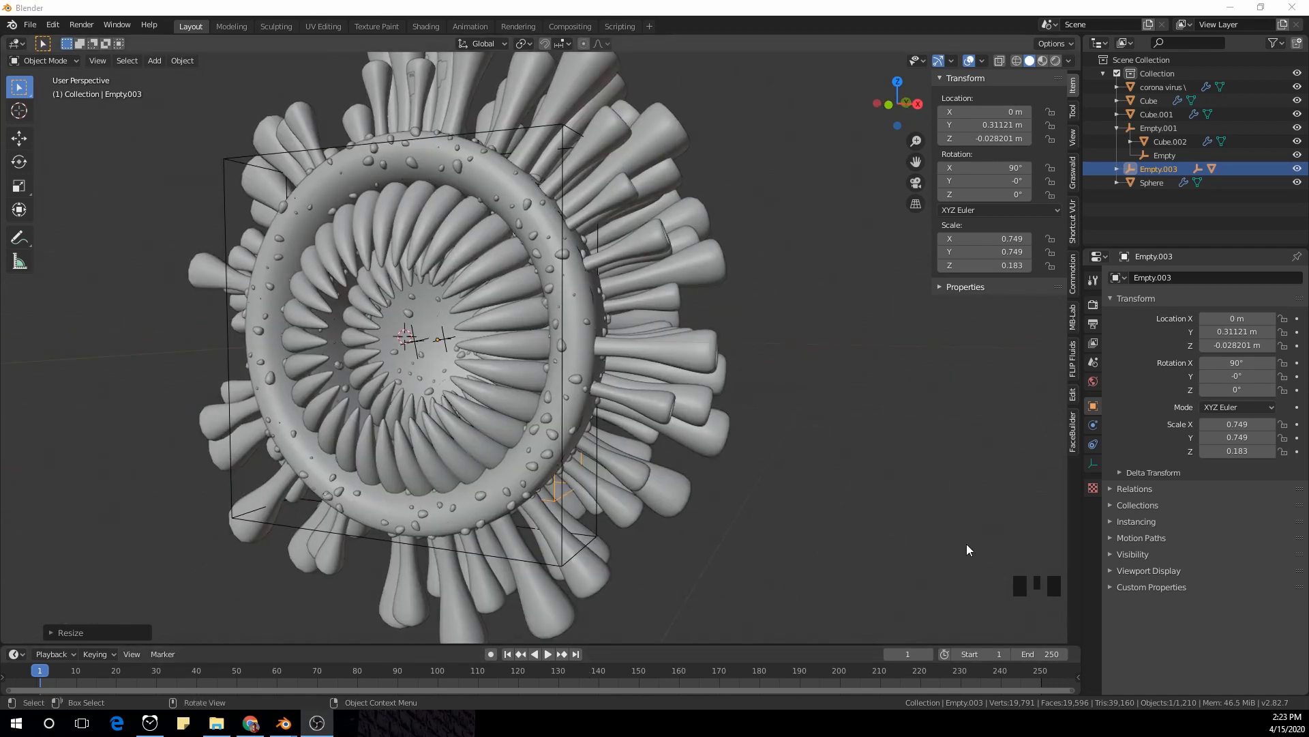
Set the render engine to Cycles with the GPU Compute device and the Experimental feature set
{"action": "left_click", "coordinate": [1093, 304]}
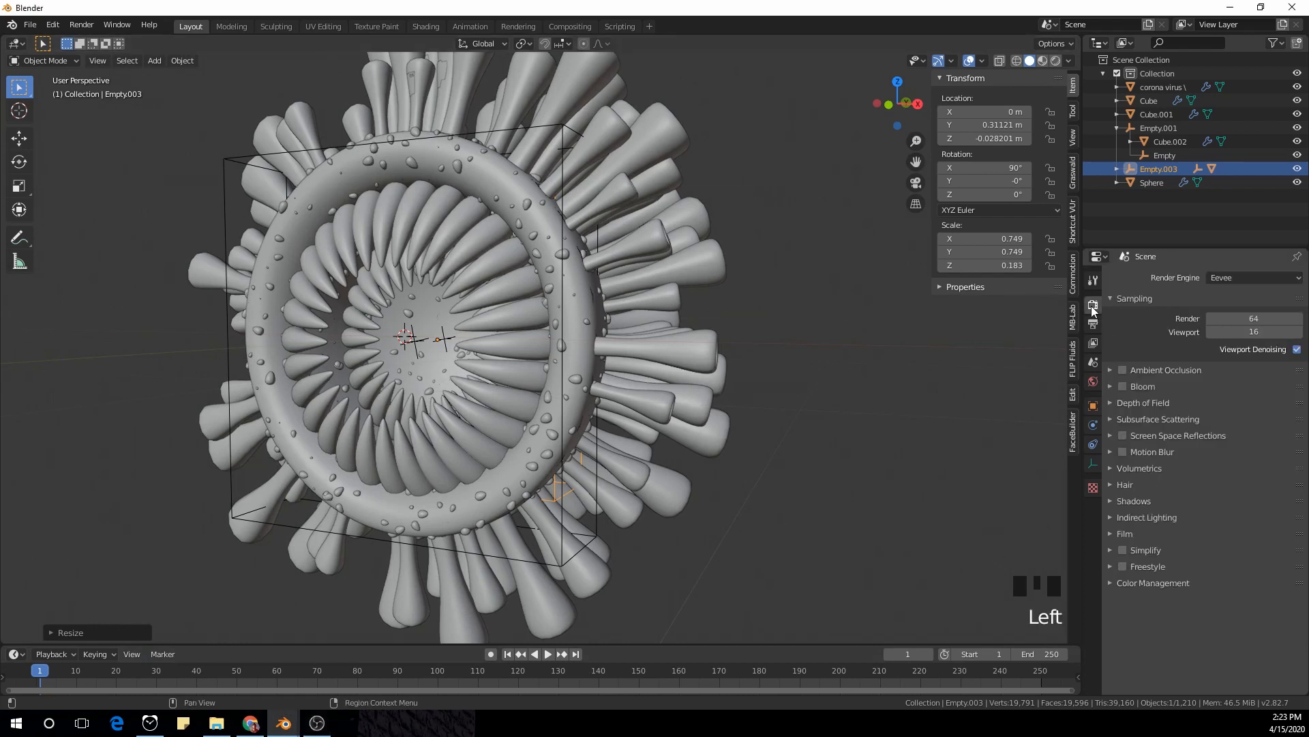
{"action": "left_click", "coordinate": [1260, 276]}
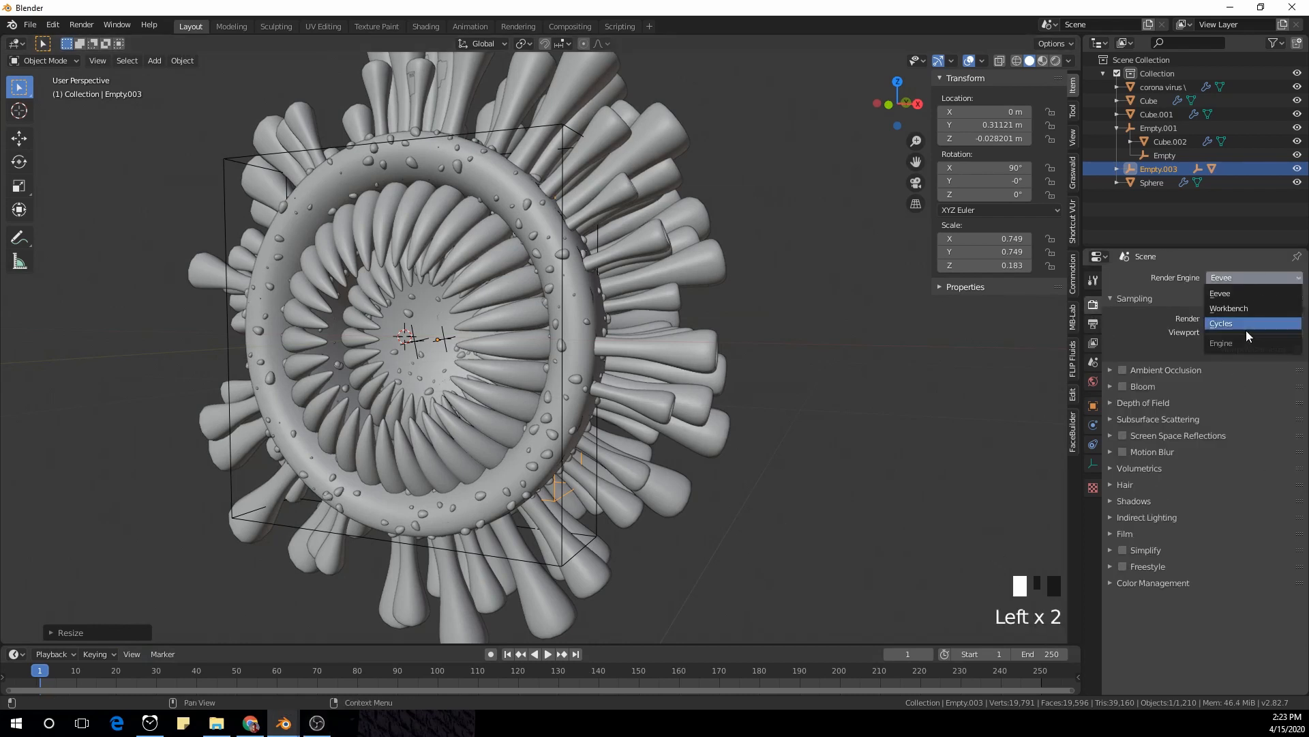
{"action": "left_click_drag", "start_coordinate": [1247, 276], "coordinate": [1247, 324]}
{"action": "left_click", "coordinate": [1242, 311]}
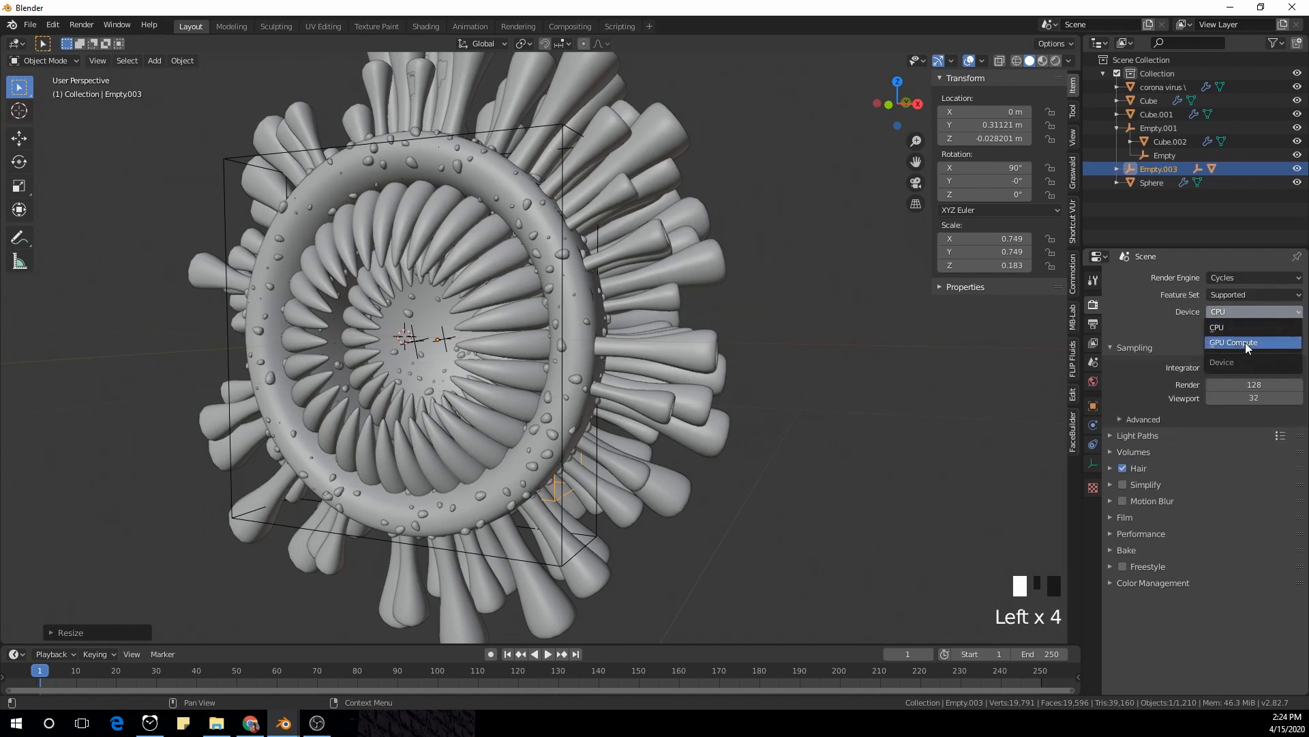
{"action": "left_click_drag", "start_coordinate": [1259, 351], "coordinate": [1260, 342]}
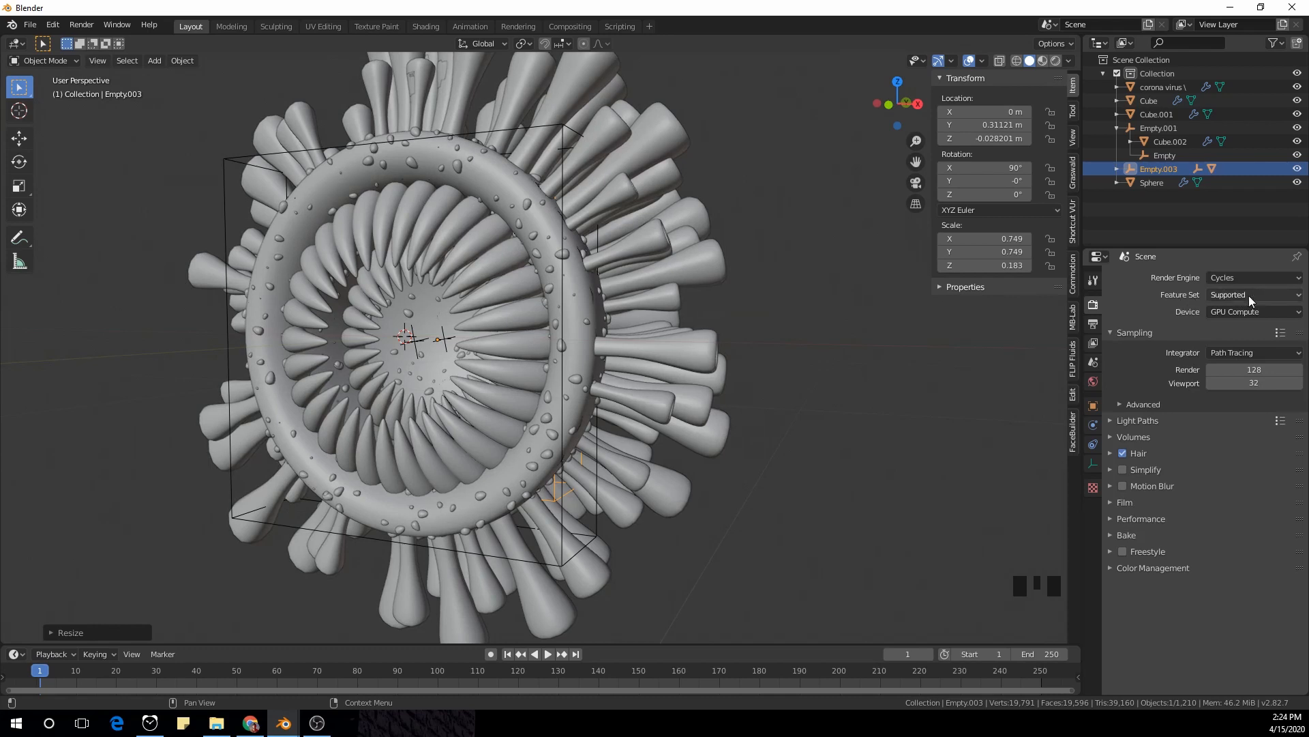
{"action": "left_click", "coordinate": [1249, 296]}
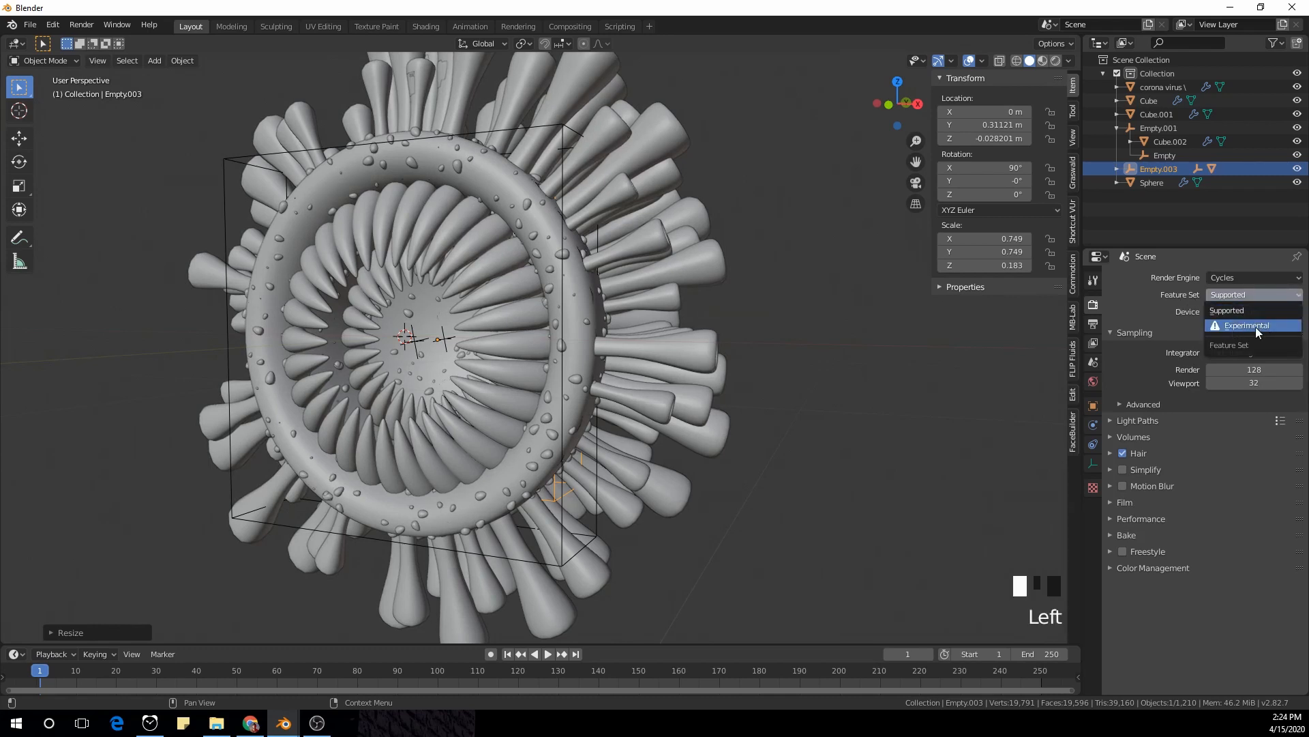
{"action": "left_click", "coordinate": [1247, 325]}
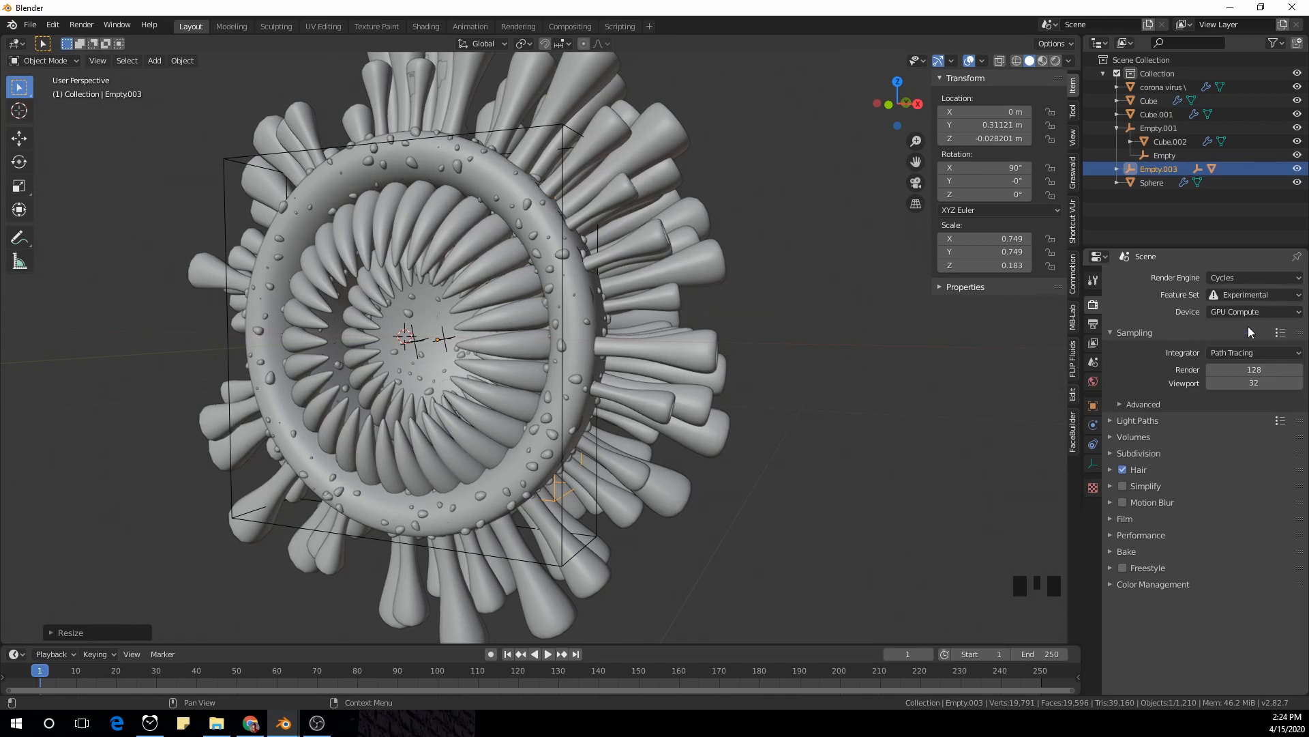
Replace the corona virus body's Subdivision Surface modifier with a new one placed after its particle system modifier
{"action": "left_click", "coordinate": [577, 289]}
{"action": "scroll", "coordinate": [577, 289], "scroll_direction": "down", "scroll_amount": 2}
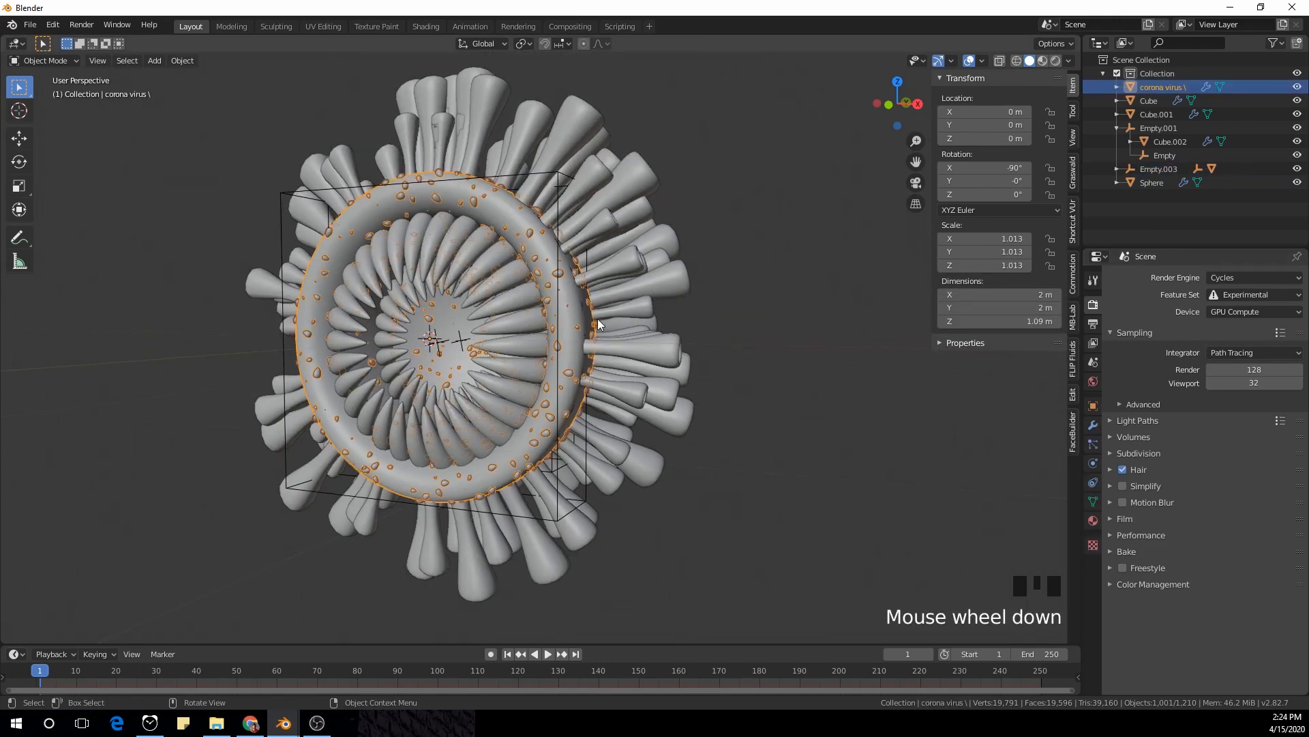
{"action": "key", "text": "g"}
{"action": "right_click", "coordinate": [661, 148]}
{"action": "scroll", "coordinate": [621, 286], "scroll_direction": "up", "scroll_amount": 1}
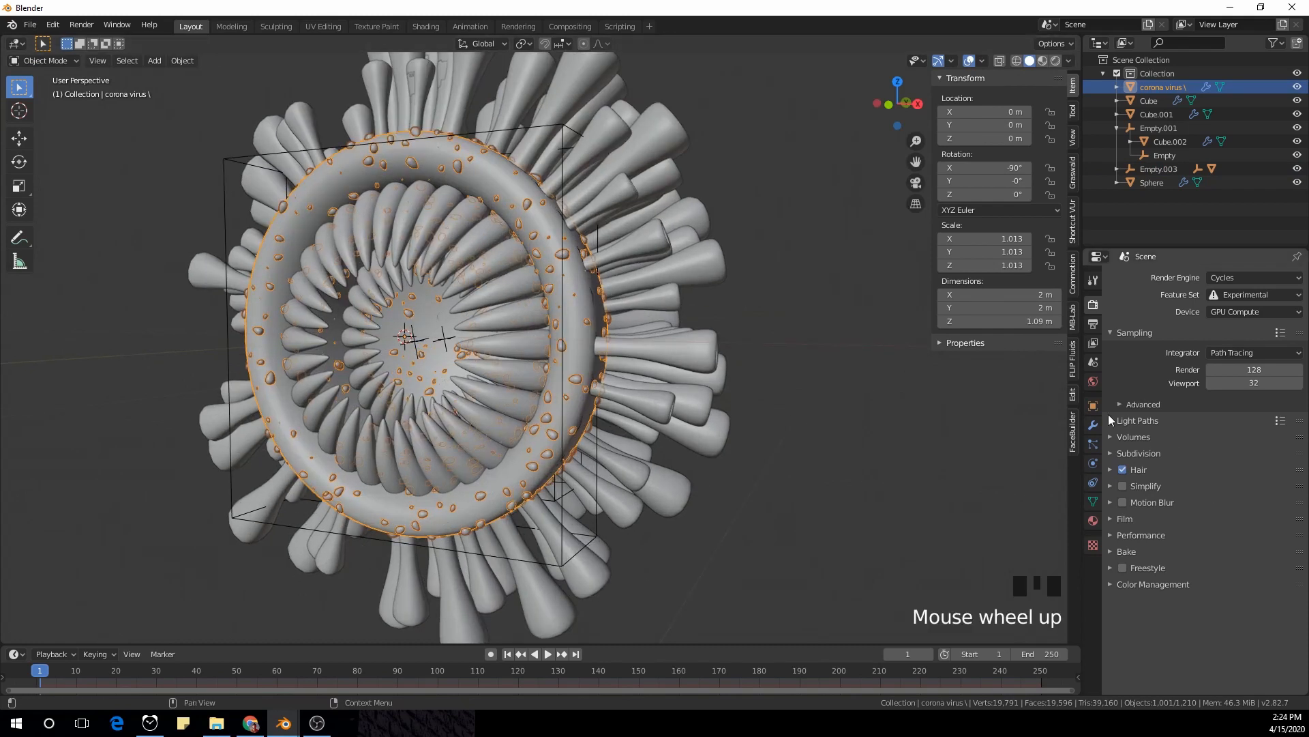
{"action": "left_click", "coordinate": [1093, 425]}
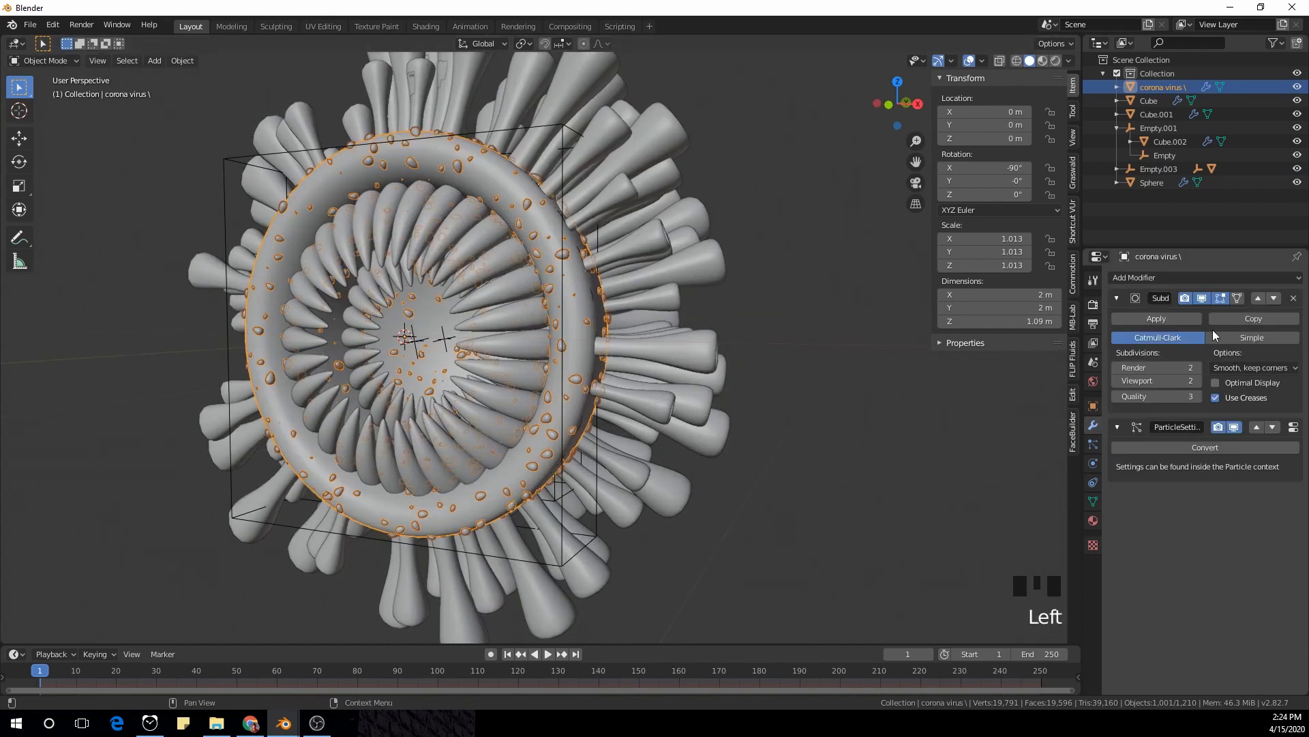
{"action": "left_click", "coordinate": [1294, 300]}
{"action": "left_click", "coordinate": [1242, 277]}
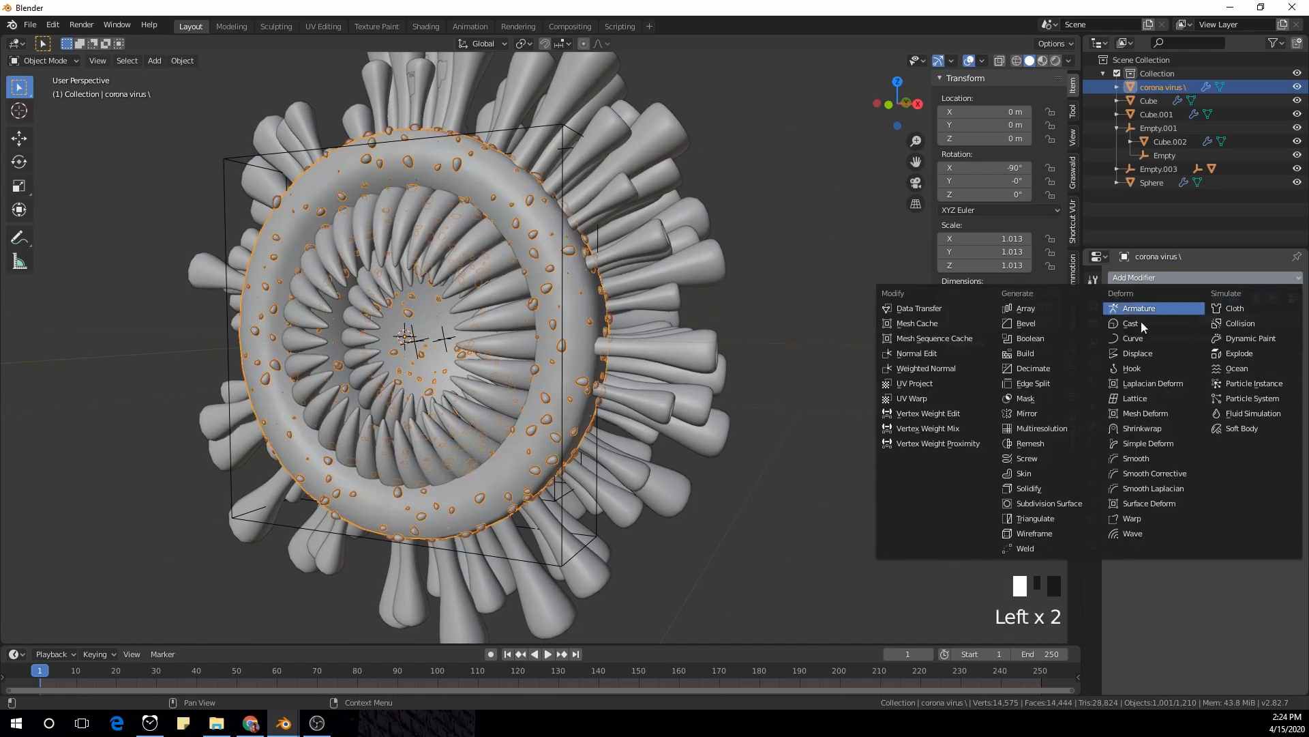
{"action": "left_click", "coordinate": [1069, 503]}
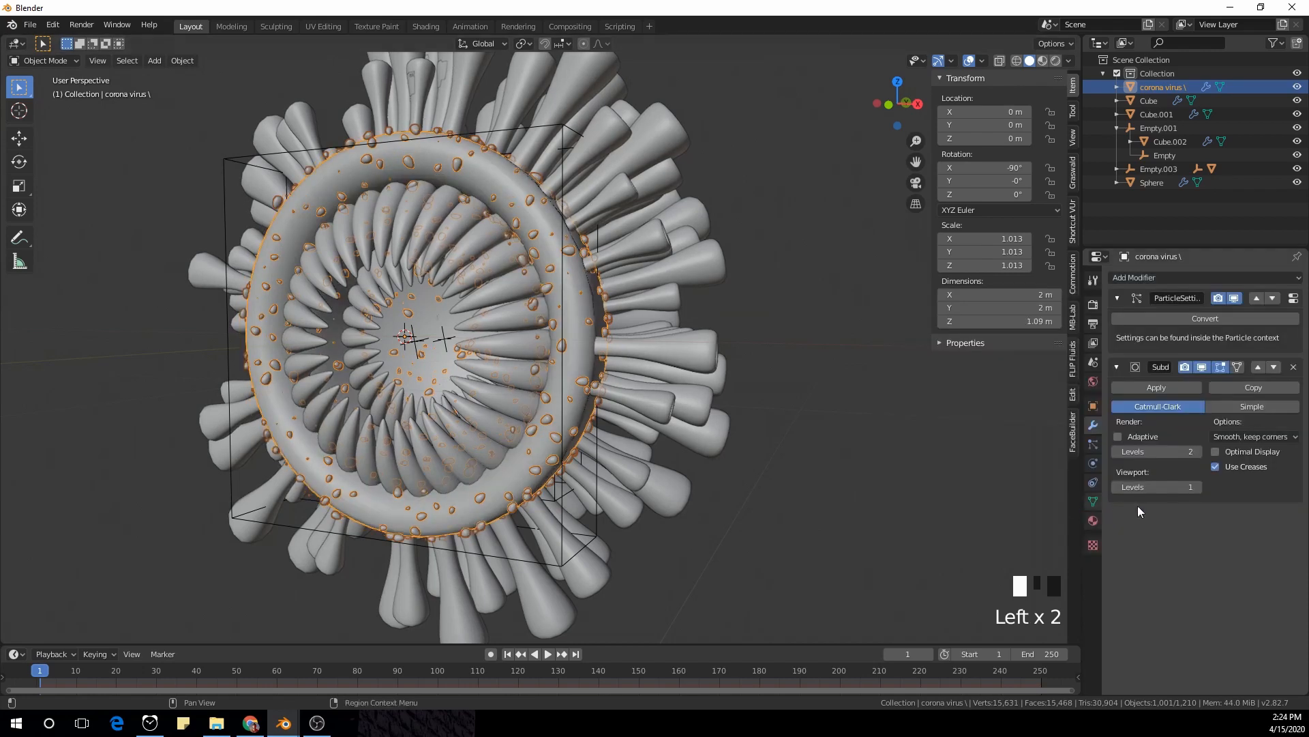
Enable Adaptive subdivision for rendering on the virus body's new Subdivision Surface modifier
{"action": "left_click", "coordinate": [1119, 436]}
{"action": "middle_click_drag", "start_coordinate": [716, 275], "coordinate": [731, 301]}
{"action": "mouse_move", "coordinate": [919, 404]}
{"action": "middle_mouse_down"}
{"action": "mouse_move", "coordinate": [881, 395]}
{"action": "mouse_move", "coordinate": [938, 388]}
{"action": "mouse_move", "coordinate": [924, 391]}
{"action": "middle_mouse_up"}
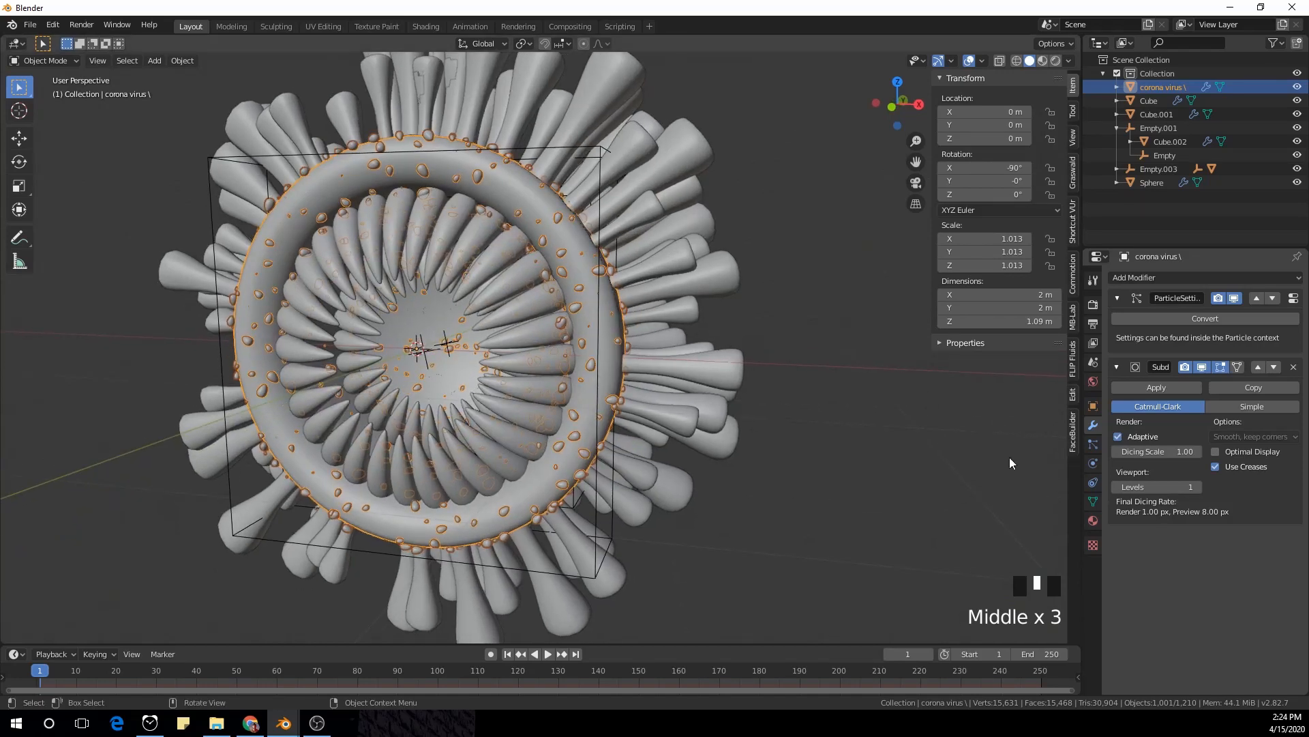
{"action": "scroll", "coordinate": [417, 382], "scroll_direction": "up", "scroll_amount": 1}
{"action": "scroll", "coordinate": [420, 383], "scroll_direction": "down", "scroll_amount": 3}
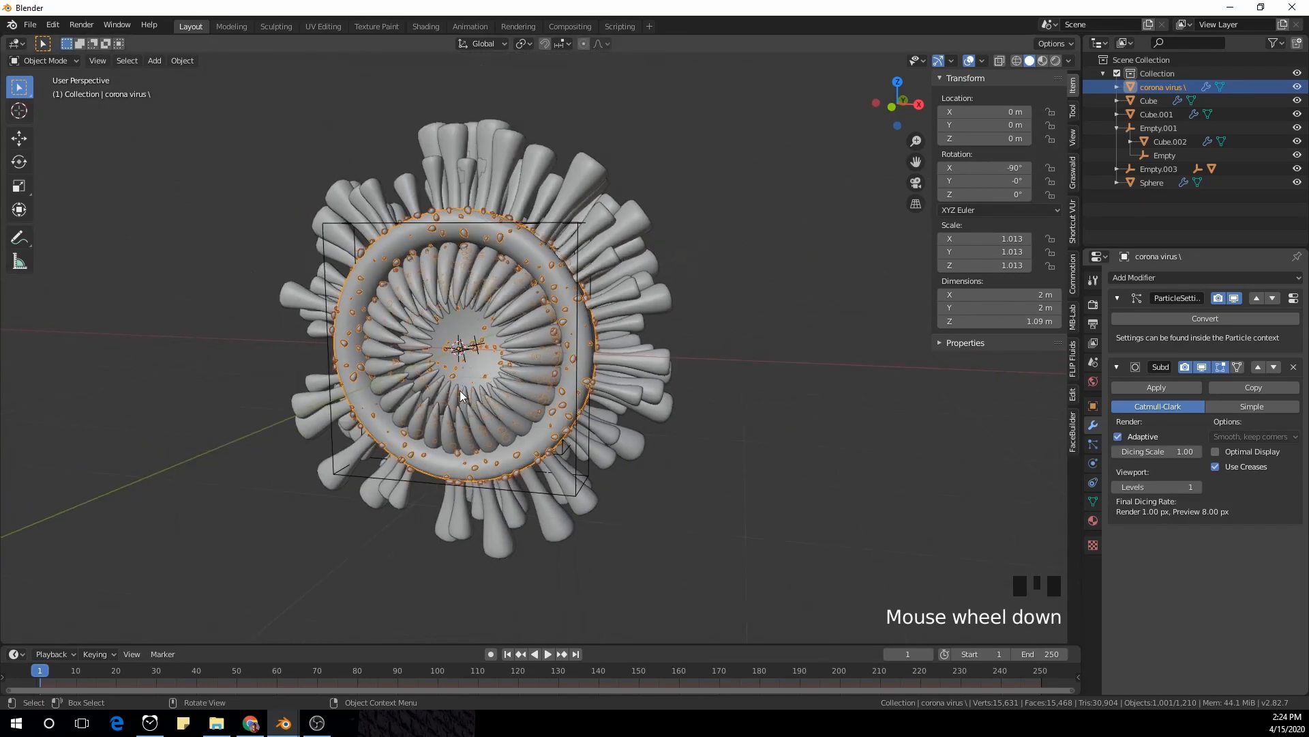
Switch to the Shading workspace and create a new material on the corona virus body
{"action": "left_click", "coordinate": [423, 27]}
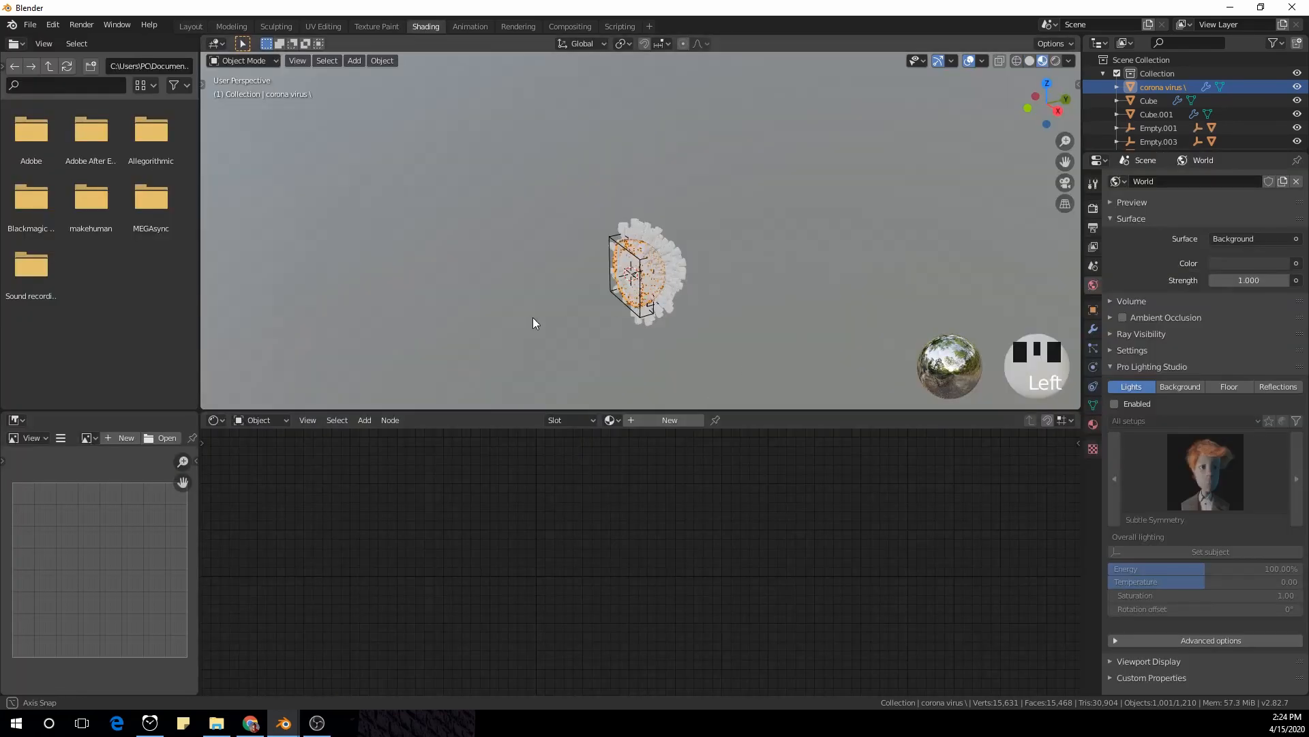
{"action": "scroll", "coordinate": [624, 289], "scroll_direction": "up", "scroll_amount": 4}
{"action": "middle_click_drag", "start_coordinate": [535, 321], "coordinate": [763, 226]}
{"action": "scroll", "coordinate": [877, 259], "scroll_direction": "up", "scroll_amount": 2}
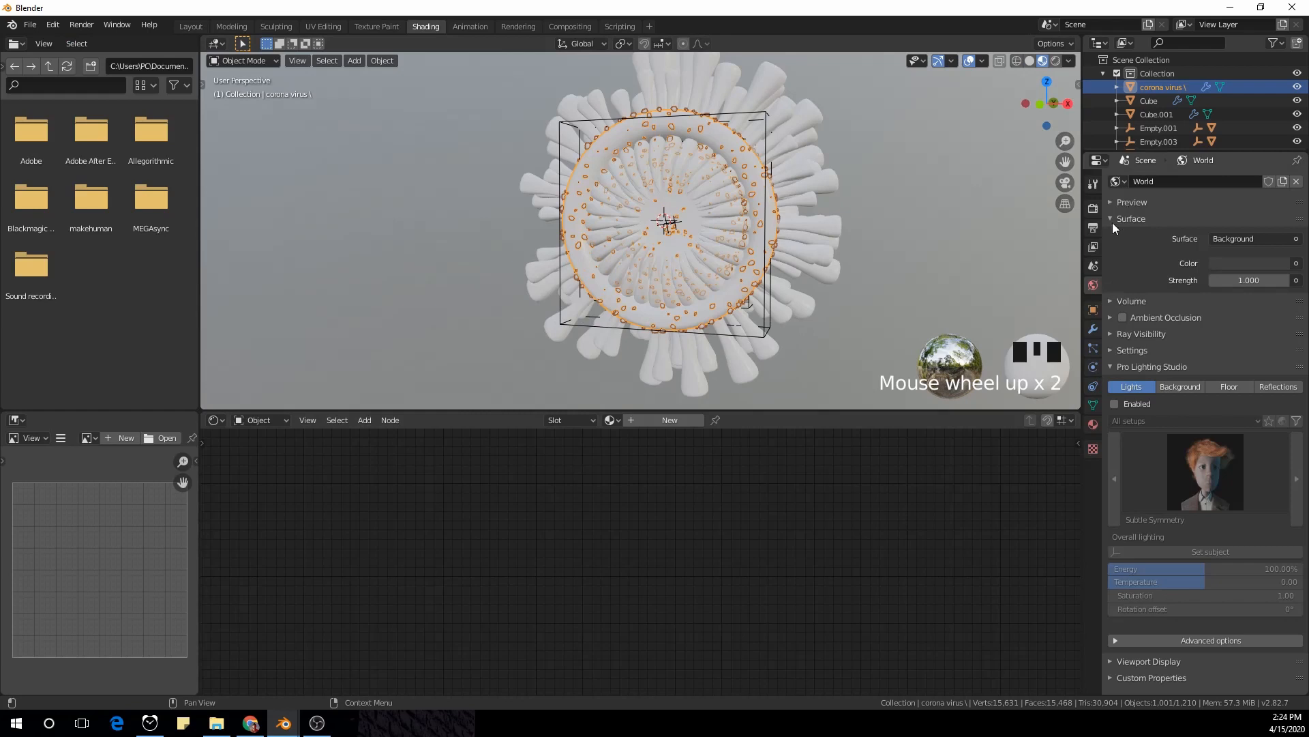
{"action": "left_click", "coordinate": [1093, 265]}
{"action": "left_click", "coordinate": [1094, 424]}
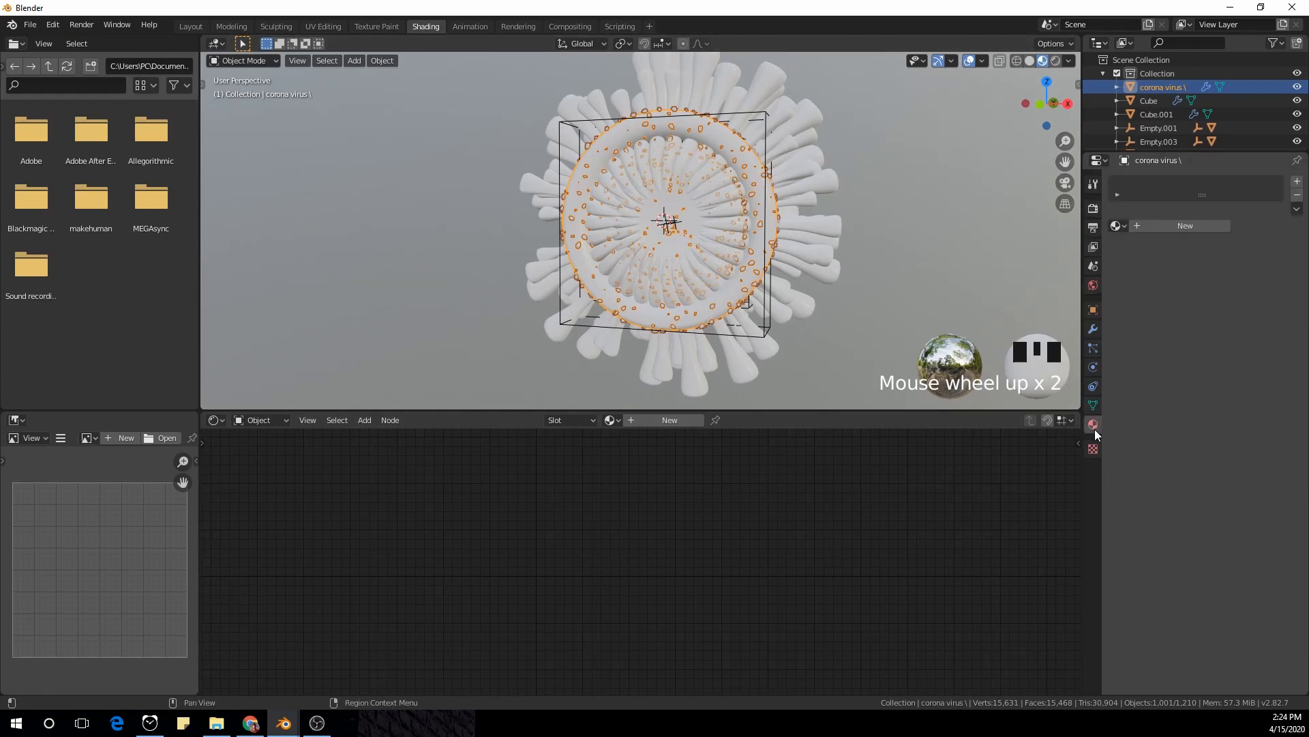
{"action": "left_click", "coordinate": [1148, 228]}
{"action": "middle_click_drag", "start_coordinate": [923, 236], "coordinate": [871, 238], "text": "shift"}
{"action": "scroll", "coordinate": [790, 470], "scroll_direction": "down", "scroll_amount": 1}
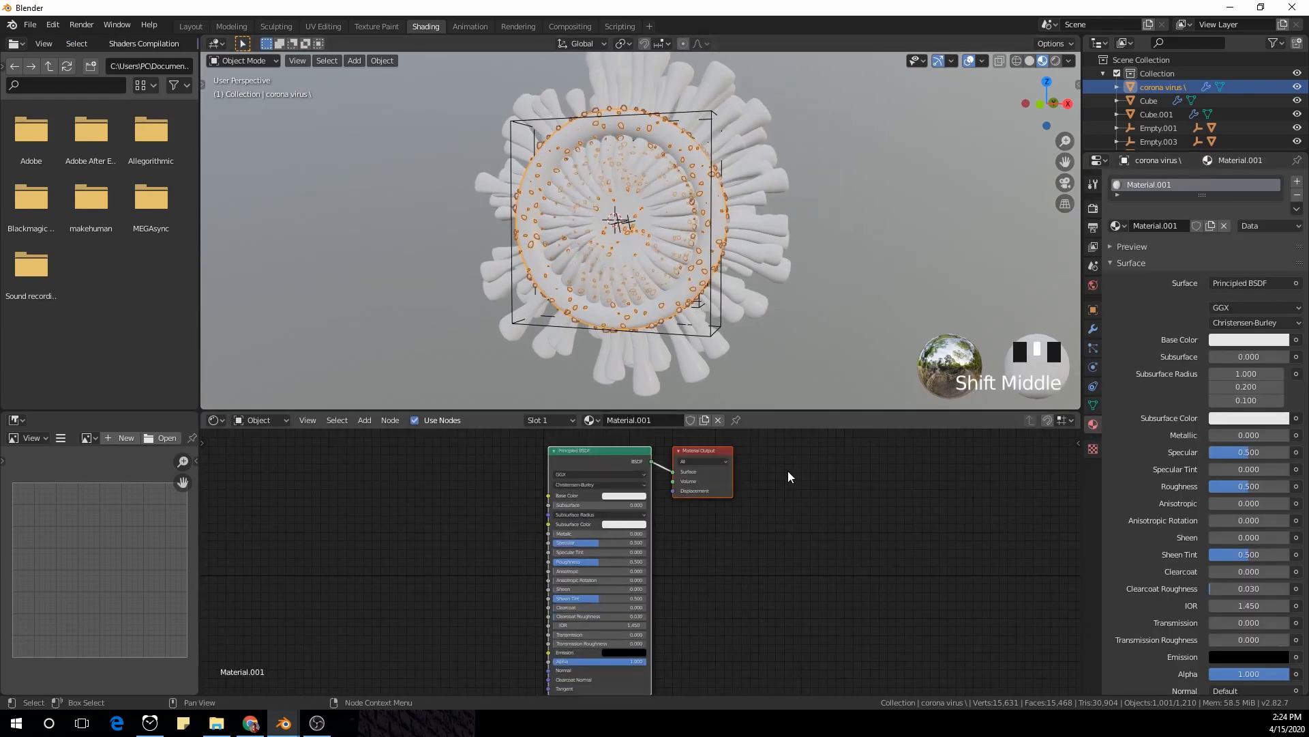
{"action": "scroll", "coordinate": [872, 510], "scroll_direction": "down", "scroll_amount": 1}
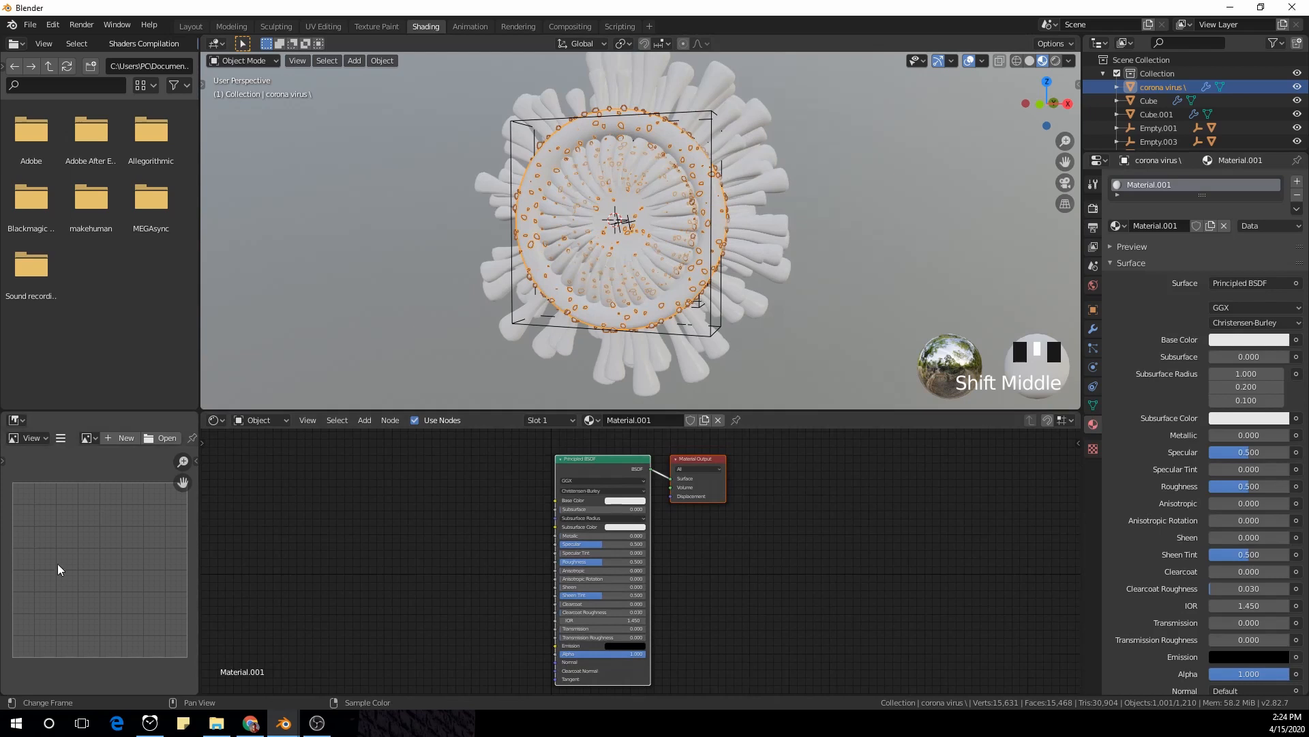
{"action": "scroll", "coordinate": [342, 544], "scroll_direction": "down", "scroll_amount": 1}
{"action": "scroll", "coordinate": [465, 540], "scroll_direction": "down", "scroll_amount": 1}
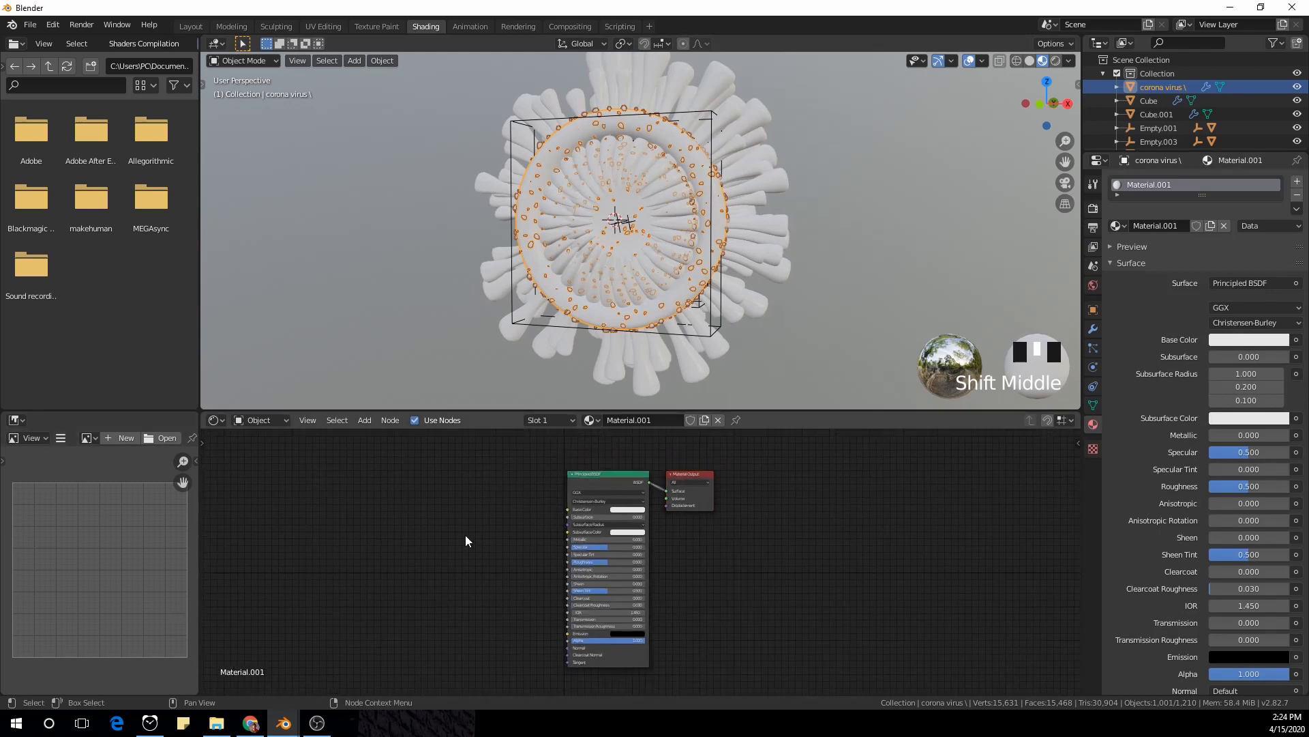
Check the Node Wrangler add-on in the preferences by searching the add-ons for "node"
{"action": "left_click", "coordinate": [58, 26]}
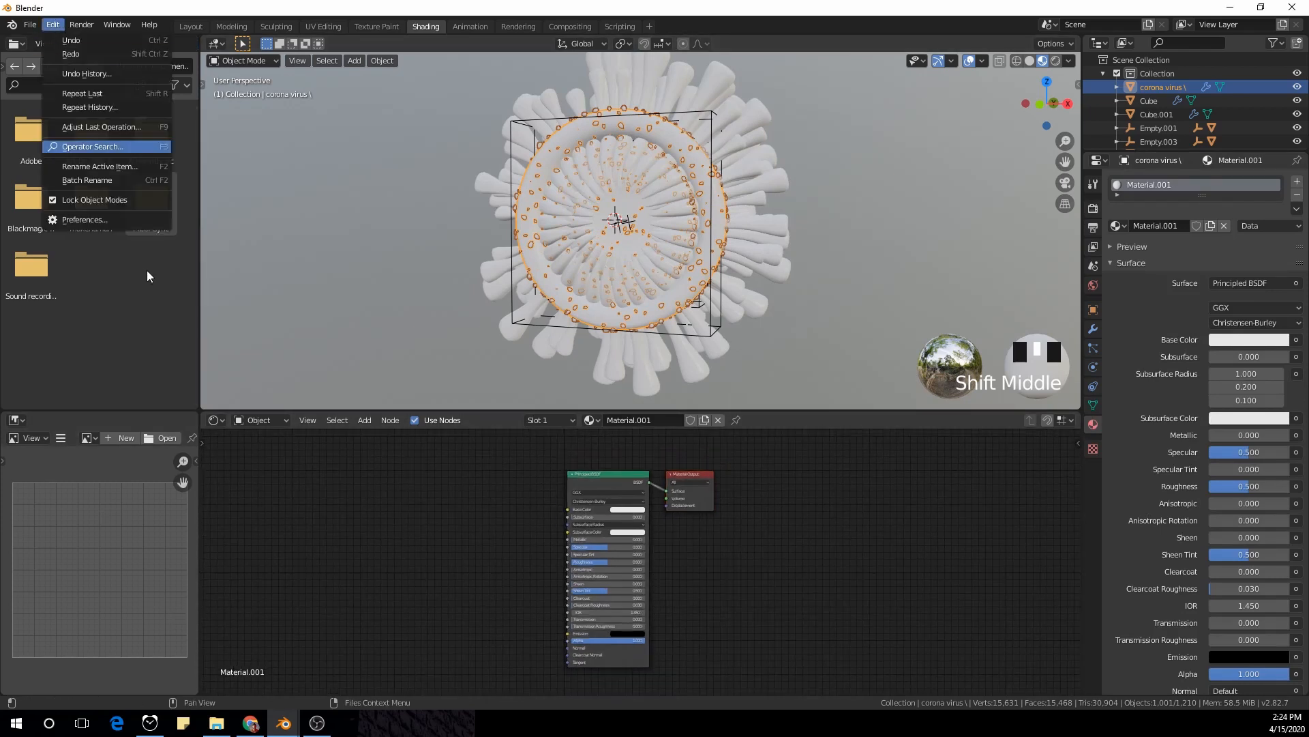
{"action": "left_click", "coordinate": [124, 217]}
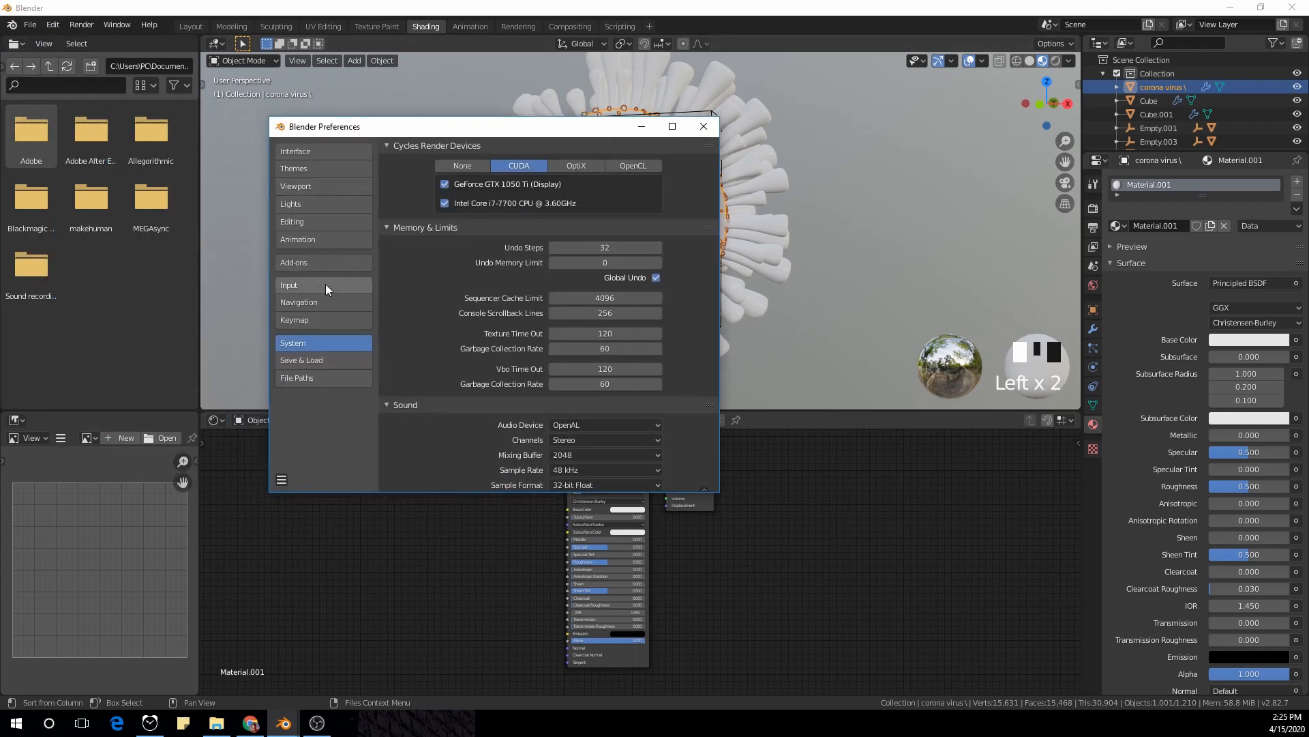
{"action": "left_click", "coordinate": [324, 287]}
{"action": "left_click", "coordinate": [303, 239]}
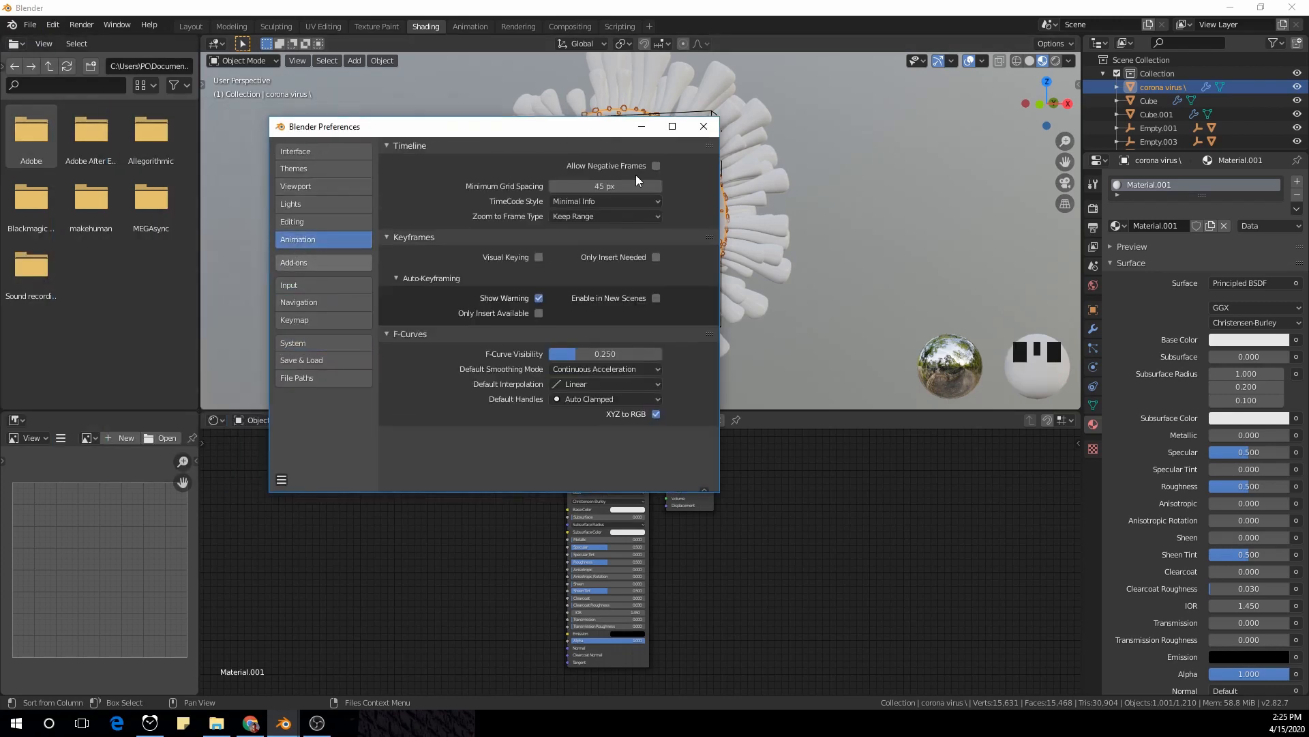
{"action": "left_click", "coordinate": [317, 260]}
{"action": "left_click", "coordinate": [637, 165]}
{"action": "type", "text": "n"}
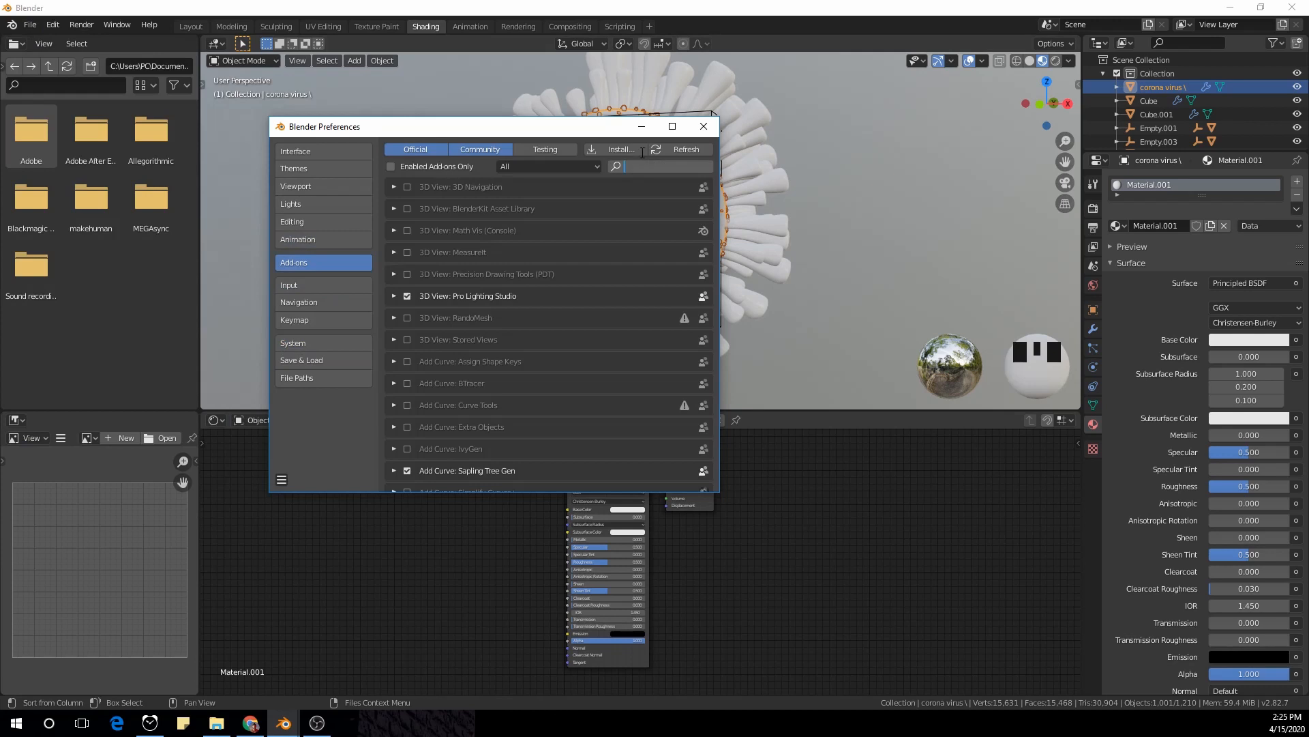
{"action": "type", "text": "ode"}
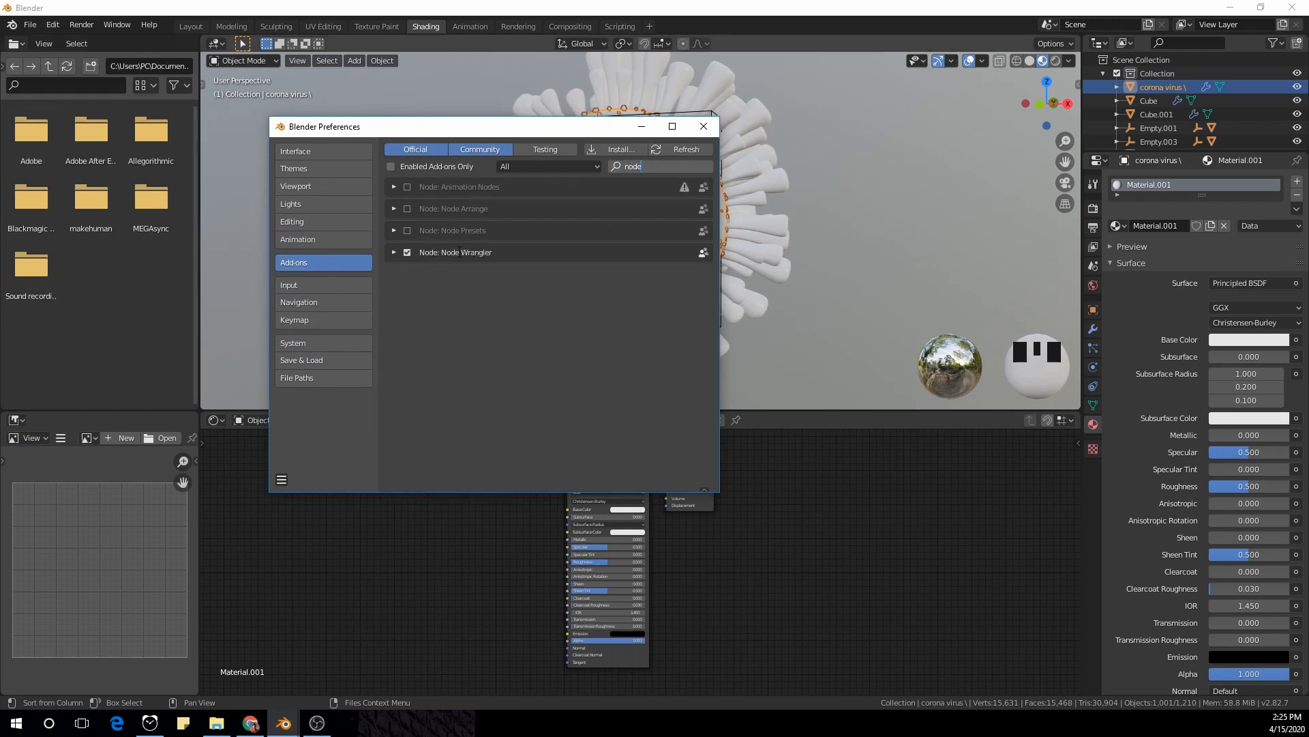
{"action": "left_click", "coordinate": [710, 130]}
Move the Principled BSDF node down, add a Wave Texture node and preview its color on the virus body
{"action": "scroll", "coordinate": [556, 498], "scroll_direction": "down", "scroll_amount": 1}
{"action": "left_click_drag", "start_coordinate": [586, 481], "coordinate": [571, 555]}
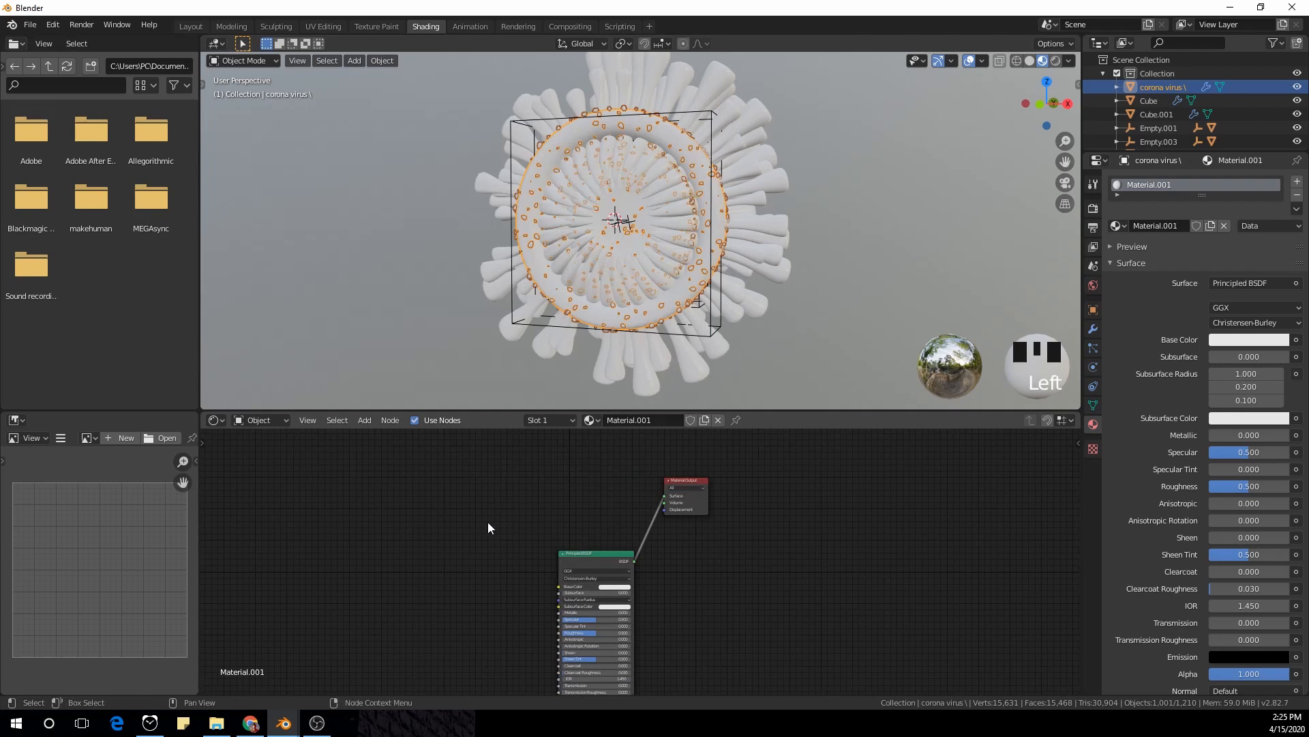
{"action": "key", "text": "shift+a"}
{"action": "left_click", "coordinate": [488, 522]}
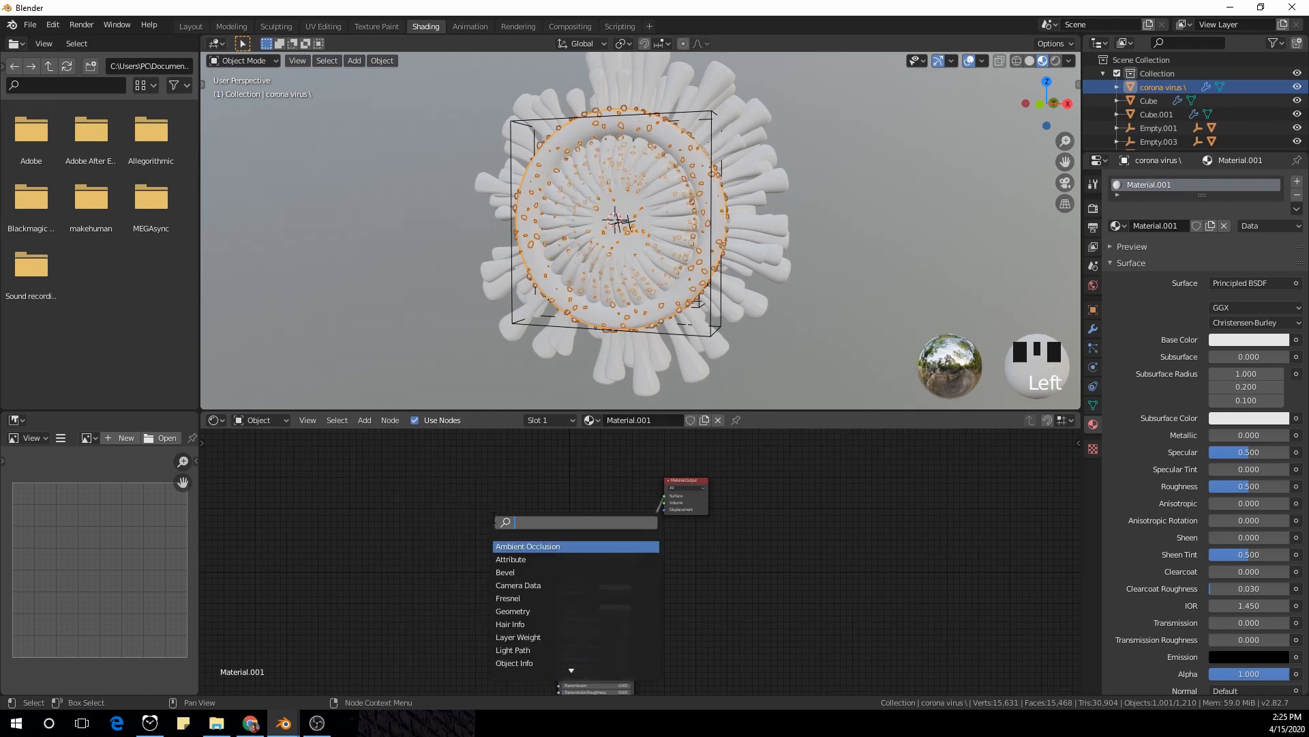
{"action": "type", "text": "wav"}
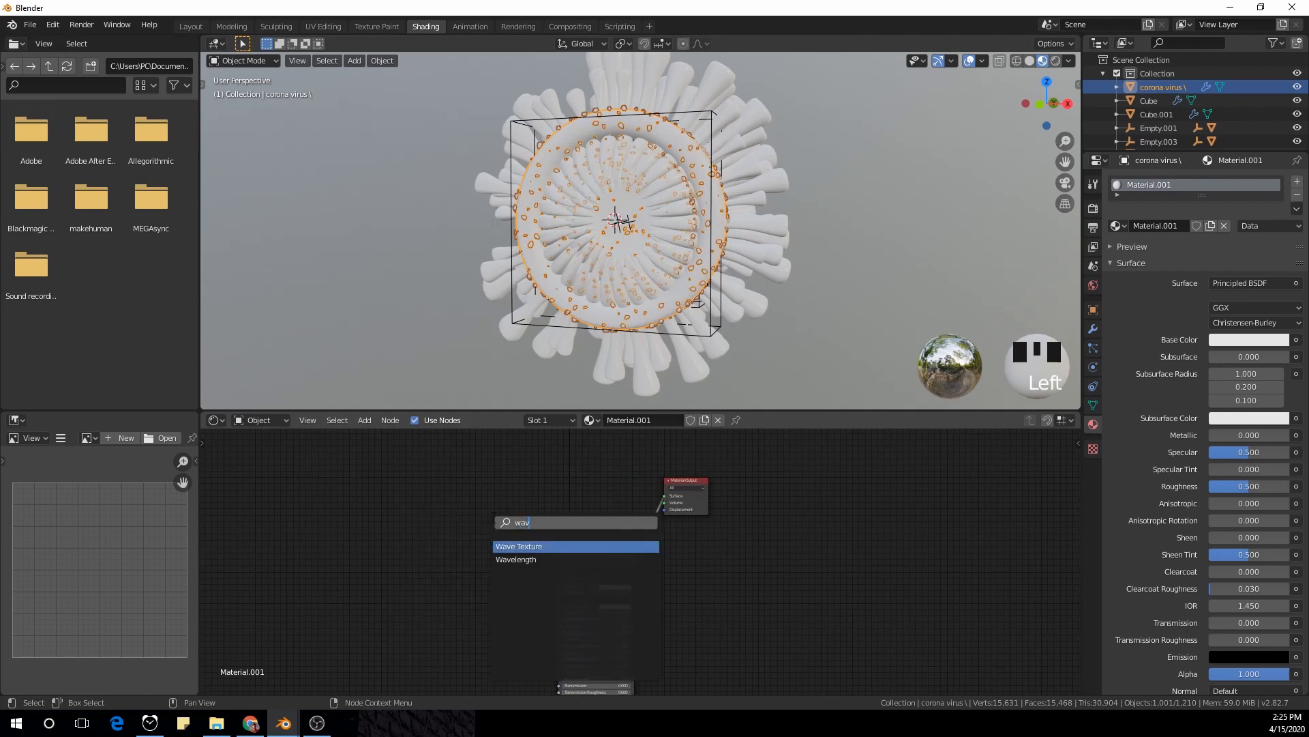
{"action": "left_click", "coordinate": [541, 543]}
{"action": "left_click", "coordinate": [438, 521]}
{"action": "scroll", "coordinate": [438, 522], "scroll_direction": "up", "scroll_amount": 2}
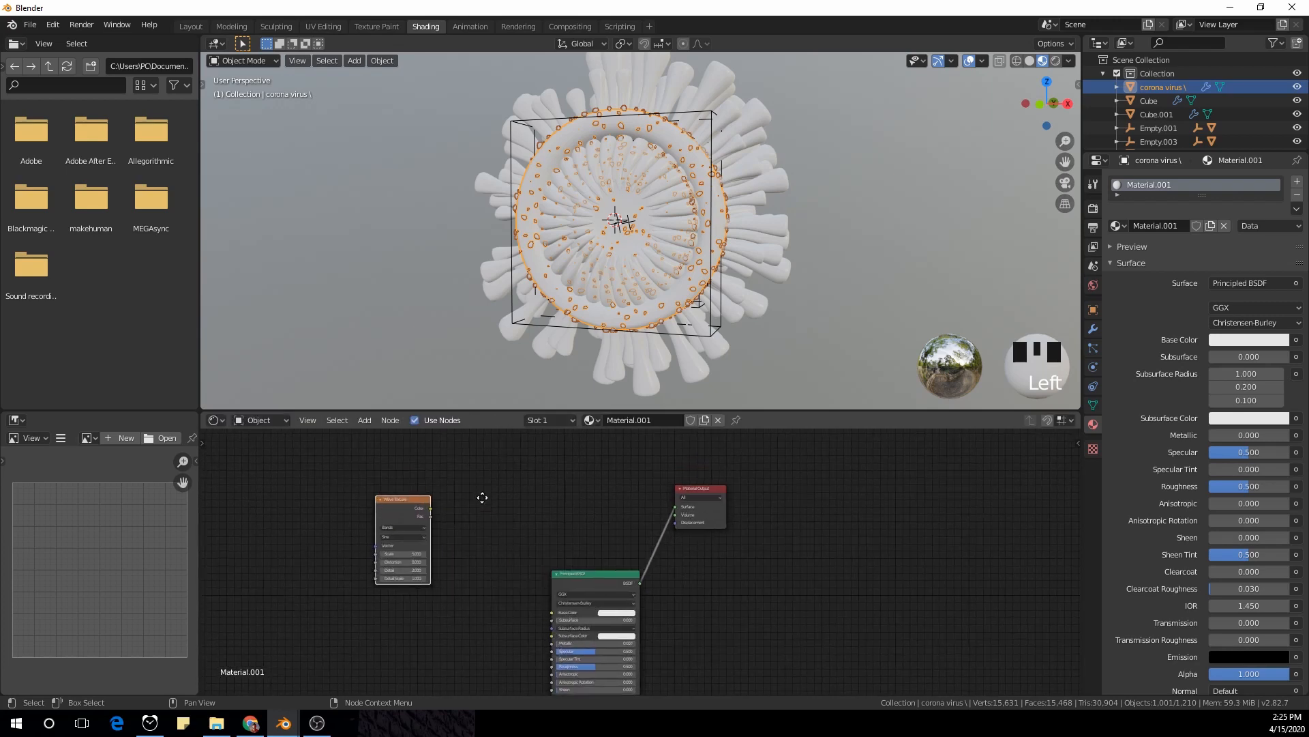
{"action": "left_click", "coordinate": [399, 504], "text": "ctrl+shift"}
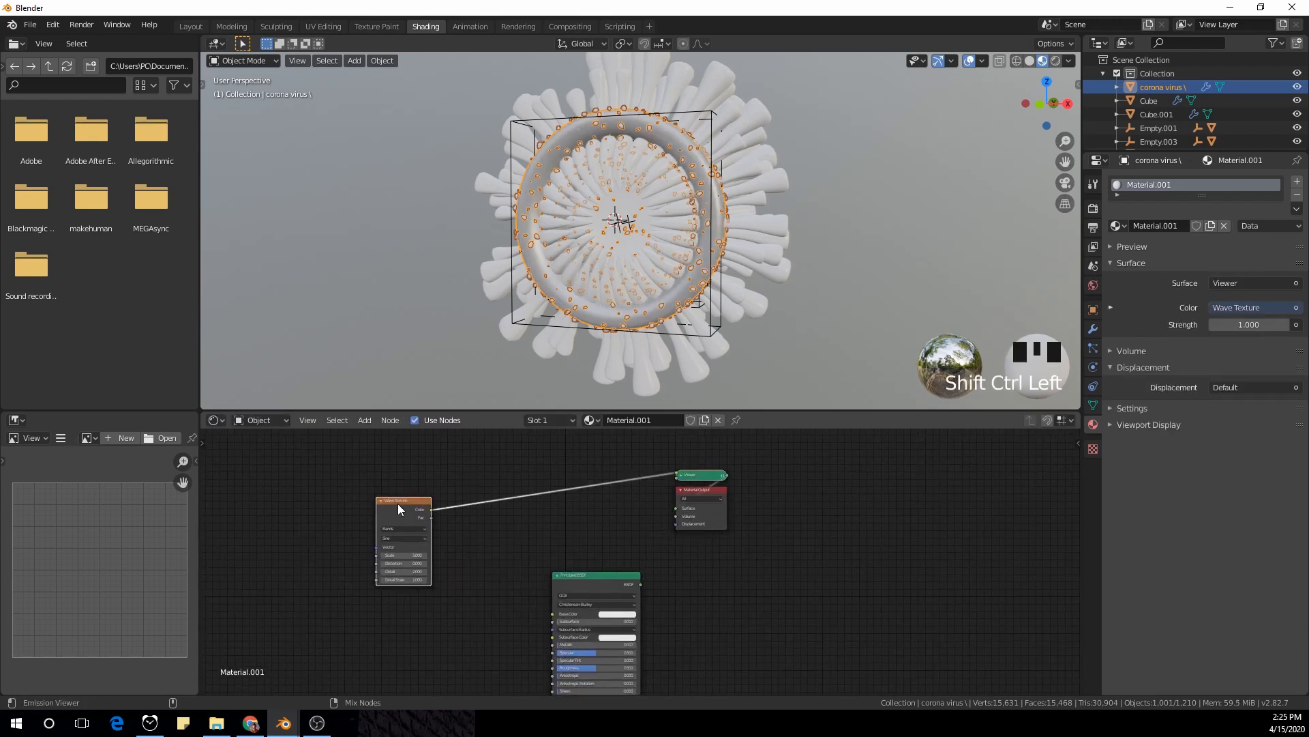
Hide the outer spikes and turn off viewport display of the virus body's particle system modifier
{"action": "middle_click_drag", "start_coordinate": [767, 243], "coordinate": [703, 210]}
{"action": "scroll", "coordinate": [747, 255], "scroll_direction": "down", "scroll_amount": 2}
{"action": "left_click", "coordinate": [741, 194]}
{"action": "key", "text": "h"}
{"action": "left_click", "coordinate": [694, 234]}
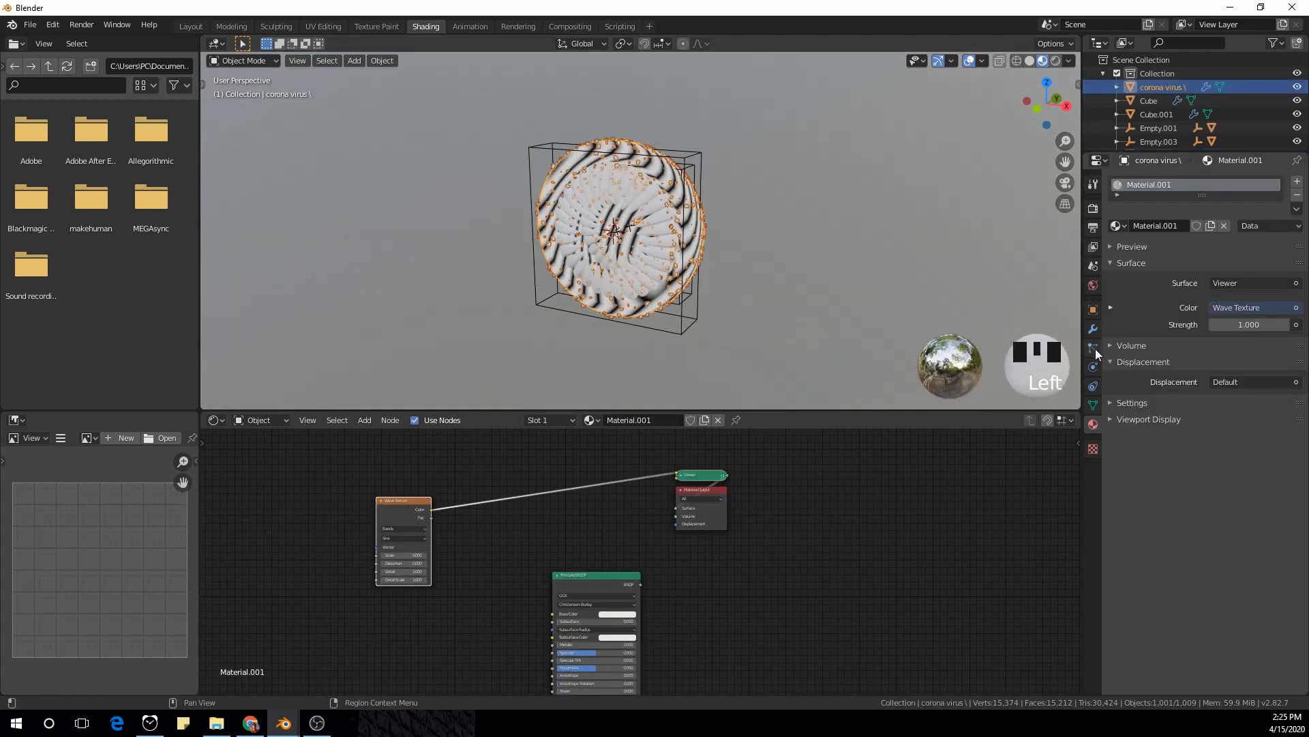
{"action": "left_click", "coordinate": [1095, 329]}
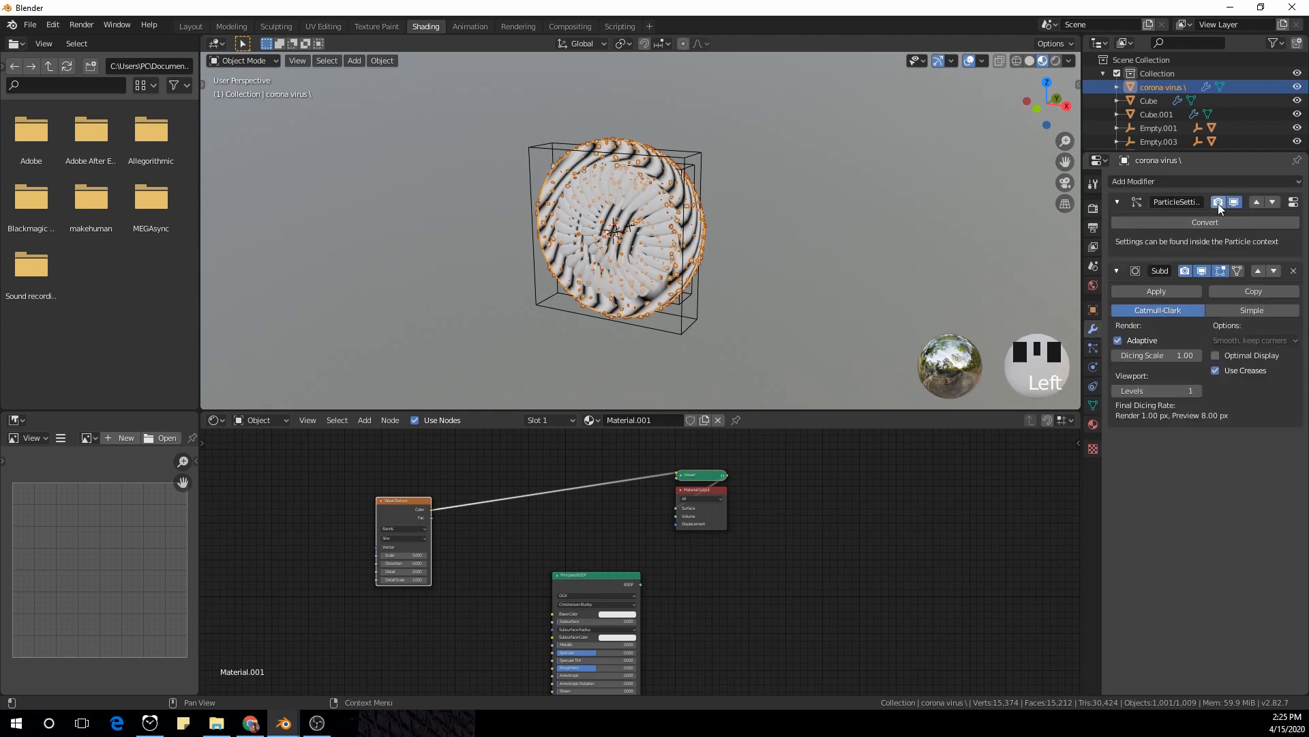
{"action": "left_click", "coordinate": [1235, 203]}
Hide both inner spike rings inside the virus and reselect the virus body
{"action": "scroll", "coordinate": [627, 270], "scroll_direction": "up", "scroll_amount": 2}
{"action": "left_click", "coordinate": [661, 251]}
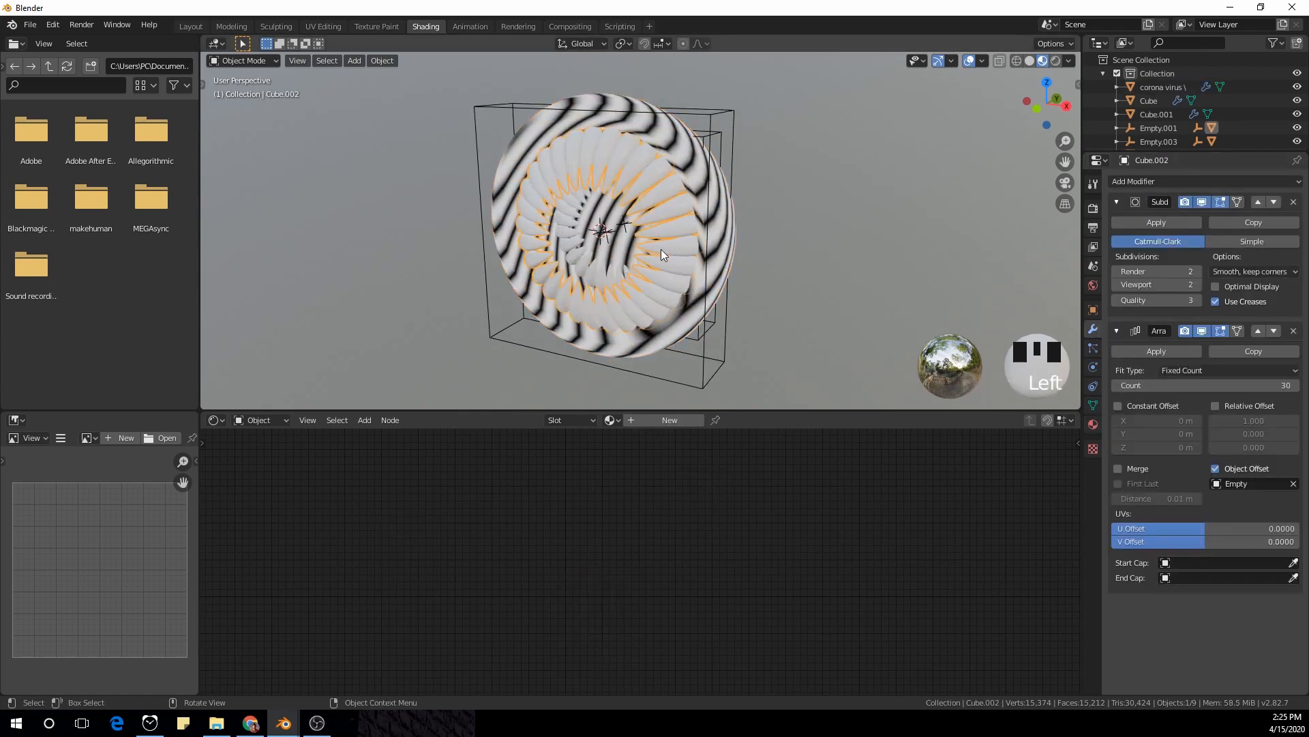
{"action": "key", "text": "h"}
{"action": "scroll", "coordinate": [629, 231], "scroll_direction": "down", "scroll_amount": 2}
{"action": "left_click", "coordinate": [653, 240]}
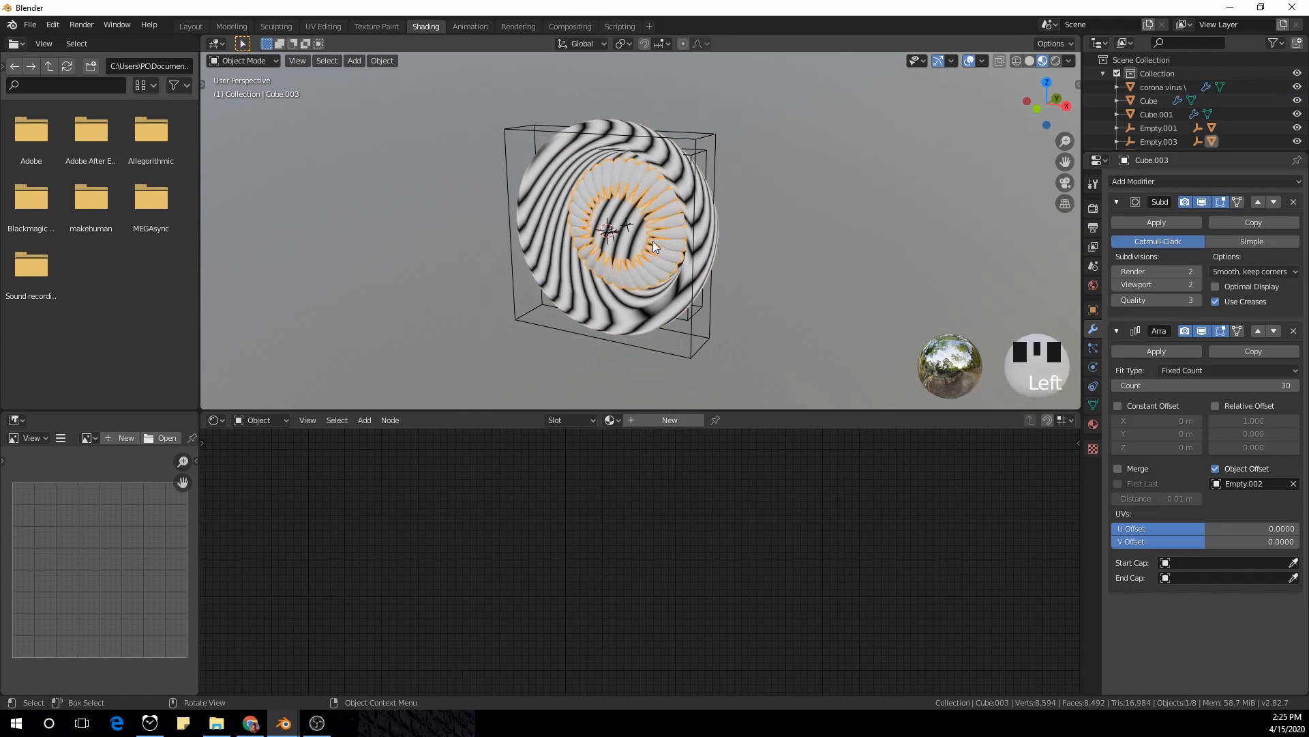
{"action": "key", "text": "h"}
{"action": "middle_click_drag", "start_coordinate": [654, 247], "coordinate": [545, 246]}
{"action": "left_click", "coordinate": [699, 227]}
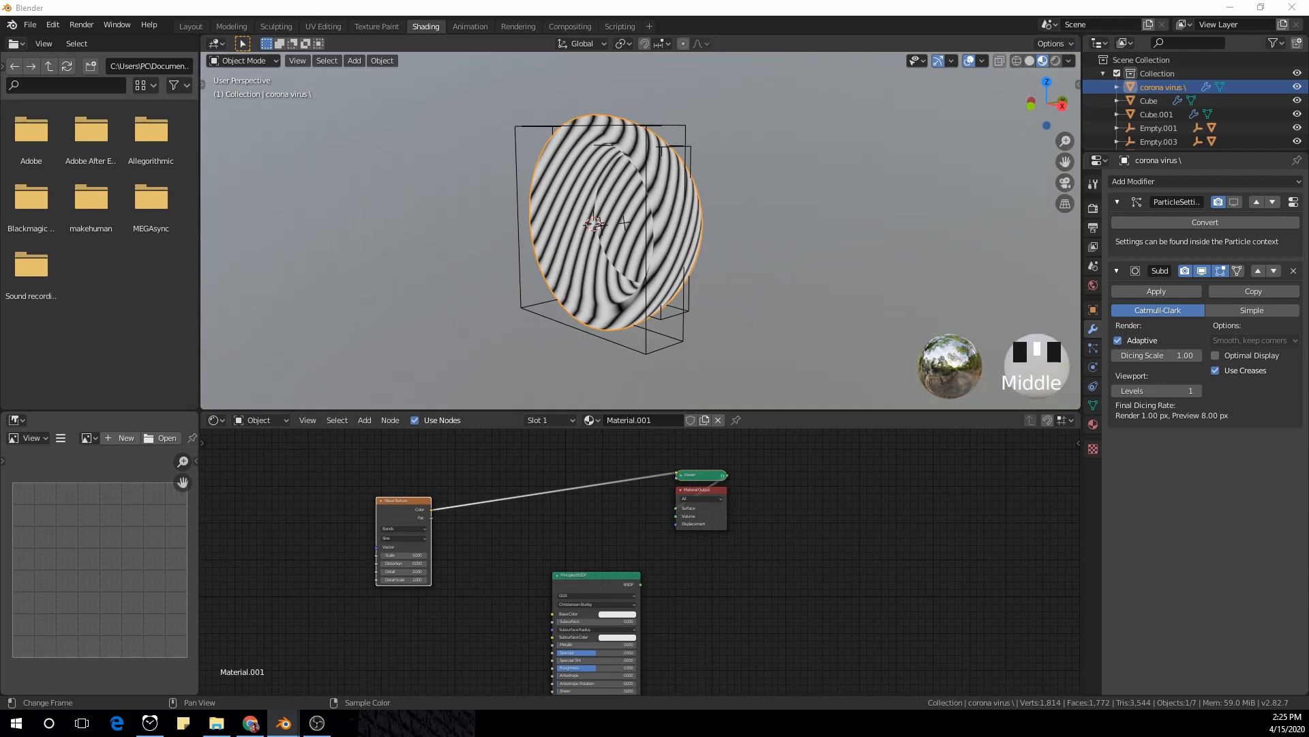
Add Texture Coordinate and Mapping nodes in front of the Wave Texture with Node Wrangler
{"action": "left_click", "coordinate": [371, 512]}
{"action": "left_click", "coordinate": [395, 506]}
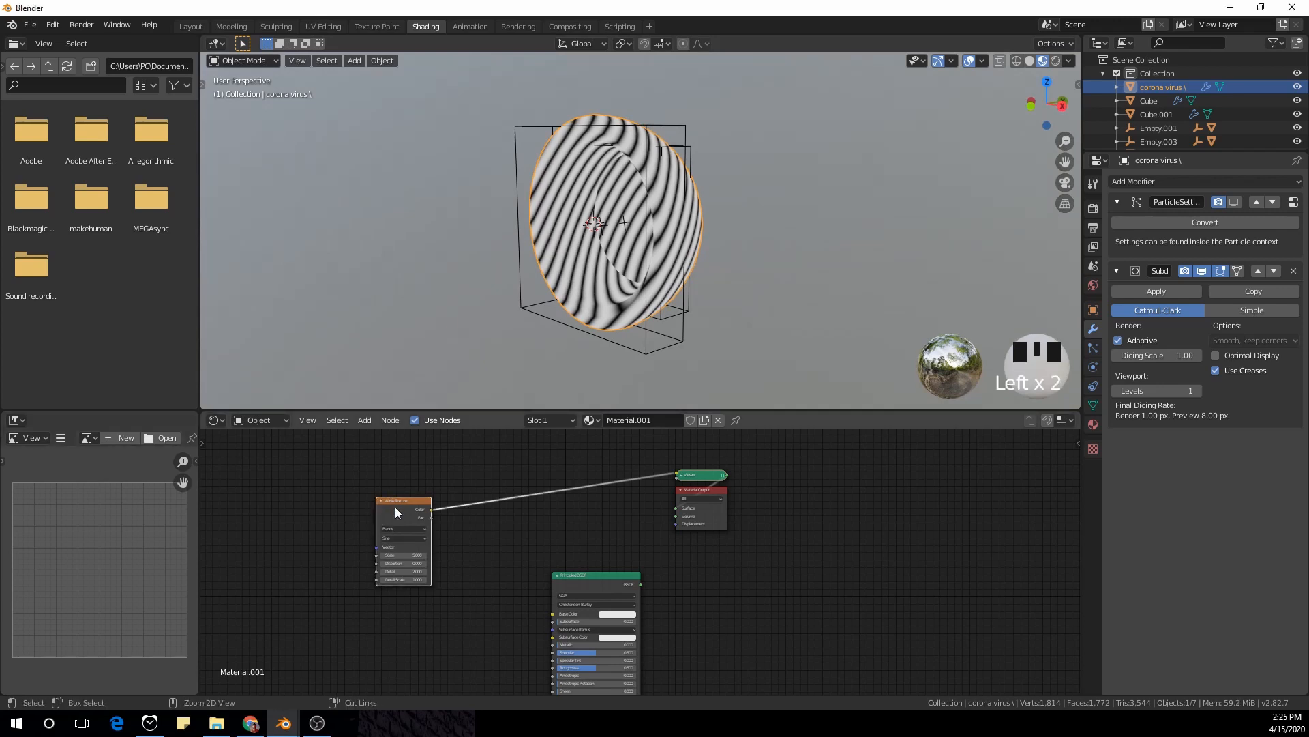
{"action": "key", "text": "ctrl+t"}
{"action": "middle_click_drag", "start_coordinate": [225, 521], "coordinate": [378, 522]}
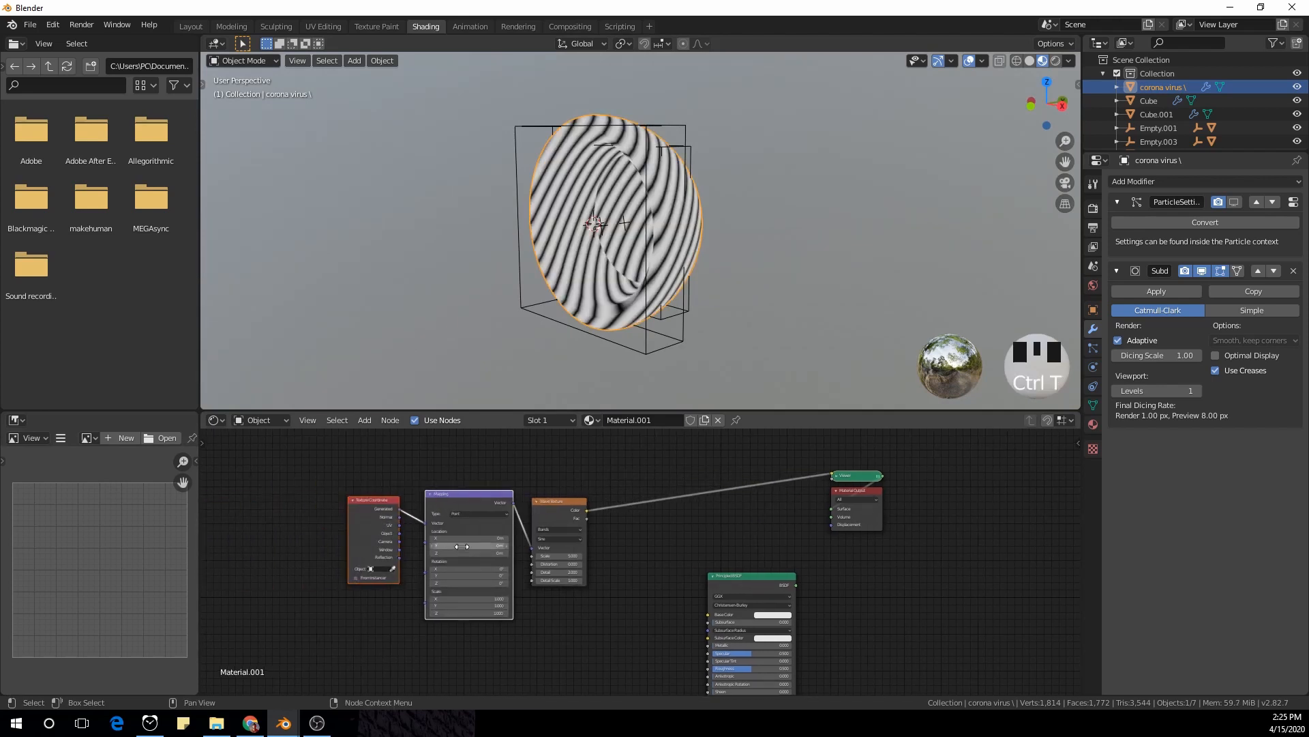
Connect the Texture Coordinate node's UV output to the Mapping node's Vector input
{"action": "scroll", "coordinate": [384, 527], "scroll_direction": "up", "scroll_amount": 1}
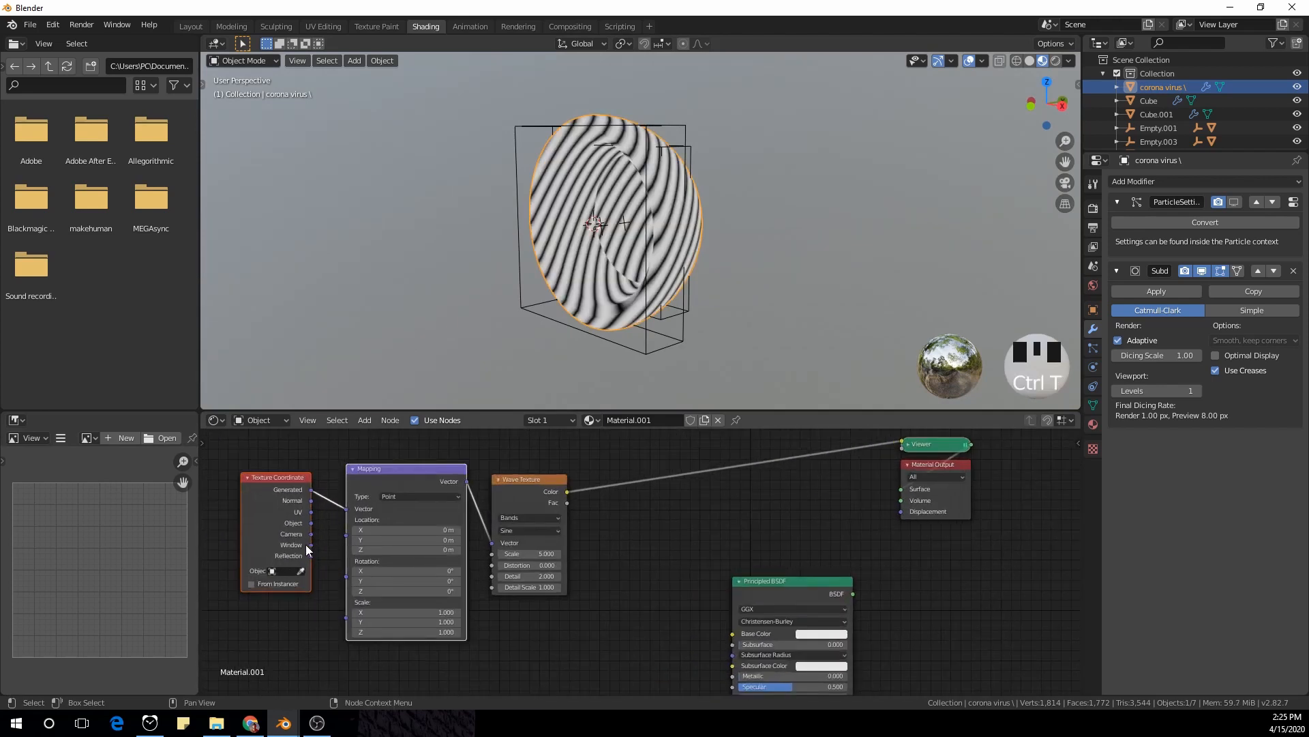
{"action": "scroll", "coordinate": [314, 545], "scroll_direction": "up", "scroll_amount": 1}
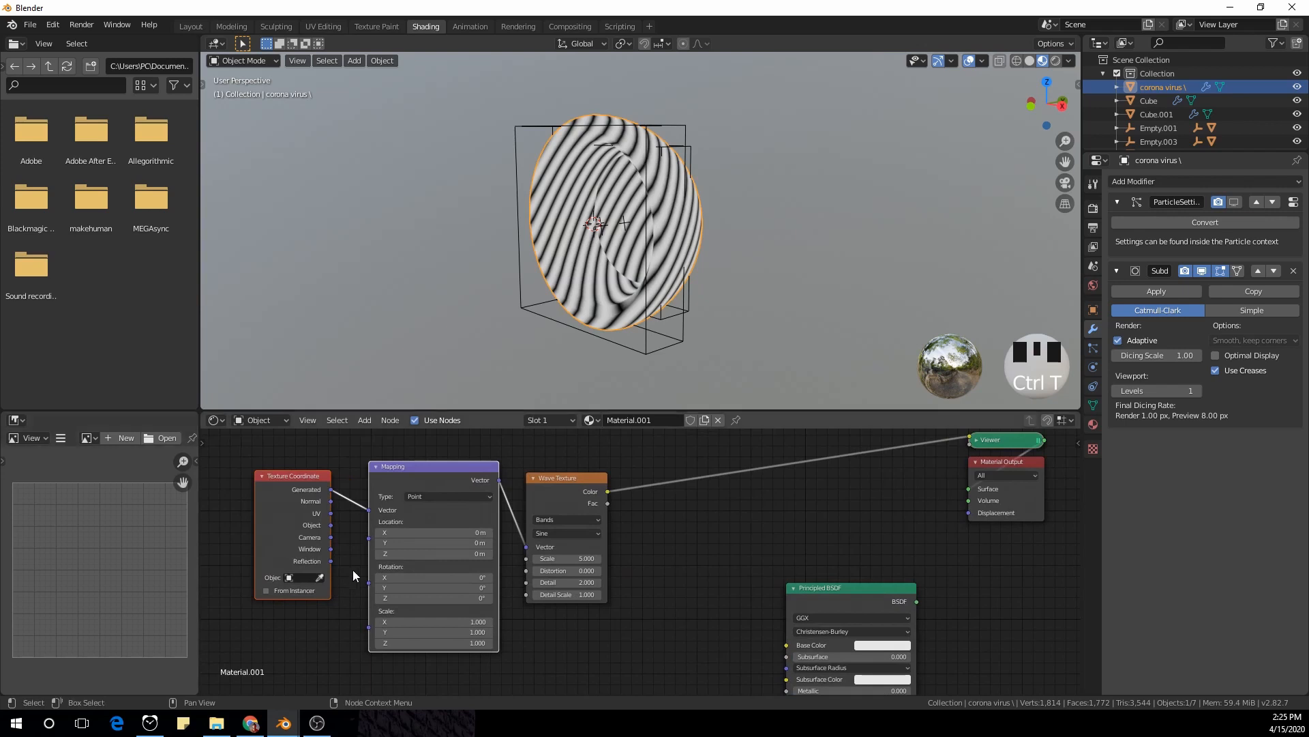
{"action": "scroll", "coordinate": [309, 530], "scroll_direction": "up", "scroll_amount": 1}
{"action": "left_click_drag", "start_coordinate": [306, 510], "coordinate": [347, 506]}
{"action": "scroll", "coordinate": [506, 210], "scroll_direction": "down", "scroll_amount": 2}
{"action": "middle_click_drag", "start_coordinate": [506, 210], "coordinate": [625, 491]}
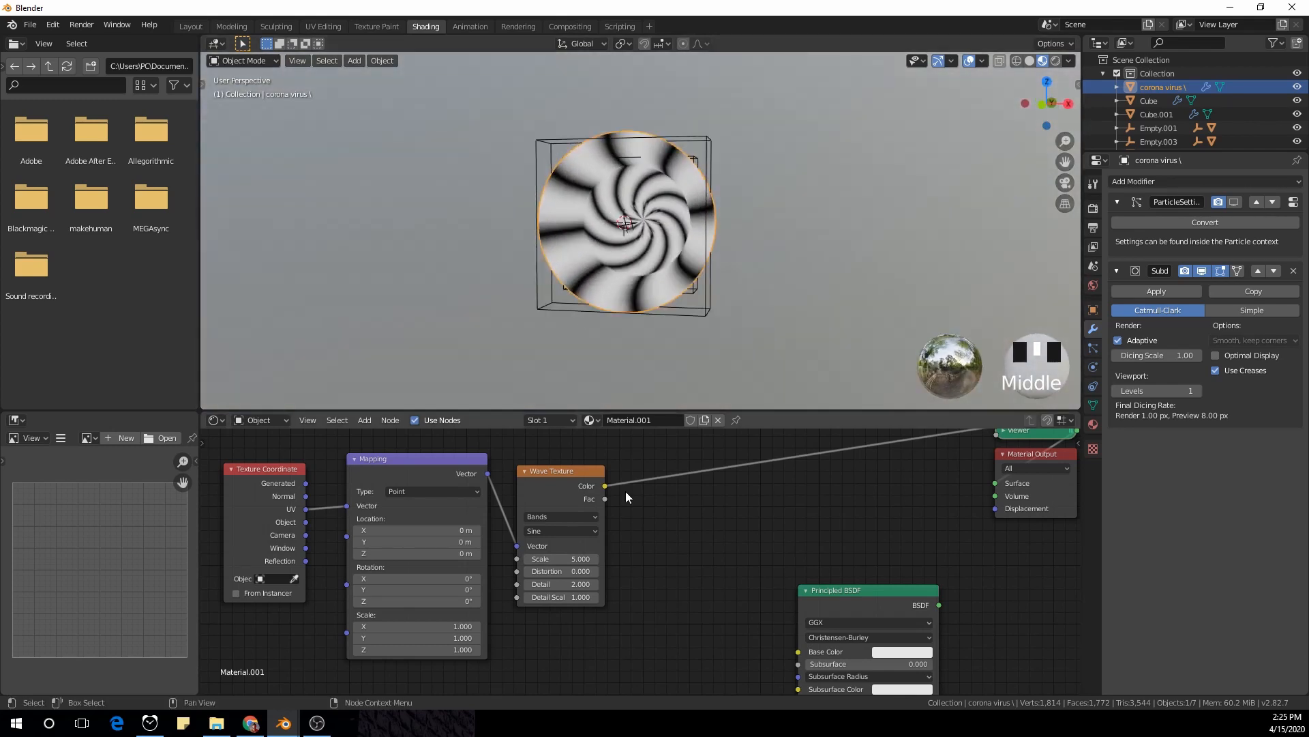
Spread out the Wave Texture, Material Output and Principled BSDF nodes to make room in the node graph
{"action": "scroll", "coordinate": [655, 522], "scroll_direction": "down", "scroll_amount": 3}
{"action": "middle_click_drag", "start_coordinate": [685, 539], "coordinate": [580, 542]}
{"action": "left_click_drag", "start_coordinate": [467, 510], "coordinate": [512, 487]}
{"action": "scroll", "coordinate": [755, 533], "scroll_direction": "down", "scroll_amount": 1}
{"action": "scroll", "coordinate": [629, 528], "scroll_direction": "down", "scroll_amount": 1}
{"action": "middle_click_drag", "start_coordinate": [752, 560], "coordinate": [609, 552]}
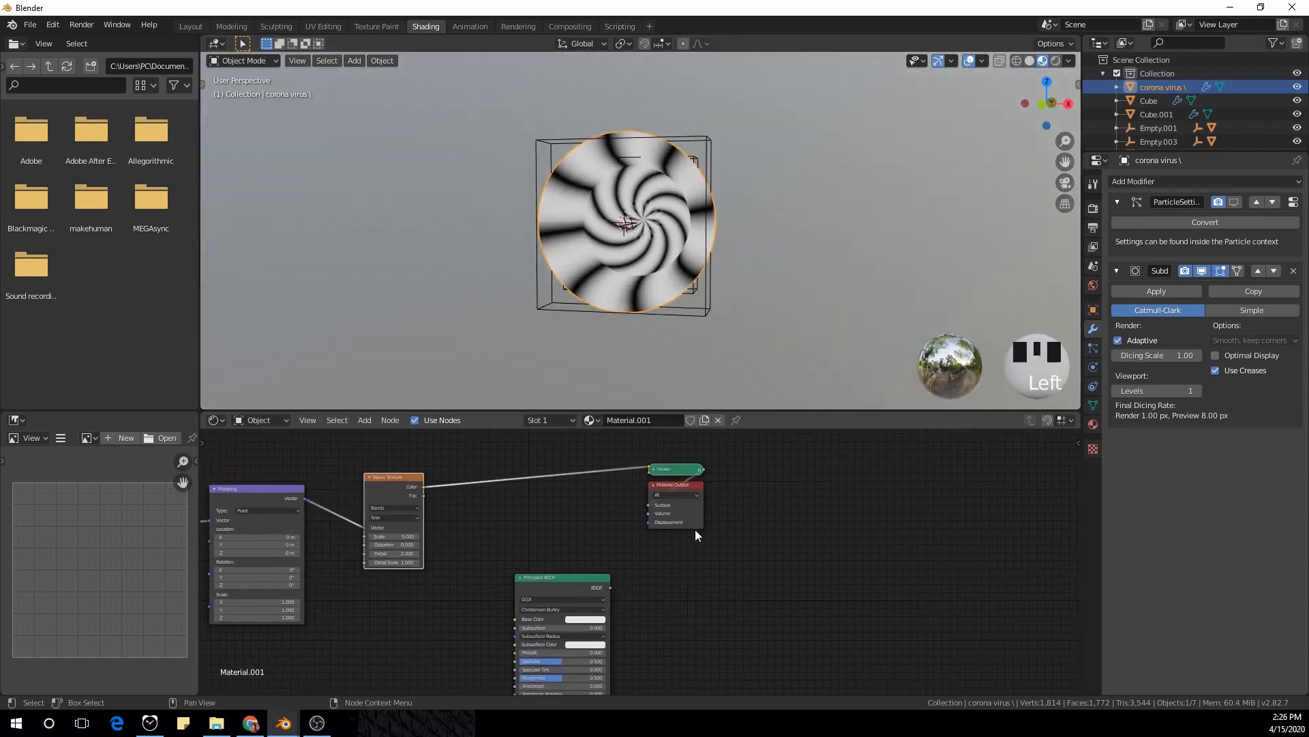
{"action": "left_click_drag", "start_coordinate": [697, 525], "coordinate": [836, 518]}
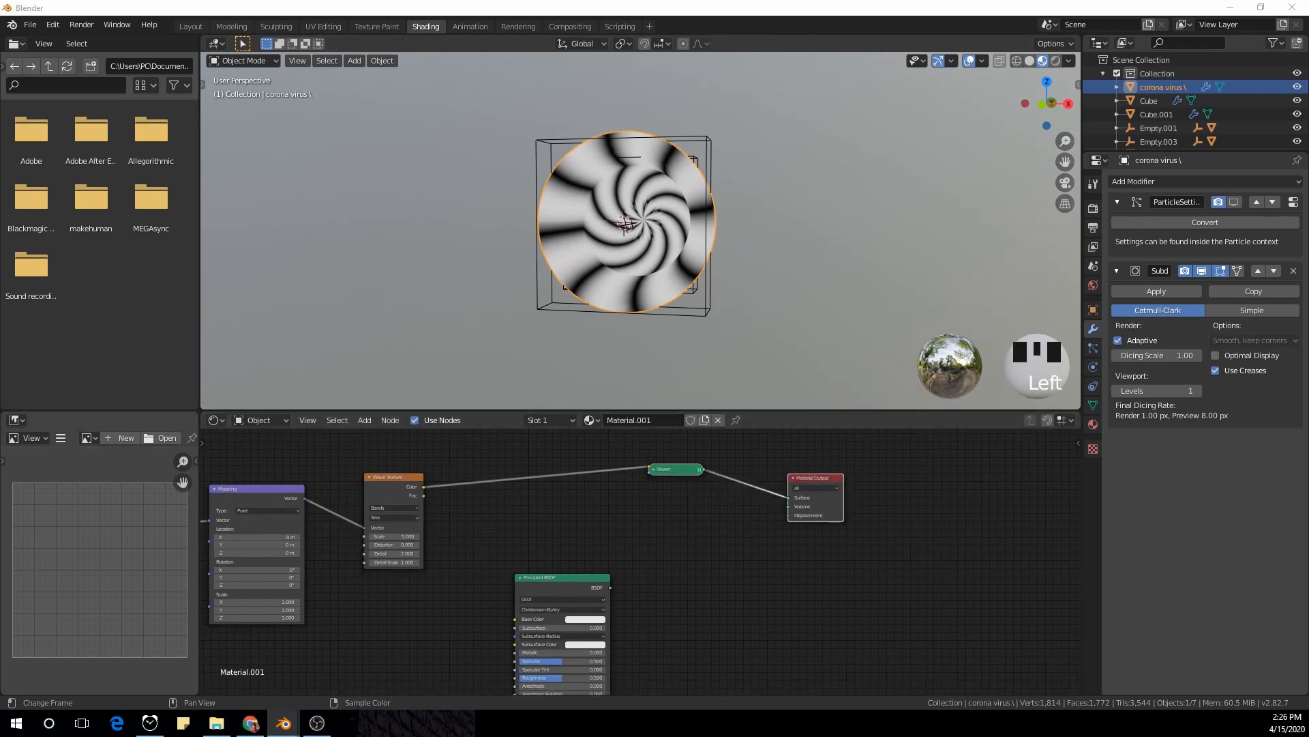
{"action": "left_click_drag", "start_coordinate": [560, 578], "coordinate": [631, 539]}
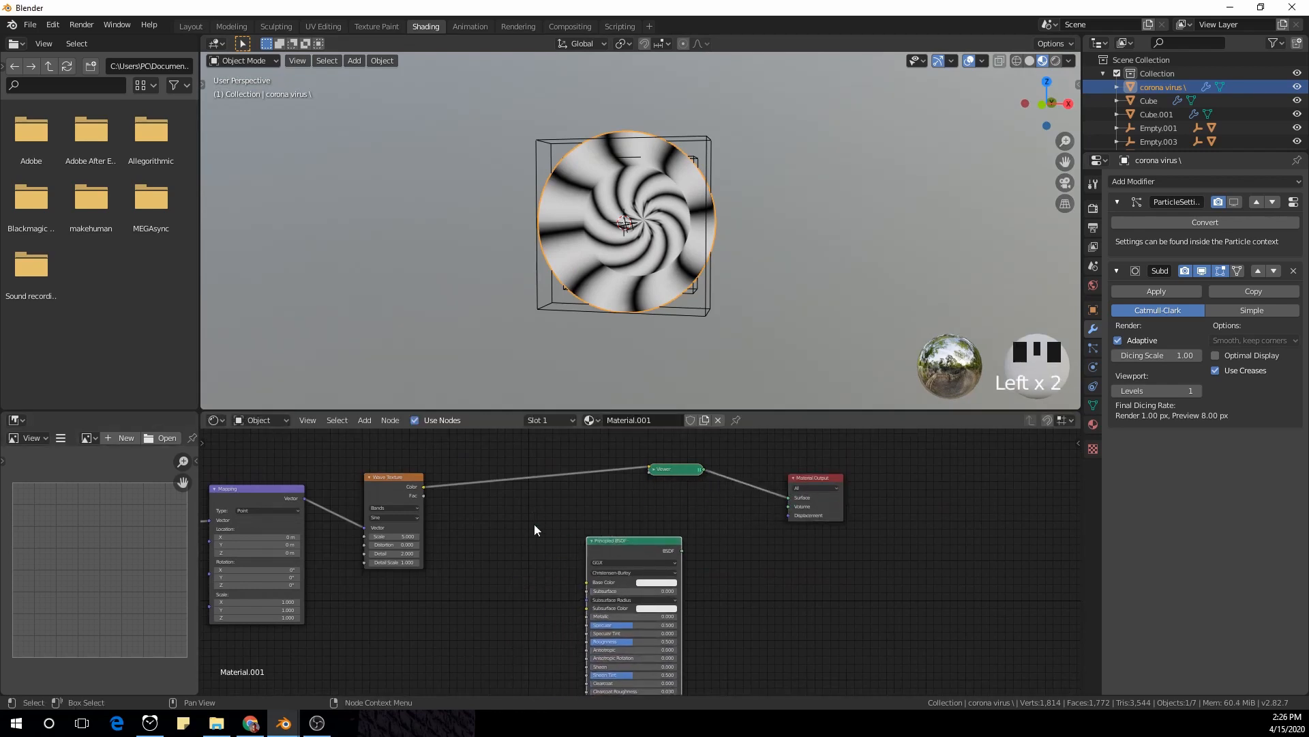
Insert a Musgrave Texture node on the link between the Wave Texture and Viewer nodes
{"action": "key", "text": "shift+a"}
{"action": "left_click", "coordinate": [512, 522]}
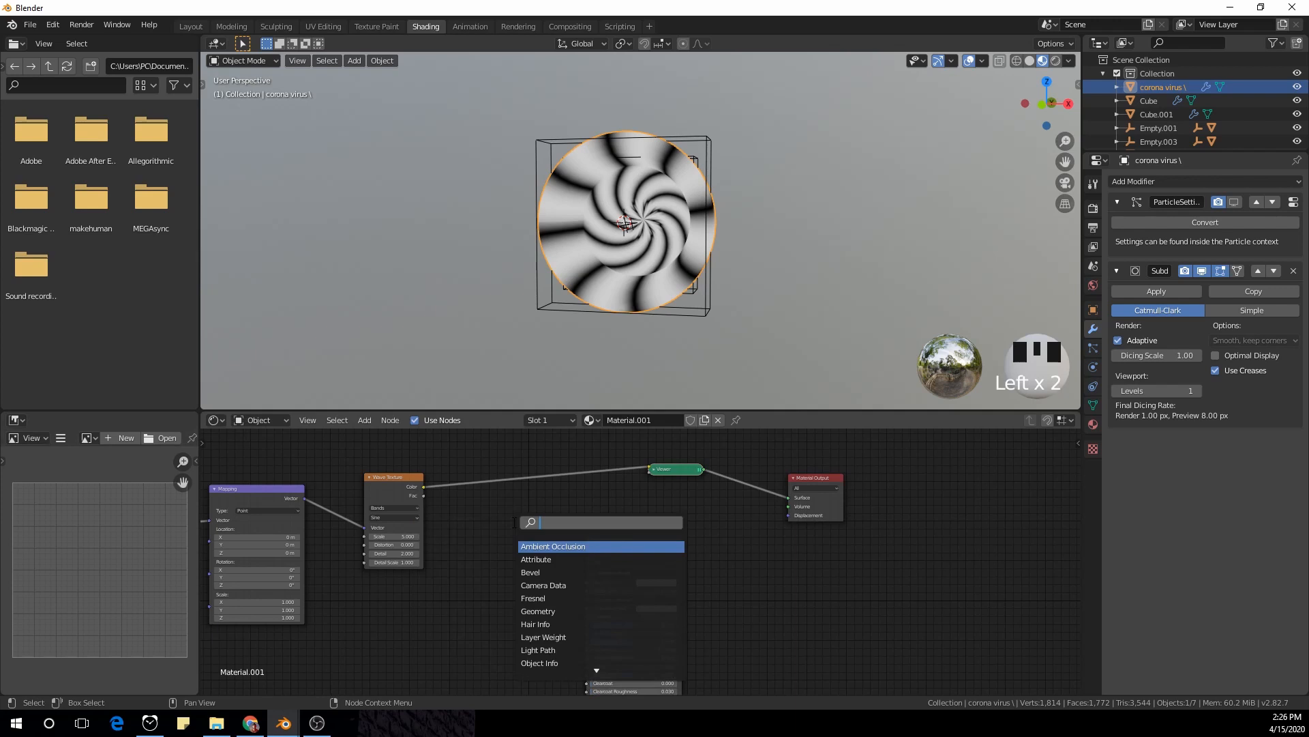
{"action": "type", "text": "mus"}
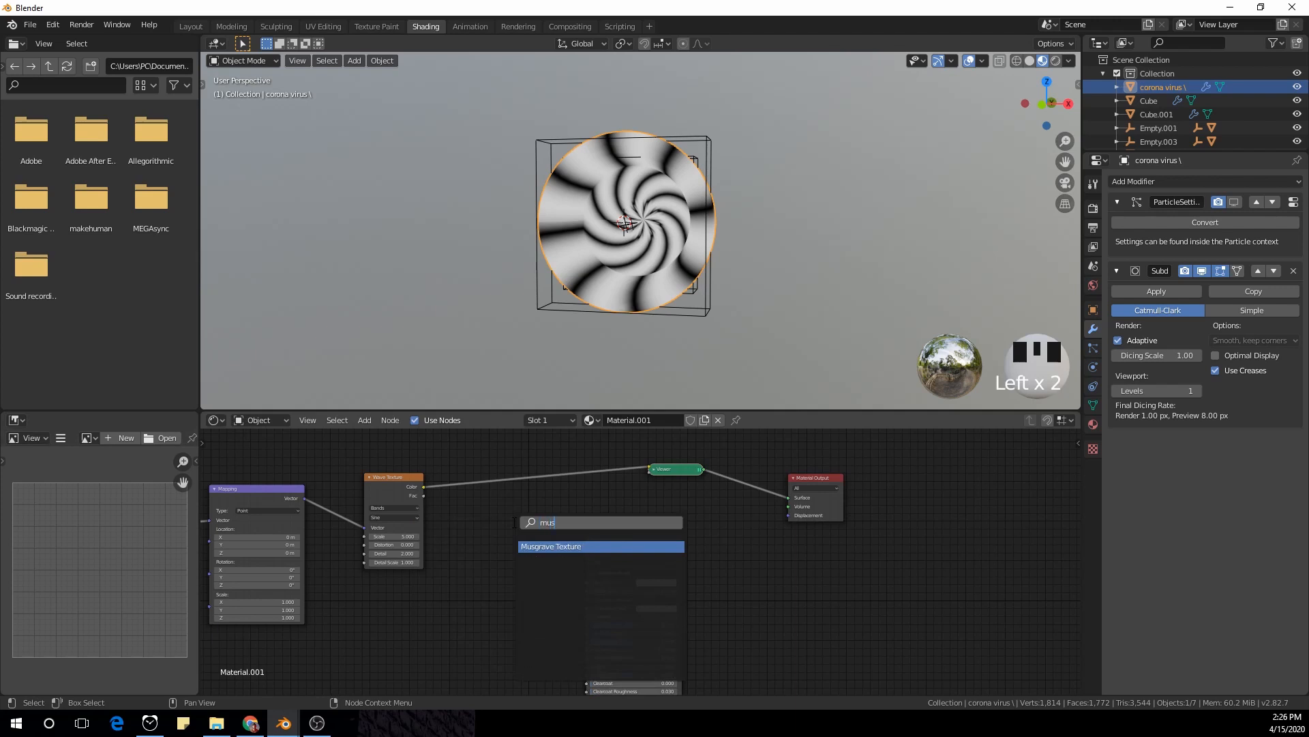
{"action": "left_click", "coordinate": [567, 547]}
{"action": "left_click", "coordinate": [558, 449]}
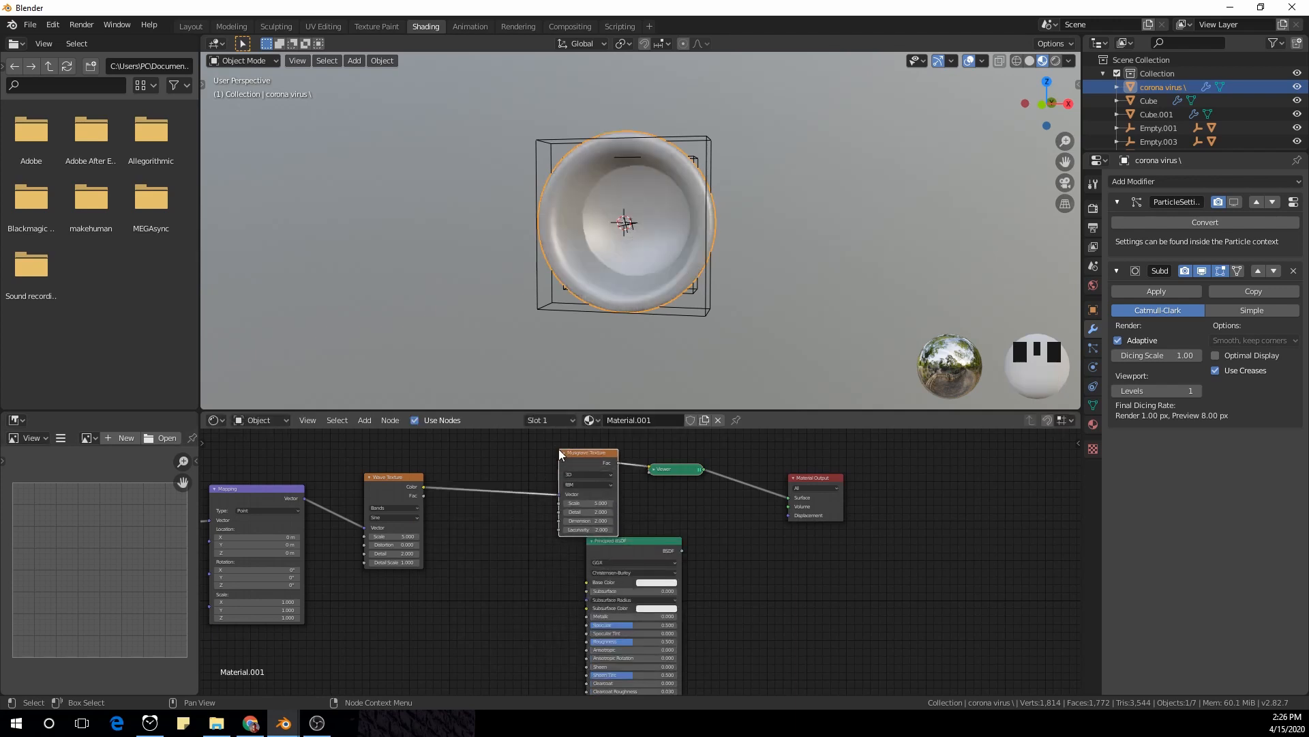
Space out the Viewer, Musgrave Texture and Principled BSDF nodes so that they no longer overlap
{"action": "scroll", "coordinate": [682, 498], "scroll_direction": "up", "scroll_amount": 1}
{"action": "middle_click_drag", "start_coordinate": [689, 496], "coordinate": [684, 543]}
{"action": "left_click_drag", "start_coordinate": [677, 509], "coordinate": [701, 500]}
{"action": "left_click_drag", "start_coordinate": [559, 492], "coordinate": [543, 474]}
{"action": "left_click_drag", "start_coordinate": [607, 587], "coordinate": [676, 594]}
{"action": "scroll", "coordinate": [545, 583], "scroll_direction": "up", "scroll_amount": 1}
{"action": "middle_click_drag", "start_coordinate": [502, 585], "coordinate": [661, 576]}
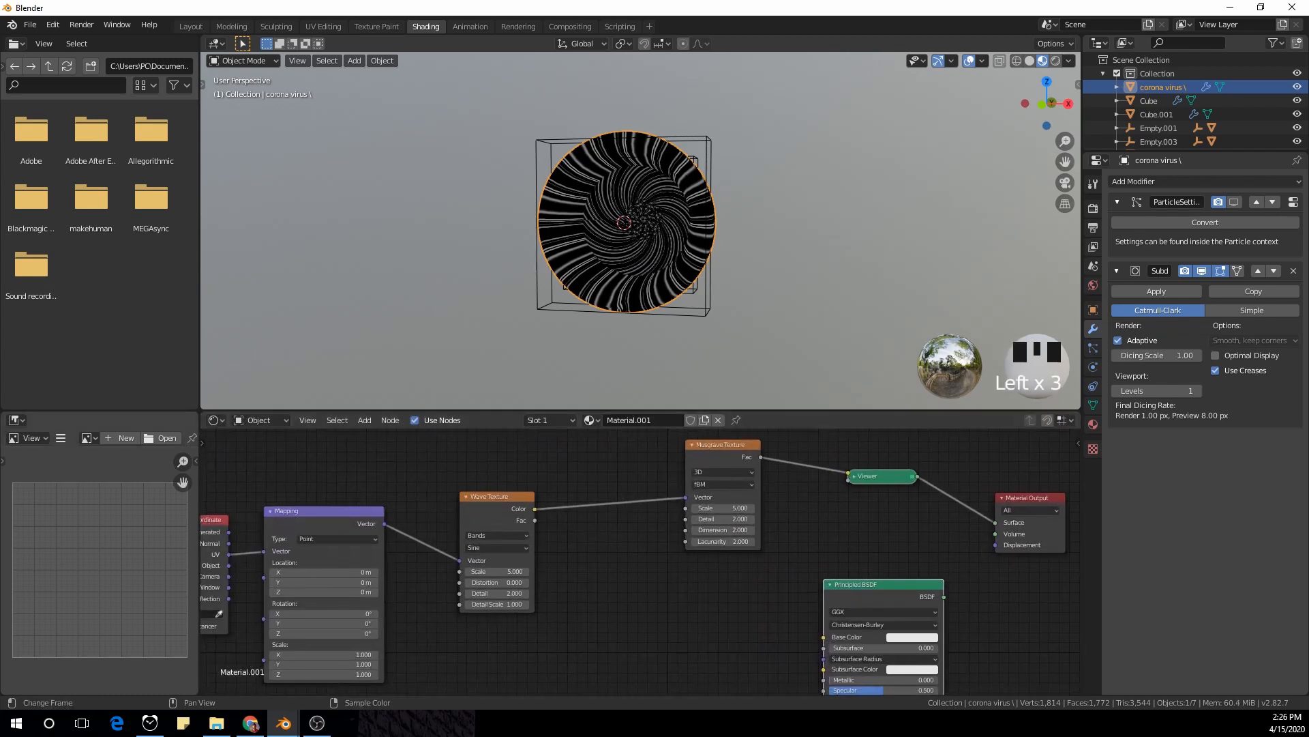
Set the Wave Texture's Scale to 3
{"action": "scroll", "coordinate": [464, 644], "scroll_direction": "up", "scroll_amount": 1}
{"action": "middle_click_drag", "start_coordinate": [566, 587], "coordinate": [586, 598]}
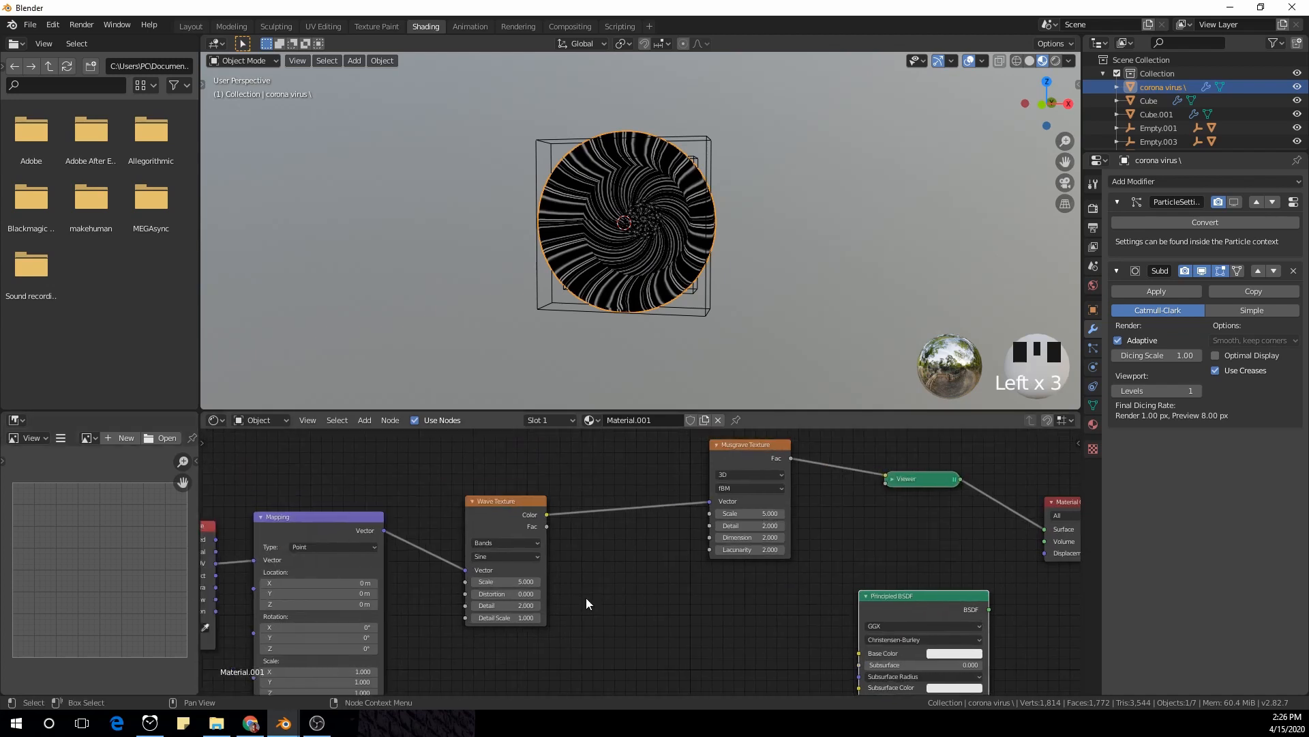
{"action": "scroll", "coordinate": [600, 598], "scroll_direction": "up", "scroll_amount": 1}
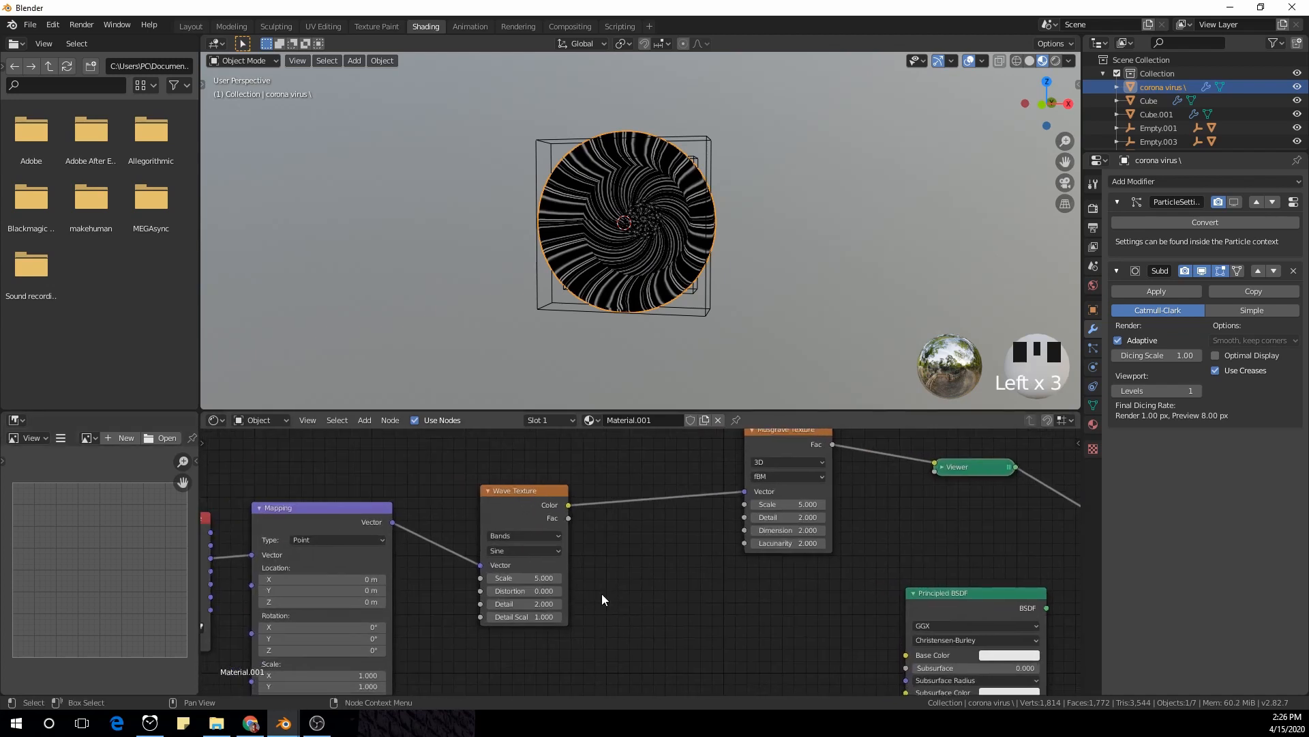
{"action": "double_click", "coordinate": [542, 579]}
{"action": "type", "text": "3"}
{"action": "key", "text": "Return"}
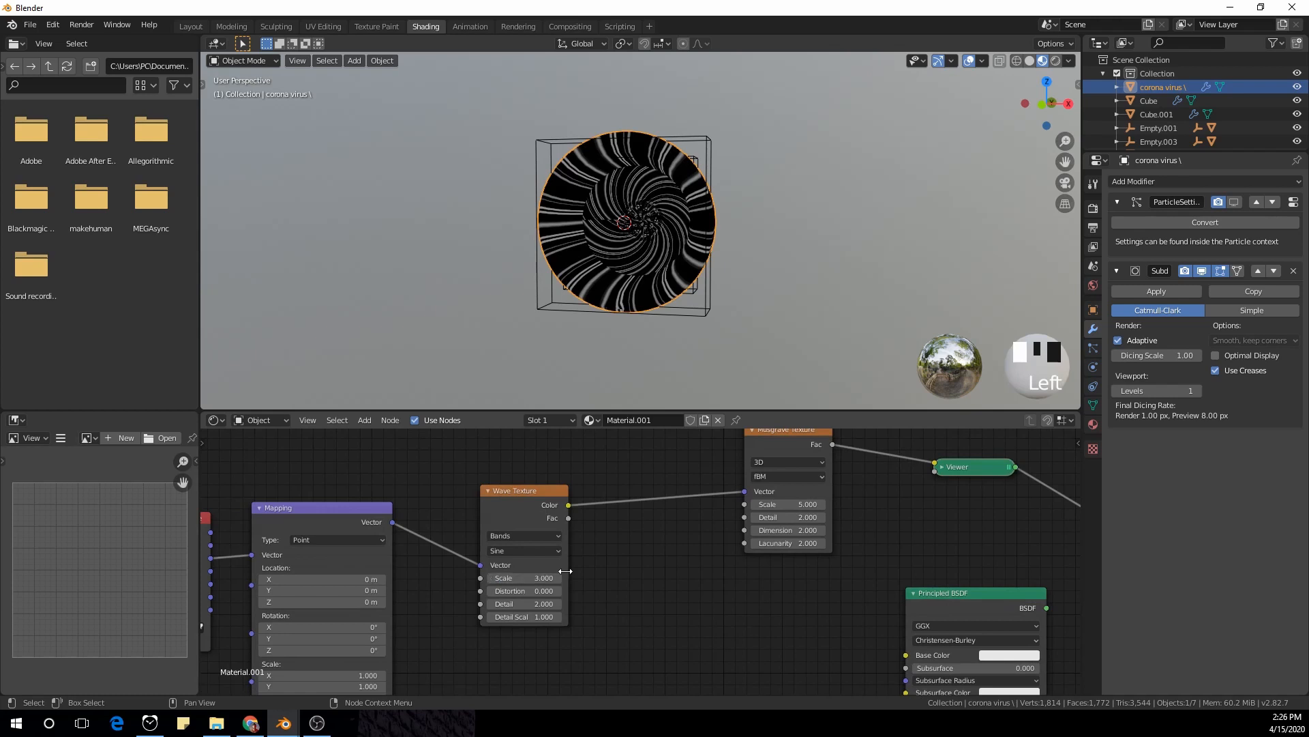
Try a Distortion of 20 on the Wave Texture and inspect the pattern around the virus body
{"action": "double_click", "coordinate": [540, 591]}
{"action": "key", "text": "Return"}
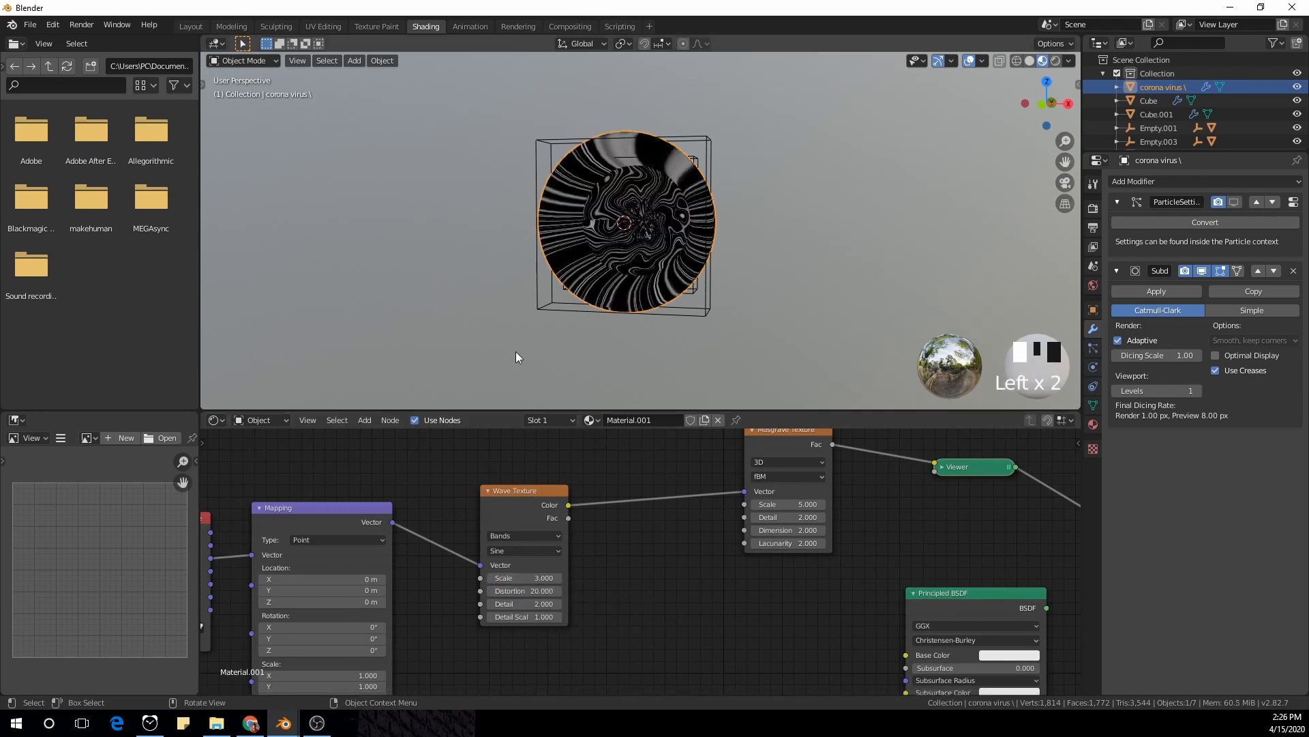
{"action": "middle_click_drag", "start_coordinate": [517, 356], "coordinate": [783, 363]}
{"action": "middle_click_drag", "start_coordinate": [749, 301], "coordinate": [715, 346], "text": "shift"}
{"action": "middle_click_drag", "start_coordinate": [710, 297], "coordinate": [628, 321]}
{"action": "scroll", "coordinate": [626, 328], "scroll_direction": "up", "scroll_amount": 1}
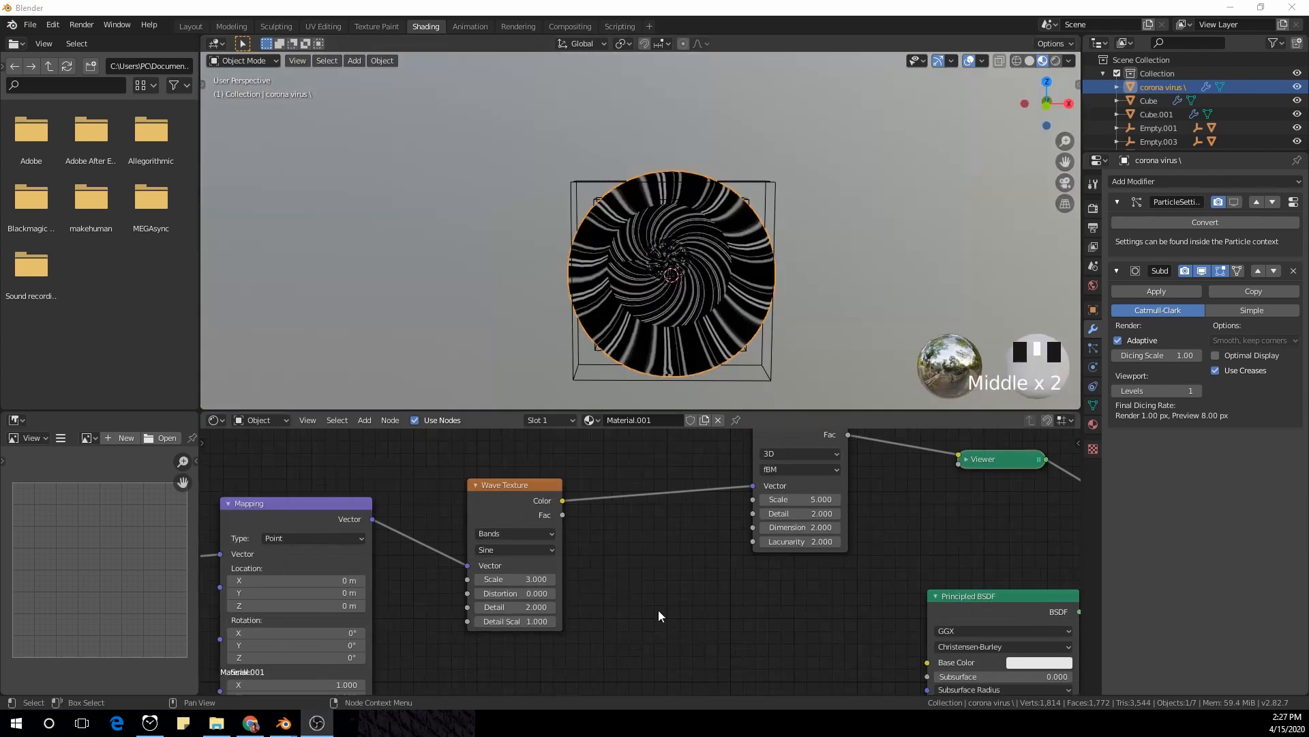
Set the Wave Texture's Distortion to 20
{"action": "double_click", "coordinate": [524, 593]}
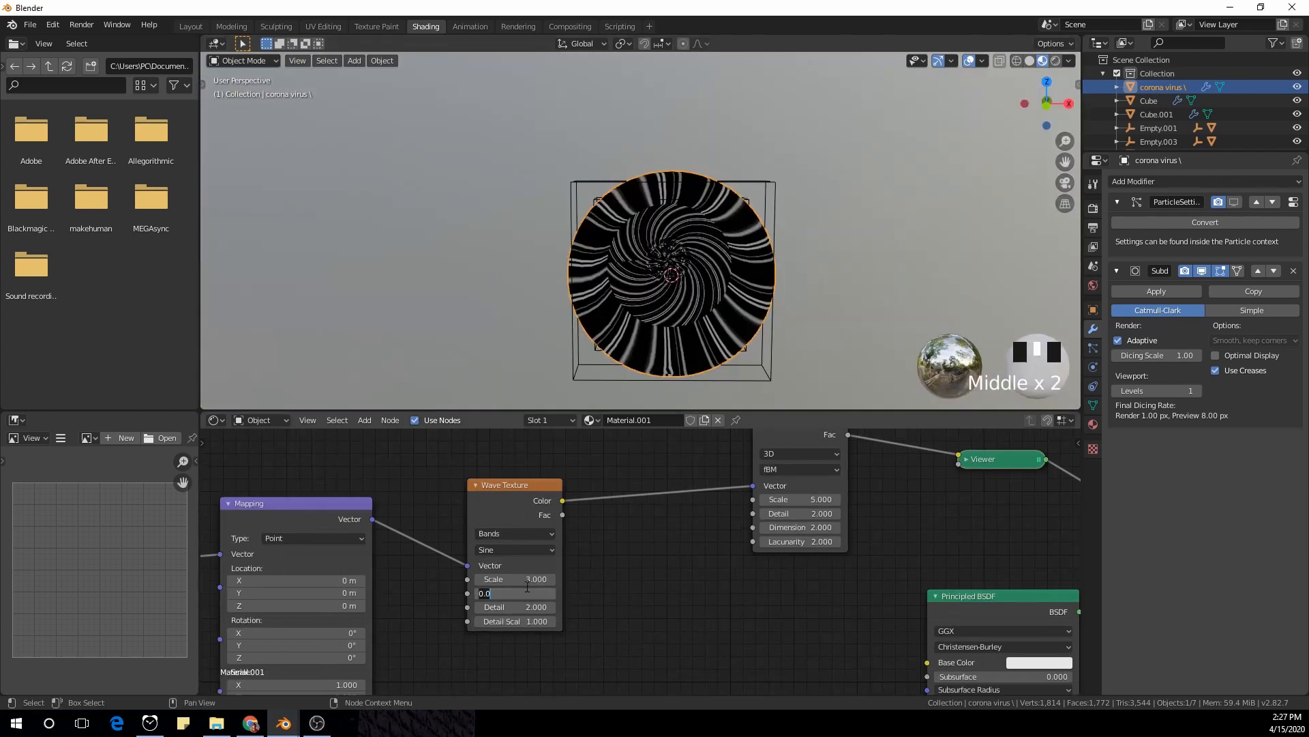
{"action": "key", "text": "Return"}
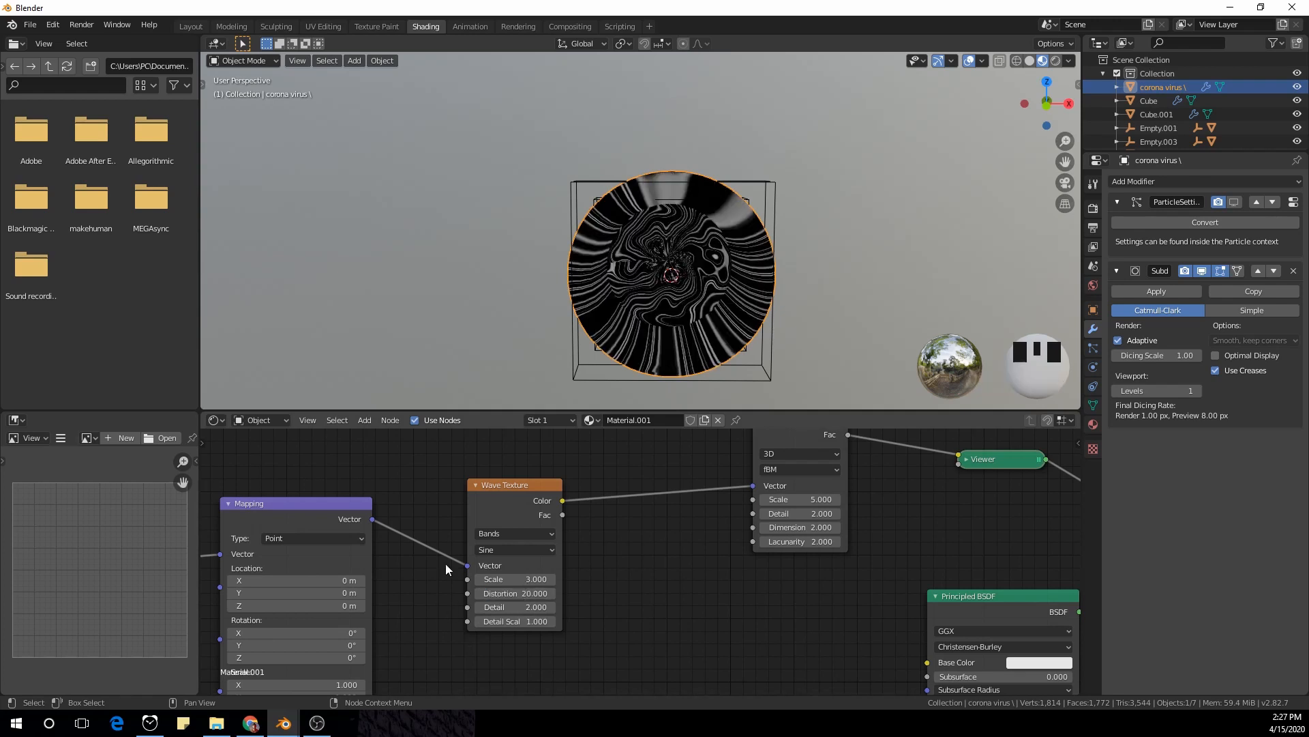
{"action": "middle_click_drag", "start_coordinate": [532, 354], "coordinate": [710, 260]}
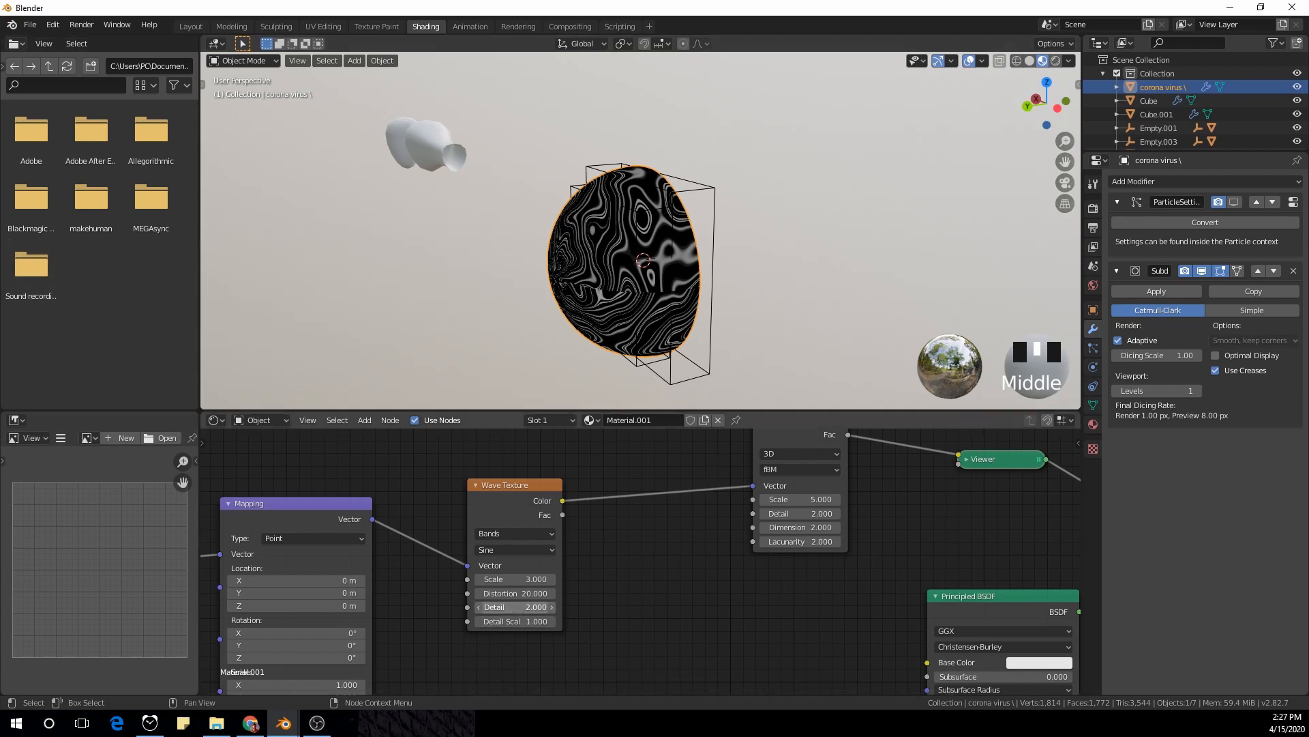
Set the Wave Texture's Detail to 18 and inspect the finer pattern on the virus body
{"action": "left_click", "coordinate": [517, 607]}
{"action": "type", "text": "18"}
{"action": "key", "text": "Return"}
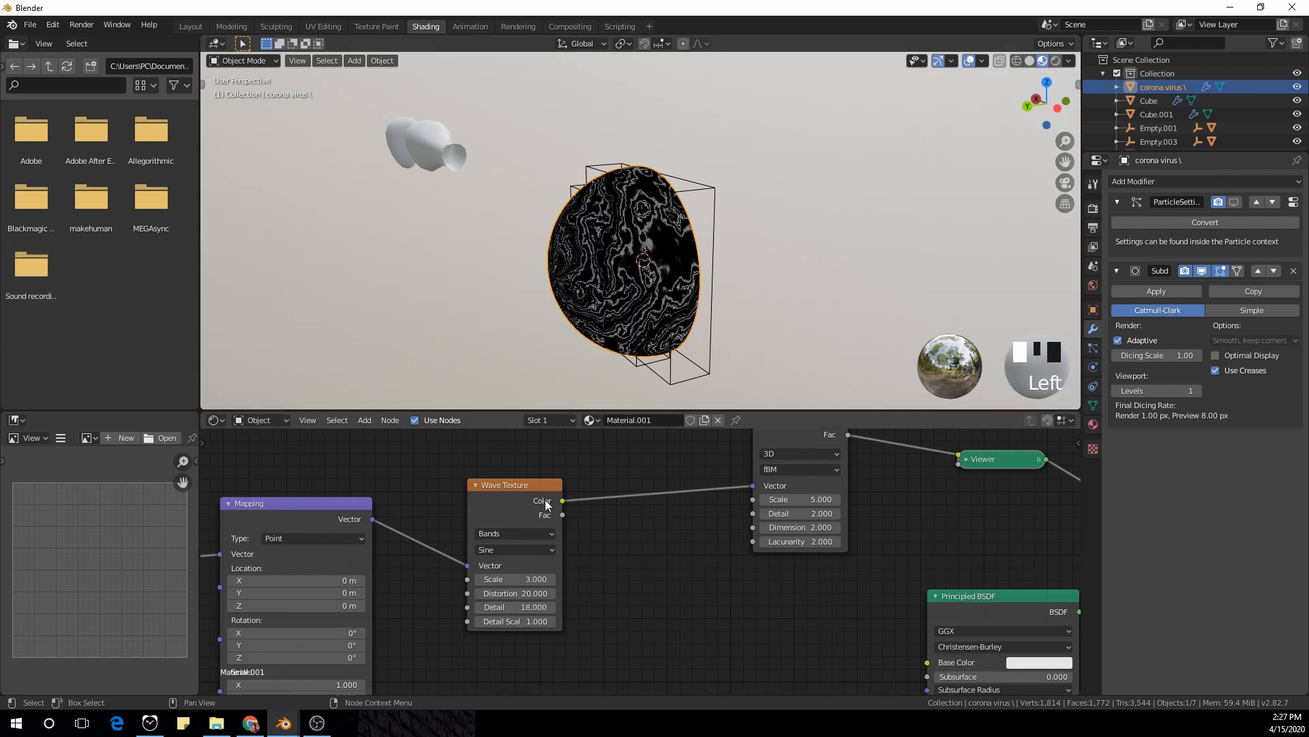
{"action": "scroll", "coordinate": [647, 210], "scroll_direction": "up", "scroll_amount": 2}
{"action": "middle_click_drag", "start_coordinate": [734, 197], "coordinate": [710, 225]}
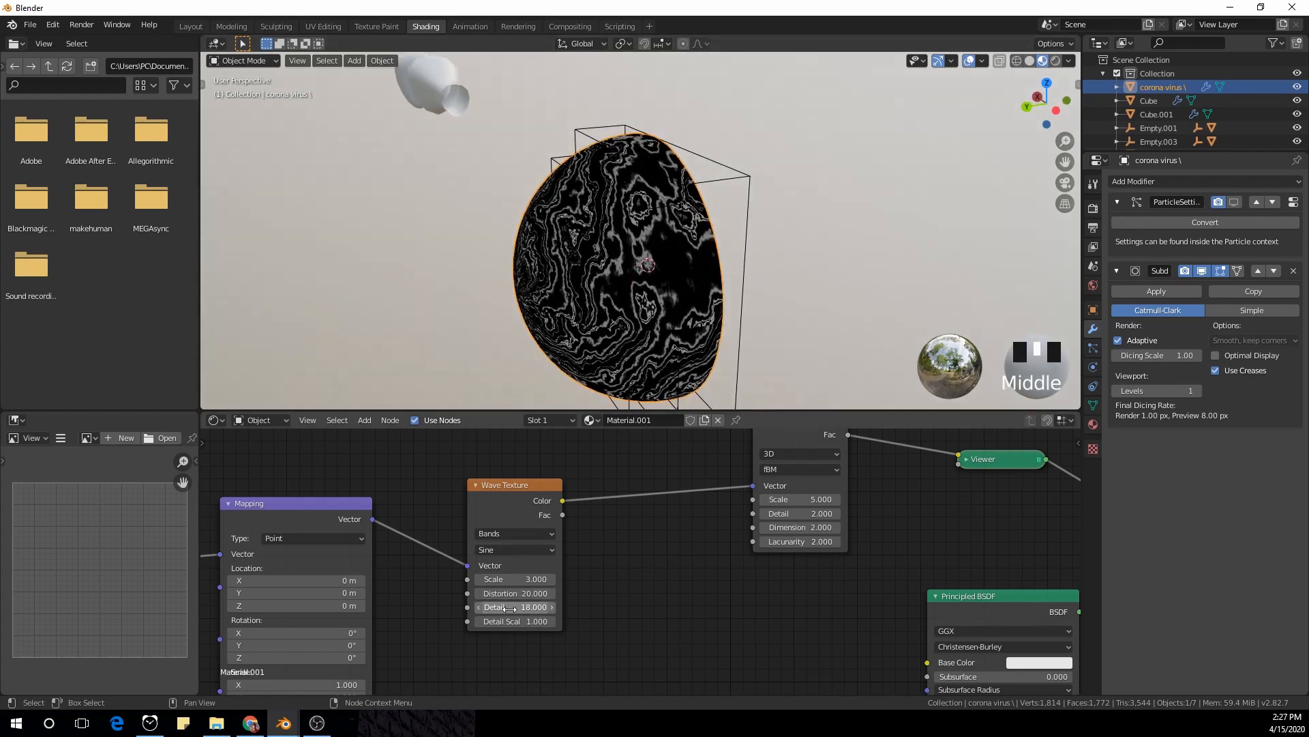
Try a Detail of 16 on the Wave Texture and return it to 18
{"action": "left_click", "coordinate": [472, 612]}
{"action": "left_click", "coordinate": [478, 607]}
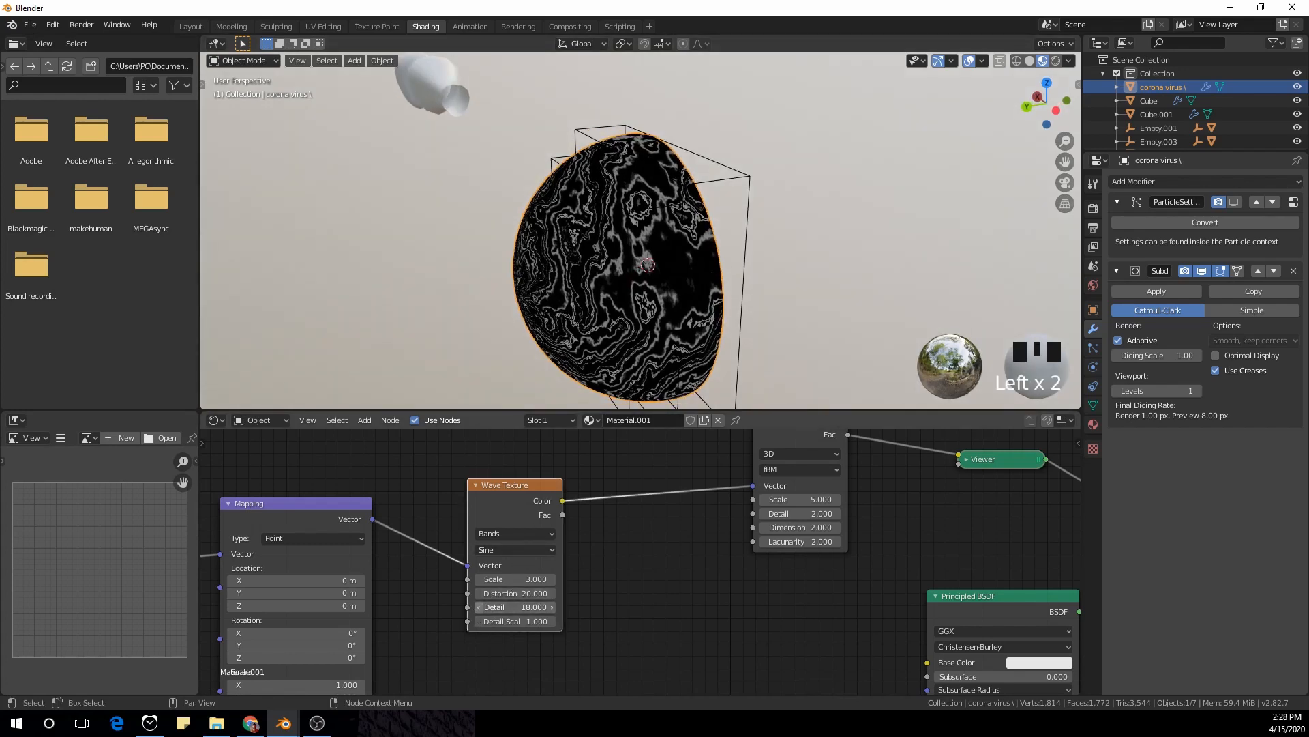
{"action": "left_click", "coordinate": [478, 607]}
{"action": "left_click", "coordinate": [477, 607]}
{"action": "left_click", "coordinate": [492, 607]}
{"action": "type", "text": "1"}
{"action": "left_click", "coordinate": [509, 606]}
{"action": "type", "text": "6.0"}
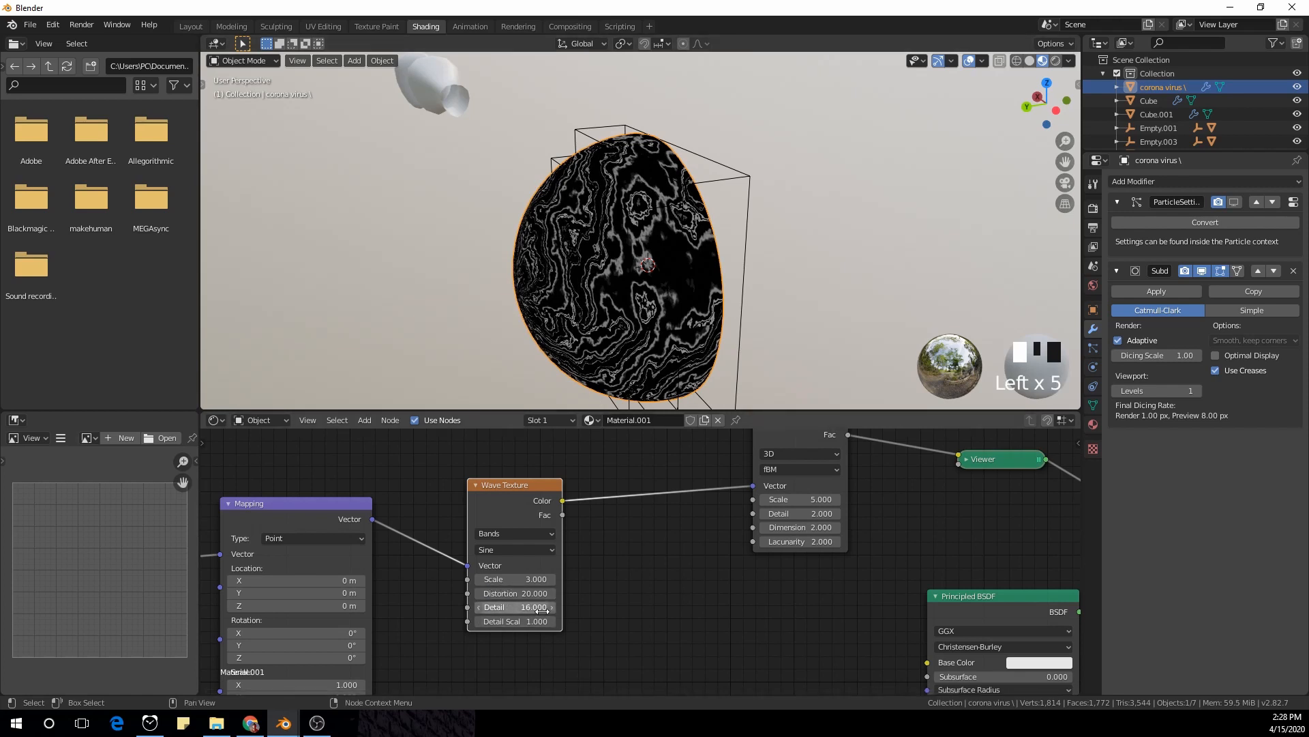
{"action": "left_click", "coordinate": [544, 611]}
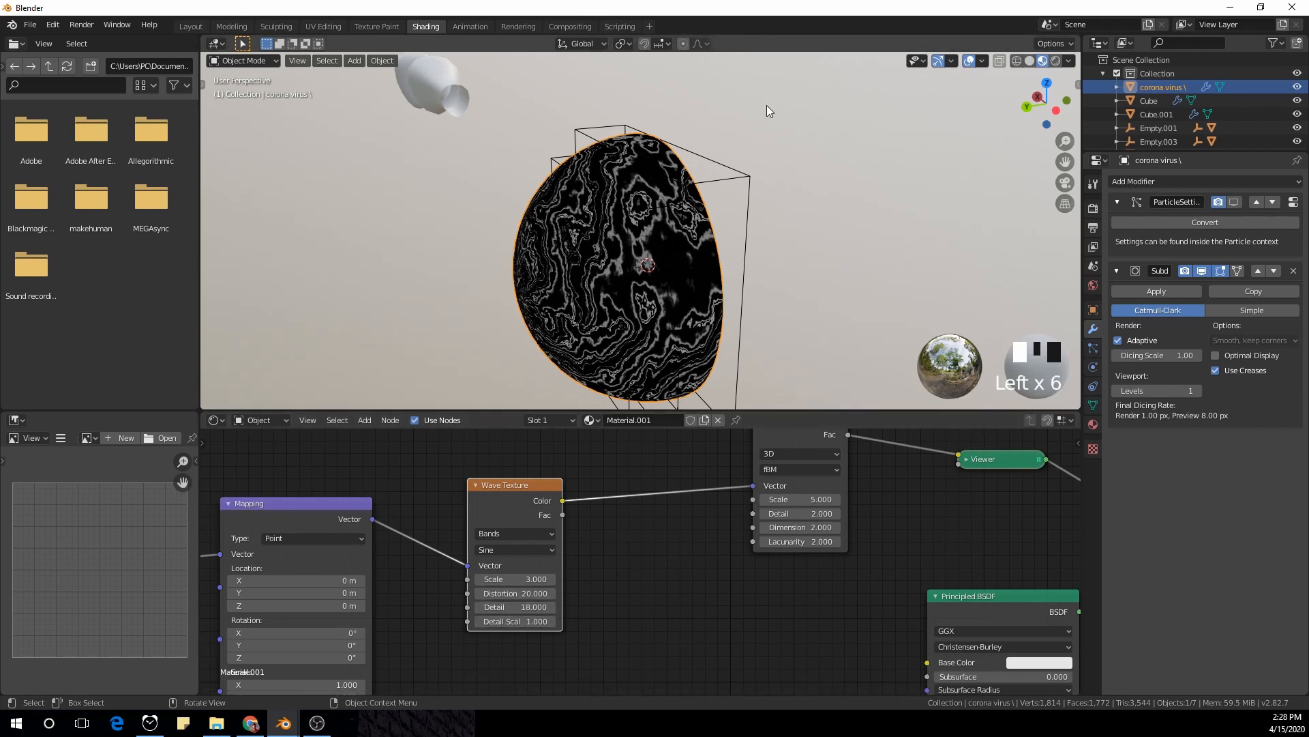
Insert a Math node set to Add between the Wave Texture and Musgrave Texture, and move the Musgrave Texture clear of it
{"action": "middle_click_drag", "start_coordinate": [784, 198], "coordinate": [695, 571]}
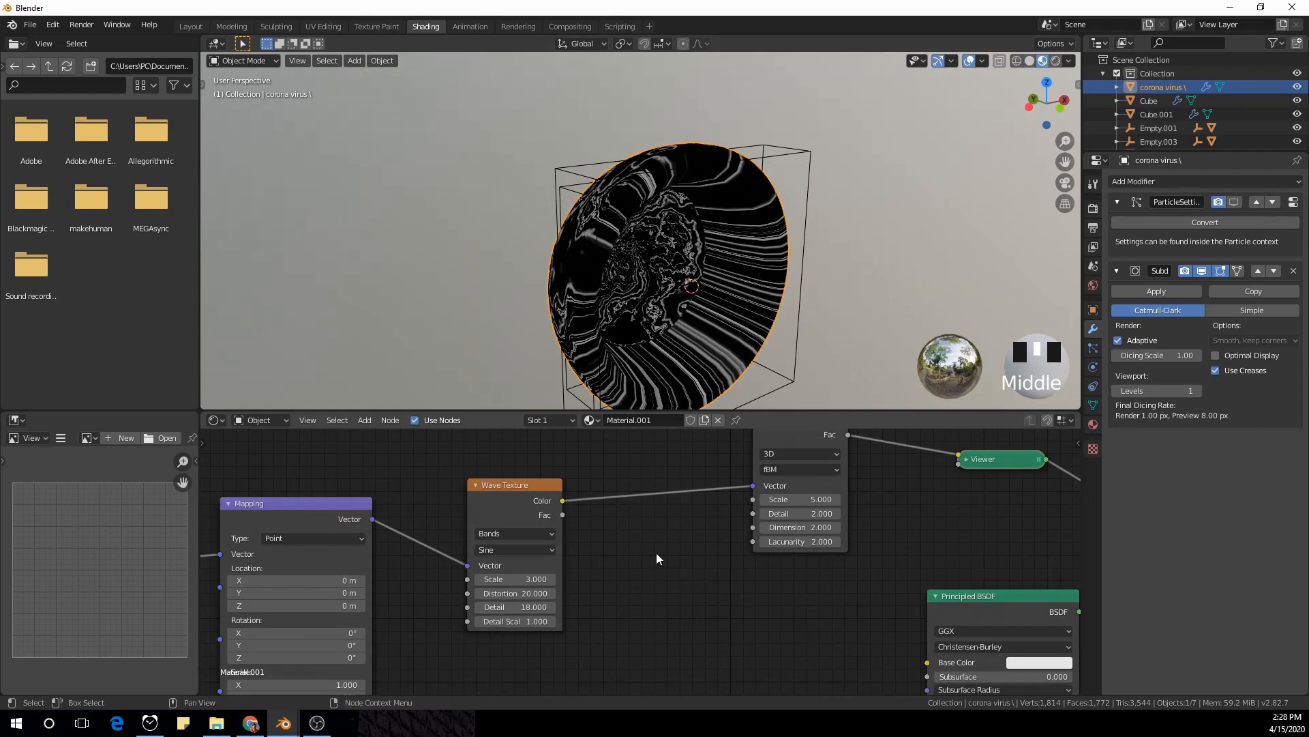
{"action": "key", "text": "shift+a"}
{"action": "left_click", "coordinate": [677, 550]}
{"action": "type", "text": "mat"}
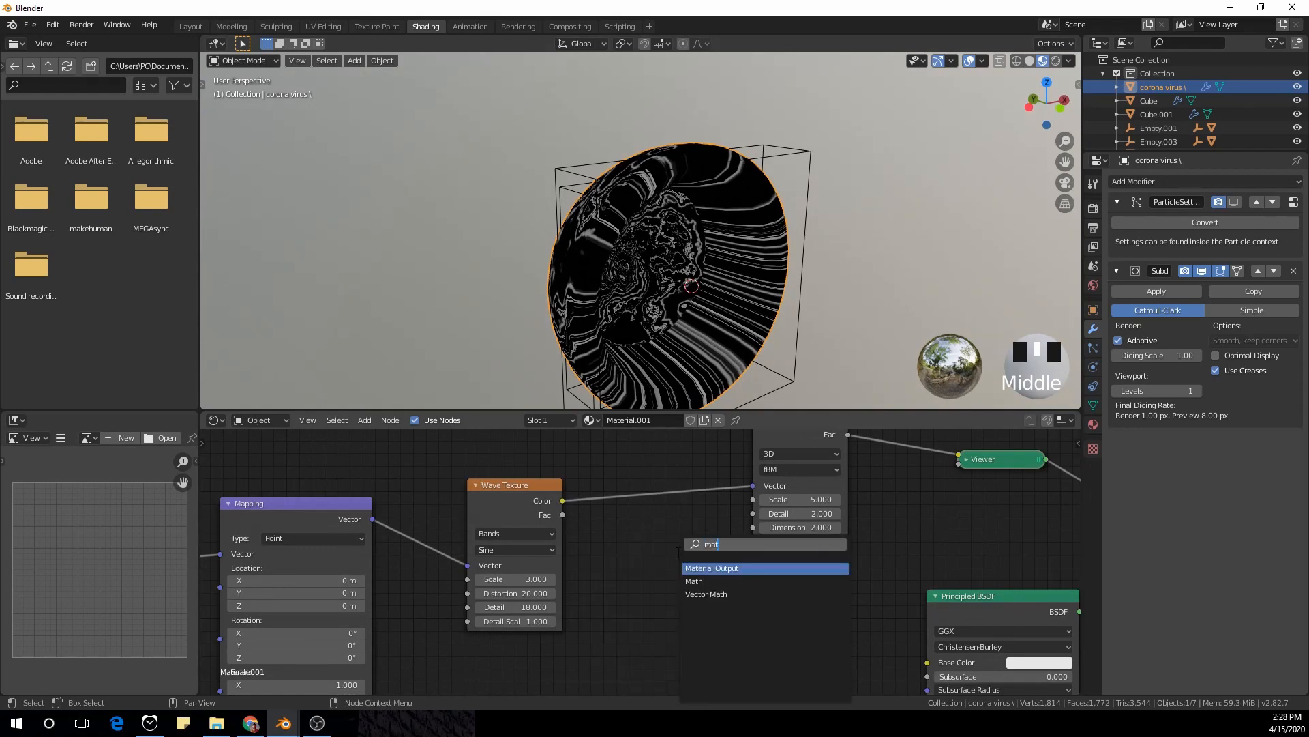
{"action": "left_click", "coordinate": [695, 581]}
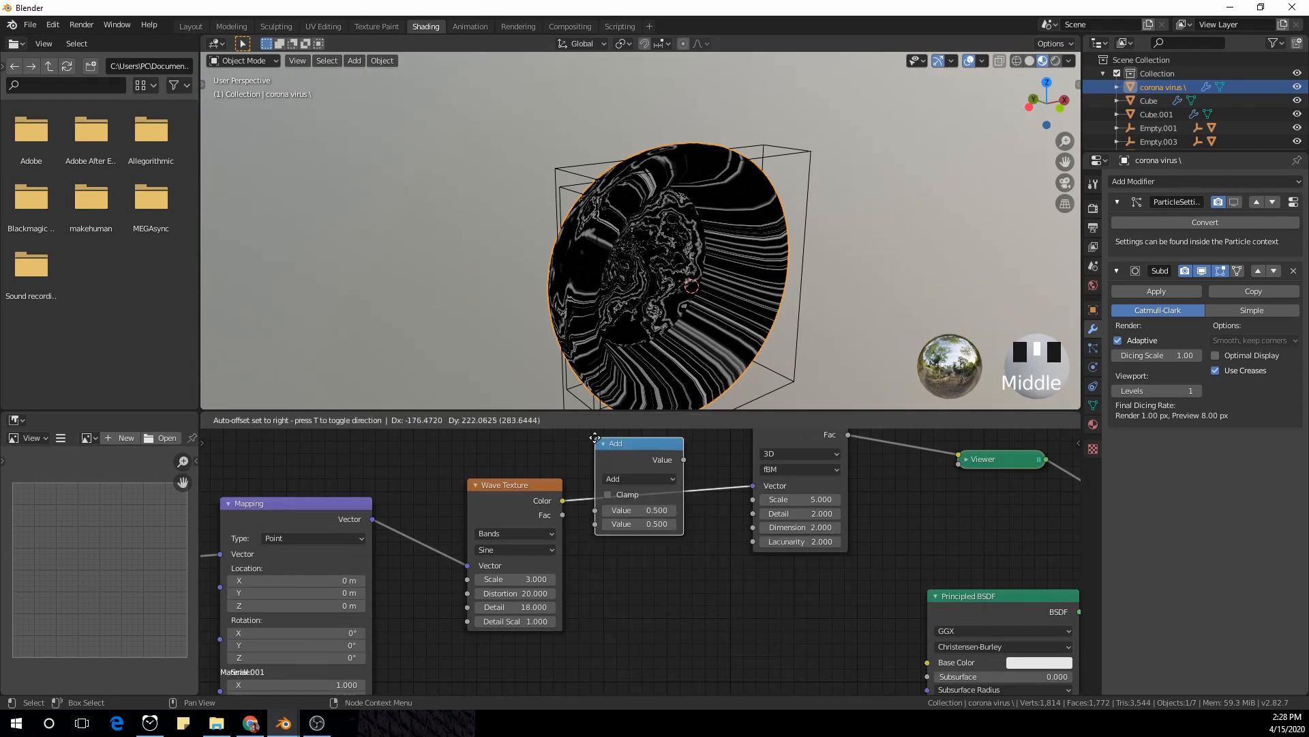
{"action": "left_click", "coordinate": [599, 450]}
{"action": "middle_click_drag", "start_coordinate": [598, 450], "coordinate": [574, 542]}
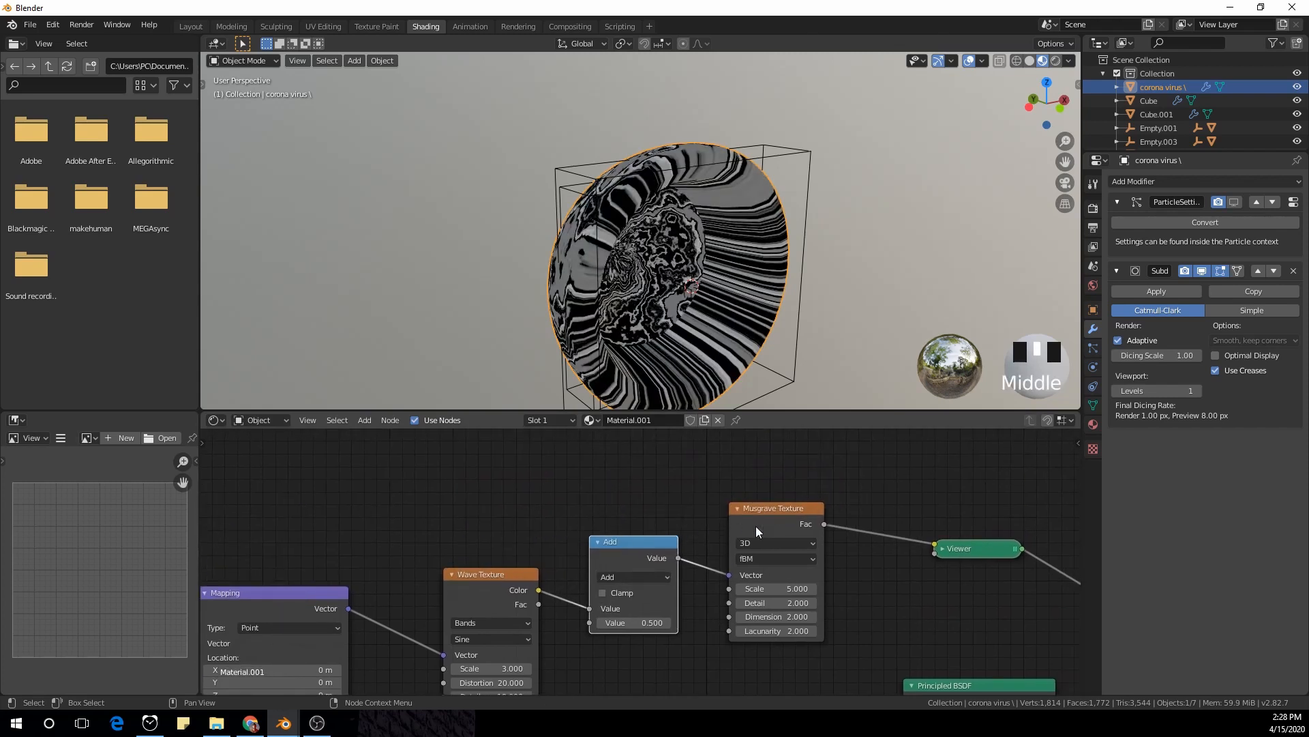
{"action": "left_click_drag", "start_coordinate": [757, 528], "coordinate": [792, 520]}
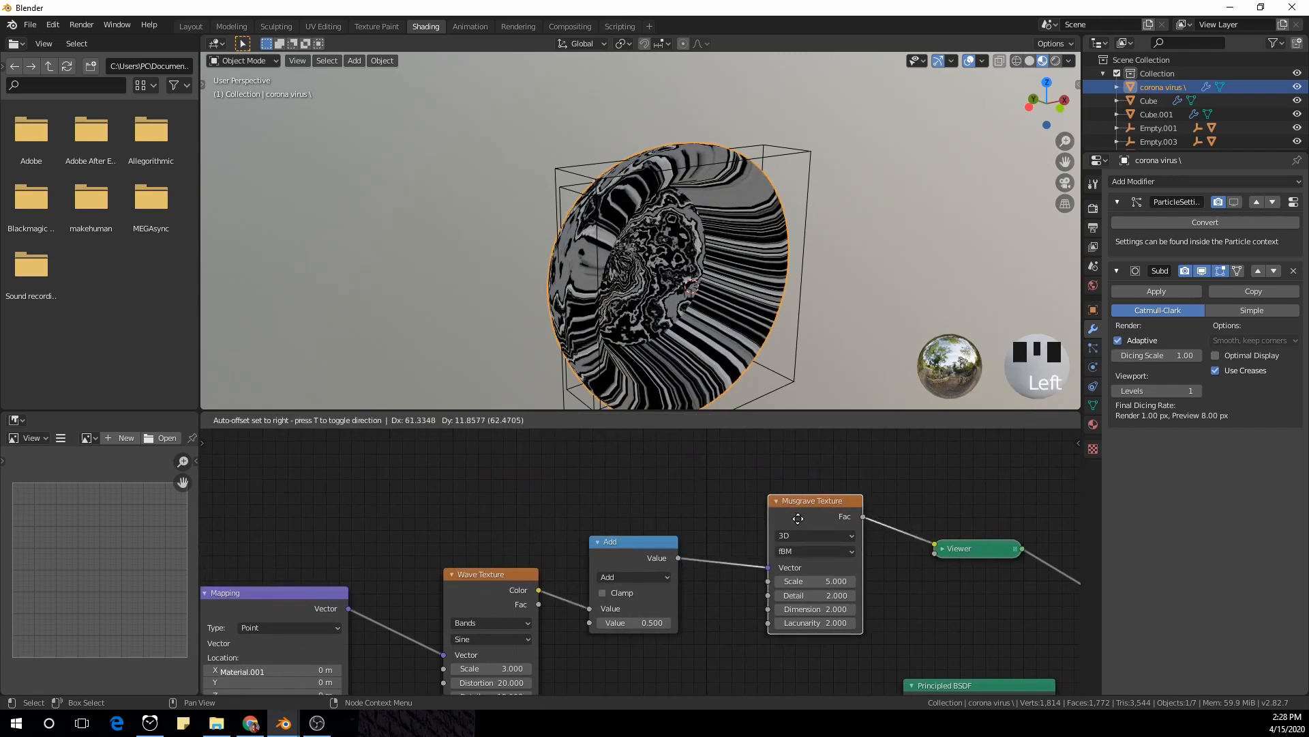
{"action": "scroll", "coordinate": [853, 530], "scroll_direction": "down", "scroll_amount": 2}
{"action": "middle_click_drag", "start_coordinate": [753, 591], "coordinate": [750, 592]}
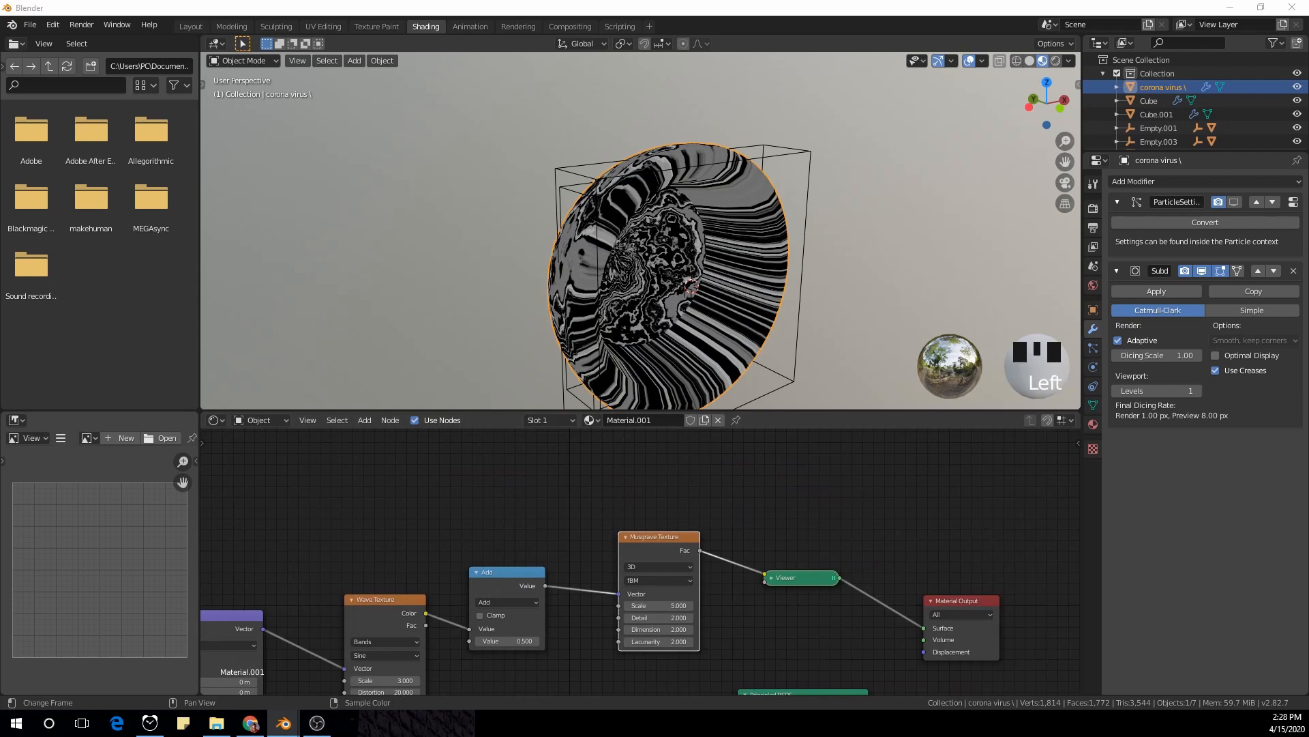
{"action": "scroll", "coordinate": [705, 649], "scroll_direction": "up", "scroll_amount": 1}
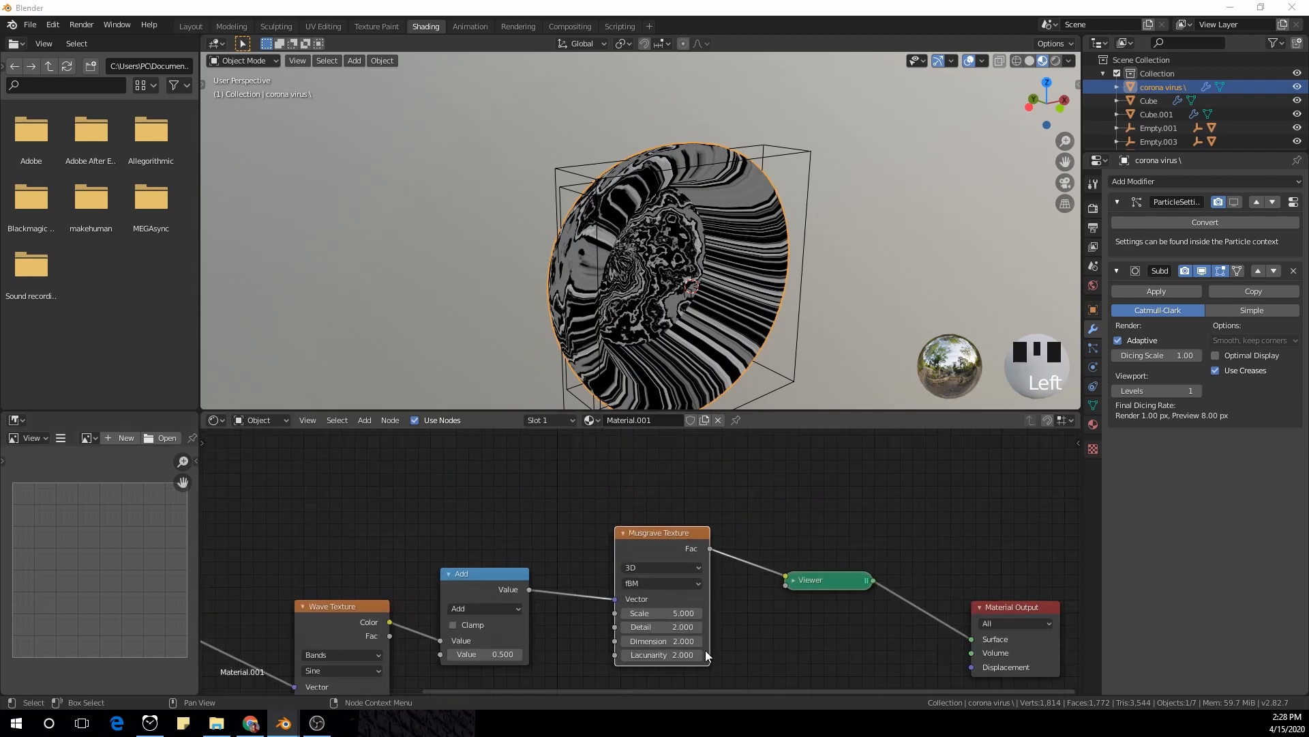
Set the Musgrave Texture's Scale to 1 and its Detail to 18
{"action": "left_click", "coordinate": [671, 612]}
{"action": "key", "text": "Return"}
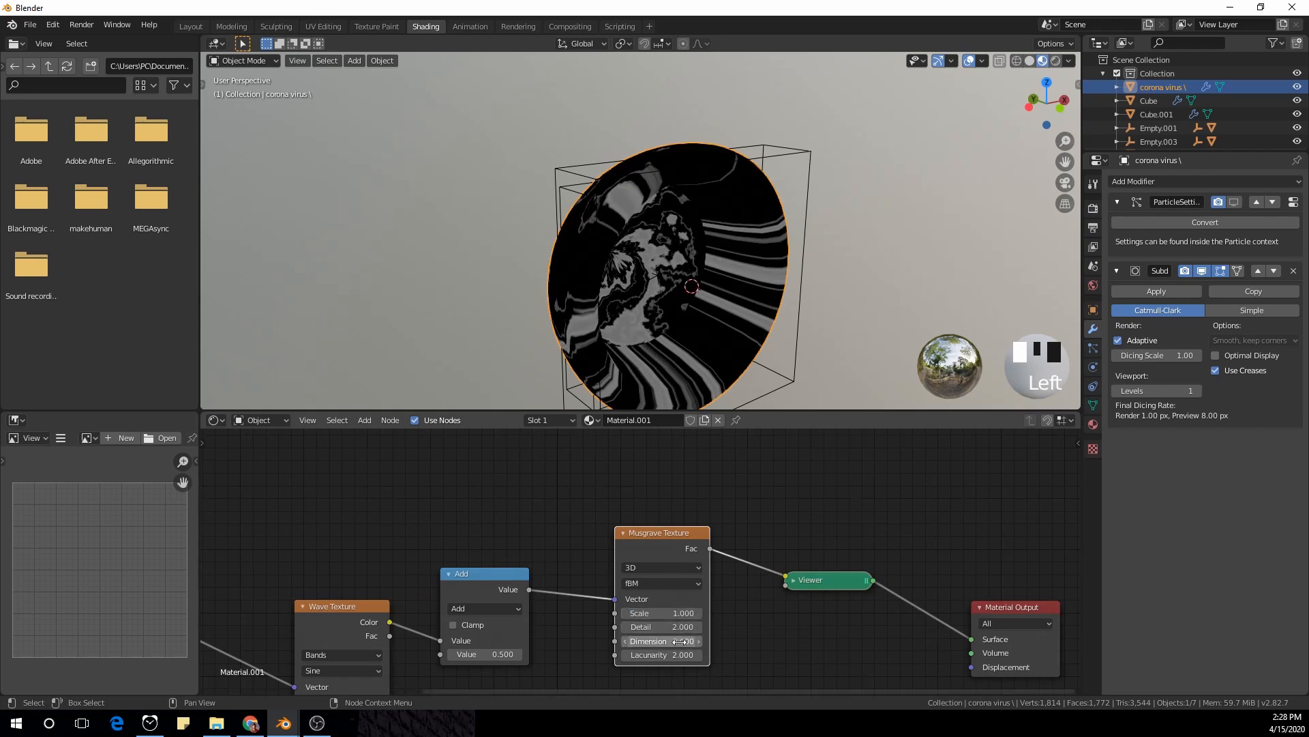
{"action": "left_click", "coordinate": [677, 625]}
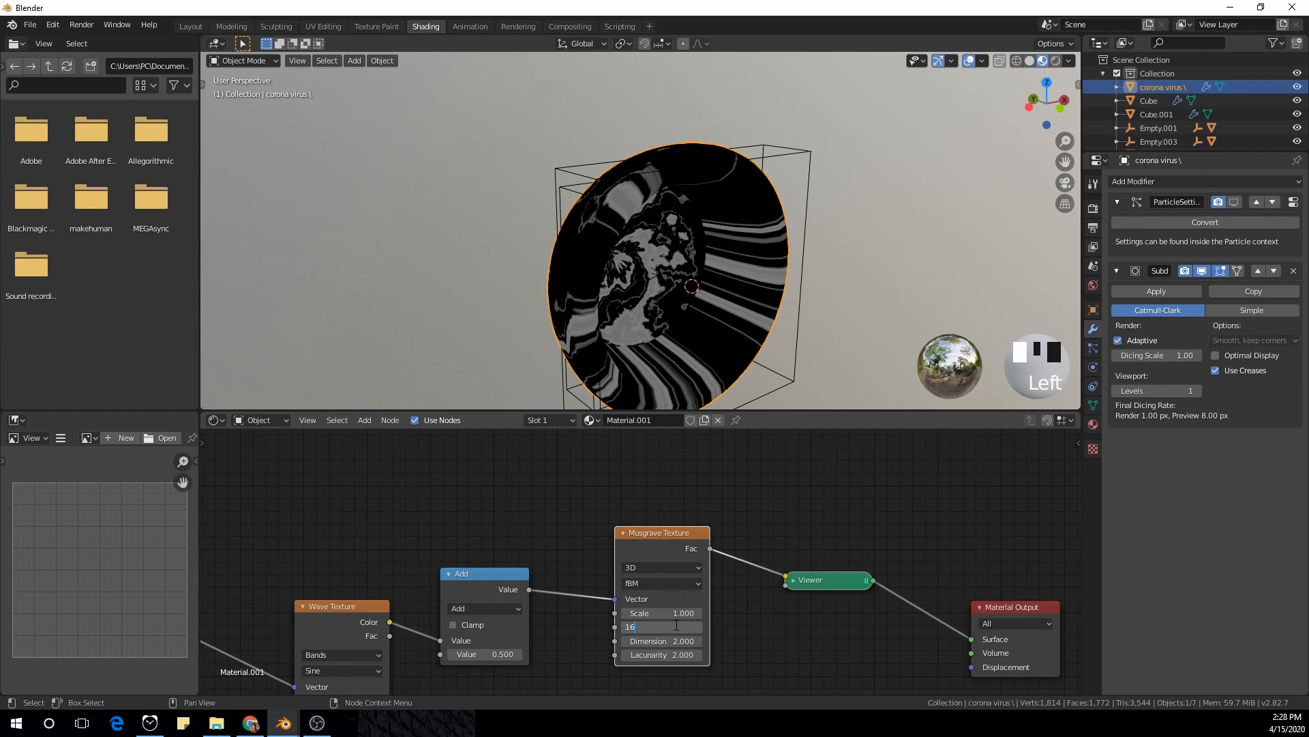
{"action": "type", "text": "16"}
{"action": "key", "text": "Return"}
{"action": "middle_click_drag", "start_coordinate": [772, 632], "coordinate": [776, 601]}
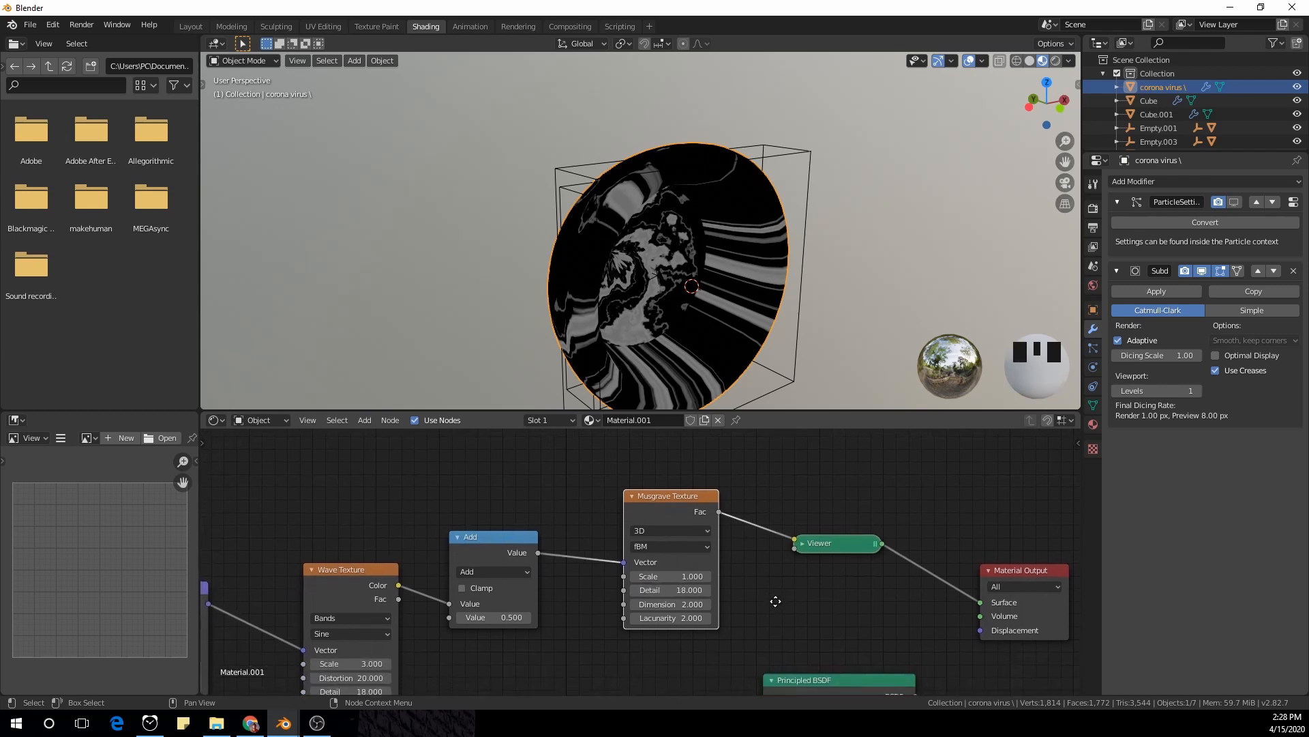
Lower the Musgrave Texture's Dimension to 0 and inspect the pattern on the virus body up close
{"action": "left_click", "coordinate": [695, 605]}
{"action": "type", "text": "2.0"}
{"action": "left_click", "coordinate": [744, 628]}
{"action": "left_click_drag", "start_coordinate": [693, 605], "coordinate": [675, 608]}
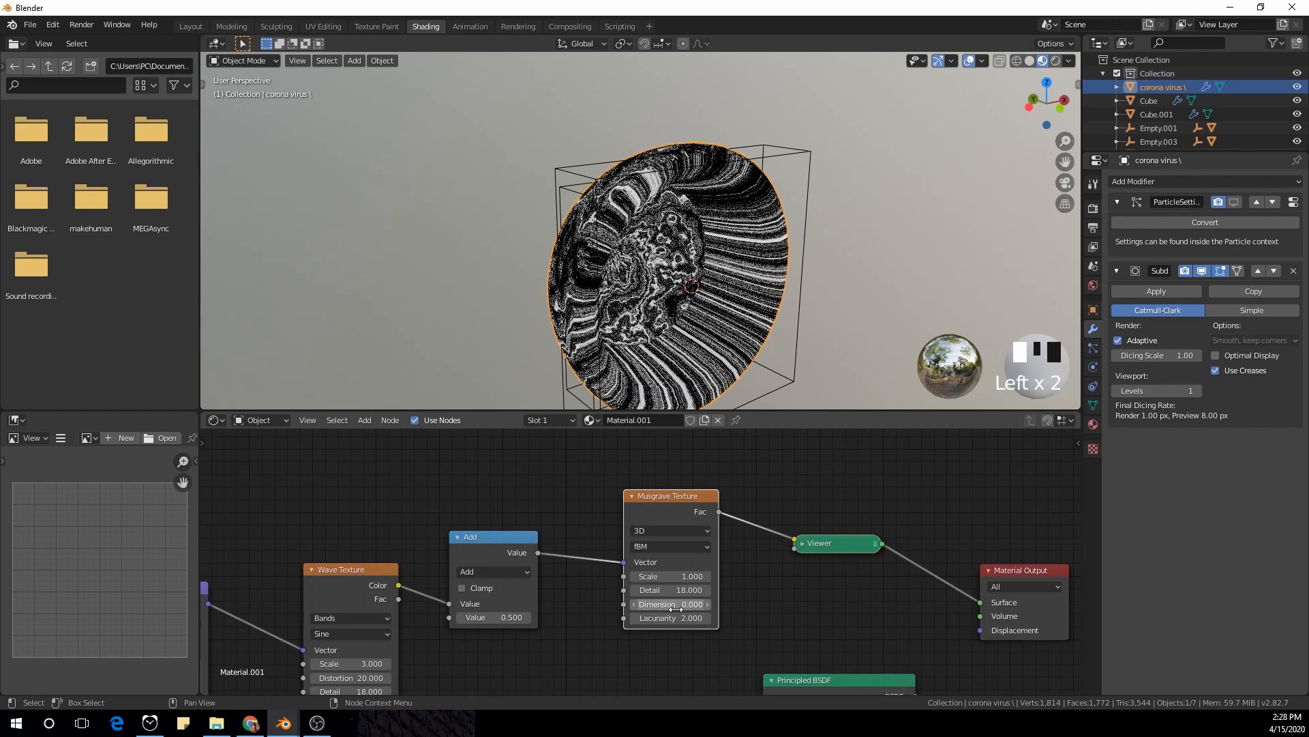
{"action": "middle_click_drag", "start_coordinate": [538, 265], "coordinate": [684, 268]}
{"action": "scroll", "coordinate": [684, 268], "scroll_direction": "up", "scroll_amount": 4}
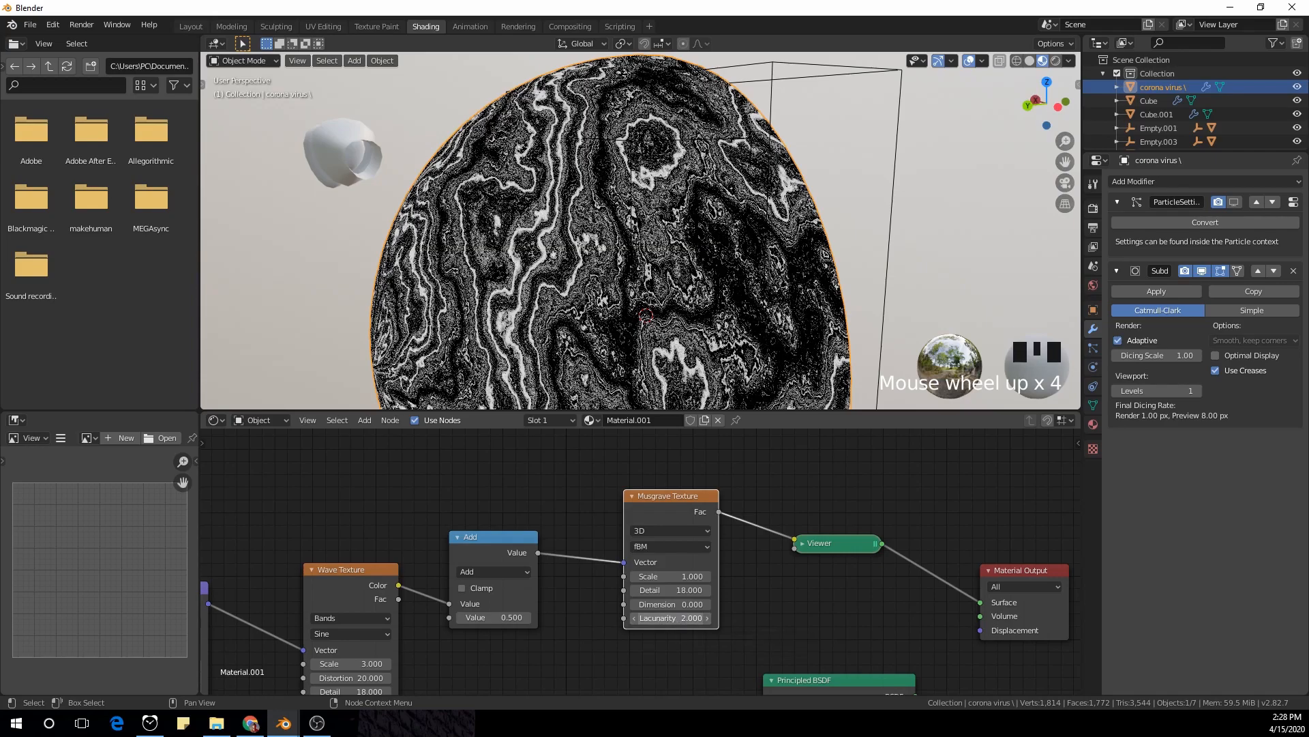
Lower the Musgrave Texture's Lacunarity in steps to 1.4 and check the pattern from several sides
{"action": "left_click", "coordinate": [647, 636]}
{"action": "left_click", "coordinate": [634, 618]}
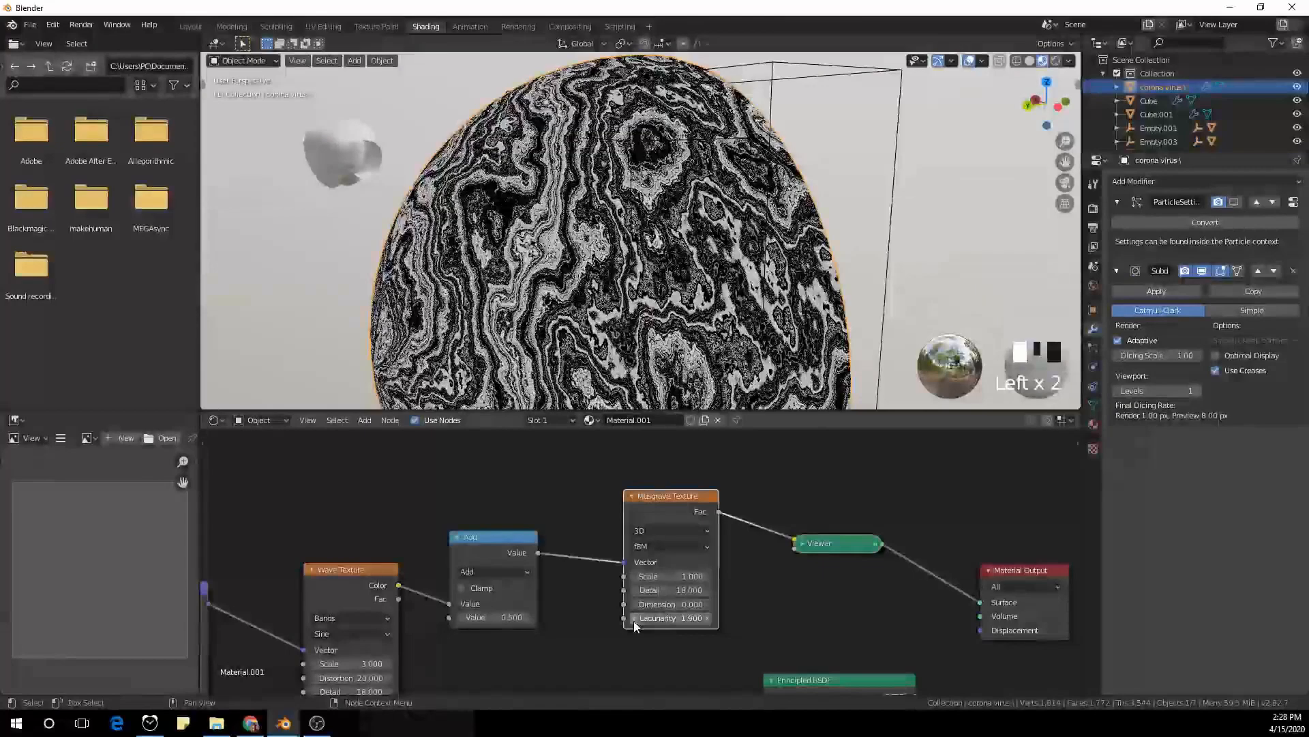
{"action": "left_click", "coordinate": [634, 618]}
{"action": "left_click", "coordinate": [634, 618]}
{"action": "left_click", "coordinate": [634, 618]}
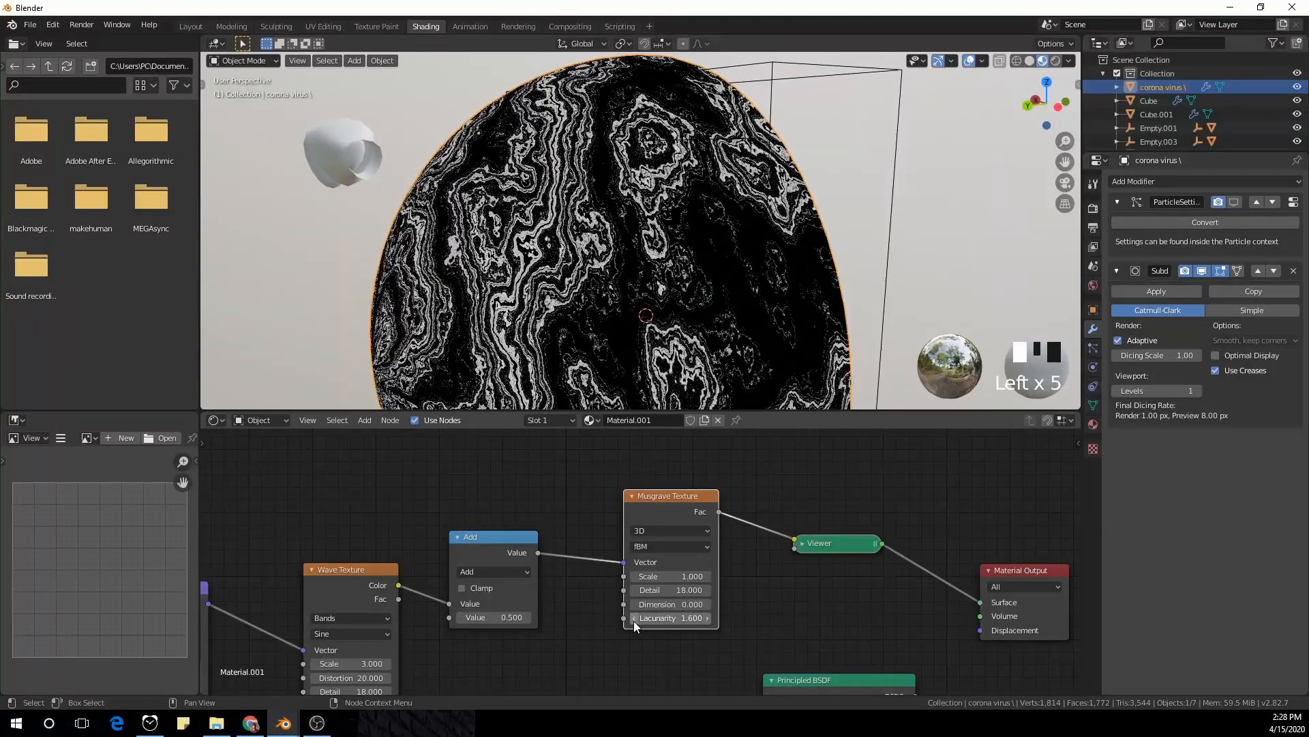
{"action": "left_click", "coordinate": [634, 618]}
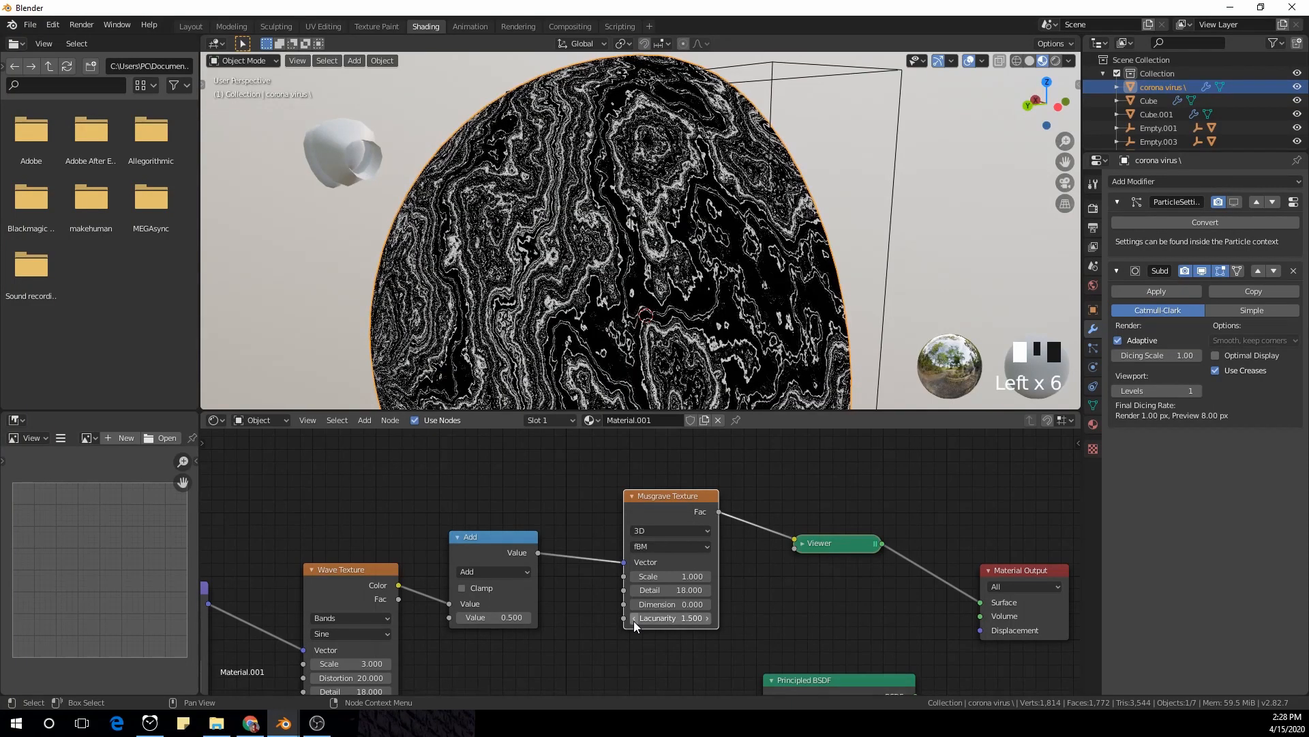
{"action": "left_click", "coordinate": [633, 619]}
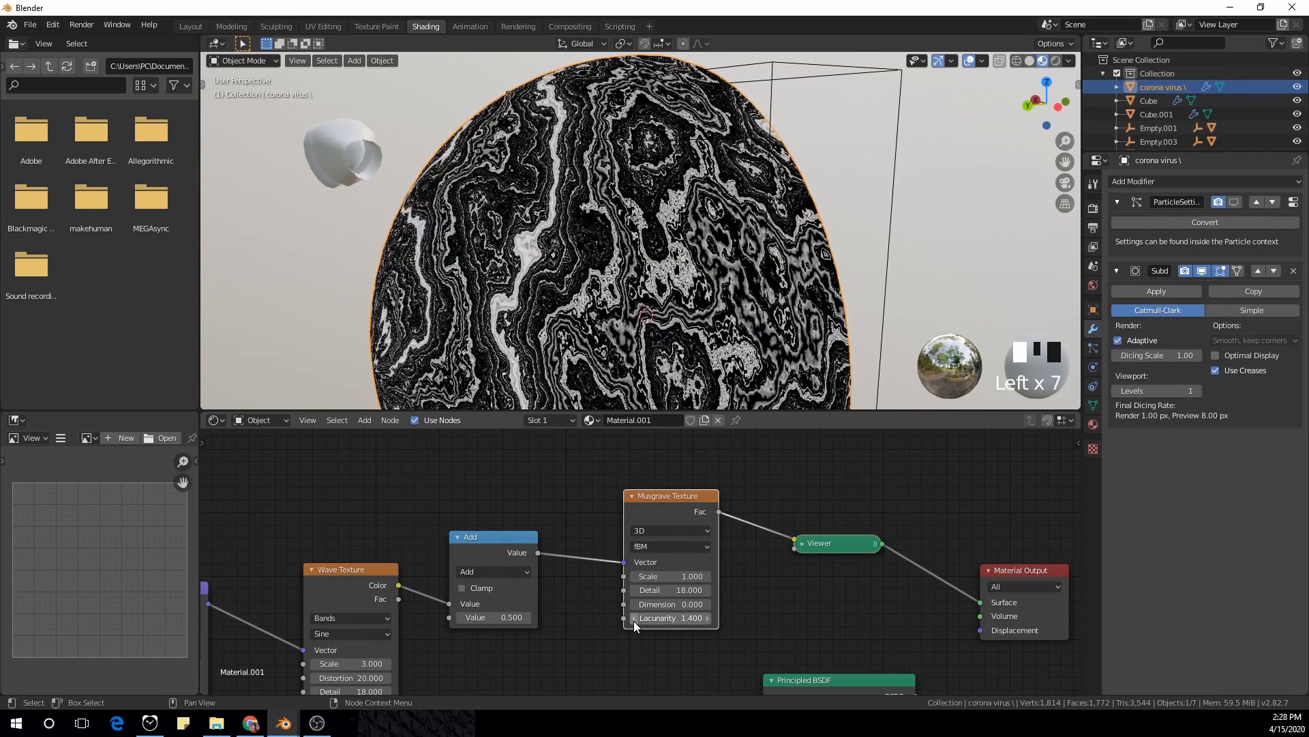
{"action": "scroll", "coordinate": [735, 250], "scroll_direction": "down", "scroll_amount": 2}
{"action": "middle_click_drag", "start_coordinate": [735, 250], "coordinate": [476, 293]}
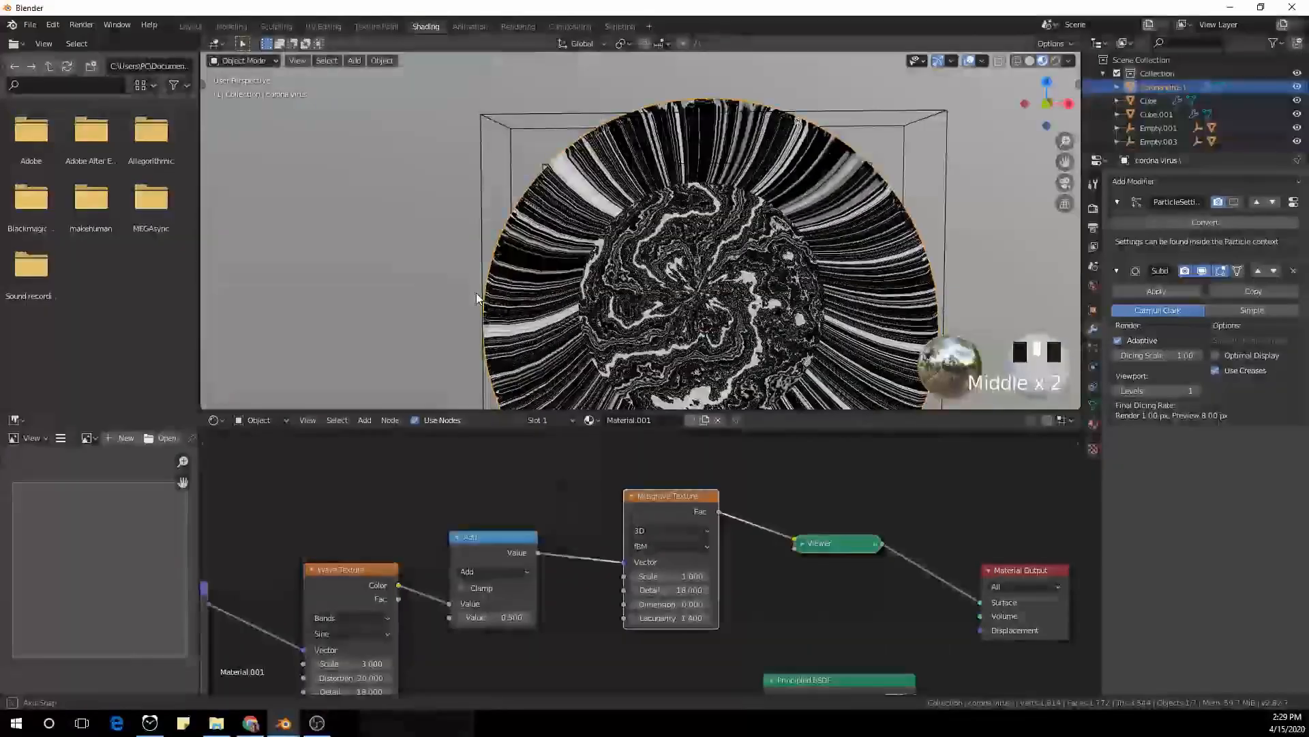
{"action": "scroll", "coordinate": [793, 566], "scroll_direction": "down", "scroll_amount": 3}
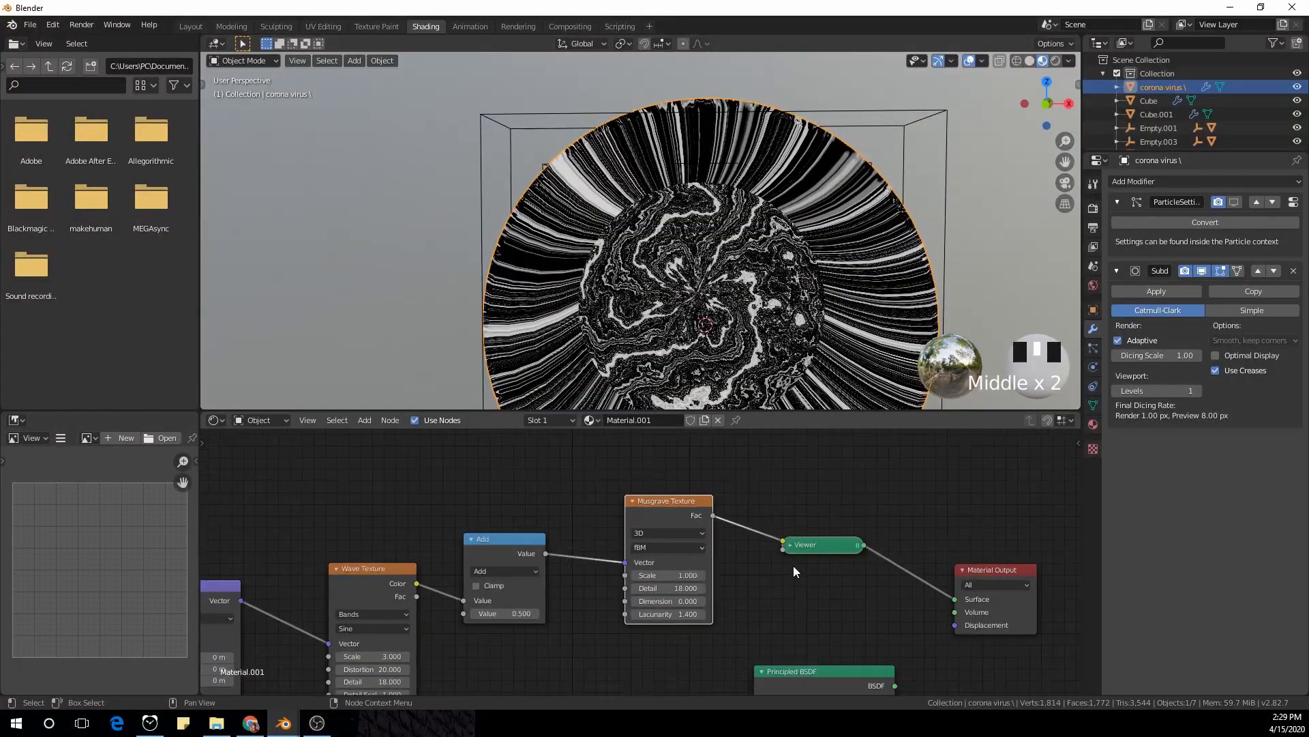
Change the operation of the Math node after the Wave Texture to Subtract and view the result on the body
{"action": "scroll", "coordinate": [548, 649], "scroll_direction": "up", "scroll_amount": 4}
{"action": "middle_click_drag", "start_coordinate": [547, 648], "coordinate": [621, 616]}
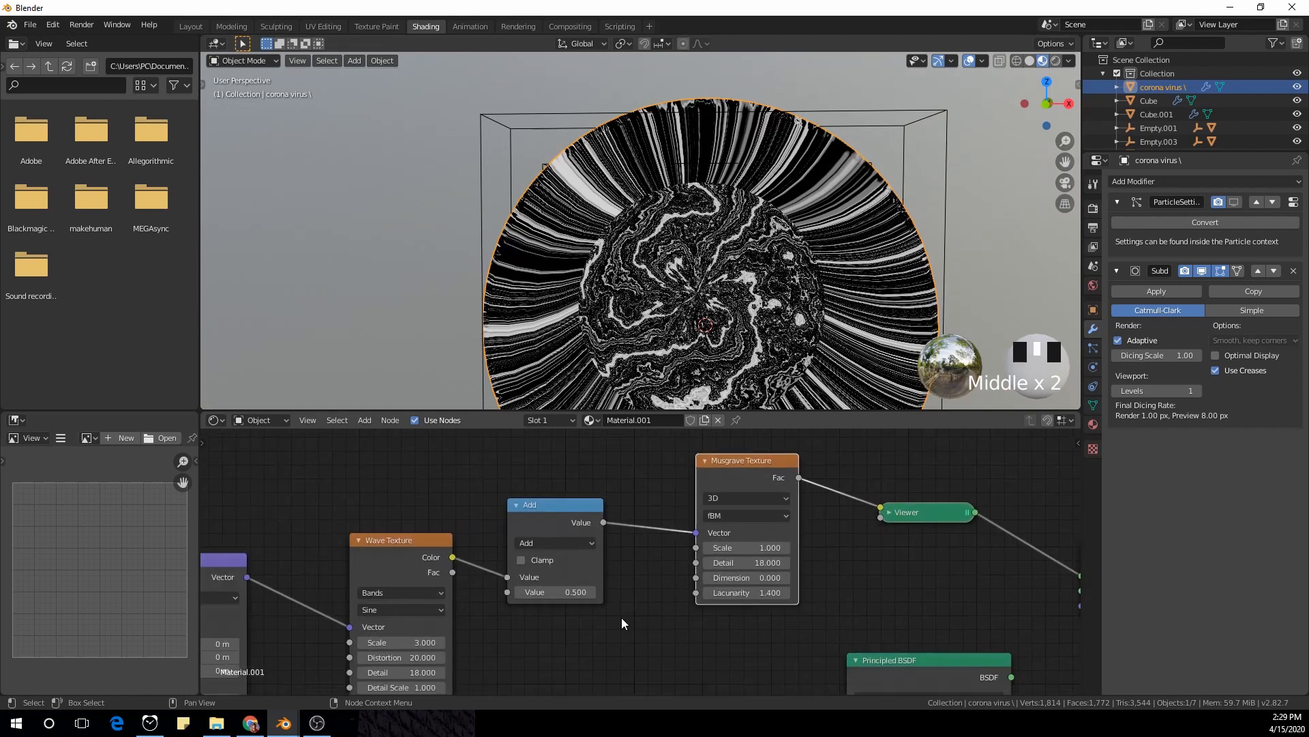
{"action": "left_click", "coordinate": [554, 543]}
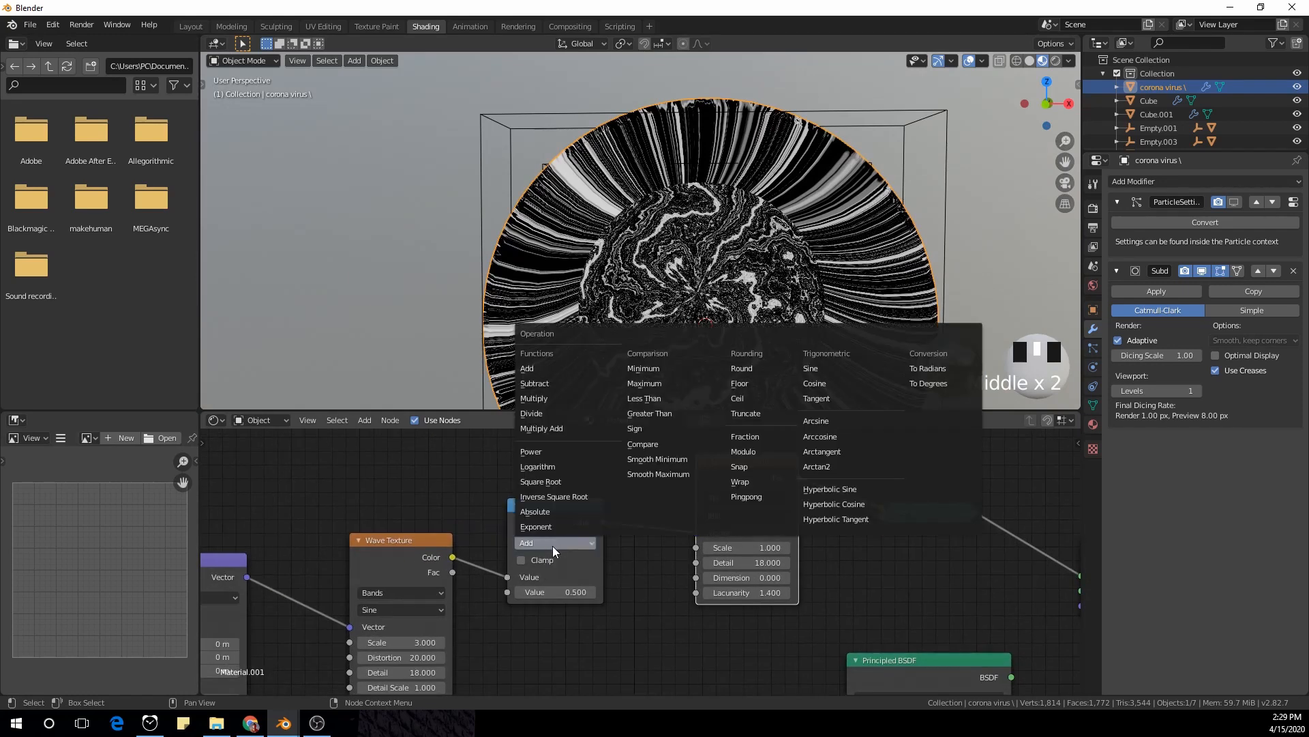
{"action": "left_click", "coordinate": [576, 383]}
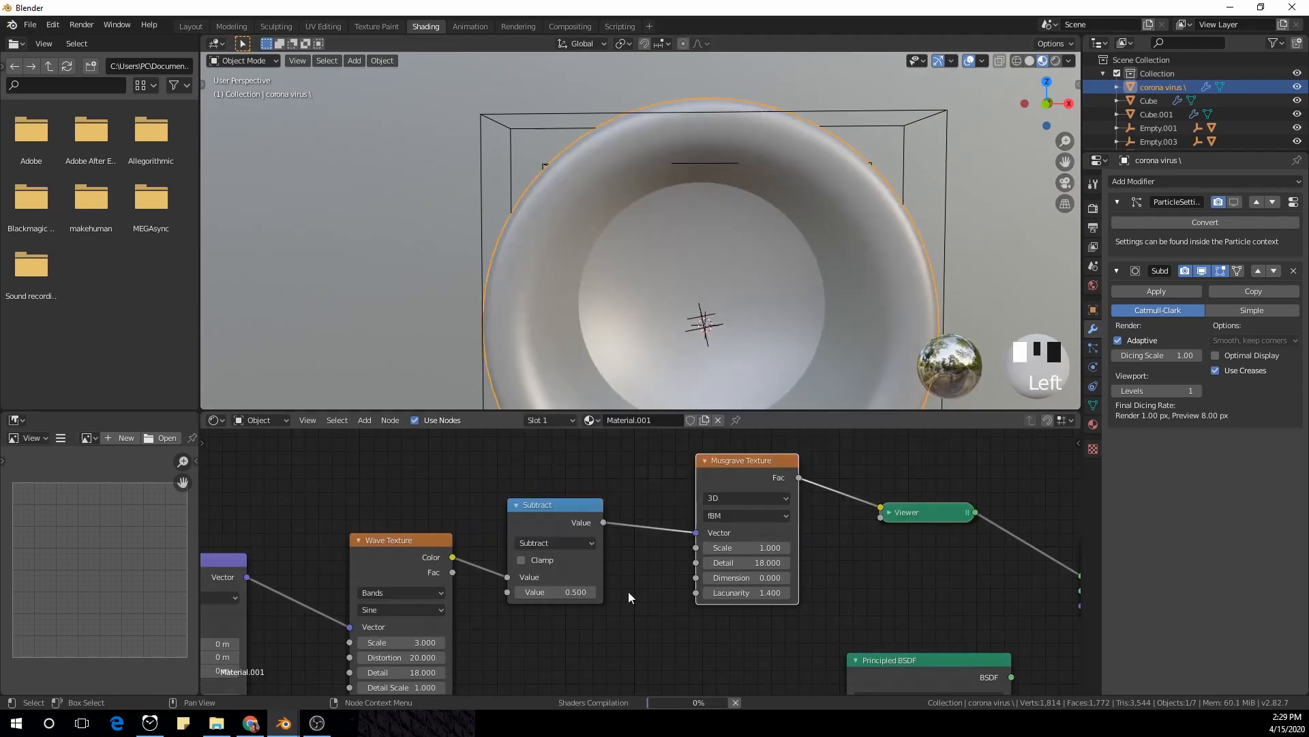
{"action": "scroll", "coordinate": [641, 259], "scroll_direction": "down", "scroll_amount": 2}
{"action": "middle_click_drag", "start_coordinate": [641, 259], "coordinate": [709, 273]}
Make room before the Musgrave Texture and insert a duplicate of the Subtract node into its incoming link
{"action": "middle_click_drag", "start_coordinate": [662, 478], "coordinate": [676, 477]}
{"action": "left_click", "coordinate": [747, 466]}
{"action": "scroll", "coordinate": [784, 505], "scroll_direction": "down", "scroll_amount": 3}
{"action": "middle_click_drag", "start_coordinate": [792, 513], "coordinate": [726, 514]}
{"action": "left_click_drag", "start_coordinate": [677, 495], "coordinate": [760, 491]}
{"action": "left_click", "coordinate": [514, 530]}
{"action": "key", "text": "shift+d"}
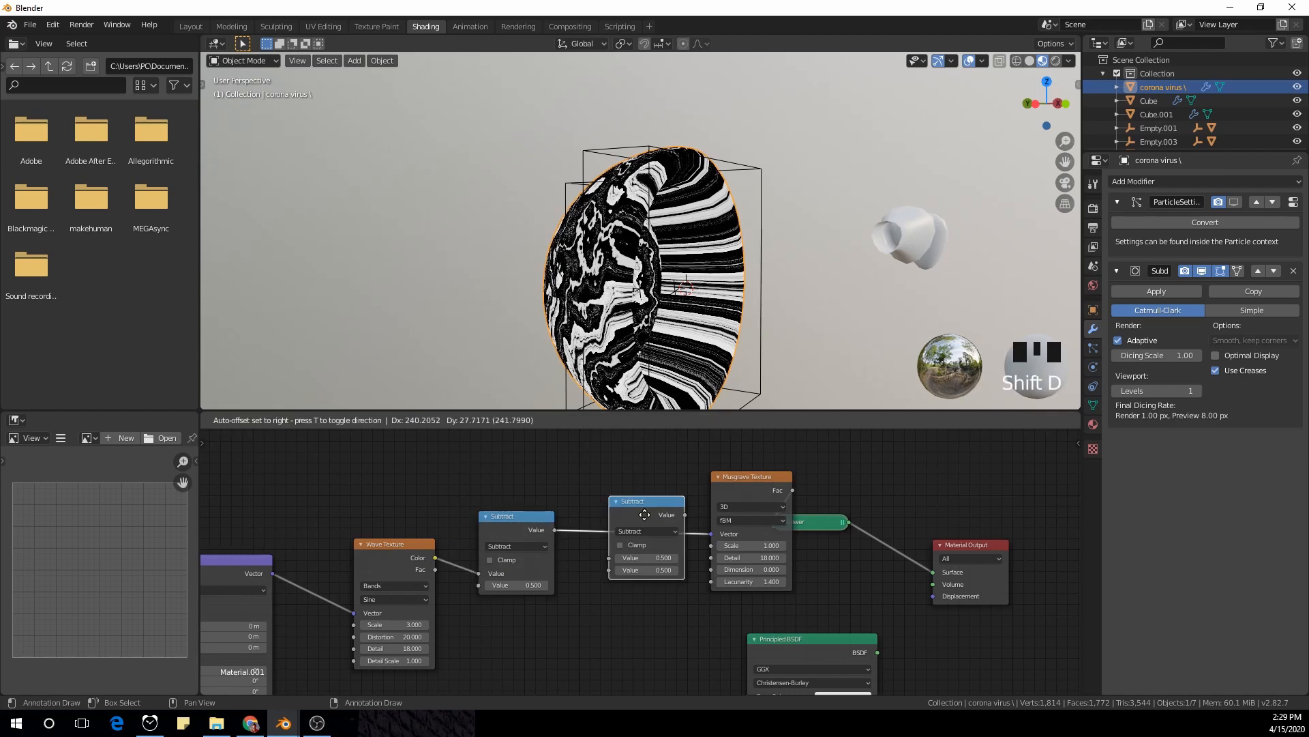
{"action": "left_click", "coordinate": [646, 523]}
Change the duplicated Math node's operation to Multiply and move it closer to the Subtract node
{"action": "scroll", "coordinate": [664, 535], "scroll_direction": "up", "scroll_amount": 1}
{"action": "left_click", "coordinate": [663, 521]}
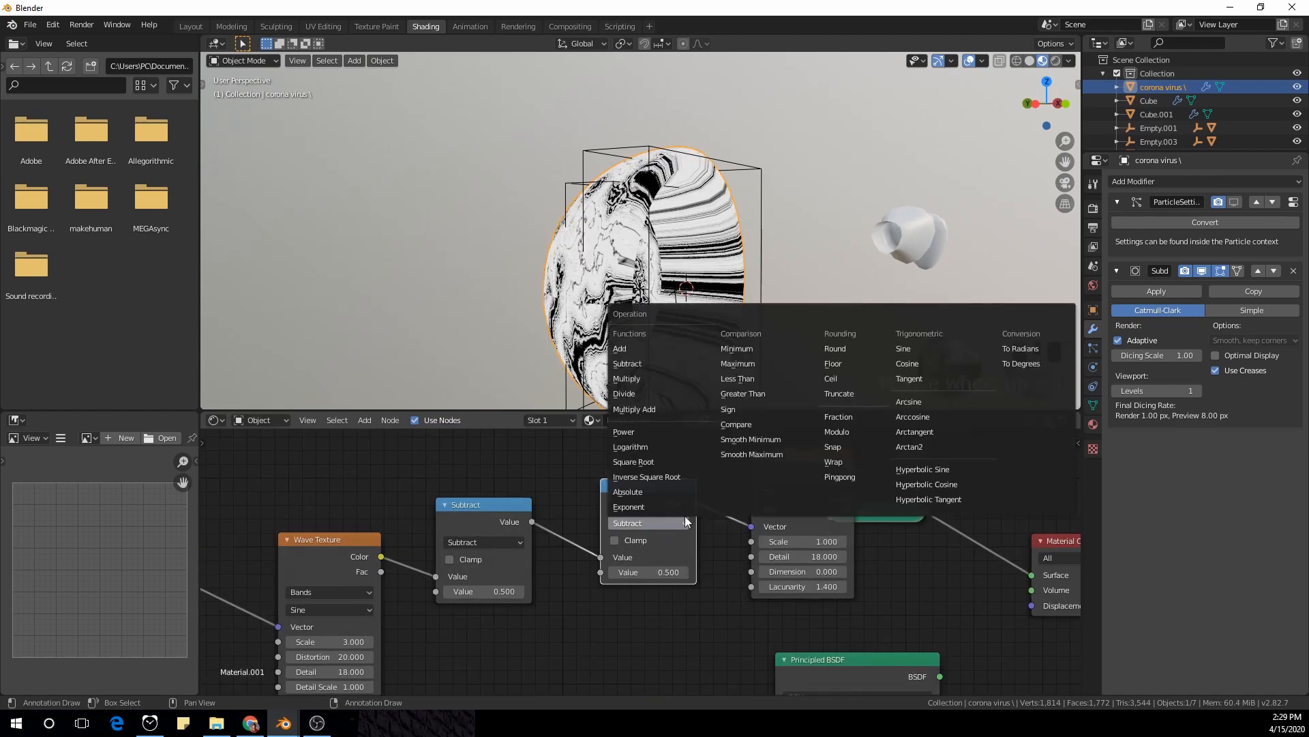
{"action": "left_click", "coordinate": [669, 380]}
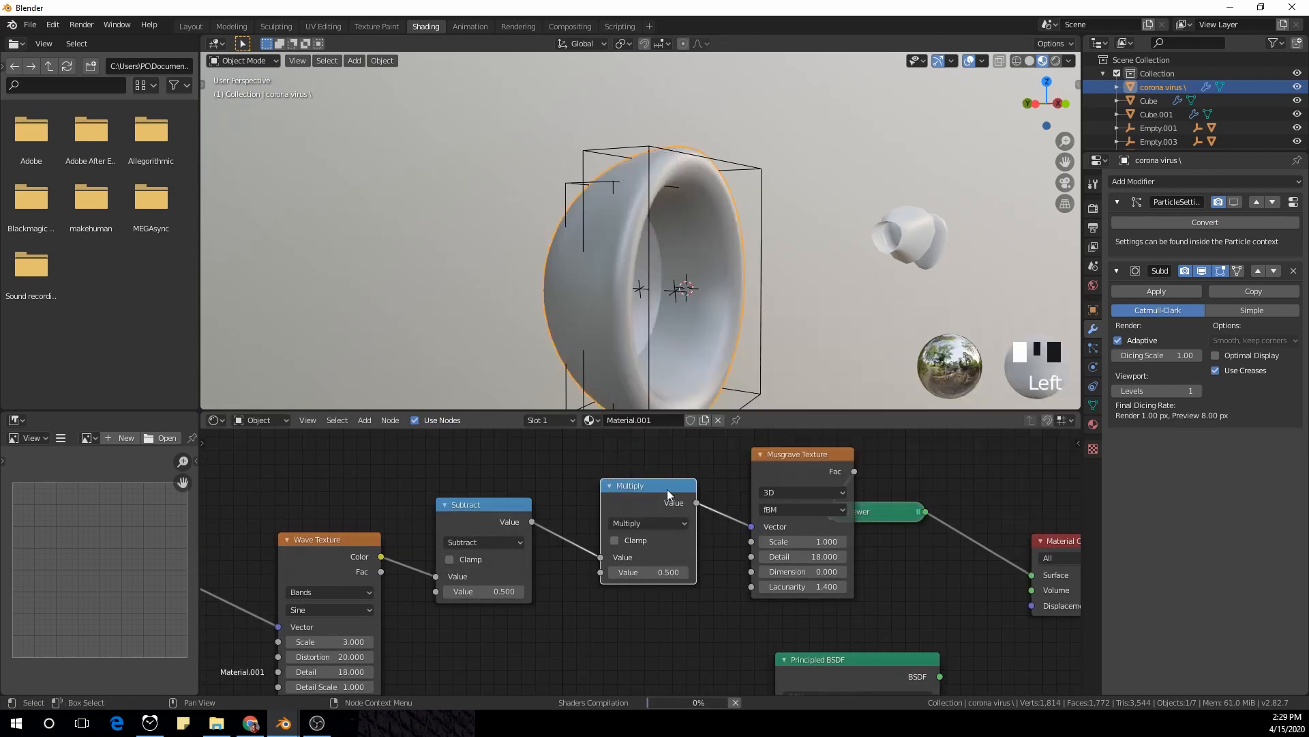
{"action": "scroll", "coordinate": [654, 547], "scroll_direction": "down", "scroll_amount": 1}
{"action": "left_click_drag", "start_coordinate": [654, 547], "coordinate": [618, 547]}
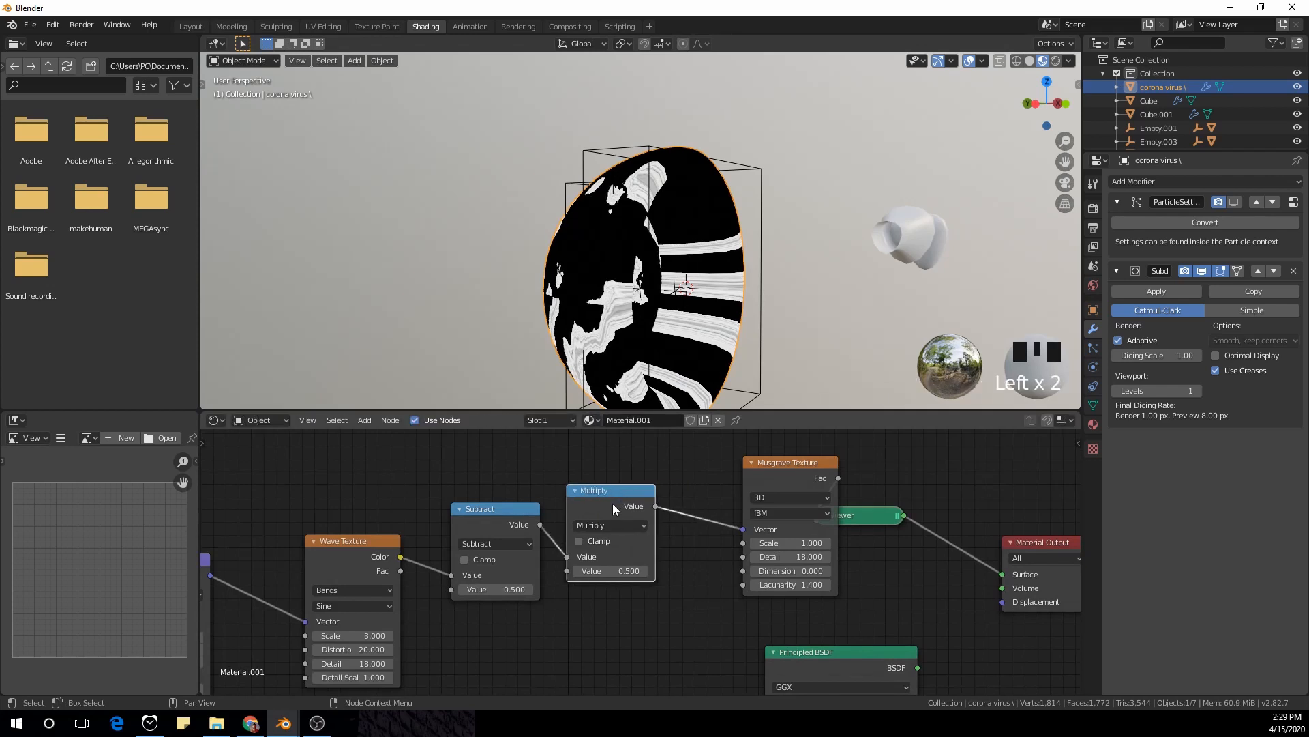
Insert a duplicate of the Multiply node before the Musgrave Texture and set its operation to Add
{"action": "key", "text": "shift+d"}
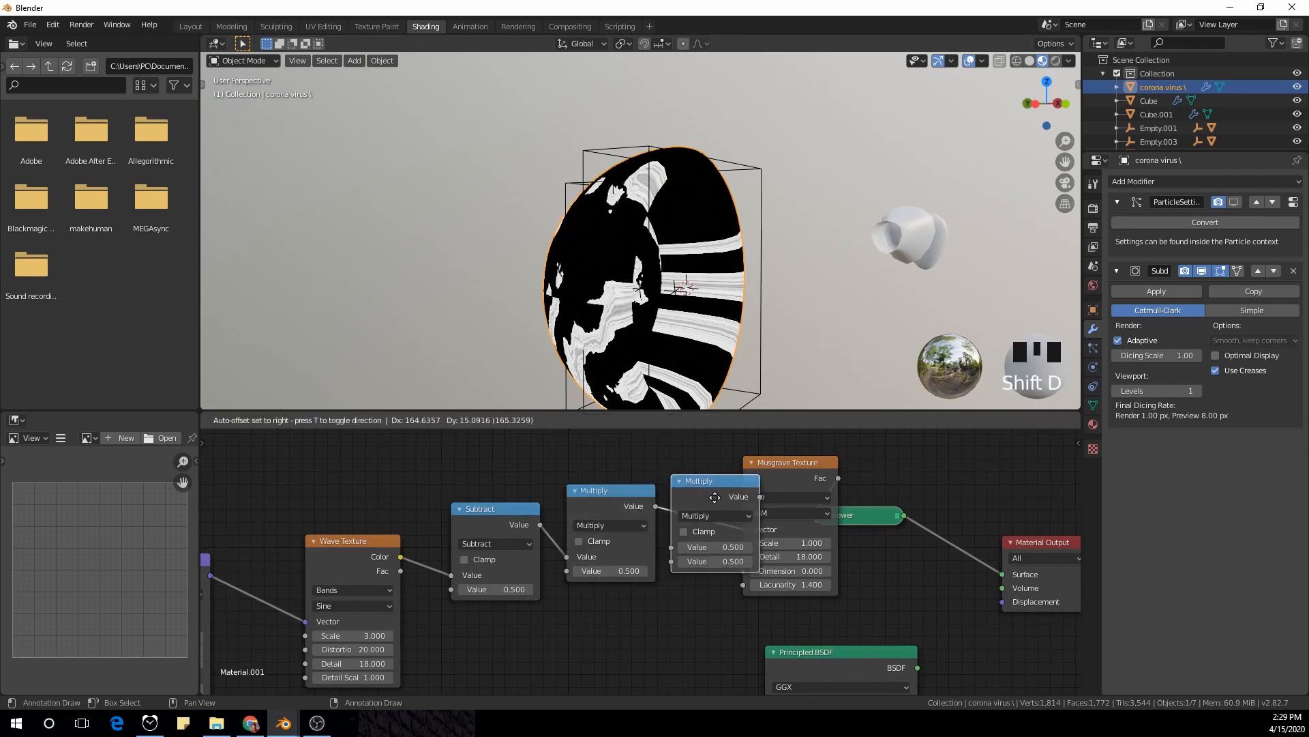
{"action": "left_click", "coordinate": [749, 498]}
{"action": "left_click", "coordinate": [750, 516]}
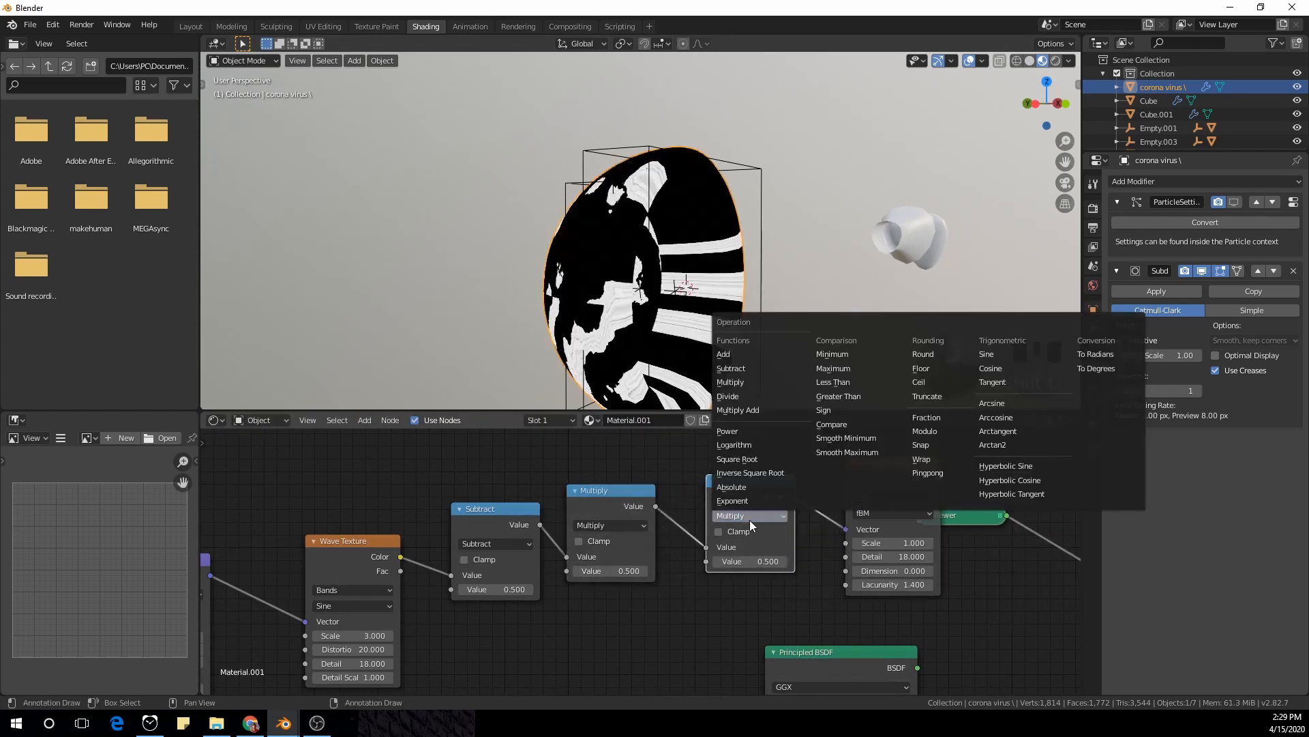
{"action": "left_click", "coordinate": [764, 354]}
Relink the Multiply node's output to the second Value input of the Add node
{"action": "scroll", "coordinate": [630, 471], "scroll_direction": "down", "scroll_amount": 1}
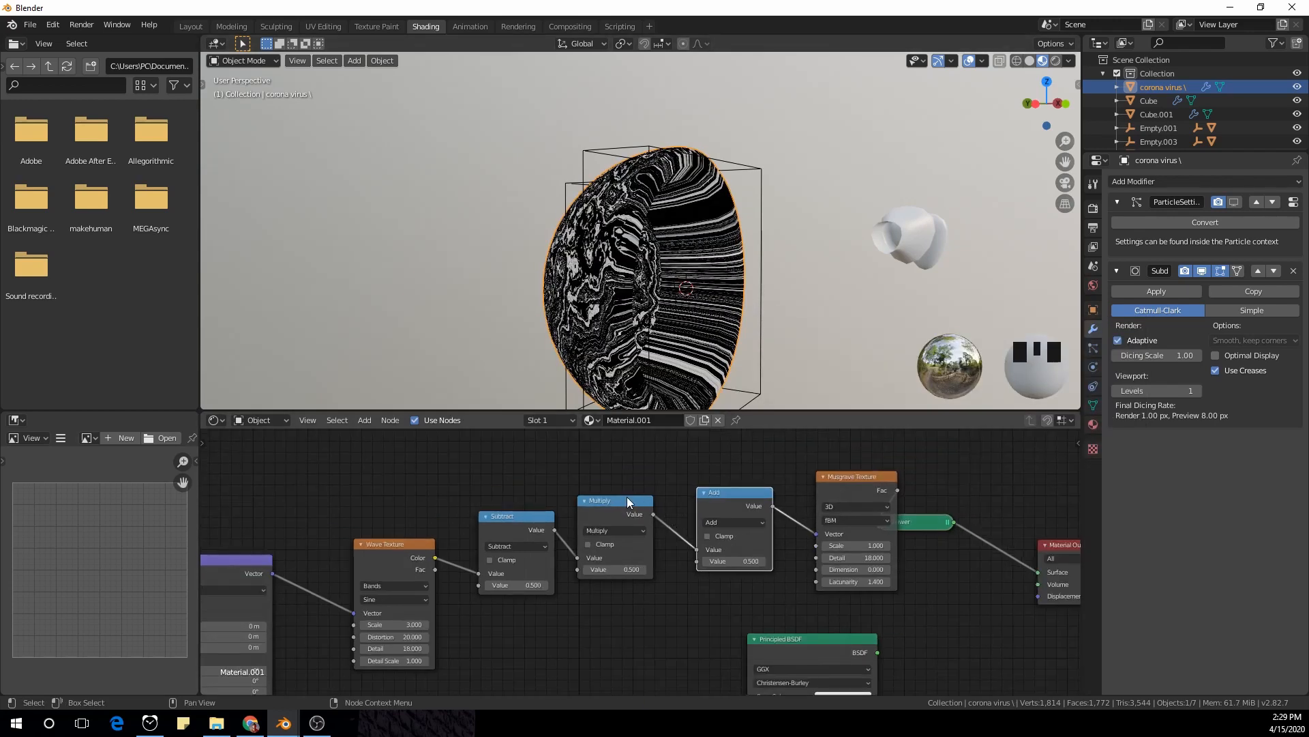
{"action": "scroll", "coordinate": [628, 502], "scroll_direction": "down", "scroll_amount": 1}
{"action": "scroll", "coordinate": [754, 554], "scroll_direction": "up", "scroll_amount": 2}
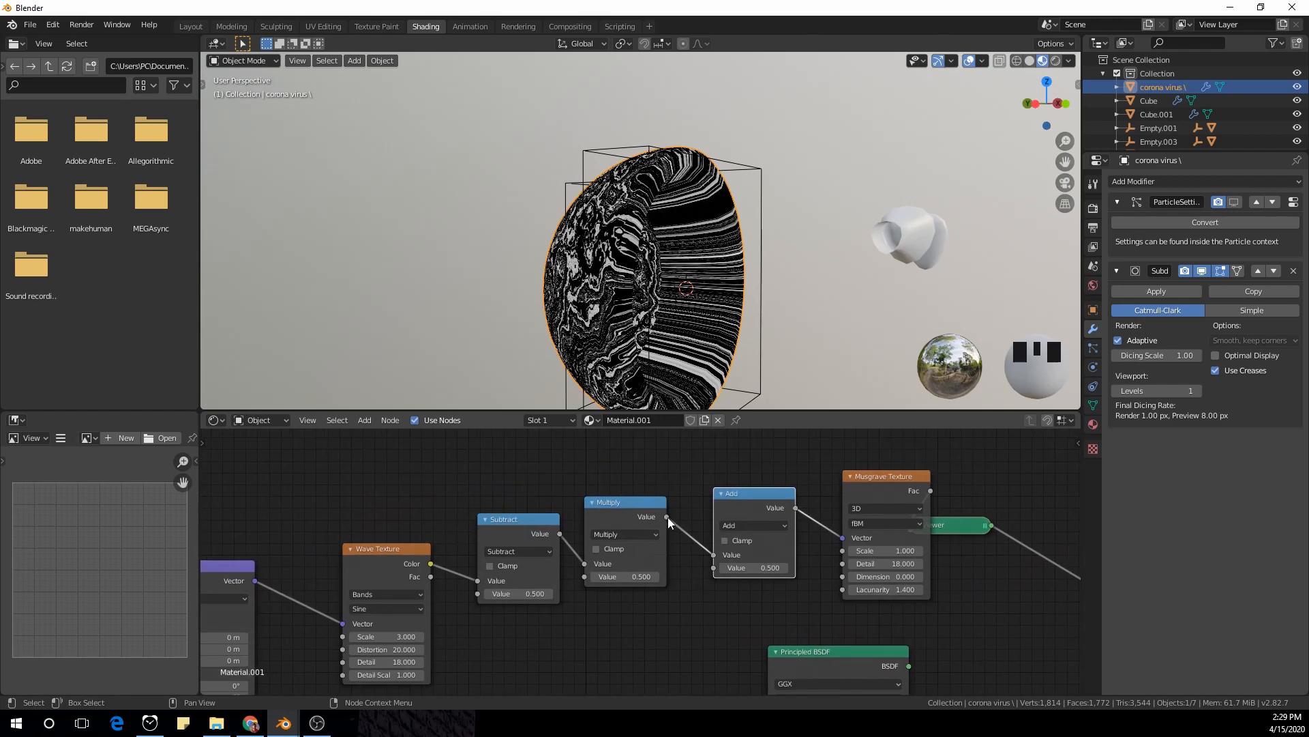
{"action": "left_click_drag", "start_coordinate": [714, 557], "coordinate": [711, 571]}
{"action": "scroll", "coordinate": [634, 593], "scroll_direction": "down", "scroll_amount": 5}
{"action": "middle_click_drag", "start_coordinate": [619, 604], "coordinate": [741, 580]}
{"action": "scroll", "coordinate": [331, 576], "scroll_direction": "up", "scroll_amount": 3}
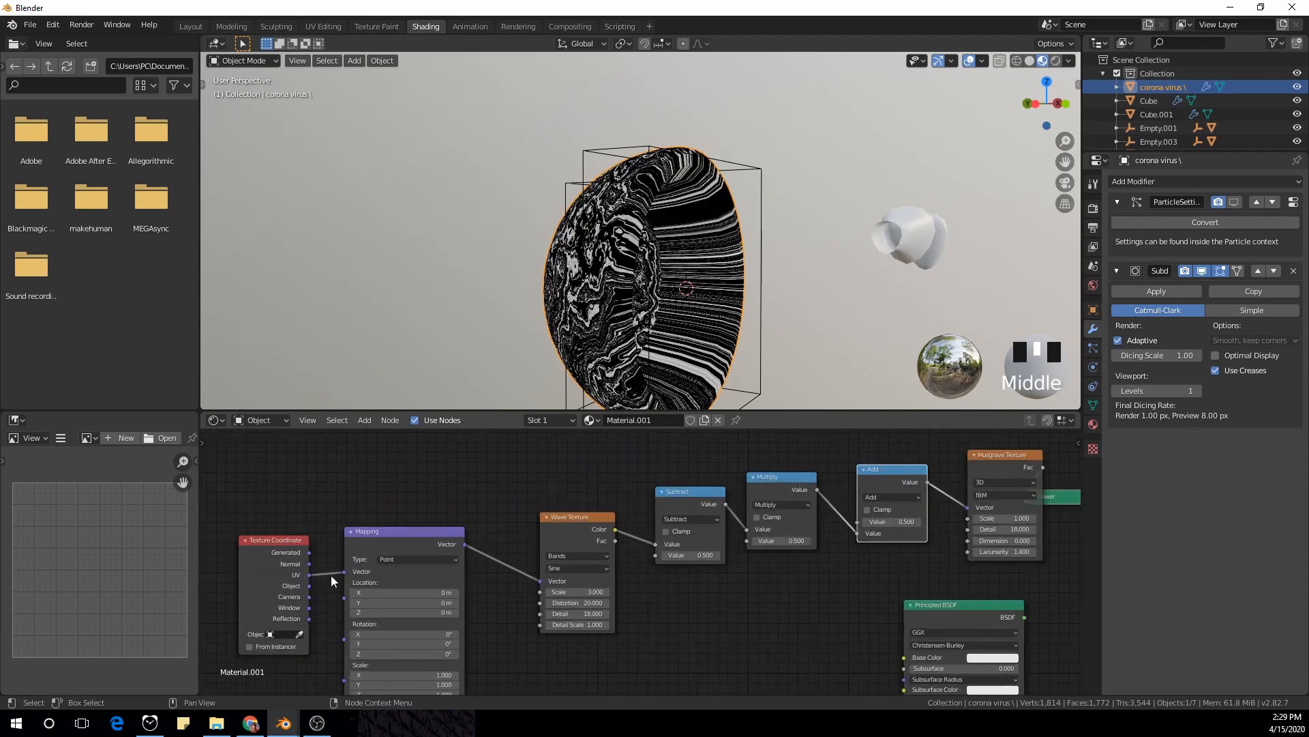
Link the Texture Coordinate's UV output to the Add node's first Value input and move the Viewer node away from the Musgrave Texture
{"action": "mouse_move", "coordinate": [311, 576]}
{"action": "left_mouse_down"}
{"action": "mouse_move", "coordinate": [701, 477]}
{"action": "mouse_move", "coordinate": [854, 521]}
{"action": "left_mouse_up"}
{"action": "middle_click_drag", "start_coordinate": [829, 618], "coordinate": [655, 658]}
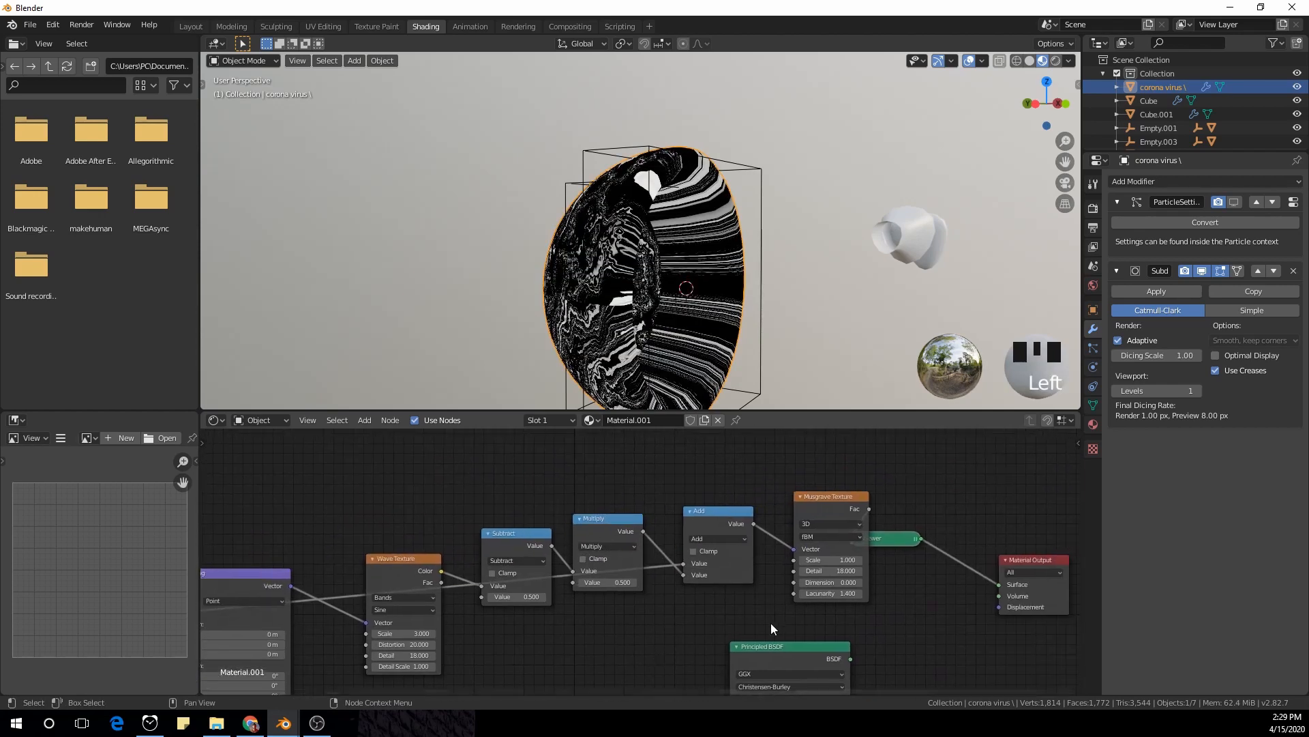
{"action": "scroll", "coordinate": [887, 599], "scroll_direction": "down", "scroll_amount": 2}
{"action": "middle_click_drag", "start_coordinate": [886, 599], "coordinate": [602, 580]}
{"action": "left_click_drag", "start_coordinate": [615, 532], "coordinate": [780, 483]}
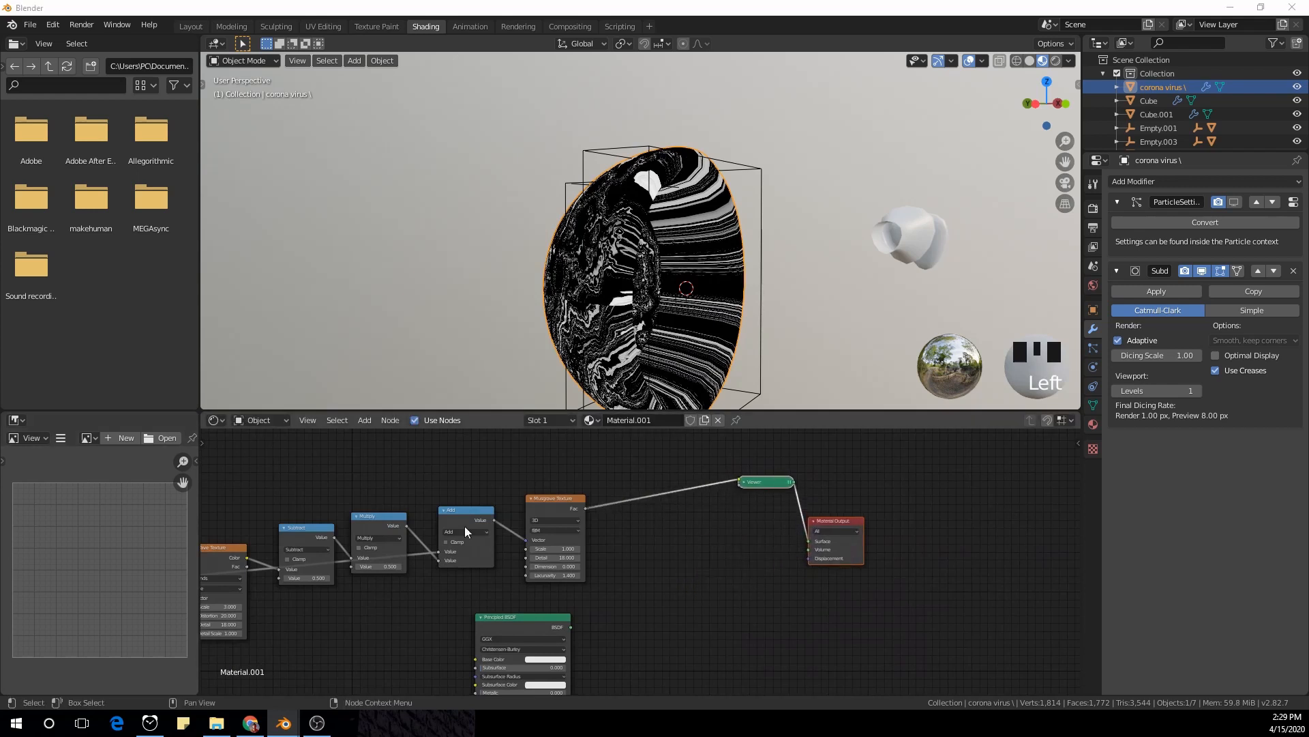
Insert a Map Range node into the link between the Musgrave Texture and the Viewer
{"action": "left_click", "coordinate": [731, 577]}
{"action": "key", "text": "shift+a"}
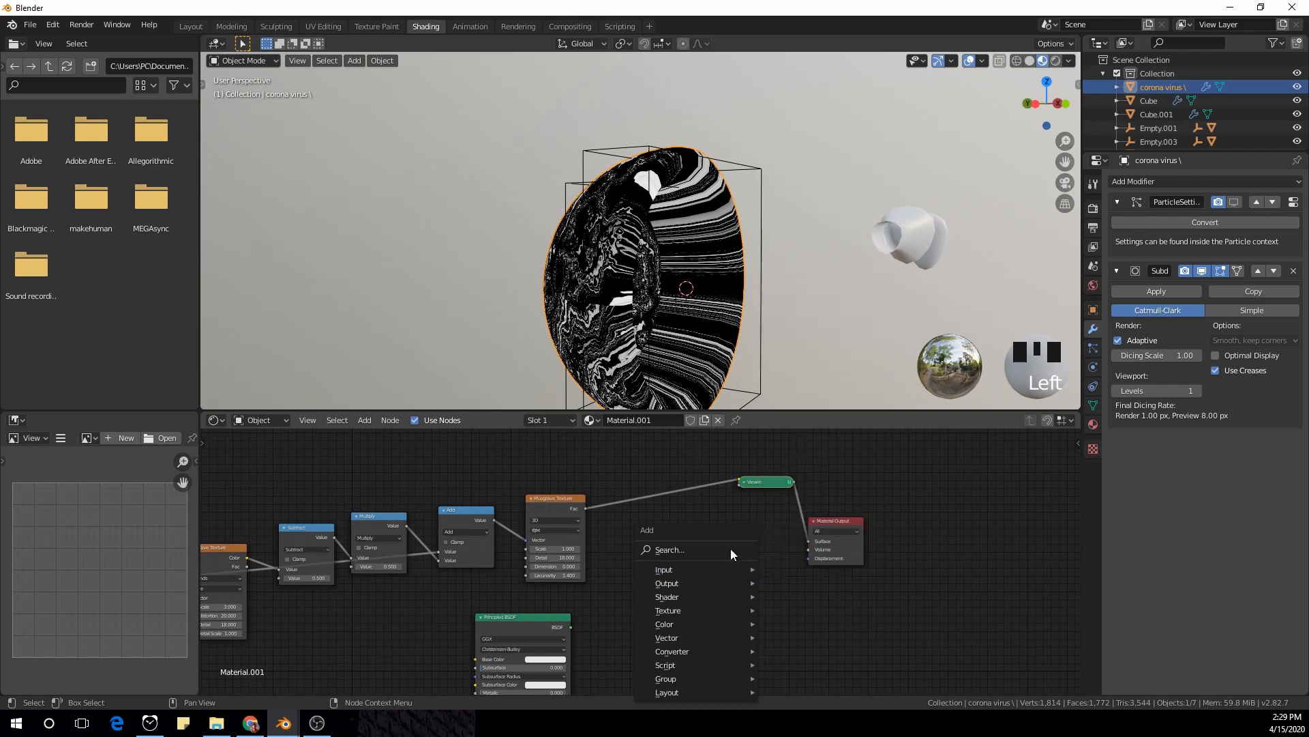
{"action": "left_click", "coordinate": [731, 549]}
{"action": "type", "text": "map"}
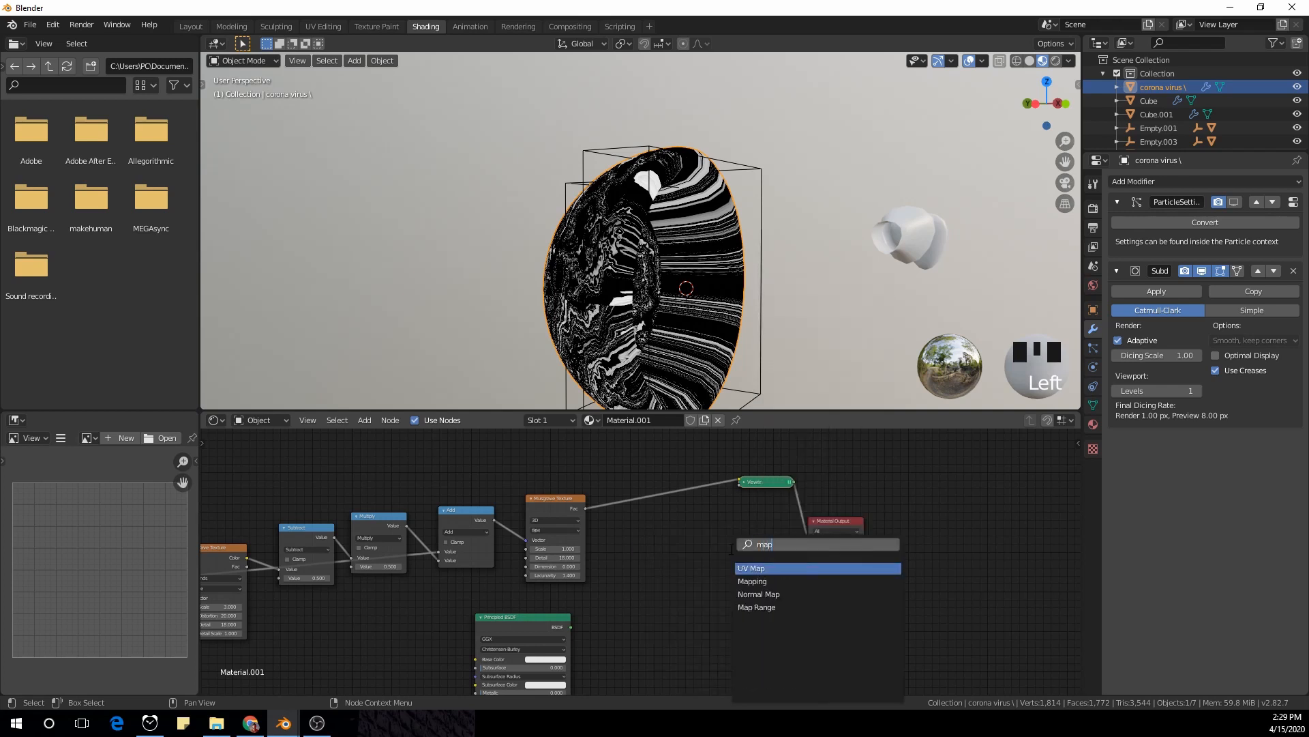
{"action": "key", "text": "Down"}
{"action": "key", "text": "Down"}
{"action": "key", "text": "Down"}
{"action": "key", "text": "Return"}
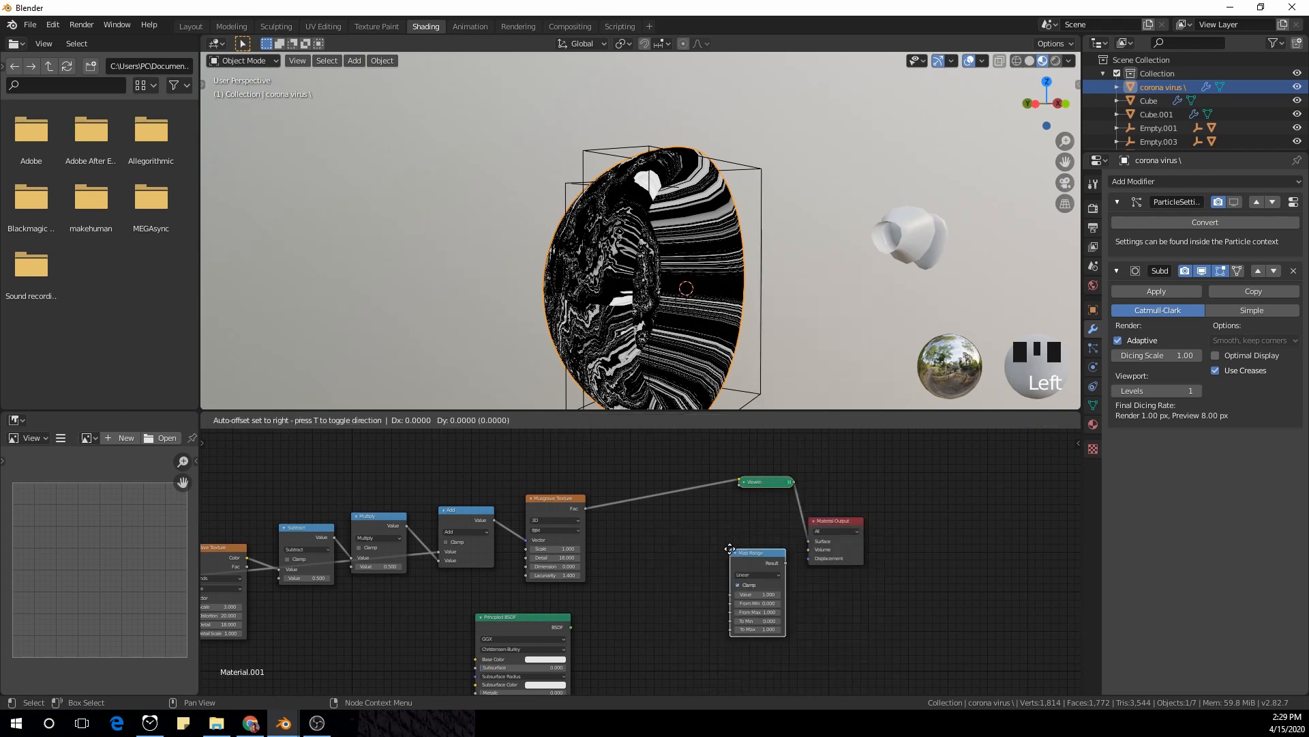
{"action": "left_click", "coordinate": [613, 477]}
Set the Map Range node's From Min to -2.000 and From Max to 5.600
{"action": "scroll", "coordinate": [682, 491], "scroll_direction": "up", "scroll_amount": 6}
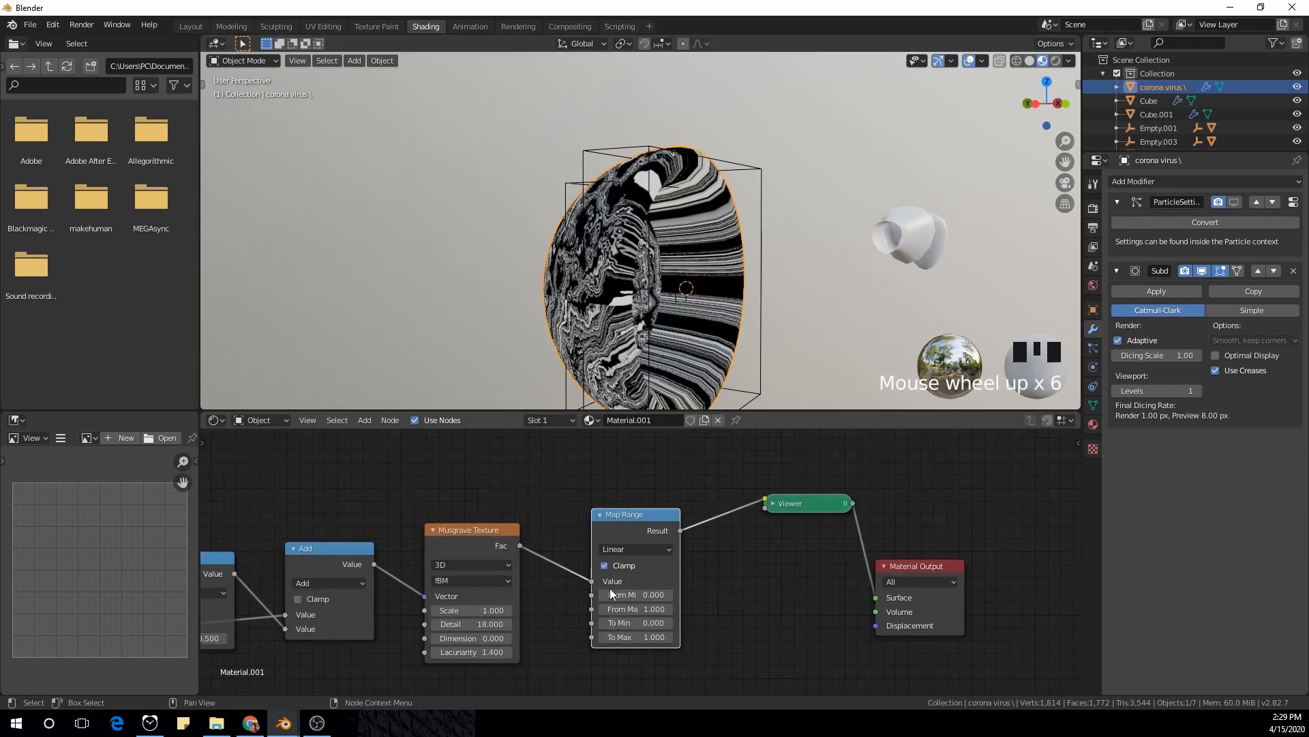
{"action": "scroll", "coordinate": [610, 590], "scroll_direction": "up", "scroll_amount": 1}
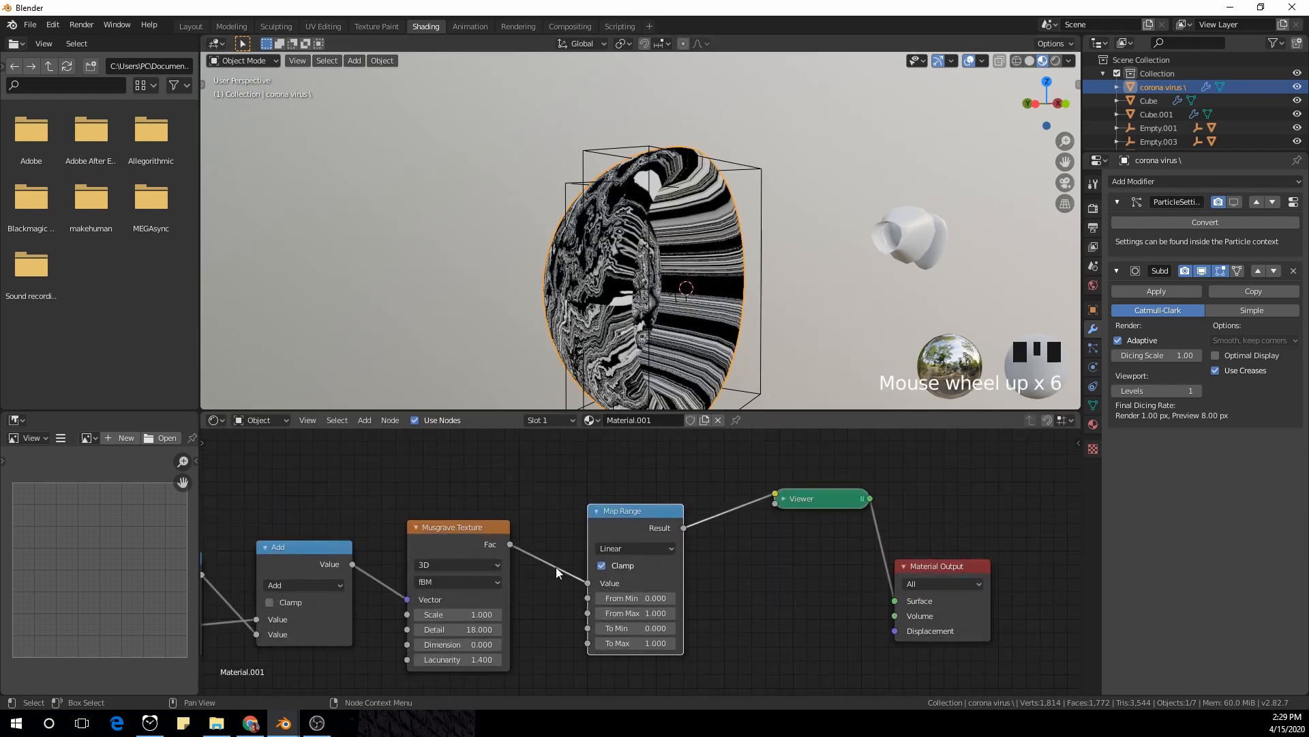
{"action": "scroll", "coordinate": [772, 620], "scroll_direction": "up", "scroll_amount": 1}
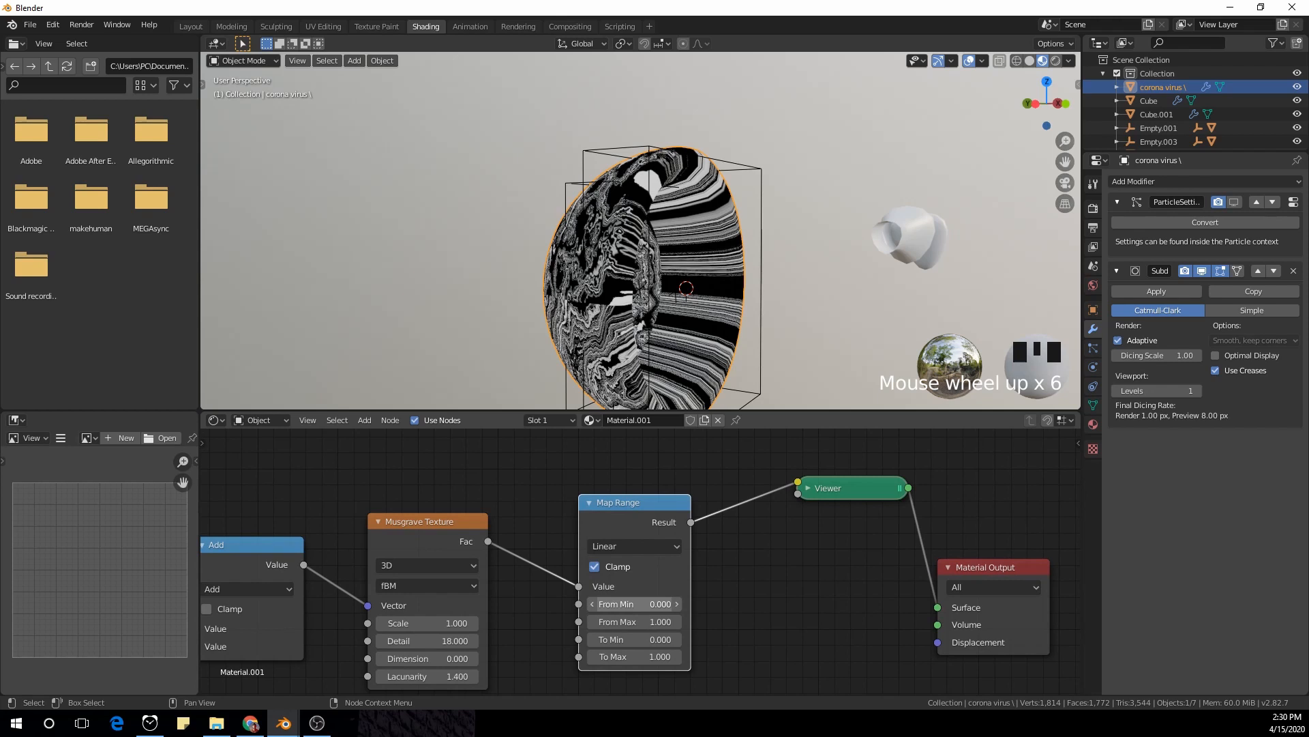
{"action": "left_click_drag", "start_coordinate": [636, 604], "coordinate": [621, 604]}
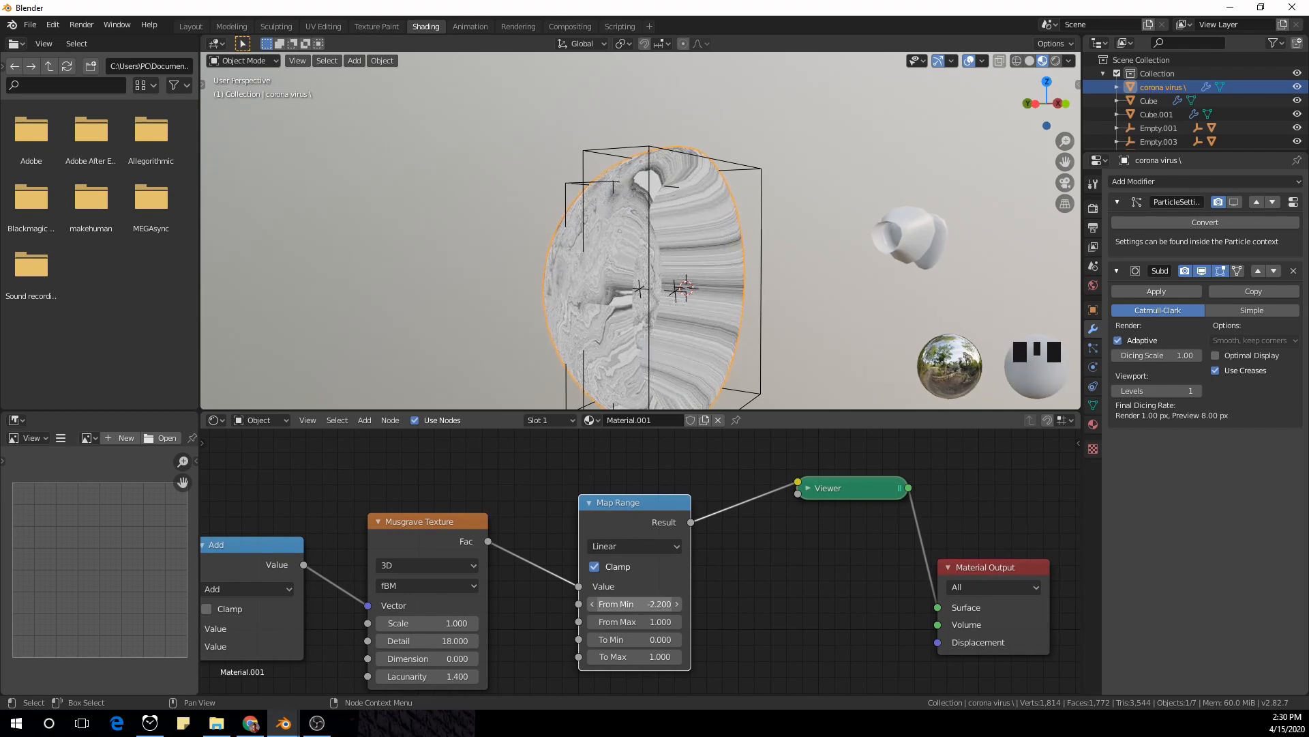
{"action": "left_click", "coordinate": [682, 603]}
{"action": "left_click", "coordinate": [682, 603]}
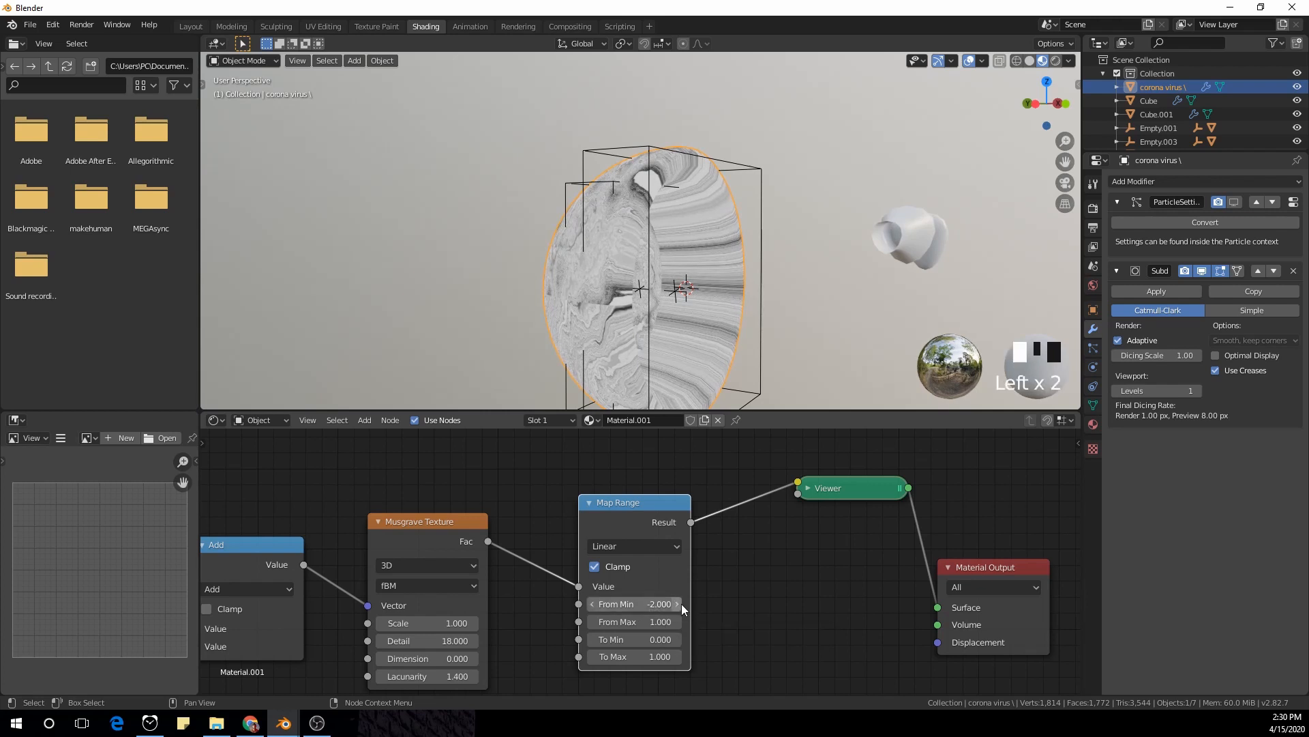
{"action": "scroll", "coordinate": [678, 644], "scroll_direction": "up", "scroll_amount": 1}
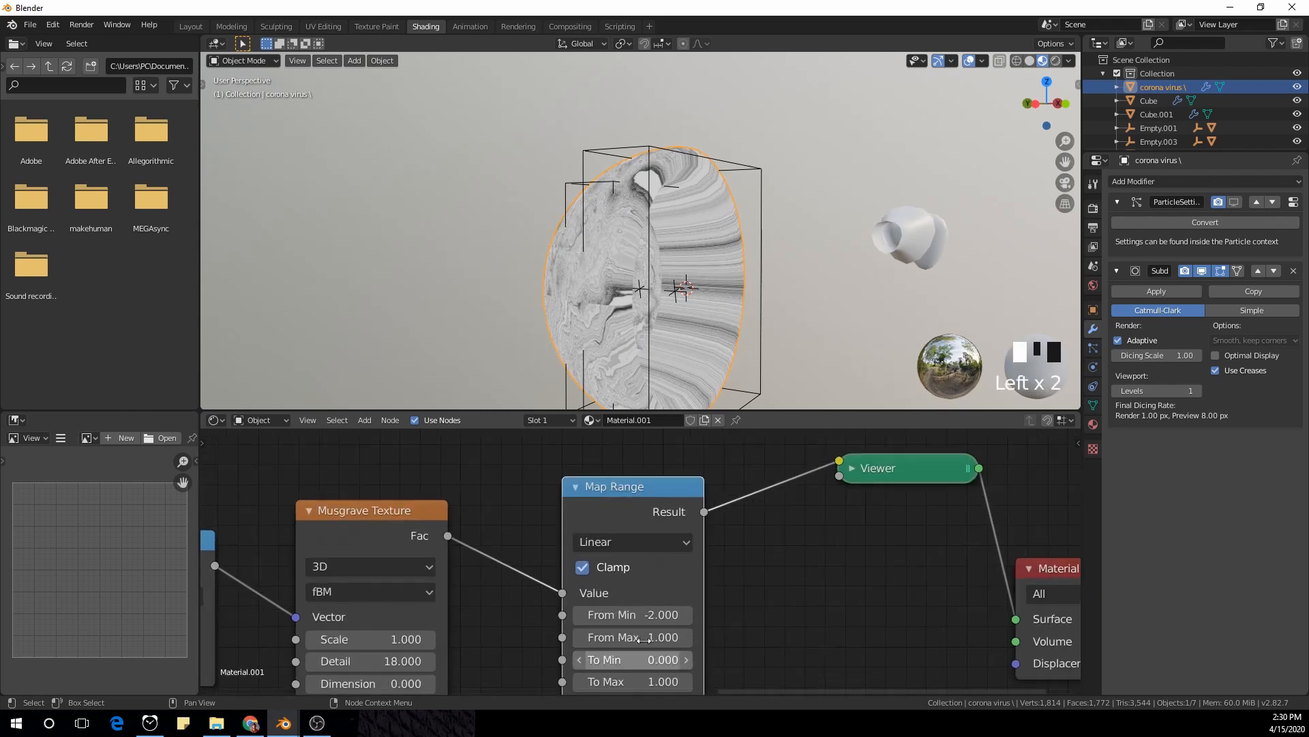
{"action": "left_click_drag", "start_coordinate": [628, 637], "coordinate": [716, 637]}
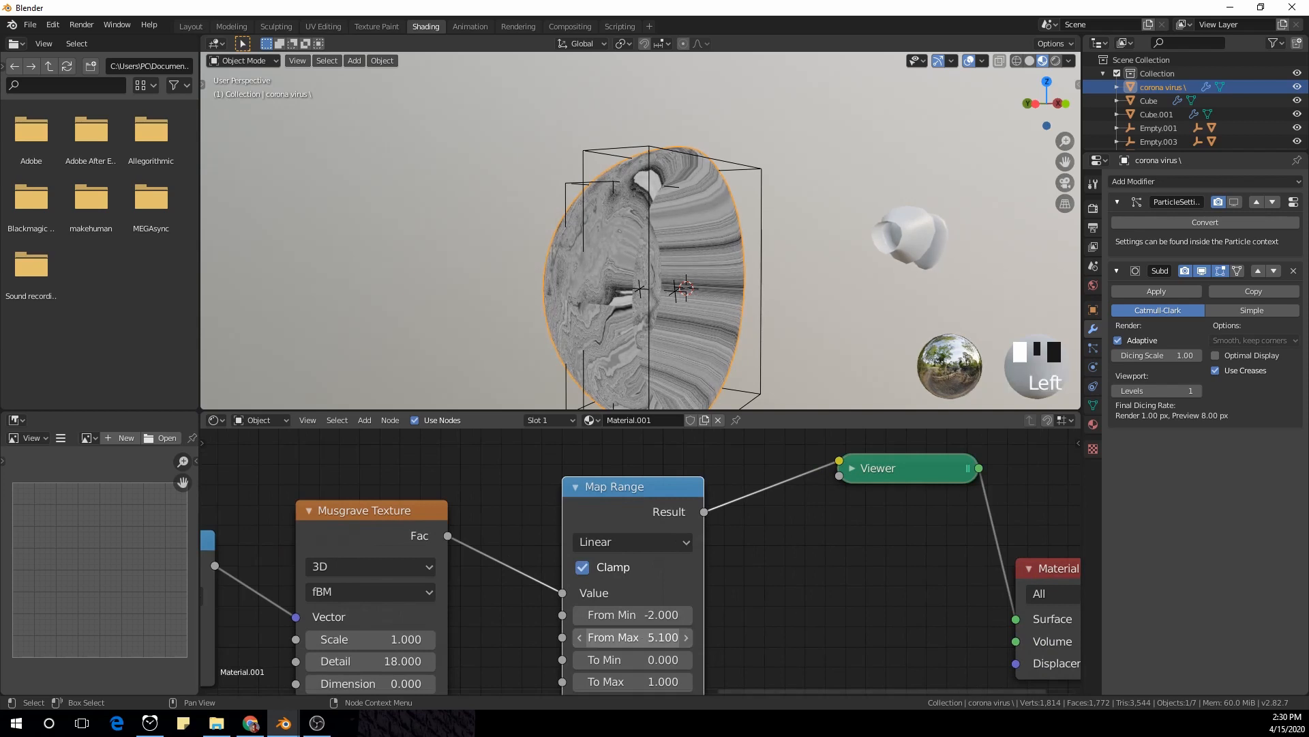
{"action": "left_click_drag", "start_coordinate": [716, 637], "coordinate": [727, 637]}
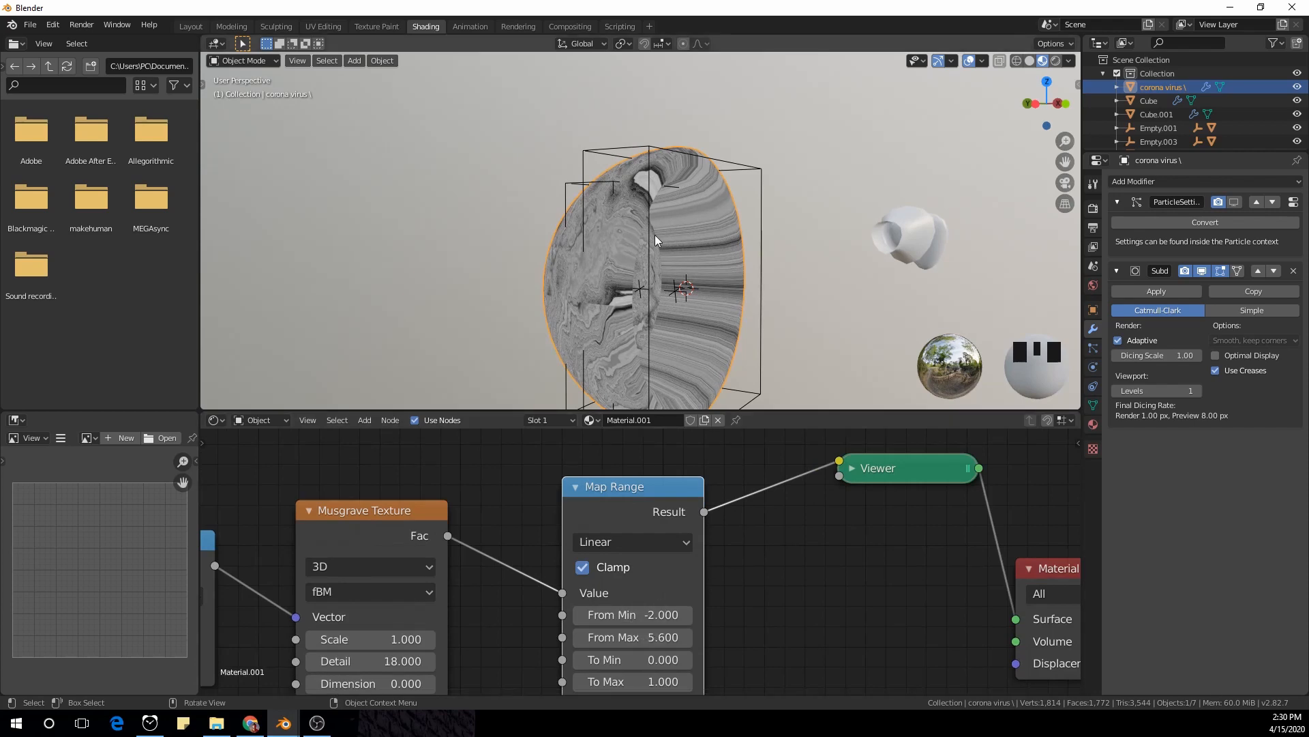
Move the Viewer and Material Output nodes together farther away from the Map Range node to make room
{"action": "middle_click_drag", "start_coordinate": [655, 234], "coordinate": [652, 315]}
{"action": "scroll", "coordinate": [759, 568], "scroll_direction": "down", "scroll_amount": 3}
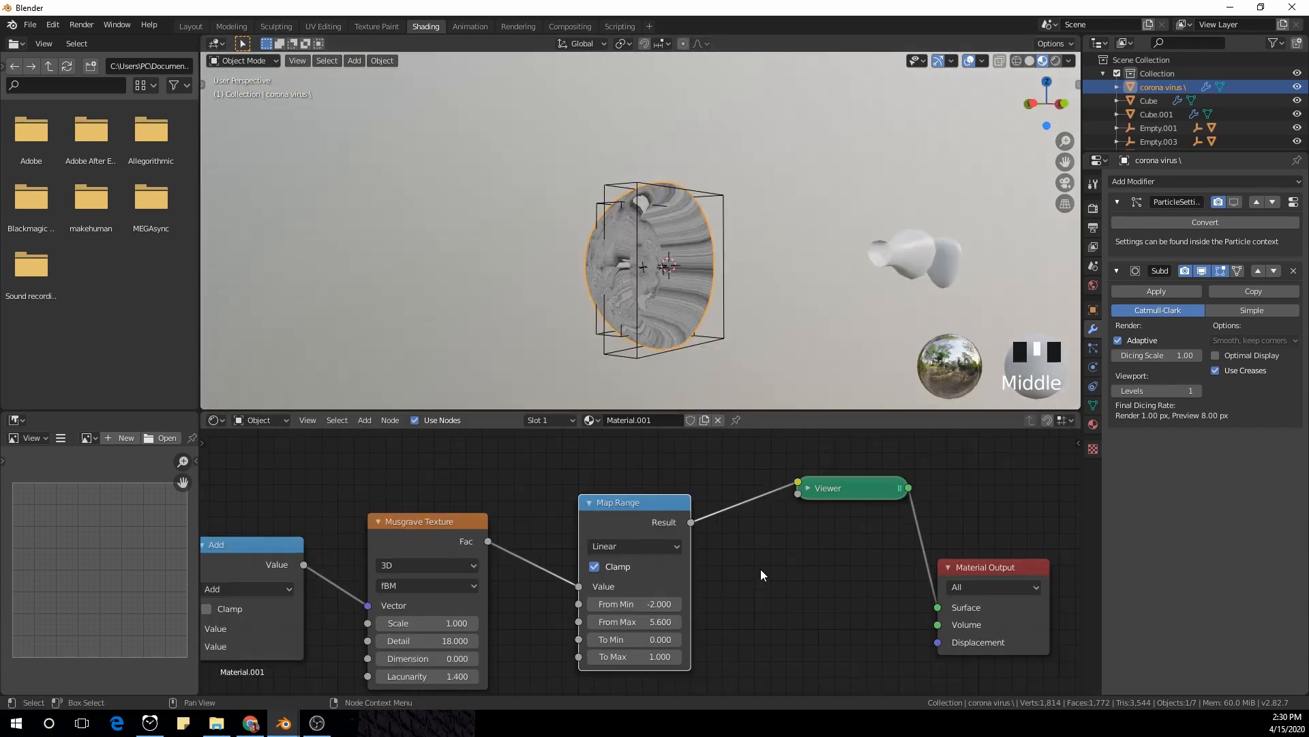
{"action": "middle_click_drag", "start_coordinate": [710, 583], "coordinate": [640, 591]}
{"action": "scroll", "coordinate": [640, 592], "scroll_direction": "up", "scroll_amount": 1}
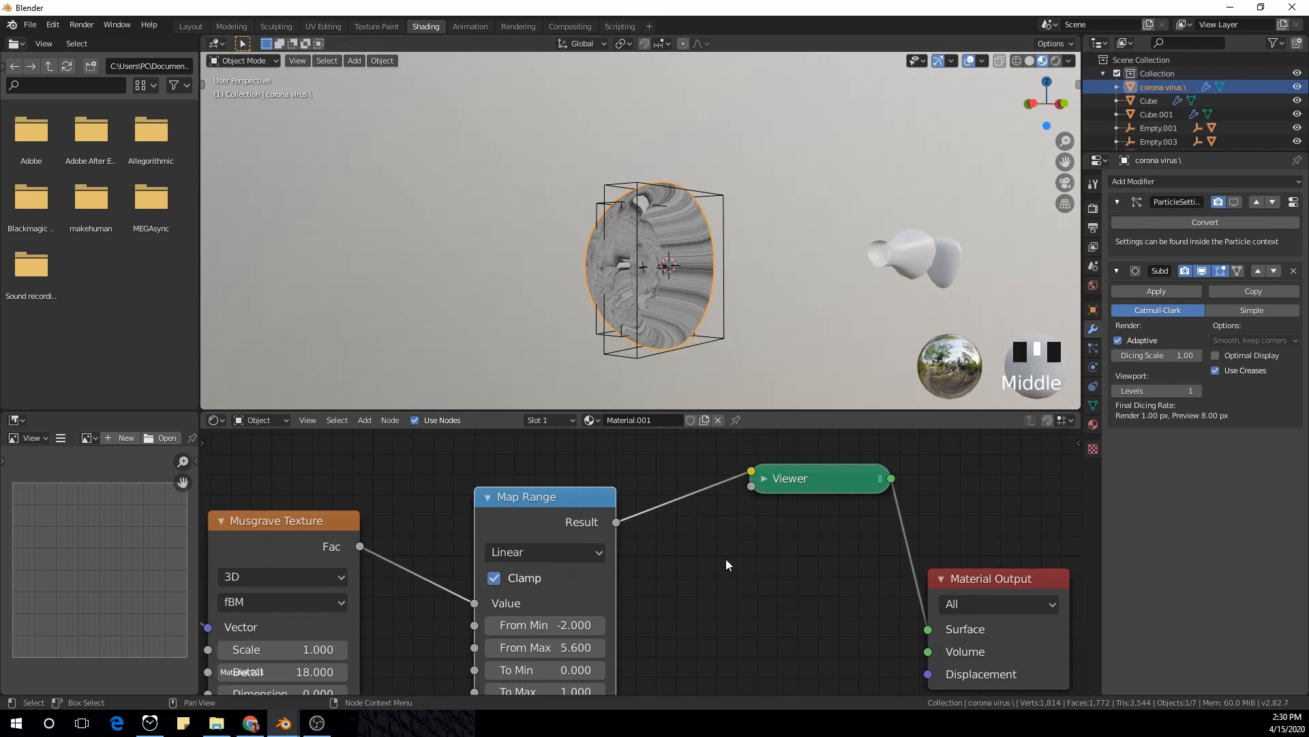
{"action": "scroll", "coordinate": [695, 598], "scroll_direction": "down", "scroll_amount": 1}
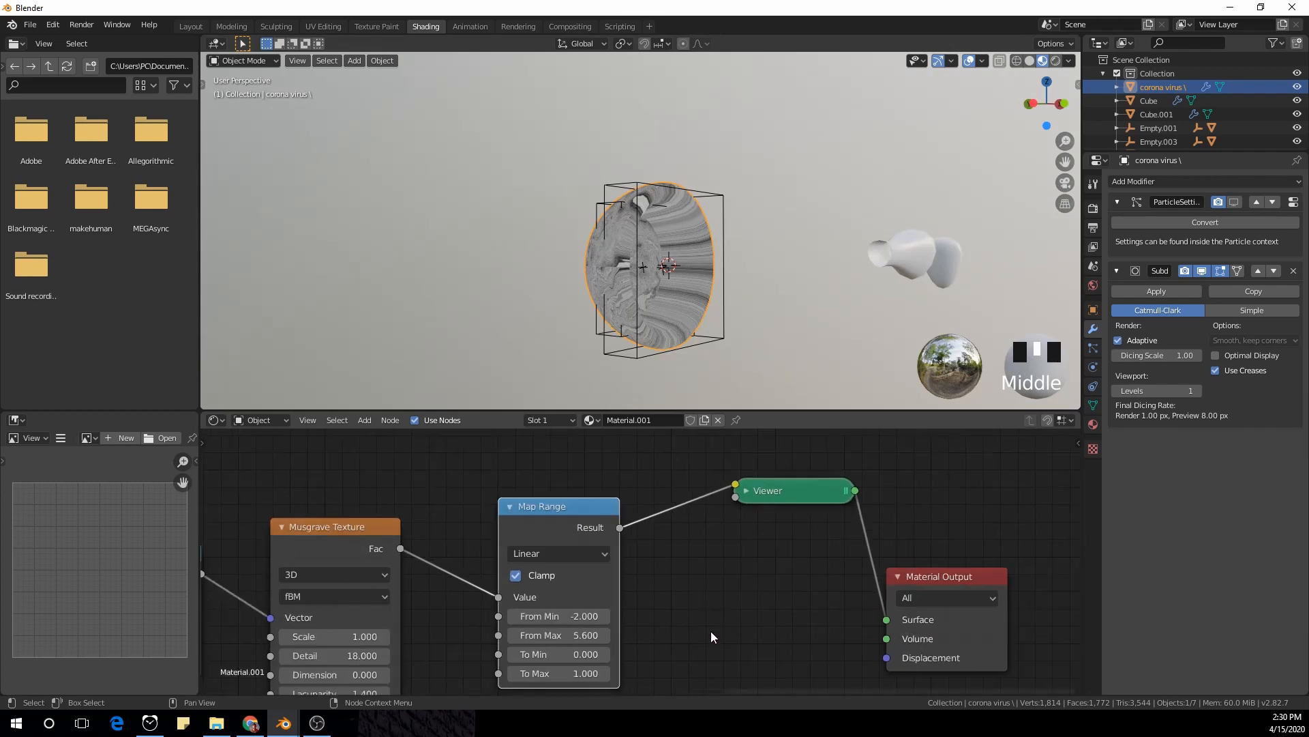
{"action": "scroll", "coordinate": [718, 625], "scroll_direction": "down", "scroll_amount": 1}
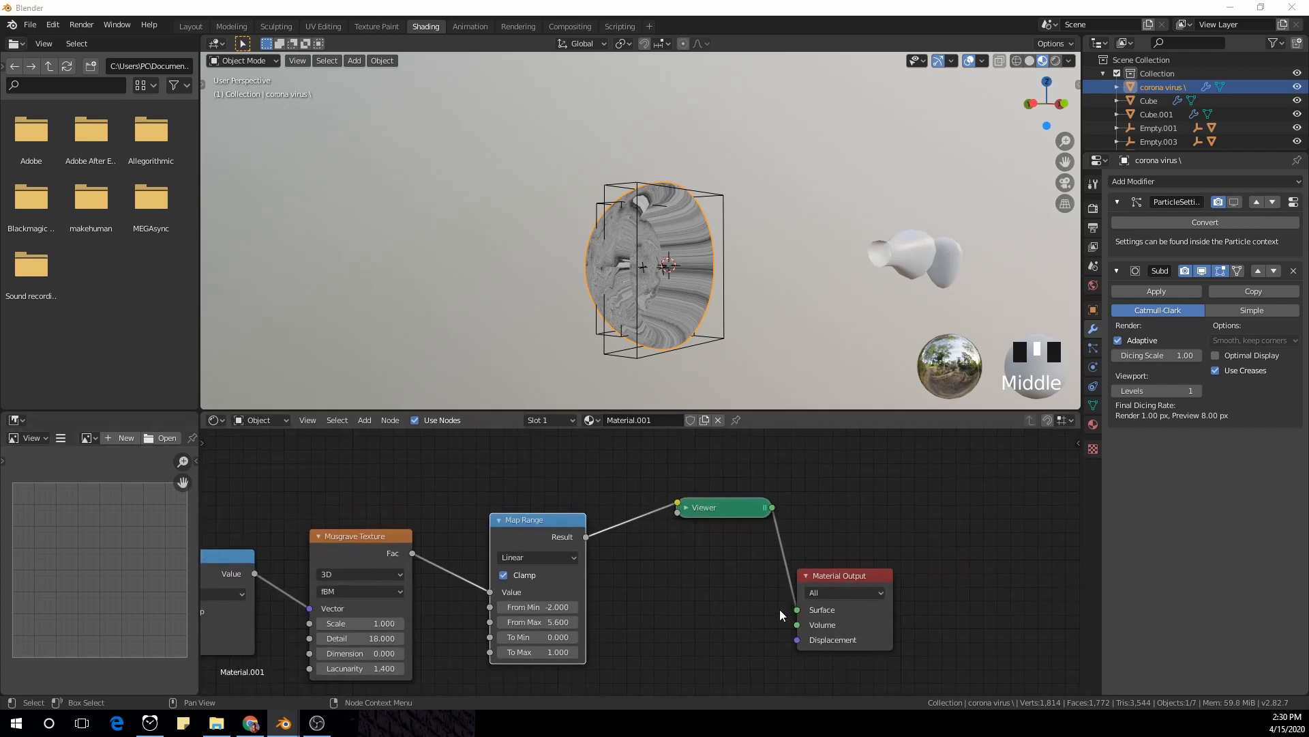
{"action": "scroll", "coordinate": [688, 593], "scroll_direction": "down", "scroll_amount": 2}
{"action": "middle_click_drag", "start_coordinate": [706, 582], "coordinate": [668, 575]}
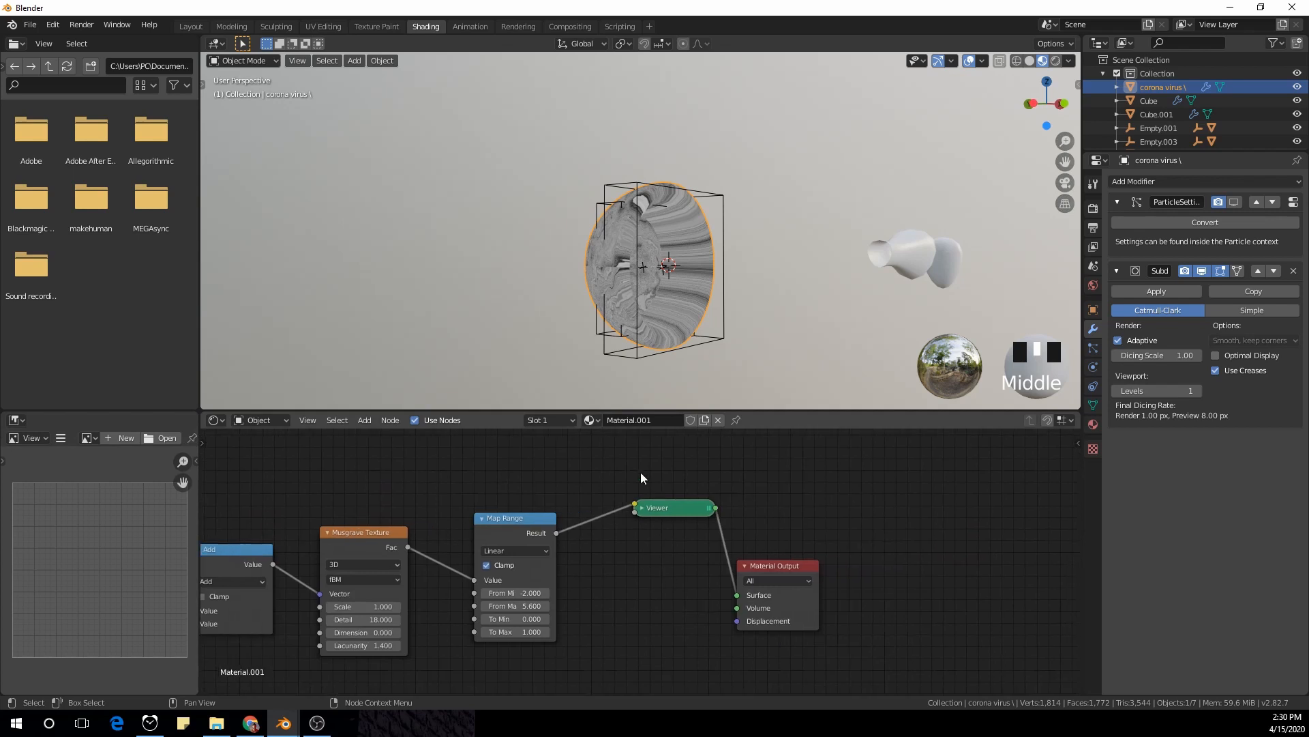
{"action": "left_click_drag", "start_coordinate": [640, 472], "coordinate": [807, 592]}
{"action": "key", "text": "g"}
{"action": "left_click", "coordinate": [1020, 588]}
{"action": "scroll", "coordinate": [752, 616], "scroll_direction": "down", "scroll_amount": 1}
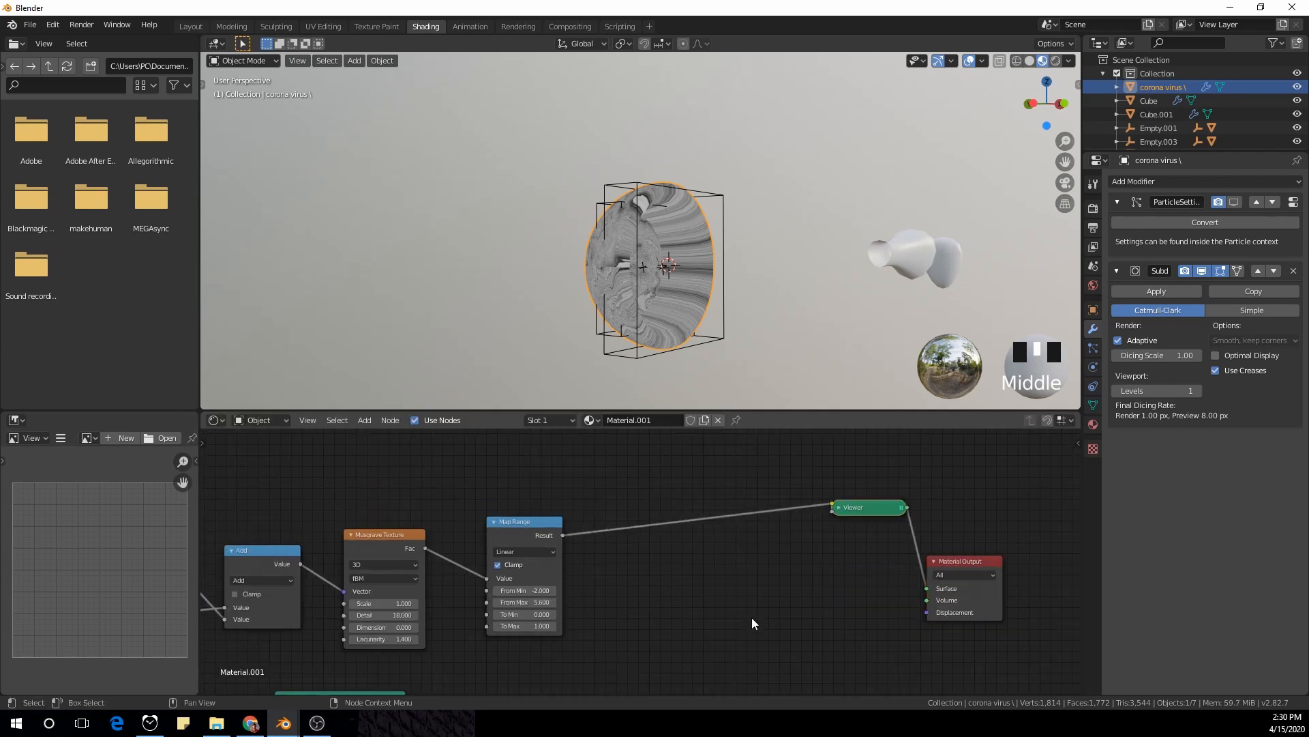
Insert a ColorRamp node into the link between the Map Range node and the Viewer
{"action": "key", "text": "shift+a"}
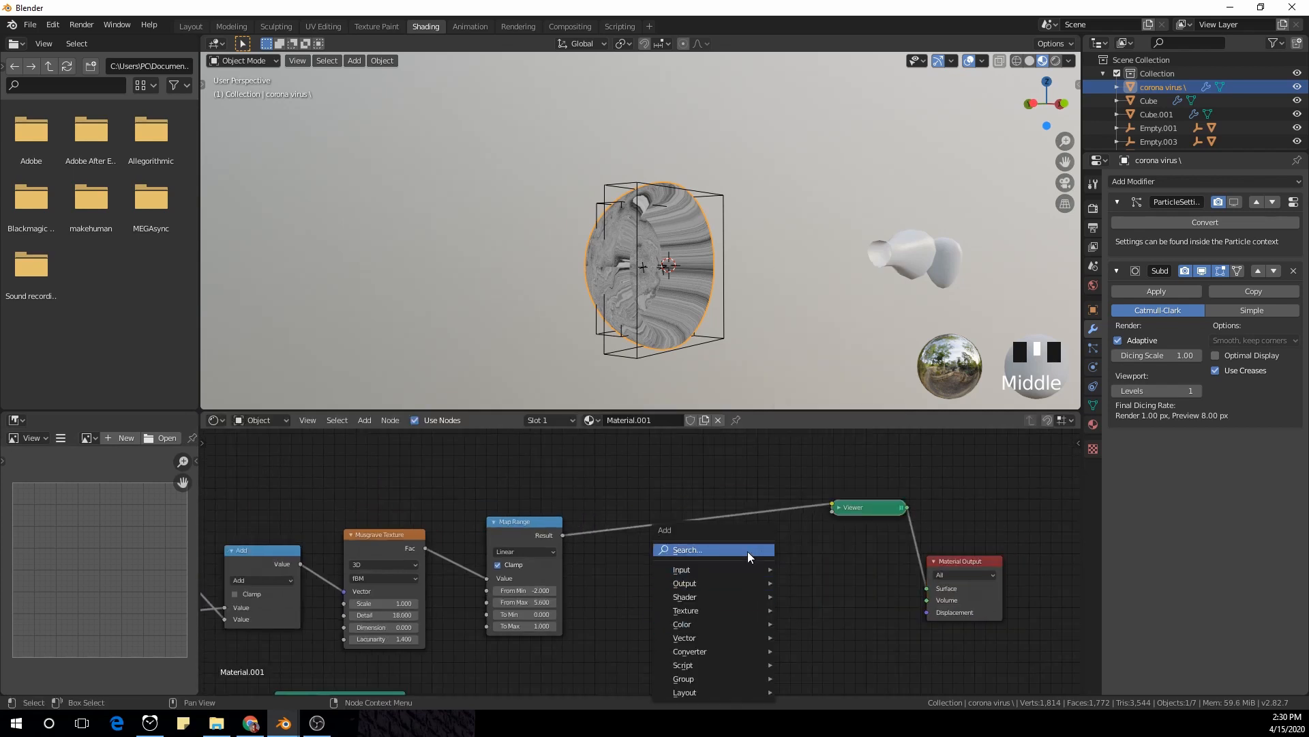
{"action": "left_click", "coordinate": [747, 551]}
{"action": "type", "text": "colo"}
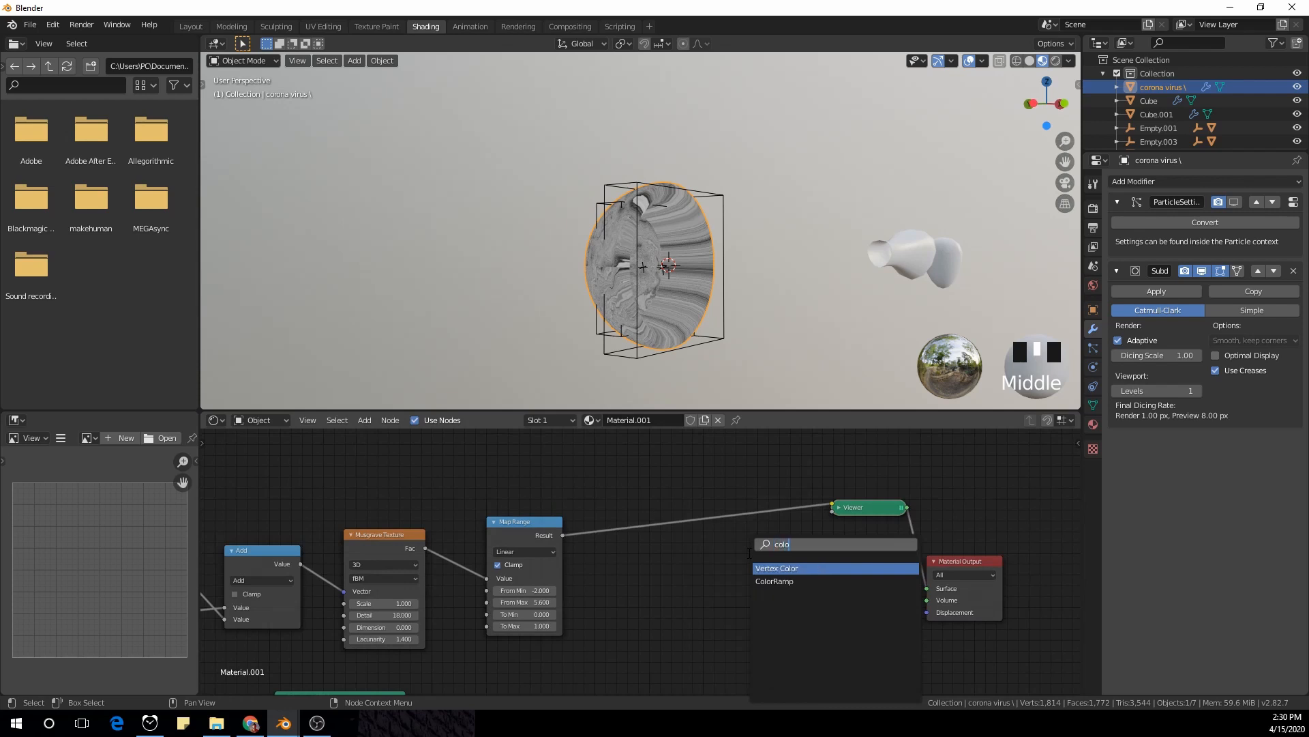
{"action": "key", "text": "Down"}
{"action": "key", "text": "Return"}
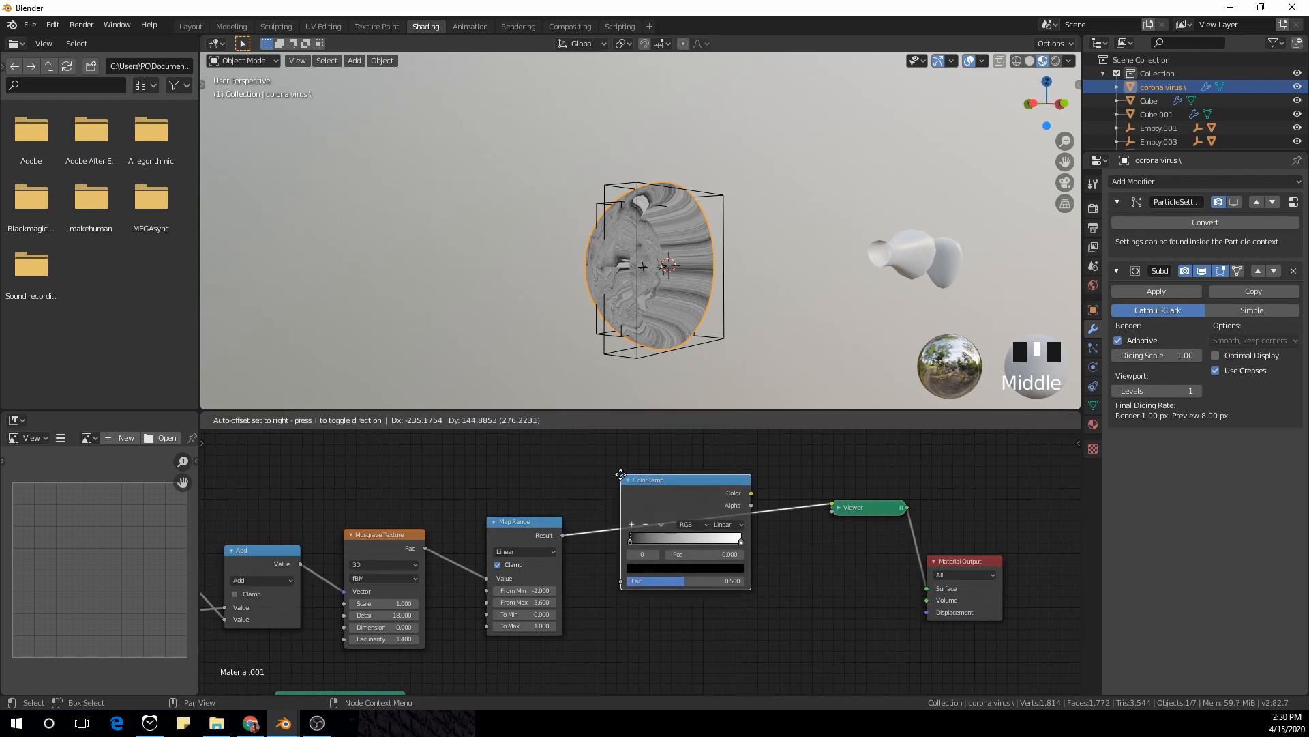
{"action": "left_click", "coordinate": [621, 474]}
{"action": "scroll", "coordinate": [658, 645], "scroll_direction": "up", "scroll_amount": 2}
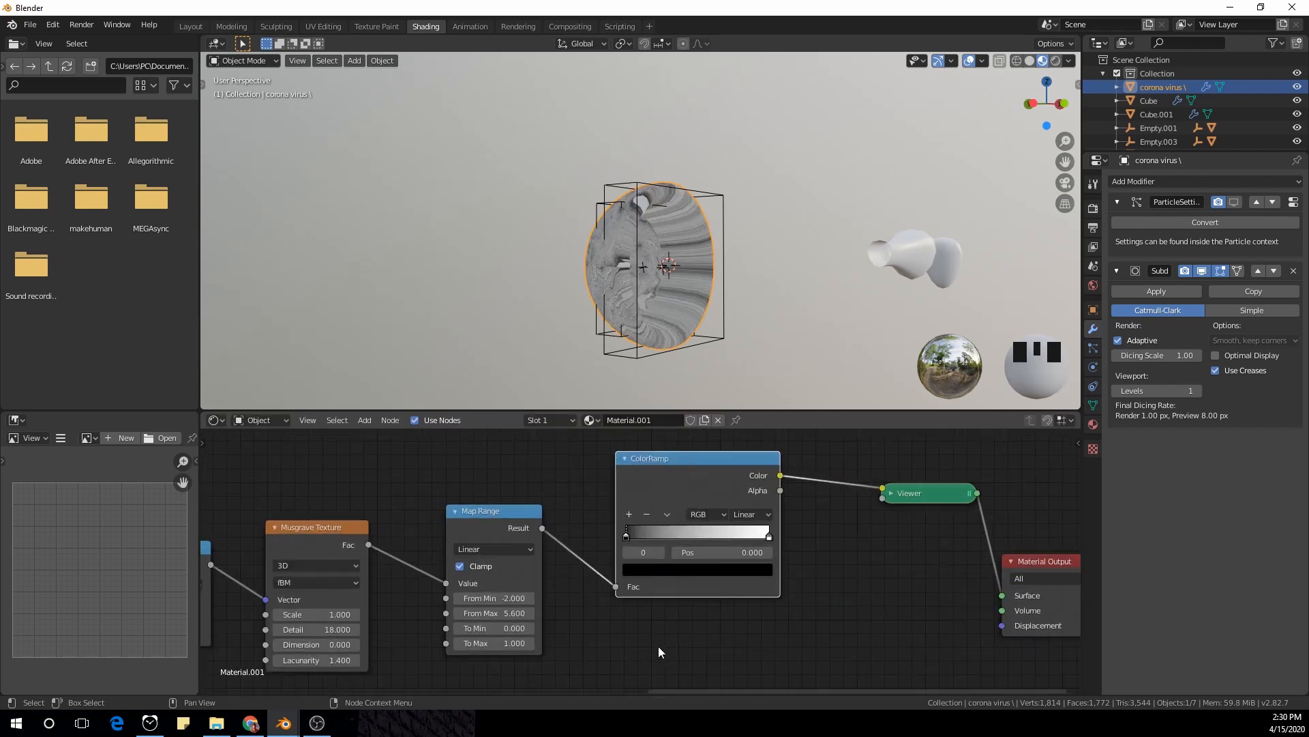
Move the ColorRamp's white stop to position 0.500 and change its colour to light pink
{"action": "middle_click_drag", "start_coordinate": [750, 614], "coordinate": [712, 638]}
{"action": "left_click_drag", "start_coordinate": [767, 552], "coordinate": [674, 551]}
{"action": "left_click", "coordinate": [706, 597]}
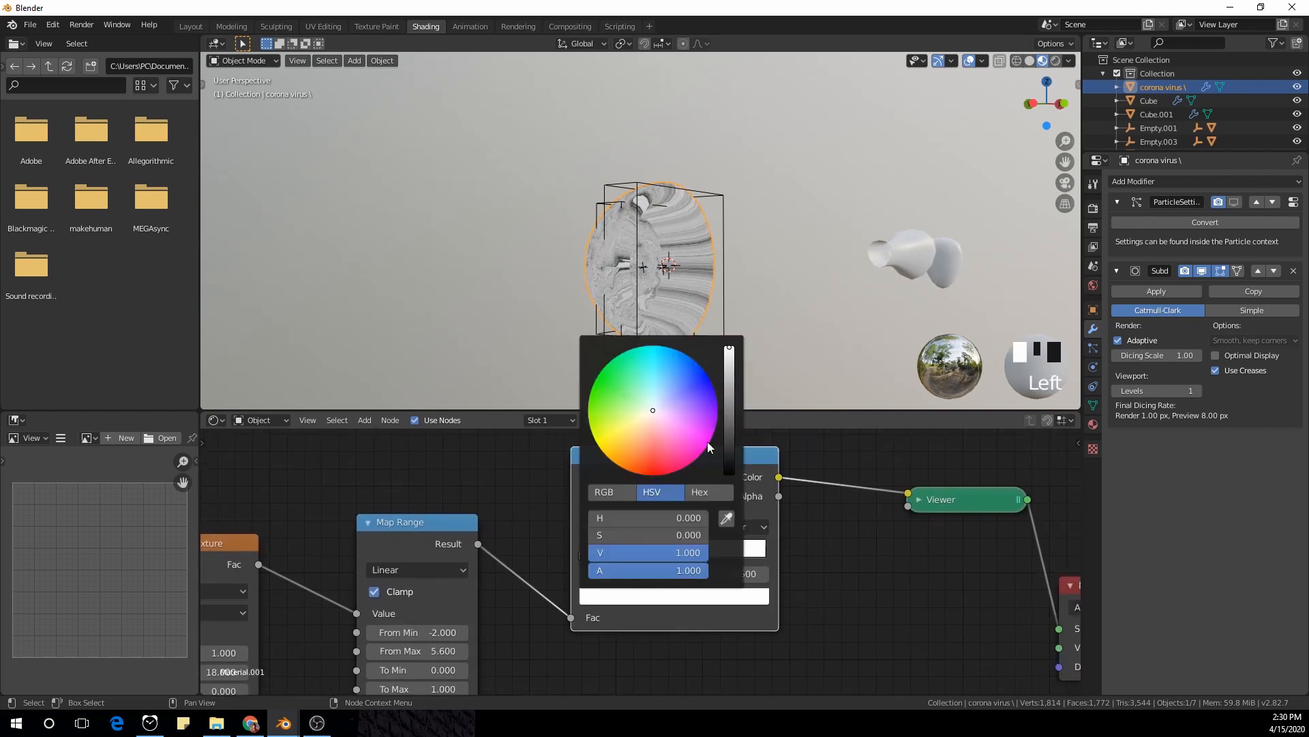
{"action": "left_click_drag", "start_coordinate": [653, 410], "coordinate": [655, 424]}
Insert the existing Principled BSDF into the link between the ColorRamp and the Viewer, feeding its Base Color
{"action": "scroll", "coordinate": [871, 604], "scroll_direction": "down", "scroll_amount": 4}
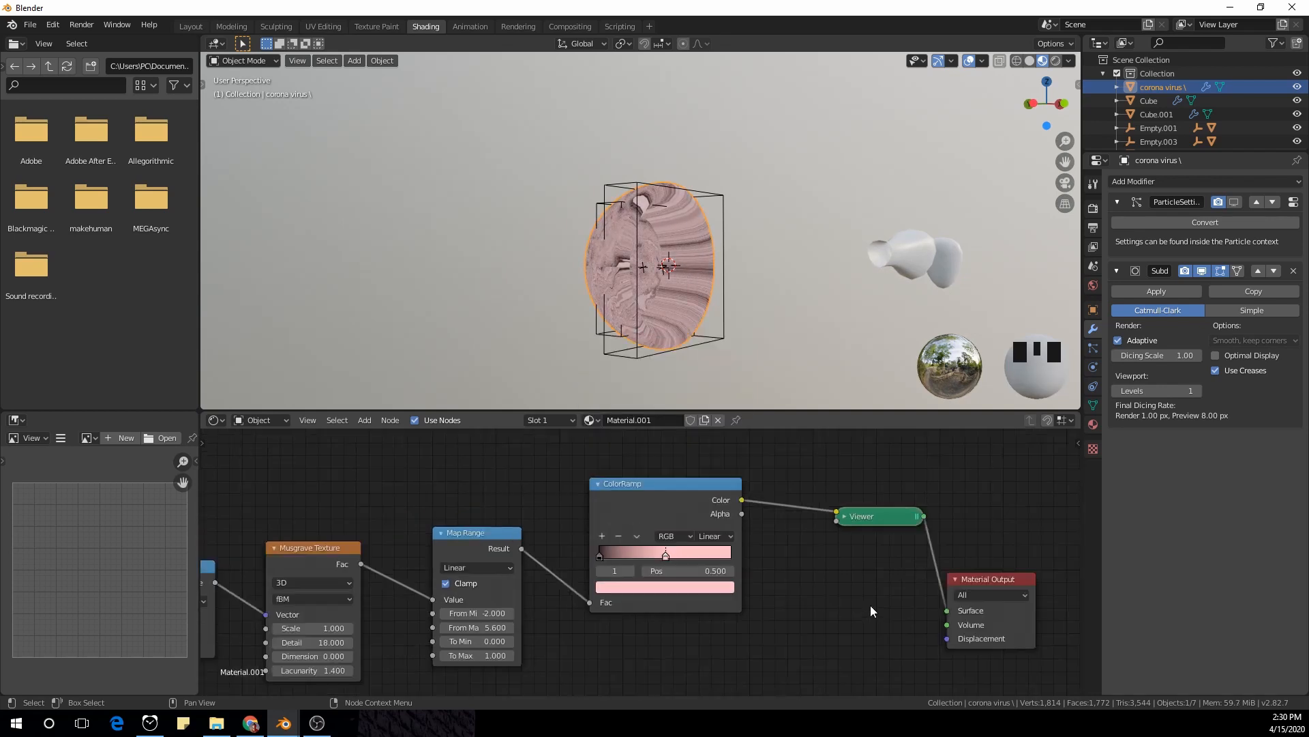
{"action": "scroll", "coordinate": [863, 609], "scroll_direction": "down", "scroll_amount": 3}
{"action": "mouse_move", "coordinate": [415, 609]}
{"action": "left_mouse_down"}
{"action": "mouse_move", "coordinate": [721, 480]}
{"action": "mouse_move", "coordinate": [707, 467]}
{"action": "left_mouse_up"}
{"action": "scroll", "coordinate": [672, 584], "scroll_direction": "up", "scroll_amount": 5}
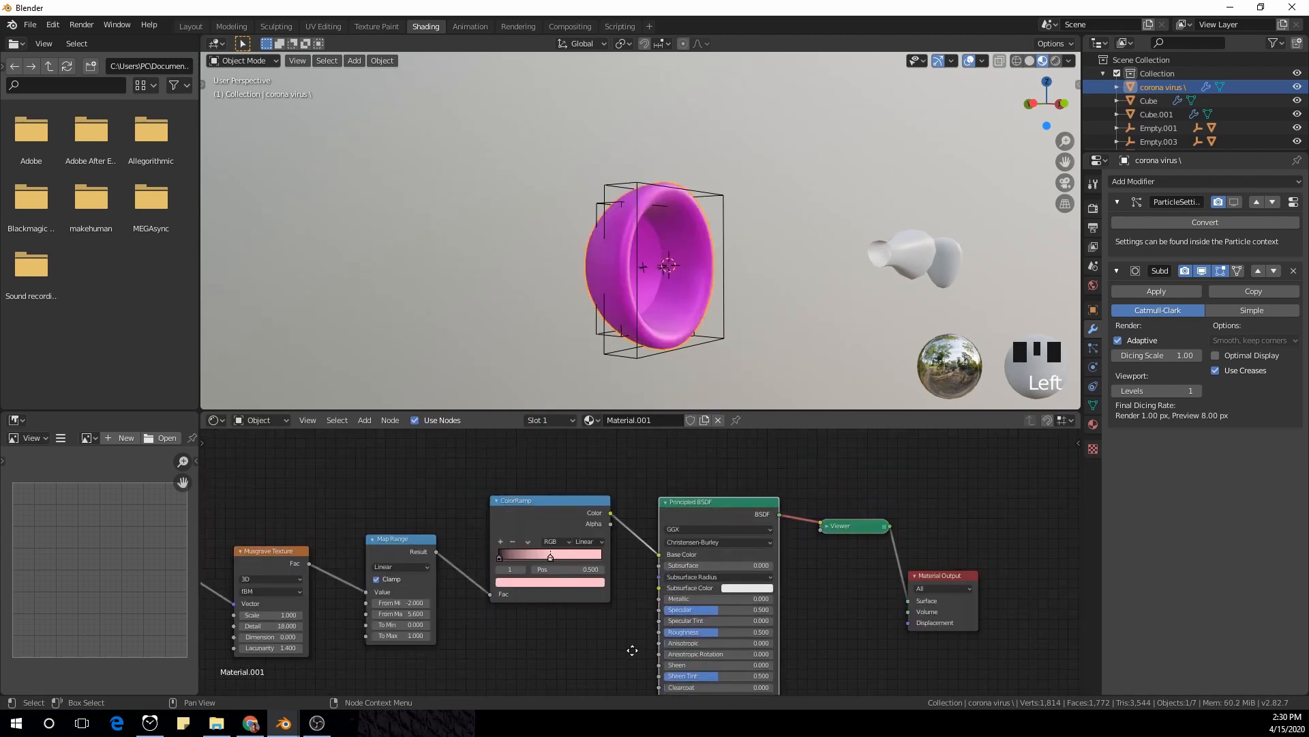
{"action": "scroll", "coordinate": [629, 607], "scroll_direction": "up", "scroll_amount": 1}
Delete the Viewer node and connect the Principled BSDF directly to the Material Output's Surface
{"action": "middle_click_drag", "start_coordinate": [629, 595], "coordinate": [586, 600]}
{"action": "middle_click_drag", "start_coordinate": [824, 564], "coordinate": [565, 534]}
{"action": "left_click", "coordinate": [594, 495]}
{"action": "key", "text": "x"}
{"action": "left_click", "coordinate": [452, 478], "text": "ctrl+shift"}
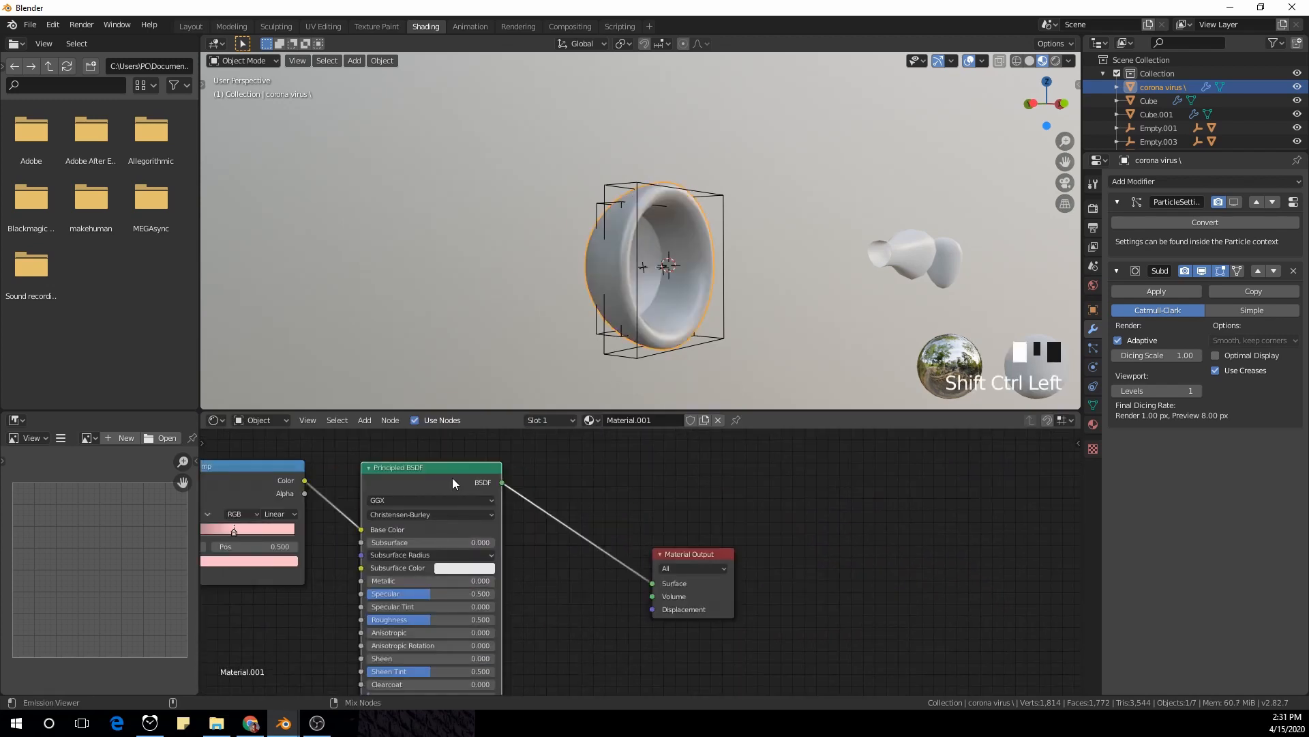
Examine the shaded material on the body's outer shell and open inner side, and review the node chain
{"action": "middle_click_drag", "start_coordinate": [664, 333], "coordinate": [581, 289]}
{"action": "scroll", "coordinate": [681, 292], "scroll_direction": "up", "scroll_amount": 4}
{"action": "scroll", "coordinate": [573, 574], "scroll_direction": "down", "scroll_amount": 1}
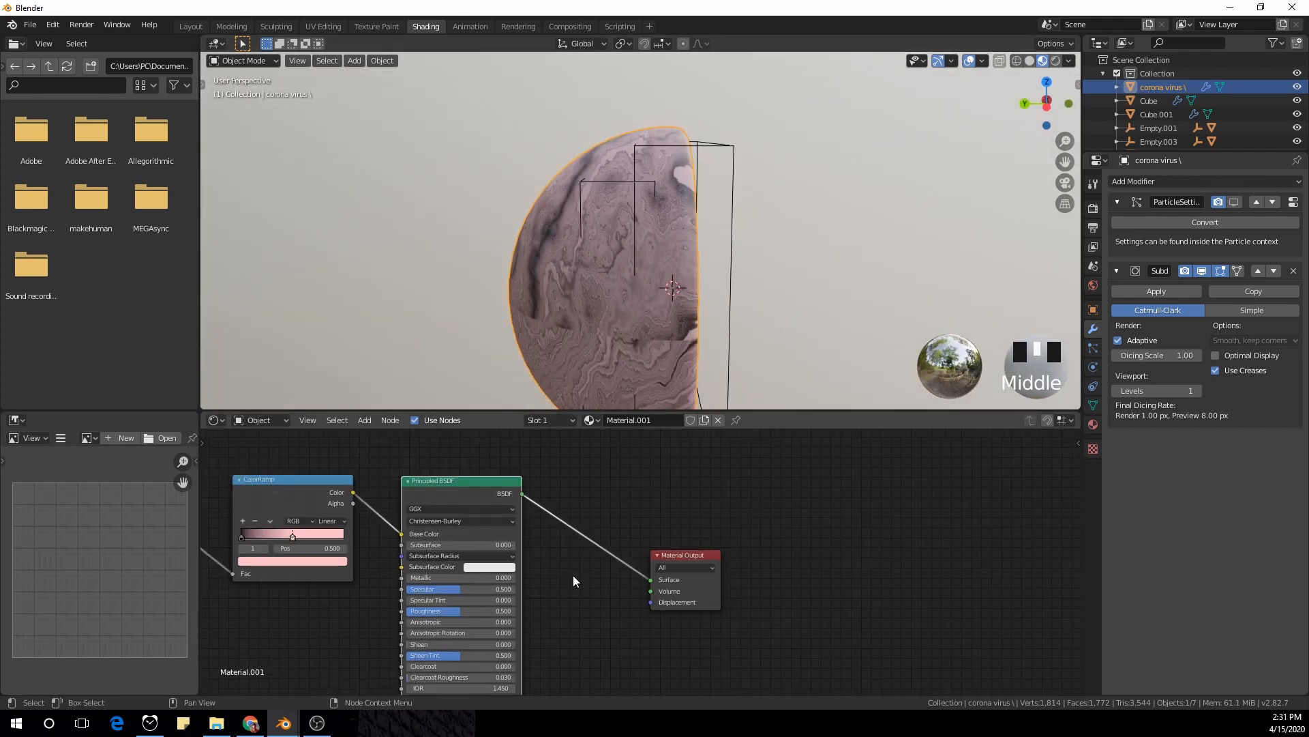
{"action": "middle_click_drag", "start_coordinate": [563, 369], "coordinate": [603, 175]}
{"action": "scroll", "coordinate": [603, 175], "scroll_direction": "down", "scroll_amount": 1}
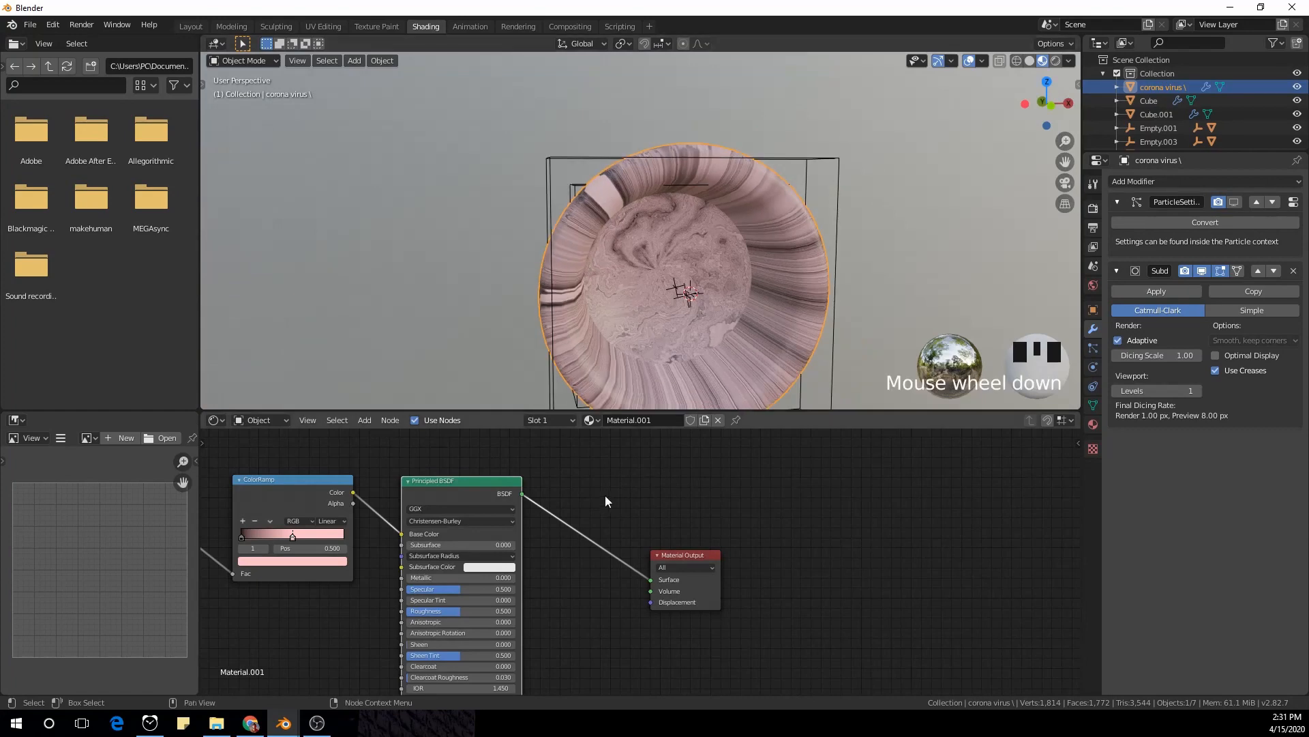
{"action": "scroll", "coordinate": [644, 584], "scroll_direction": "down", "scroll_amount": 1}
{"action": "middle_click_drag", "start_coordinate": [644, 582], "coordinate": [640, 574]}
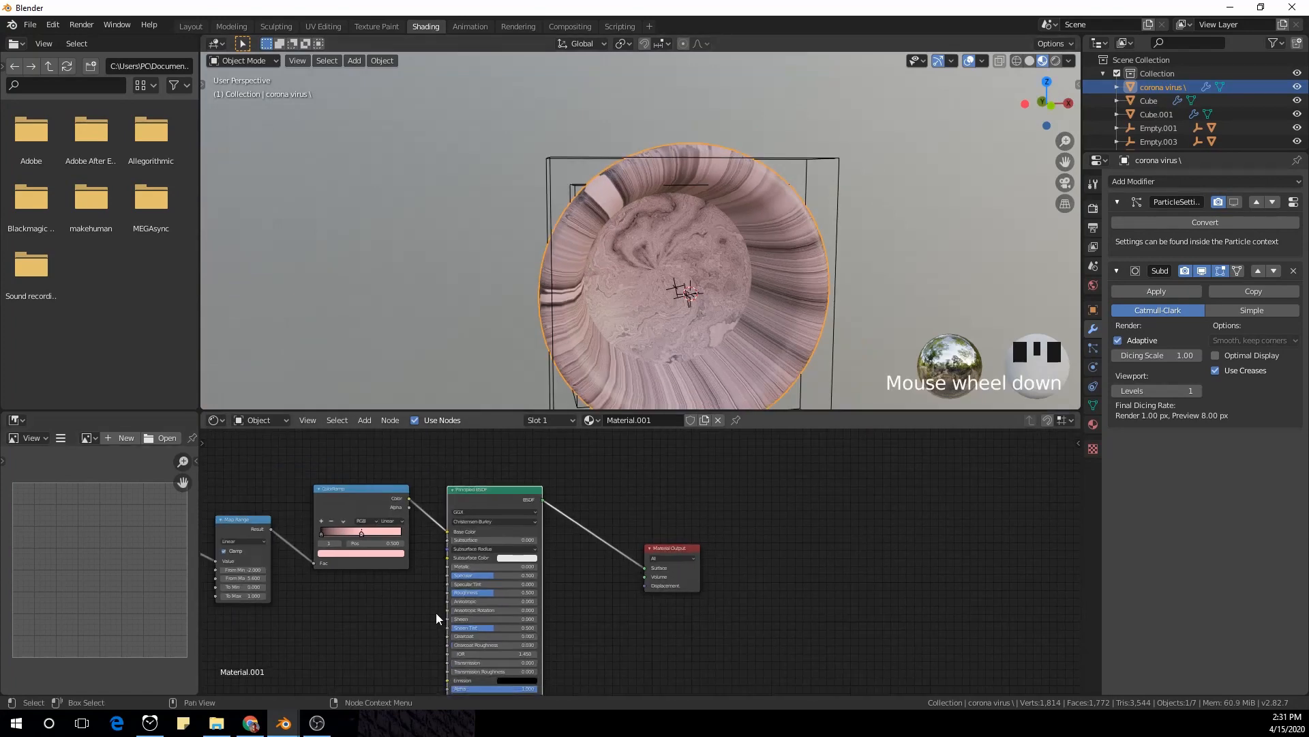
{"action": "scroll", "coordinate": [436, 613], "scroll_direction": "down", "scroll_amount": 1}
{"action": "middle_click_drag", "start_coordinate": [379, 619], "coordinate": [490, 539]}
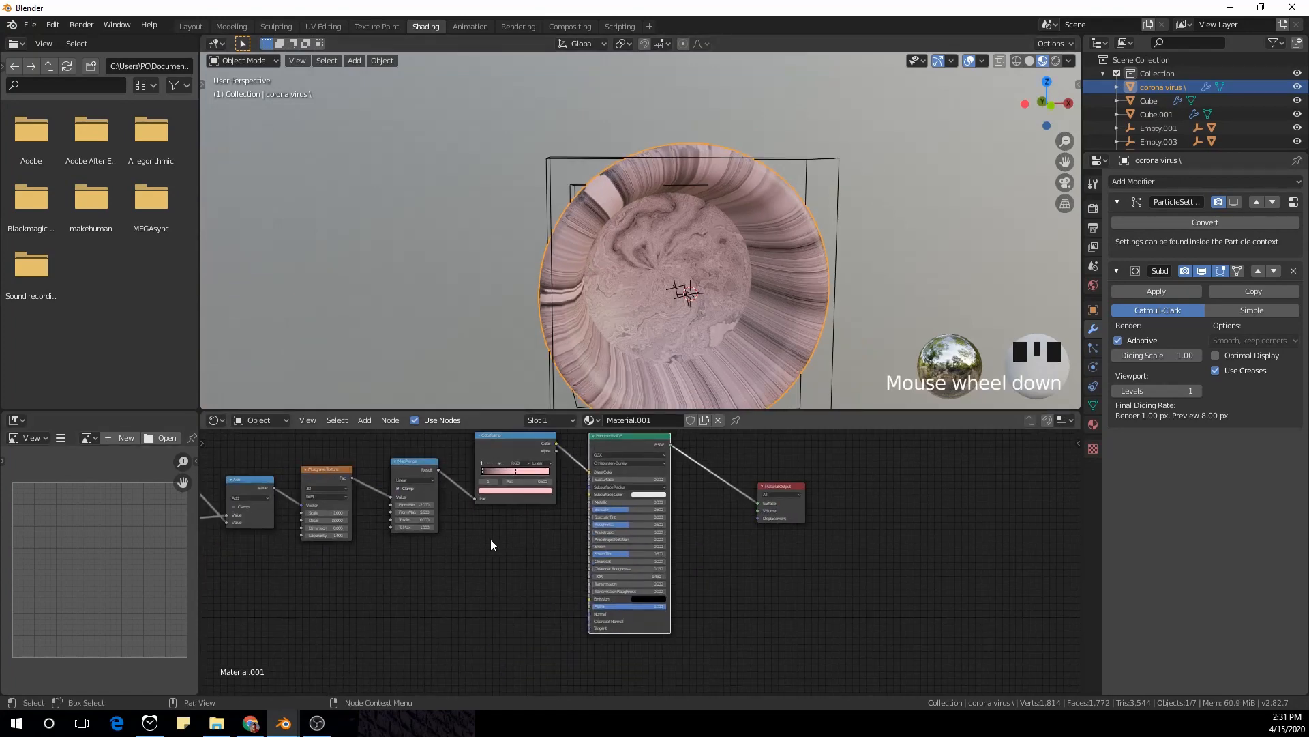
Add a Bump node below the ColorRamp, beside the Principled BSDF
{"action": "left_click", "coordinate": [553, 618]}
{"action": "key", "text": "shift+a"}
{"action": "left_click", "coordinate": [462, 558]}
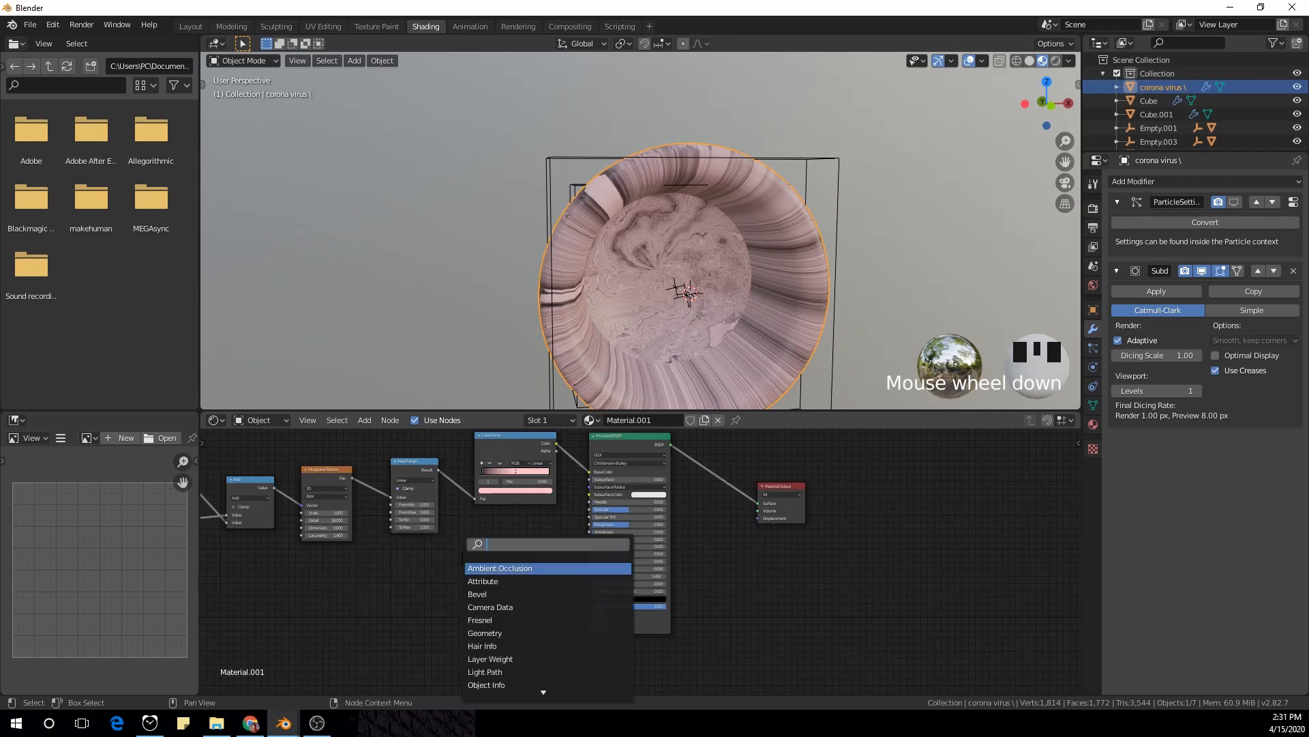
{"action": "type", "text": "bump"}
{"action": "key", "text": "Return"}
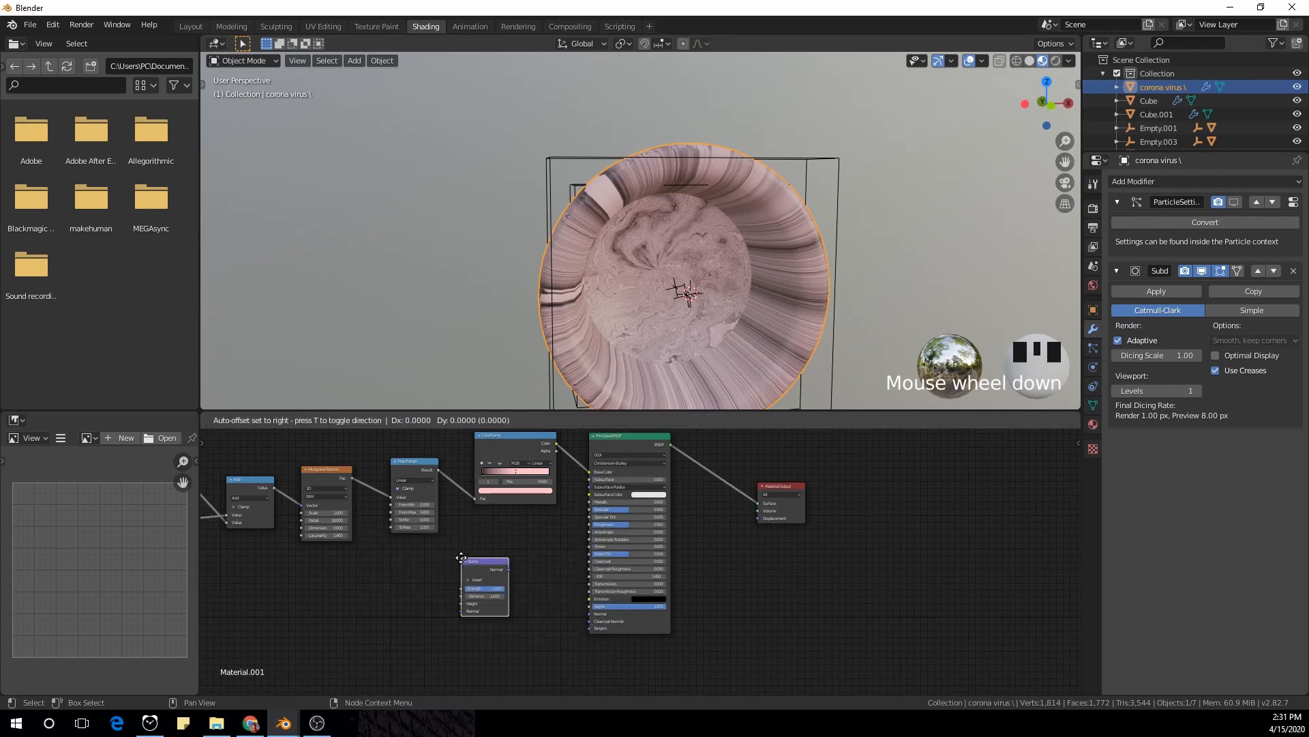
{"action": "left_click", "coordinate": [495, 564]}
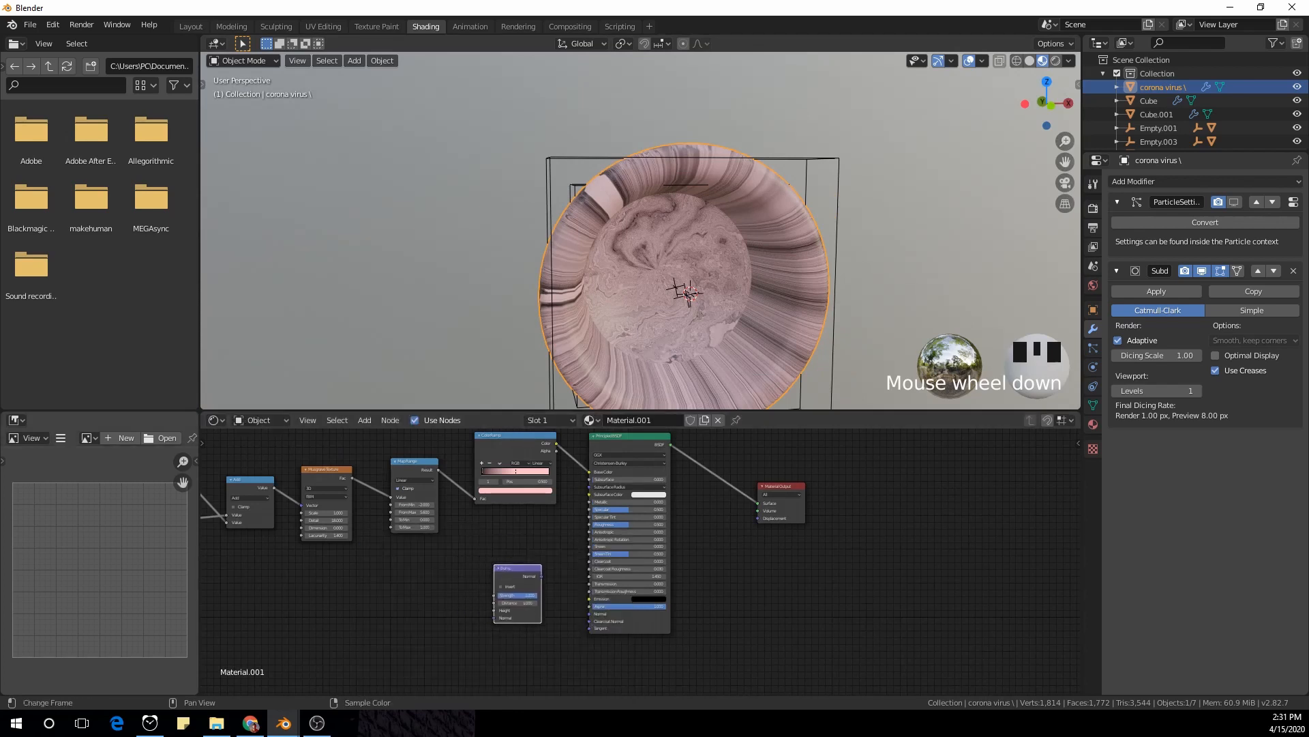
{"action": "scroll", "coordinate": [466, 597], "scroll_direction": "down", "scroll_amount": 1}
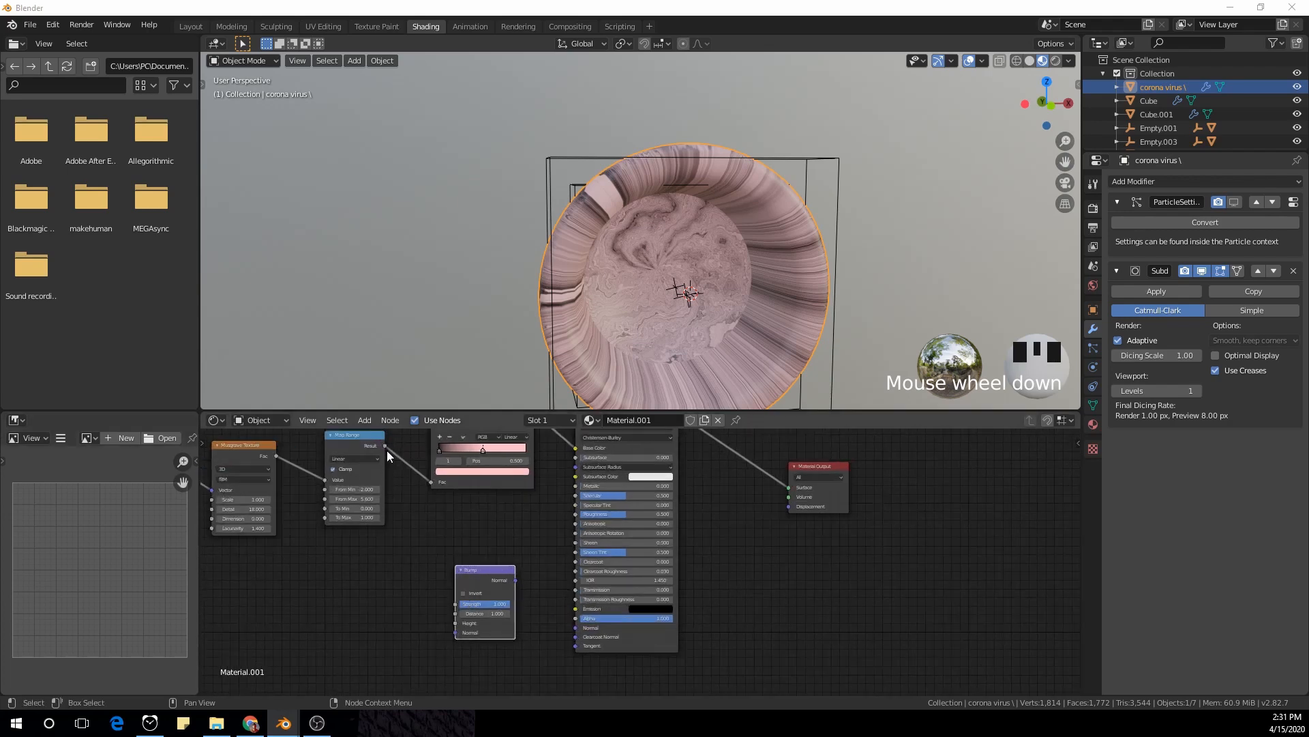
Link the Map Range node's Result to the Height input of the Bump node
{"action": "scroll", "coordinate": [388, 455], "scroll_direction": "up", "scroll_amount": 1}
{"action": "middle_click_drag", "start_coordinate": [387, 455], "coordinate": [396, 384]}
{"action": "scroll", "coordinate": [327, 518], "scroll_direction": "up", "scroll_amount": 3}
{"action": "scroll", "coordinate": [410, 668], "scroll_direction": "down", "scroll_amount": 1}
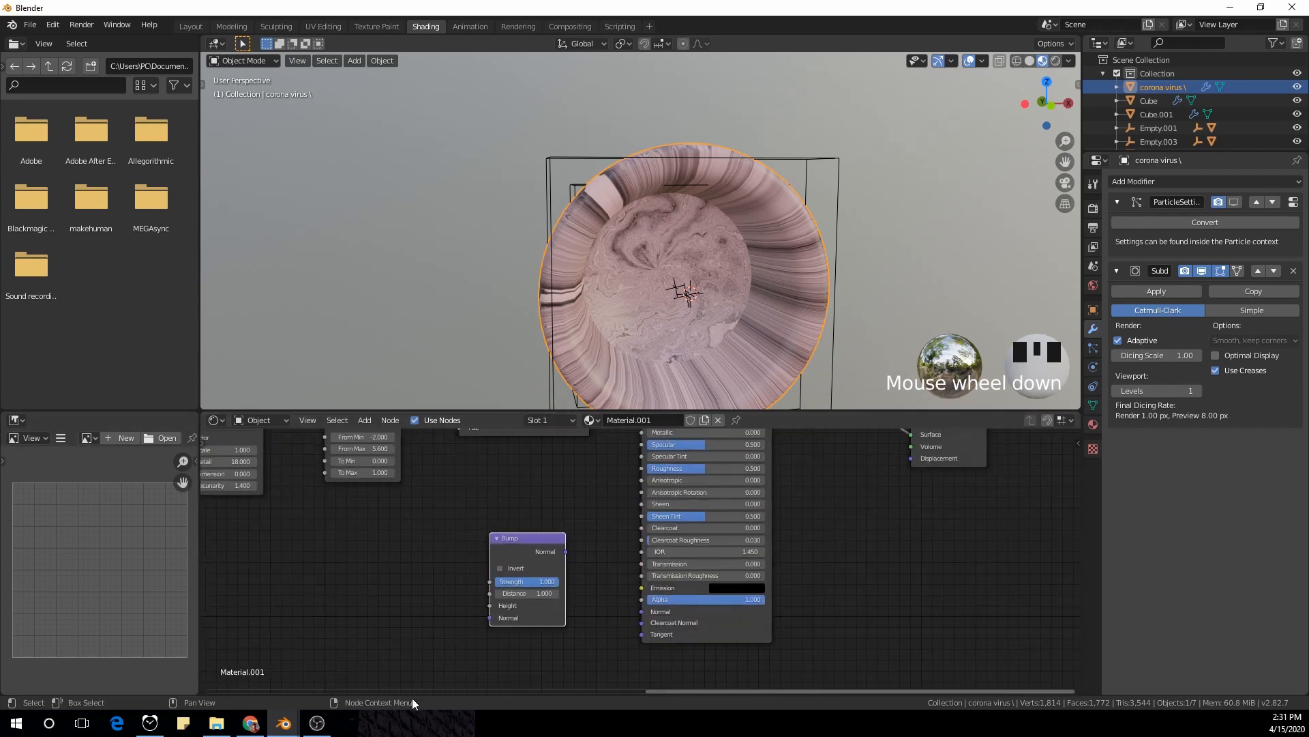
{"action": "middle_click_drag", "start_coordinate": [403, 585], "coordinate": [404, 618]}
{"action": "middle_click_drag", "start_coordinate": [422, 458], "coordinate": [415, 489]}
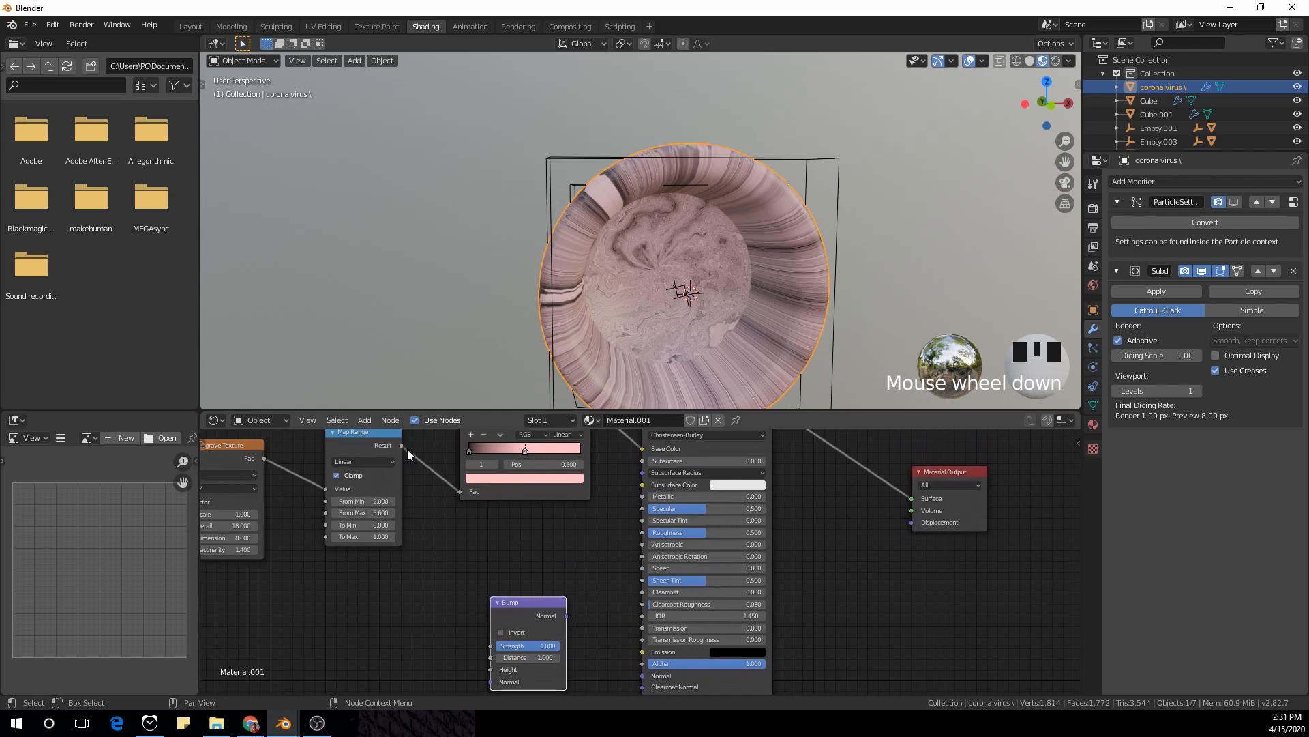
{"action": "left_click_drag", "start_coordinate": [402, 445], "coordinate": [500, 651]}
{"action": "left_click_drag", "start_coordinate": [402, 447], "coordinate": [490, 669]}
Link the Bump node's Normal output to the Normal input of the Principled BSDF
{"action": "middle_click_drag", "start_coordinate": [599, 622], "coordinate": [566, 569]}
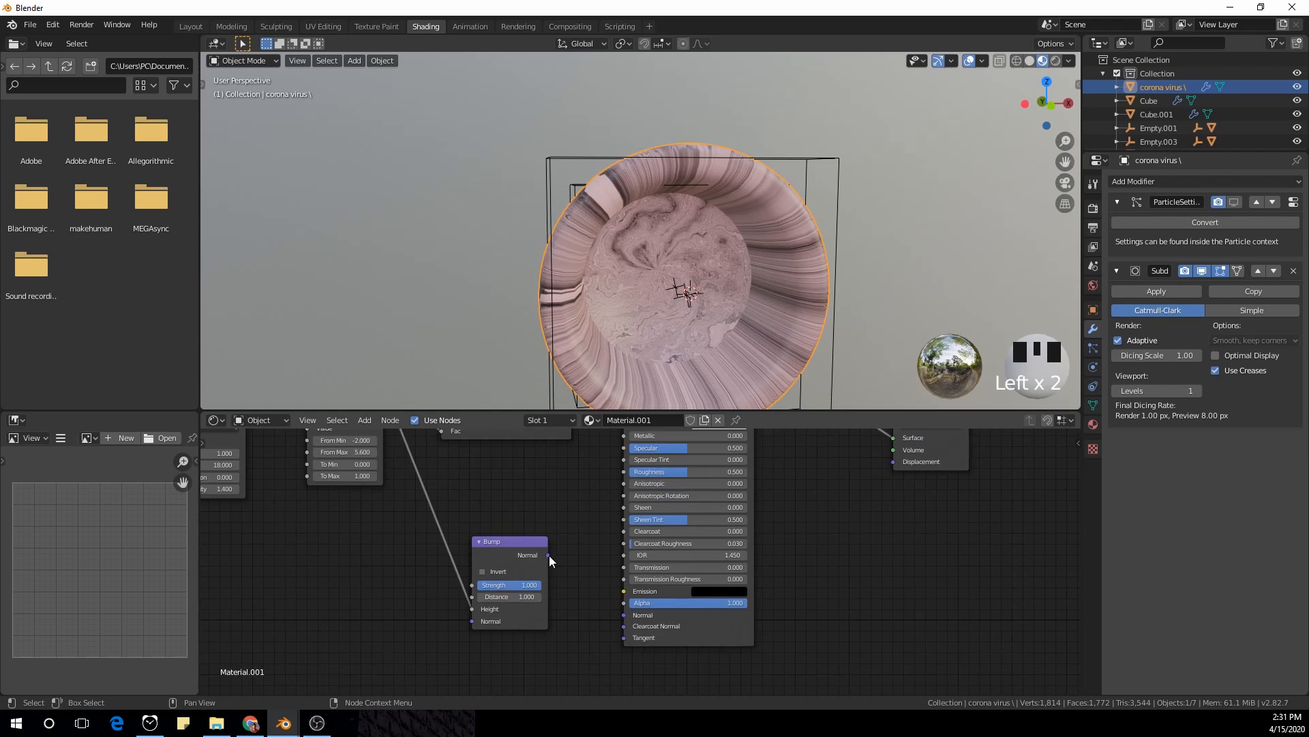
{"action": "left_click_drag", "start_coordinate": [550, 556], "coordinate": [629, 615]}
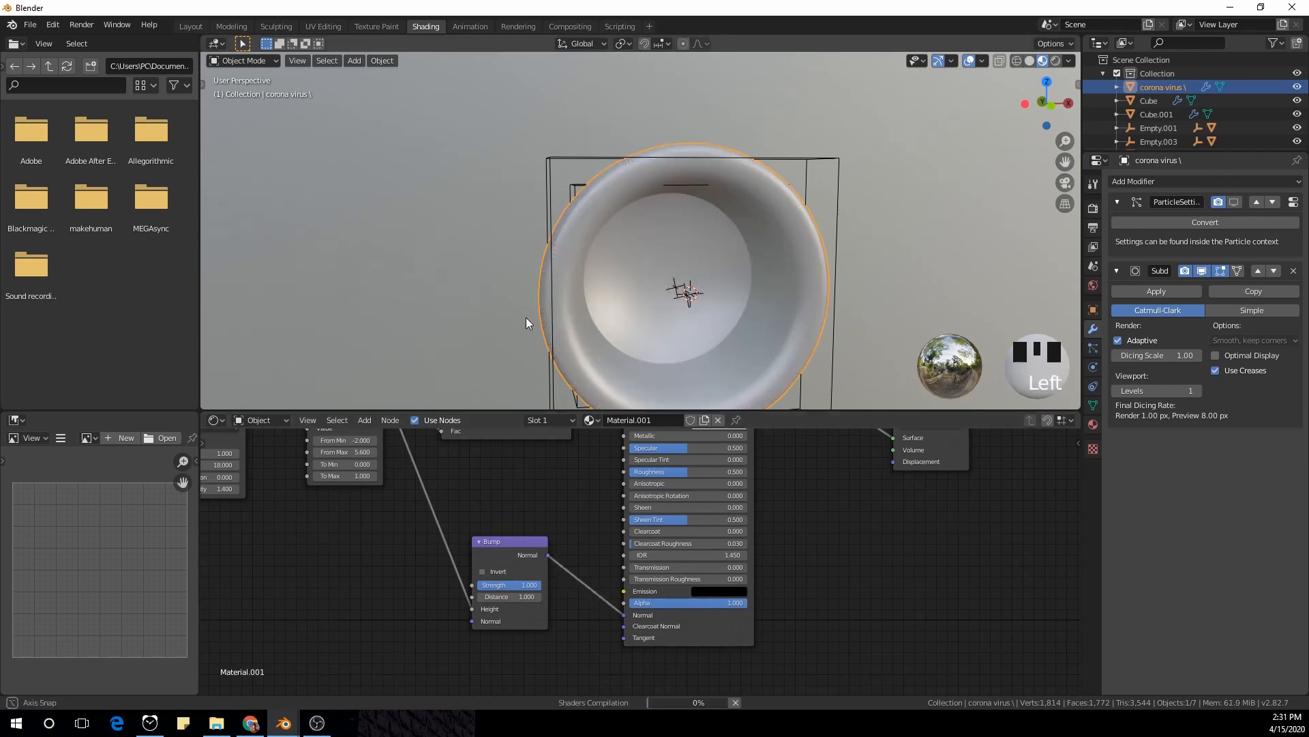
{"action": "middle_click_drag", "start_coordinate": [525, 317], "coordinate": [583, 314]}
Add a Displacement node below the Principled BSDF
{"action": "scroll", "coordinate": [545, 465], "scroll_direction": "down", "scroll_amount": 2}
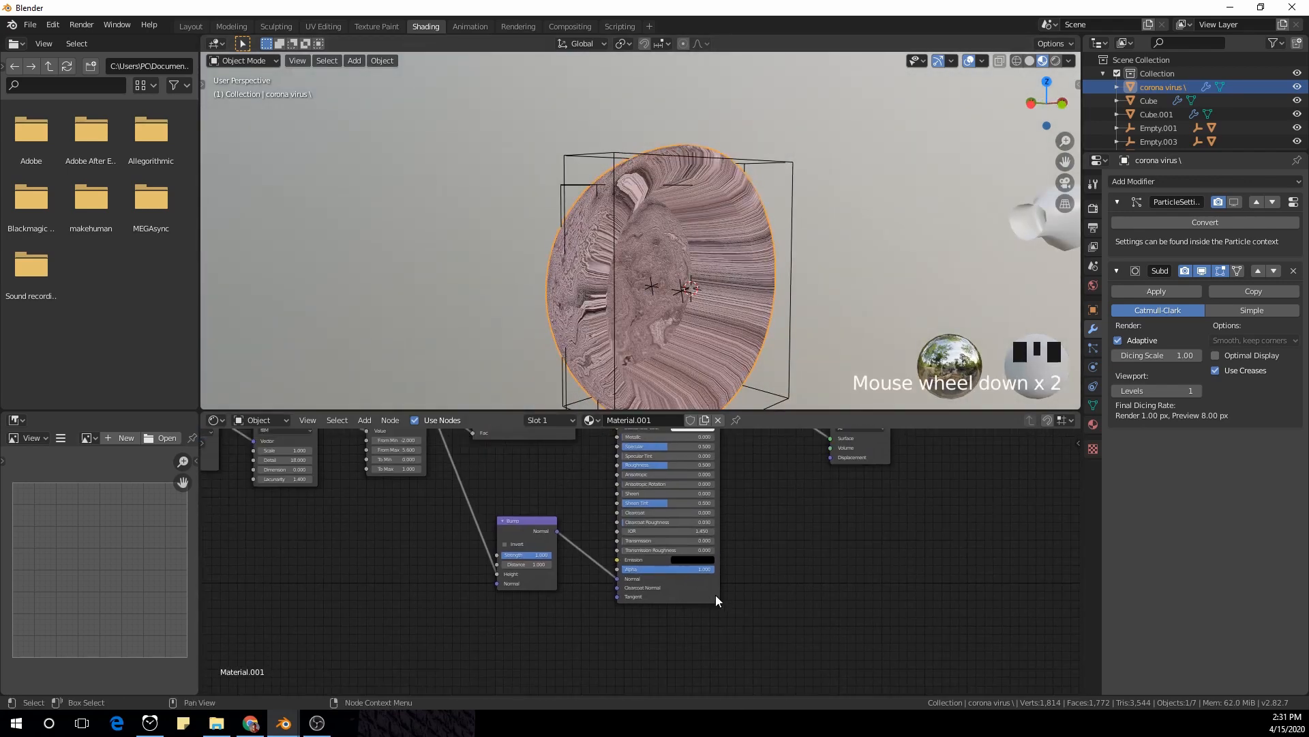
{"action": "key", "text": "shift+a"}
{"action": "left_click", "coordinate": [734, 544]}
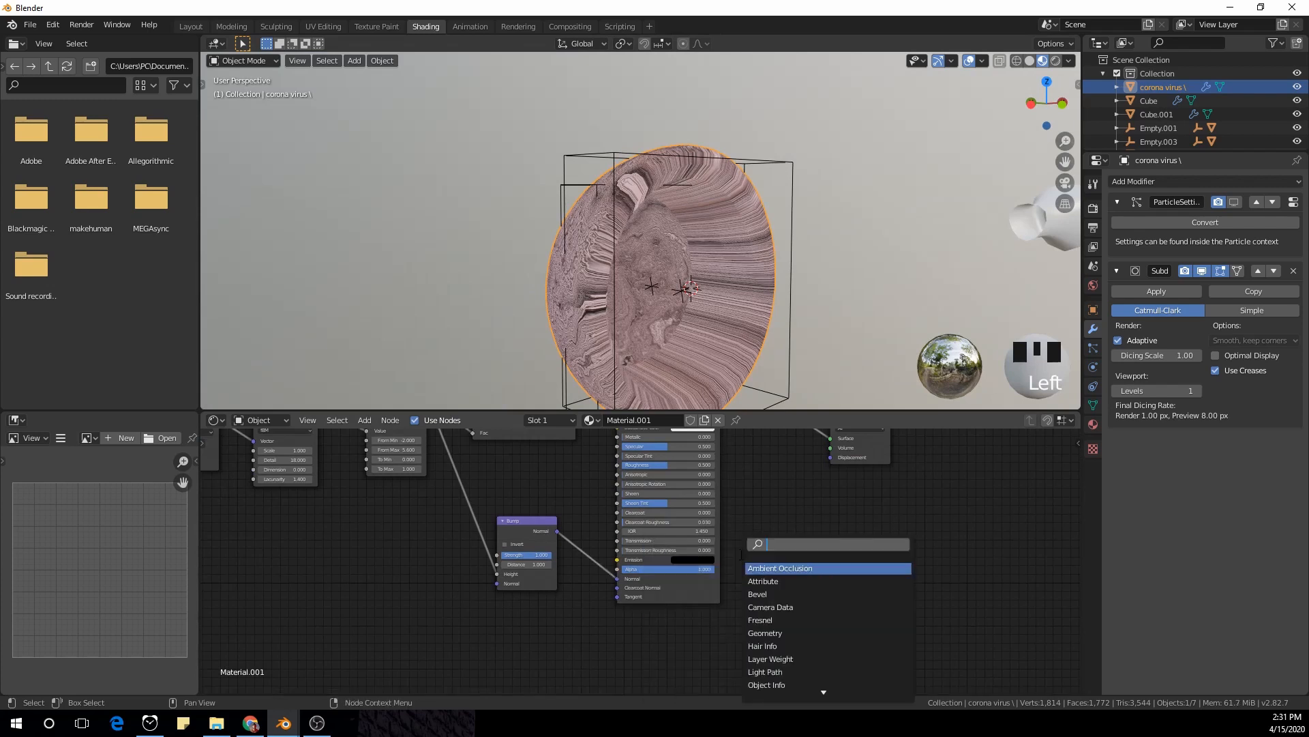
{"action": "type", "text": "dis"}
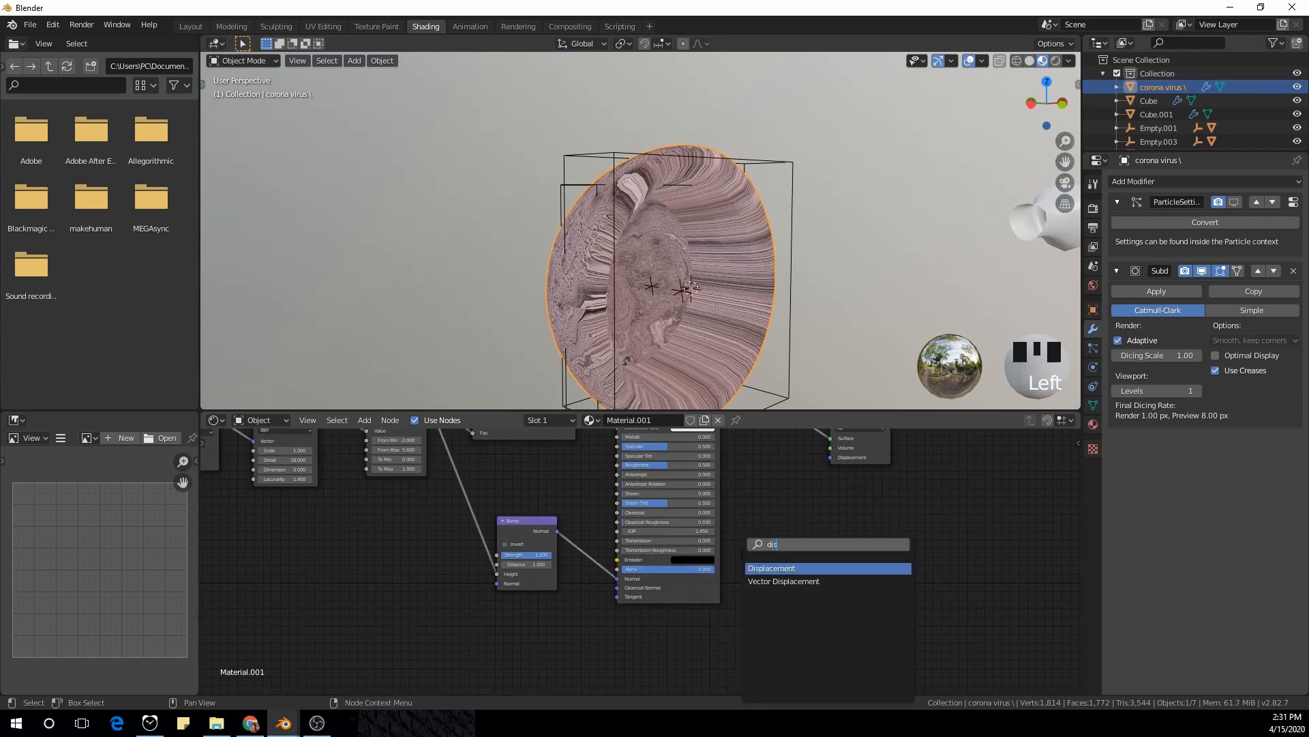
{"action": "key", "text": "Return"}
{"action": "left_click", "coordinate": [620, 629]}
Shift the Map Range node slightly and link its Result to the Displacement node's Height
{"action": "scroll", "coordinate": [731, 588], "scroll_direction": "down", "scroll_amount": 1}
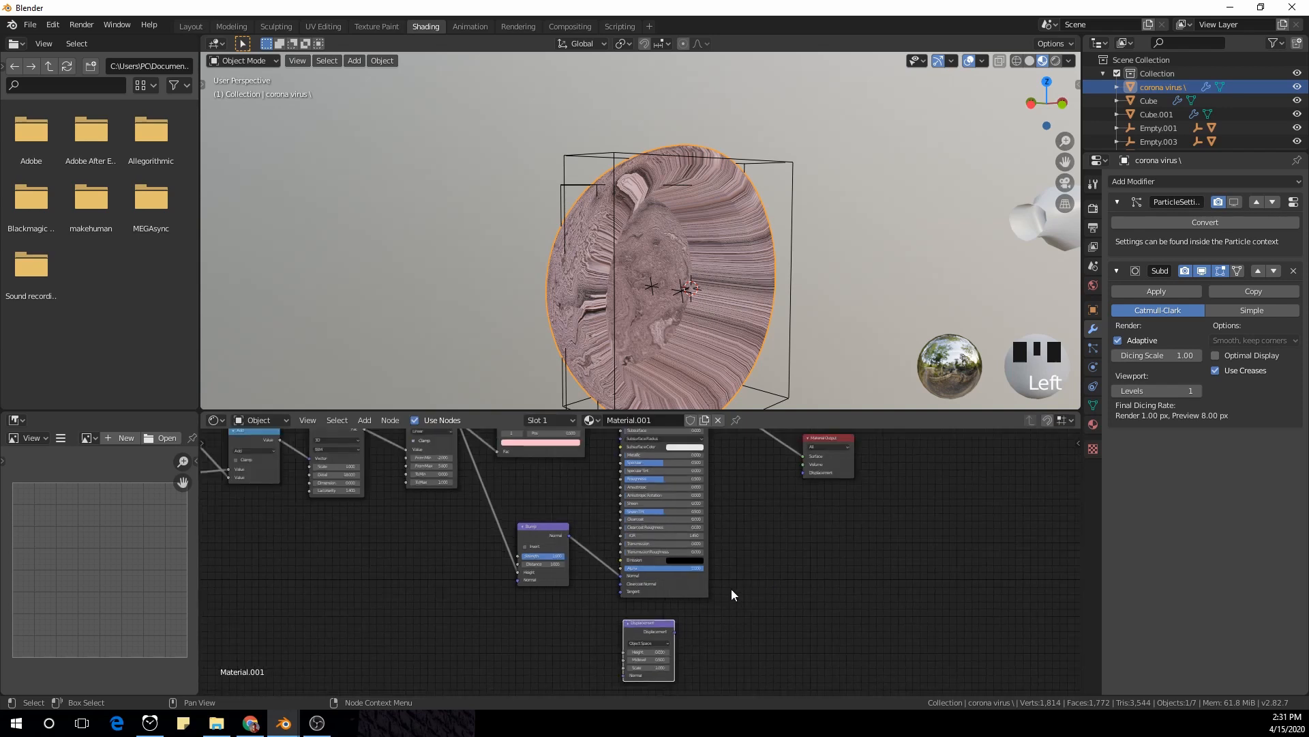
{"action": "scroll", "coordinate": [727, 595], "scroll_direction": "down", "scroll_amount": 1}
{"action": "scroll", "coordinate": [460, 577], "scroll_direction": "down", "scroll_amount": 1}
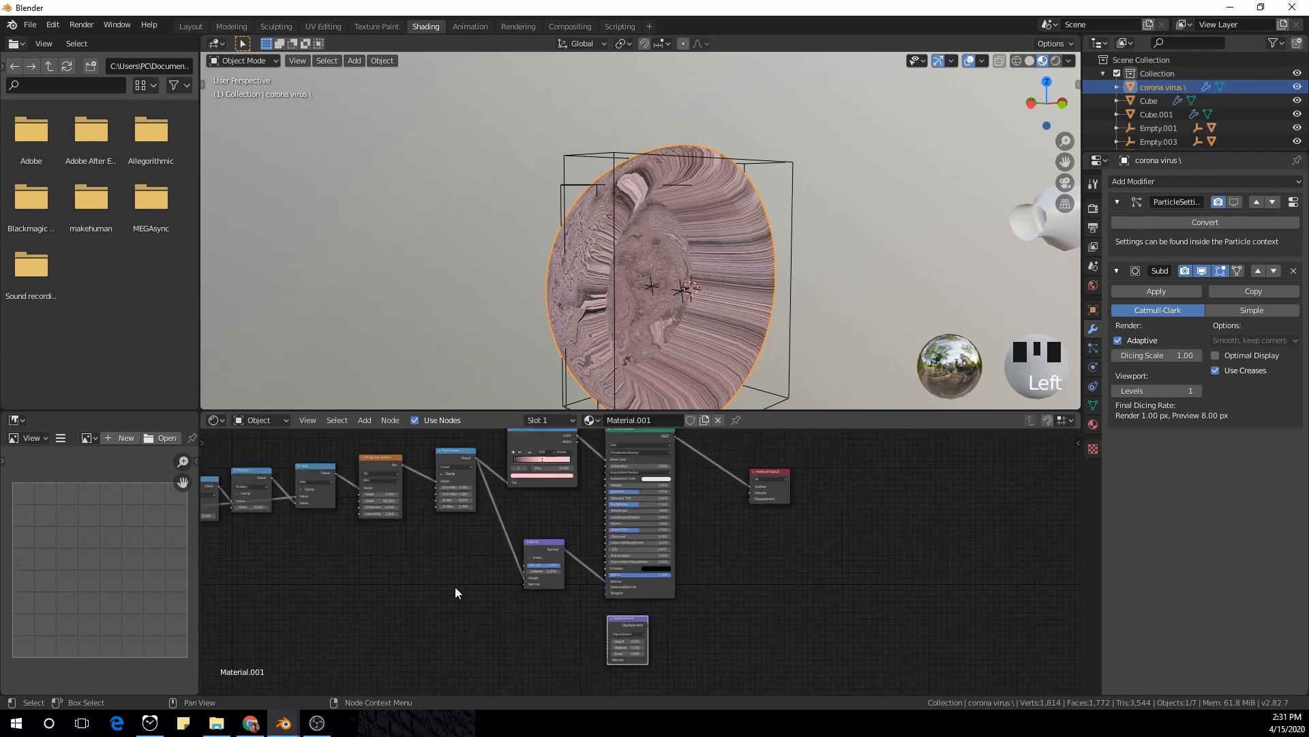
{"action": "scroll", "coordinate": [447, 539], "scroll_direction": "up", "scroll_amount": 1}
{"action": "left_click_drag", "start_coordinate": [430, 442], "coordinate": [423, 473]}
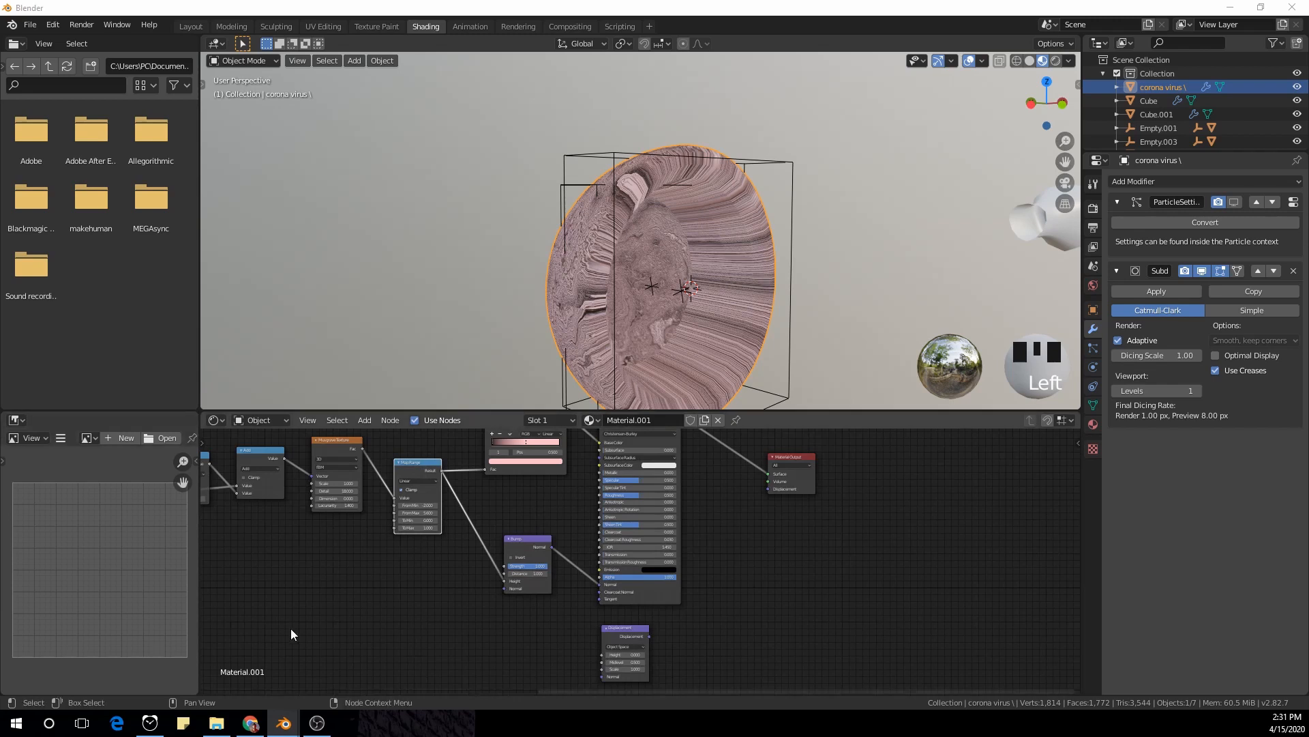
{"action": "scroll", "coordinate": [403, 580], "scroll_direction": "up", "scroll_amount": 1}
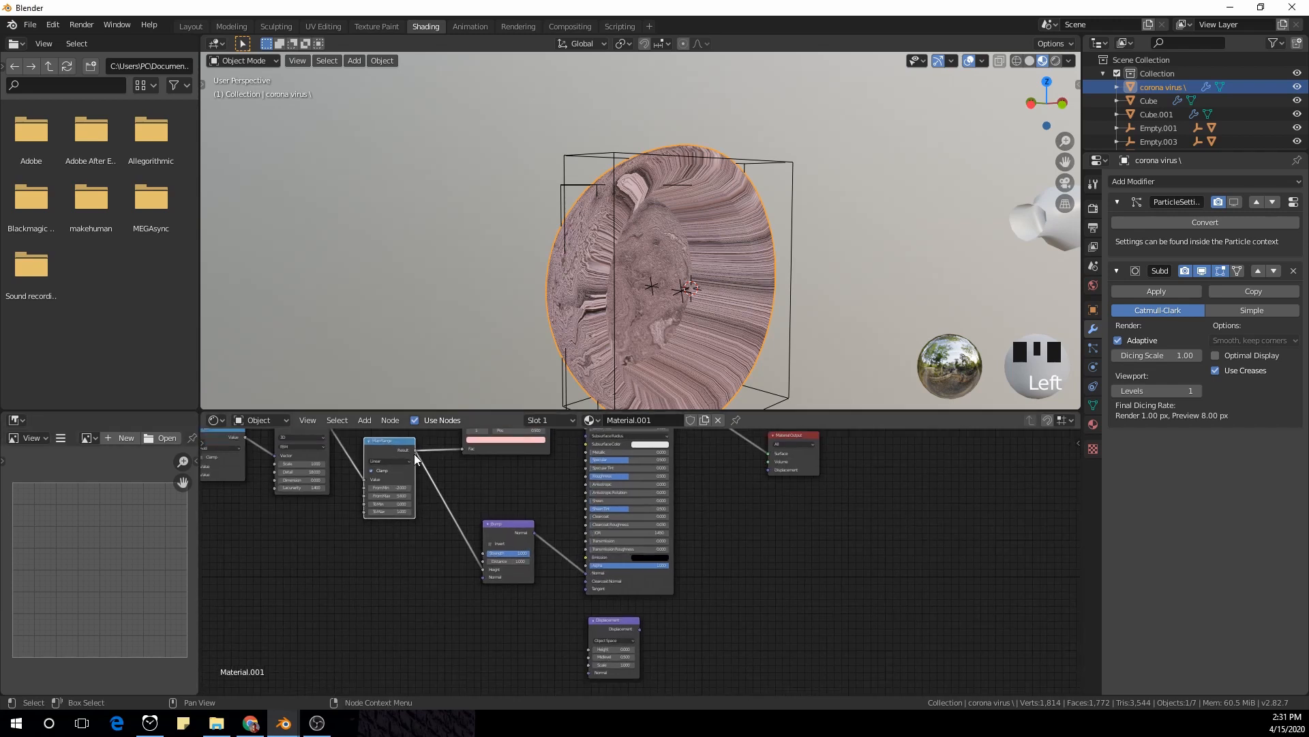
{"action": "left_click_drag", "start_coordinate": [415, 456], "coordinate": [587, 649]}
Link the Displacement node's output to the Displacement input of the Material Output
{"action": "scroll", "coordinate": [675, 608], "scroll_direction": "up", "scroll_amount": 1}
{"action": "middle_click_drag", "start_coordinate": [675, 607], "coordinate": [504, 637]}
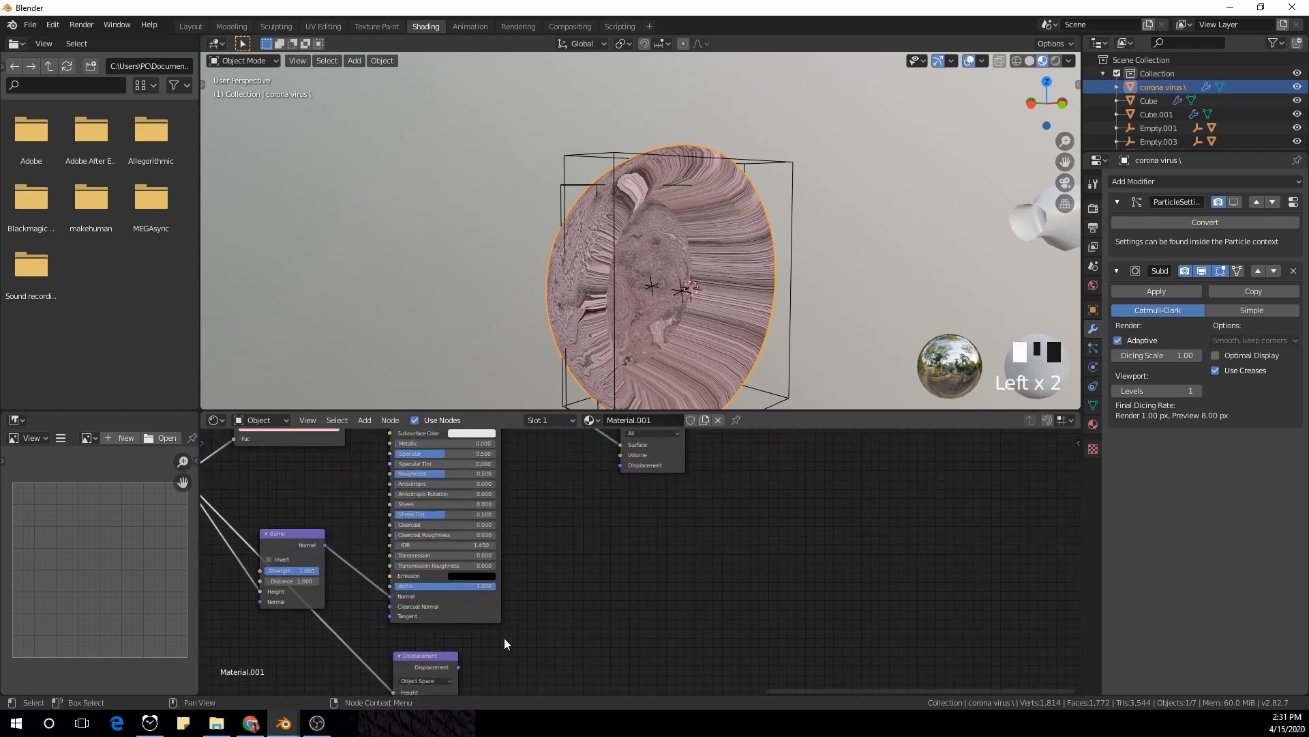
{"action": "left_click_drag", "start_coordinate": [458, 667], "coordinate": [625, 468]}
{"action": "middle_click_drag", "start_coordinate": [666, 487], "coordinate": [620, 595]}
{"action": "scroll", "coordinate": [727, 571], "scroll_direction": "up", "scroll_amount": 1}
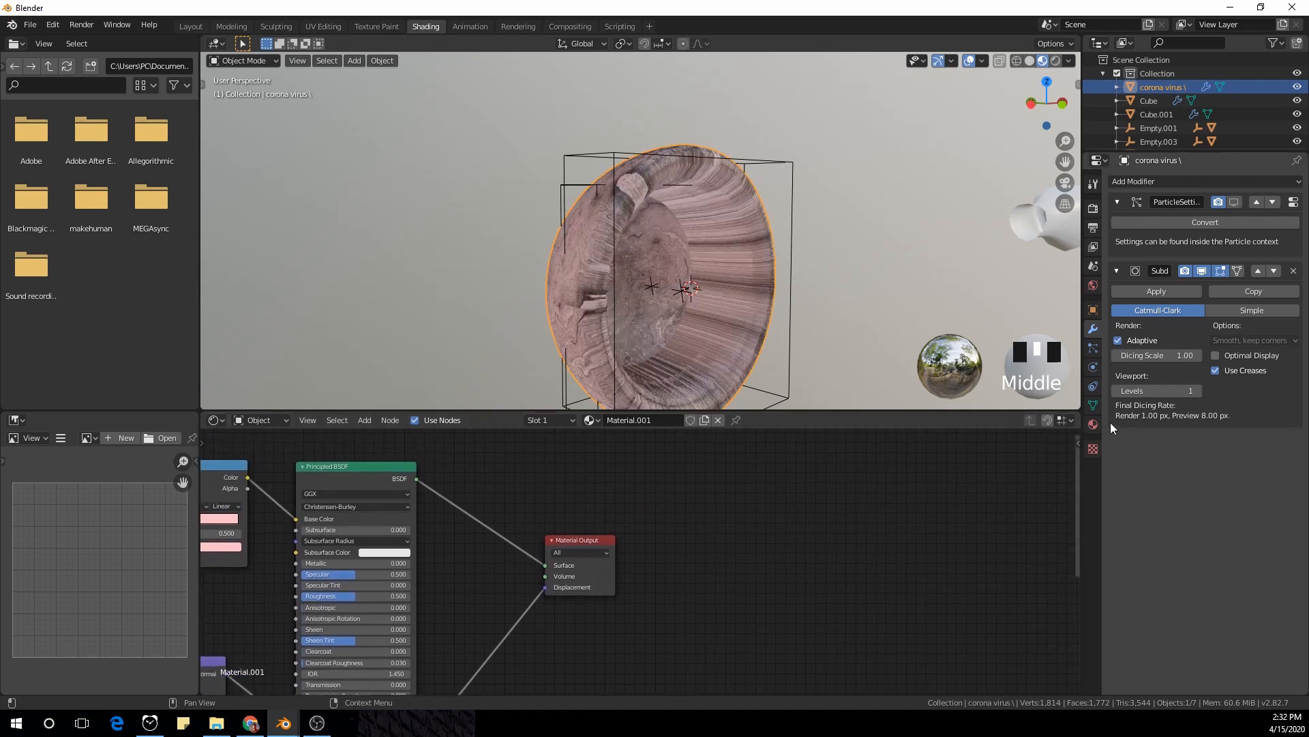
In the material's surface settings, set the displacement method to Displacement and Bump
{"action": "left_click", "coordinate": [1094, 424]}
{"action": "scroll", "coordinate": [1169, 509], "scroll_direction": "down", "scroll_amount": 10}
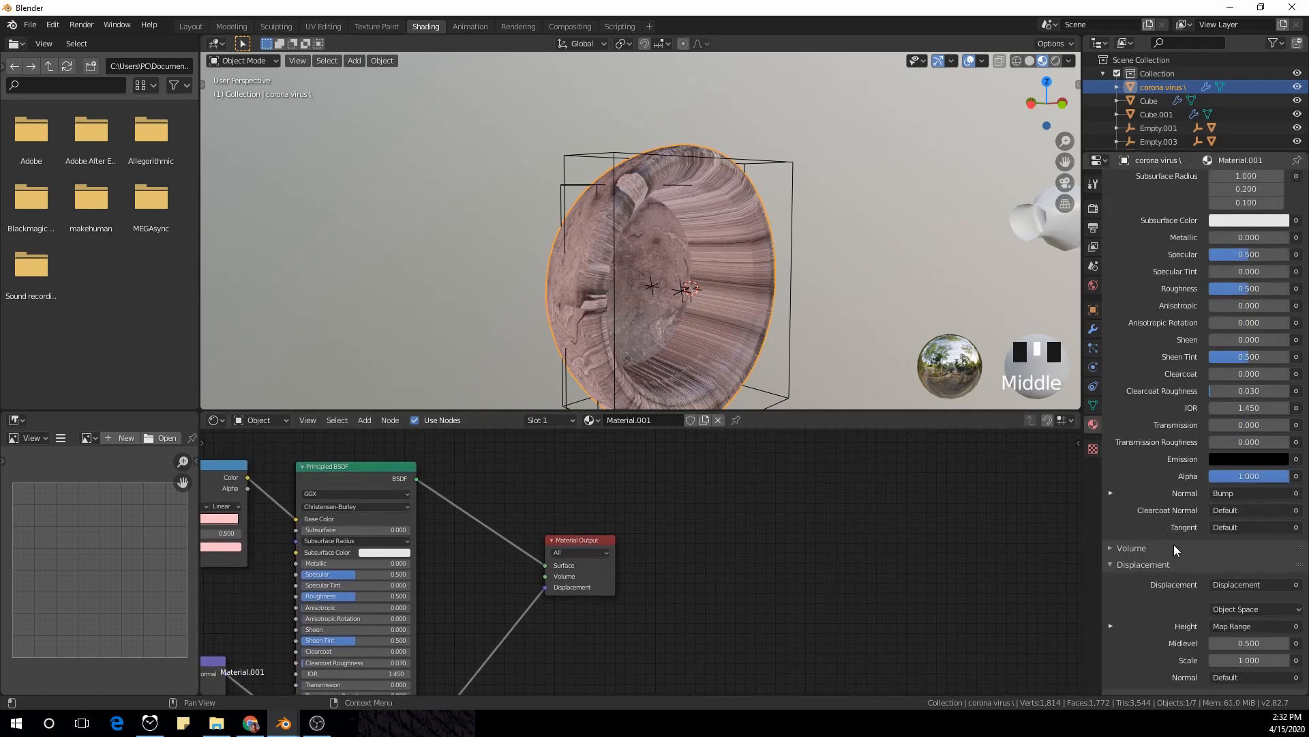
{"action": "left_click", "coordinate": [1147, 670]}
{"action": "scroll", "coordinate": [1206, 562], "scroll_direction": "down", "scroll_amount": 5}
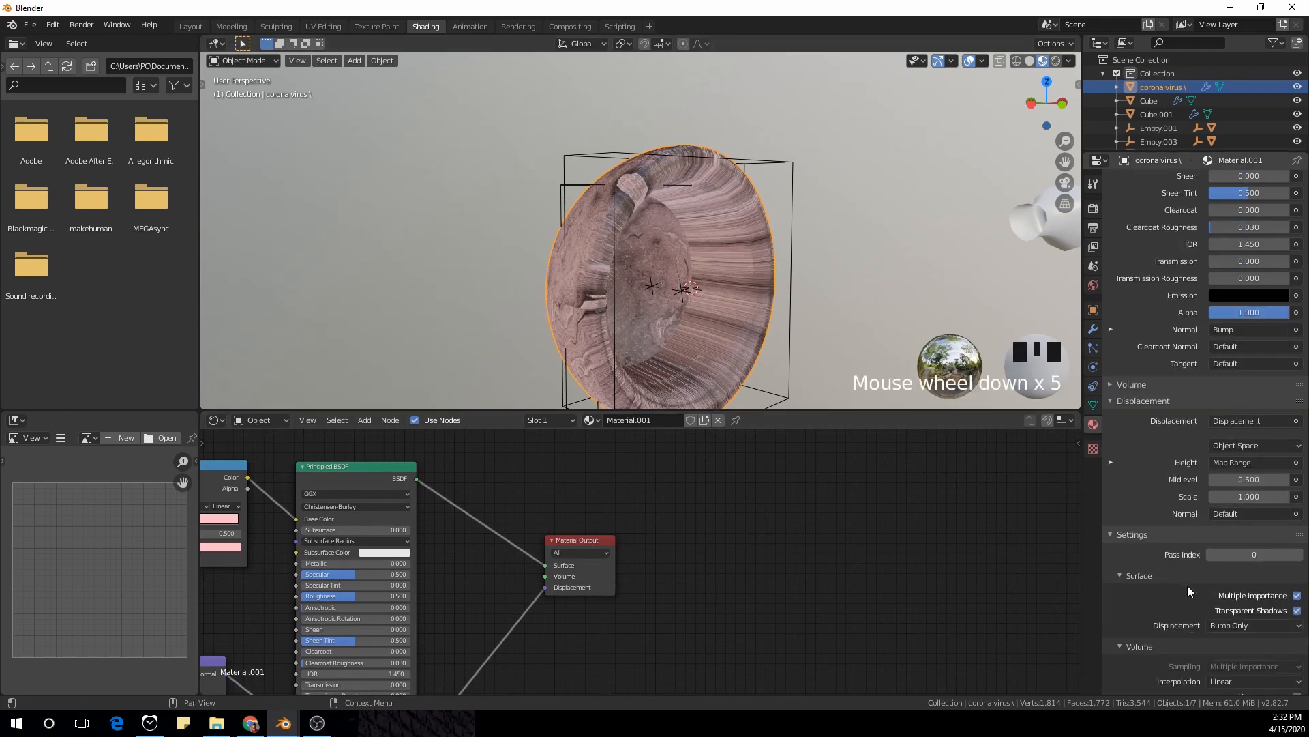
{"action": "scroll", "coordinate": [1188, 585], "scroll_direction": "down", "scroll_amount": 4}
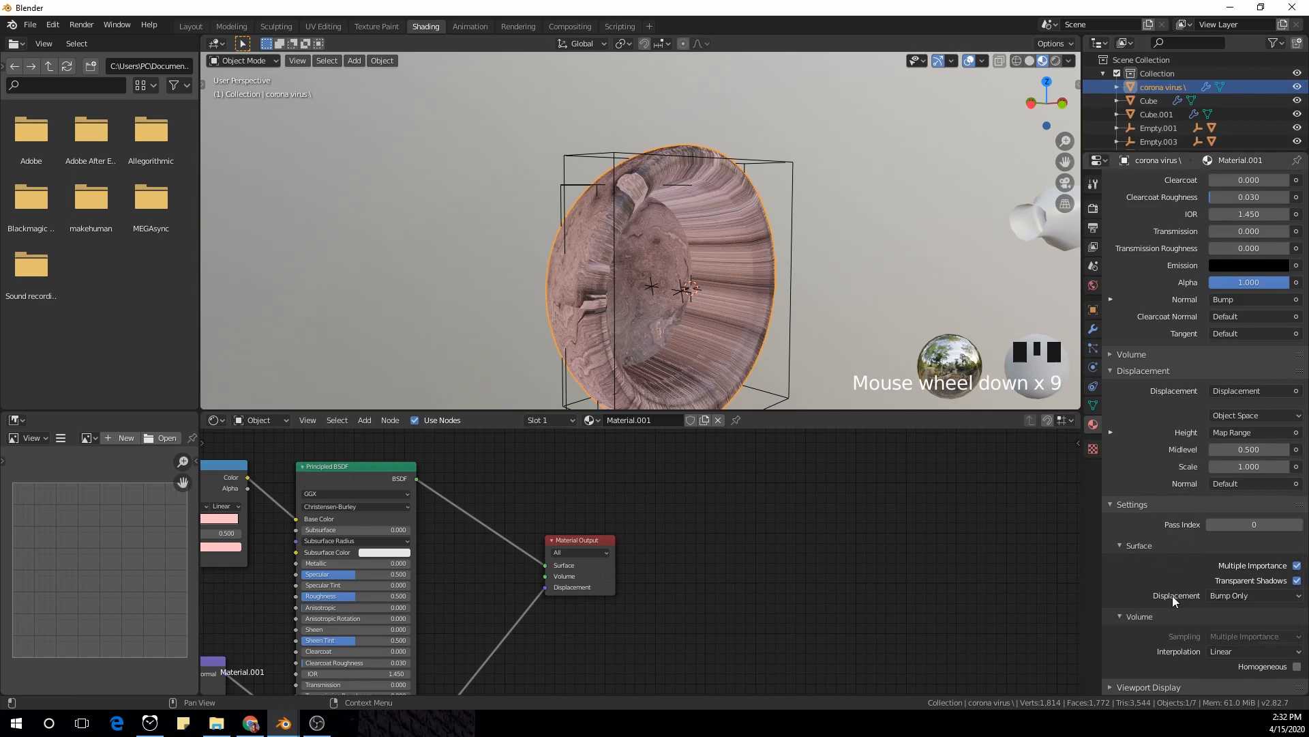
{"action": "left_click", "coordinate": [1233, 595]}
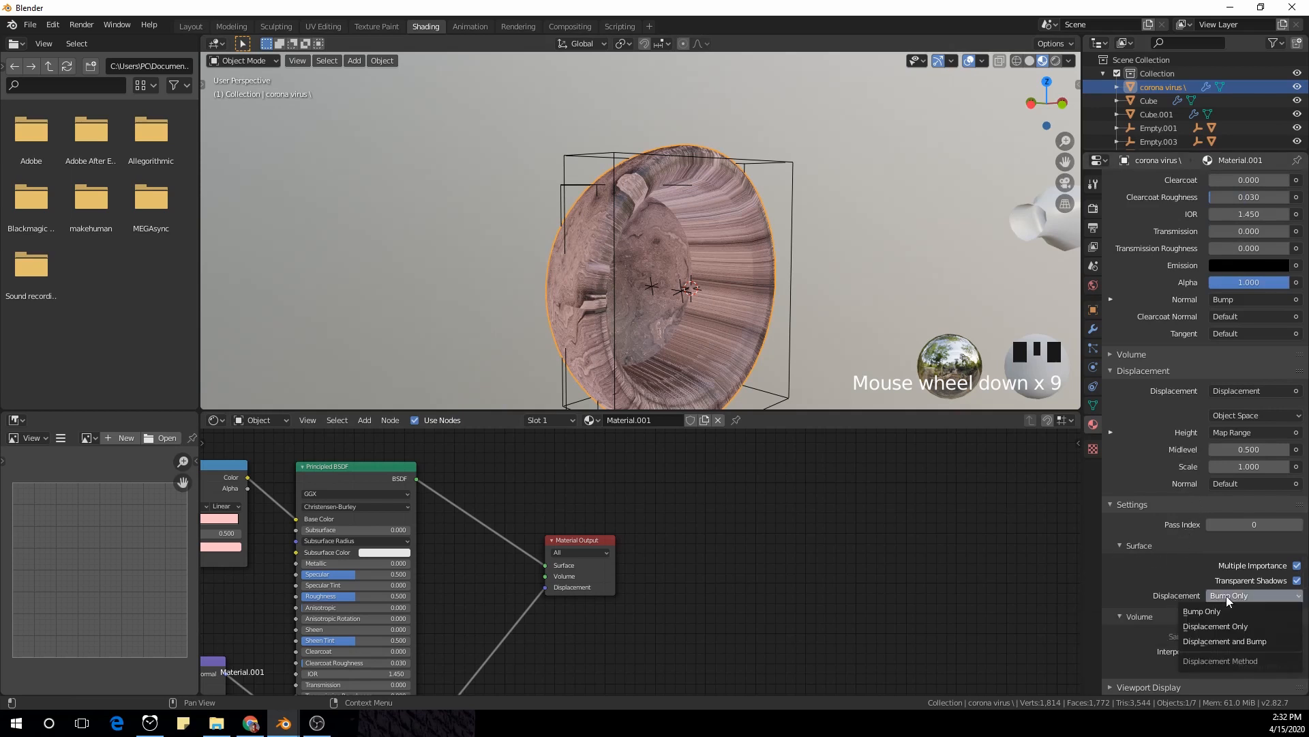
{"action": "left_click", "coordinate": [1271, 644]}
Switch the viewport to Rendered shading and inspect the body's displaced surface
{"action": "scroll", "coordinate": [670, 226], "scroll_direction": "down", "scroll_amount": 1}
{"action": "middle_click_drag", "start_coordinate": [670, 226], "coordinate": [554, 239]}
{"action": "middle_click_drag", "start_coordinate": [842, 232], "coordinate": [889, 236]}
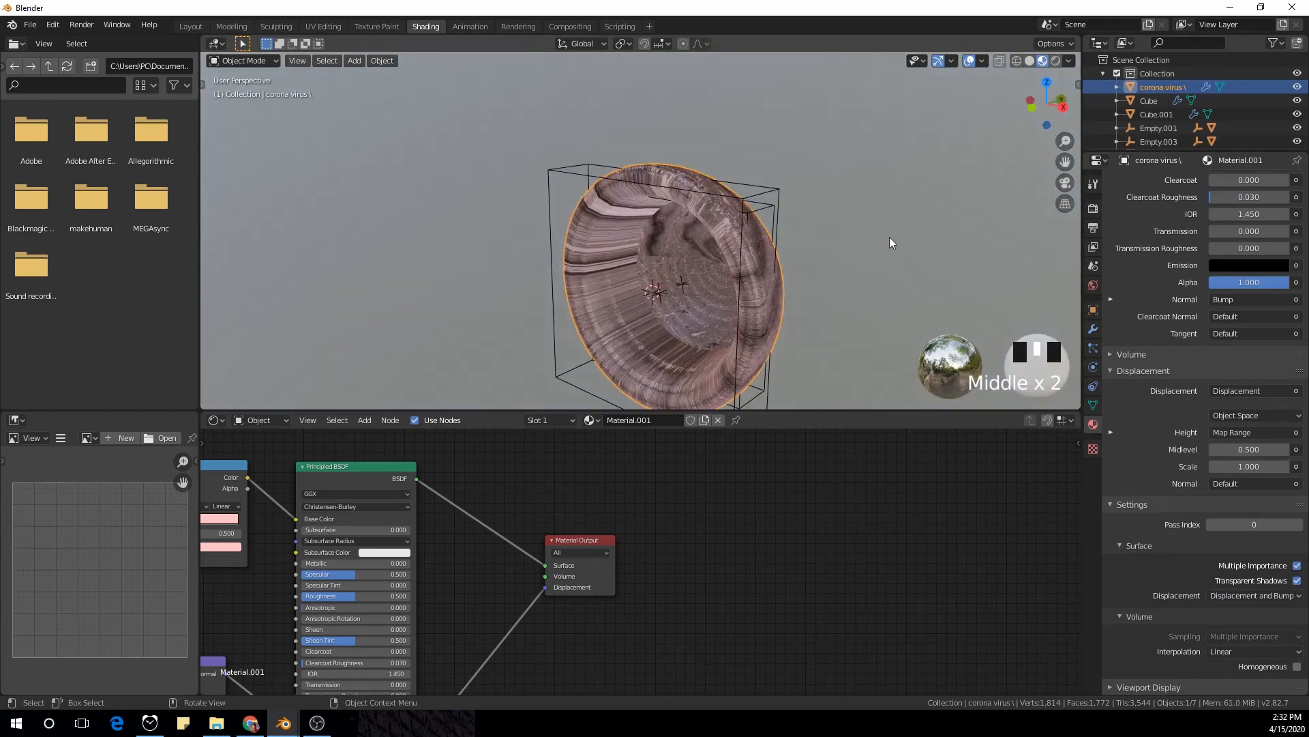
{"action": "left_click", "coordinate": [1057, 60]}
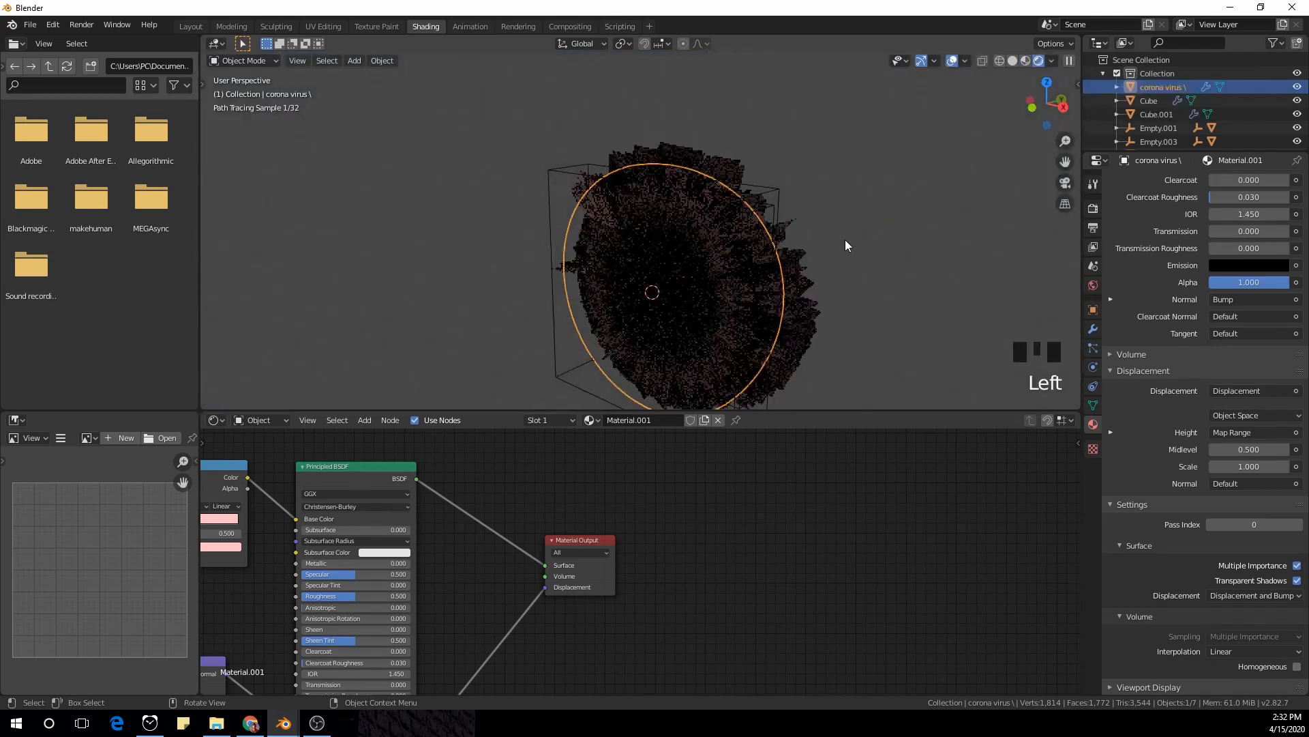
{"action": "middle_click_drag", "start_coordinate": [845, 240], "coordinate": [893, 257]}
{"action": "scroll", "coordinate": [871, 255], "scroll_direction": "up", "scroll_amount": 2}
{"action": "scroll", "coordinate": [851, 259], "scroll_direction": "down", "scroll_amount": 2}
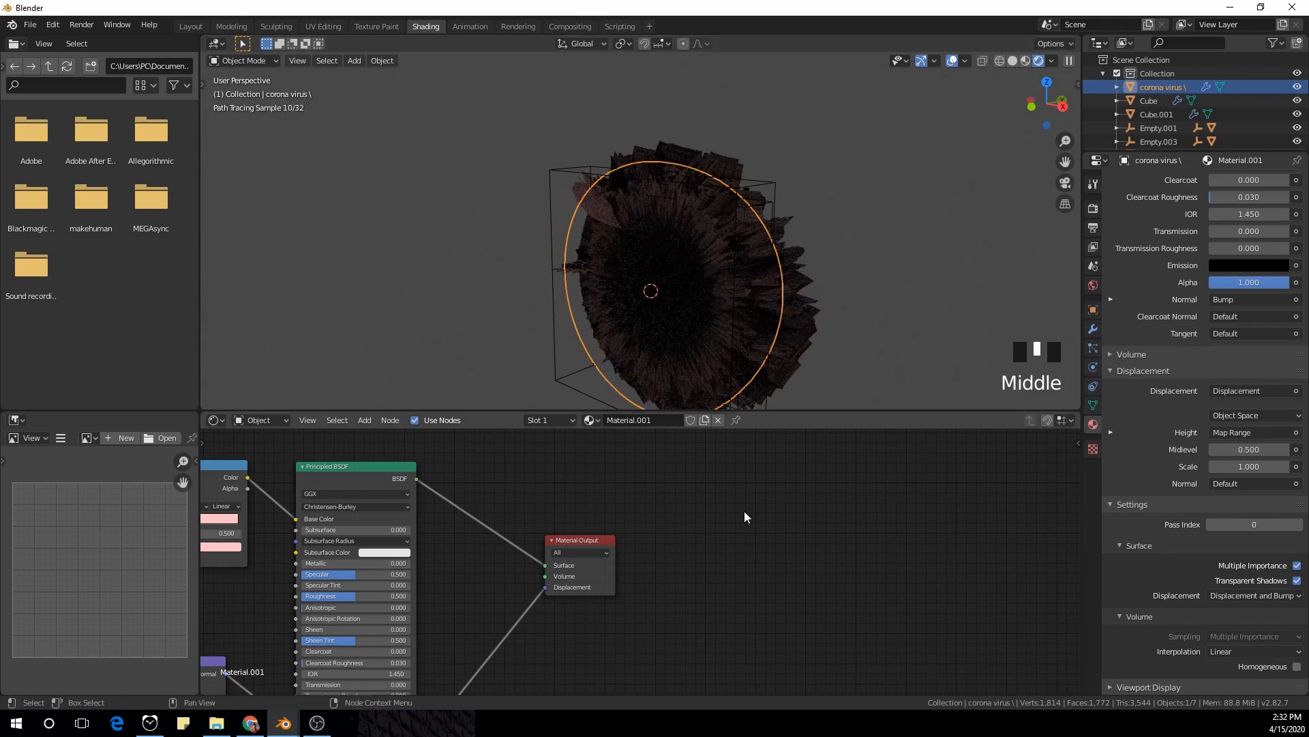
Set the Displacement node's Scale to 0.02
{"action": "middle_click_drag", "start_coordinate": [643, 588], "coordinate": [706, 413]}
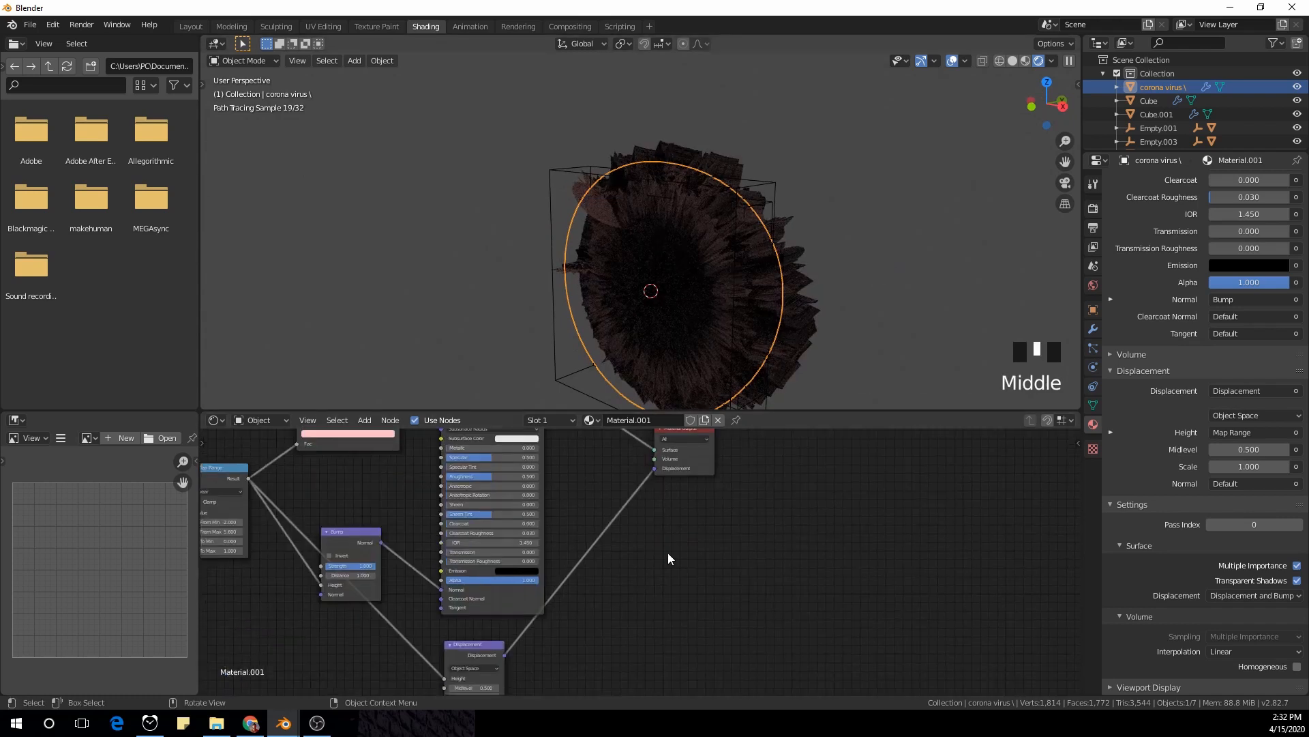
{"action": "middle_click_drag", "start_coordinate": [668, 558], "coordinate": [654, 532]}
{"action": "scroll", "coordinate": [634, 580], "scroll_direction": "up", "scroll_amount": 6}
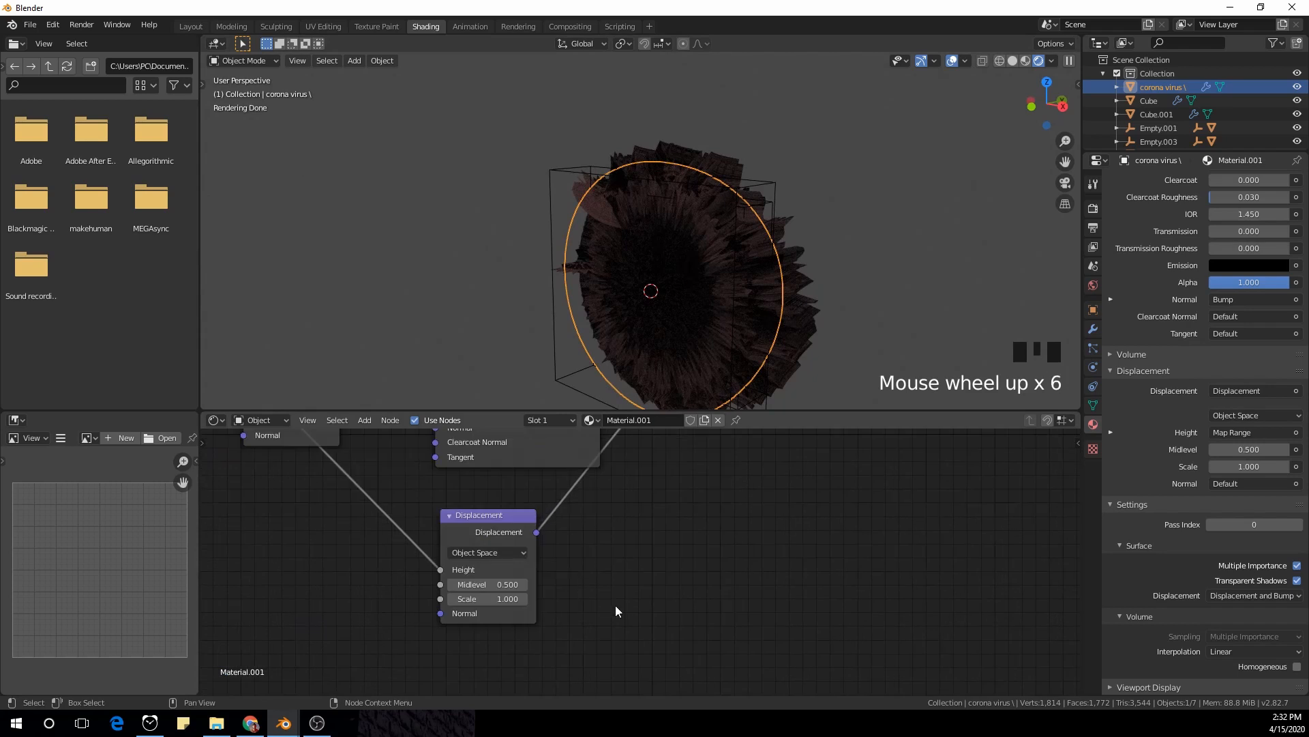
{"action": "middle_click_drag", "start_coordinate": [615, 610], "coordinate": [643, 590]}
{"action": "left_click", "coordinate": [534, 588]}
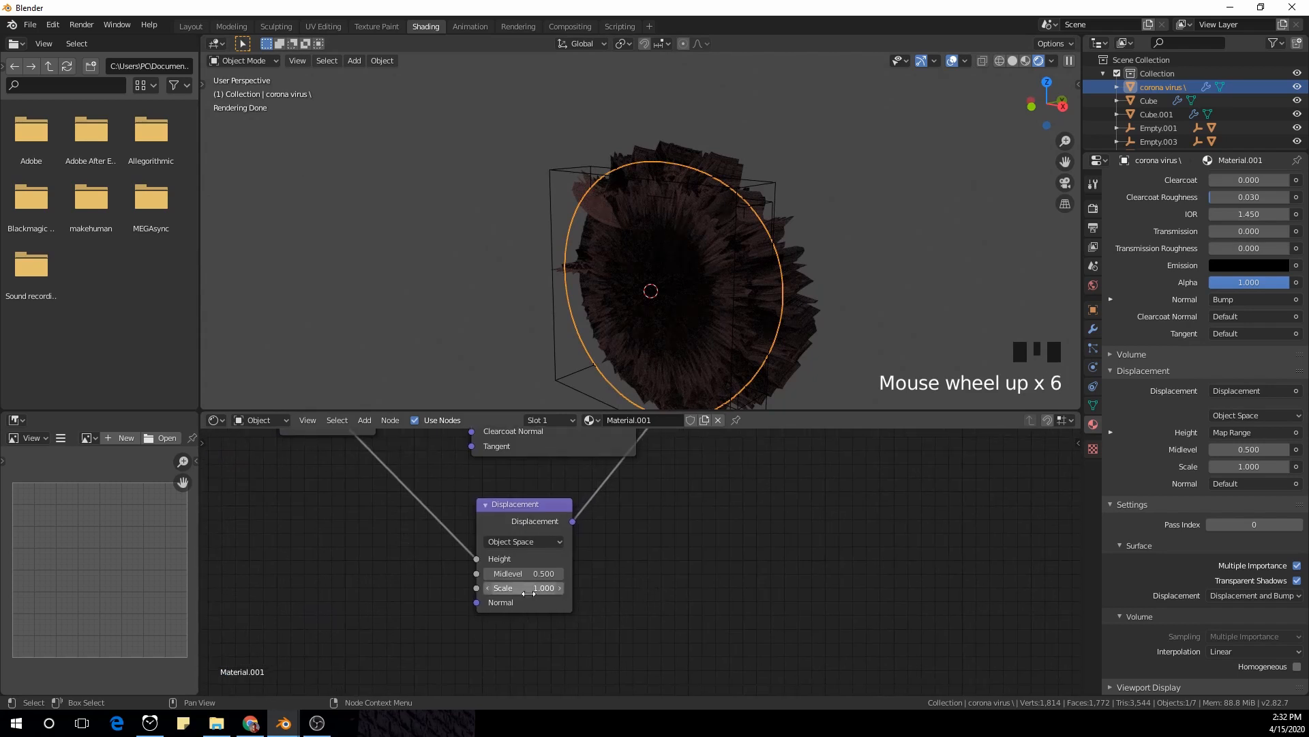
{"action": "type", "text": "0.0"}
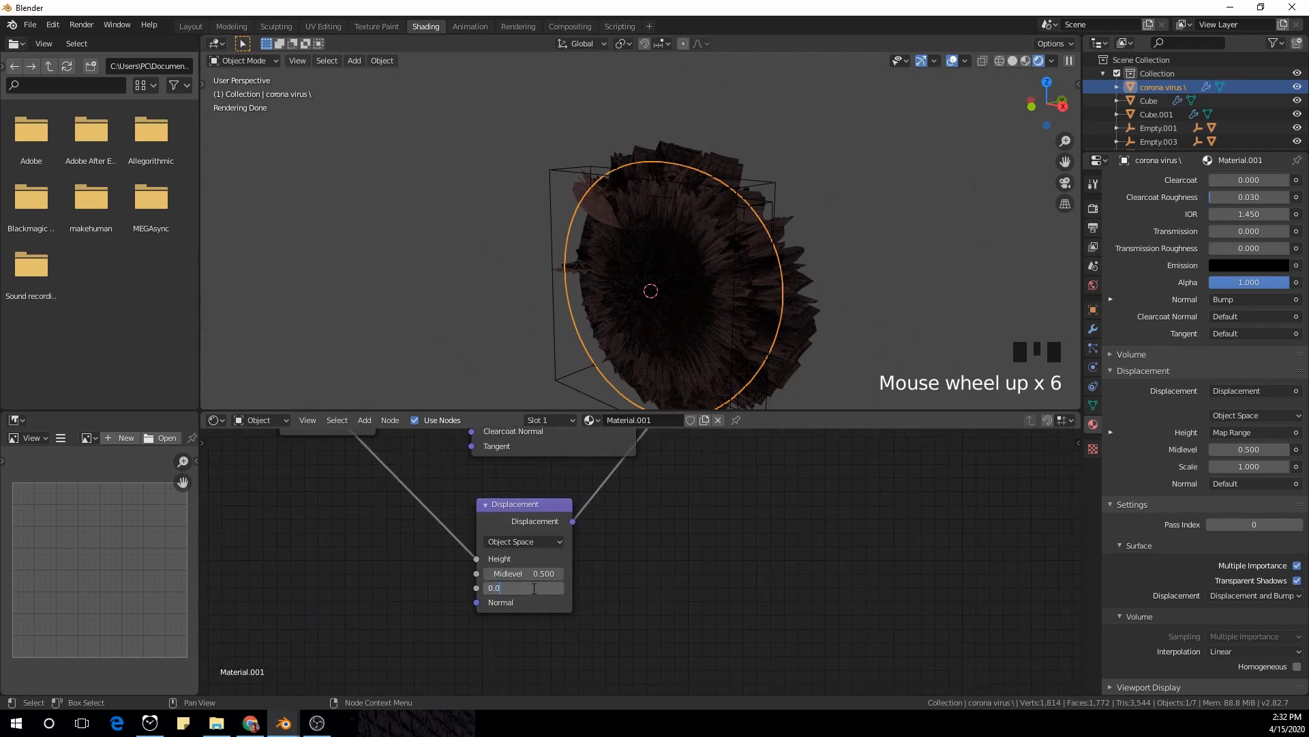
{"action": "type", "text": "2"}
{"action": "key", "text": "Return"}
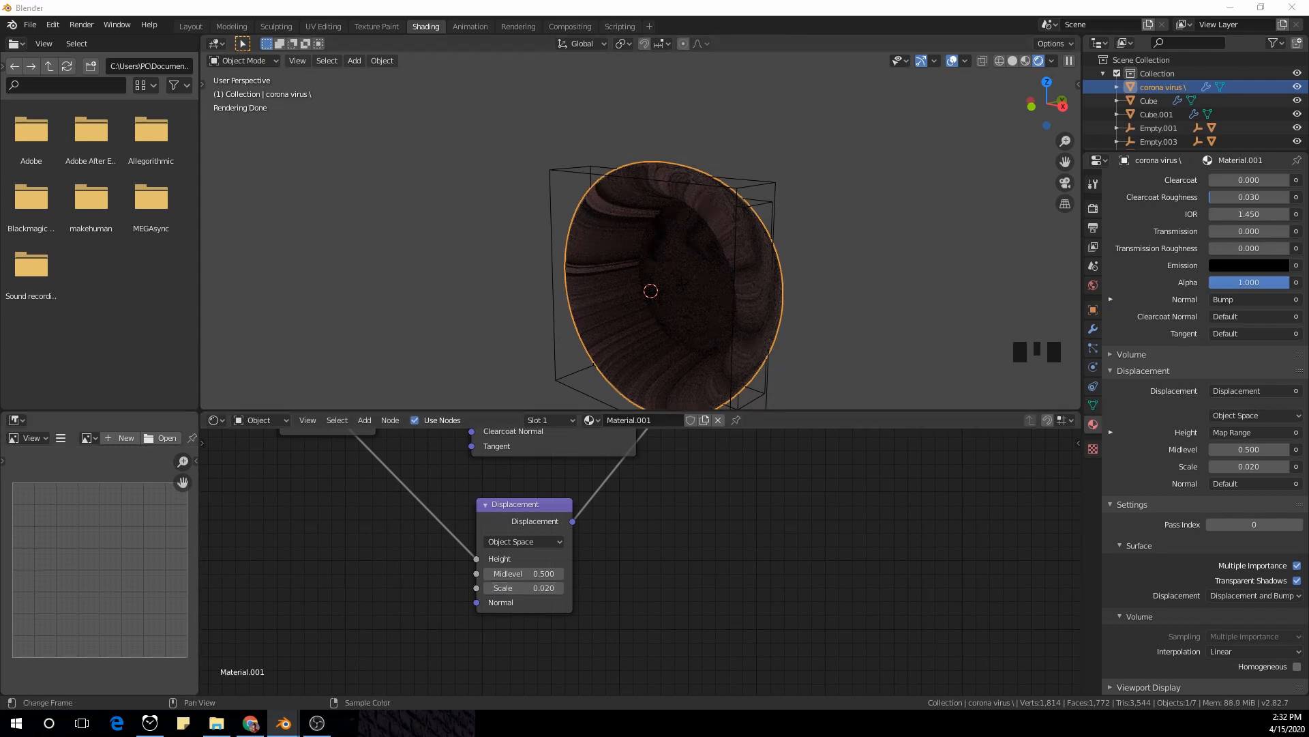
Set the Displacement node's Scale to 0.05
{"action": "left_click", "coordinate": [541, 588]}
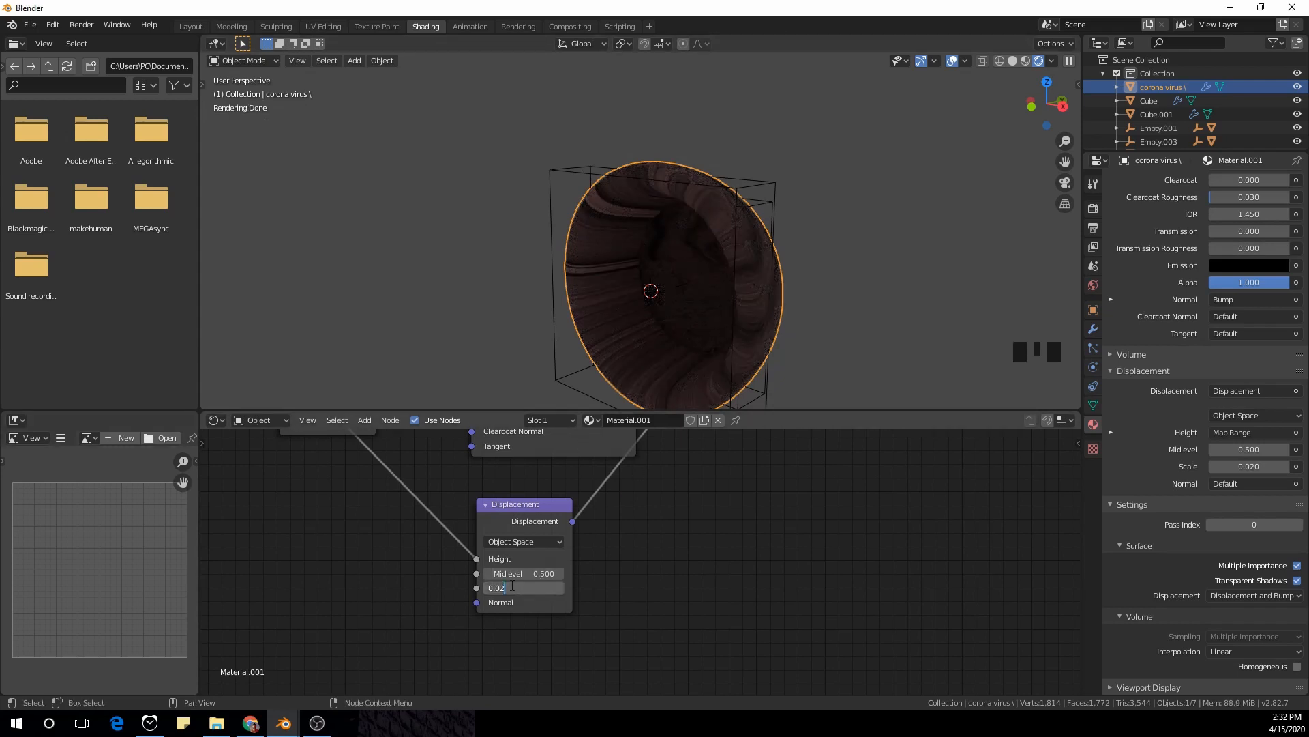
{"action": "type", "text": "0.05"}
{"action": "key", "text": "Return"}
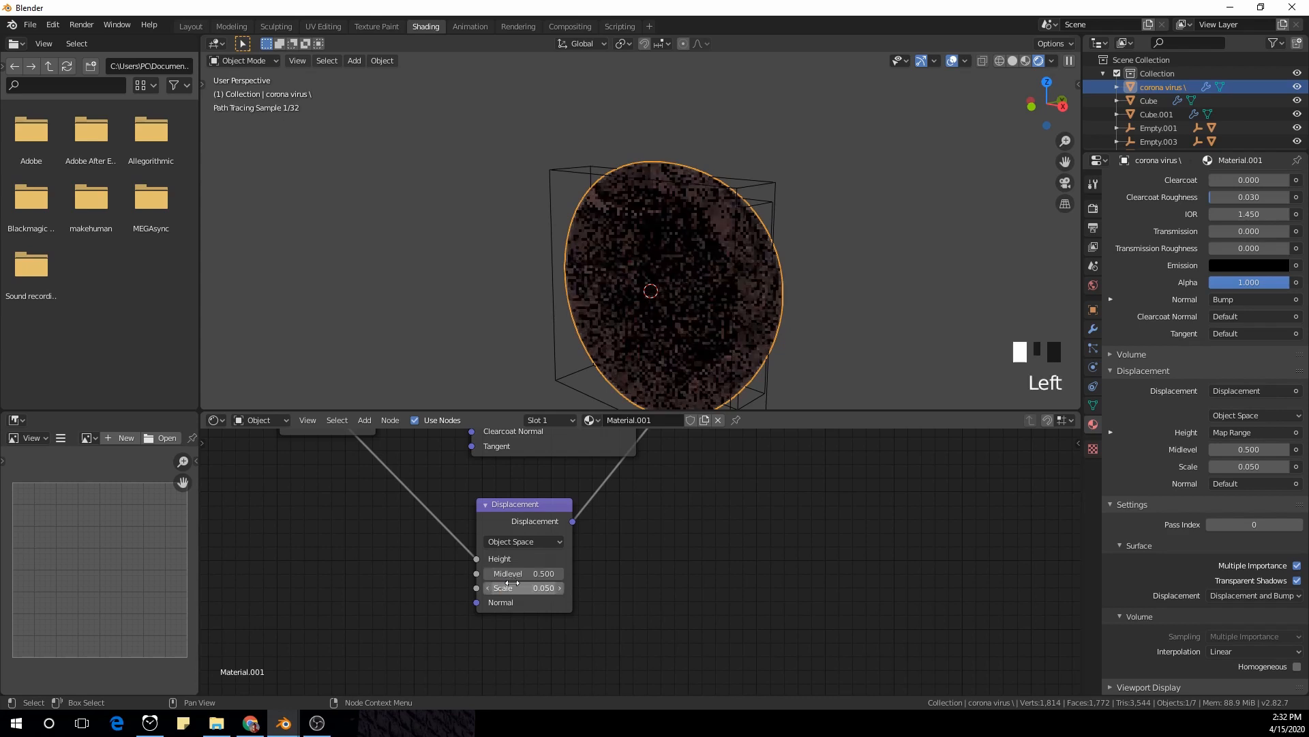
Examine the rendered displacement on the body's outer shell and open inner side, and return the viewport to Material Preview shading
{"action": "middle_click_drag", "start_coordinate": [655, 286], "coordinate": [689, 281]}
{"action": "scroll", "coordinate": [723, 279], "scroll_direction": "up", "scroll_amount": 2}
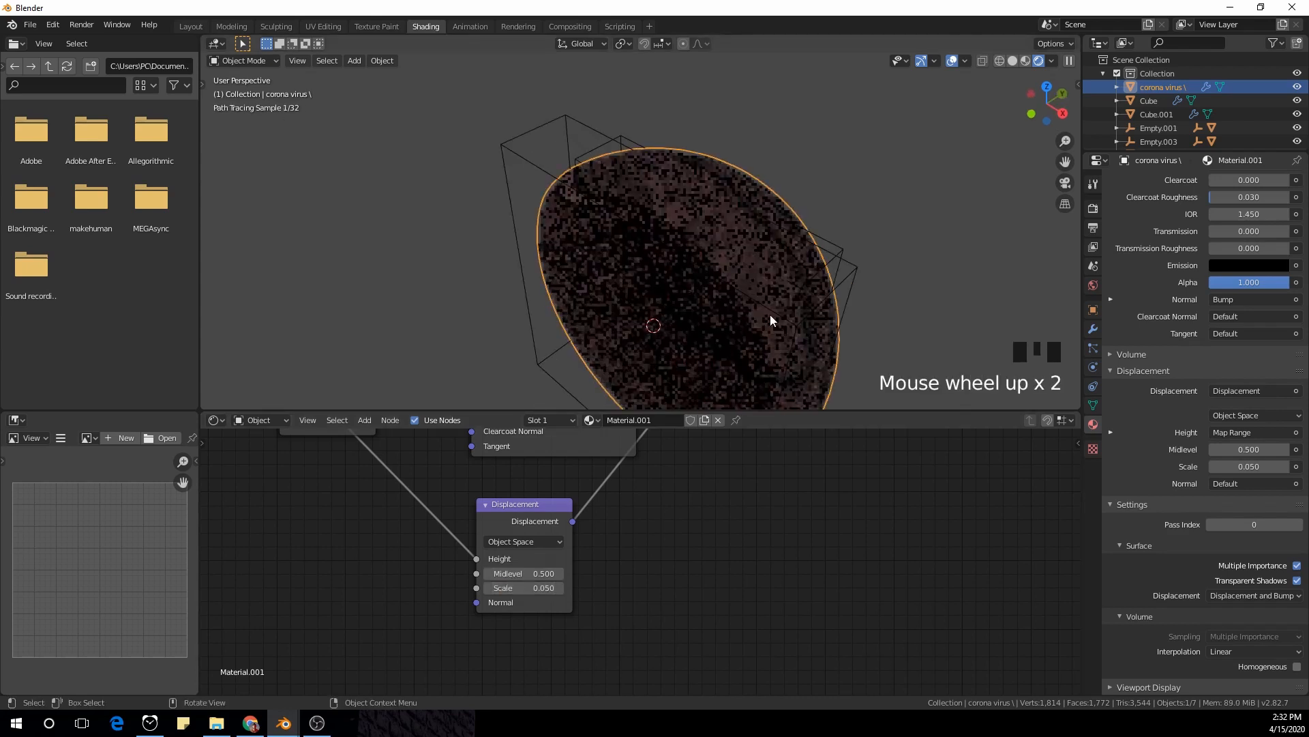
{"action": "middle_click_drag", "start_coordinate": [767, 310], "coordinate": [753, 314]}
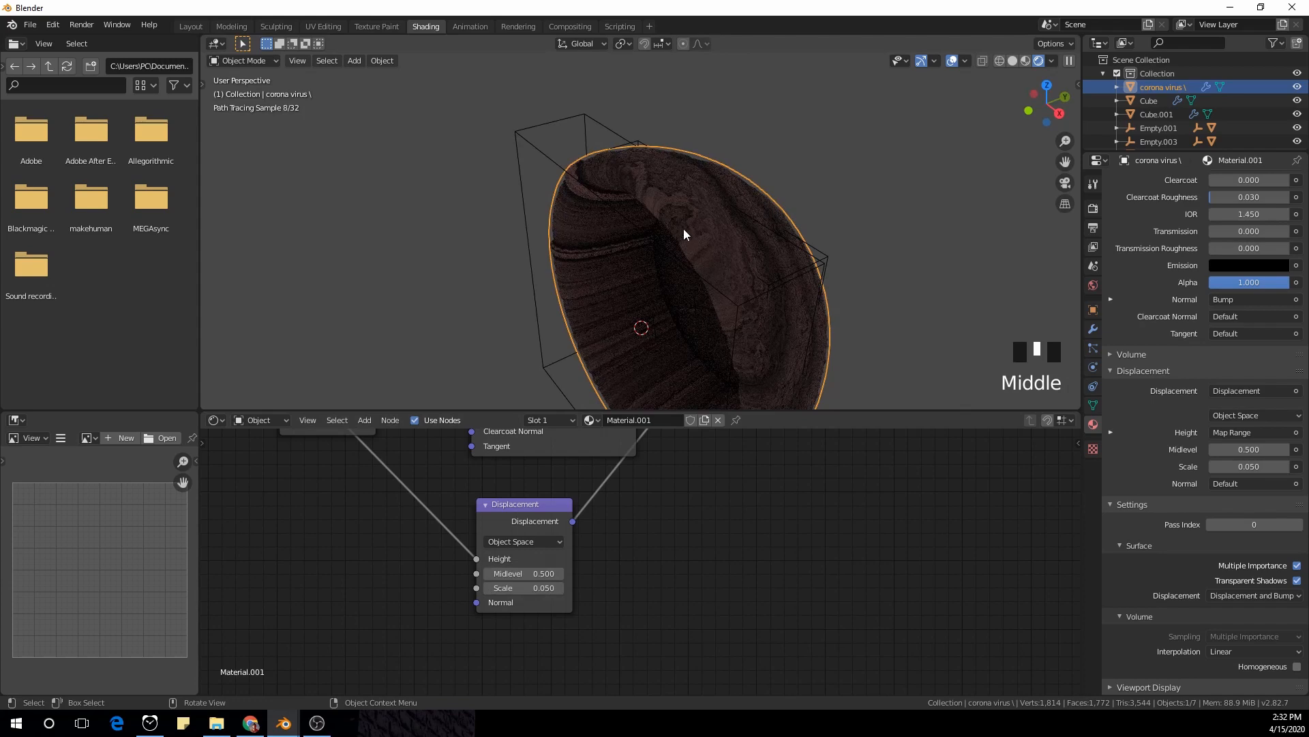
{"action": "middle_click_drag", "start_coordinate": [683, 228], "coordinate": [805, 312]}
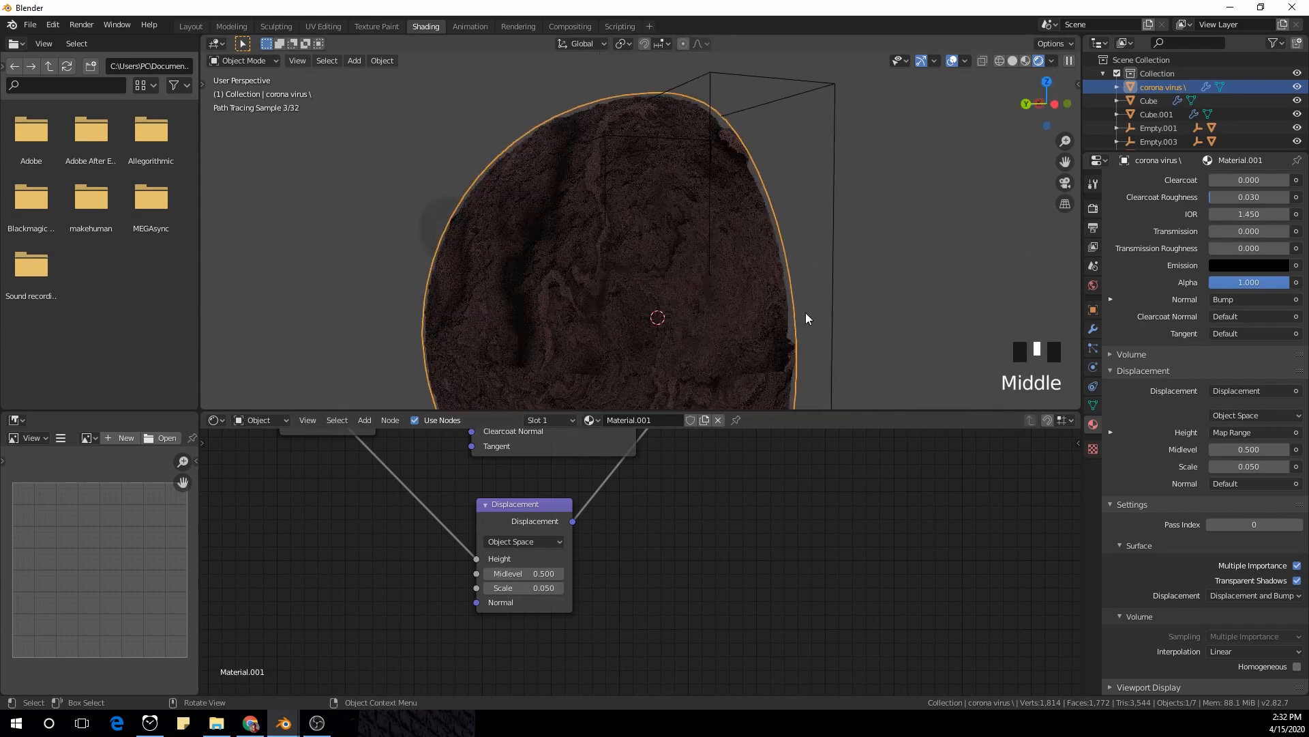
{"action": "middle_click_drag", "start_coordinate": [817, 259], "coordinate": [835, 313]}
{"action": "scroll", "coordinate": [767, 281], "scroll_direction": "down", "scroll_amount": 3}
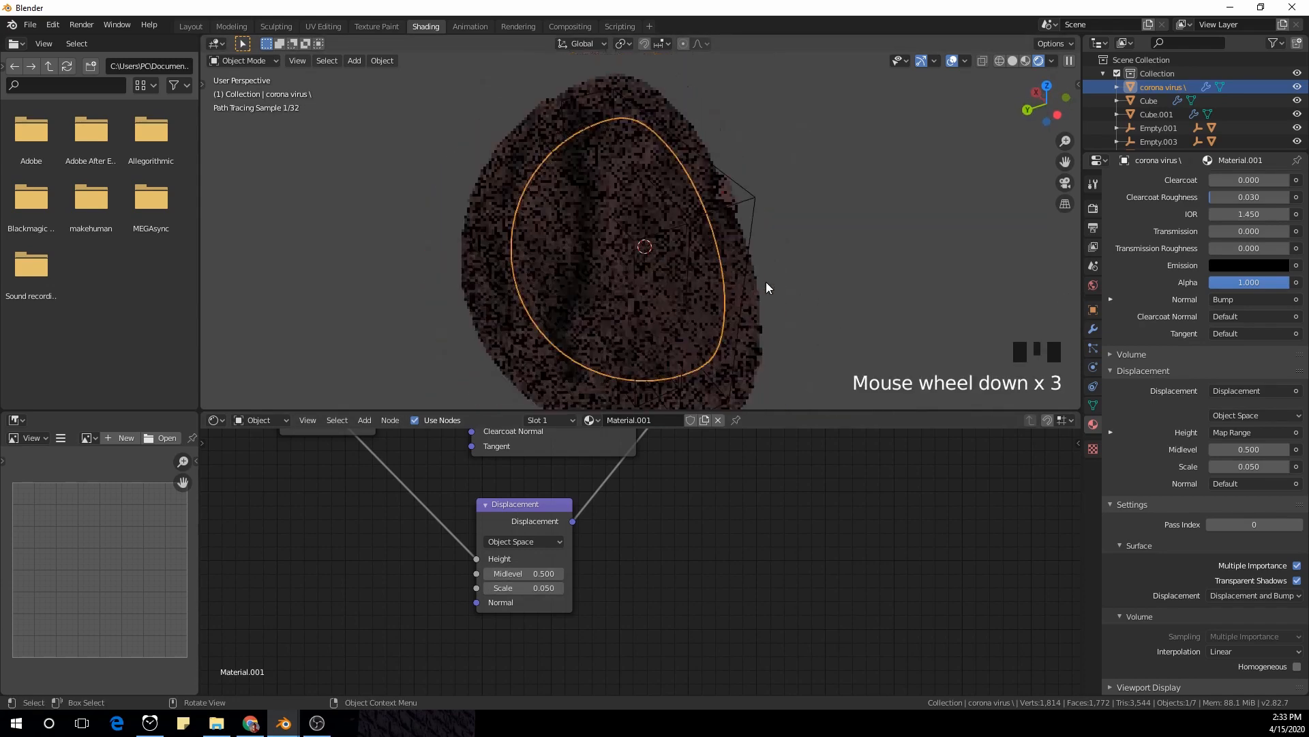
{"action": "middle_click_drag", "start_coordinate": [767, 281], "coordinate": [690, 274]}
{"action": "left_click", "coordinate": [1026, 61]}
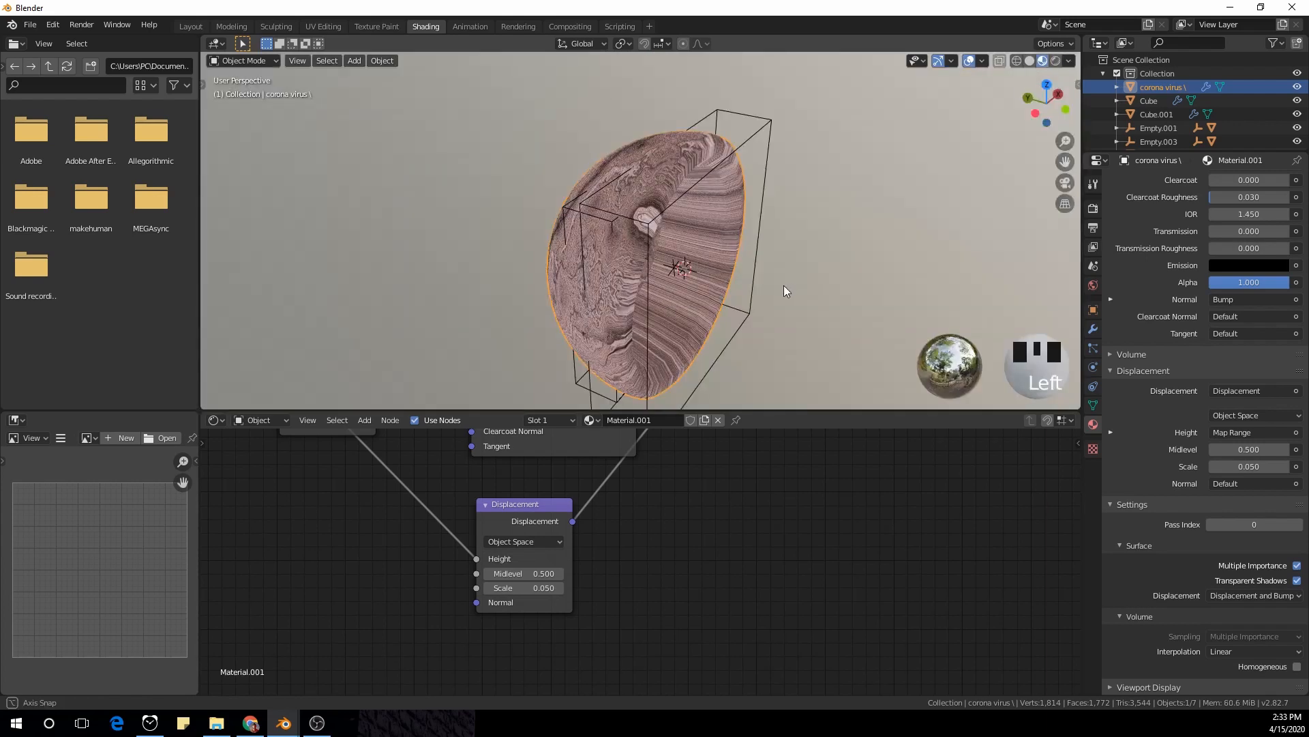
{"action": "middle_click_drag", "start_coordinate": [783, 289], "coordinate": [639, 551]}
Try the Bump node's Invert option on and off to compare the surface relief
{"action": "scroll", "coordinate": [638, 552], "scroll_direction": "down", "scroll_amount": 5}
{"action": "middle_click_drag", "start_coordinate": [462, 525], "coordinate": [587, 648]}
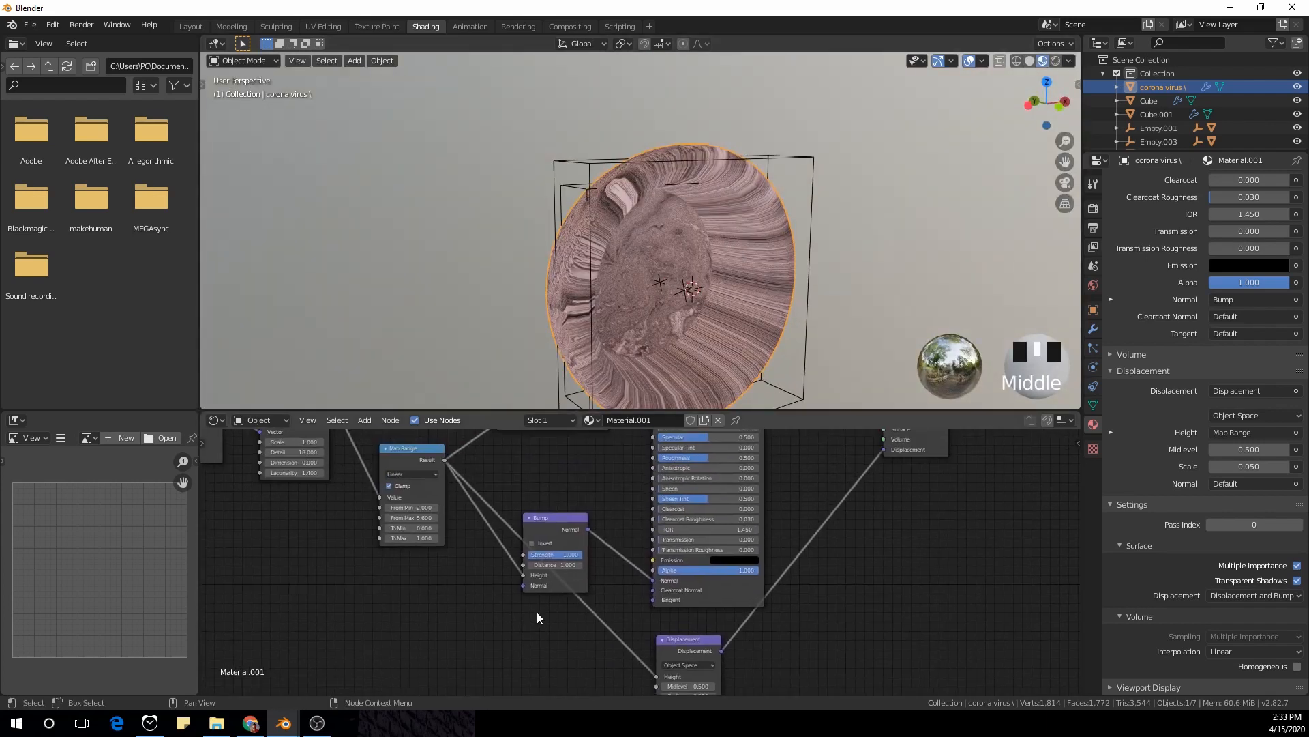
{"action": "left_click", "coordinate": [532, 543]}
{"action": "left_click_drag", "start_coordinate": [538, 550], "coordinate": [544, 563]}
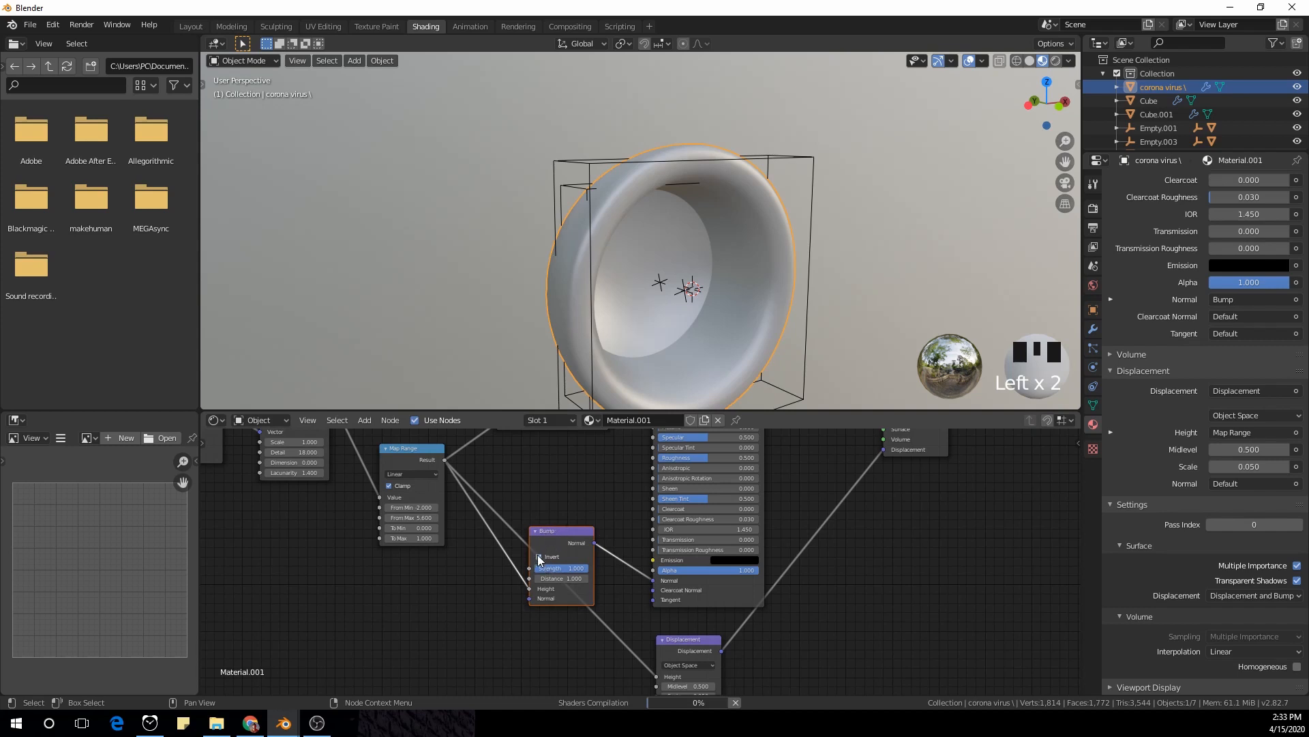
{"action": "left_click", "coordinate": [539, 557]}
{"action": "double_click", "coordinate": [545, 568]}
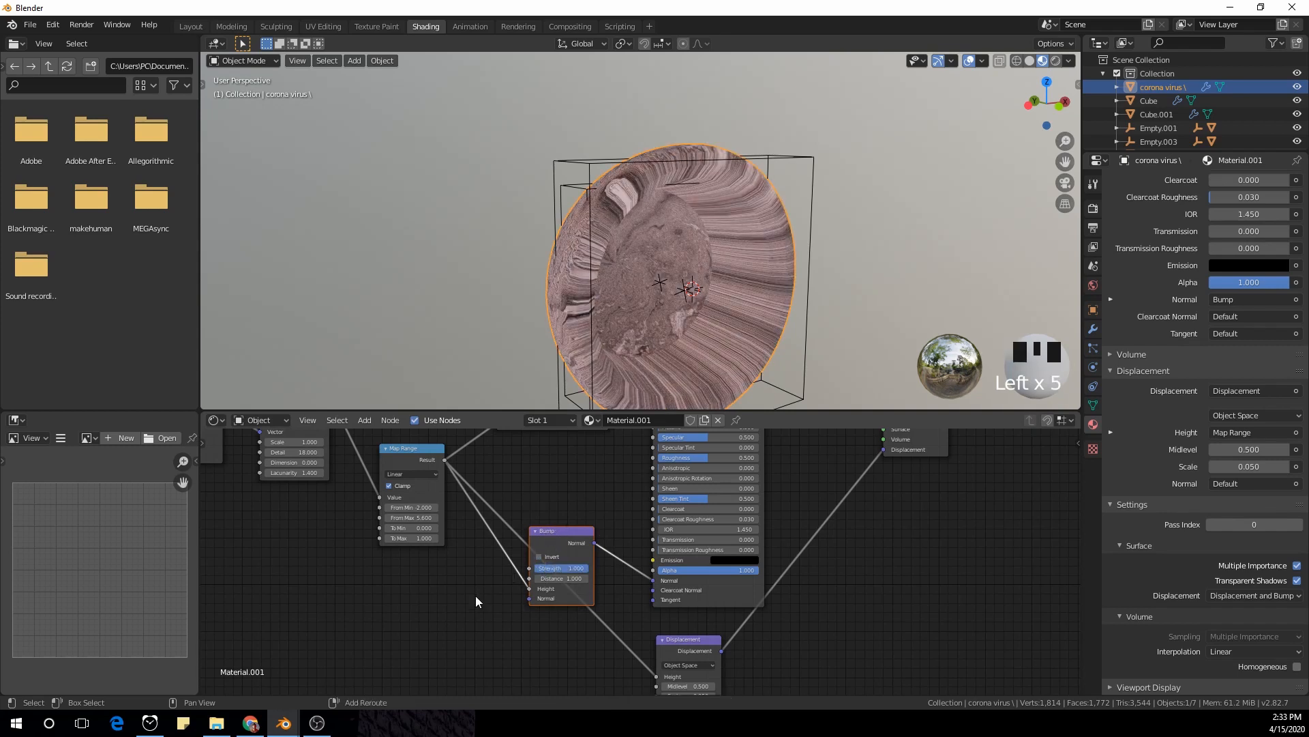
Add a ColorRamp node between the Map Range and Bump nodes
{"action": "key", "text": "shift+a"}
{"action": "left_click", "coordinate": [465, 554]}
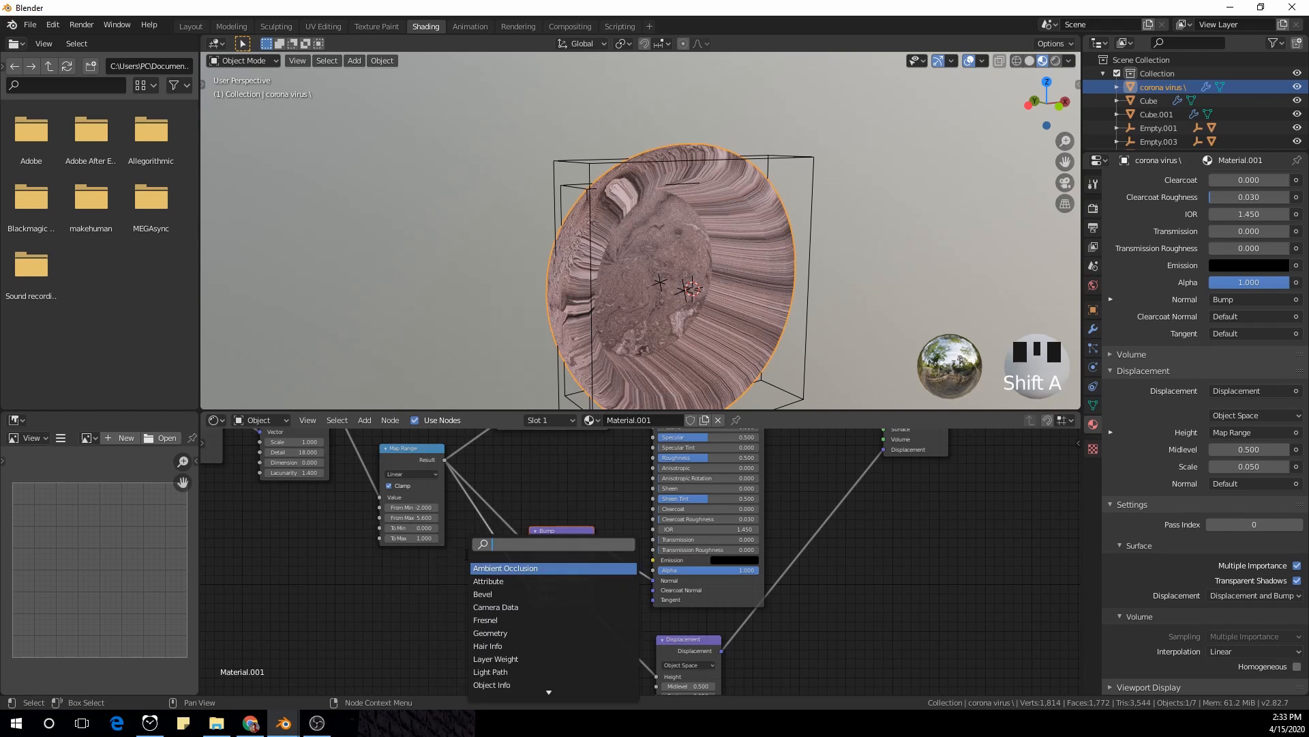
{"action": "type", "text": "colo"}
{"action": "key", "text": "Return"}
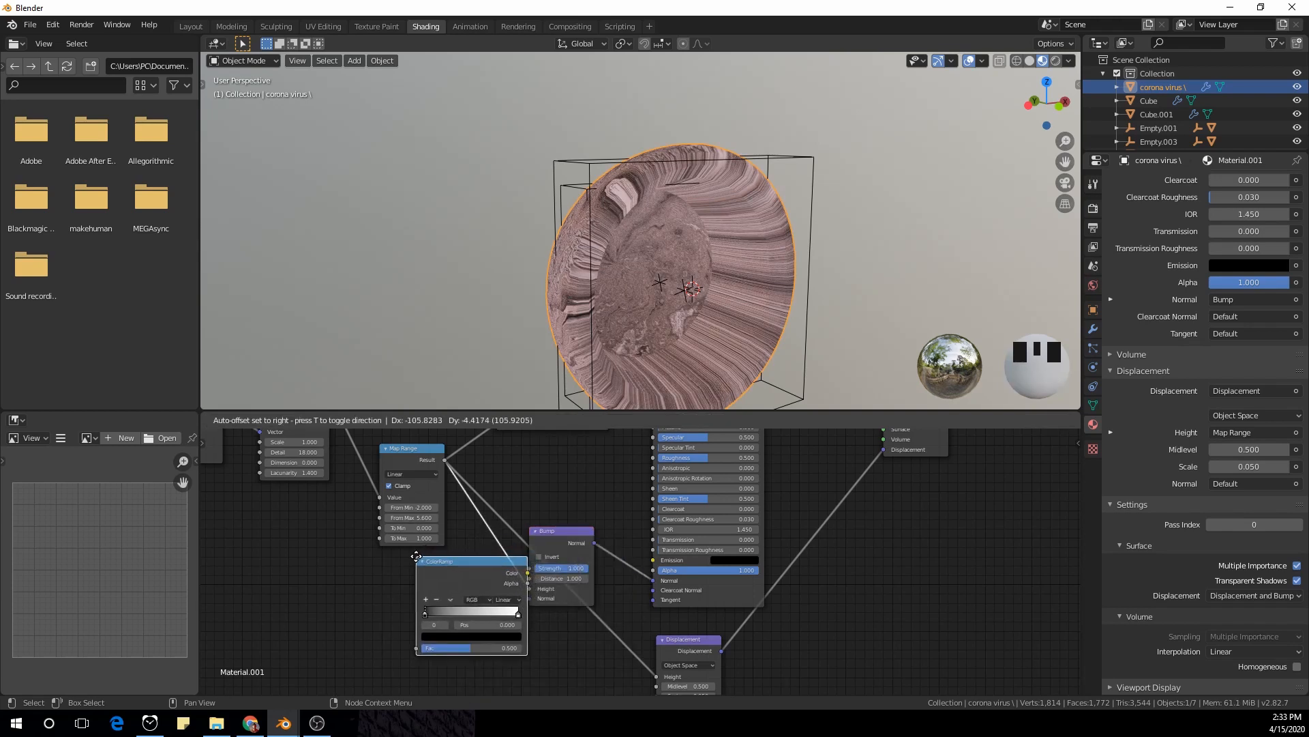
{"action": "left_click", "coordinate": [418, 558]}
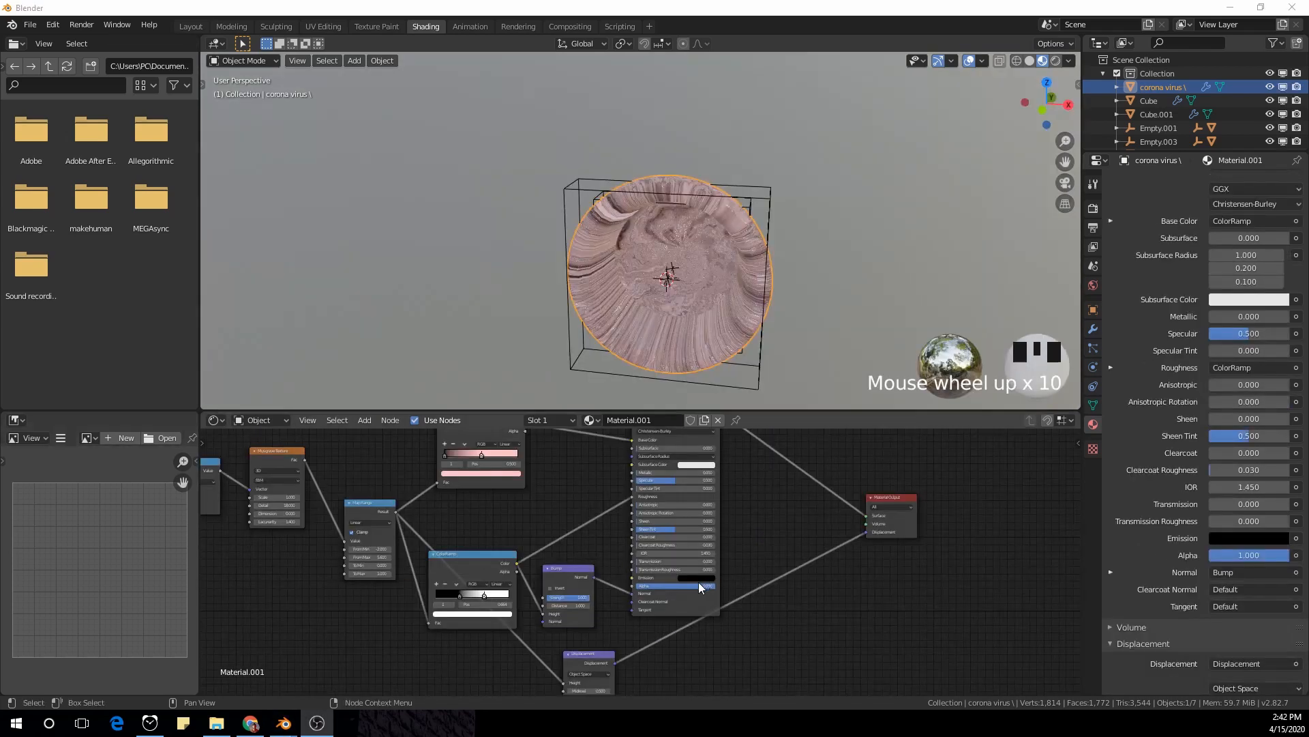
Connect the black-and-white ColorRamp's Color output to the Principled BSDF's Roughness input
{"action": "scroll", "coordinate": [701, 588], "scroll_direction": "up", "scroll_amount": 2}
{"action": "left_click_drag", "start_coordinate": [428, 610], "coordinate": [424, 608]}
{"action": "middle_click_drag", "start_coordinate": [467, 493], "coordinate": [446, 544]}
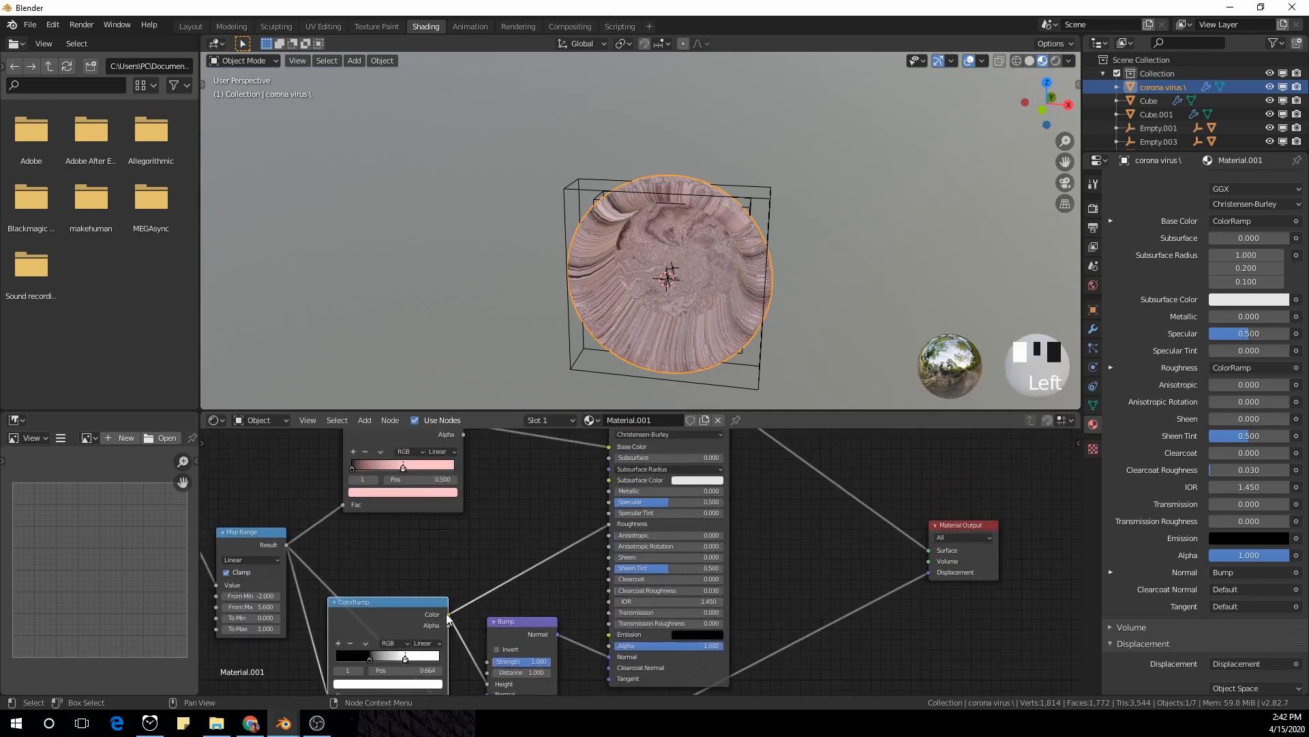
{"action": "left_click_drag", "start_coordinate": [448, 616], "coordinate": [611, 524]}
{"action": "scroll", "coordinate": [532, 511], "scroll_direction": "down", "scroll_amount": 4, "text": "shift"}
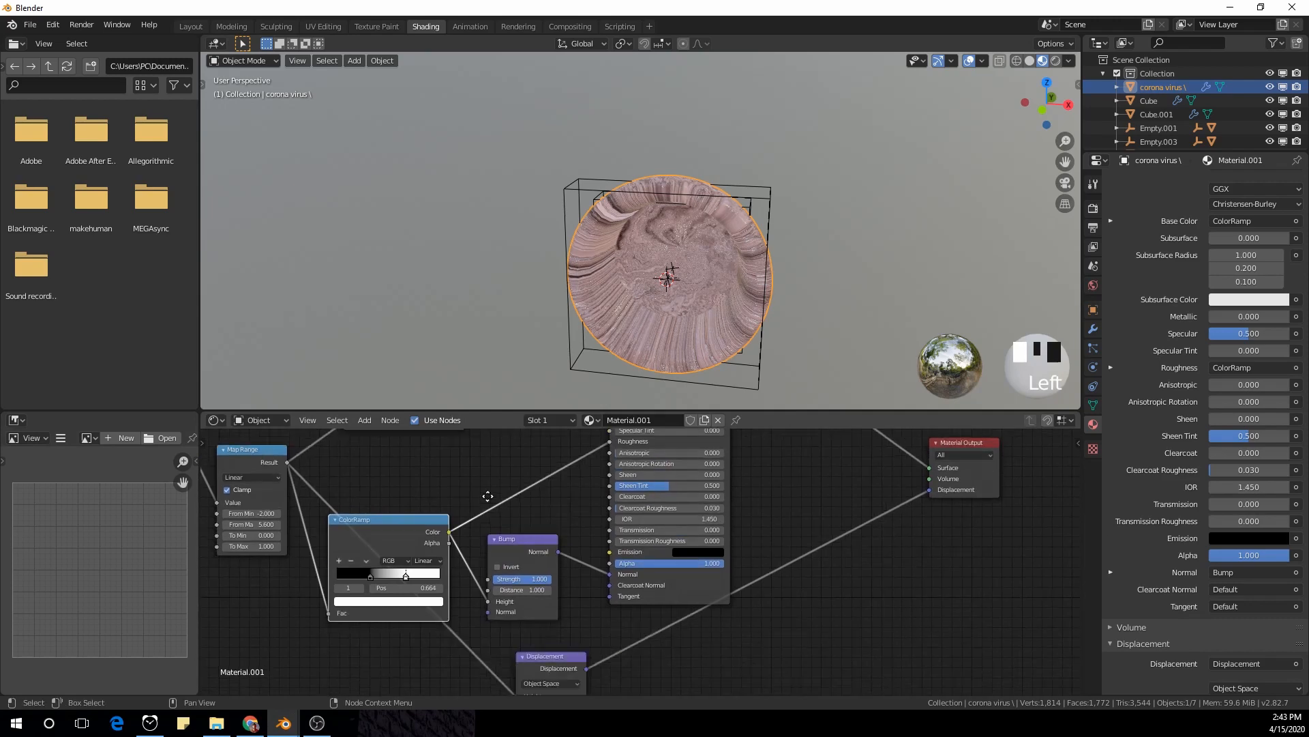
{"action": "middle_click_drag", "start_coordinate": [497, 572], "coordinate": [504, 672]}
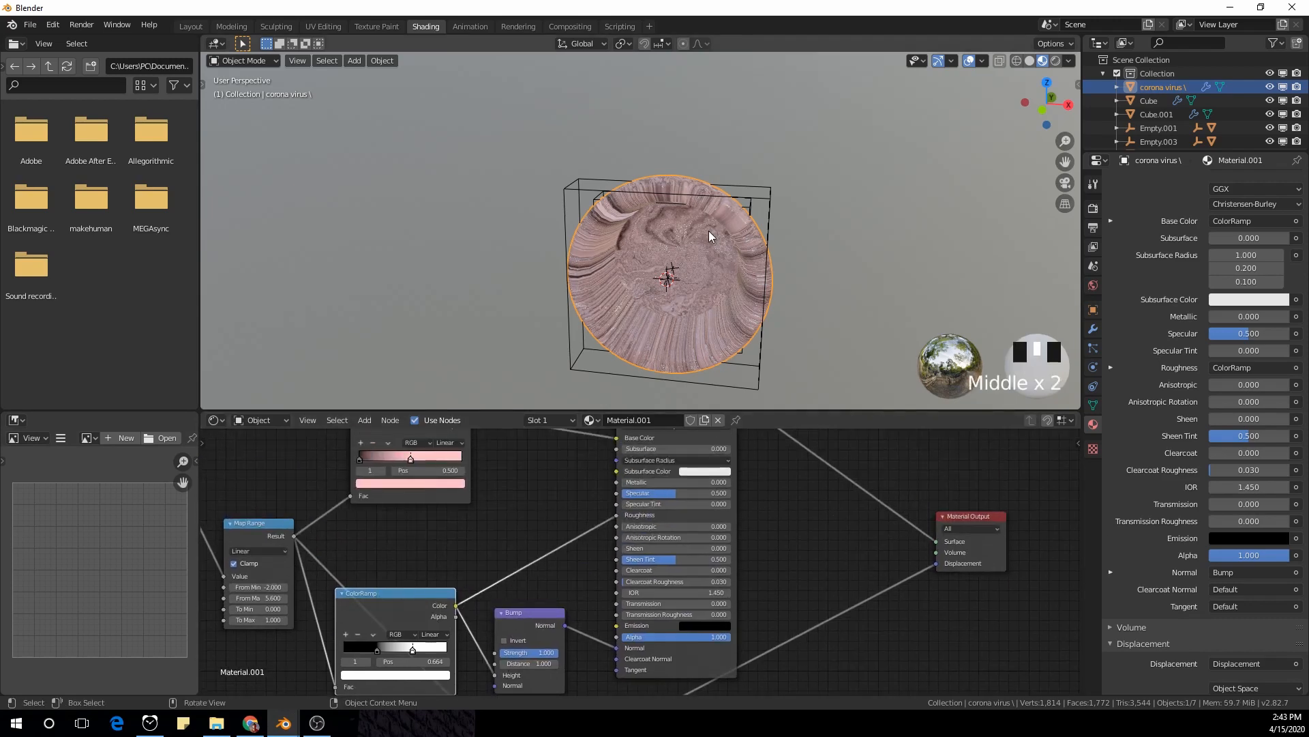
Rotate the edge loop on the body's open rim around the global Y axis to swirl its stripes, and return to Object Mode
{"action": "scroll", "coordinate": [709, 231], "scroll_direction": "up", "scroll_amount": 2}
{"action": "middle_click_drag", "start_coordinate": [808, 255], "coordinate": [640, 208]}
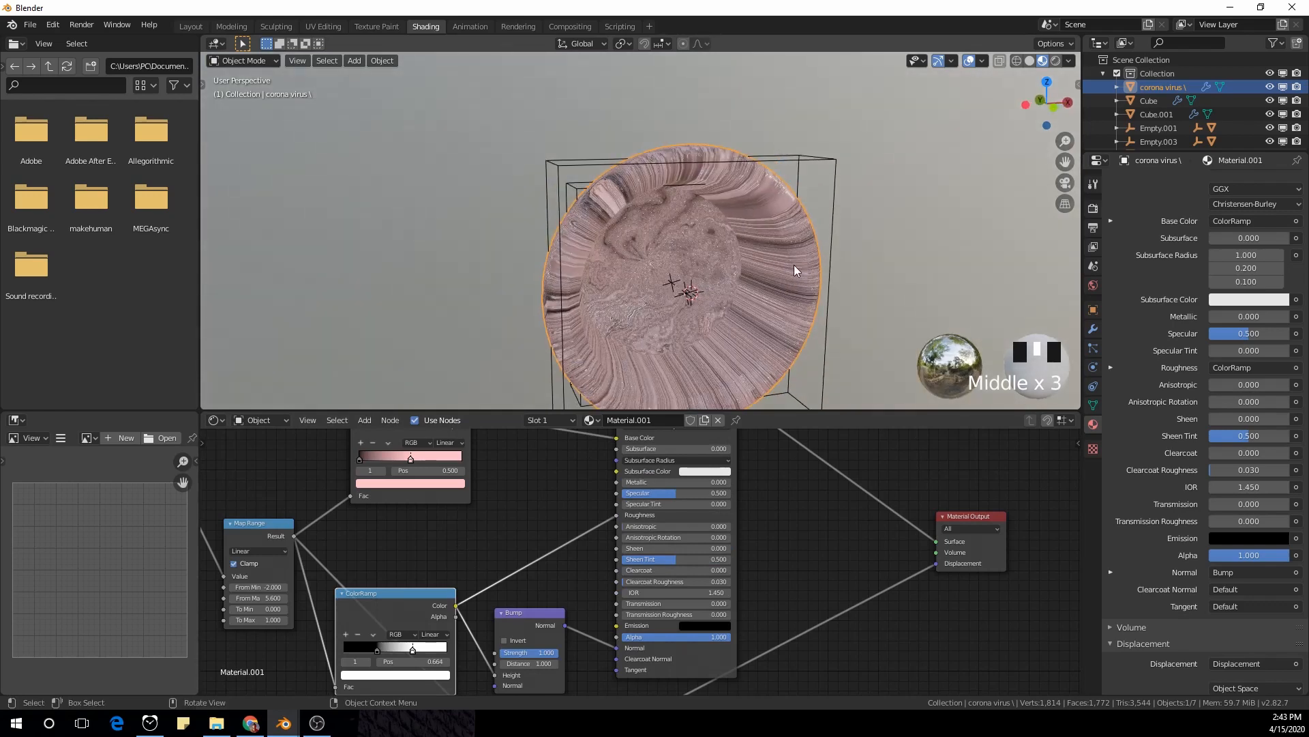
{"action": "middle_click_drag", "start_coordinate": [794, 265], "coordinate": [767, 273]}
{"action": "scroll", "coordinate": [758, 261], "scroll_direction": "up", "scroll_amount": 1}
{"action": "key", "text": "Tab"}
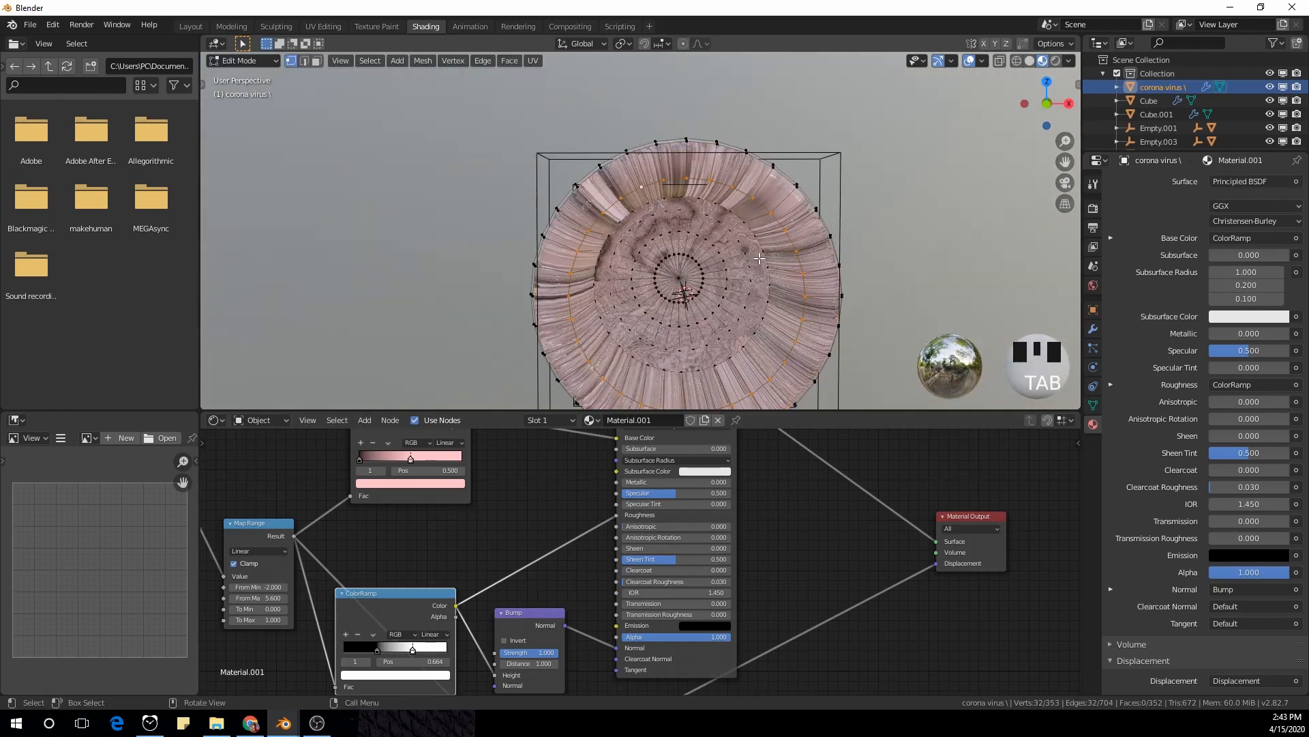
{"action": "left_click", "coordinate": [710, 183], "text": "alt"}
{"action": "left_click", "coordinate": [721, 195], "text": "alt"}
{"action": "key", "text": "r"}
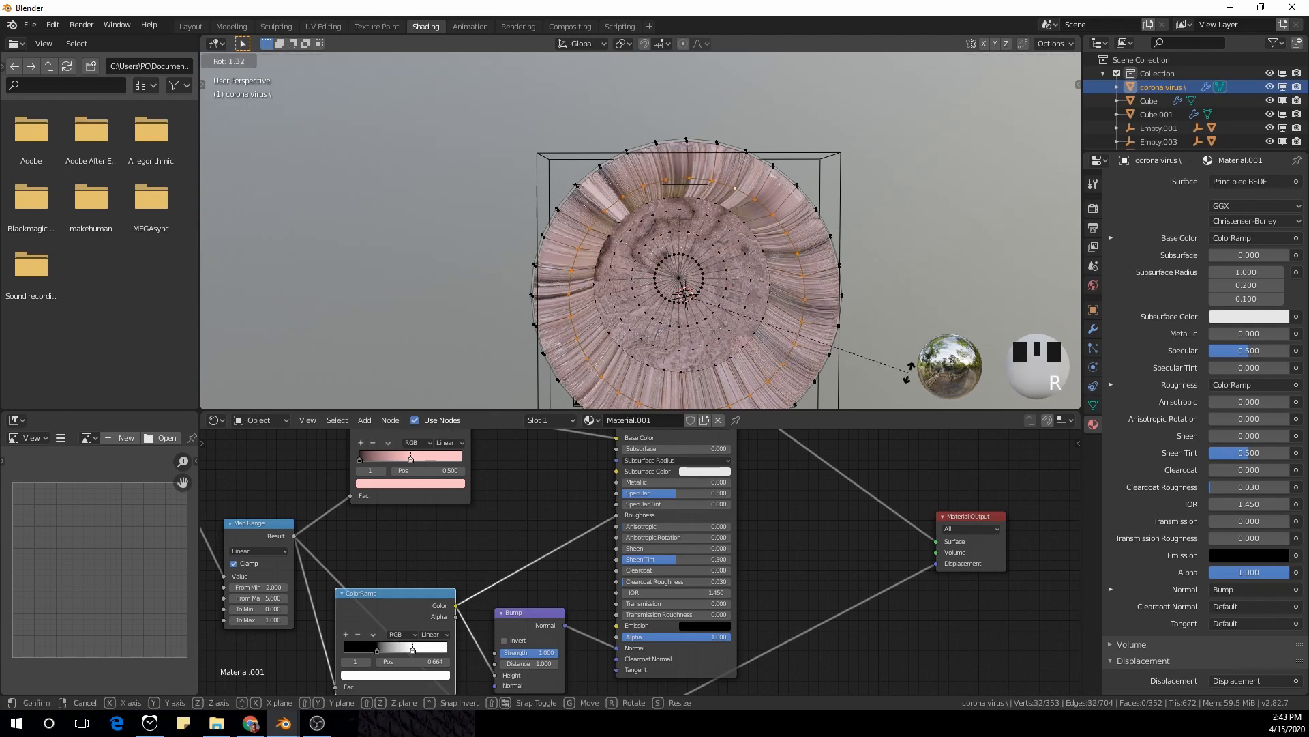
{"action": "key", "text": "r"}
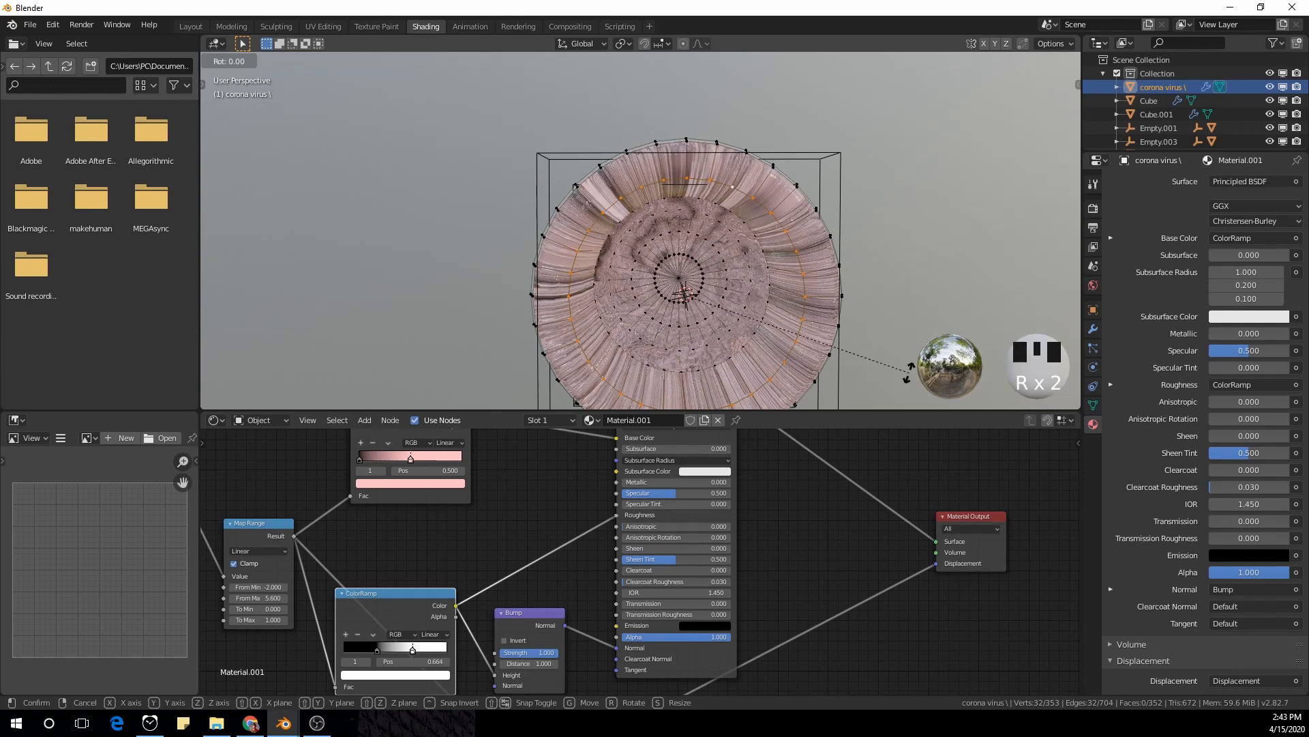
{"action": "key", "text": "y"}
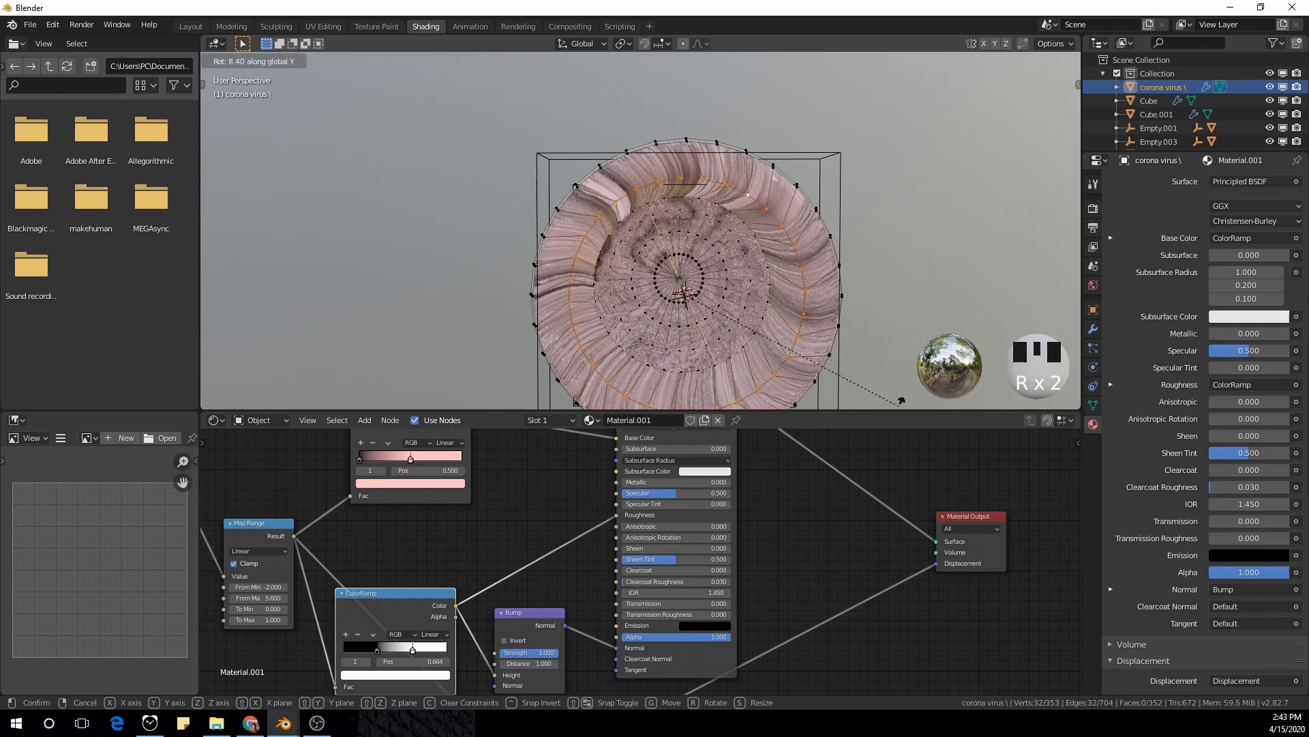
{"action": "left_click", "coordinate": [896, 72]}
{"action": "scroll", "coordinate": [813, 215], "scroll_direction": "down", "scroll_amount": 2}
{"action": "key", "text": "Tab"}
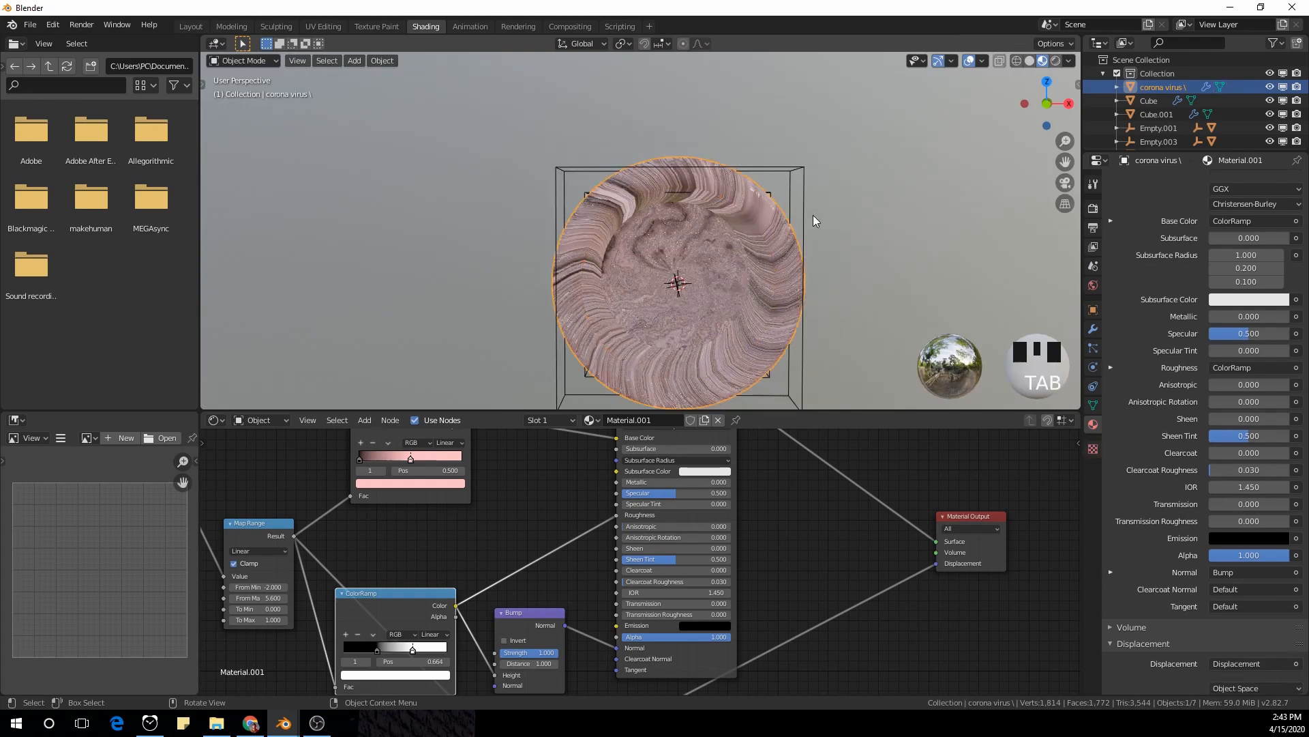
Add an area light at the body's centre and rotate it to shine horizontally along the X axis
{"action": "middle_click_drag", "start_coordinate": [813, 219], "coordinate": [784, 241]}
{"action": "scroll", "coordinate": [788, 234], "scroll_direction": "down", "scroll_amount": 2}
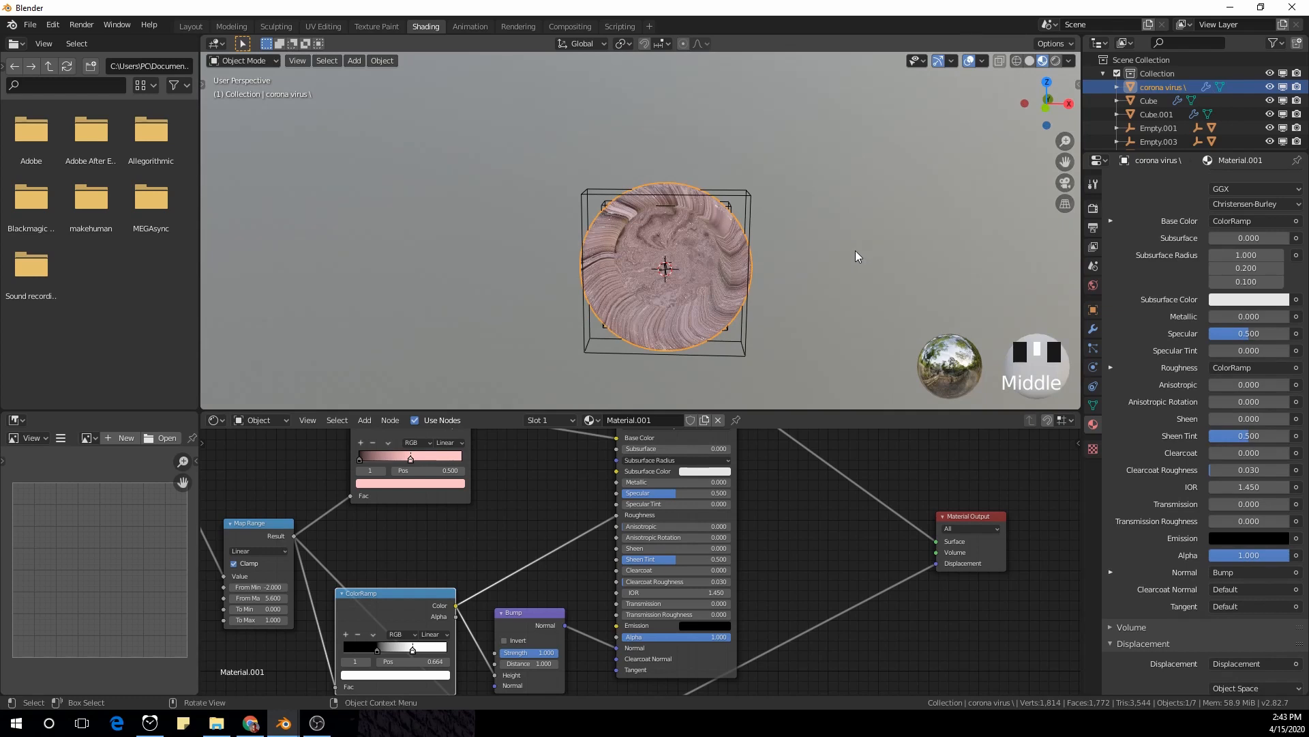
{"action": "key", "text": "shift+a"}
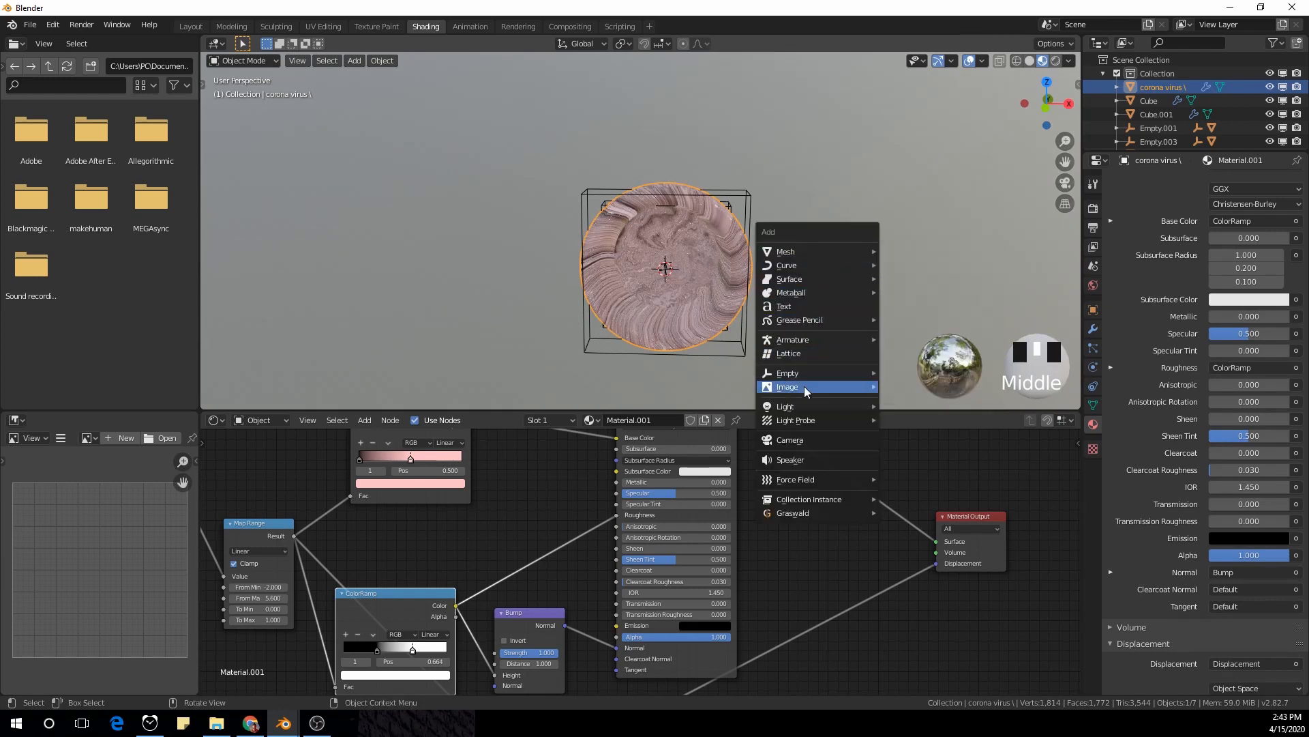
{"action": "mouse_move", "coordinate": [805, 407]}
{"action": "left_click", "coordinate": [907, 451]}
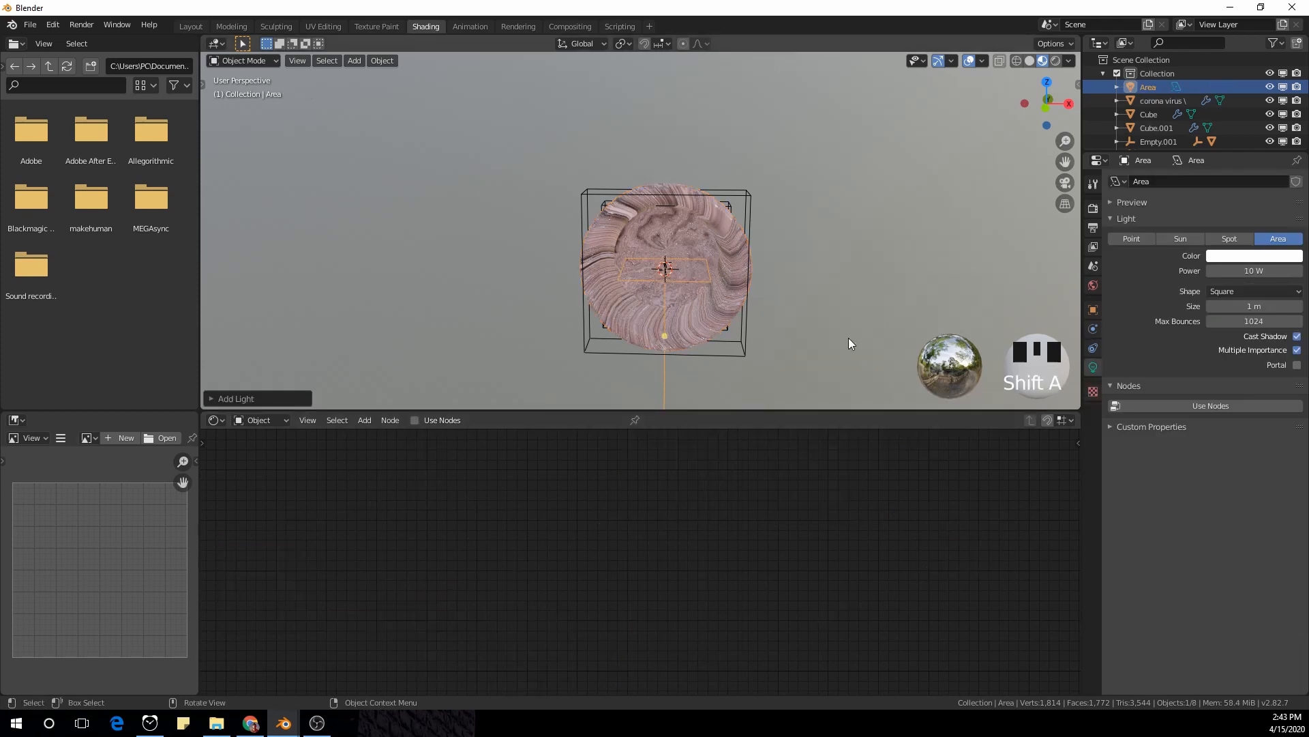
{"action": "key", "text": "r"}
{"action": "left_click", "coordinate": [848, 343]}
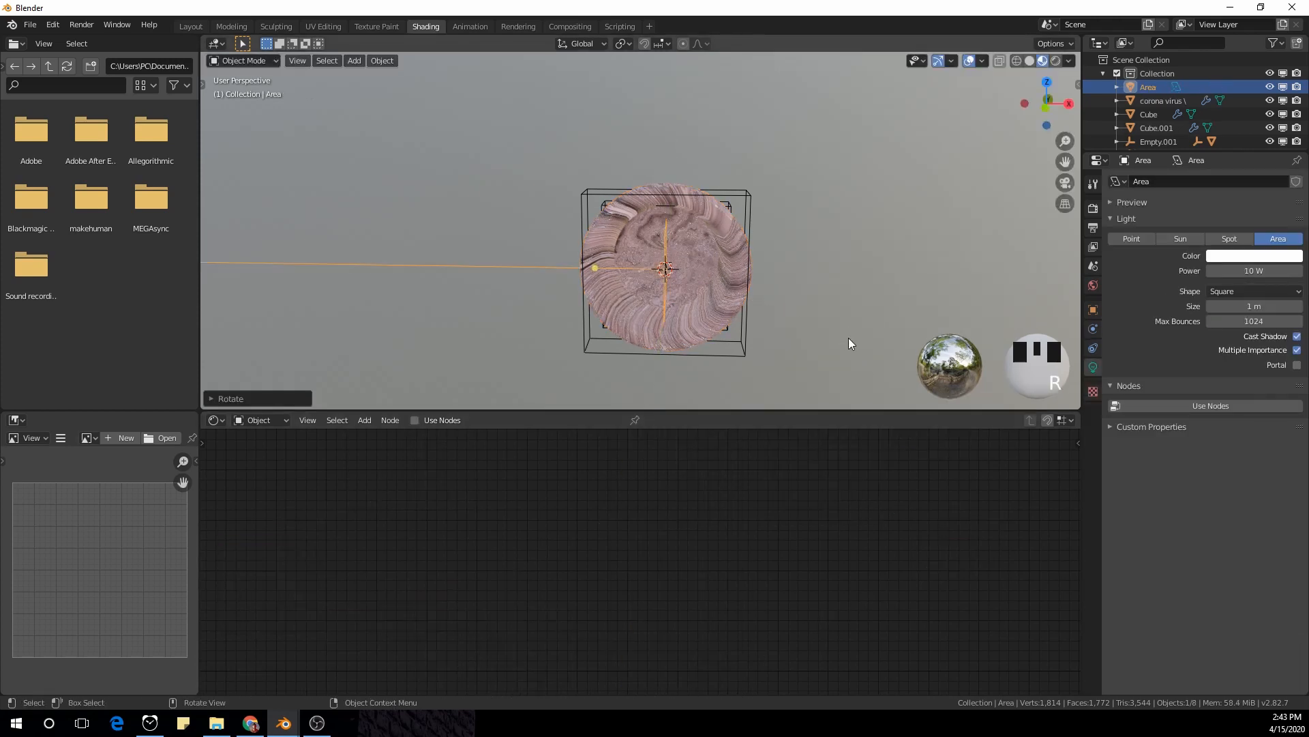
Move the area light along the global X axis, well away from the body so that it faces it
{"action": "scroll", "coordinate": [849, 338], "scroll_direction": "down", "scroll_amount": 2}
{"action": "scroll", "coordinate": [832, 308], "scroll_direction": "down", "scroll_amount": 1}
{"action": "key", "text": "g"}
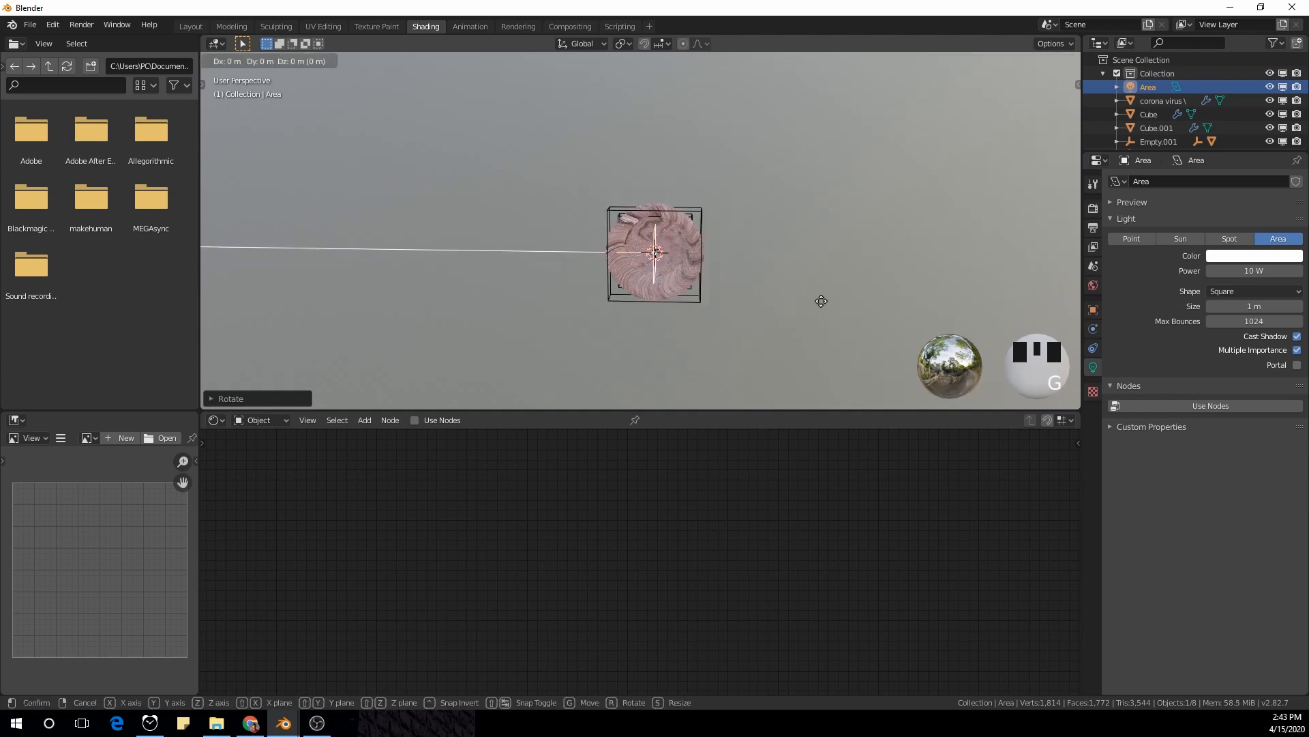
{"action": "key", "text": "x"}
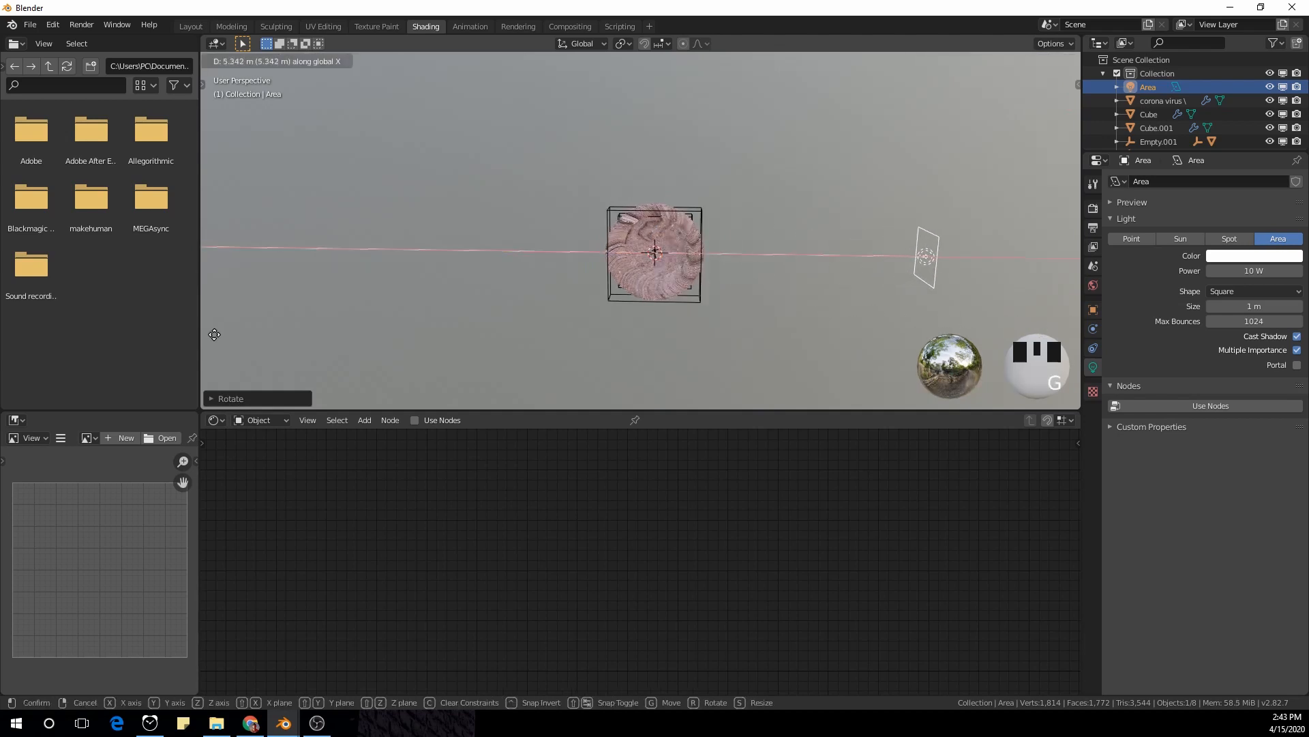
{"action": "left_click", "coordinate": [300, 341]}
{"action": "scroll", "coordinate": [833, 349], "scroll_direction": "down", "scroll_amount": 1}
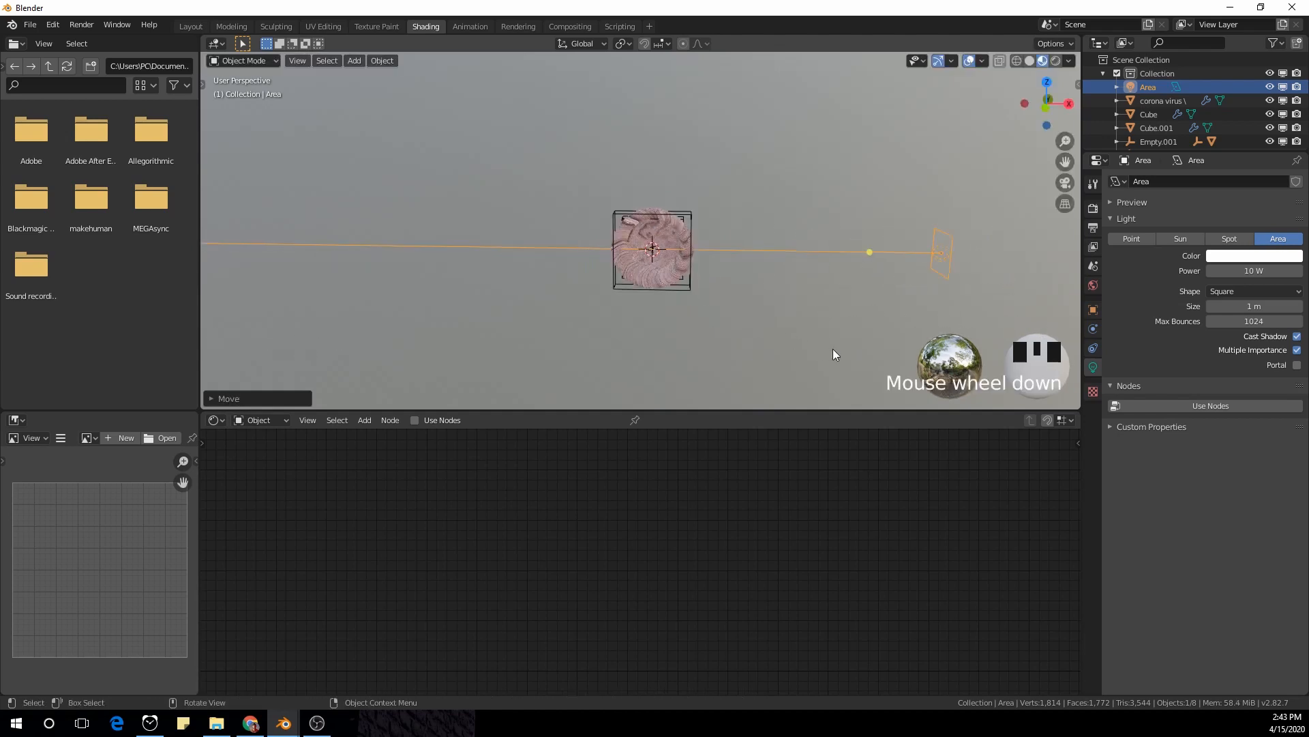
{"action": "middle_click_drag", "start_coordinate": [833, 349], "coordinate": [890, 285]}
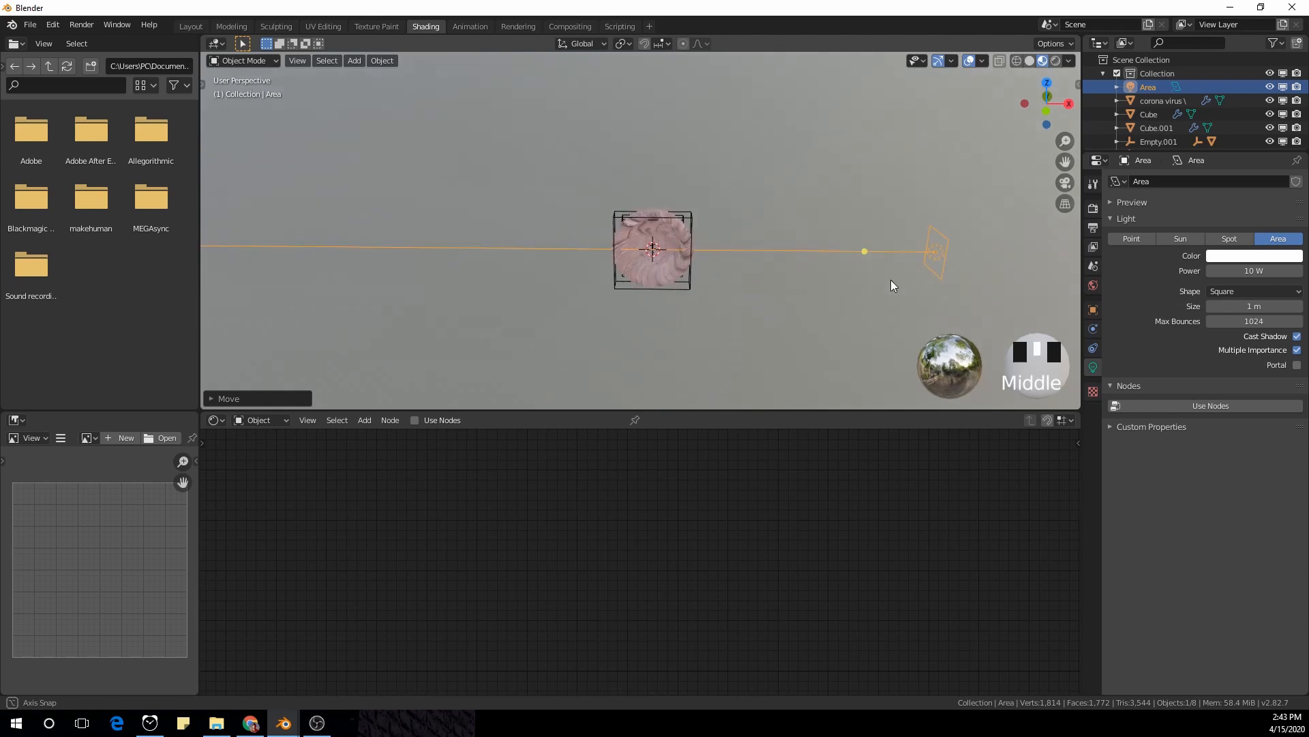
Switch the viewport to Rendered shading and set the area light's power to 2000 W
{"action": "left_click", "coordinate": [1055, 60]}
{"action": "scroll", "coordinate": [750, 283], "scroll_direction": "up", "scroll_amount": 3}
{"action": "left_click", "coordinate": [1252, 271]}
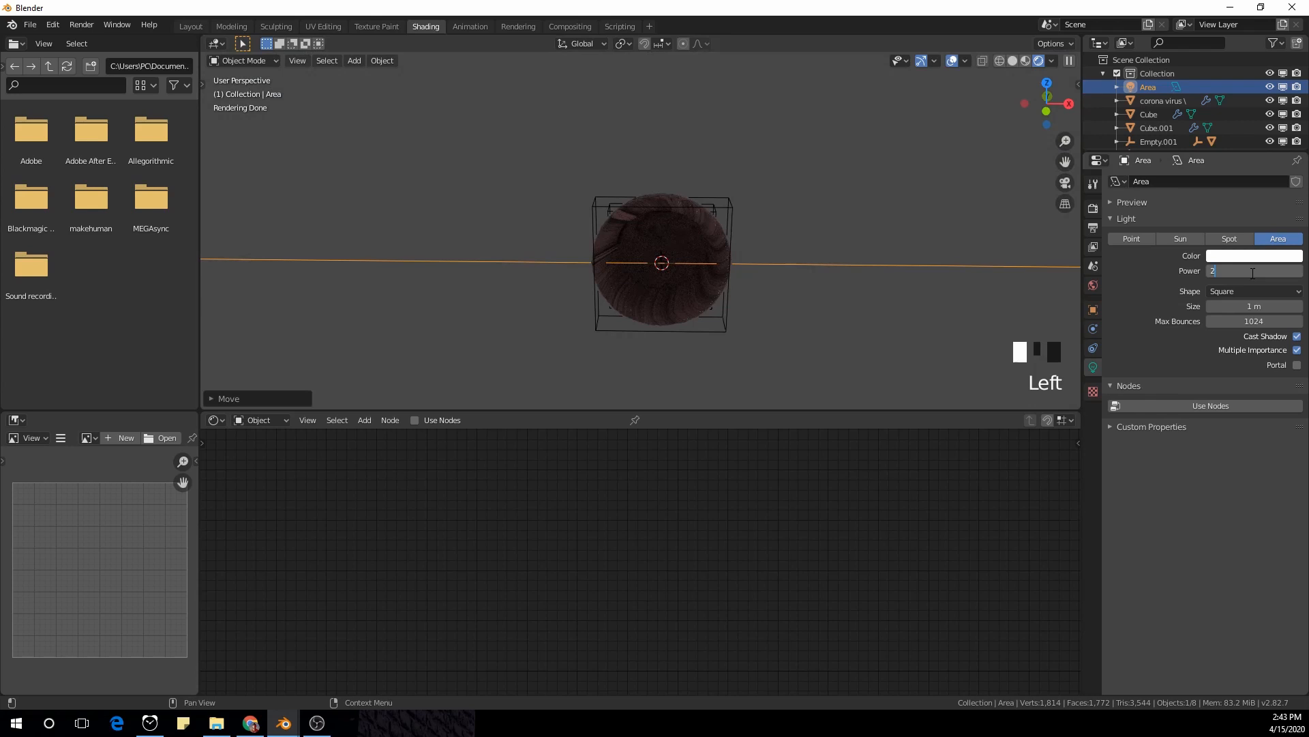
{"action": "key", "text": "Return"}
{"action": "middle_click_drag", "start_coordinate": [804, 272], "coordinate": [854, 248]}
{"action": "scroll", "coordinate": [647, 241], "scroll_direction": "down", "scroll_amount": 2}
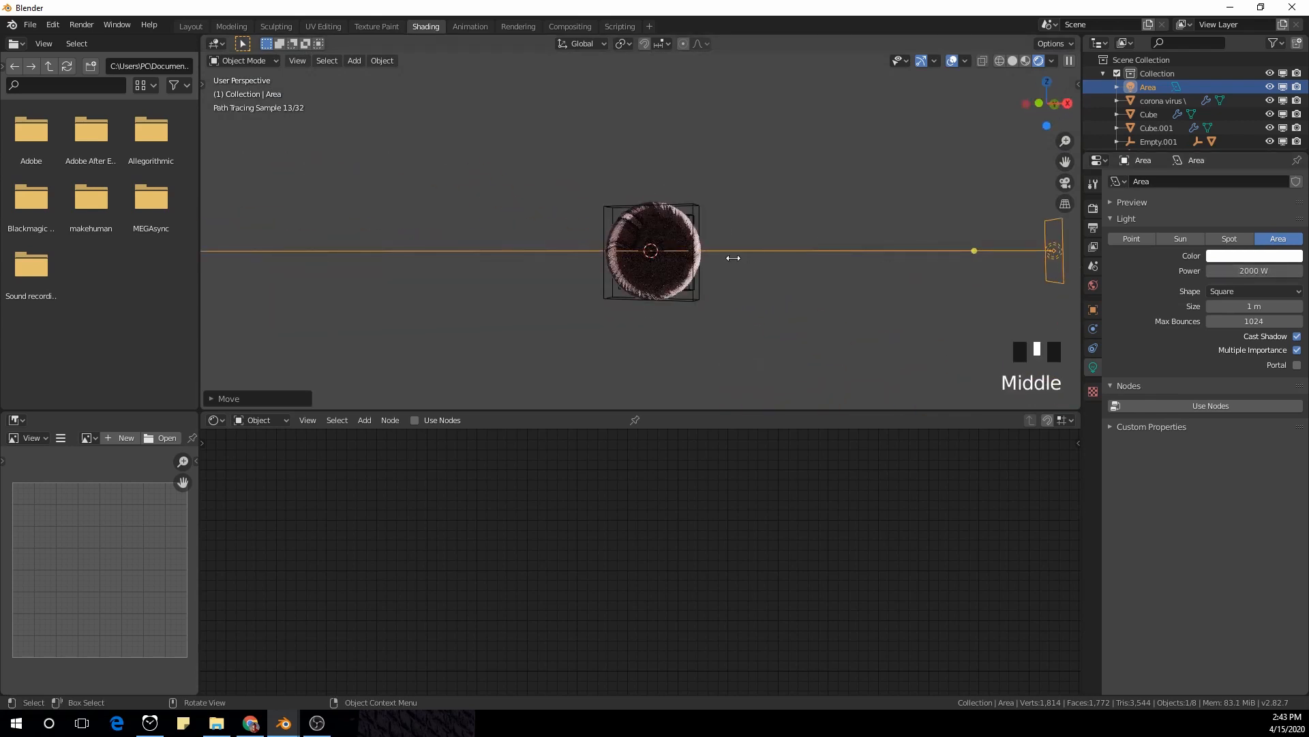
{"action": "scroll", "coordinate": [733, 262], "scroll_direction": "down", "scroll_amount": 4}
{"action": "scroll", "coordinate": [774, 232], "scroll_direction": "up", "scroll_amount": 2}
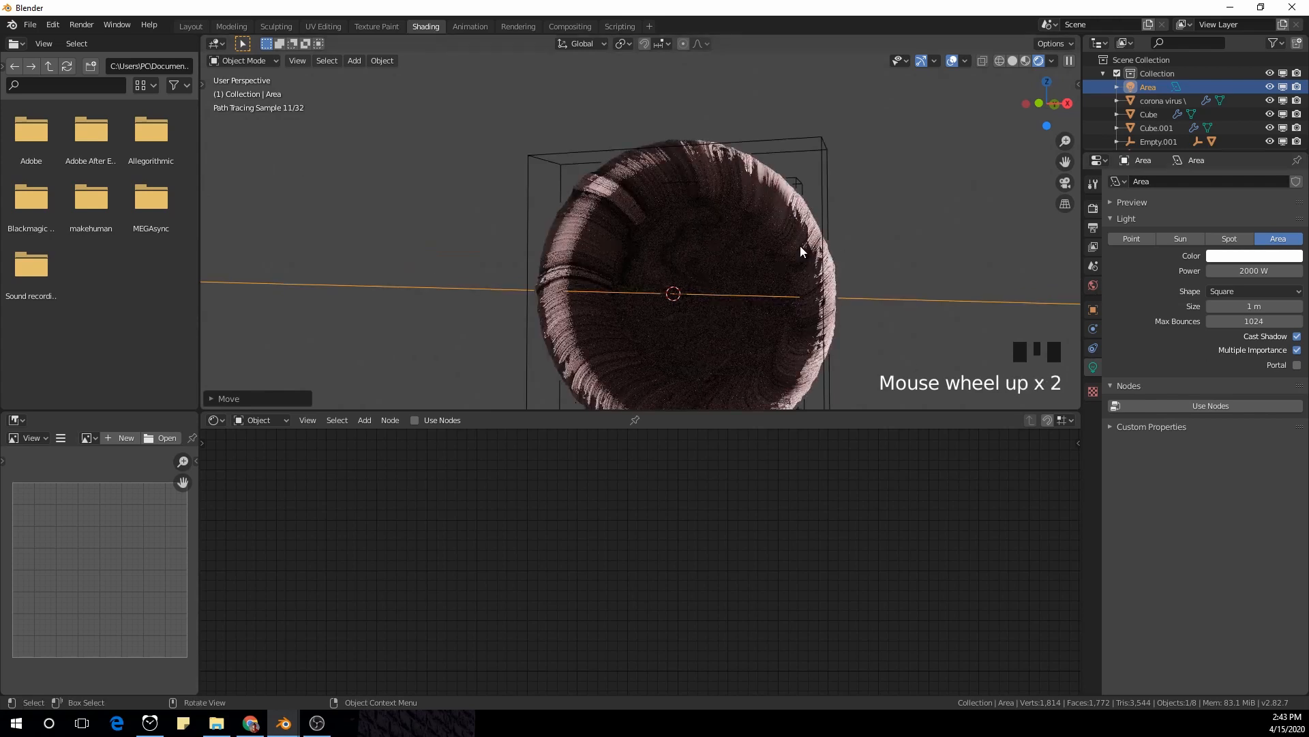
Duplicate the area light in place and rotate the copy 180° about the Z axis in top view
{"action": "left_click", "coordinate": [911, 289]}
{"action": "scroll", "coordinate": [881, 285], "scroll_direction": "down", "scroll_amount": 8}
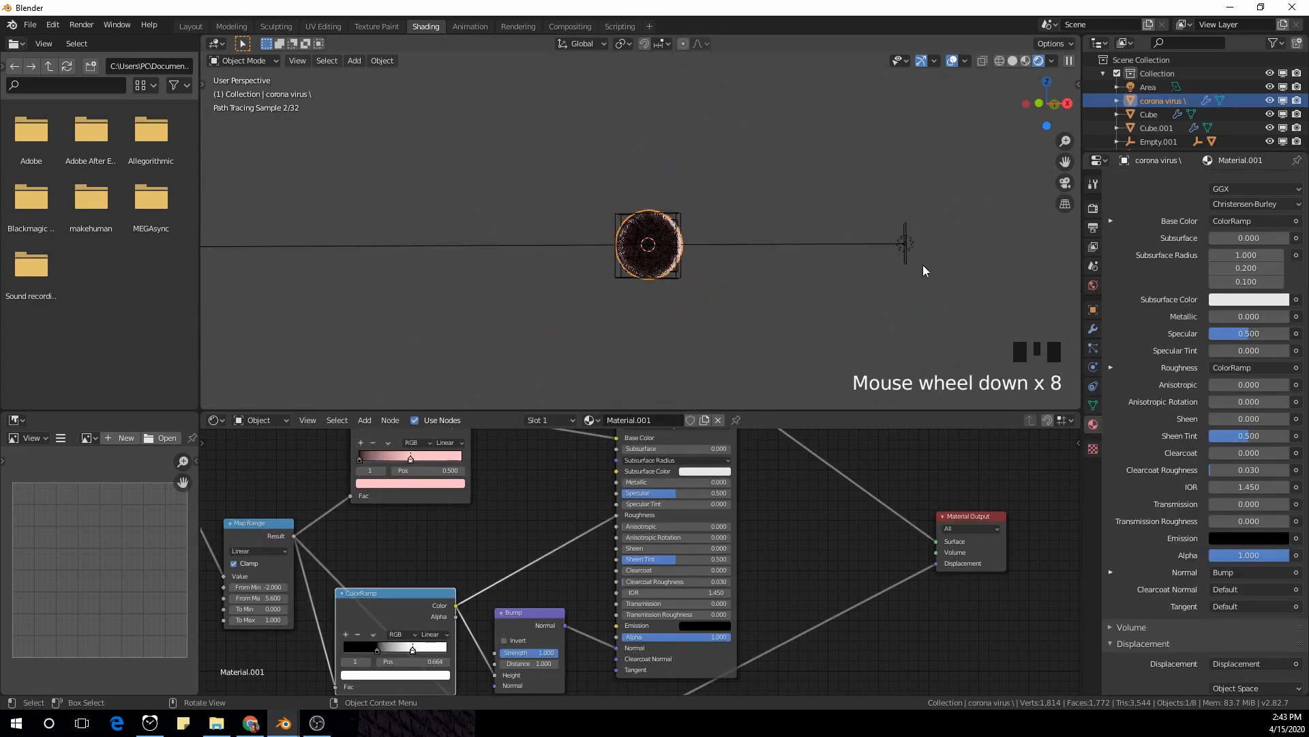
{"action": "left_click", "coordinate": [907, 247]}
{"action": "scroll", "coordinate": [832, 273], "scroll_direction": "up", "scroll_amount": 1}
{"action": "scroll", "coordinate": [832, 272], "scroll_direction": "up", "scroll_amount": 1}
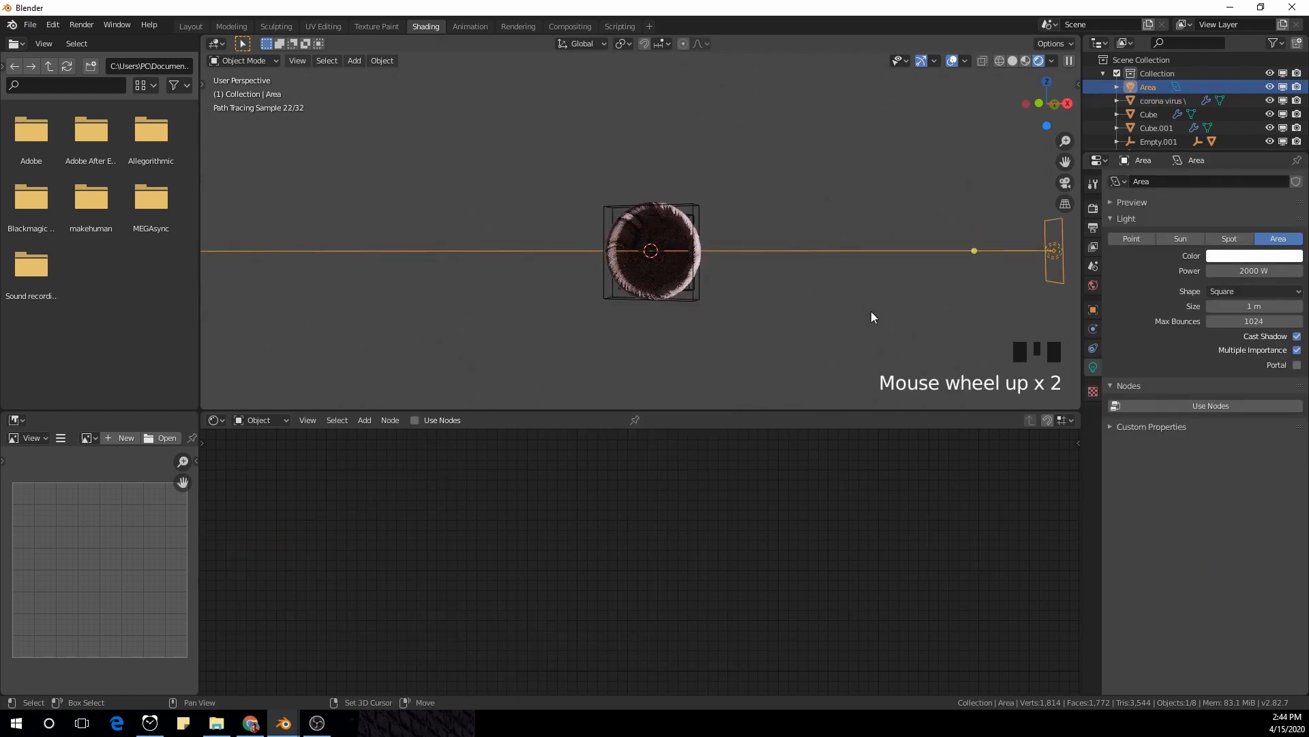
{"action": "key", "text": "shift+d"}
{"action": "right_click", "coordinate": [792, 228]}
{"action": "scroll", "coordinate": [791, 228], "scroll_direction": "down", "scroll_amount": 3}
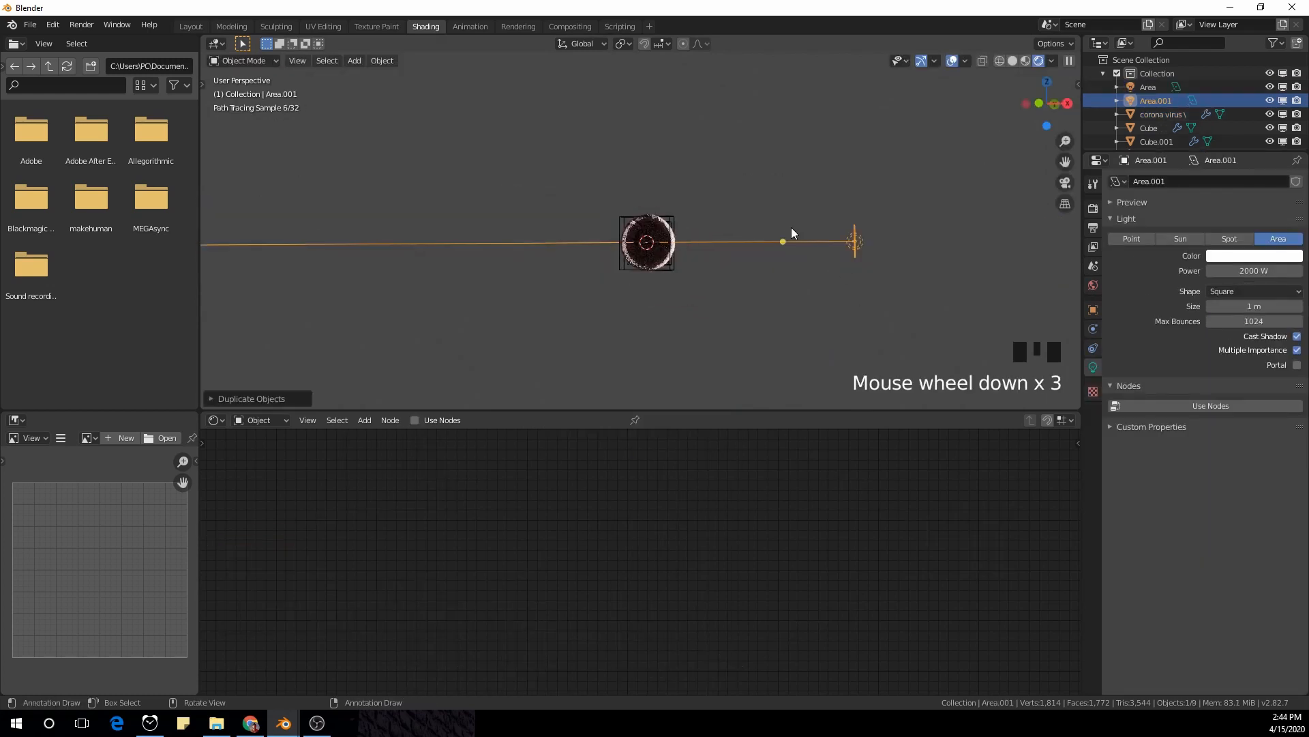
{"action": "key", "text": "KP_7"}
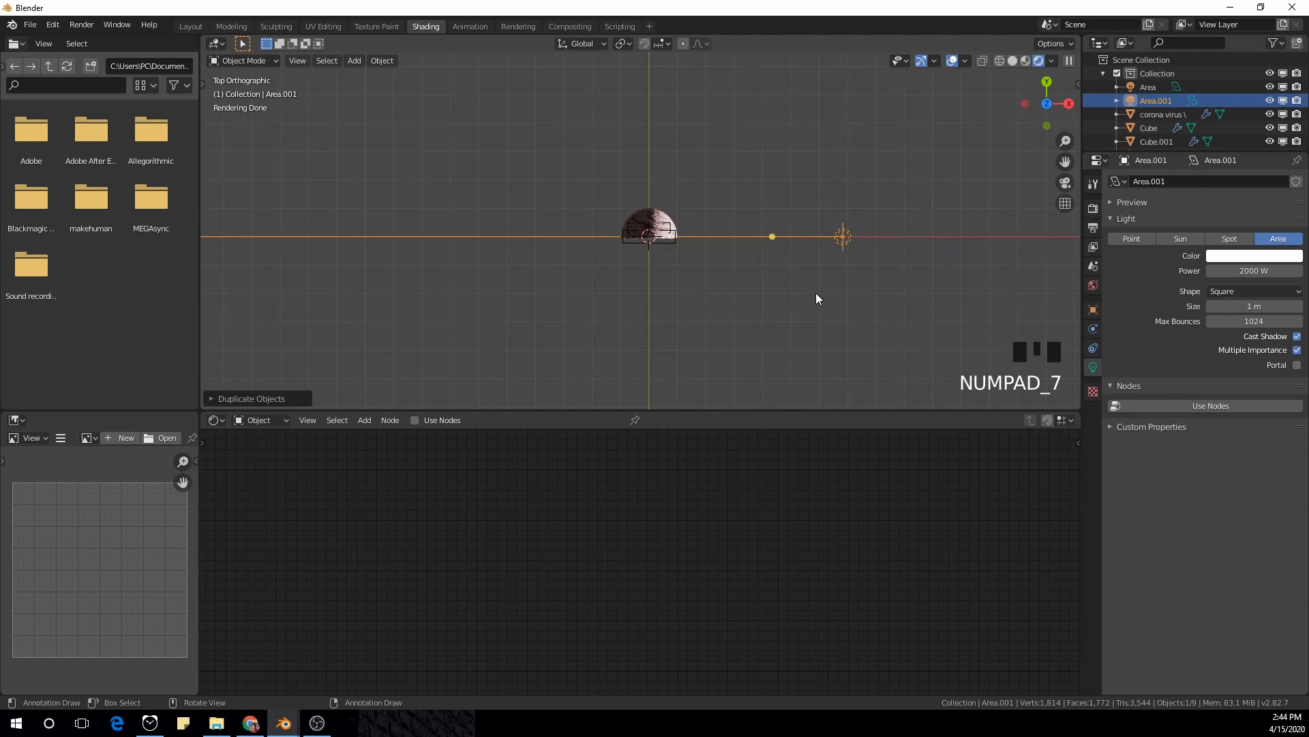
{"action": "type", "text": "r180"}
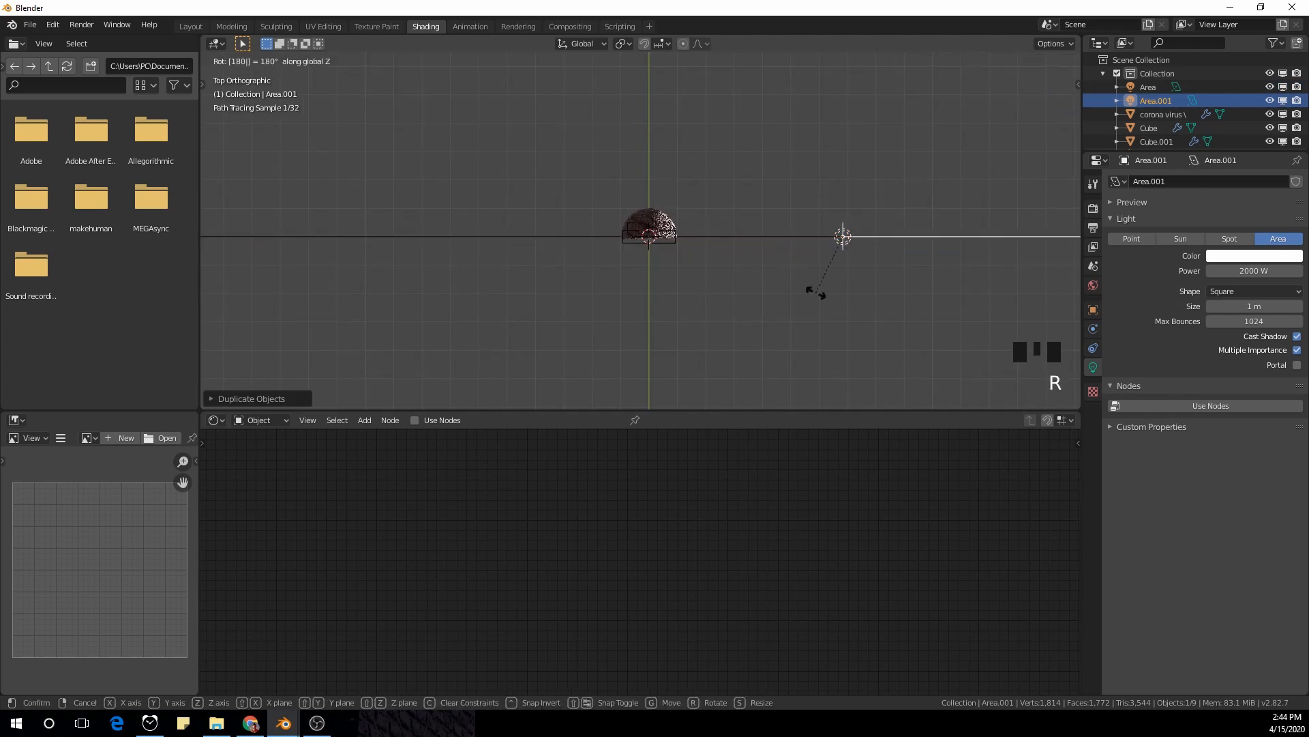
{"action": "key", "text": "Return"}
Move the duplicated light to the opposite X side, in front of the body's open face, and set its power to 3000 W
{"action": "key", "text": "g"}
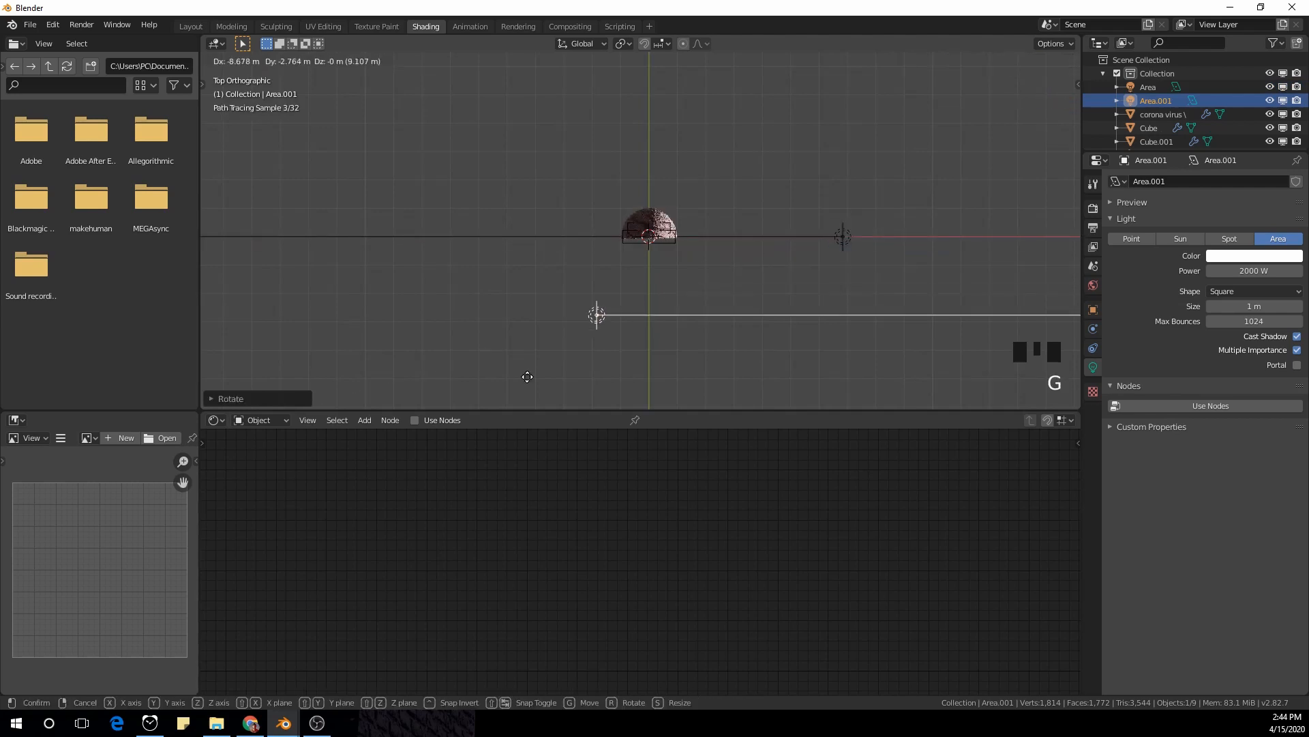
{"action": "left_click", "coordinate": [406, 403]}
{"action": "left_click", "coordinate": [1234, 272]}
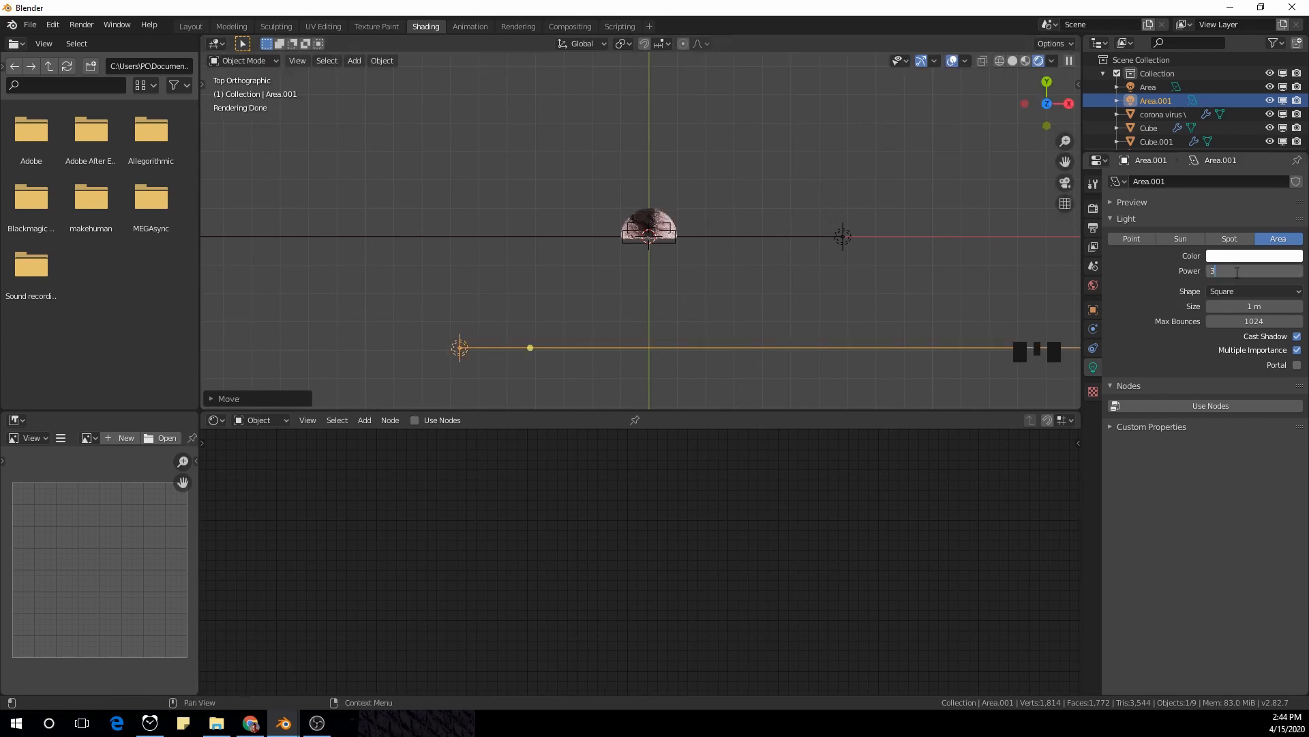
{"action": "key", "text": "Return"}
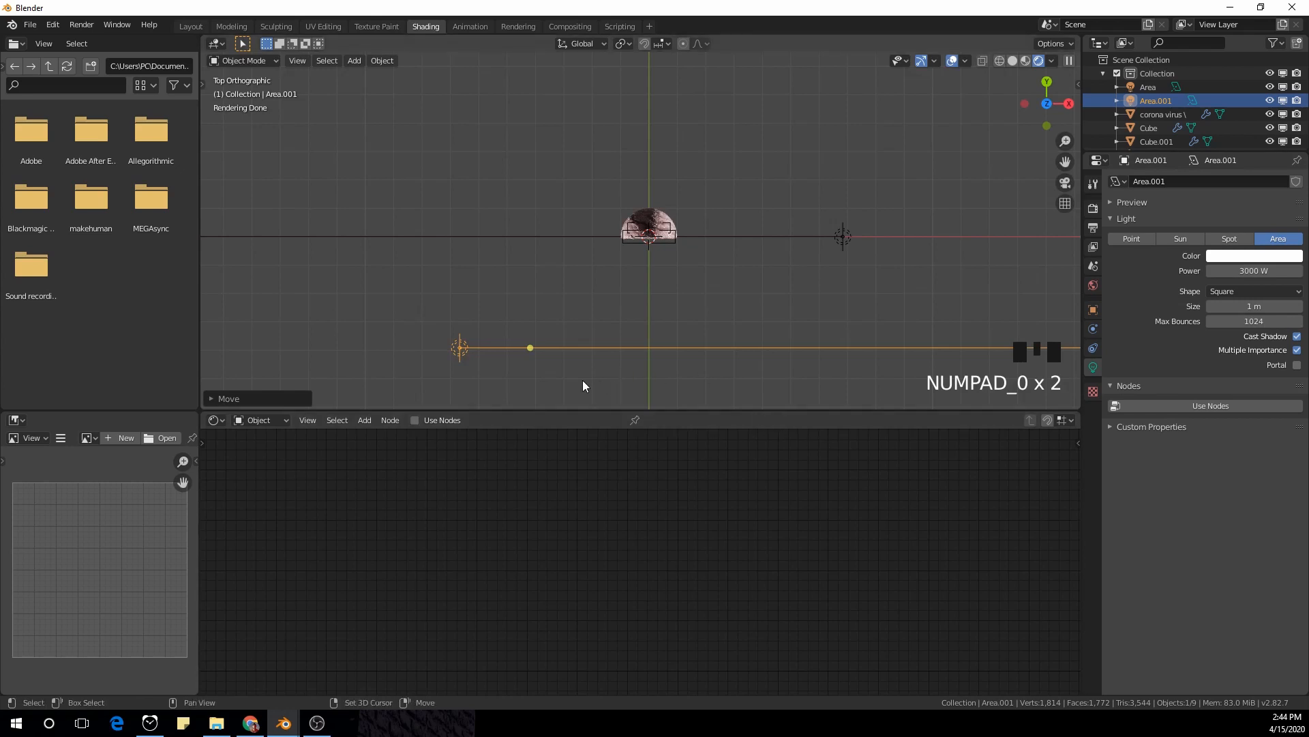
Duplicate the 3000 W light, place the copy in front of the body's open side, and rotate it 90° to face the body
{"action": "key", "text": "shift+d"}
{"action": "left_click", "coordinate": [687, 384]}
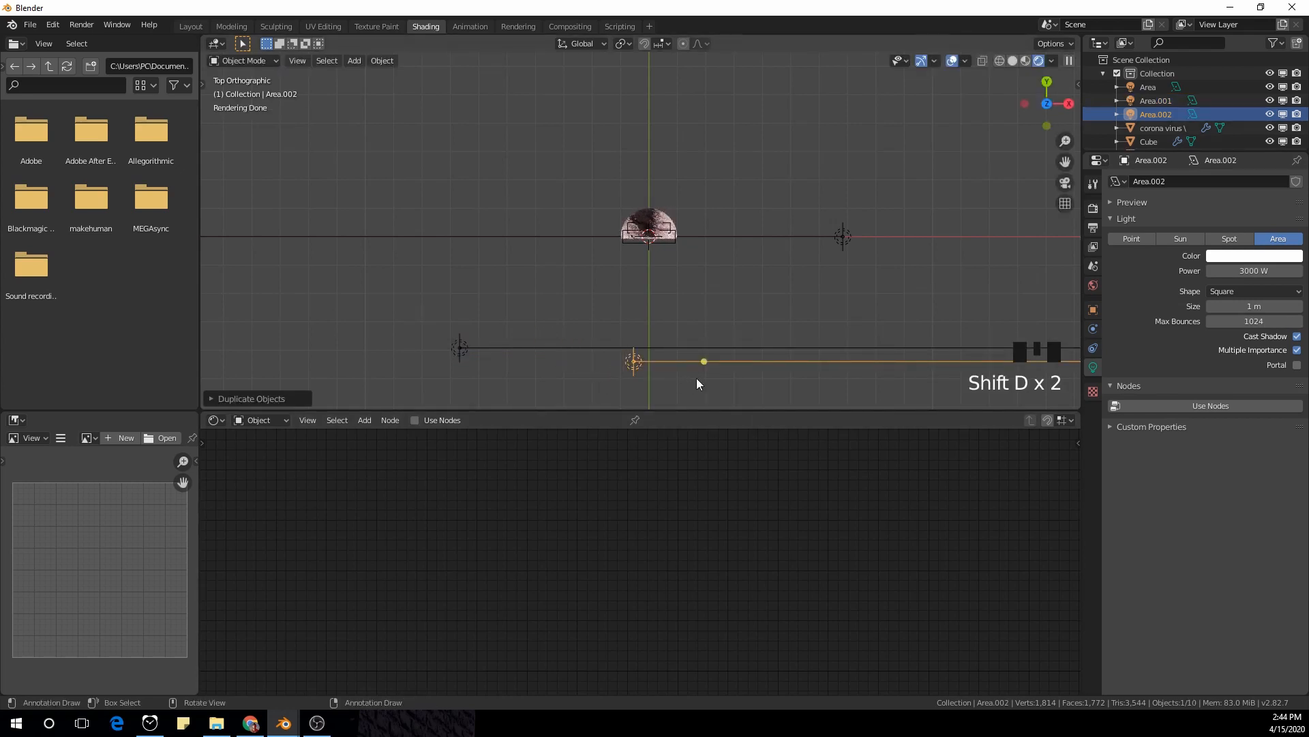
{"action": "key", "text": "r"}
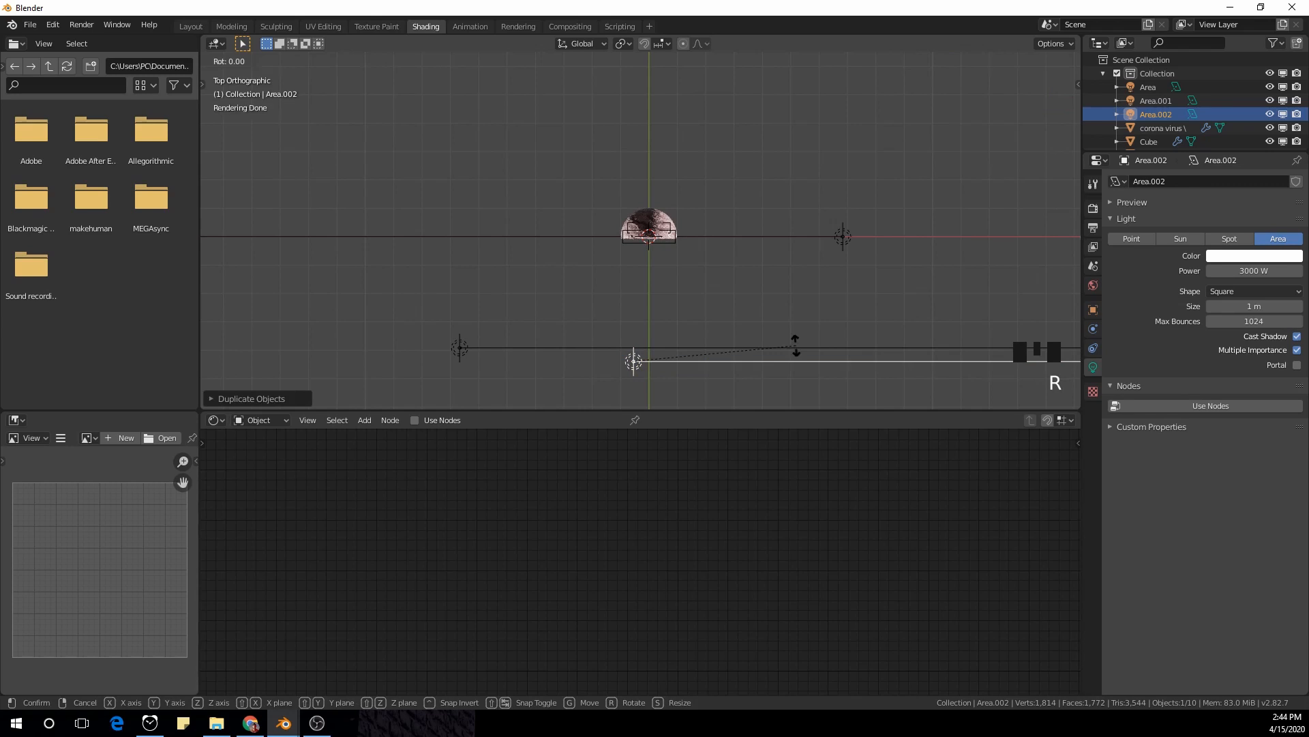
{"action": "key", "text": "Escape"}
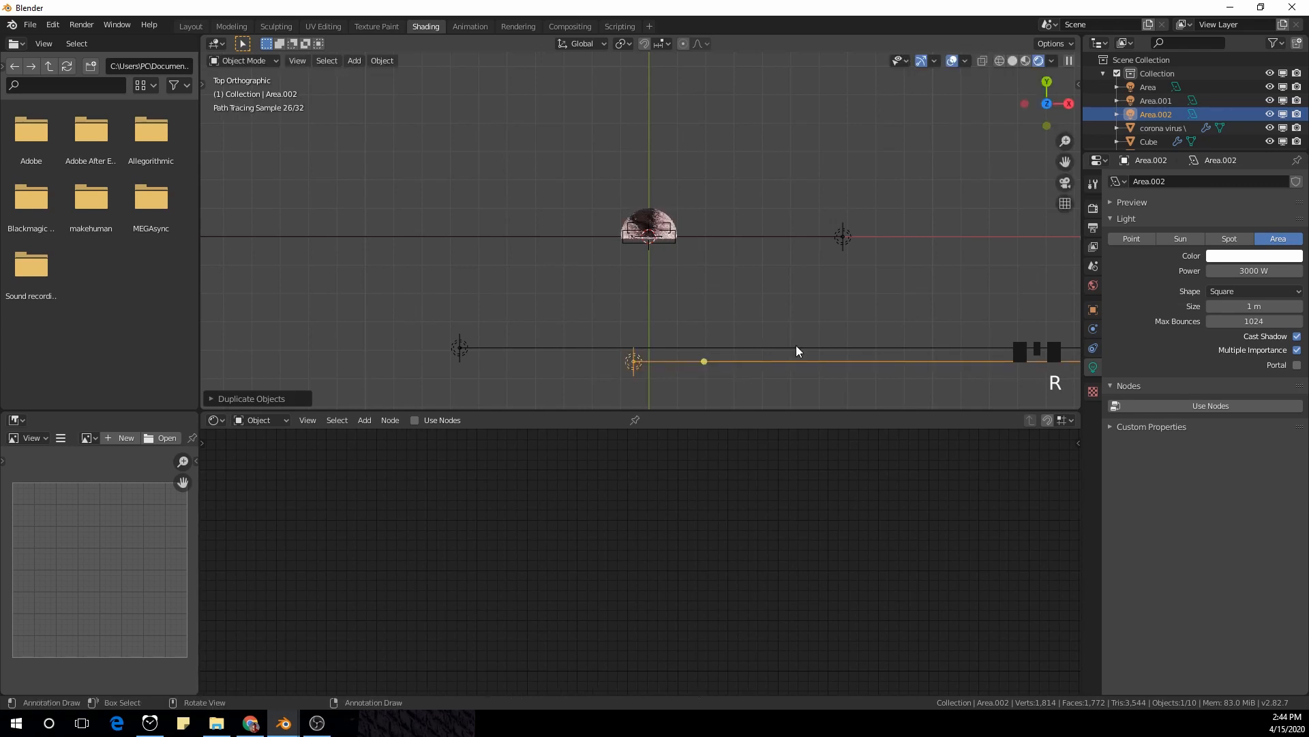
{"action": "type", "text": "r90"}
{"action": "key", "text": "Return"}
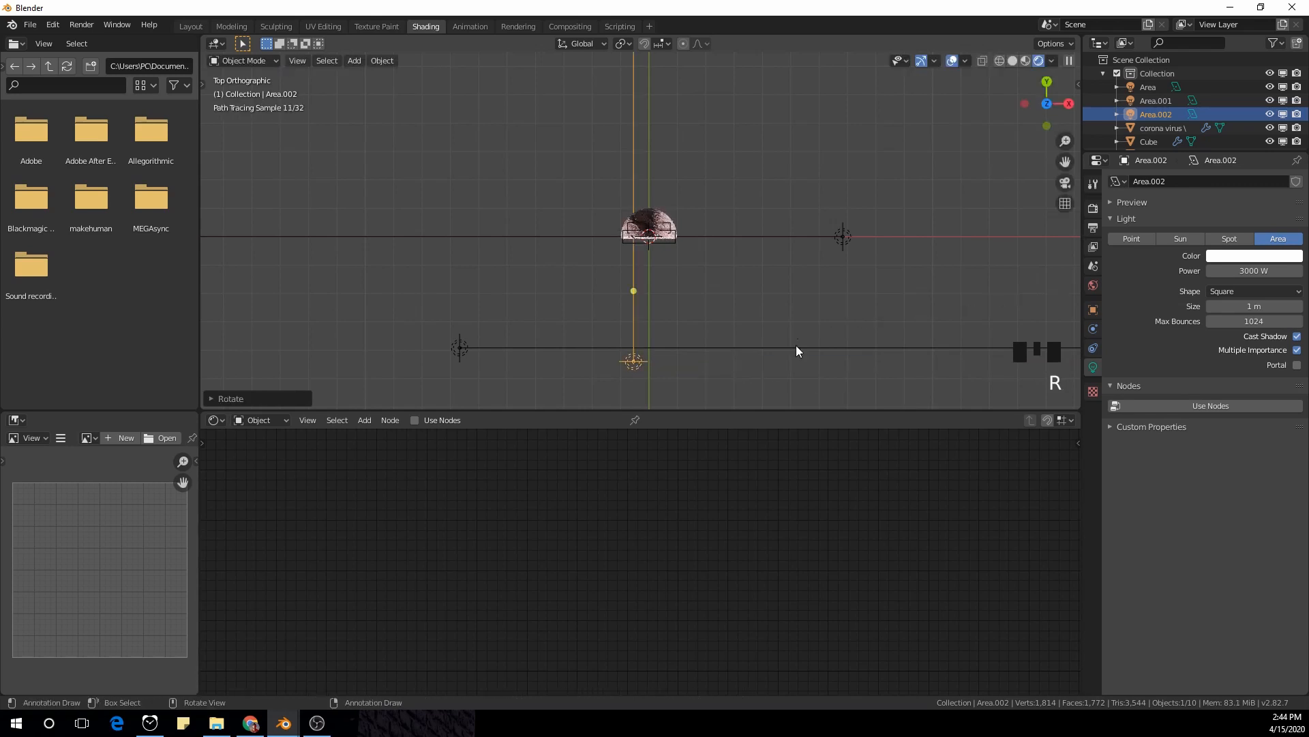
Set the power of the area light in front of the body's open face to 50 W
{"action": "middle_click_drag", "start_coordinate": [763, 365], "coordinate": [734, 244]}
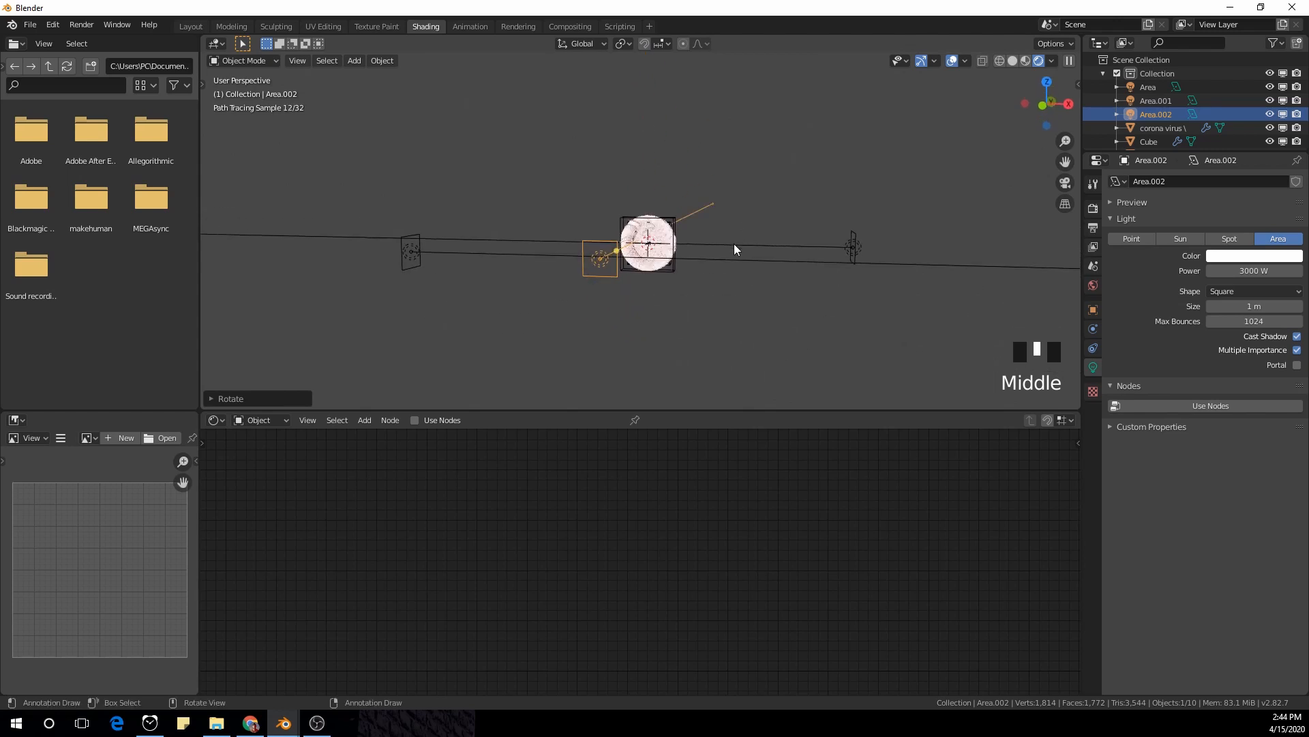
{"action": "left_click", "coordinate": [1252, 271]}
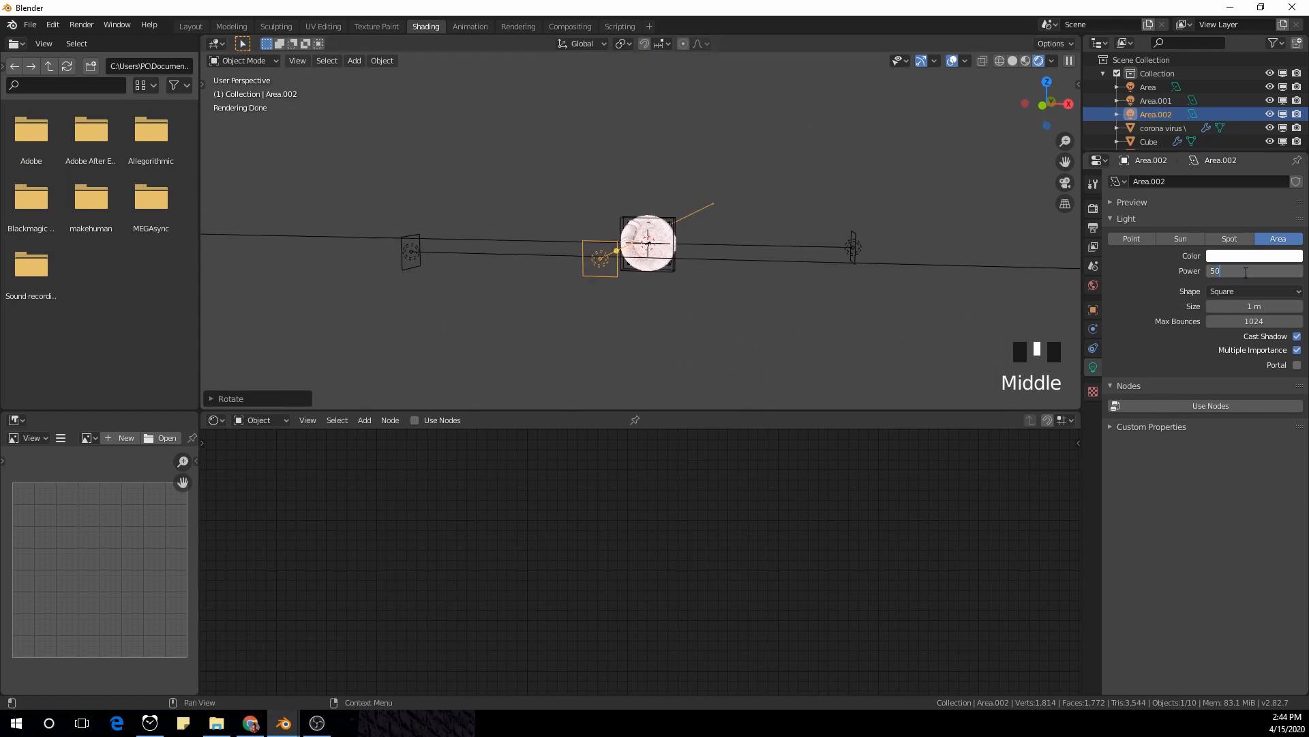
{"action": "type", "text": "50"}
{"action": "key", "text": "Return"}
Move the 50 W light in top view by about 0.43 m along X and -2.07 m along Y, away from the body
{"action": "middle_click_drag", "start_coordinate": [784, 220], "coordinate": [660, 278]}
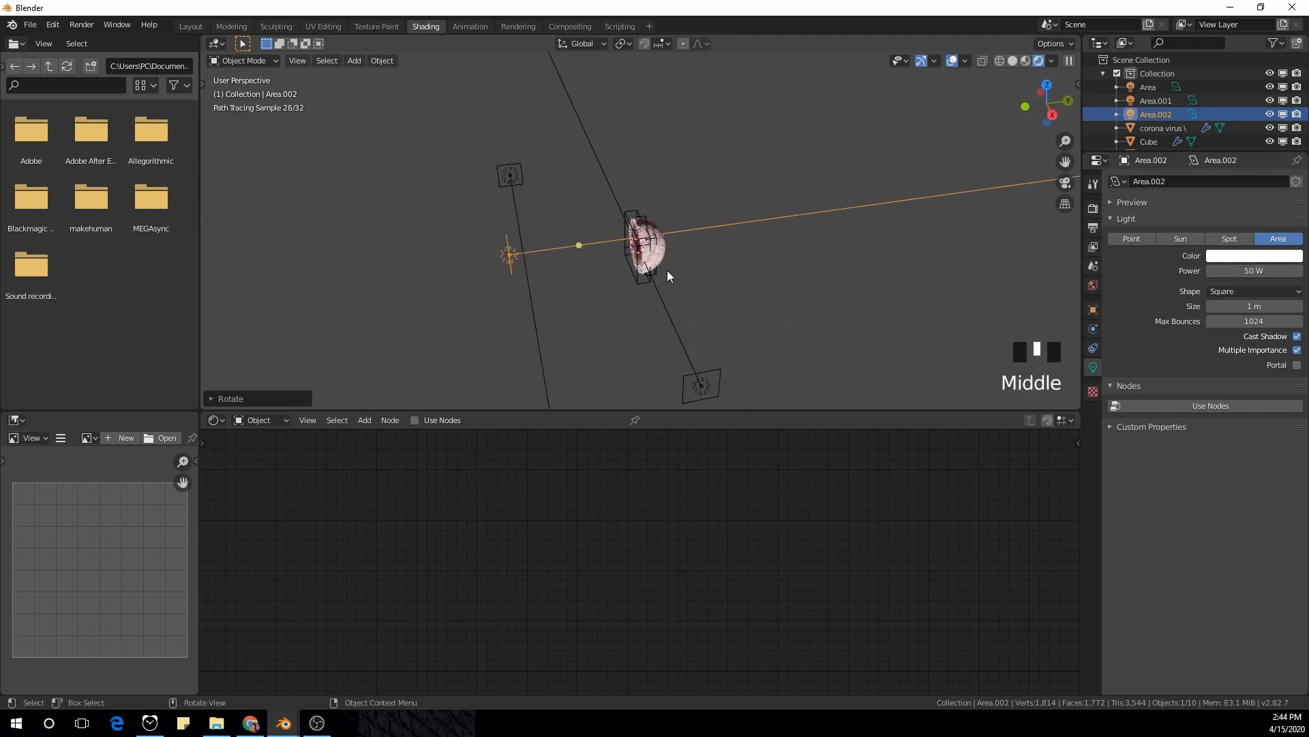
{"action": "key", "text": "g"}
{"action": "right_click", "coordinate": [452, 298]}
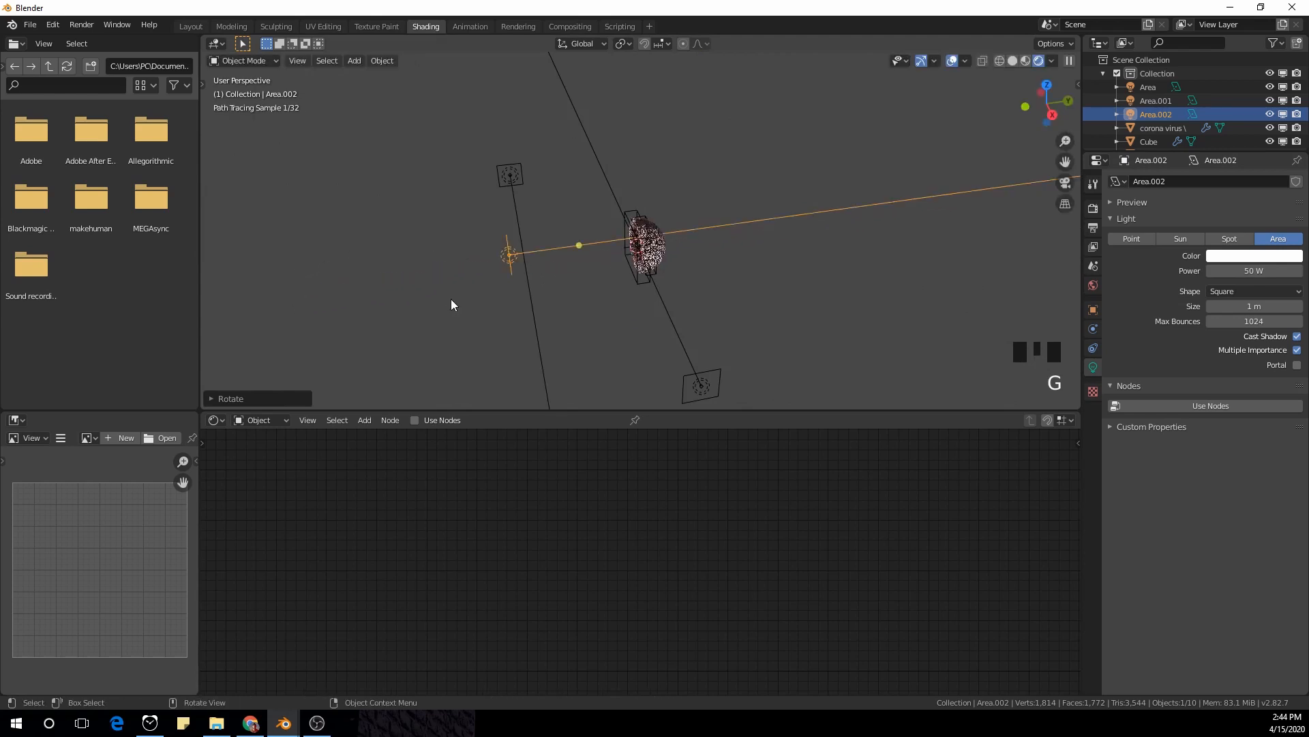
{"action": "key", "text": "KP_7"}
{"action": "key", "text": "g"}
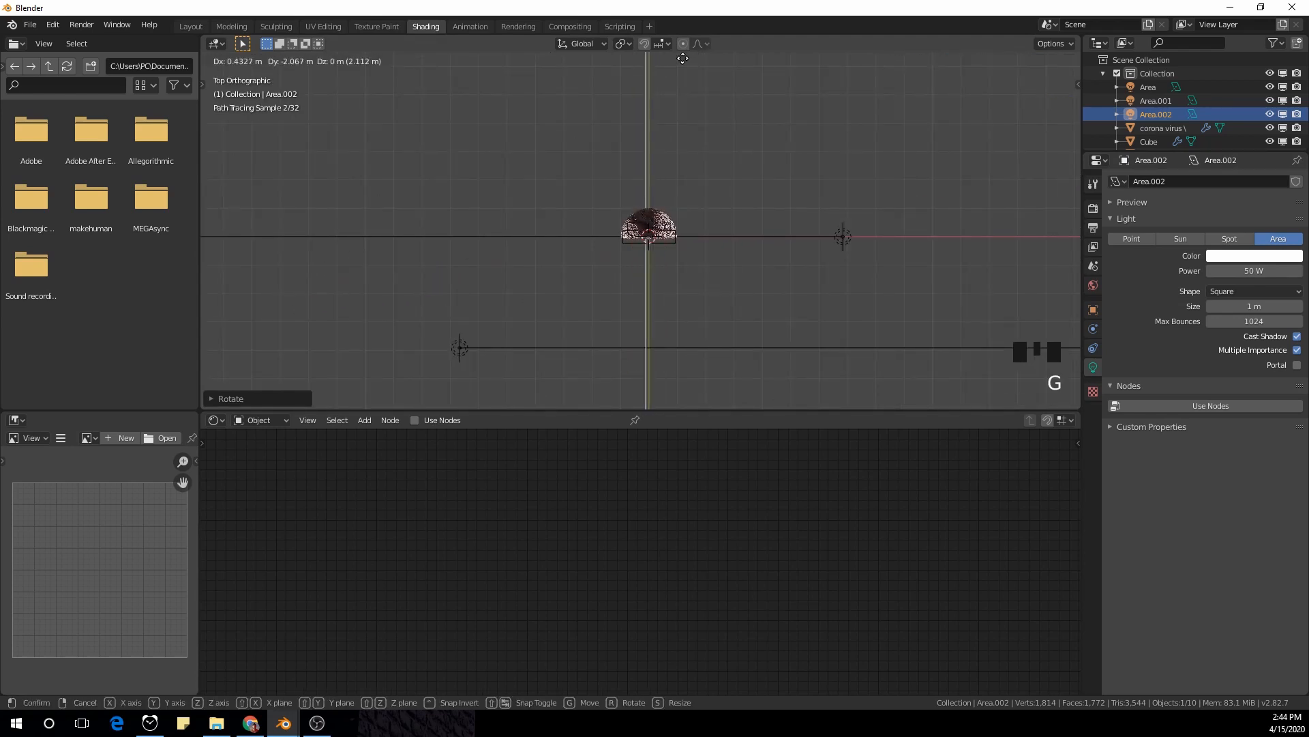
{"action": "left_click", "coordinate": [683, 59]}
Change the 50 W light's shape to Rectangle and stretch its X size to 18.6 m
{"action": "middle_click_drag", "start_coordinate": [730, 106], "coordinate": [776, 471]}
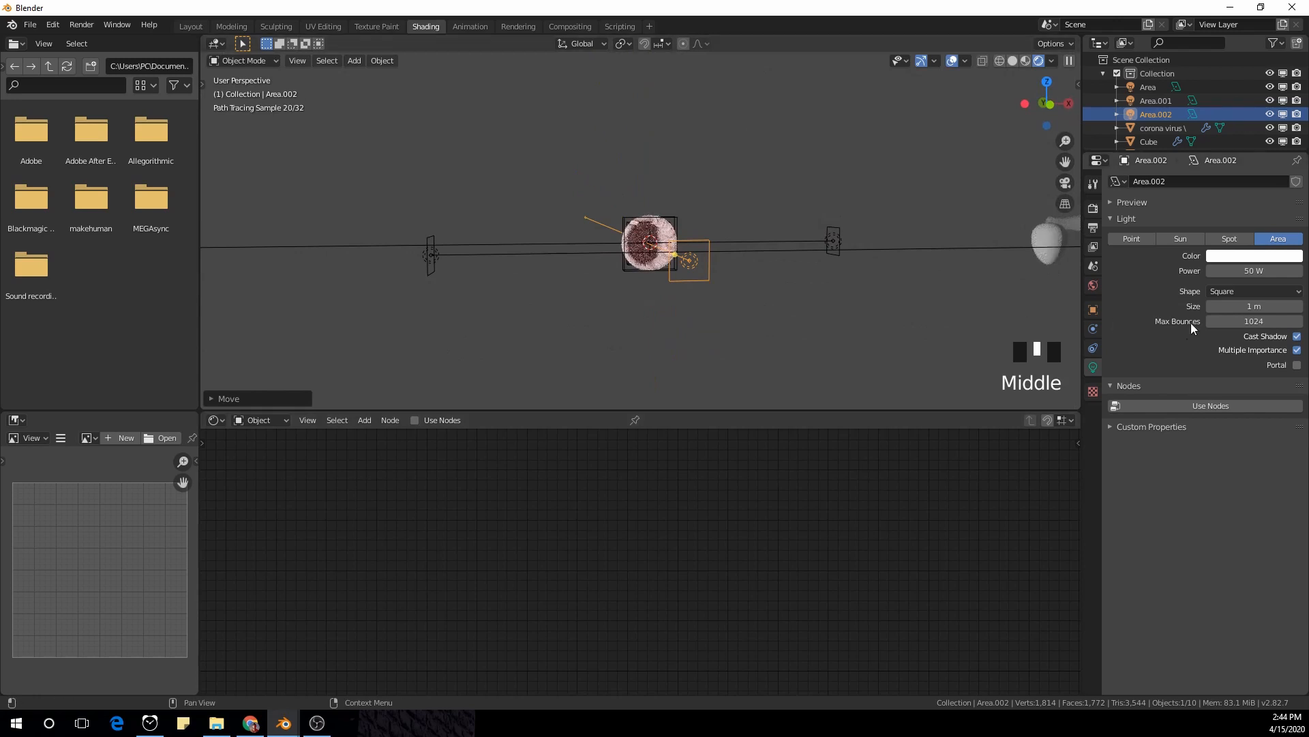
{"action": "left_click", "coordinate": [1253, 290]}
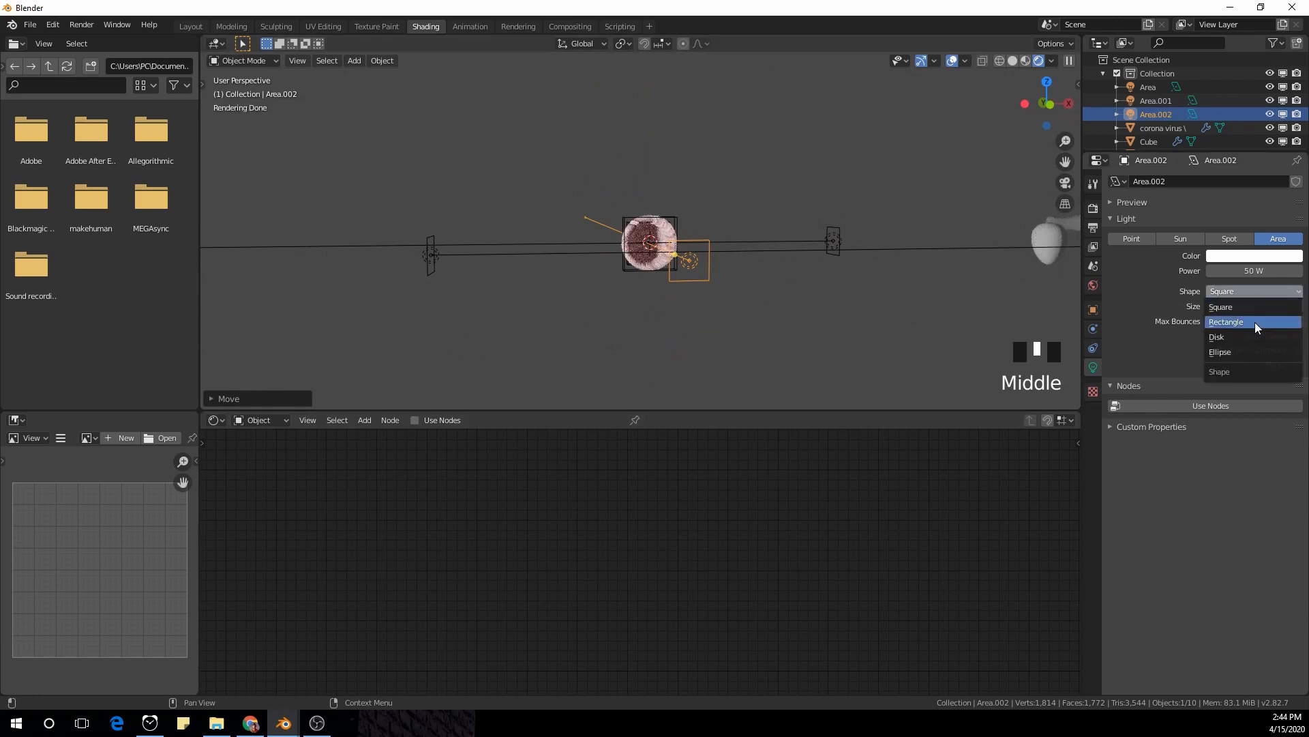
{"action": "left_click", "coordinate": [1255, 322]}
{"action": "left_click_drag", "start_coordinate": [1254, 306], "coordinate": [1303, 306]}
Reveal all hidden objects, including the virus spikes, and clear the selection
{"action": "scroll", "coordinate": [750, 295], "scroll_direction": "up", "scroll_amount": 5}
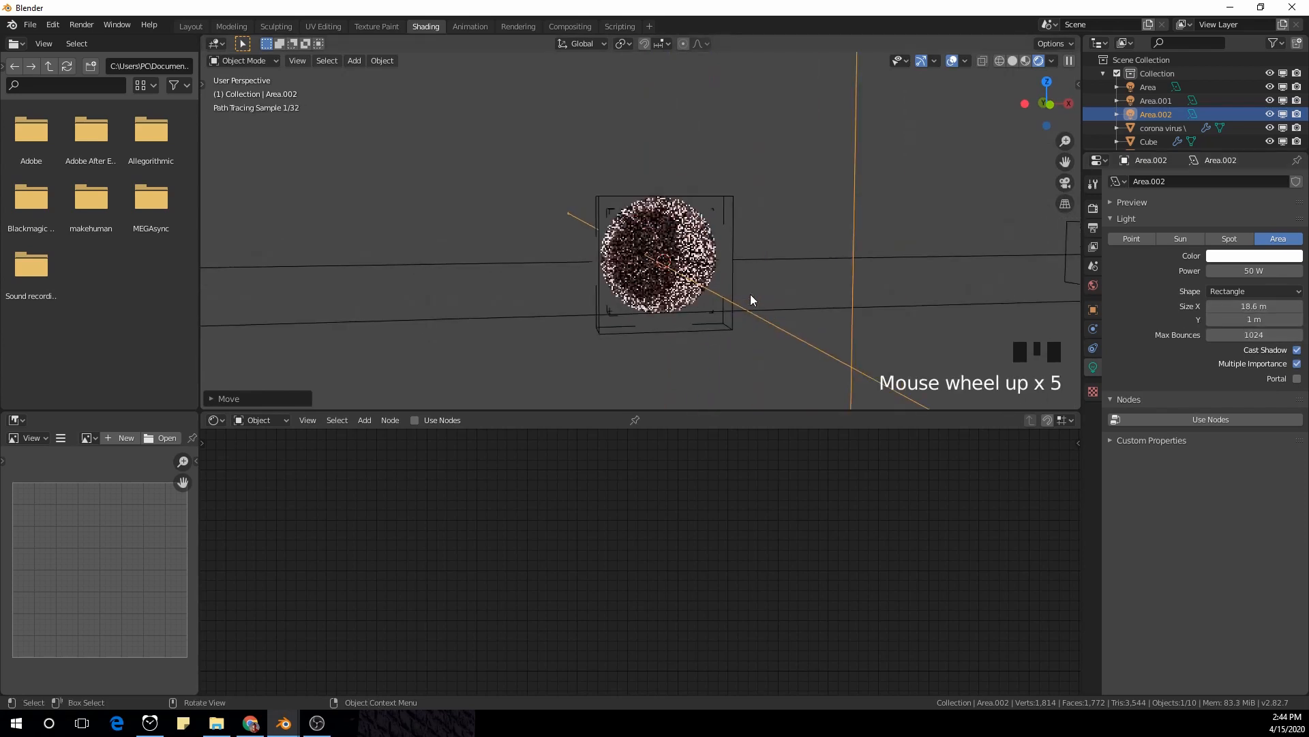
{"action": "mouse_move", "coordinate": [751, 299]}
{"action": "middle_mouse_down"}
{"action": "mouse_move", "coordinate": [661, 291]}
{"action": "mouse_move", "coordinate": [709, 295]}
{"action": "middle_mouse_up"}
{"action": "key", "text": "KP_0"}
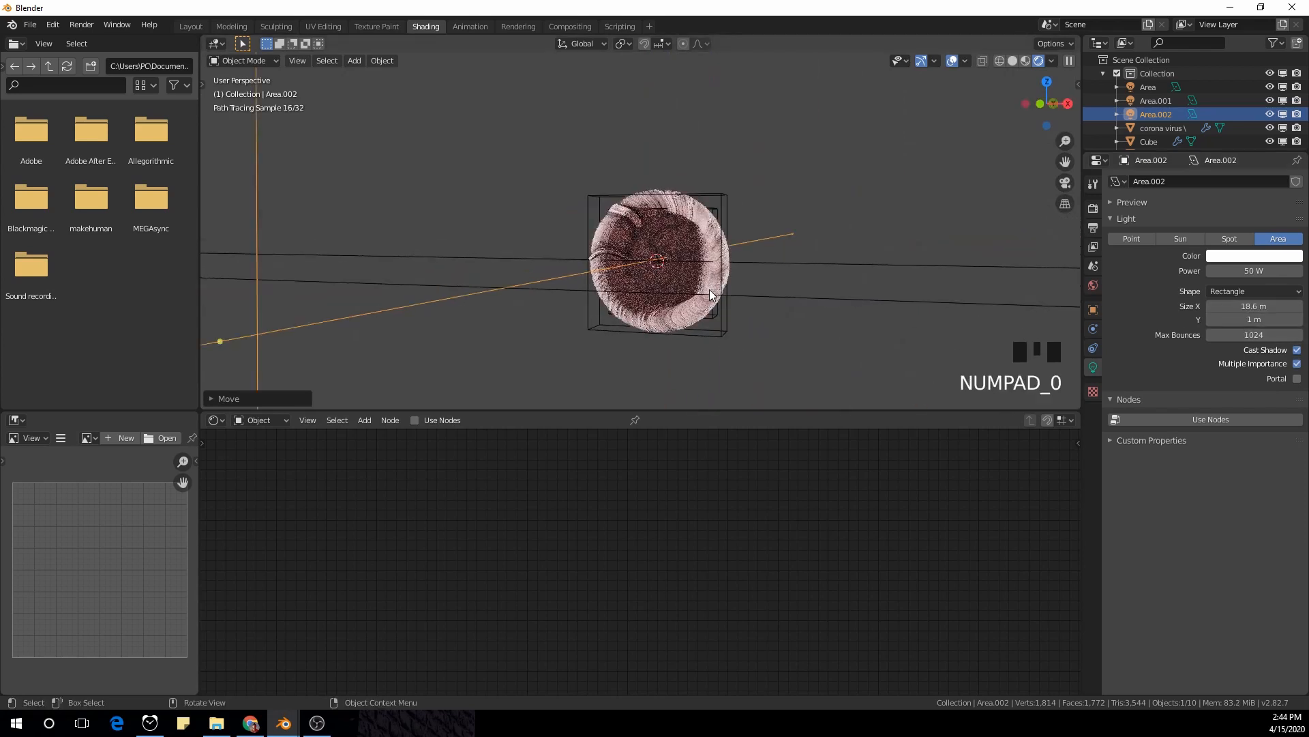
{"action": "scroll", "coordinate": [772, 231], "scroll_direction": "up", "scroll_amount": 4}
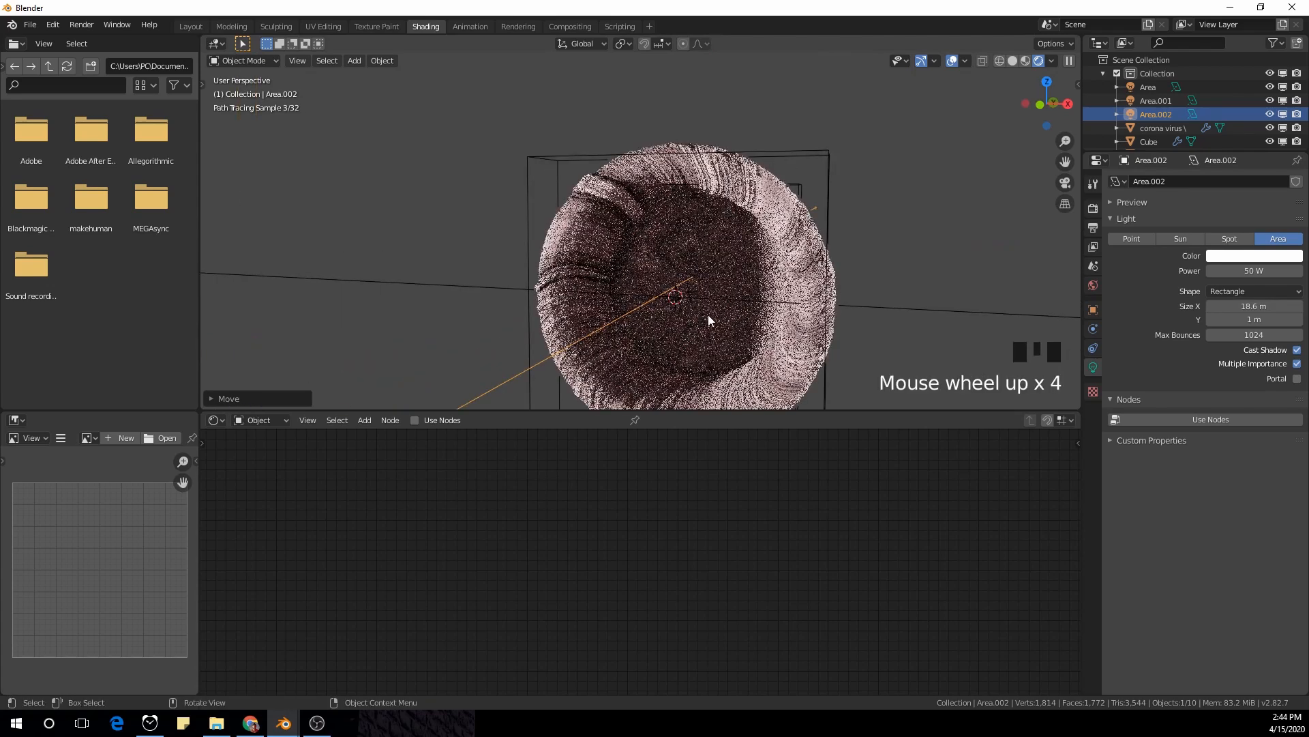
{"action": "middle_click", "coordinate": [862, 226]}
{"action": "scroll", "coordinate": [866, 232], "scroll_direction": "up", "scroll_amount": 1}
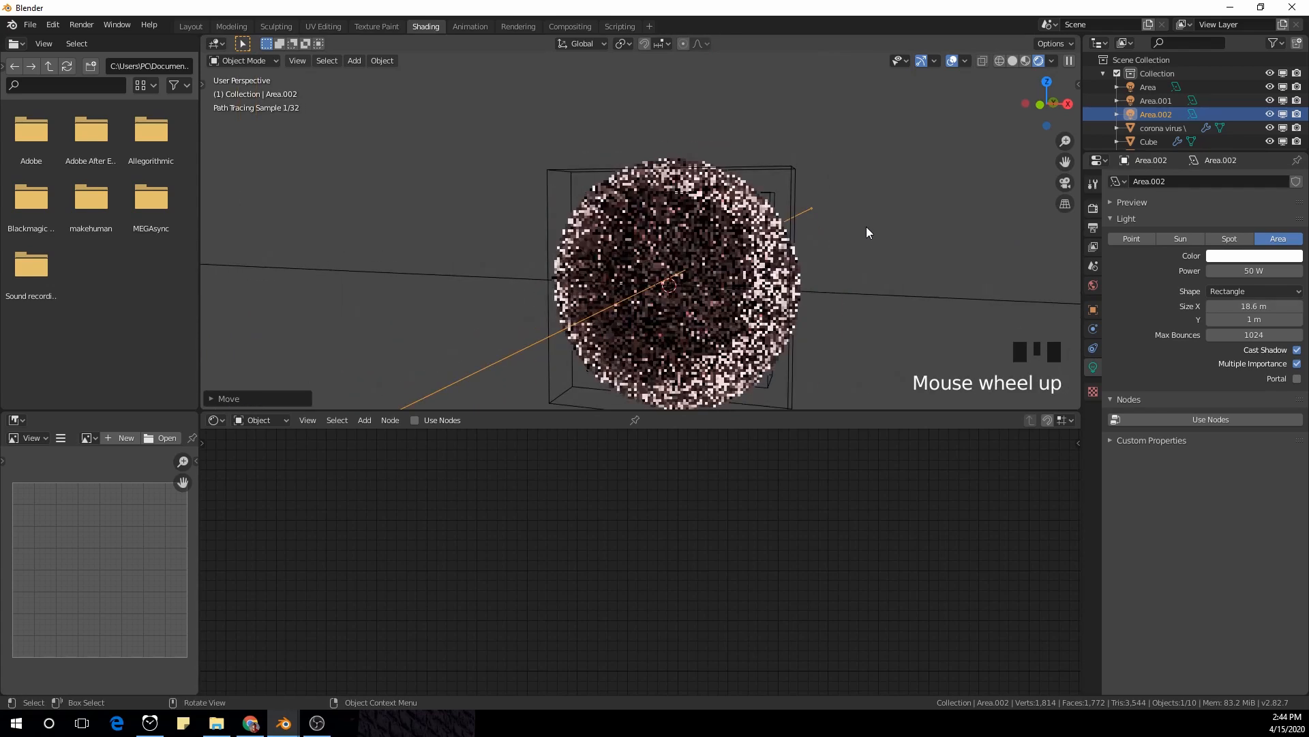
{"action": "key", "text": "alt+h"}
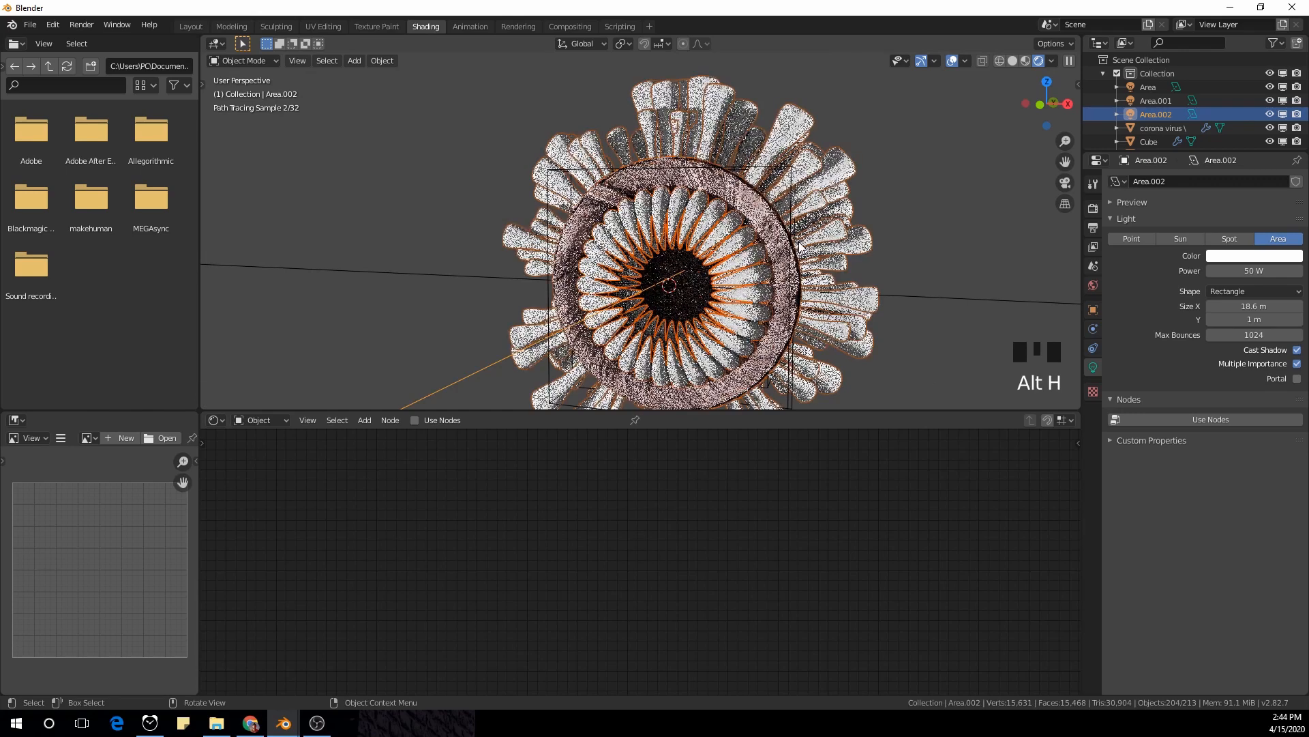
{"action": "left_click", "coordinate": [898, 215]}
{"action": "middle_click_drag", "start_coordinate": [898, 215], "coordinate": [928, 224]}
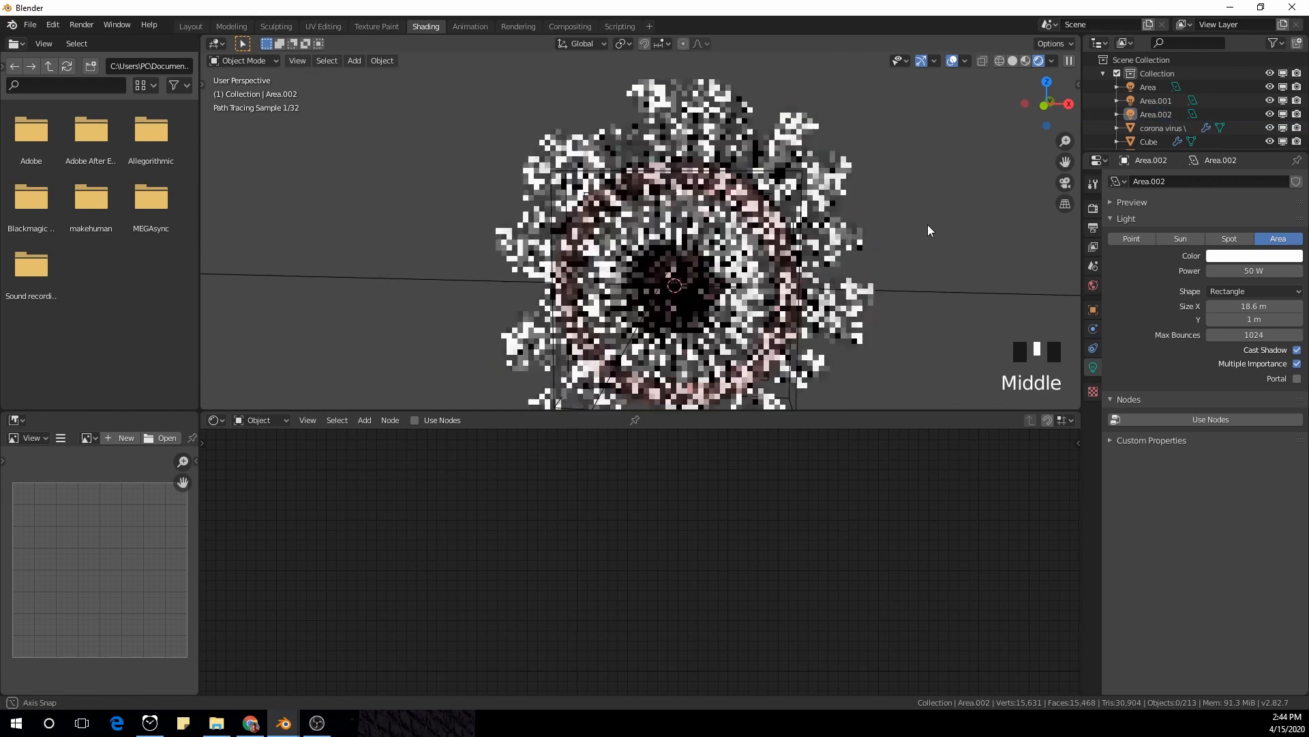
Set the World surface's background color to black and deselect the virus body
{"action": "left_click", "coordinate": [772, 227]}
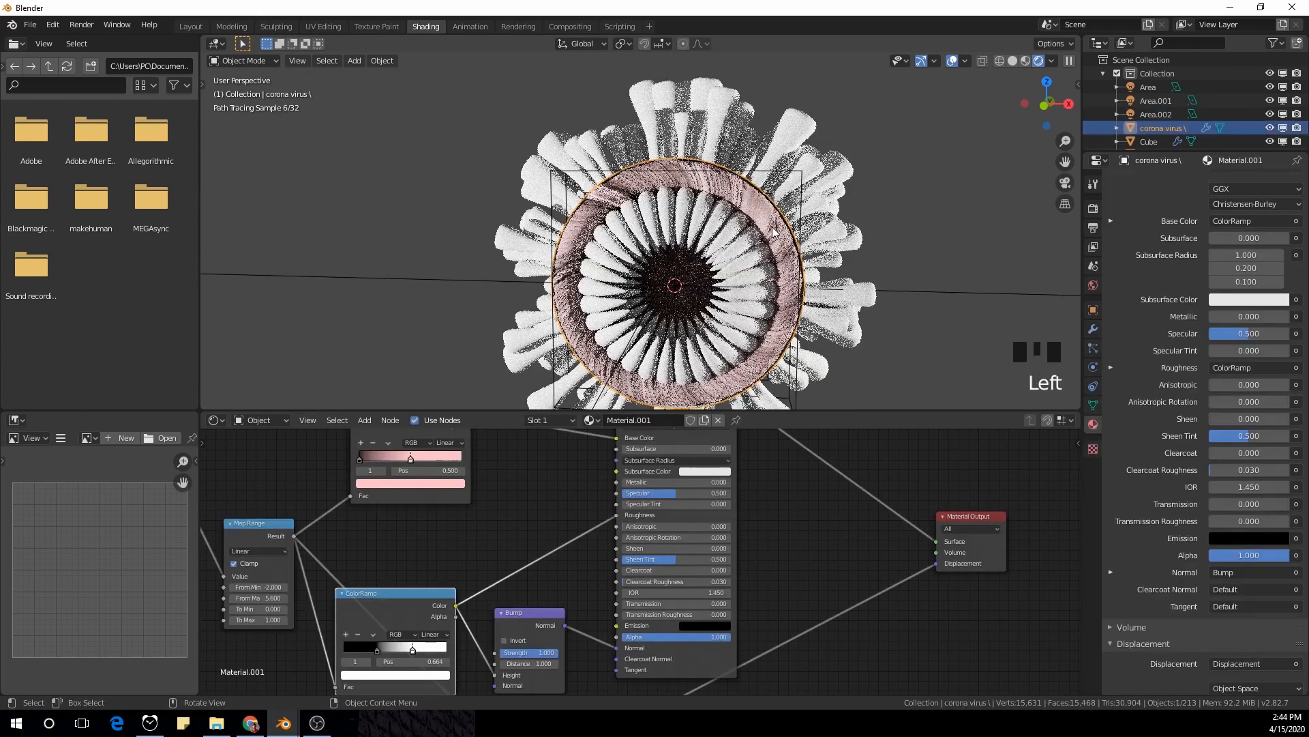
{"action": "left_click", "coordinate": [1094, 286]}
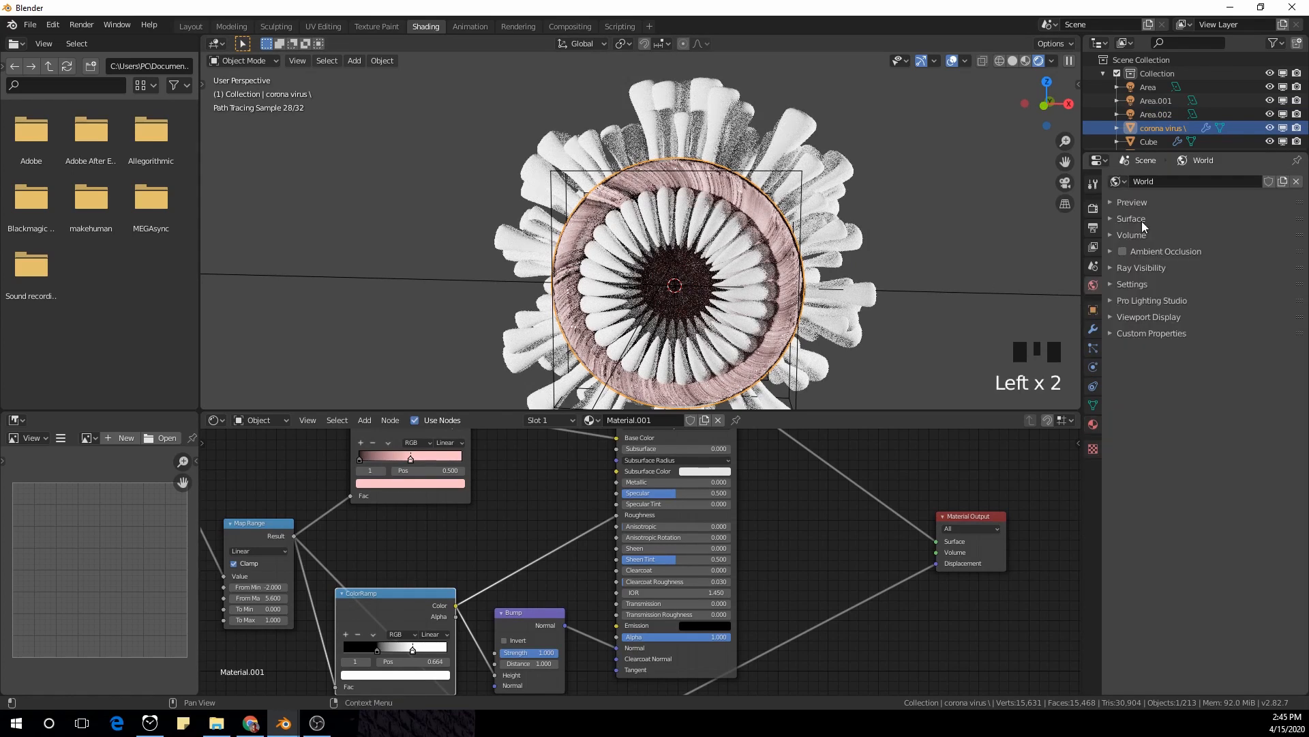
{"action": "left_click", "coordinate": [1131, 219]}
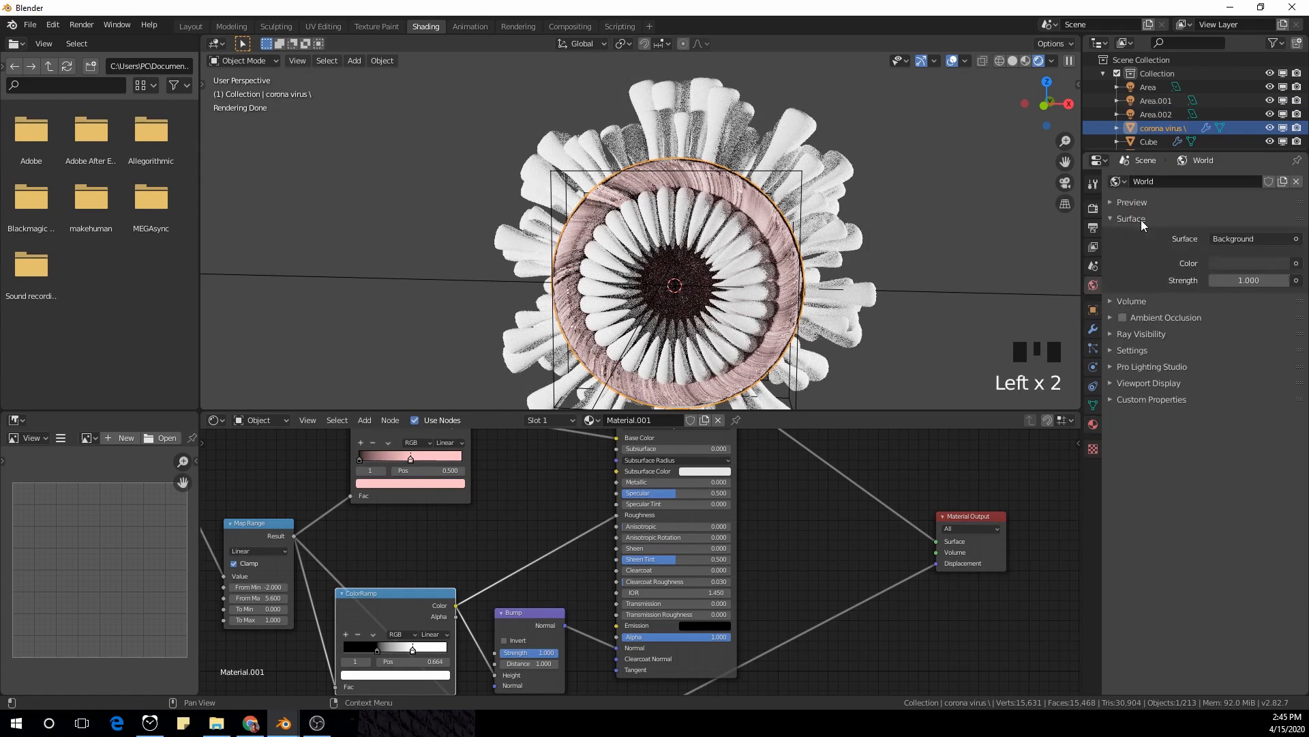
{"action": "left_click", "coordinate": [1266, 262]}
{"action": "left_click_drag", "start_coordinate": [1221, 229], "coordinate": [1173, 229]}
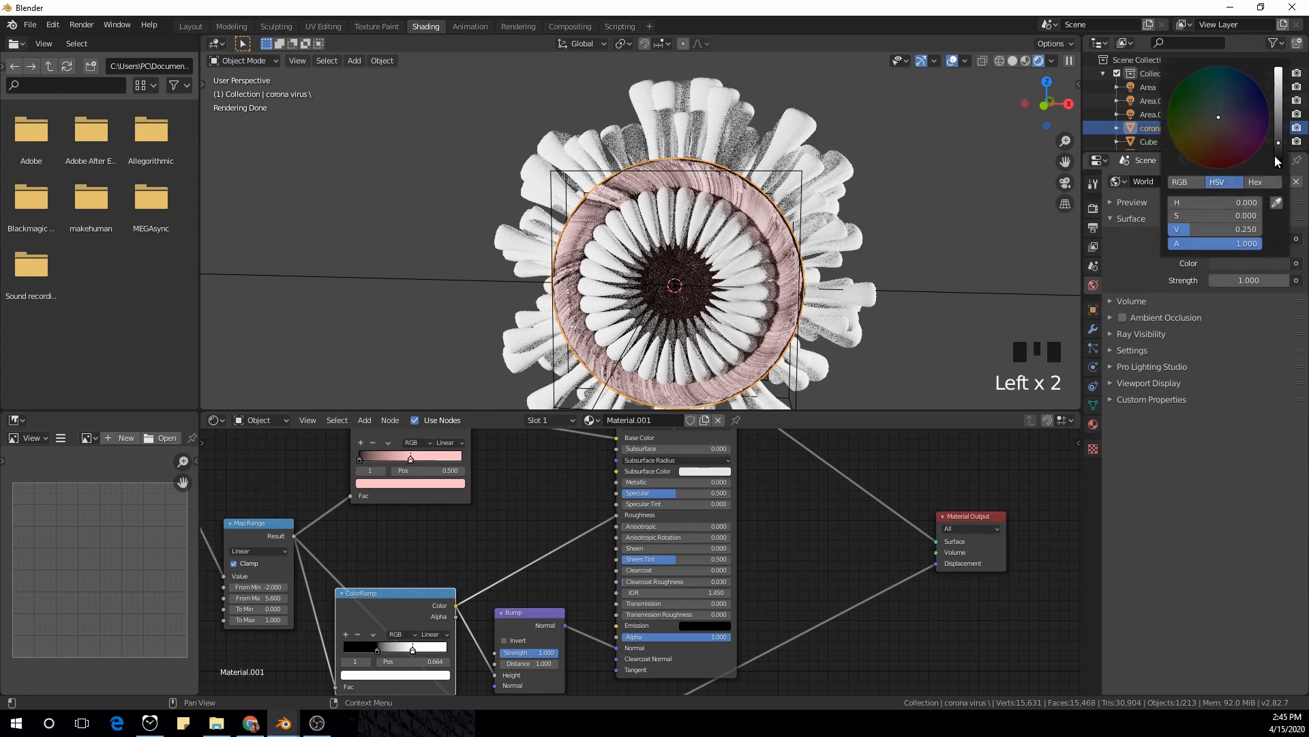
{"action": "left_click", "coordinate": [980, 248]}
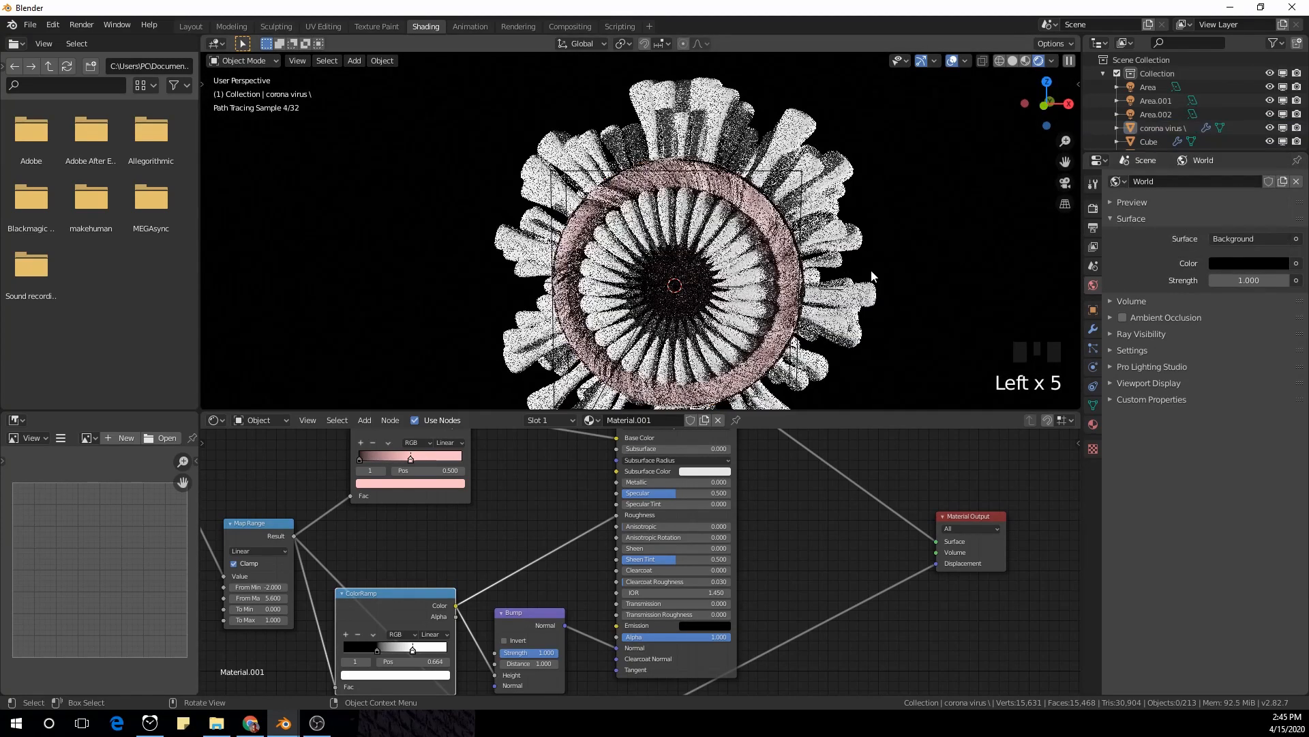
Add a camera to the scene and look through it
{"action": "scroll", "coordinate": [923, 297], "scroll_direction": "down", "scroll_amount": 2}
{"action": "key", "text": "shift+a"}
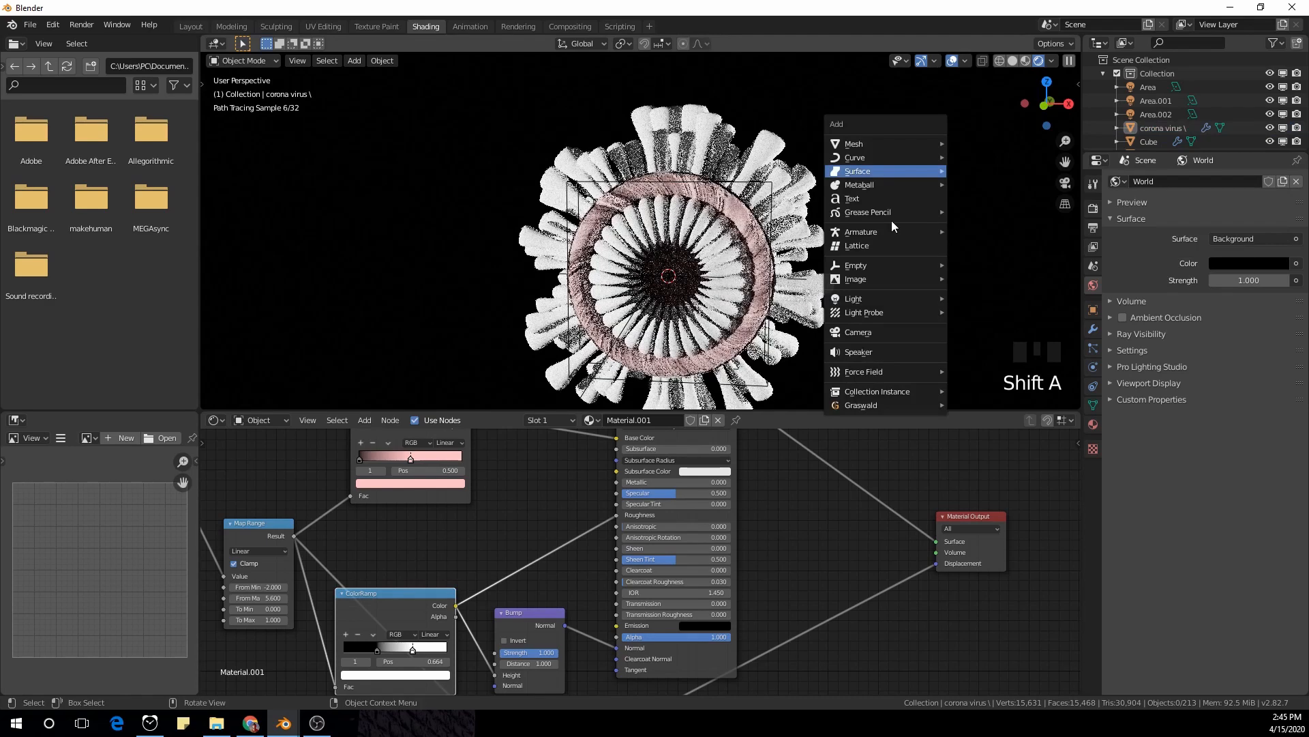
{"action": "left_click", "coordinate": [869, 330]}
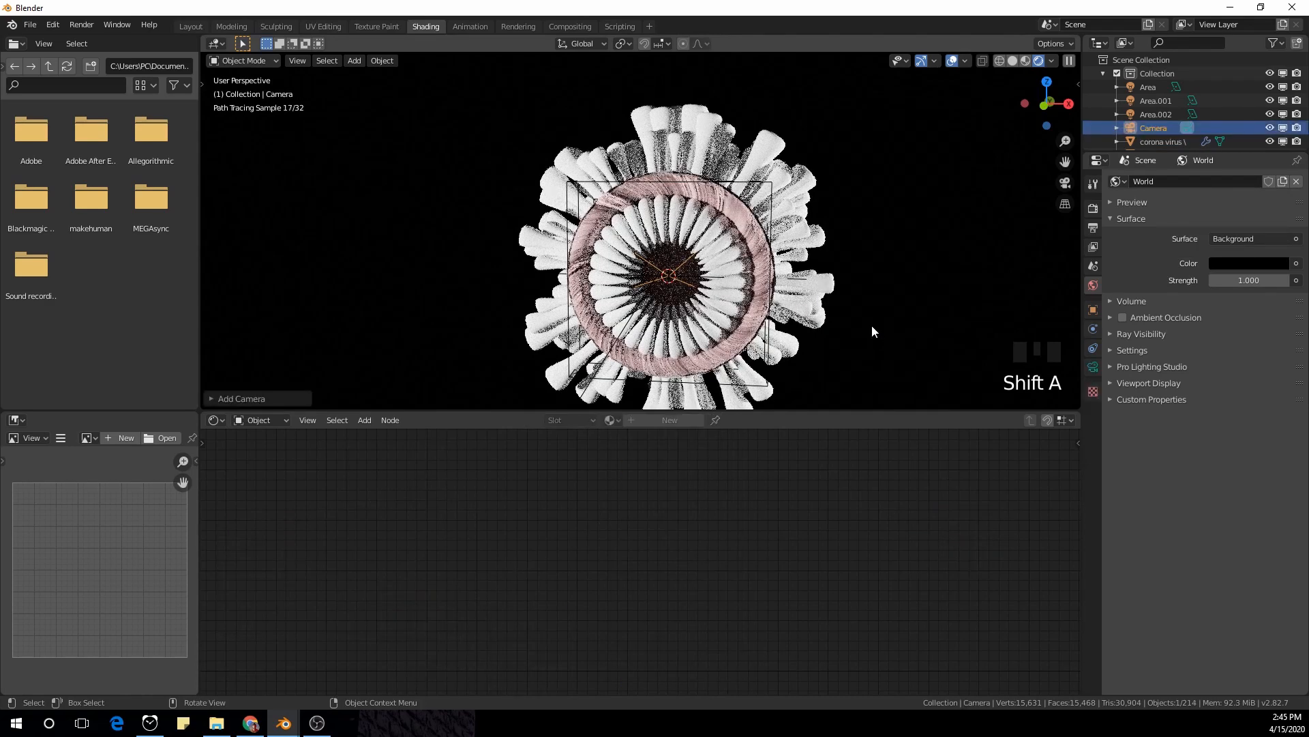
{"action": "key", "text": "KP_0"}
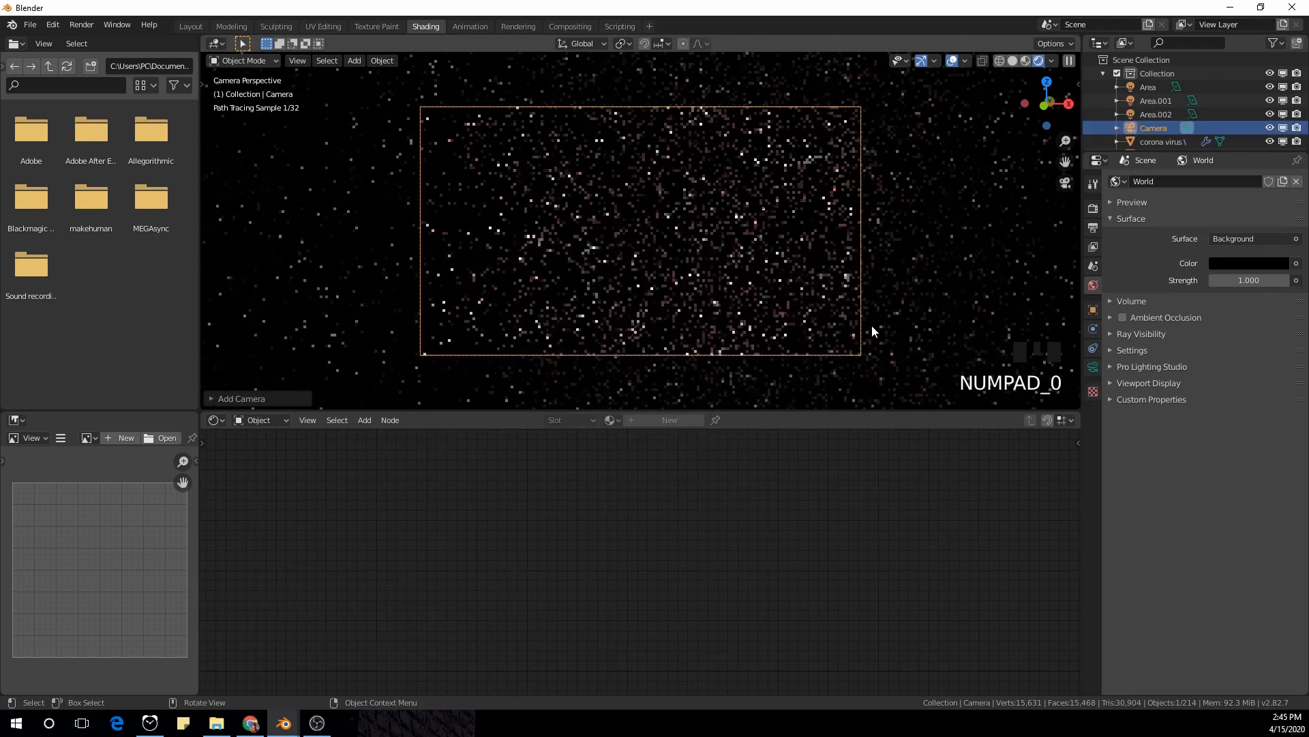
Switch the viewport to Solid shading and align the camera to a front orthographic view of the whole virus
{"action": "scroll", "coordinate": [856, 280], "scroll_direction": "down", "scroll_amount": 8}
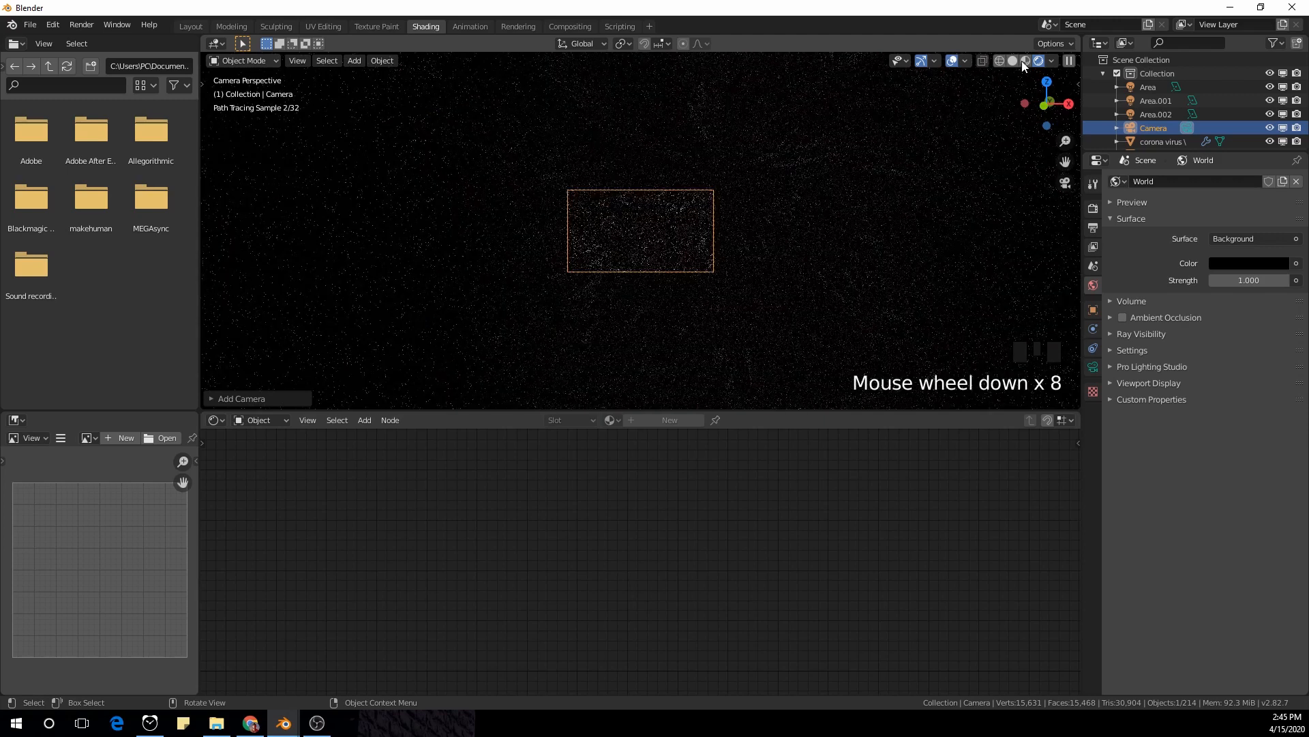
{"action": "left_click", "coordinate": [1024, 60]}
{"action": "scroll", "coordinate": [1159, 115], "scroll_direction": "down", "scroll_amount": 5}
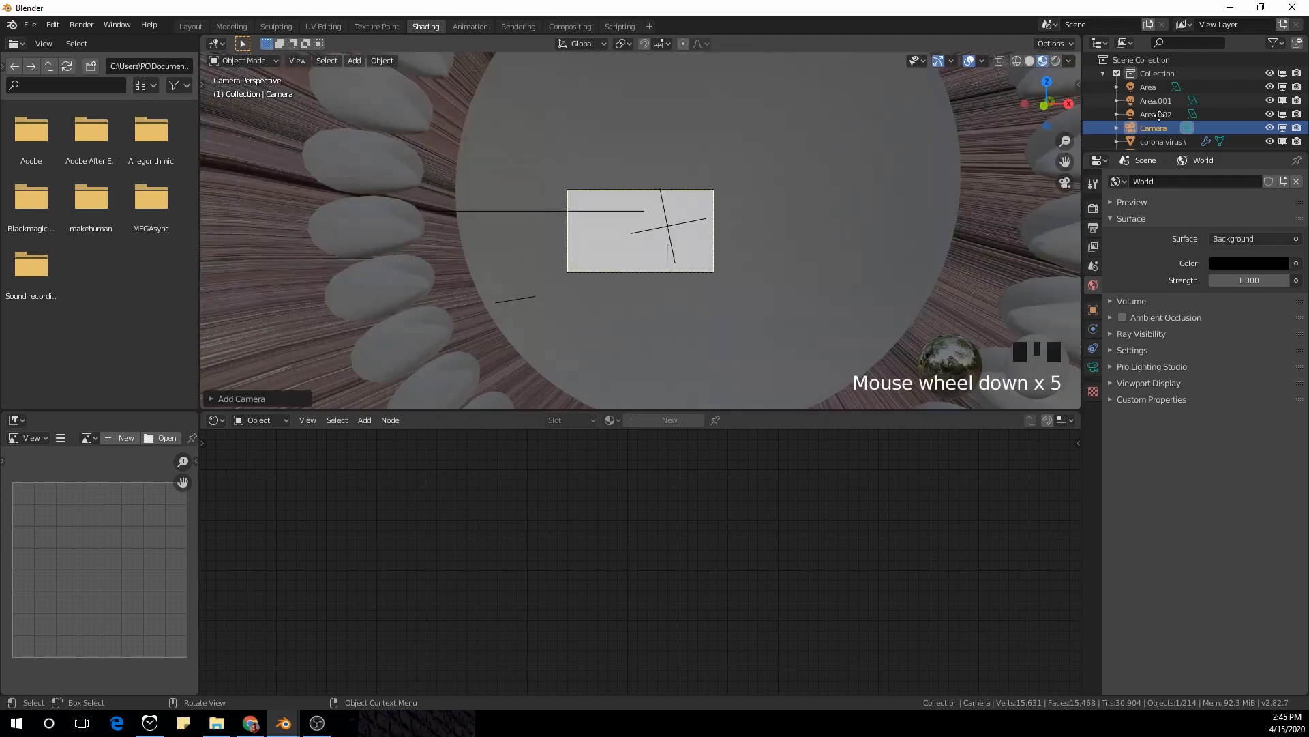
{"action": "left_click", "coordinate": [1031, 62]}
{"action": "scroll", "coordinate": [794, 236], "scroll_direction": "down", "scroll_amount": 7}
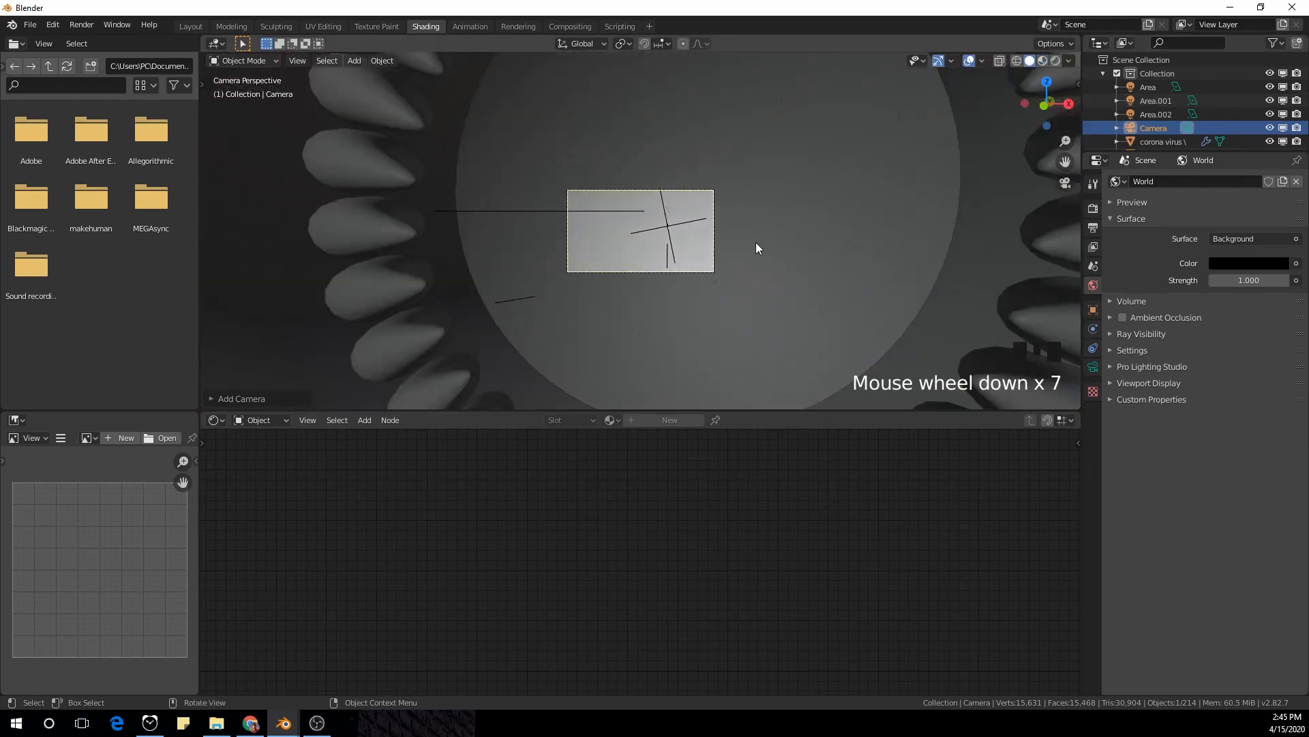
{"action": "scroll", "coordinate": [791, 235], "scroll_direction": "up", "scroll_amount": 1}
{"action": "scroll", "coordinate": [788, 236], "scroll_direction": "down", "scroll_amount": 19}
{"action": "mouse_move", "coordinate": [784, 236]}
{"action": "middle_mouse_down"}
{"action": "mouse_move", "coordinate": [763, 245]}
{"action": "mouse_move", "coordinate": [776, 232]}
{"action": "middle_mouse_up"}
{"action": "scroll", "coordinate": [767, 240], "scroll_direction": "down", "scroll_amount": 1}
{"action": "key", "text": "KP_1"}
{"action": "scroll", "coordinate": [776, 236], "scroll_direction": "up", "scroll_amount": 1}
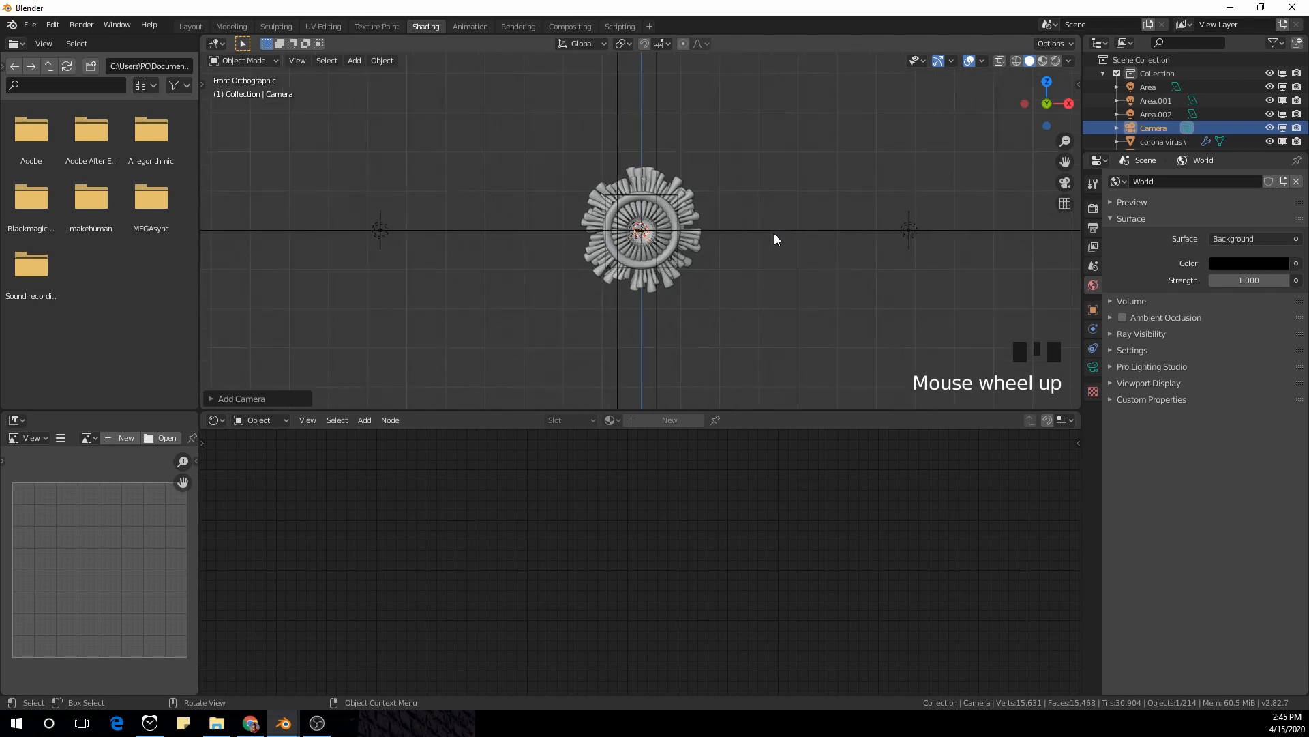
{"action": "key", "text": "ctrl+alt+KP_0"}
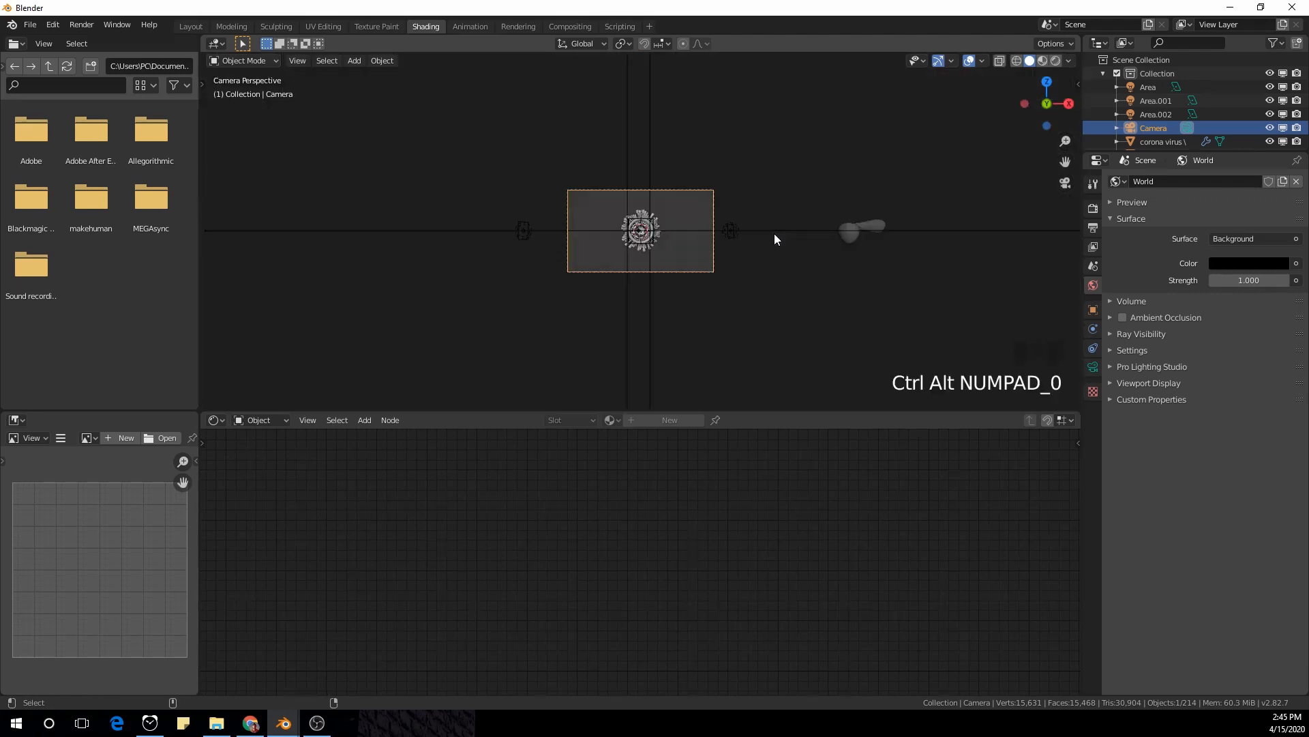
Move the camera closer to the virus along the global Y axis until the virus nearly fills the frame's height
{"action": "scroll", "coordinate": [738, 237], "scroll_direction": "up", "scroll_amount": 5}
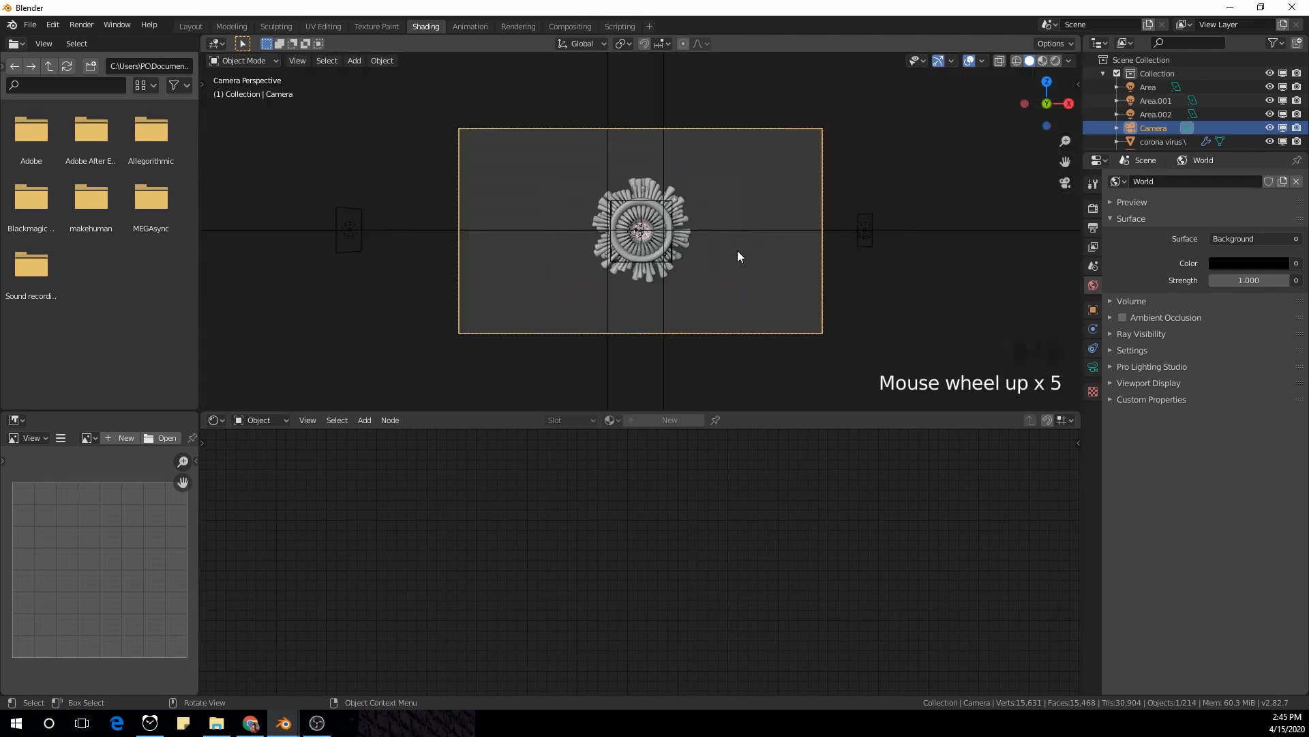
{"action": "key", "text": "g"}
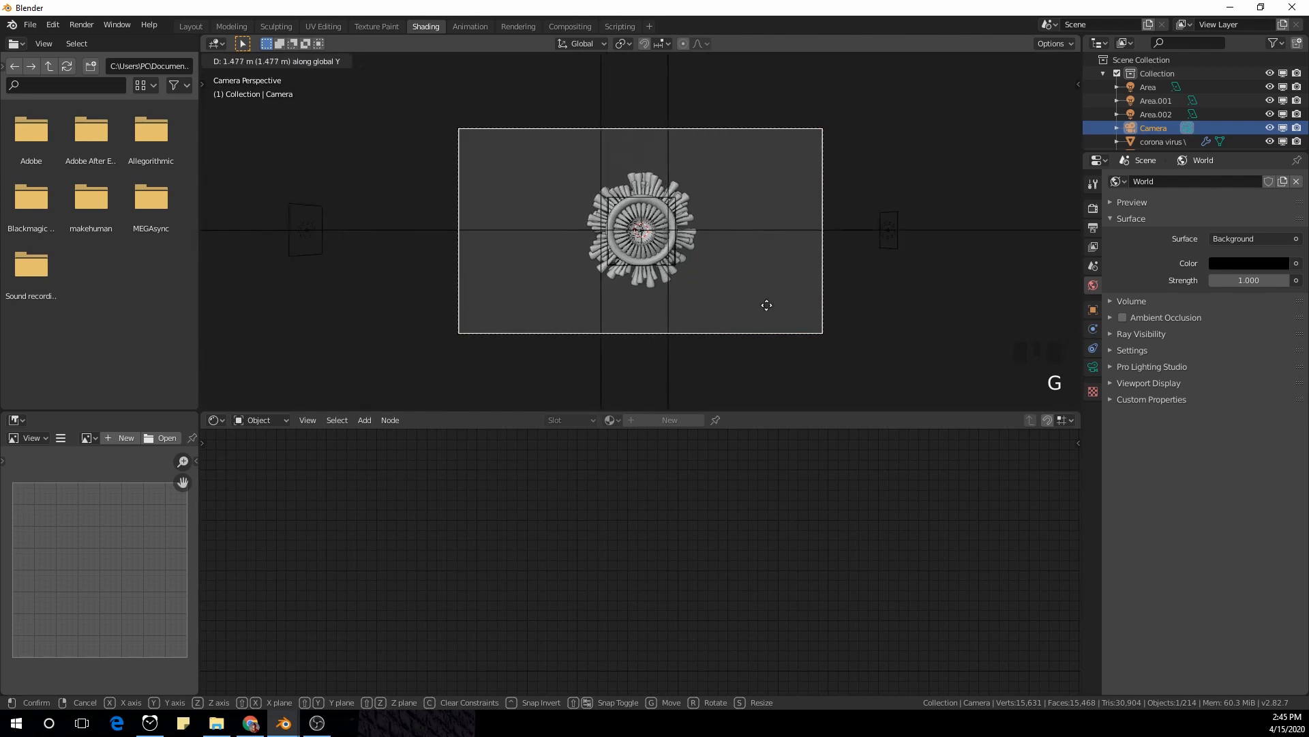
{"action": "left_click", "coordinate": [796, 359]}
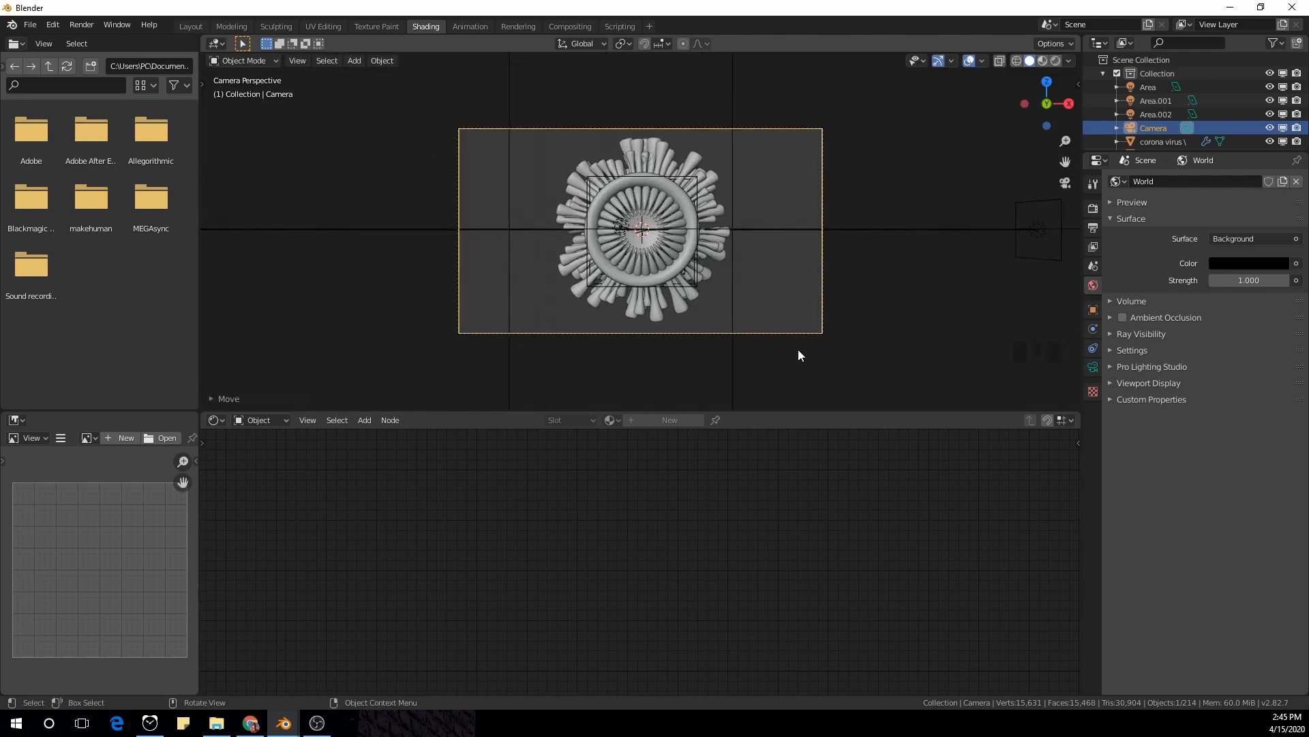
Enable viewport display for the virus body's particle system modifier and switch the viewport to Rendered shading
{"action": "left_click", "coordinate": [693, 223]}
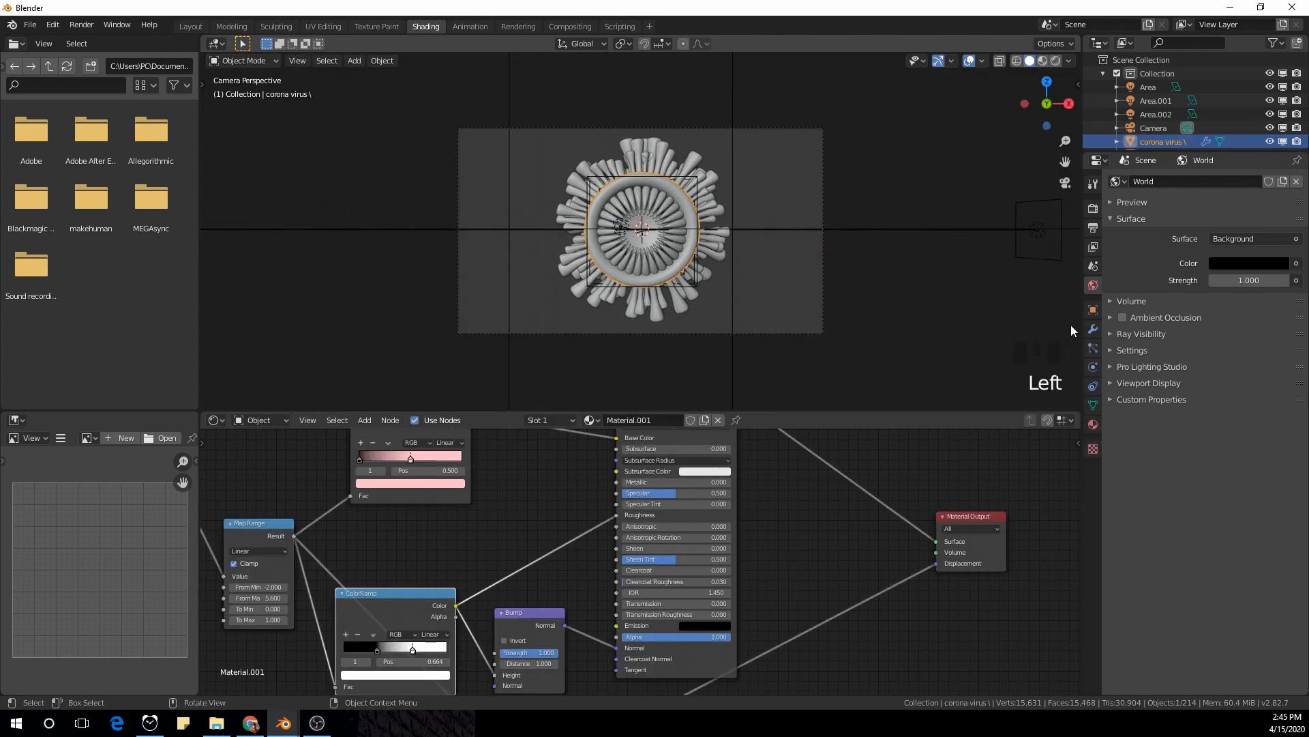
{"action": "left_click", "coordinate": [1093, 330]}
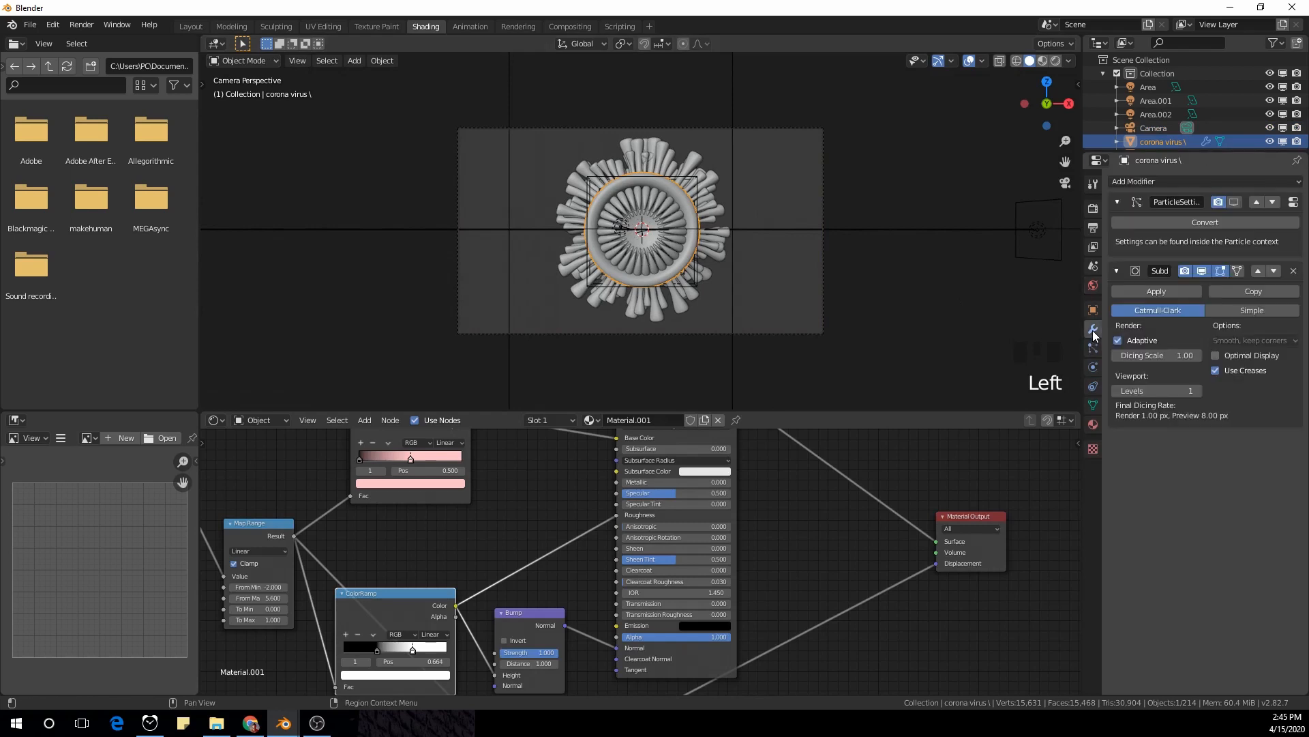
{"action": "left_click", "coordinate": [1236, 203]}
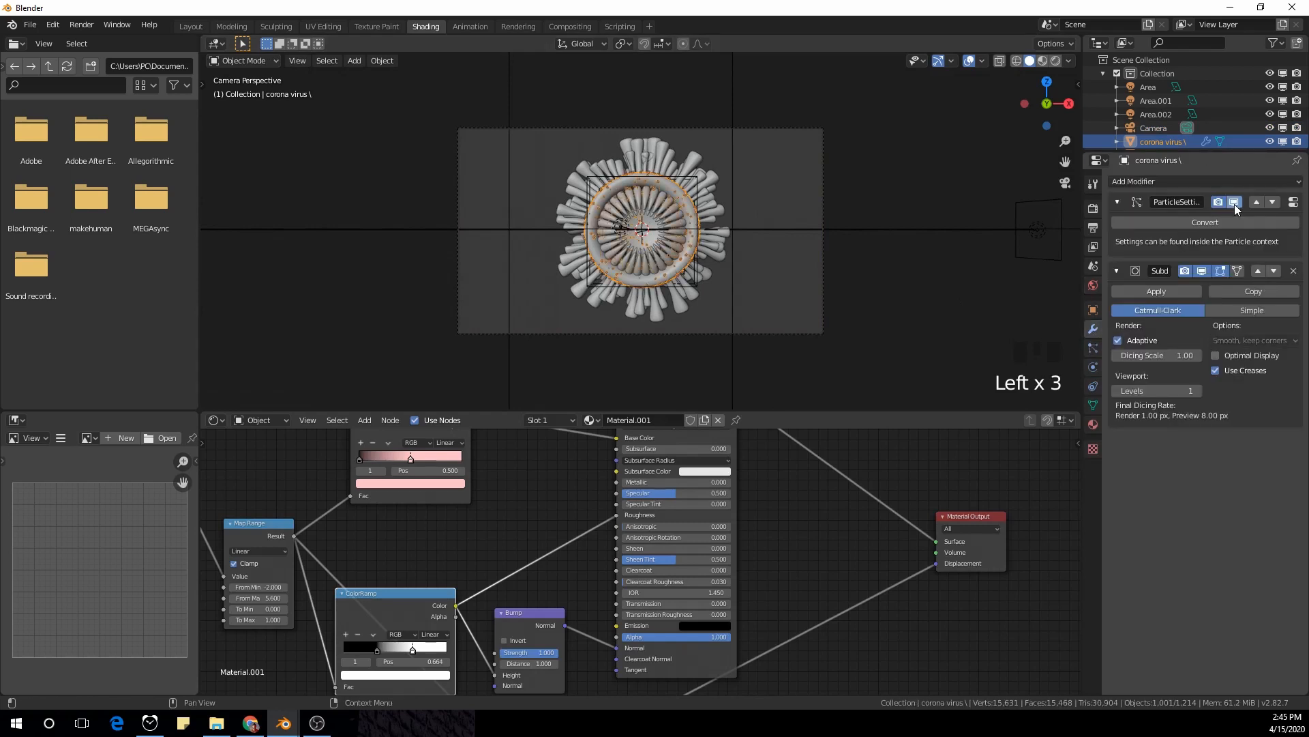
{"action": "left_click", "coordinate": [1057, 60]}
{"action": "scroll", "coordinate": [792, 247], "scroll_direction": "up", "scroll_amount": 2}
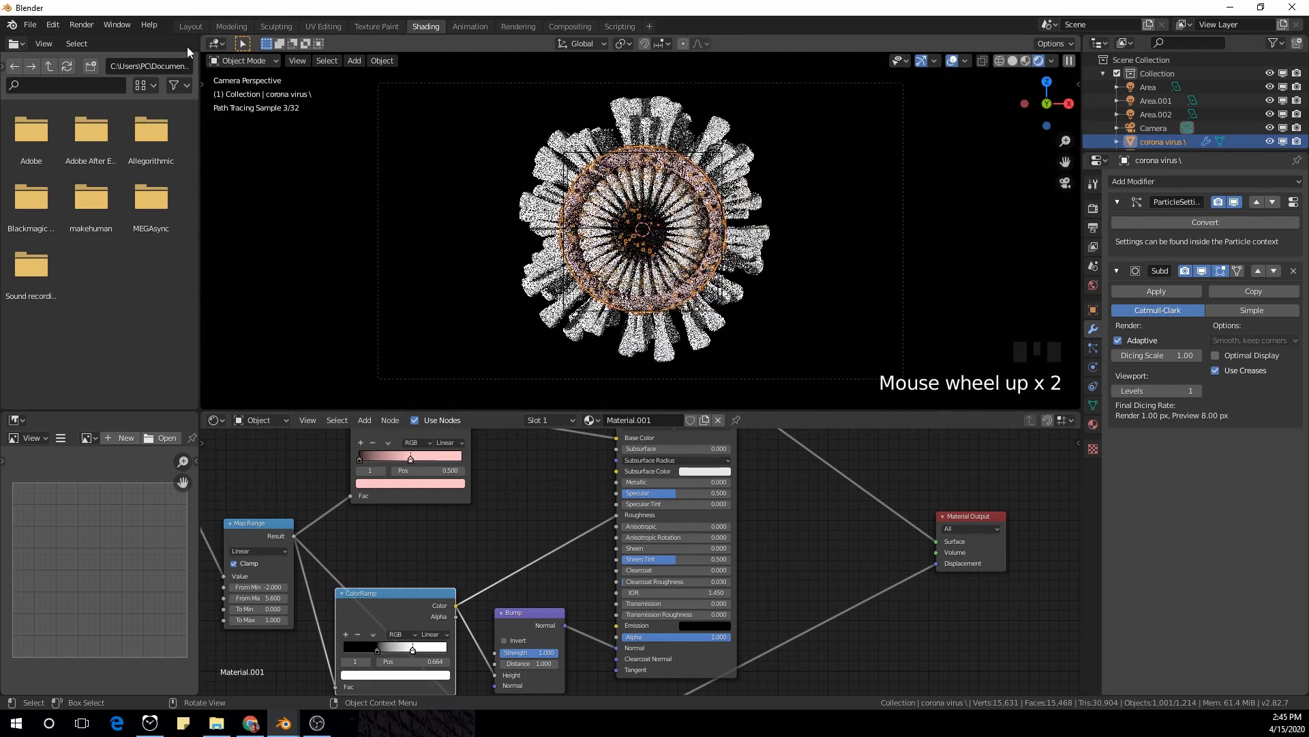
Switch to the Layout workspace and show the camera view in Rendered shading
{"action": "left_click", "coordinate": [198, 27]}
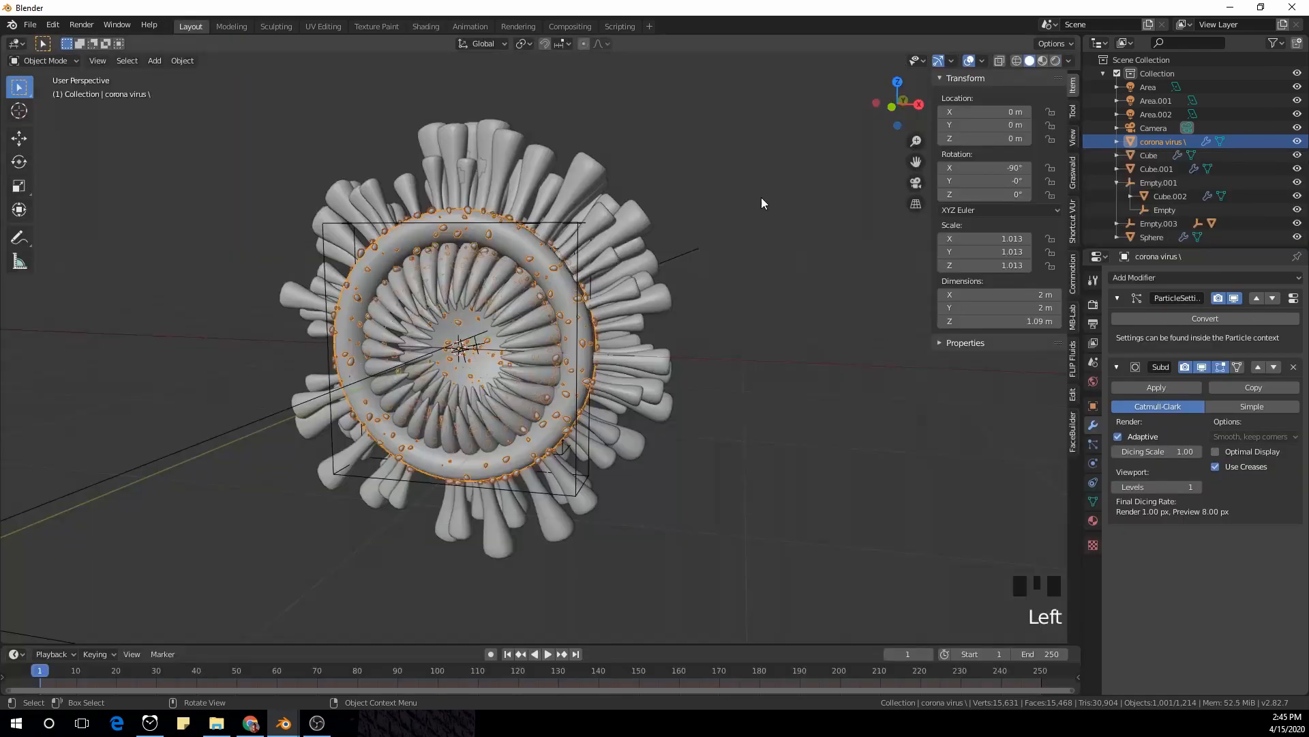
{"action": "left_click", "coordinate": [1056, 60]}
{"action": "key", "text": "KP_0"}
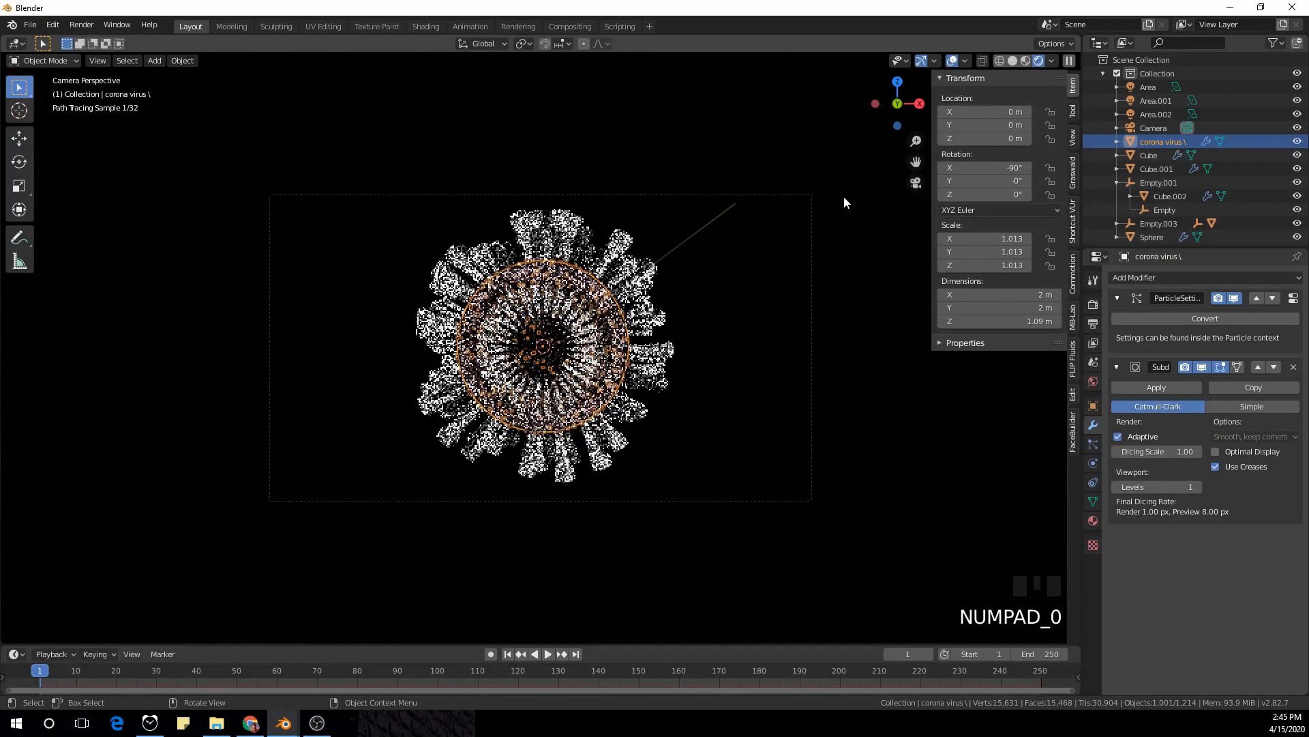
Select the corona virus body and move its Subdivision Surface modifier above the particle system modifier in the stack
{"action": "scroll", "coordinate": [817, 225], "scroll_direction": "up", "scroll_amount": 2}
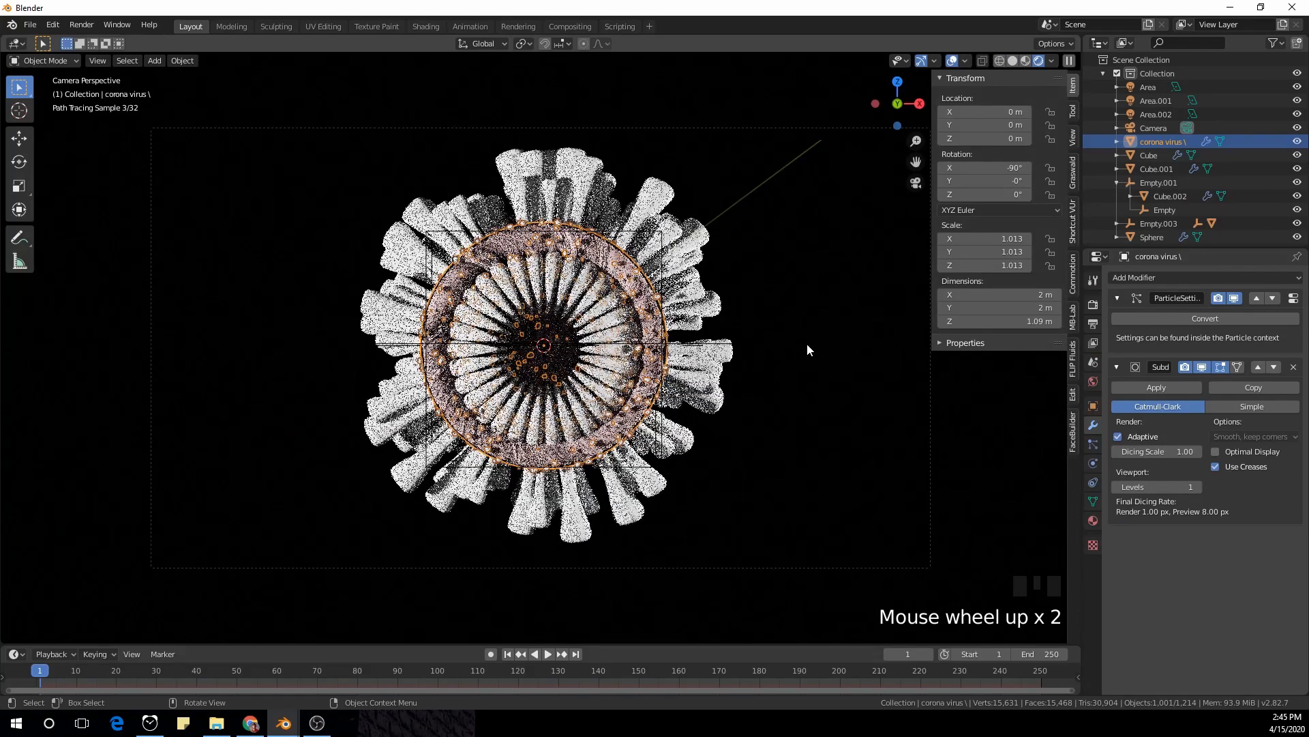
{"action": "left_click", "coordinate": [808, 343]}
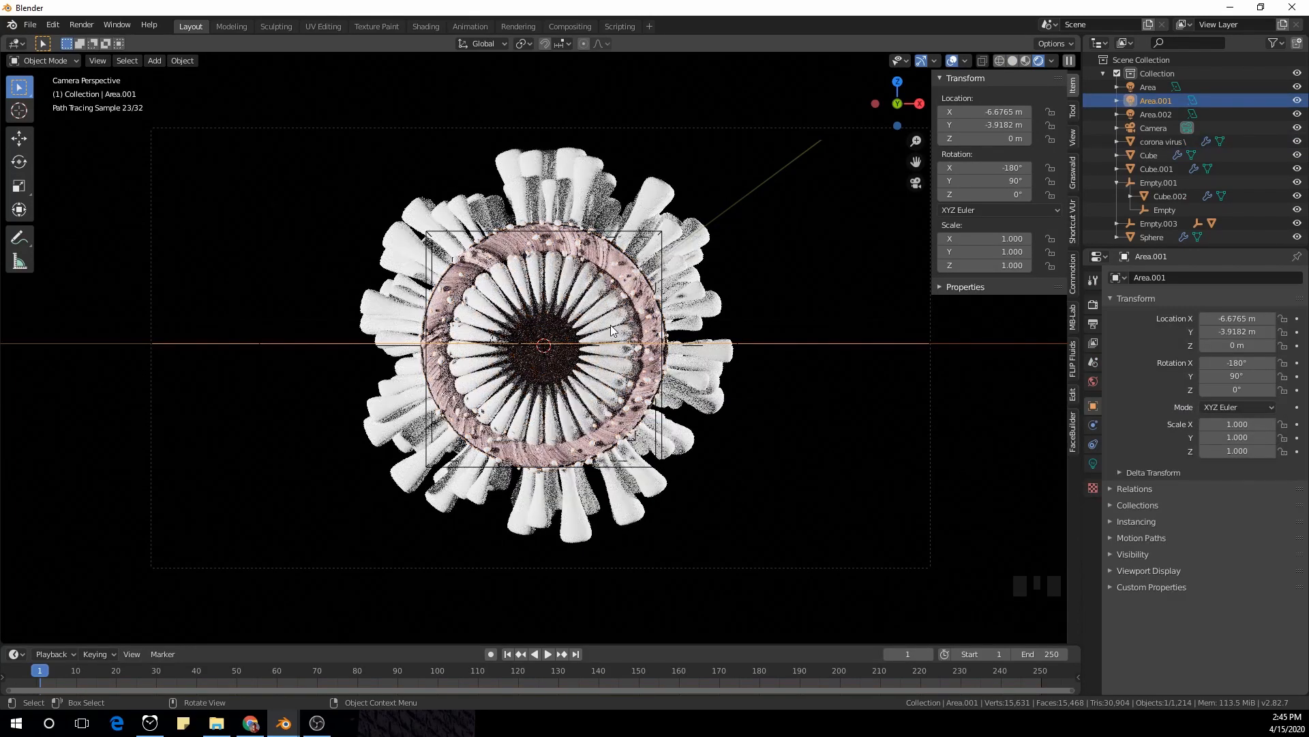
{"action": "left_click", "coordinate": [1161, 141]}
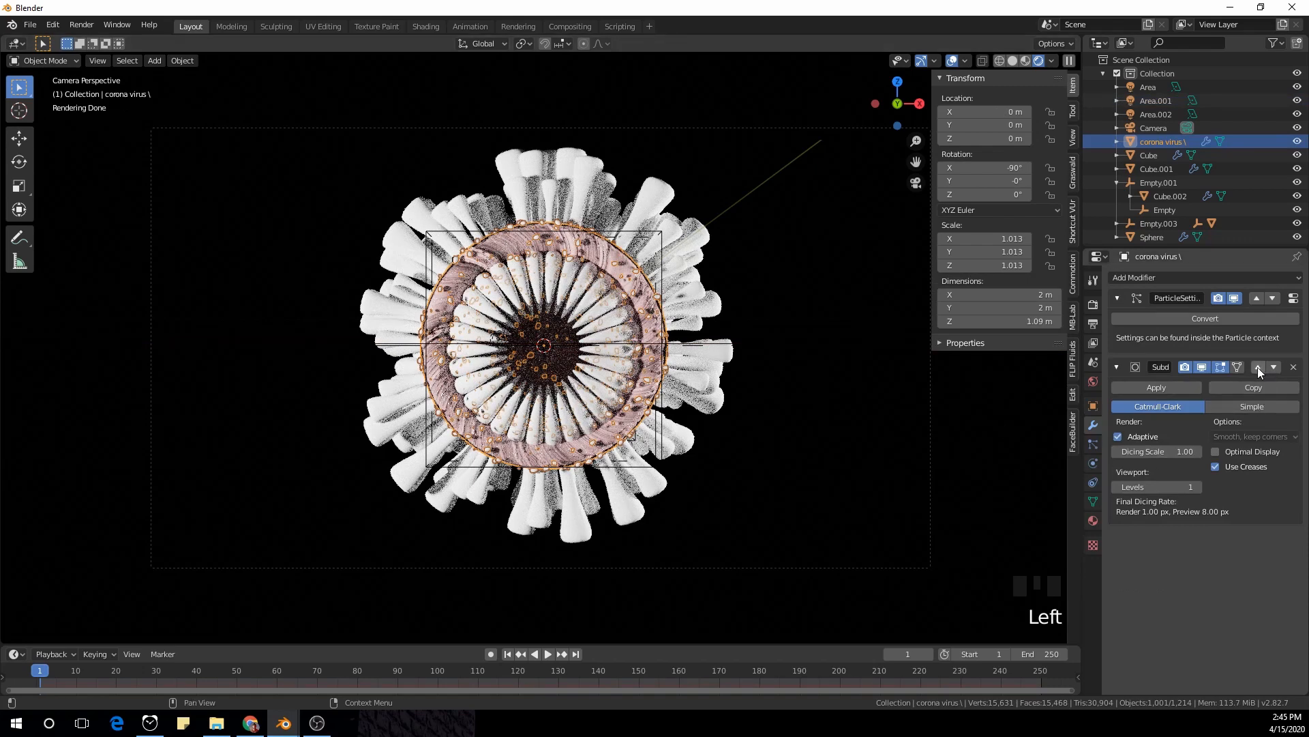
{"action": "left_click", "coordinate": [1258, 367]}
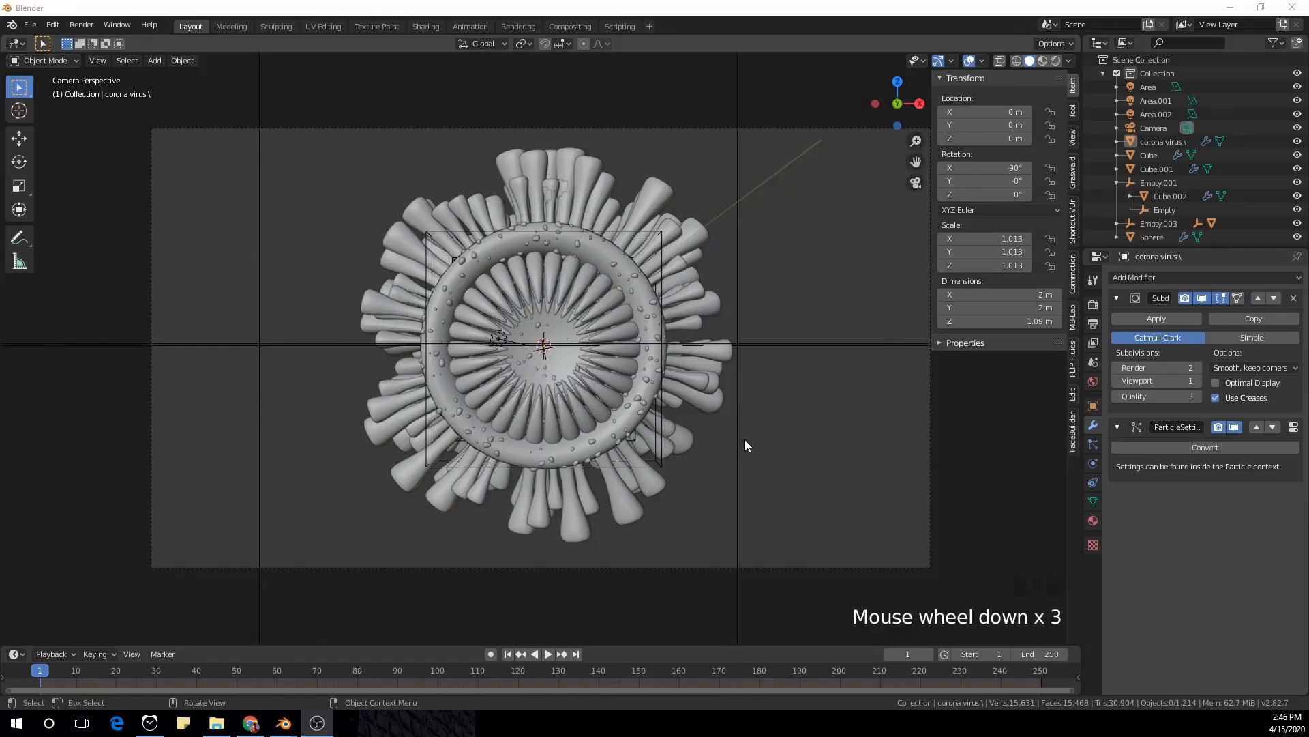
Examine the solid-shaded virus model from several angles and distances outside the camera view
{"action": "scroll", "coordinate": [745, 439], "scroll_direction": "down", "scroll_amount": 1}
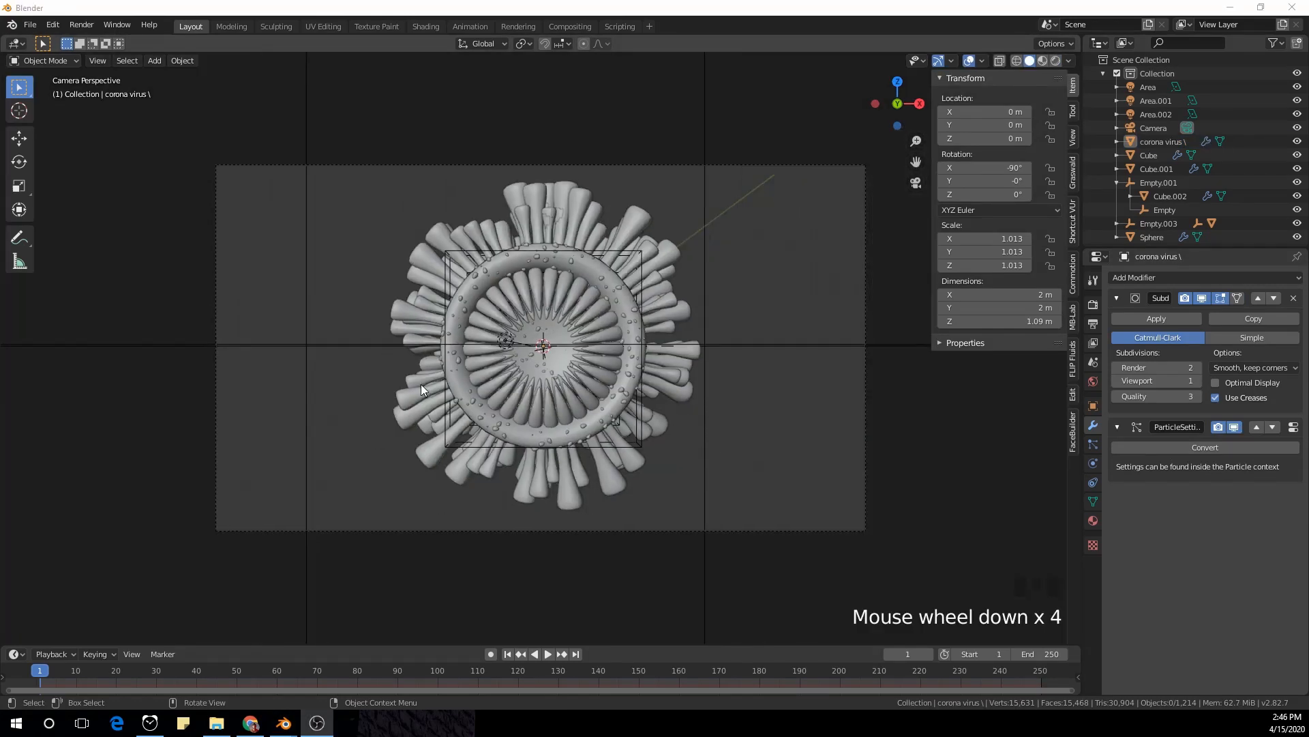
{"action": "middle_click_drag", "start_coordinate": [745, 439], "coordinate": [652, 330]}
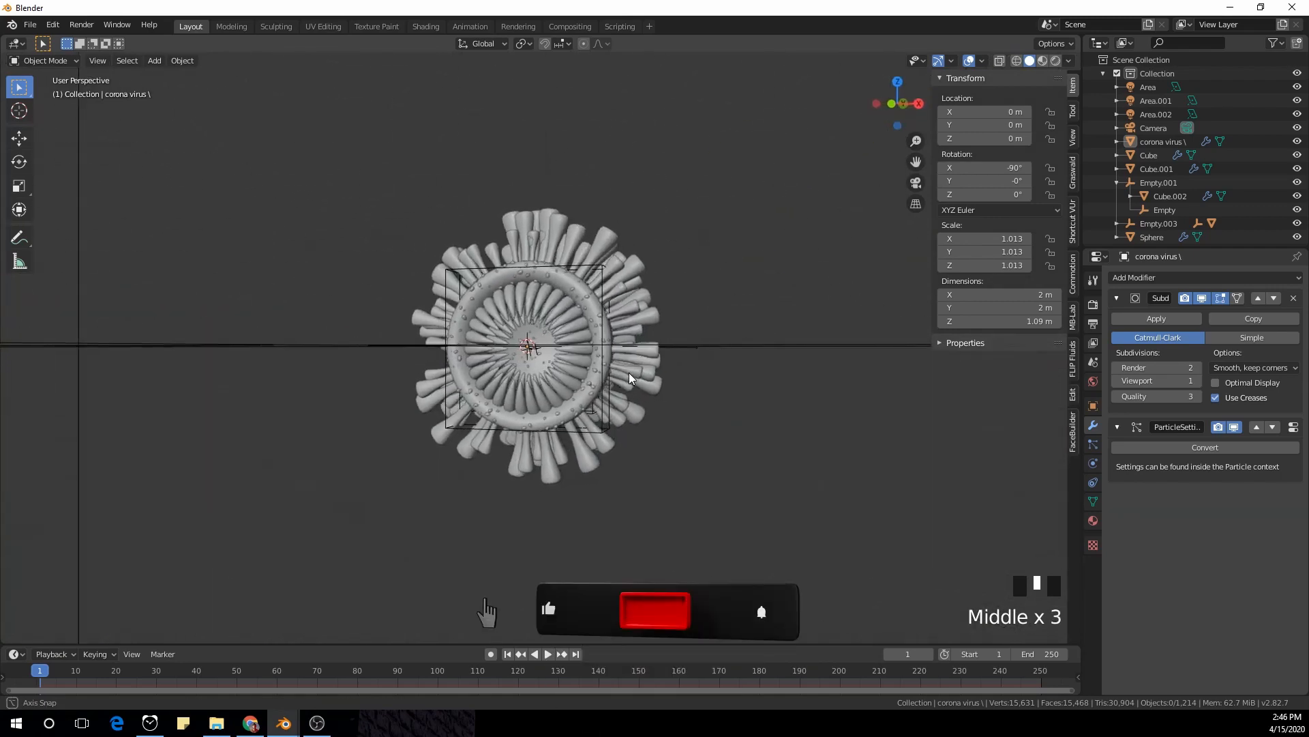
{"action": "scroll", "coordinate": [629, 373], "scroll_direction": "down", "scroll_amount": 1}
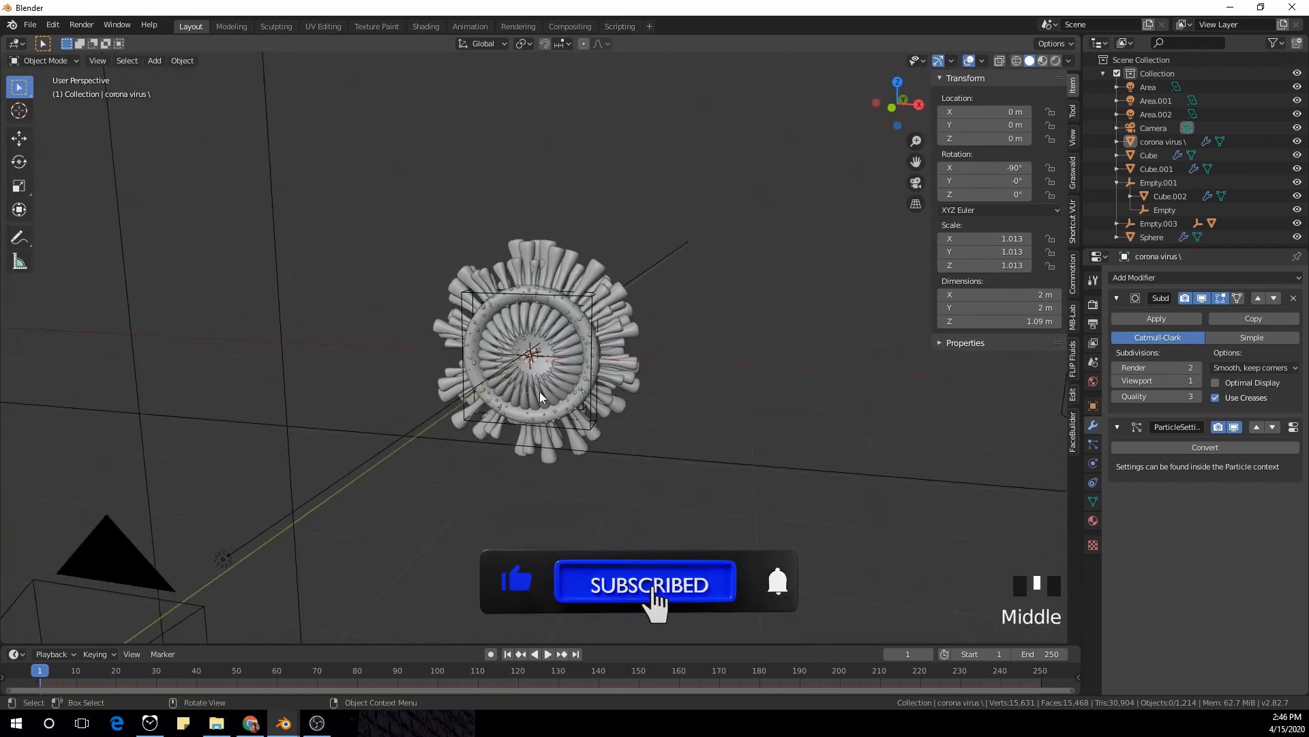
{"action": "middle_click_drag", "start_coordinate": [539, 391], "coordinate": [538, 371]}
{"action": "middle_click_drag", "start_coordinate": [745, 318], "coordinate": [572, 367]}
{"action": "scroll", "coordinate": [595, 430], "scroll_direction": "up", "scroll_amount": 2}
{"action": "middle_click_drag", "start_coordinate": [595, 427], "coordinate": [618, 383]}
{"action": "scroll", "coordinate": [546, 399], "scroll_direction": "down", "scroll_amount": 2}
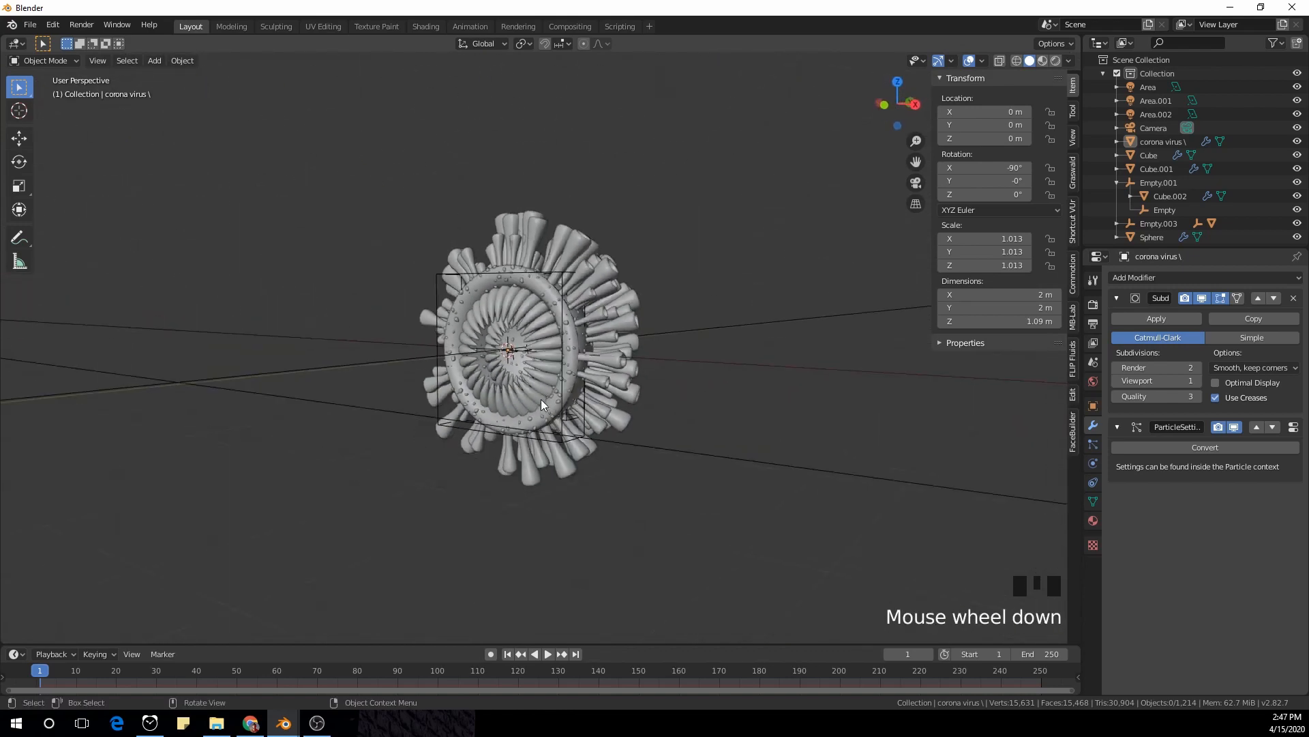
{"action": "middle_click_drag", "start_coordinate": [554, 422], "coordinate": [539, 402]}
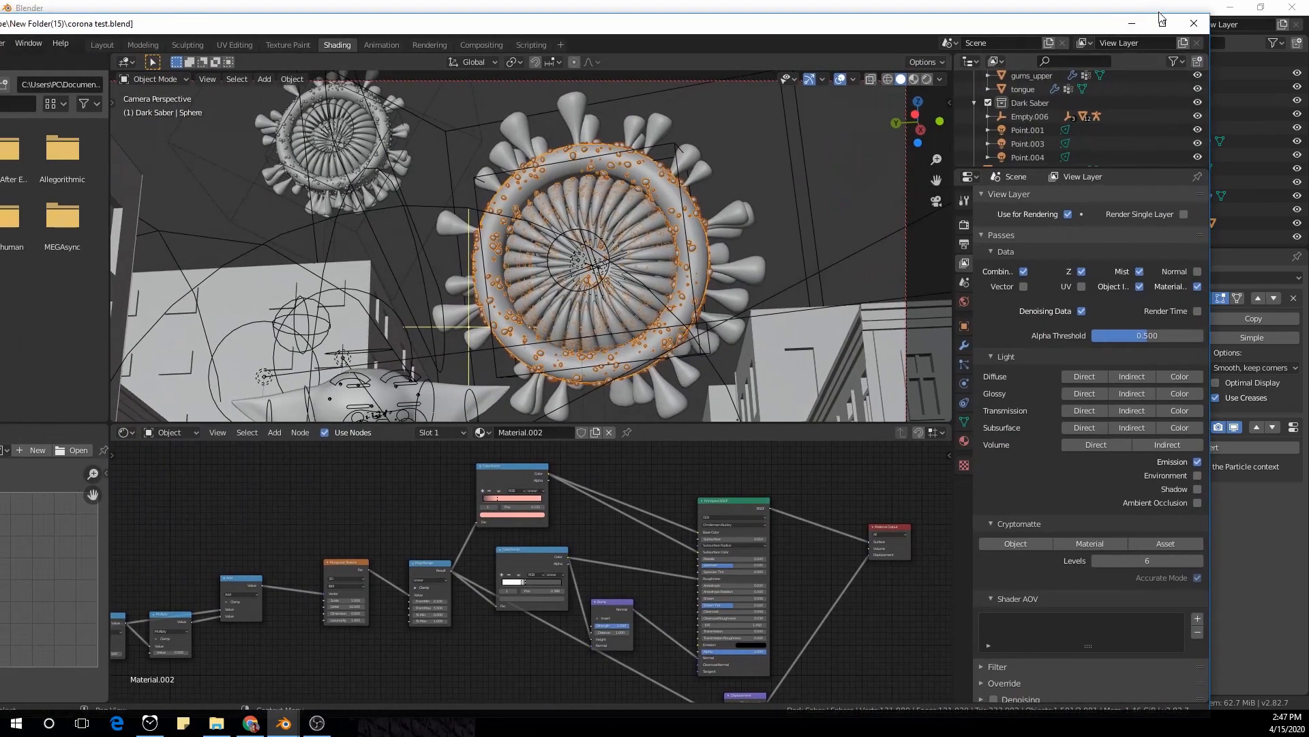
Maximize the corona test.blend window in the Layout workspace and examine the large virus above the buildings with different viewport shading
{"action": "left_click", "coordinate": [1162, 20]}
{"action": "left_click", "coordinate": [198, 28]}
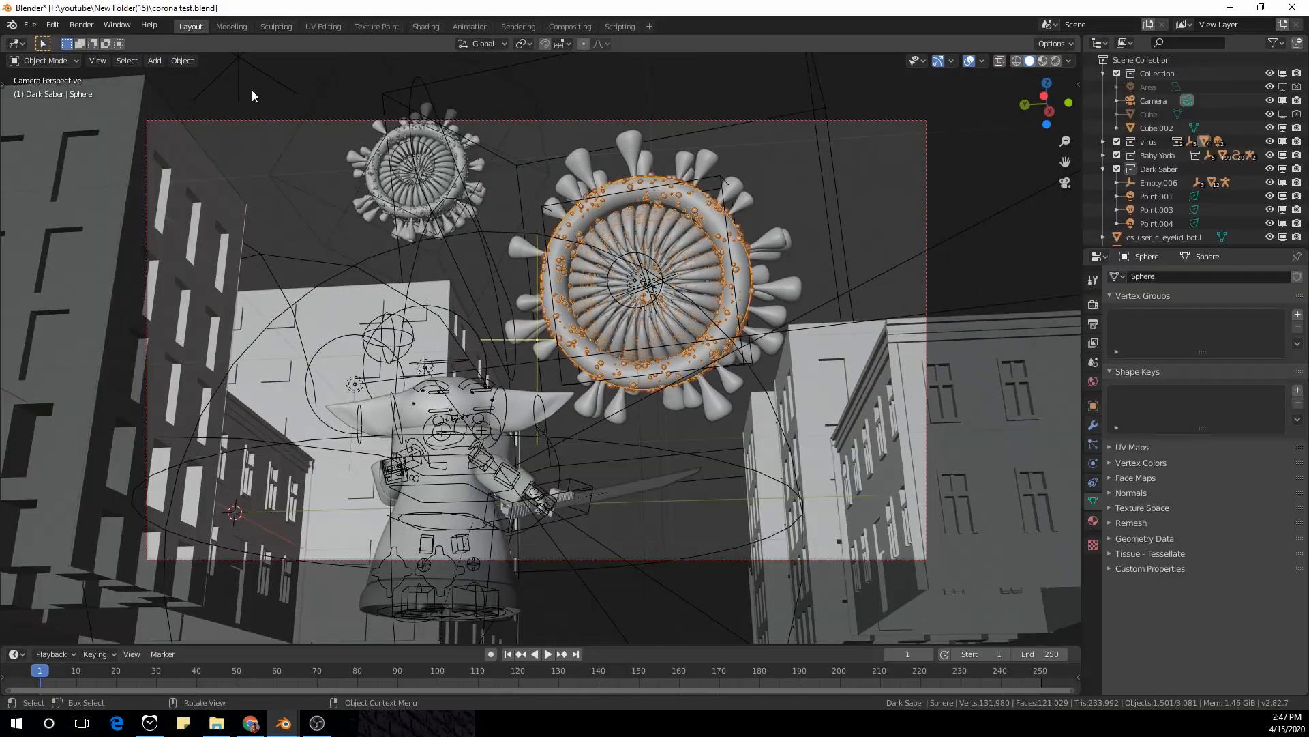
{"action": "scroll", "coordinate": [617, 302], "scroll_direction": "down", "scroll_amount": 2}
{"action": "mouse_move", "coordinate": [617, 301]}
{"action": "middle_mouse_down"}
{"action": "mouse_move", "coordinate": [710, 293]}
{"action": "mouse_move", "coordinate": [734, 349]}
{"action": "mouse_move", "coordinate": [552, 470]}
{"action": "mouse_move", "coordinate": [576, 470]}
{"action": "mouse_move", "coordinate": [564, 482]}
{"action": "mouse_move", "coordinate": [473, 453]}
{"action": "mouse_move", "coordinate": [599, 454]}
{"action": "mouse_move", "coordinate": [534, 442]}
{"action": "mouse_move", "coordinate": [623, 384]}
{"action": "middle_mouse_up"}
{"action": "scroll", "coordinate": [599, 448], "scroll_direction": "up", "scroll_amount": 3}
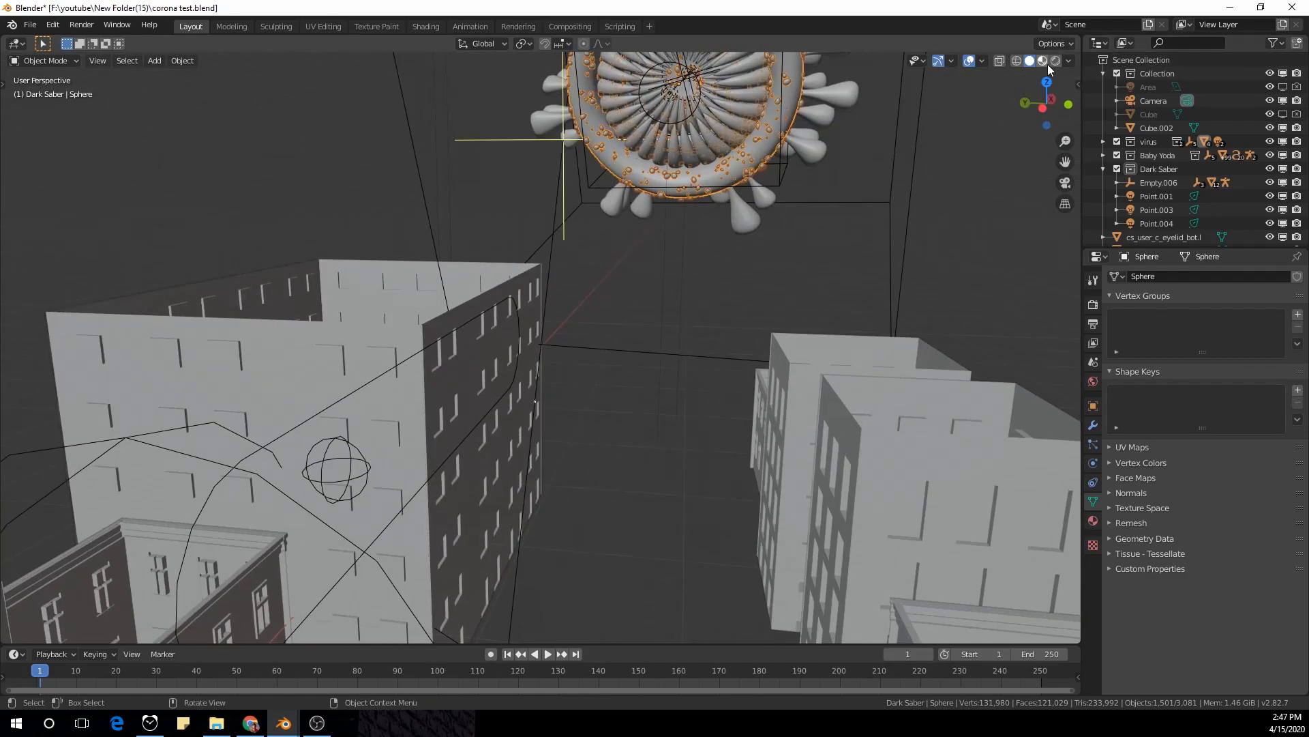
{"action": "left_click", "coordinate": [1048, 67]}
{"action": "mouse_move", "coordinate": [798, 246]}
{"action": "middle_mouse_down"}
{"action": "mouse_move", "coordinate": [648, 439]}
{"action": "mouse_move", "coordinate": [559, 475]}
{"action": "mouse_move", "coordinate": [567, 447]}
{"action": "mouse_move", "coordinate": [796, 461]}
{"action": "mouse_move", "coordinate": [465, 476]}
{"action": "mouse_move", "coordinate": [518, 460]}
{"action": "mouse_move", "coordinate": [469, 372]}
{"action": "mouse_move", "coordinate": [543, 402]}
{"action": "mouse_move", "coordinate": [523, 409]}
{"action": "mouse_move", "coordinate": [562, 396]}
{"action": "mouse_move", "coordinate": [638, 420]}
{"action": "mouse_move", "coordinate": [652, 404]}
{"action": "mouse_move", "coordinate": [600, 416]}
{"action": "mouse_move", "coordinate": [630, 403]}
{"action": "mouse_move", "coordinate": [633, 415]}
{"action": "mouse_move", "coordinate": [618, 377]}
{"action": "middle_mouse_up"}
{"action": "scroll", "coordinate": [602, 424], "scroll_direction": "up", "scroll_amount": 4}
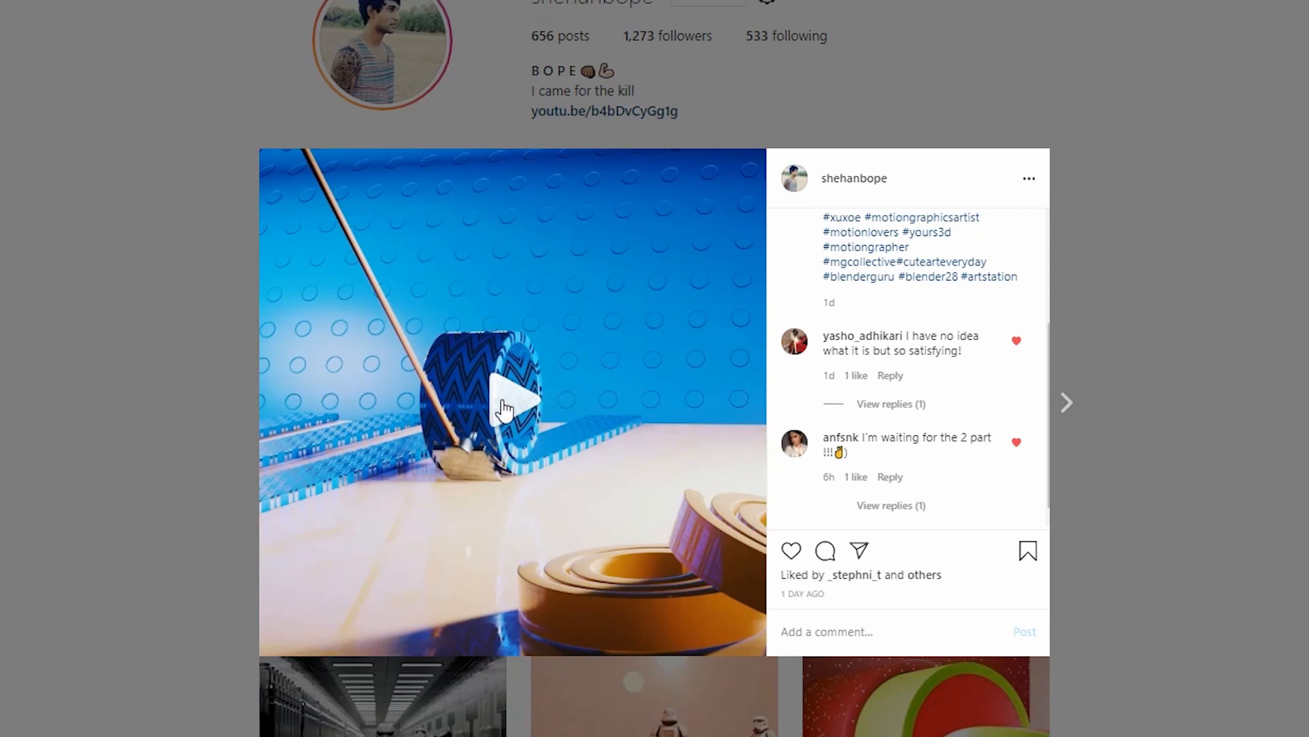
{"action": "left_click", "coordinate": [504, 411]}
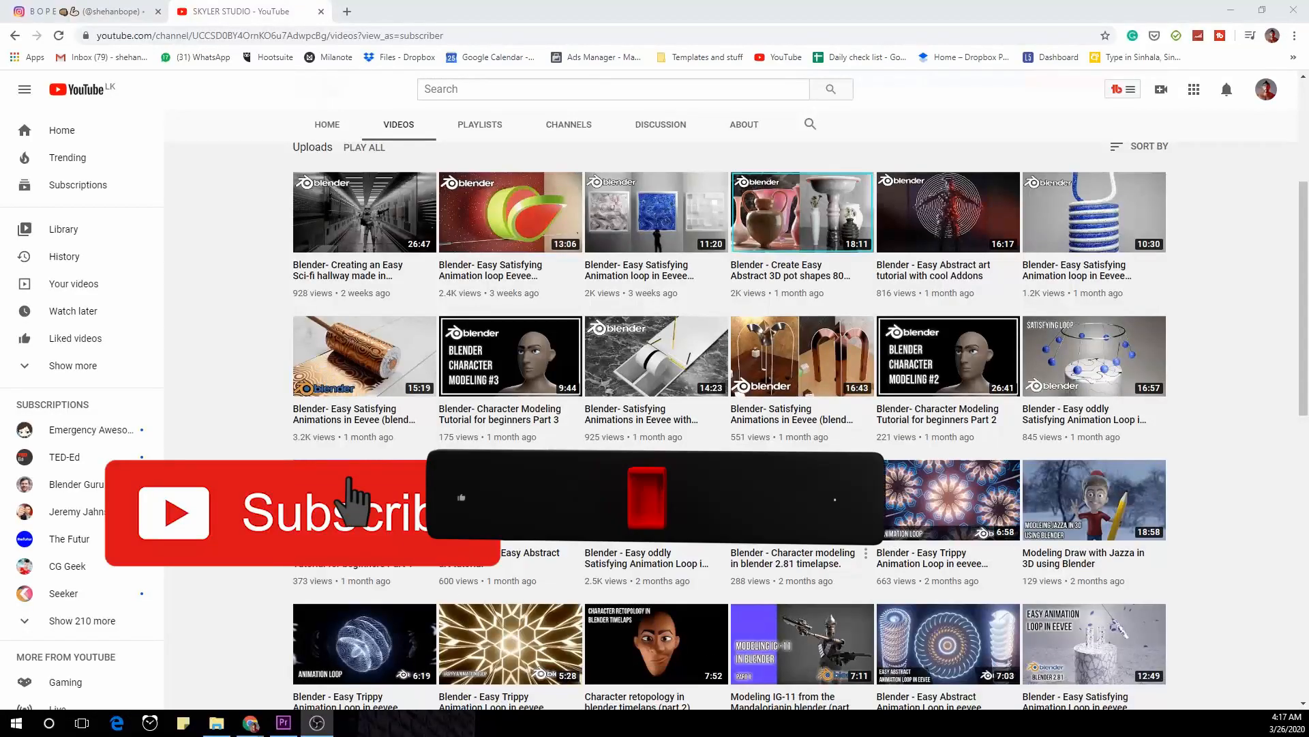
{"action": "scroll", "coordinate": [759, 481], "scroll_direction": "down", "scroll_amount": 3}
{"action": "scroll", "coordinate": [759, 481], "scroll_direction": "down", "scroll_amount": 5}
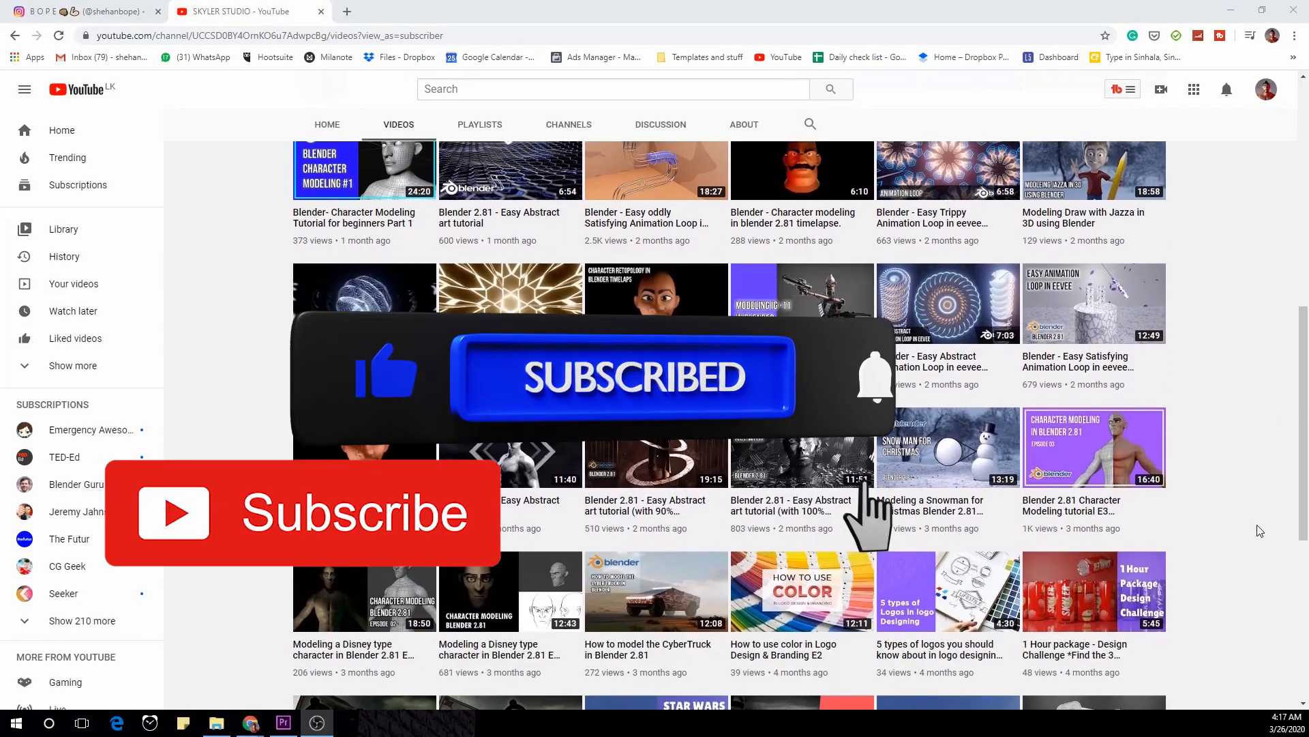
{"action": "scroll", "coordinate": [1248, 530], "scroll_direction": "up", "scroll_amount": 10}
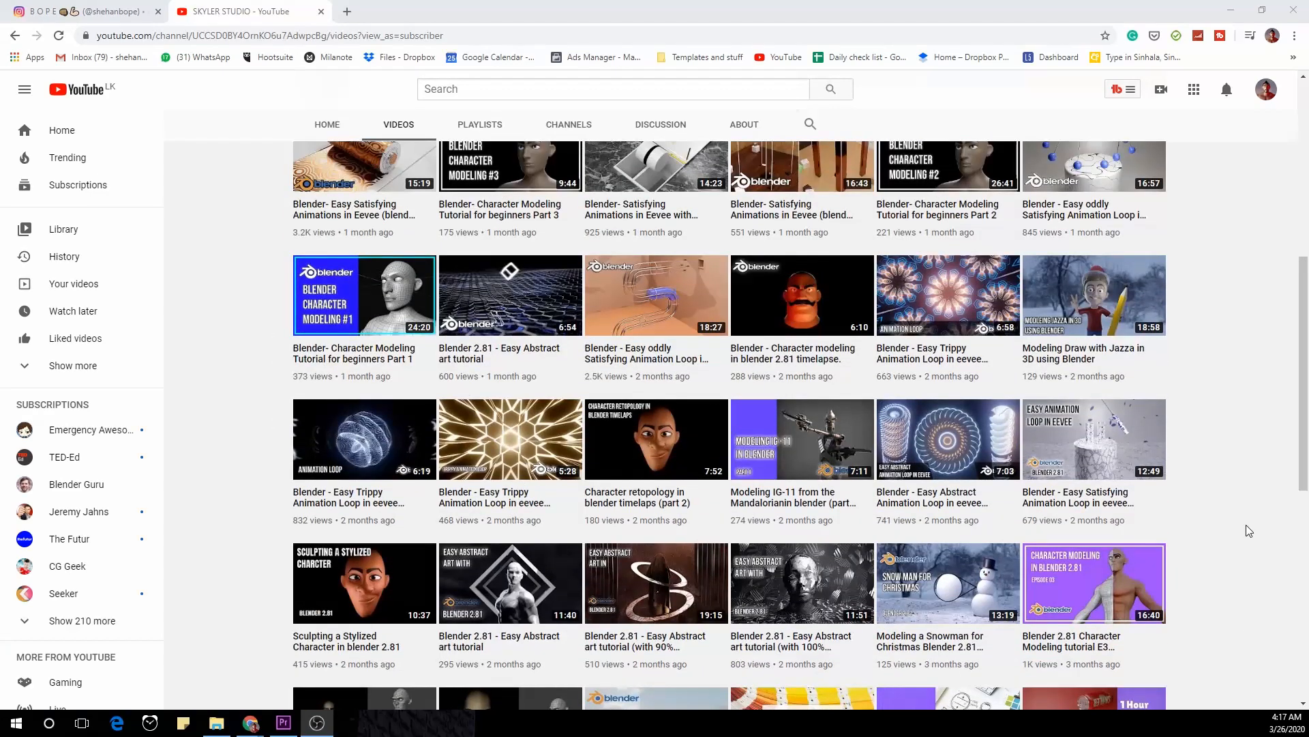
{"action": "scroll", "coordinate": [1245, 531], "scroll_direction": "up", "scroll_amount": 1}
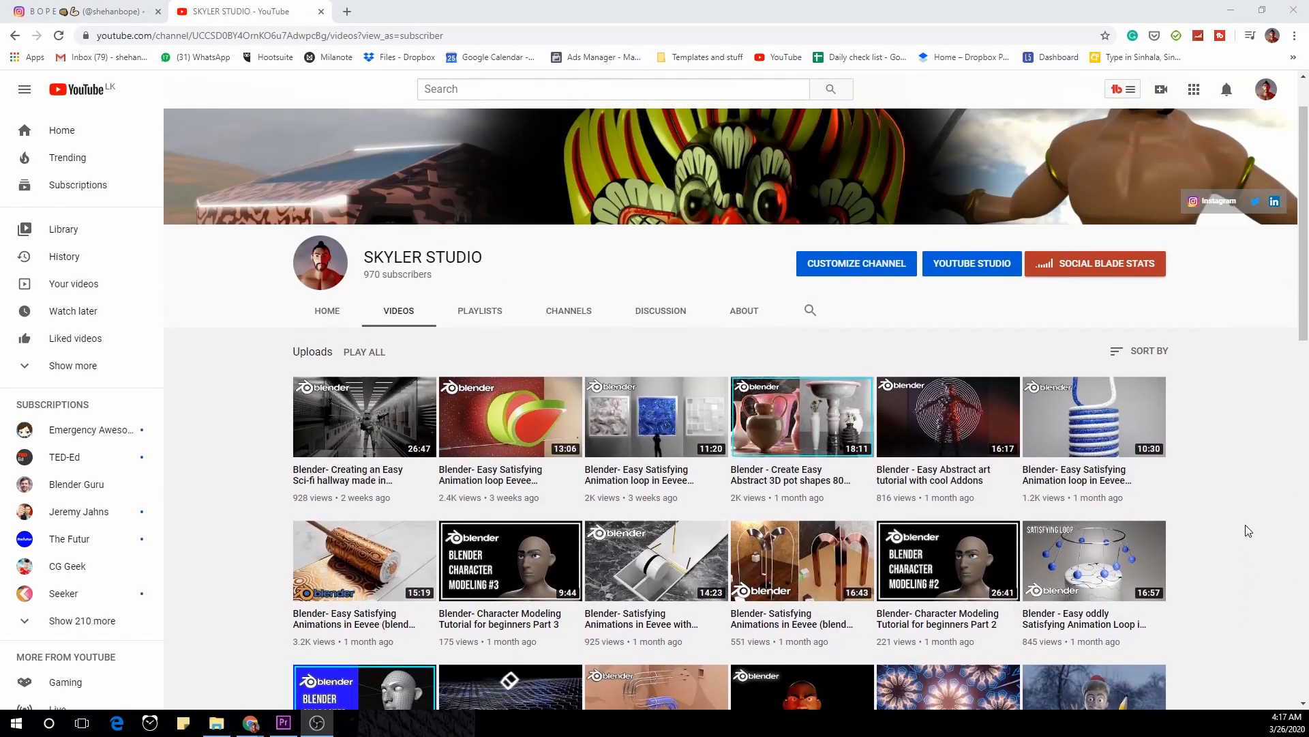